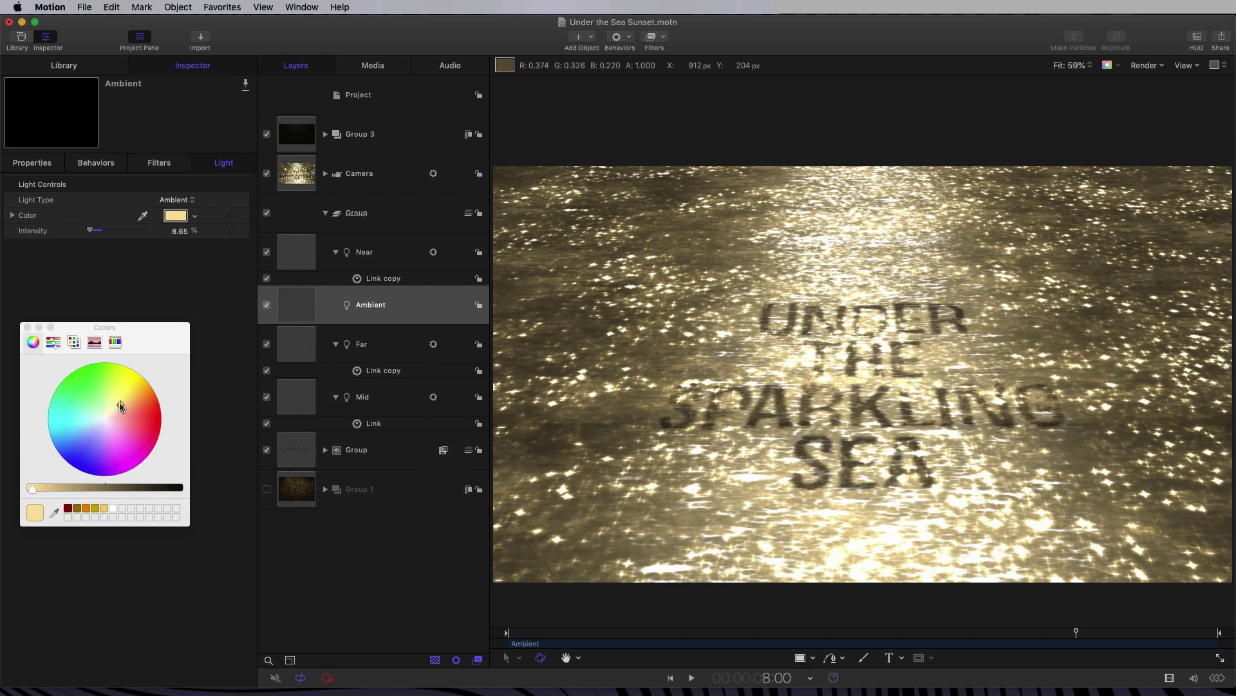
Change the Ambient light's color to a soft blue and lower its intensity to 0%, closing the color picker.
left_click_drag(120, 405, 91, 436)
left_click_drag(92, 229, 91, 234)
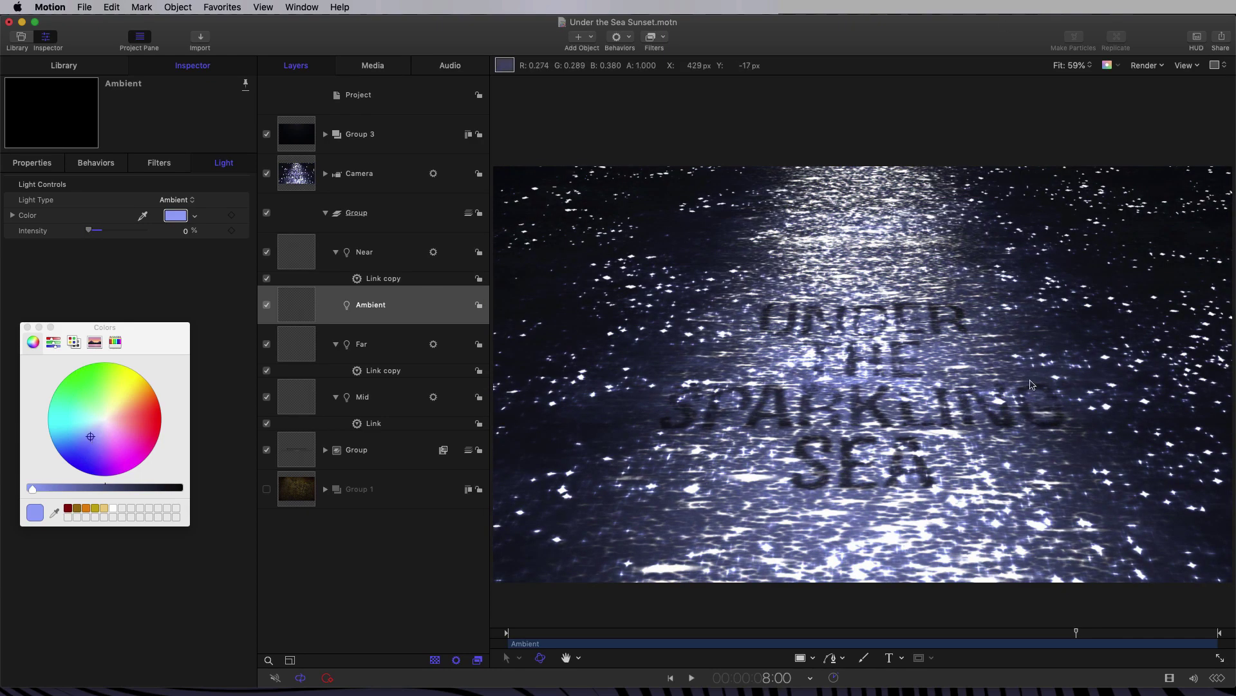
left_click(27, 328)
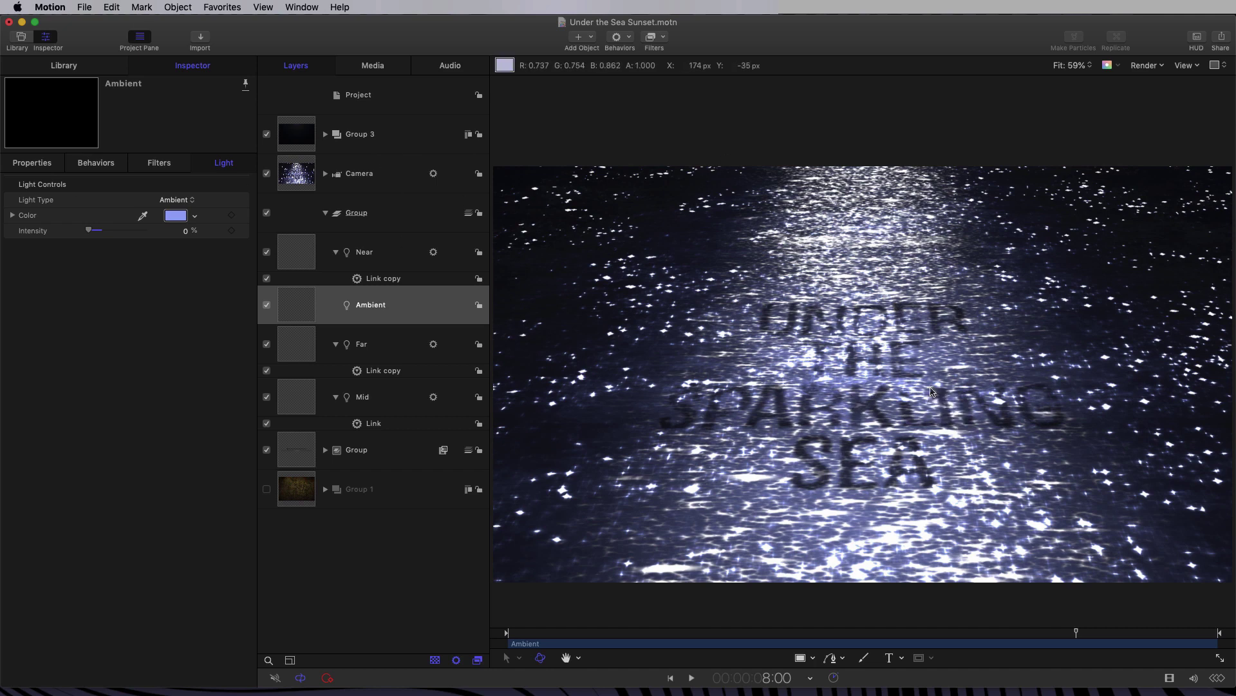
Create a new blank Motion Project and set its width and height to 3840.
key("super+n")
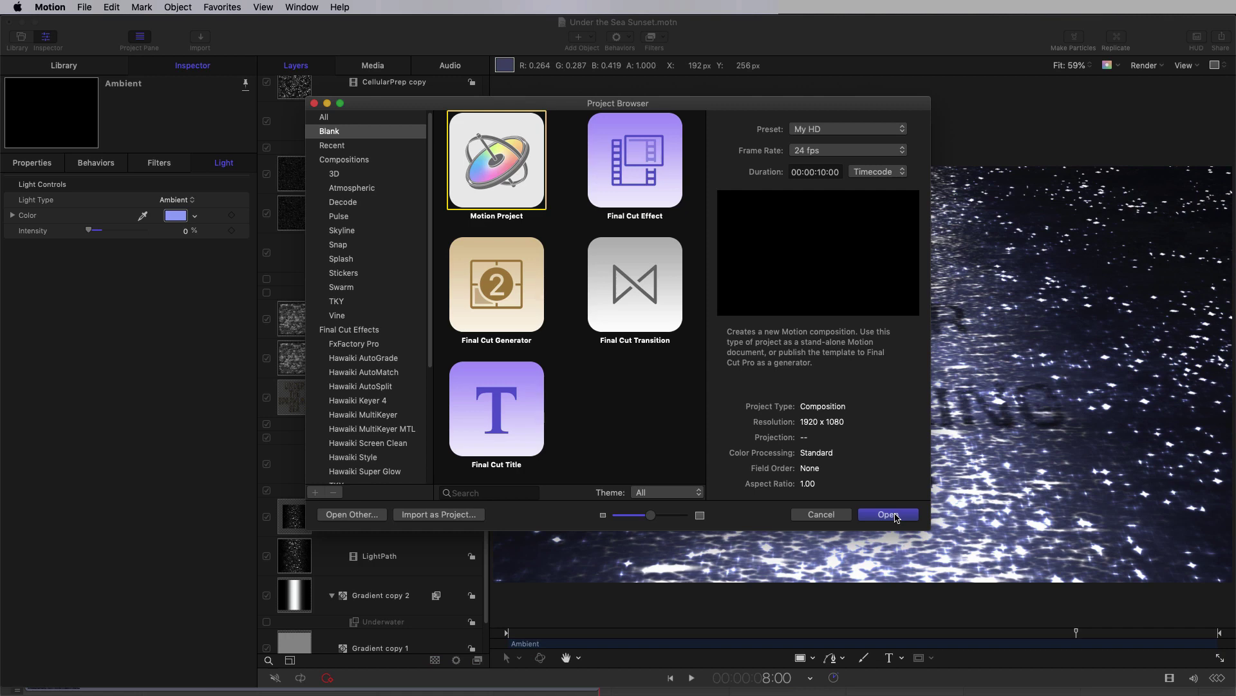
left_click(895, 515)
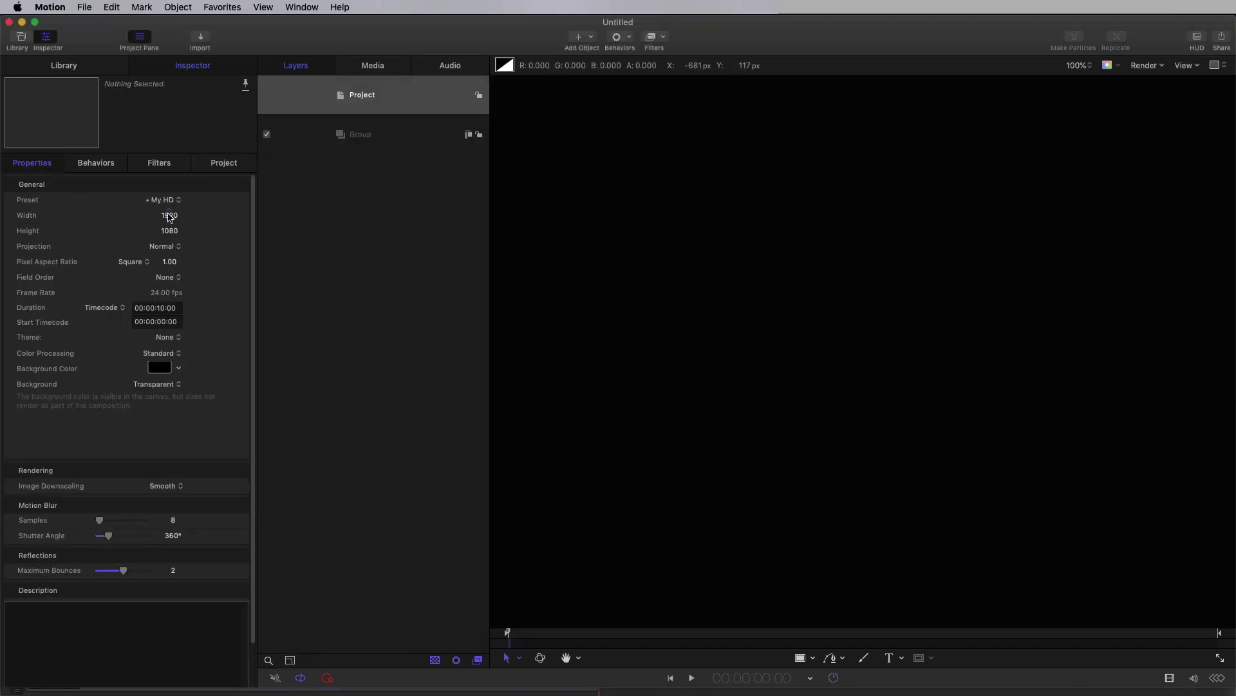
left_click(170, 215)
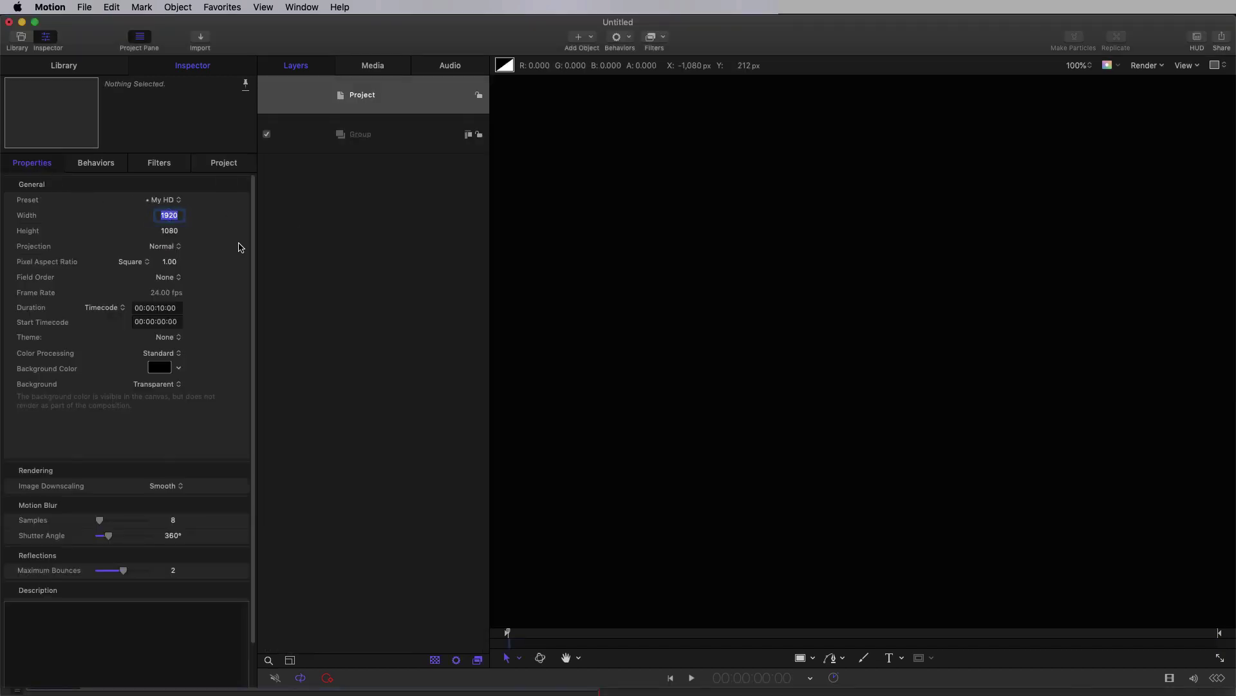
type("3840")
key("Tab")
type("3")
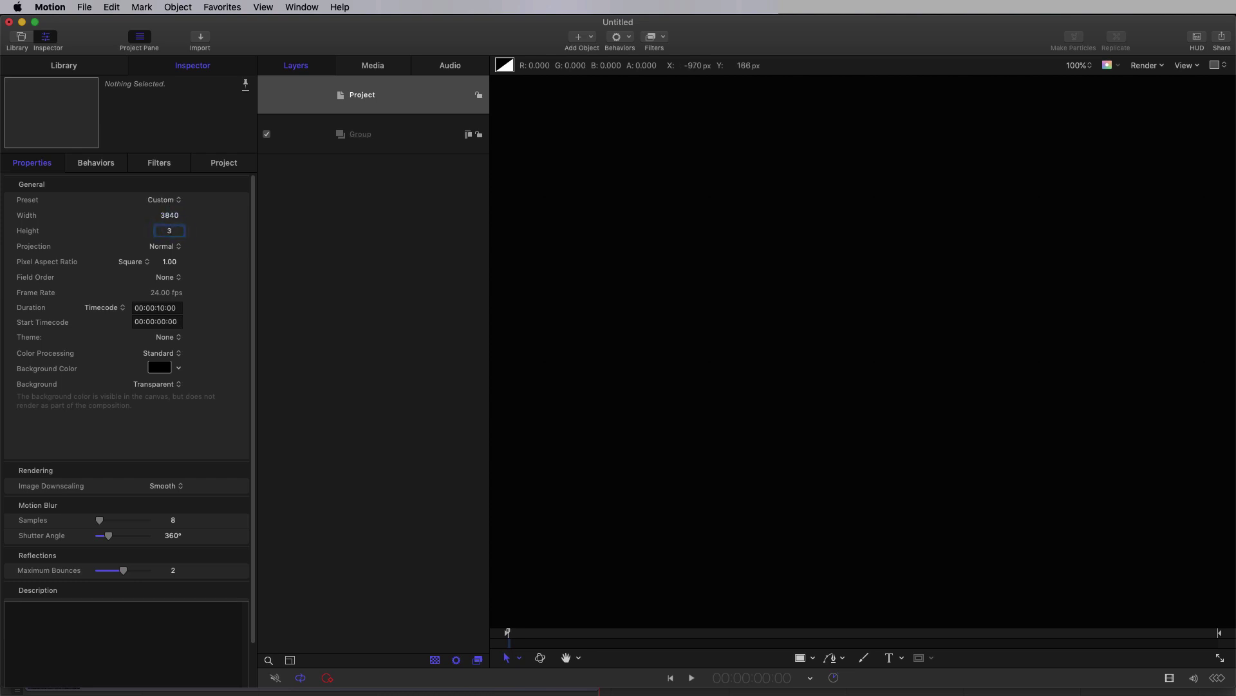
type("840")
Add a Clouds generator to the empty group and fit the whole canvas in view.
left_click(375, 141)
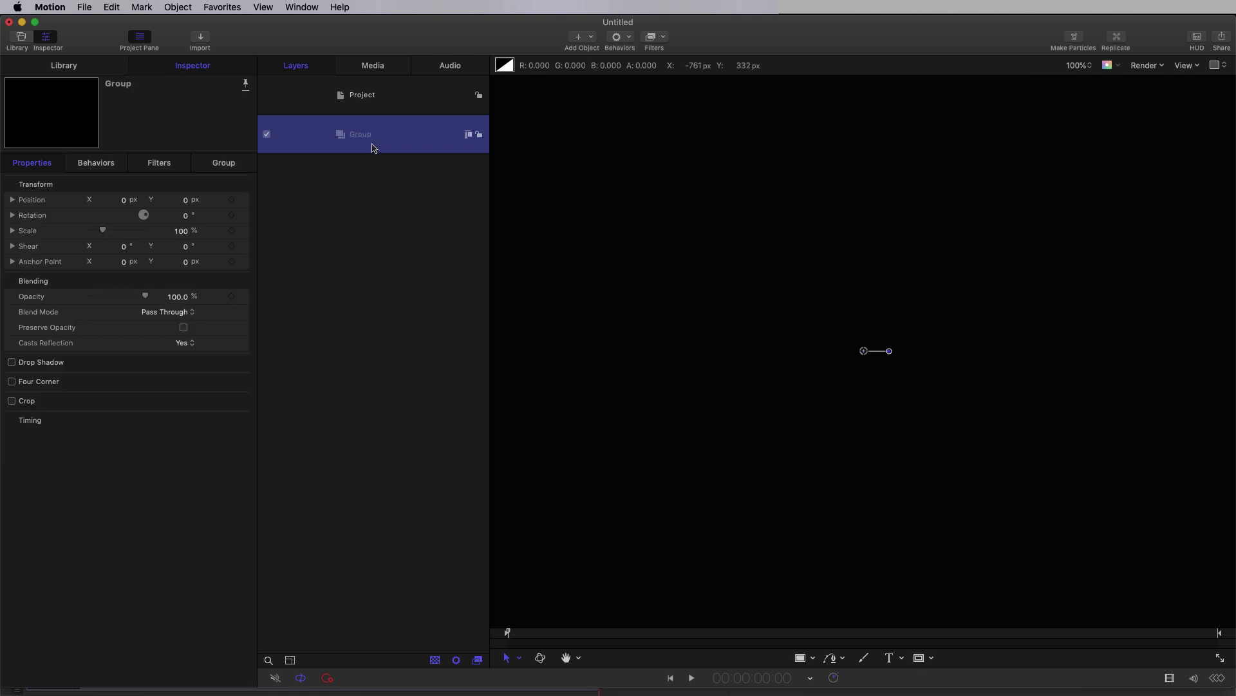
left_click(583, 37)
mouse_move(612, 165)
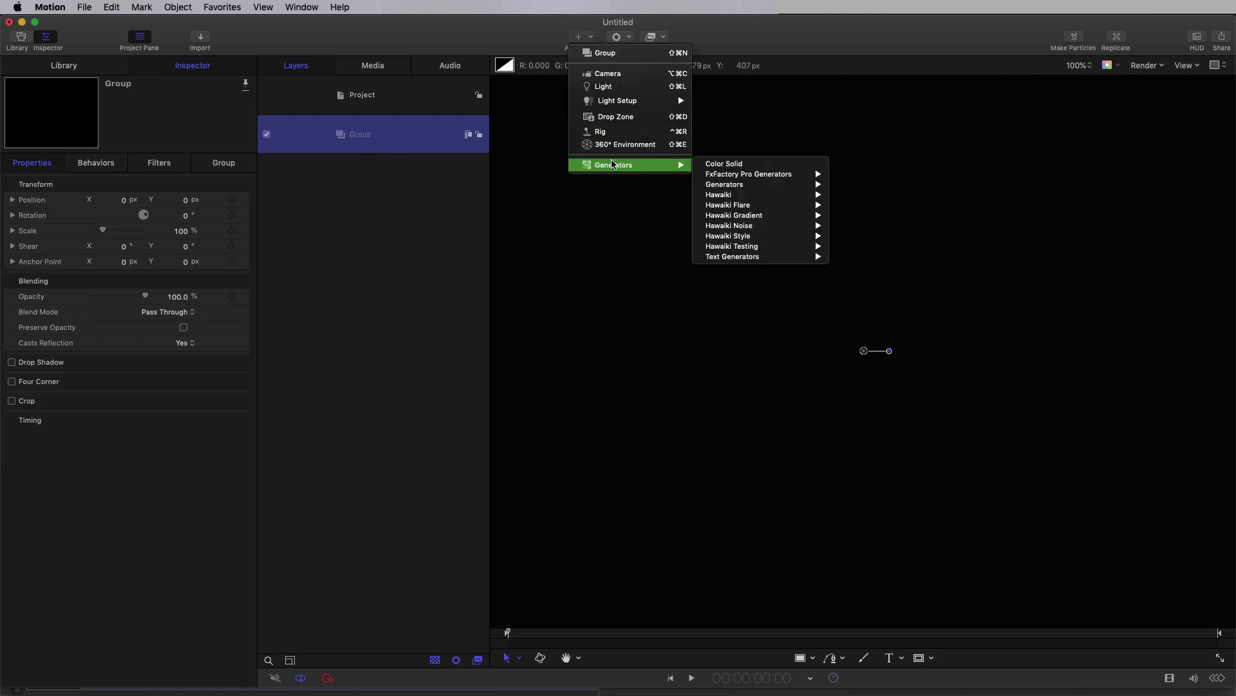
mouse_move(746, 186)
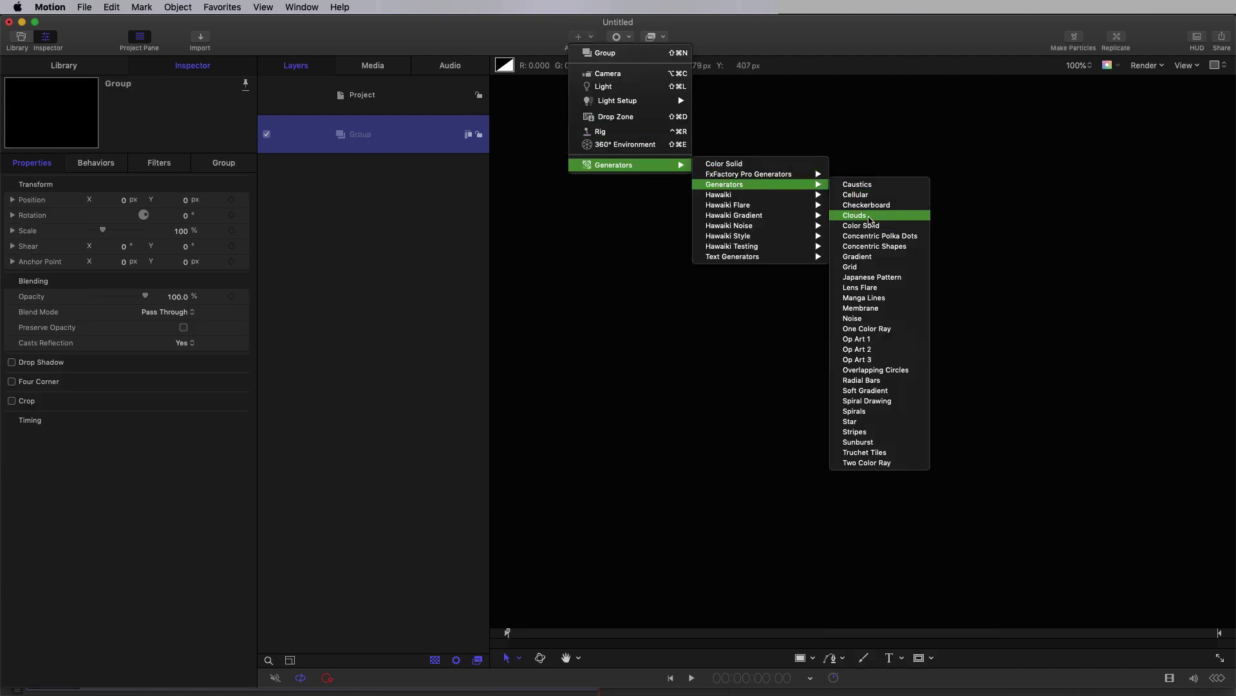
left_click(870, 215)
key("shift+z")
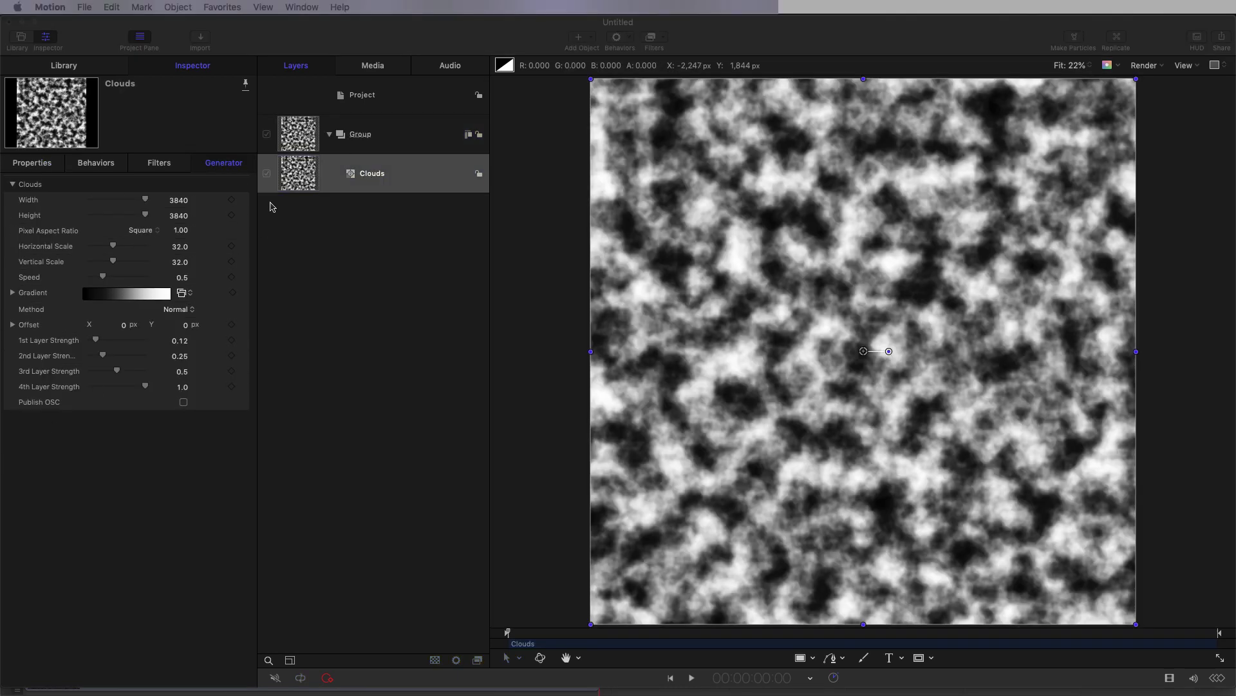
Set the Clouds generator's width and height to 2000, its vertical scale to 8 and its speed to 0.3.
left_click(182, 200)
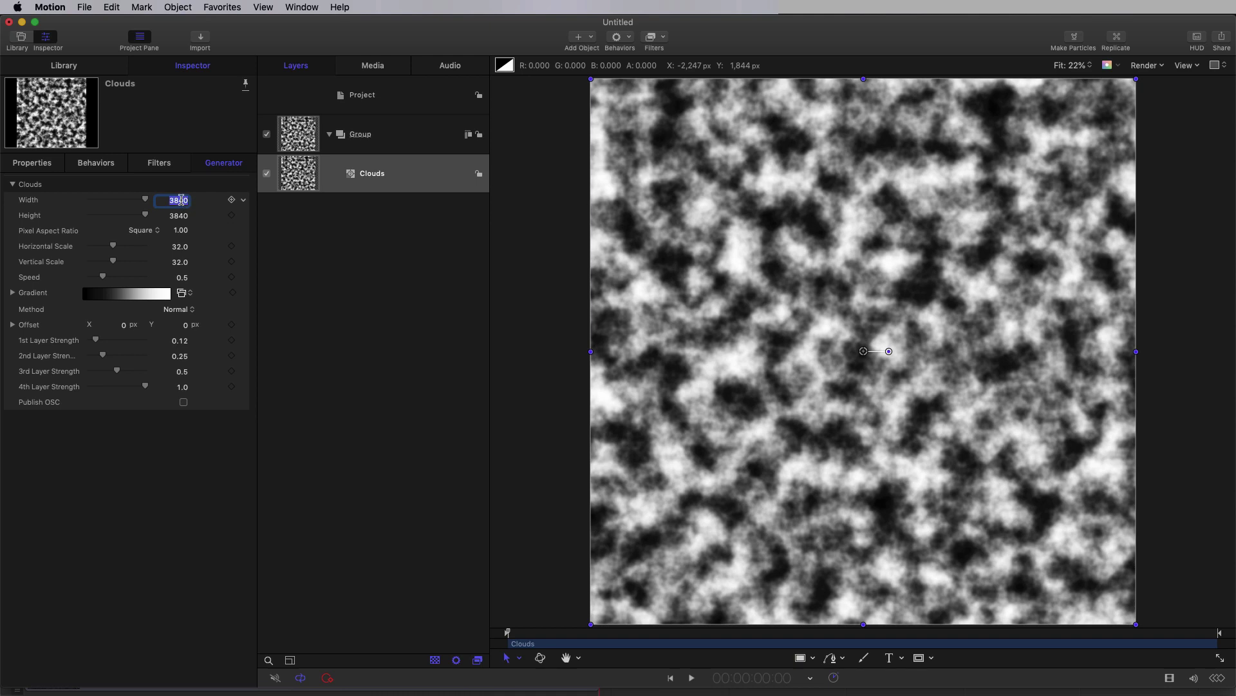
type("2000")
left_click(179, 261)
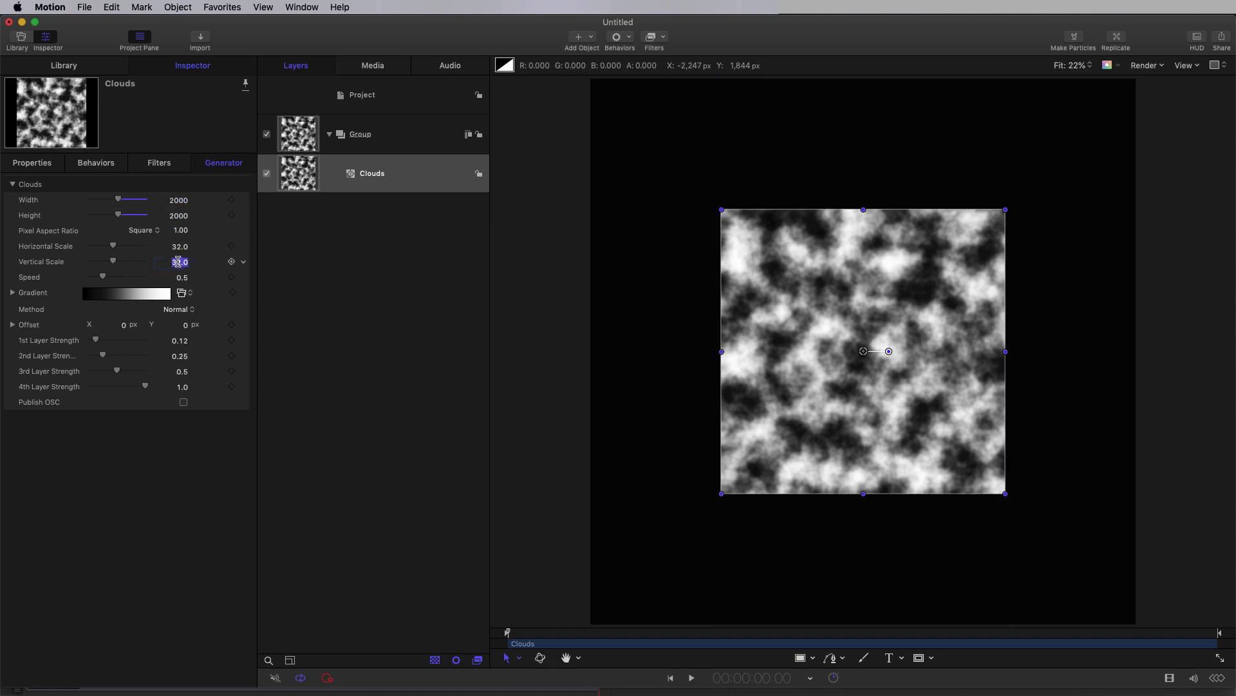
type("8")
key("Return")
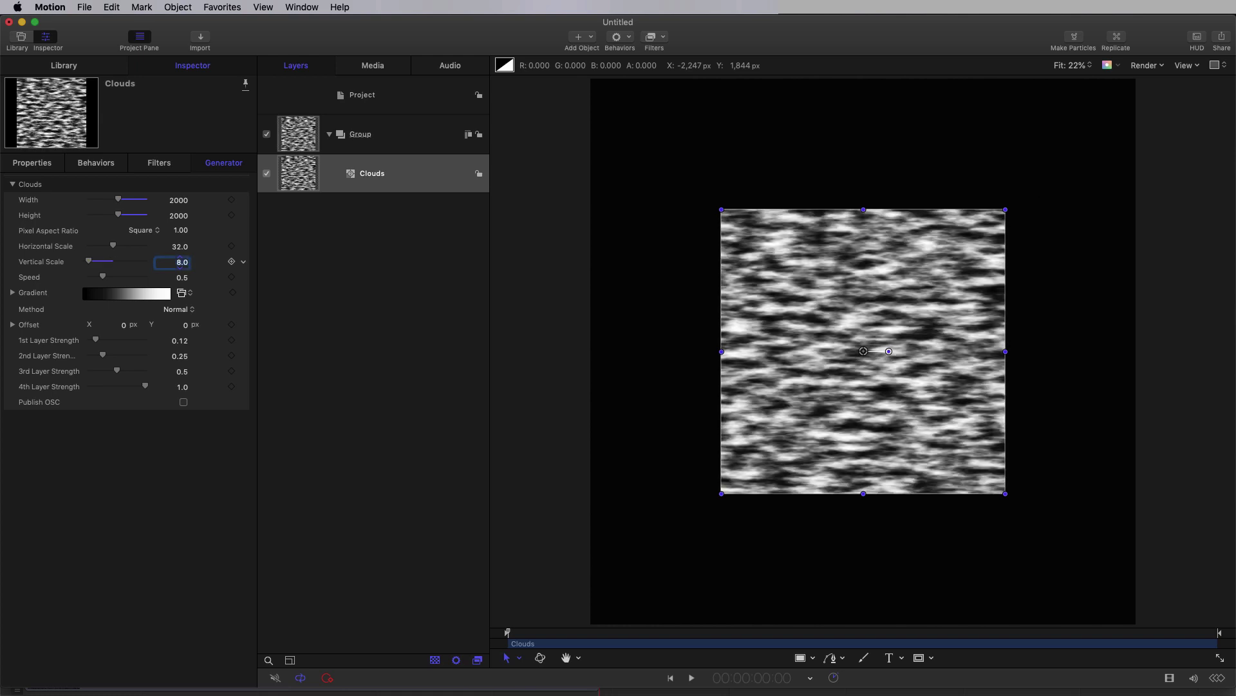
key("Tab")
type(".3")
left_click(373, 290)
Duplicate the Clouds layer and move the copy into a new group of its own above the original group.
left_click(297, 166)
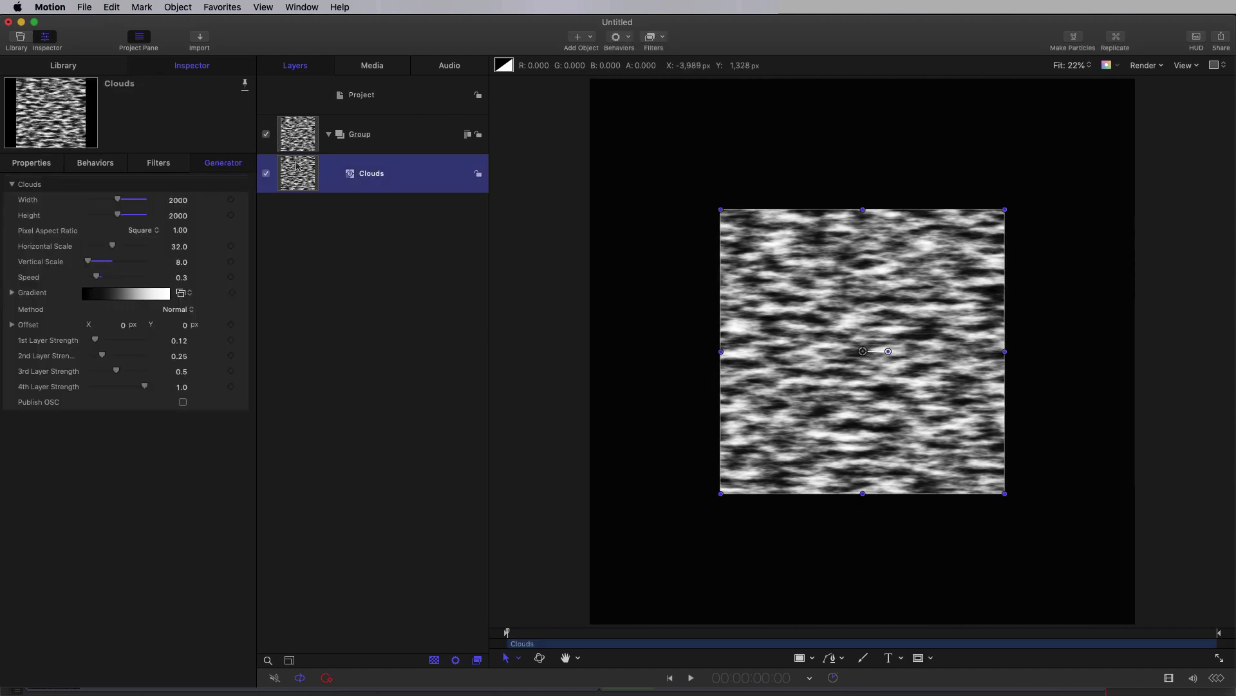
right_click(297, 166)
left_click(322, 205)
left_click_drag(287, 179, 356, 114)
Rename the new group as Displace and turn off its visibility.
double_click(355, 137)
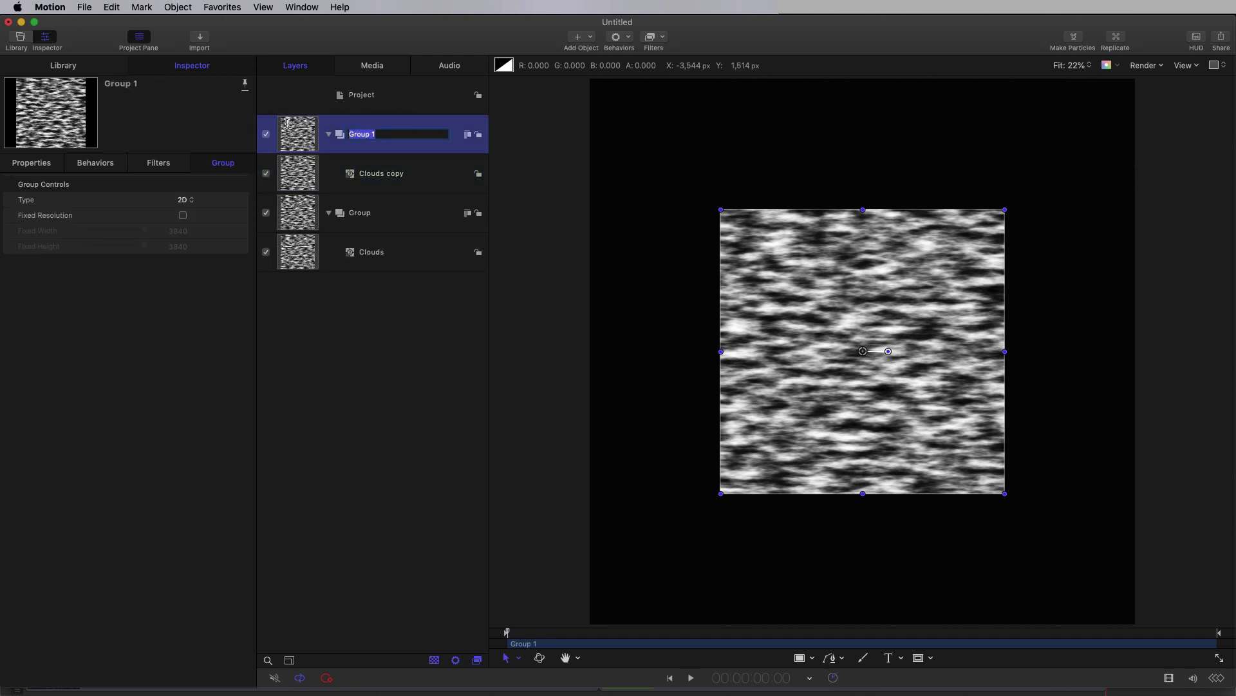
type("Displace")
key("Return")
left_click(265, 134)
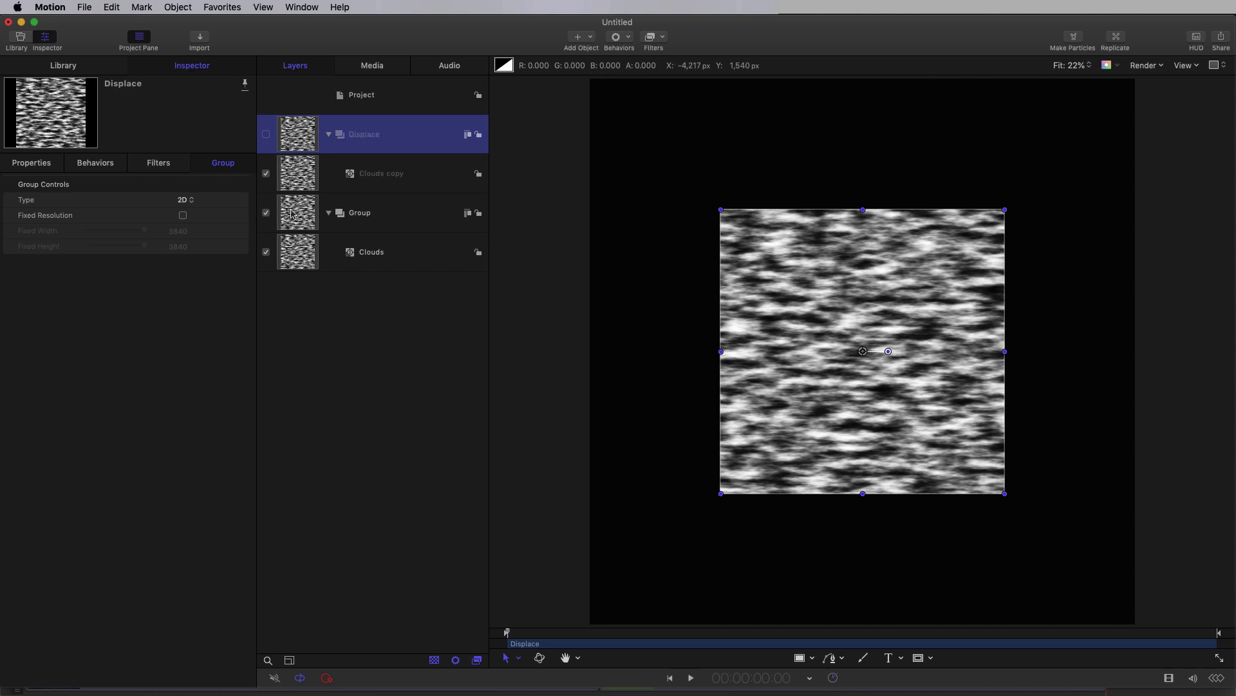
Apply a Bump Map distortion filter to the original Clouds layer, using Clouds copy as its map image.
left_click(300, 258)
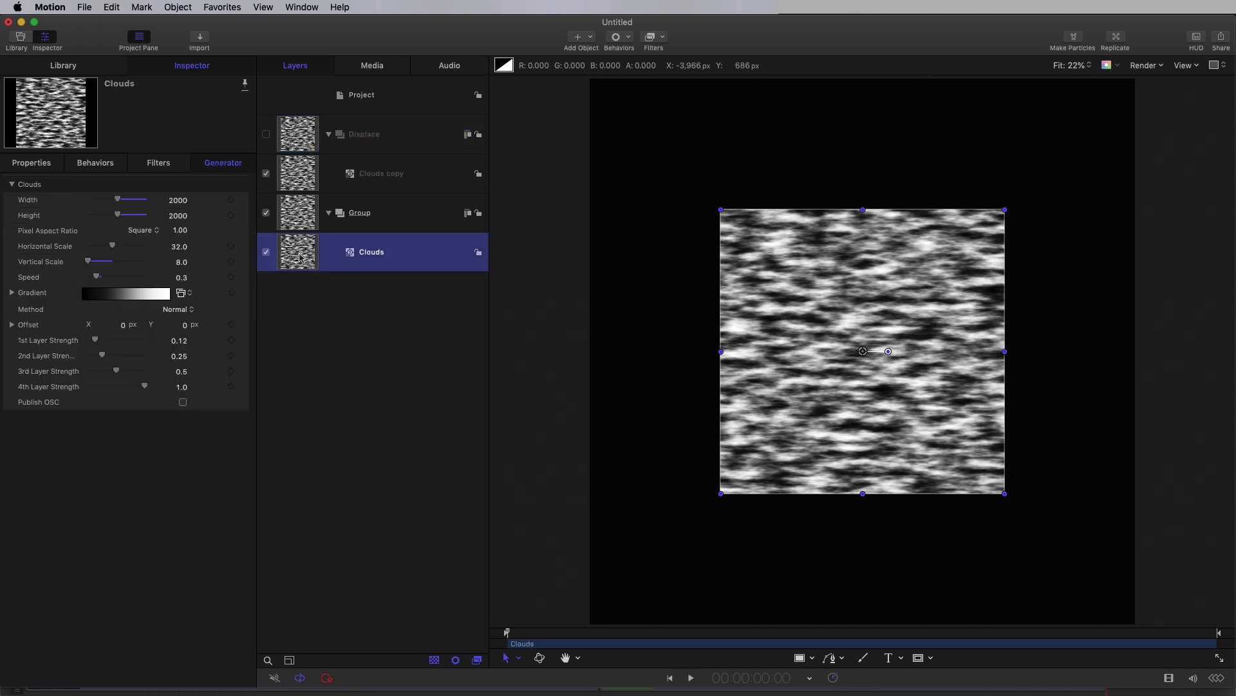
left_click(662, 37)
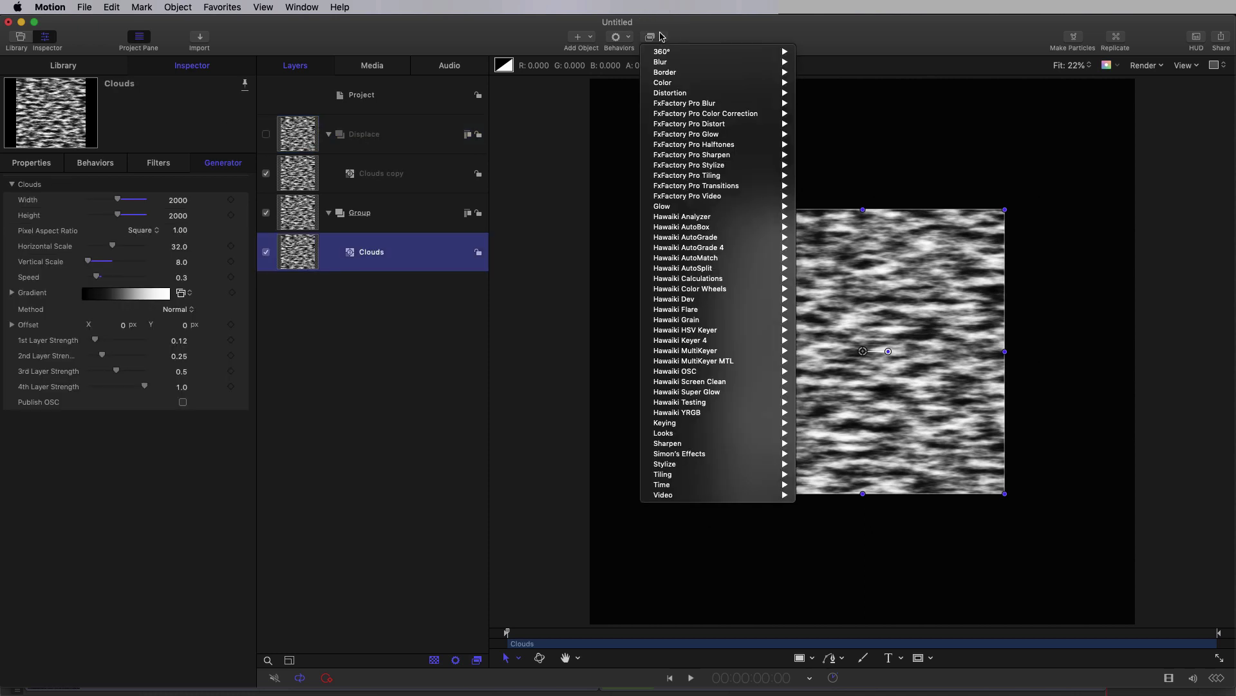
mouse_move(680, 94)
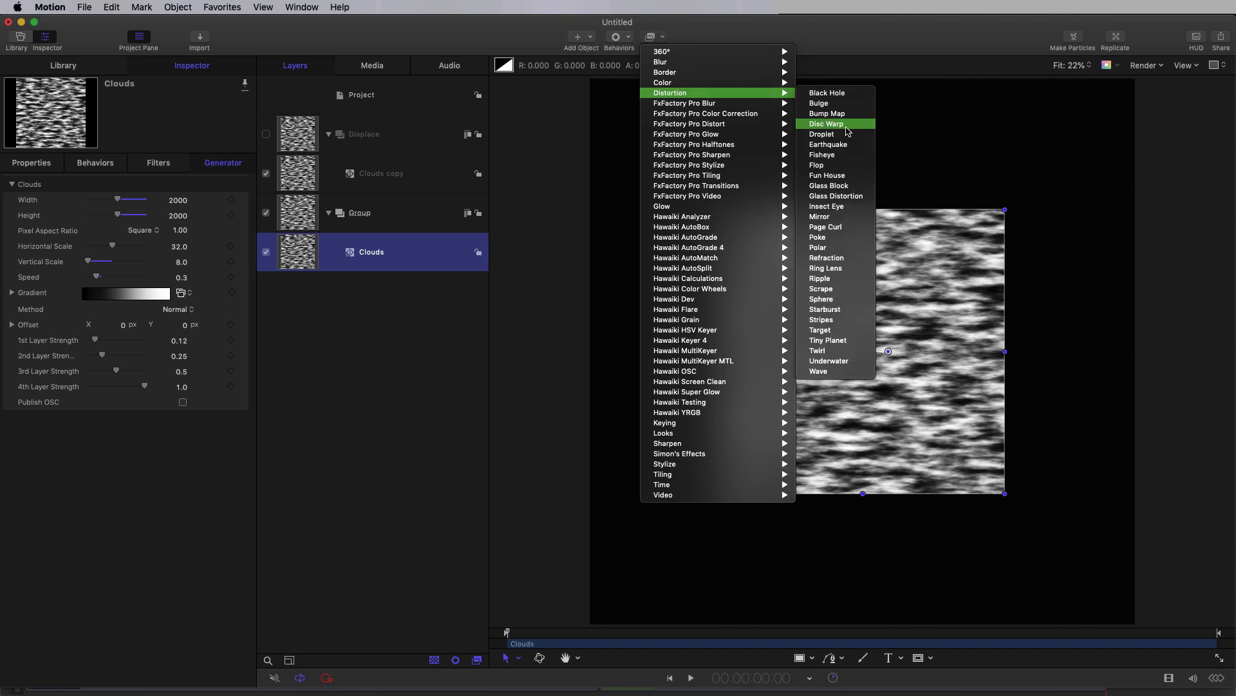
left_click(845, 116)
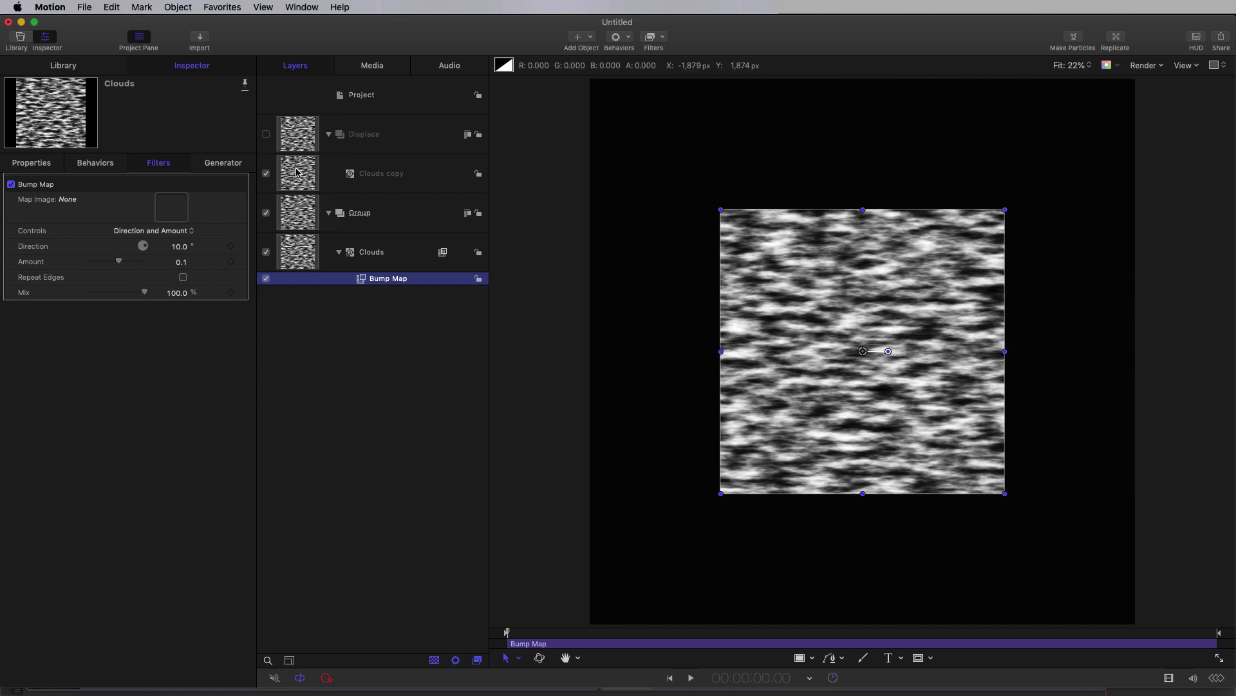
left_click_drag(295, 171, 166, 207)
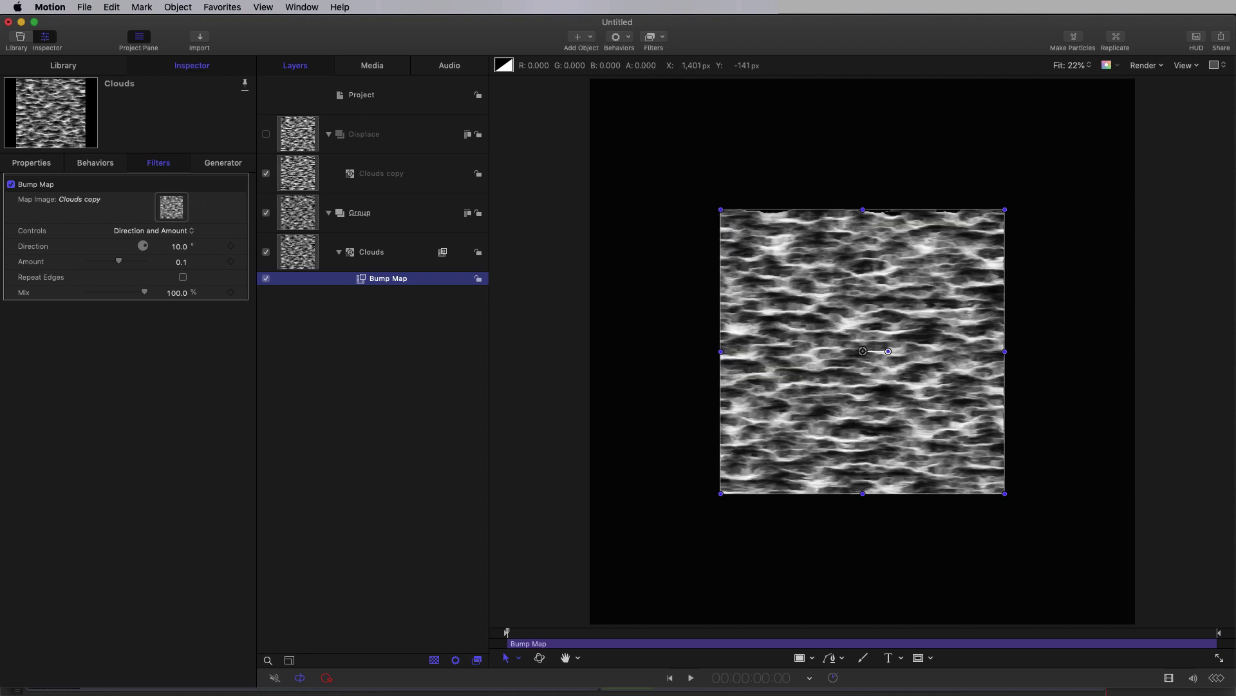
Set the Bump Map filter's direction to 0° and its amount to 0.4.
left_click(181, 247)
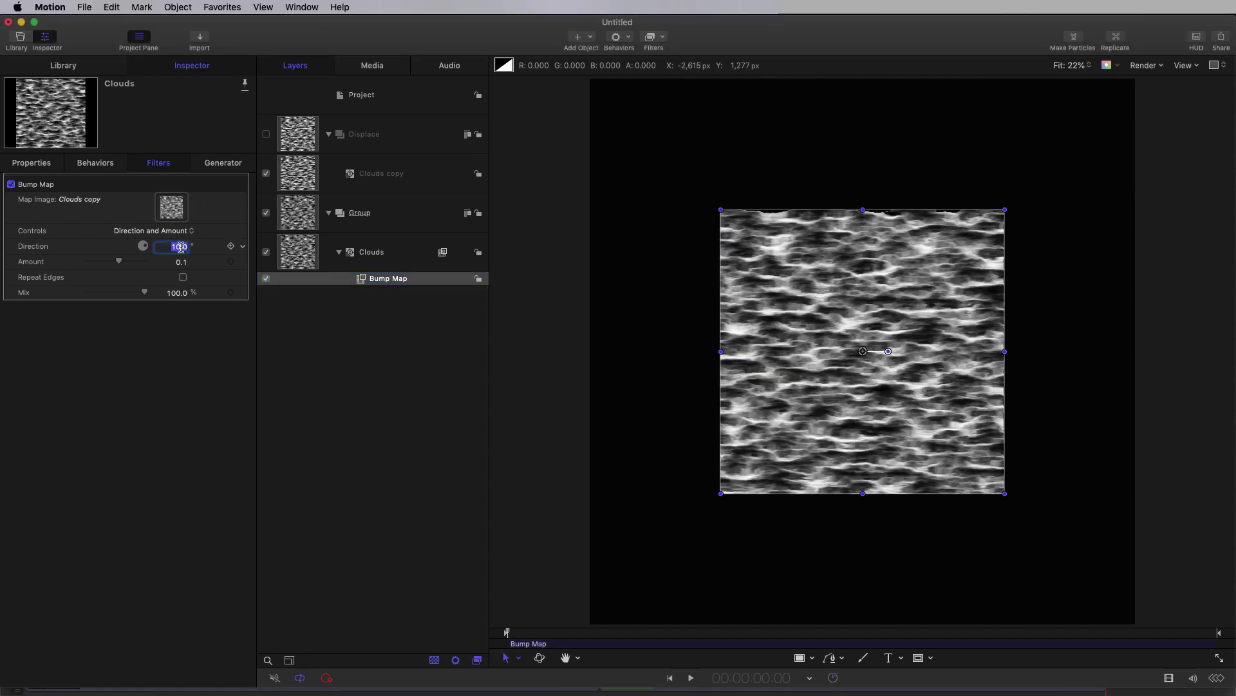
type("0")
key("Tab")
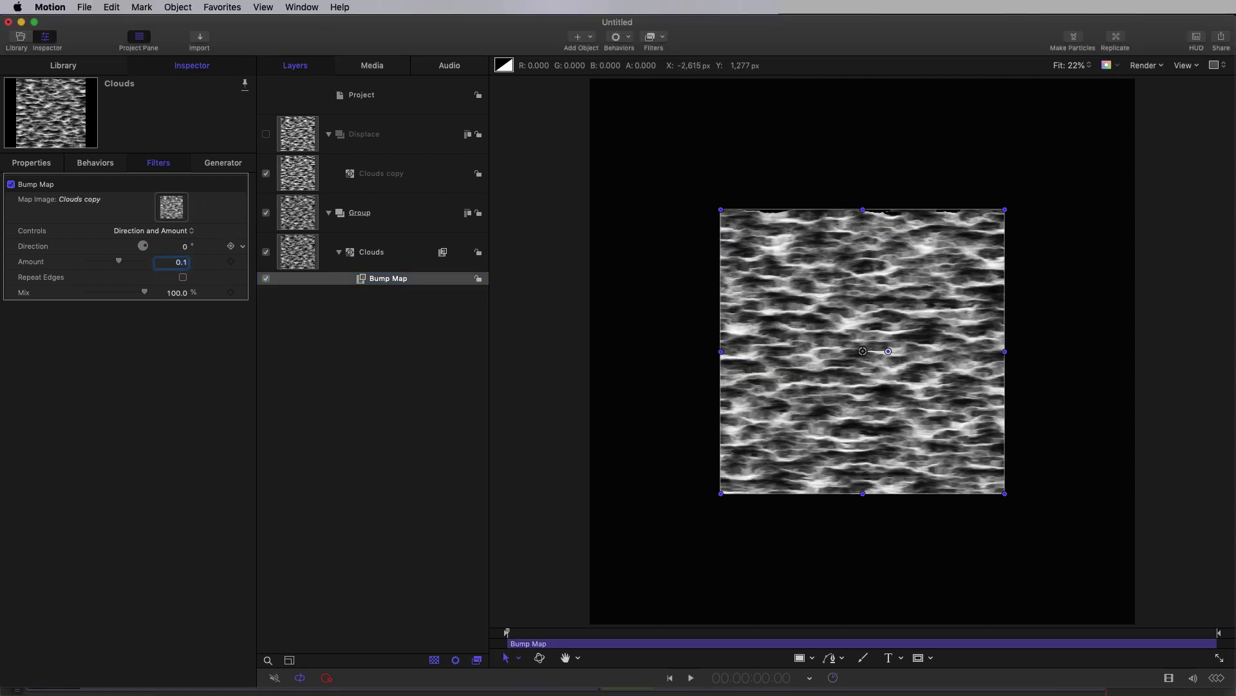
type("0.4")
key("Return")
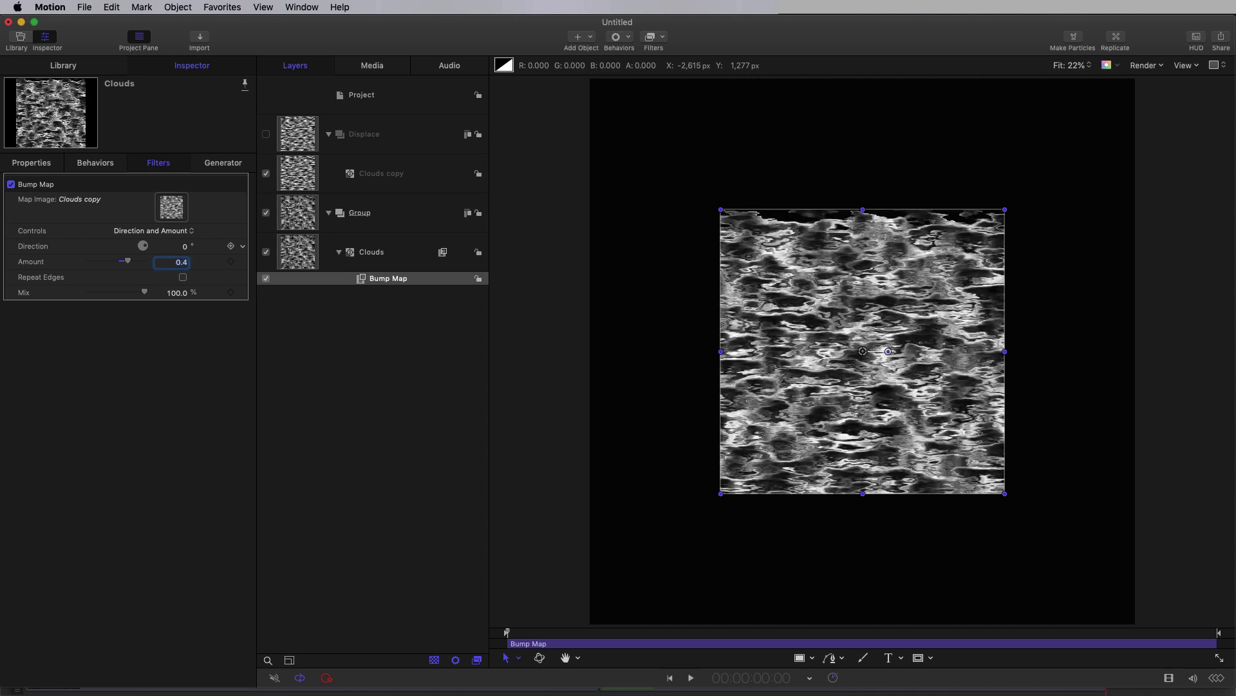
Compare the clouds with and without the Bump Map filter and play the animation to check the water movement.
left_click(265, 279)
left_click(266, 279)
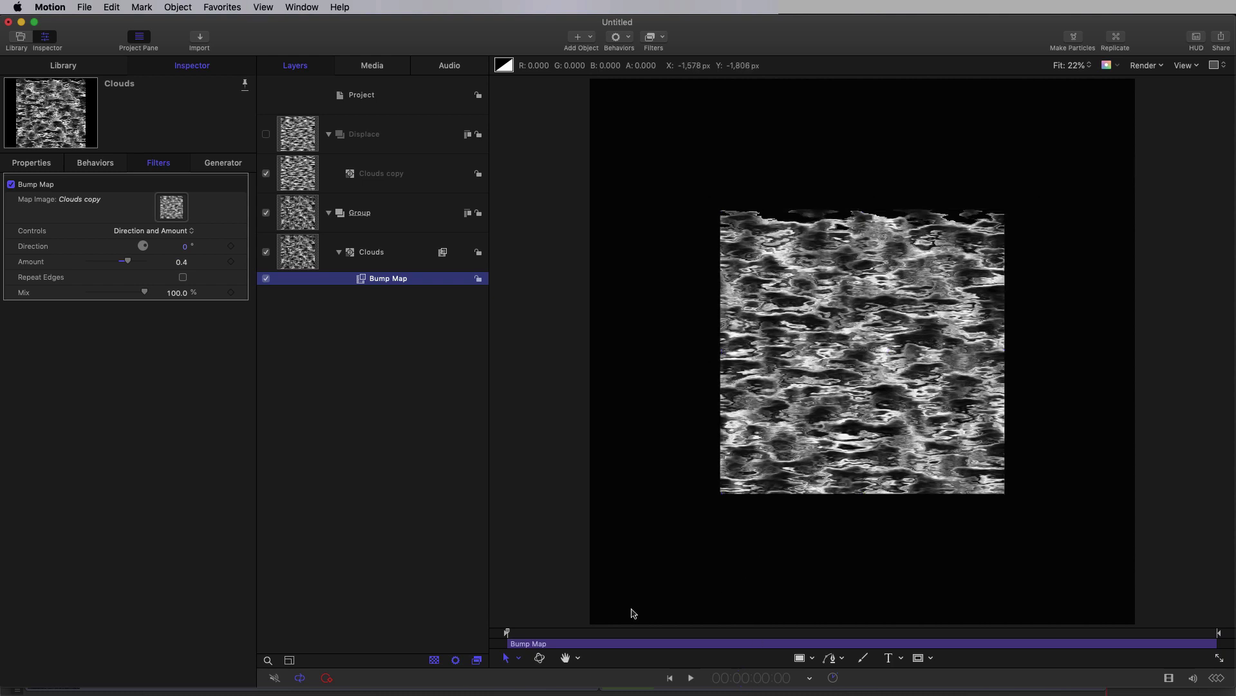
left_click(591, 633)
key("space")
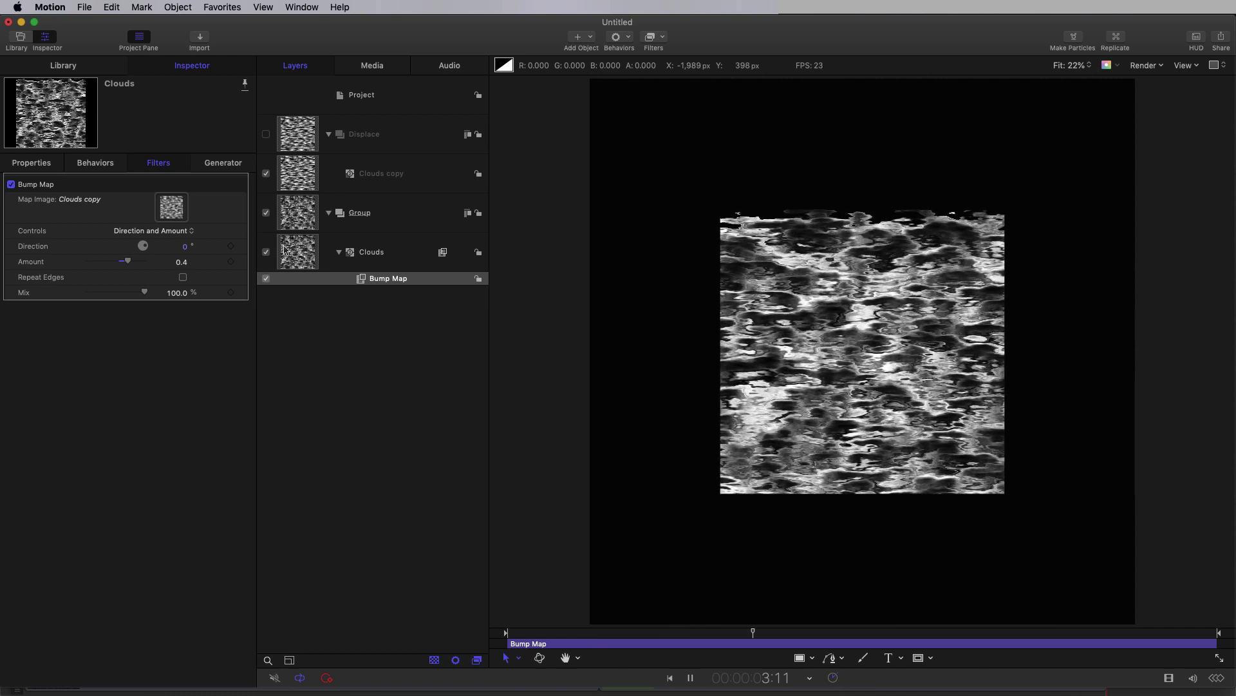
key("space")
left_click(266, 279)
left_click(266, 278)
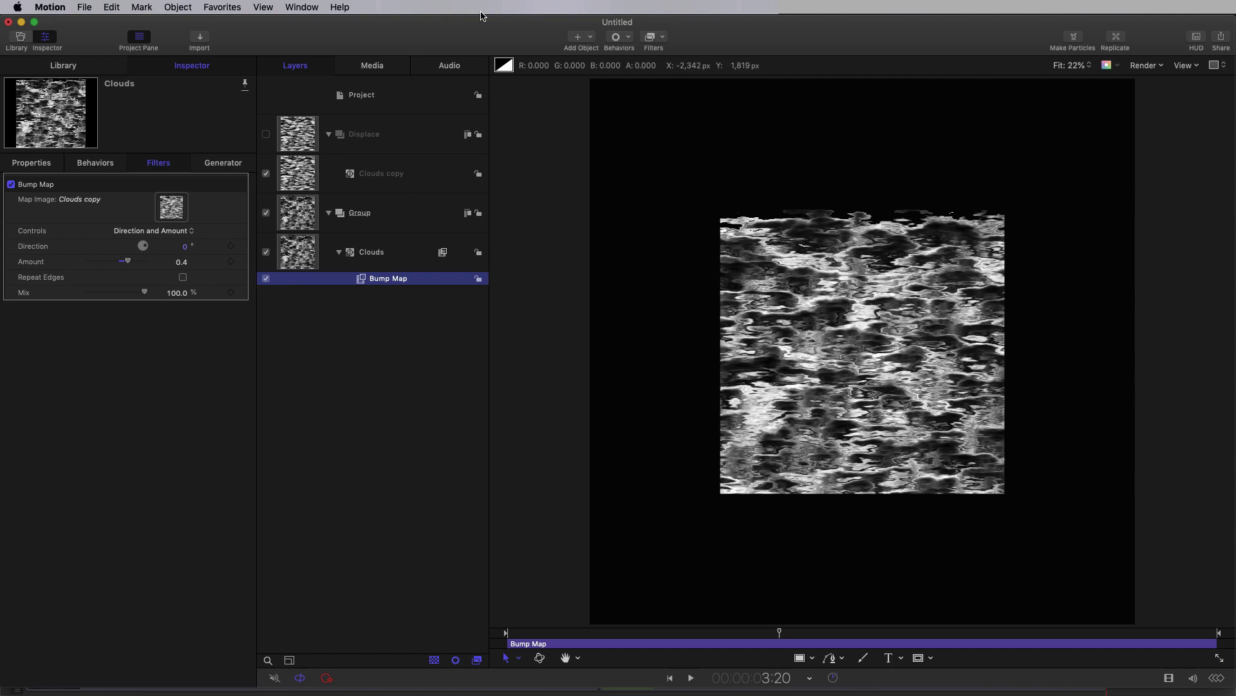
Apply a Random Tile filter to the group containing the original Clouds layer.
left_click(298, 212)
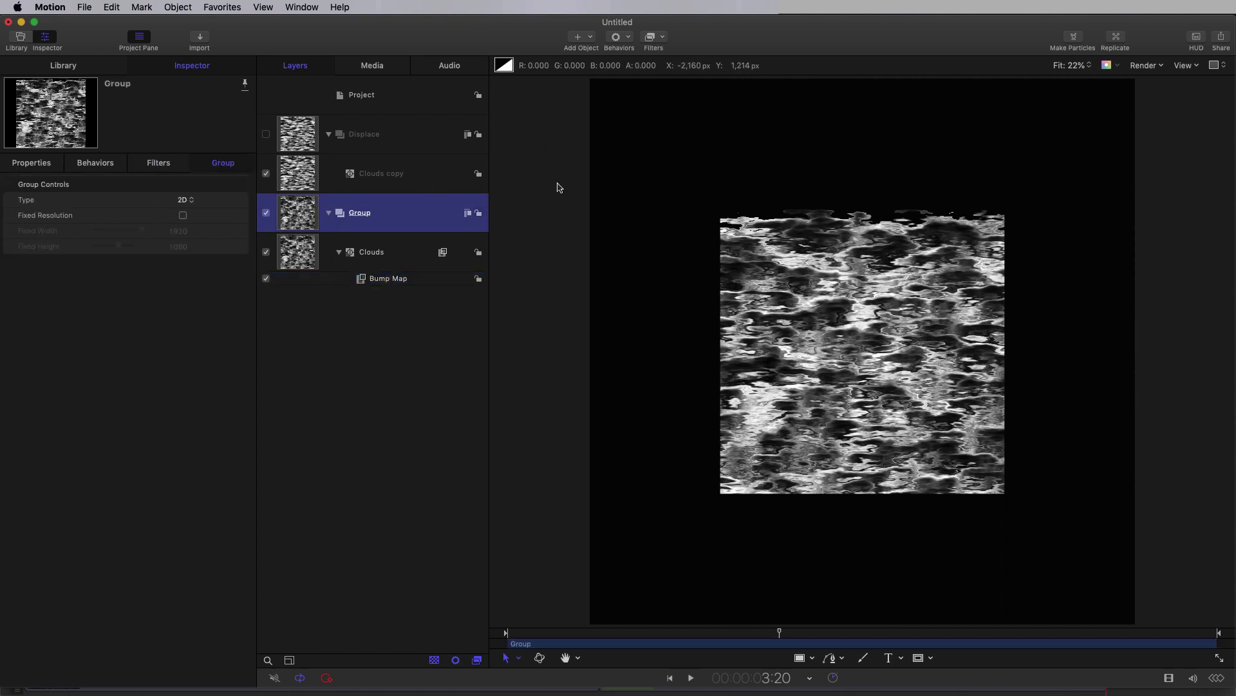
left_click(664, 39)
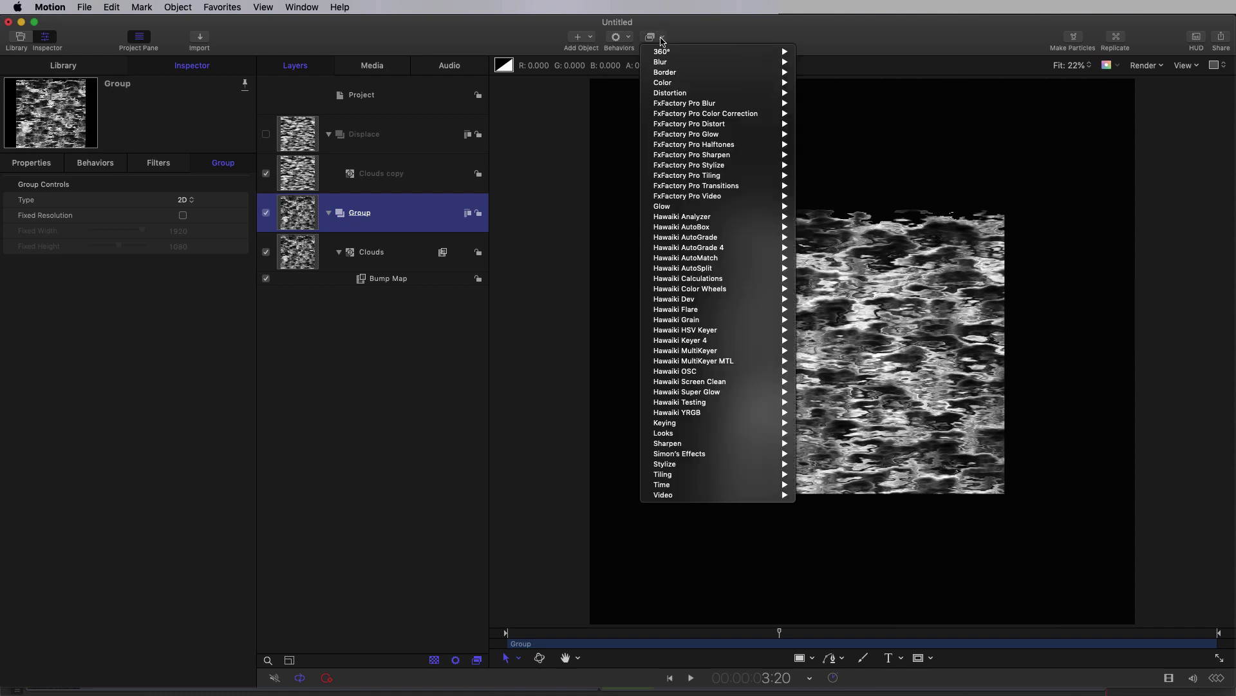
mouse_move(689, 473)
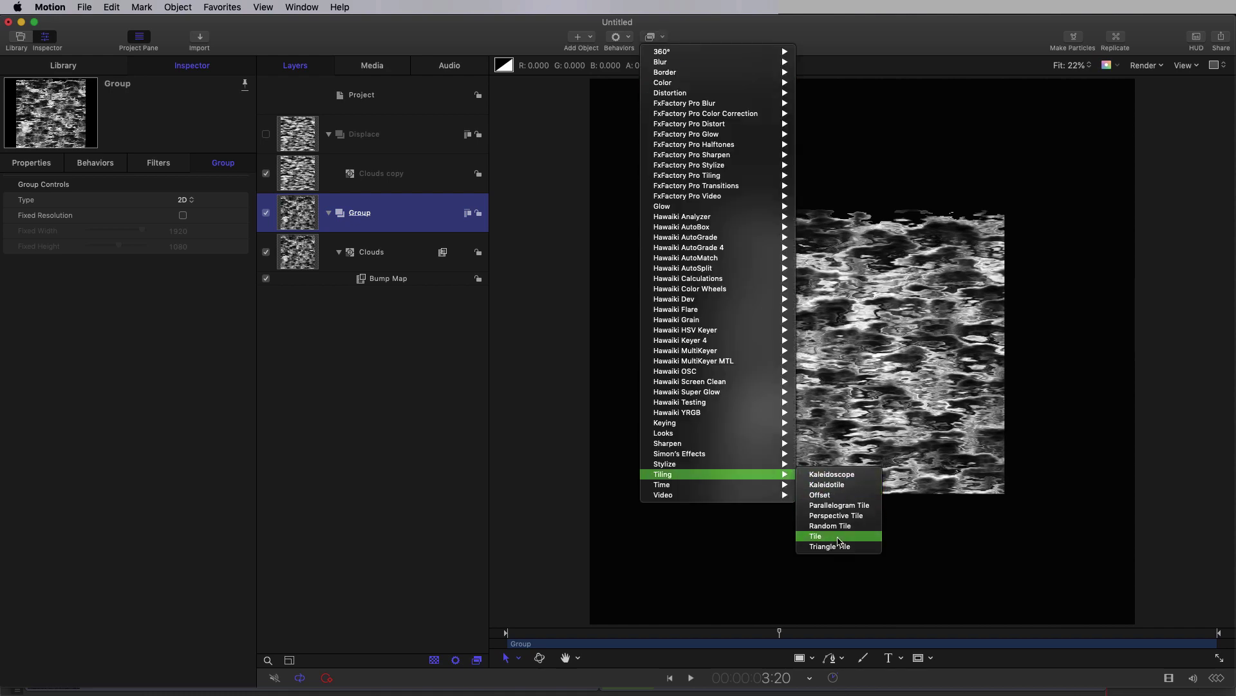
left_click(844, 526)
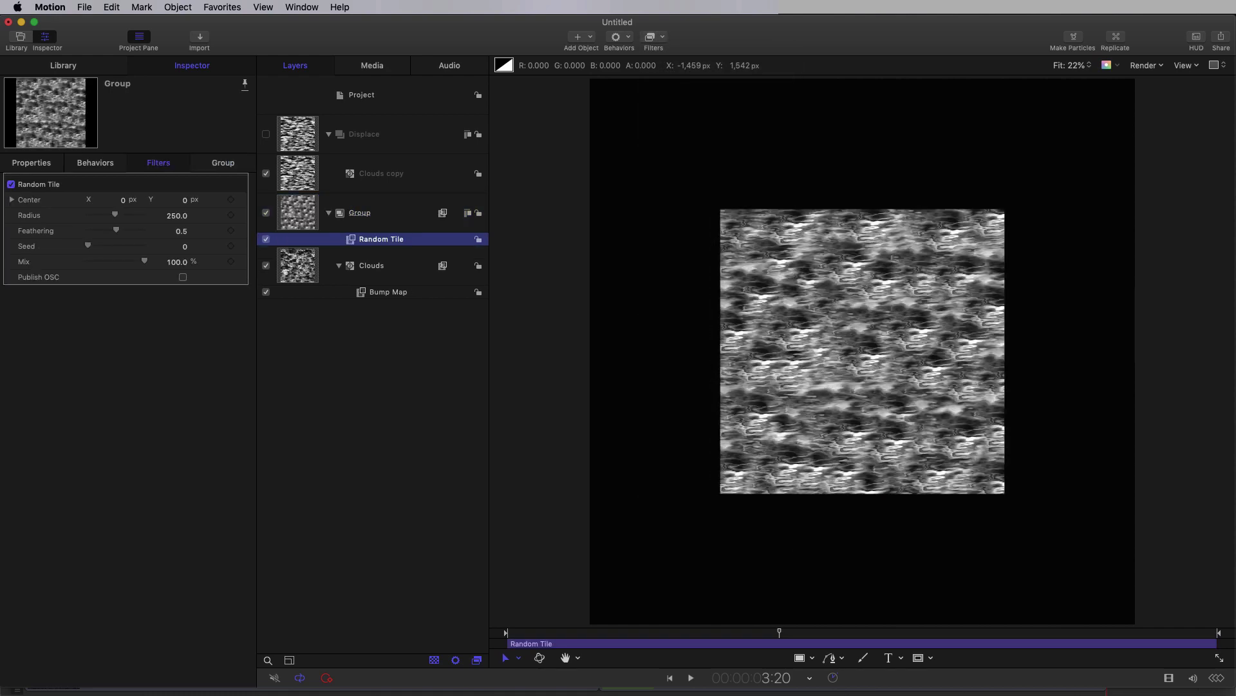
Enable fixed resolution on the tiled group and set its fixed width and height to 3840.
left_click(314, 218)
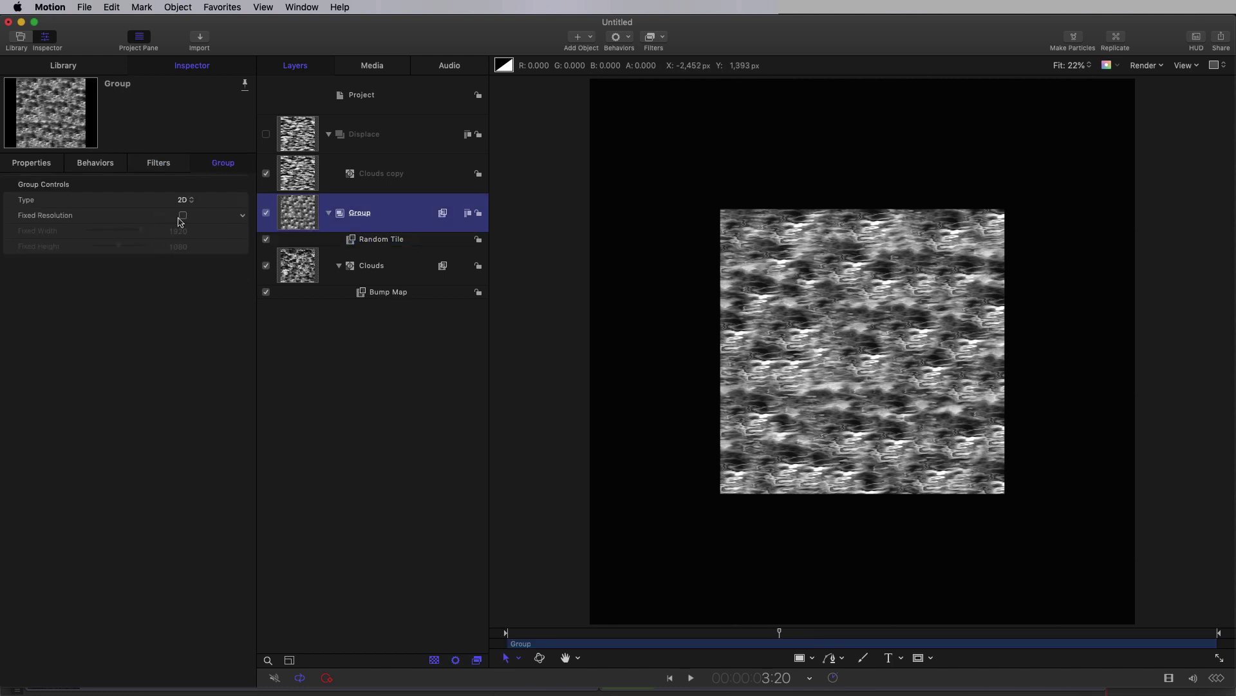
left_click(183, 215)
left_click(178, 231)
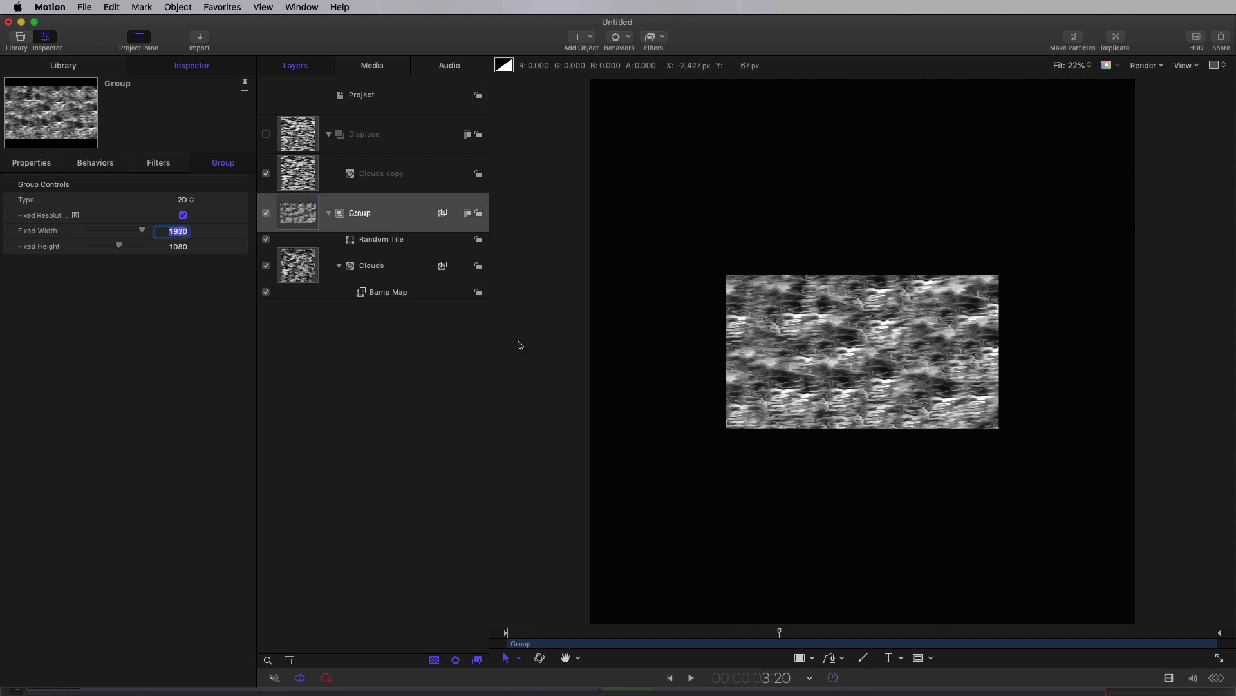
type("3")
key("Tab")
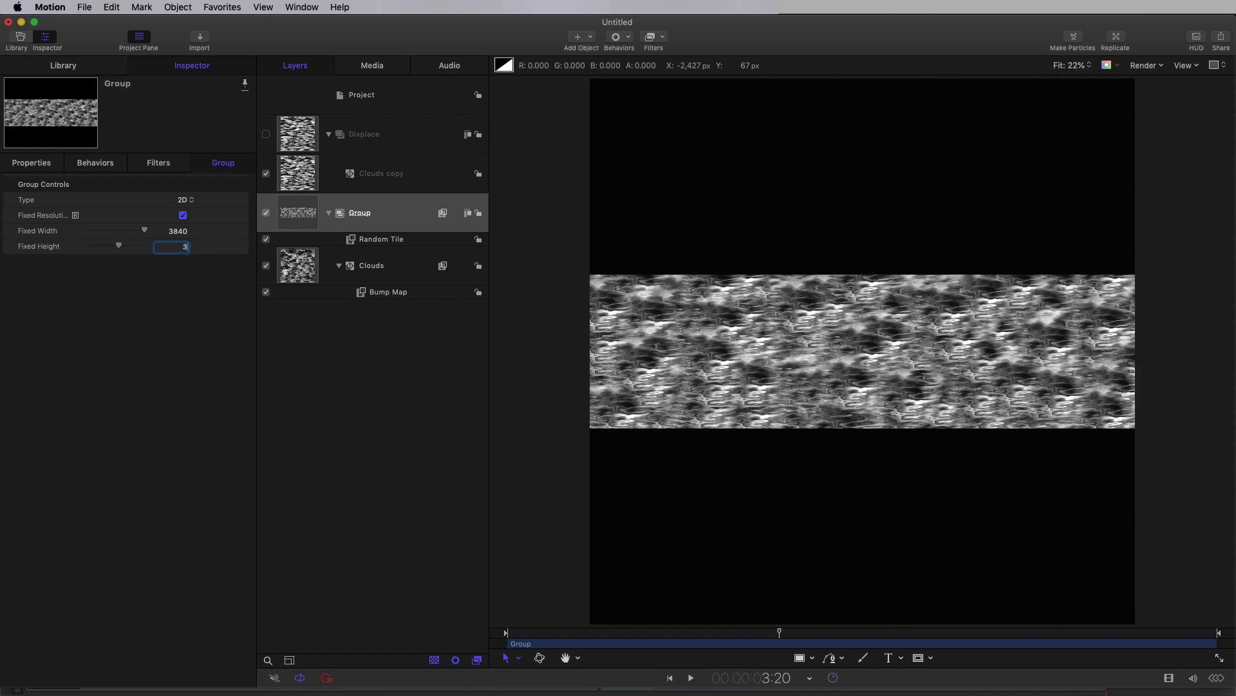
key("Return")
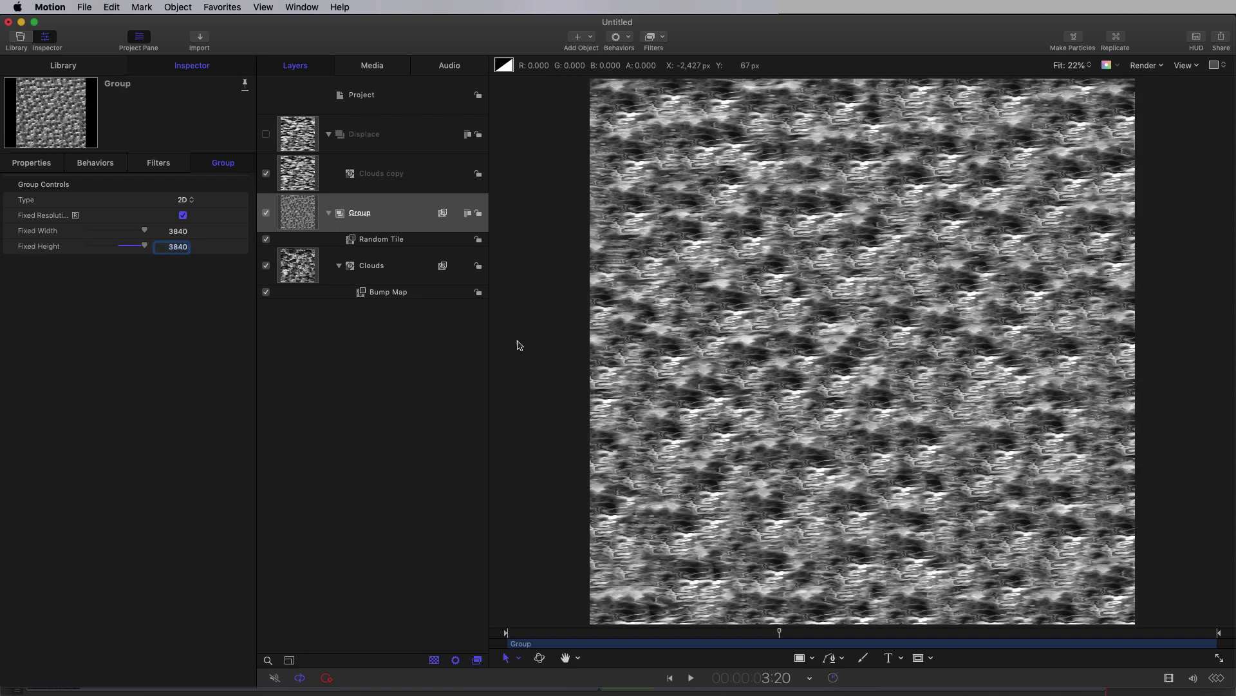
Duplicate the Clouds copy layer inside the Displace group.
left_click(293, 212)
left_click(293, 182)
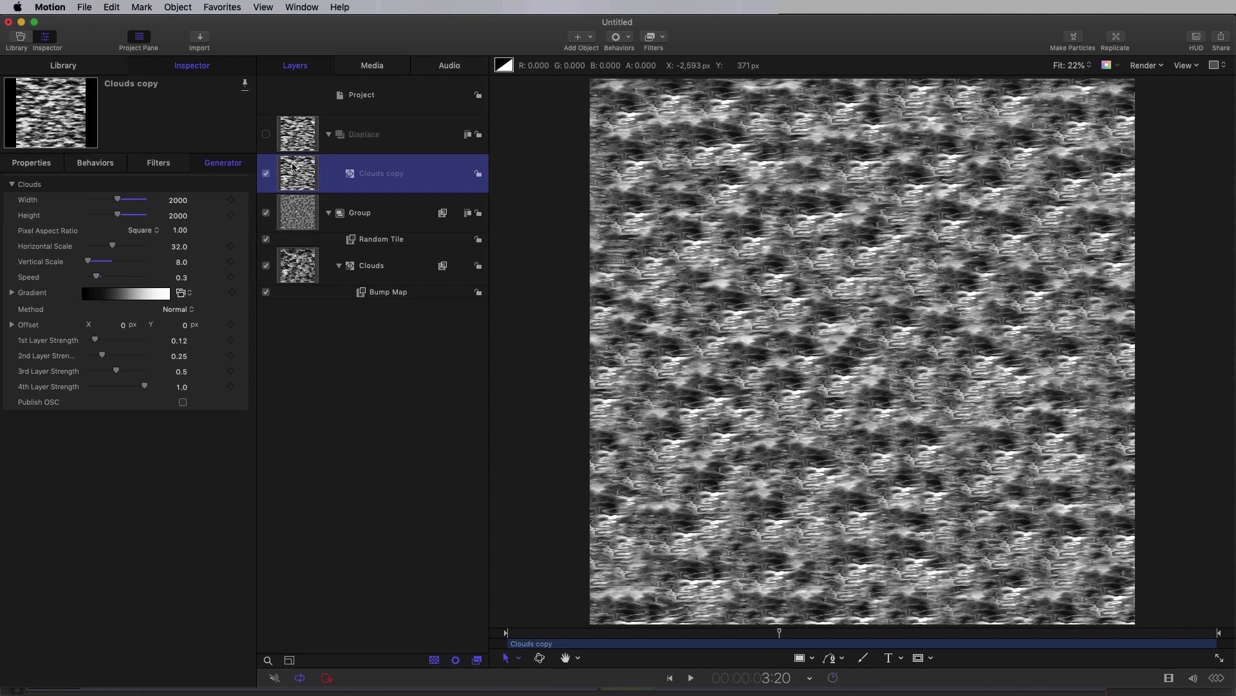
right_click(293, 167)
left_click(336, 207)
Set the duplicated clouds generator's width and height to 3840, horizontal scale to 64 and vertical scale to 24.
left_click(178, 200)
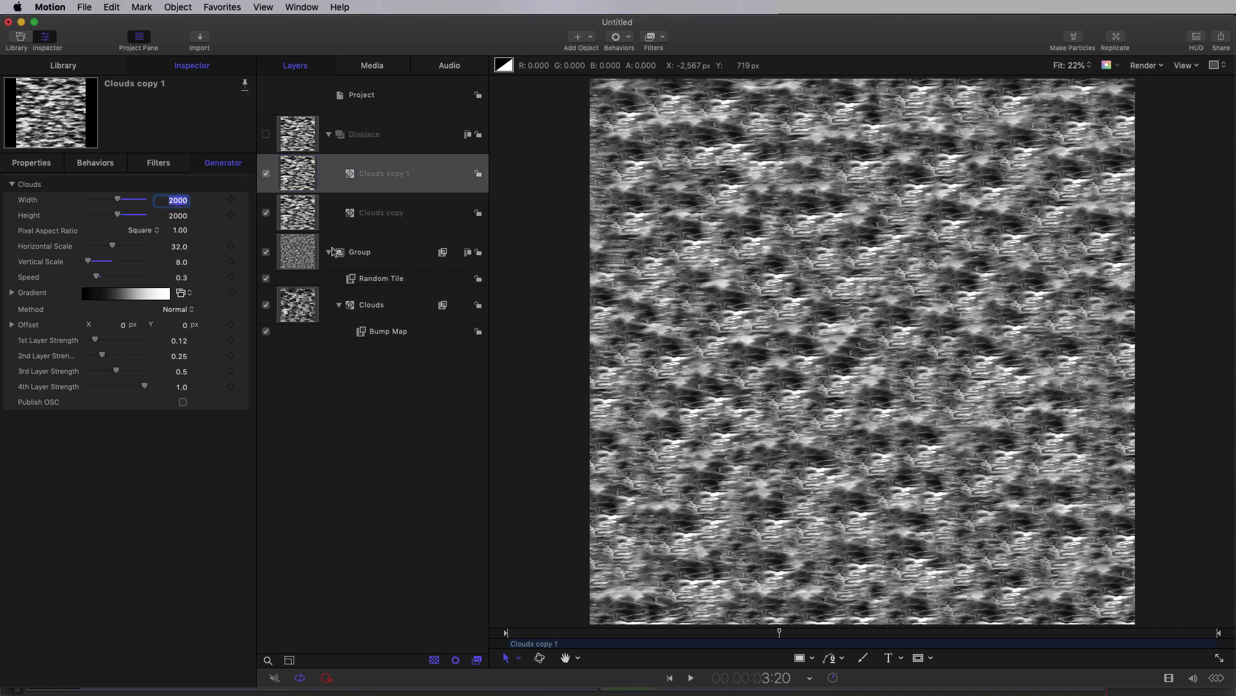
type("3840")
key("Tab")
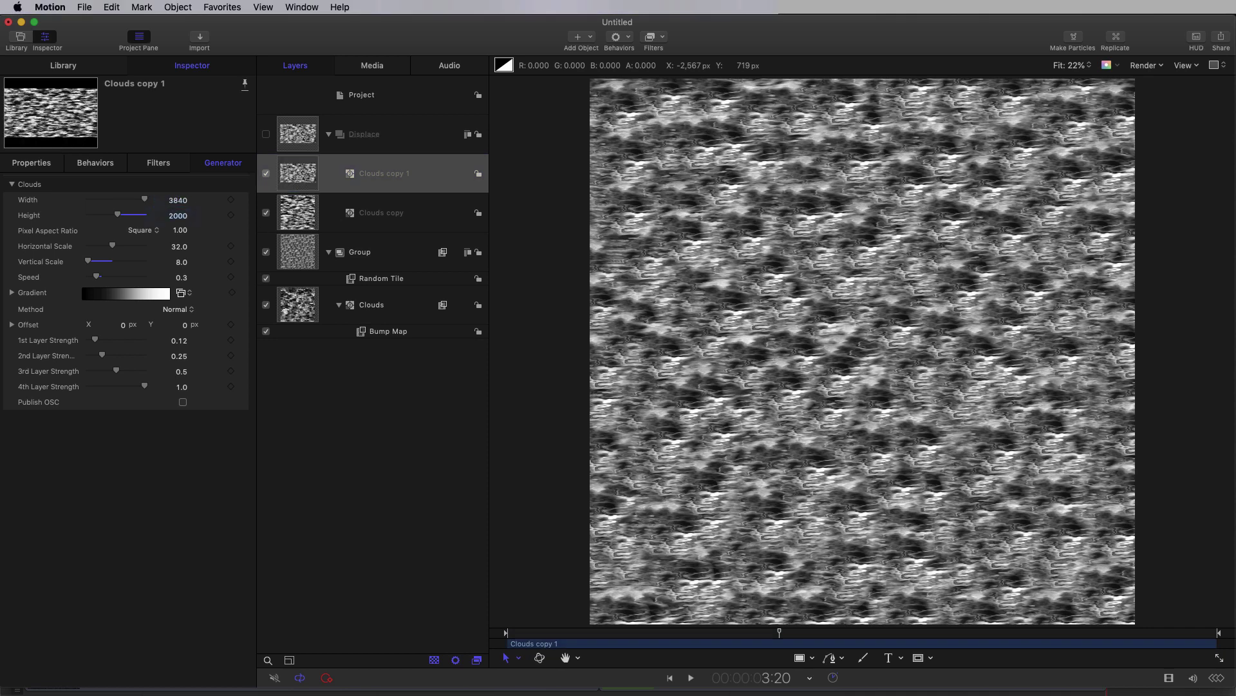
type("3840")
key("Tab")
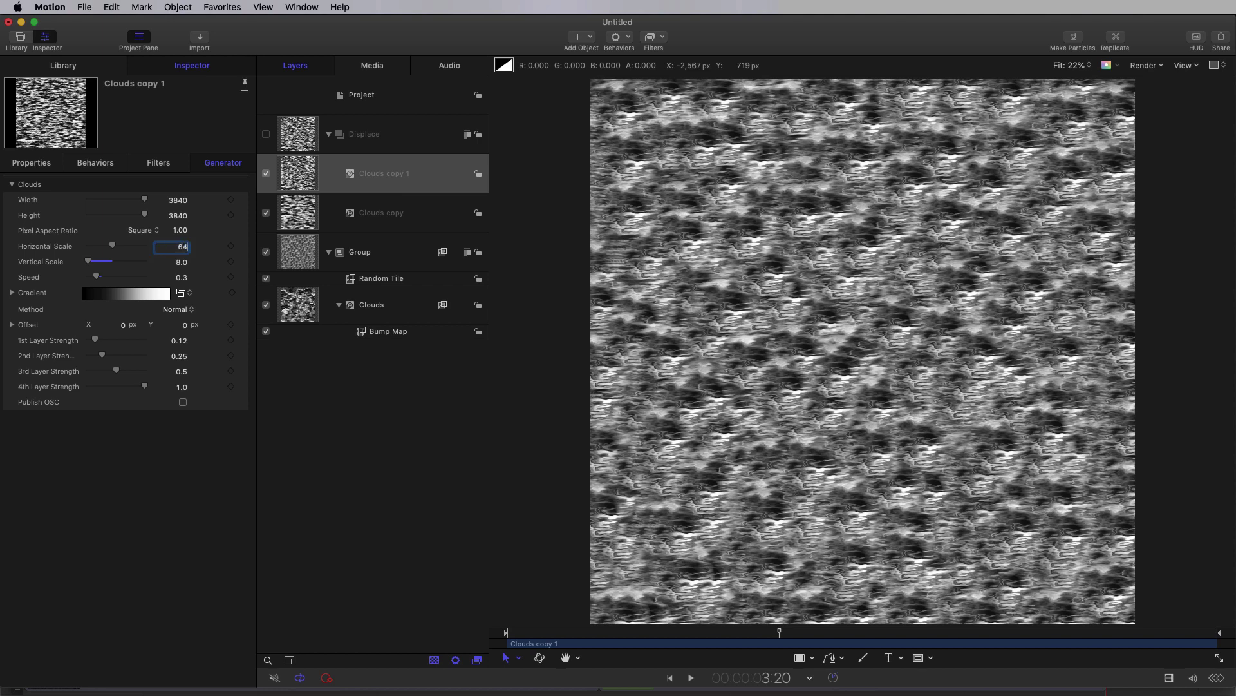
key("Tab")
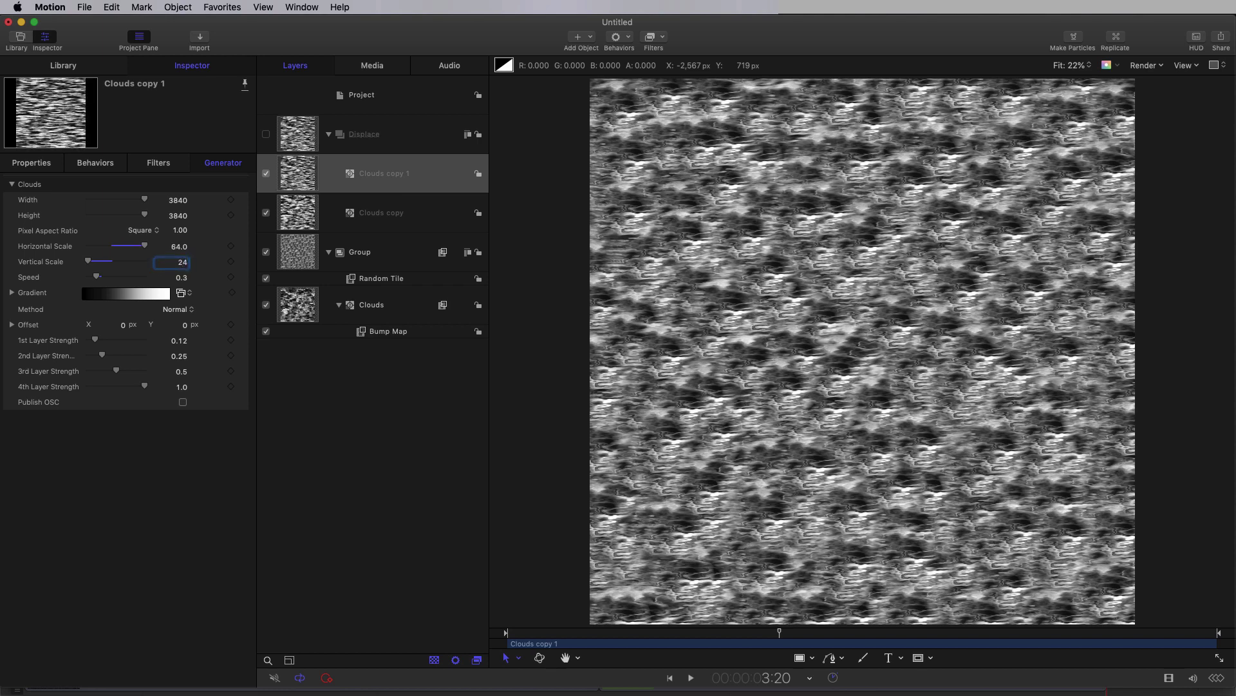
key("Return")
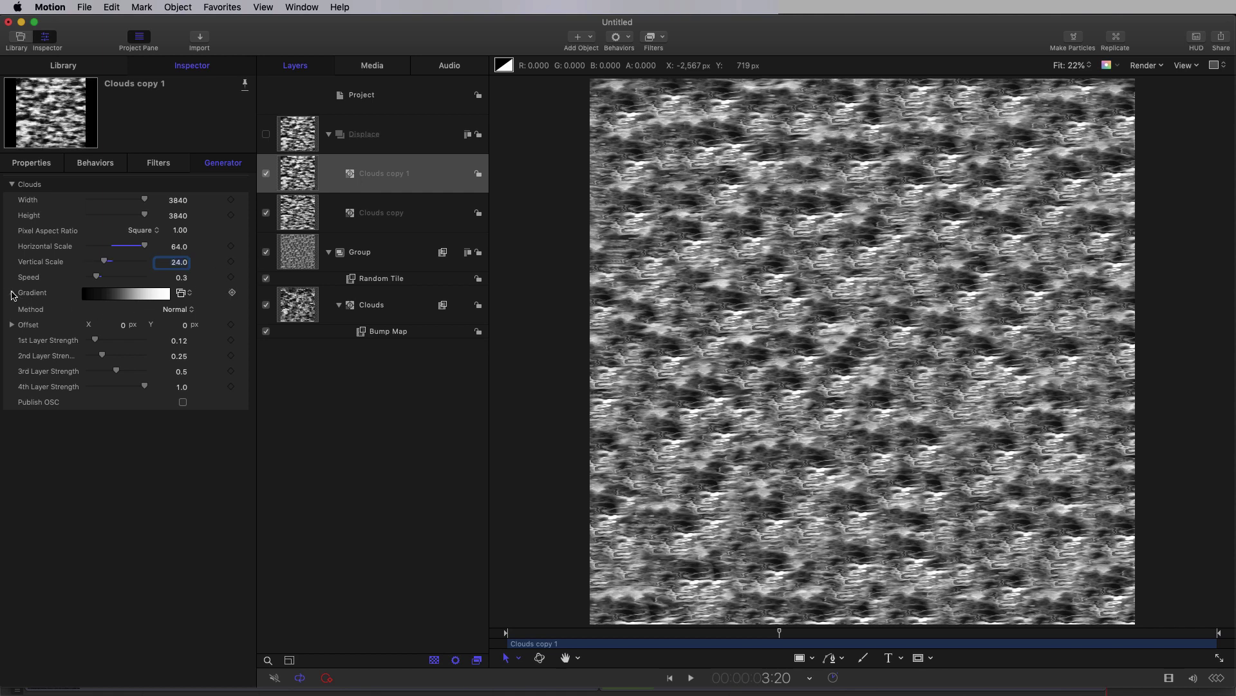
Tighten the duplicated clouds' gradient by moving the black stop to about 29% and the white stop to about 75%.
left_click(12, 293)
left_click_drag(11, 352, 69, 357)
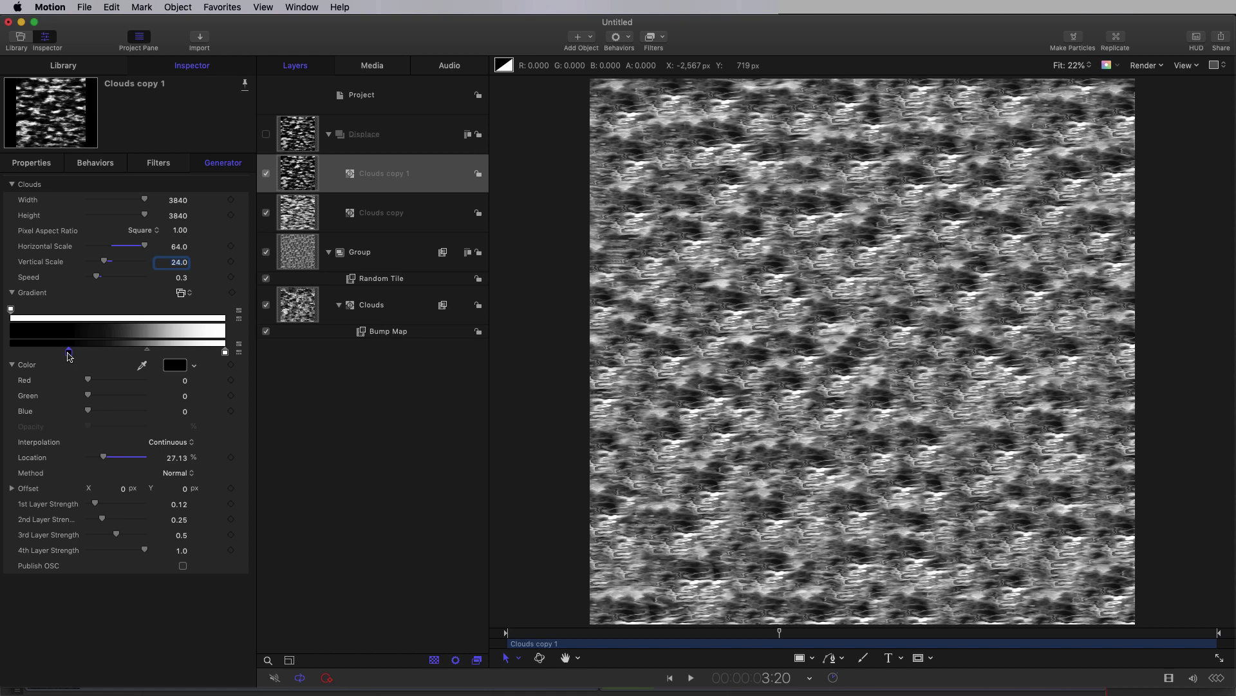
left_click_drag(225, 353, 171, 355)
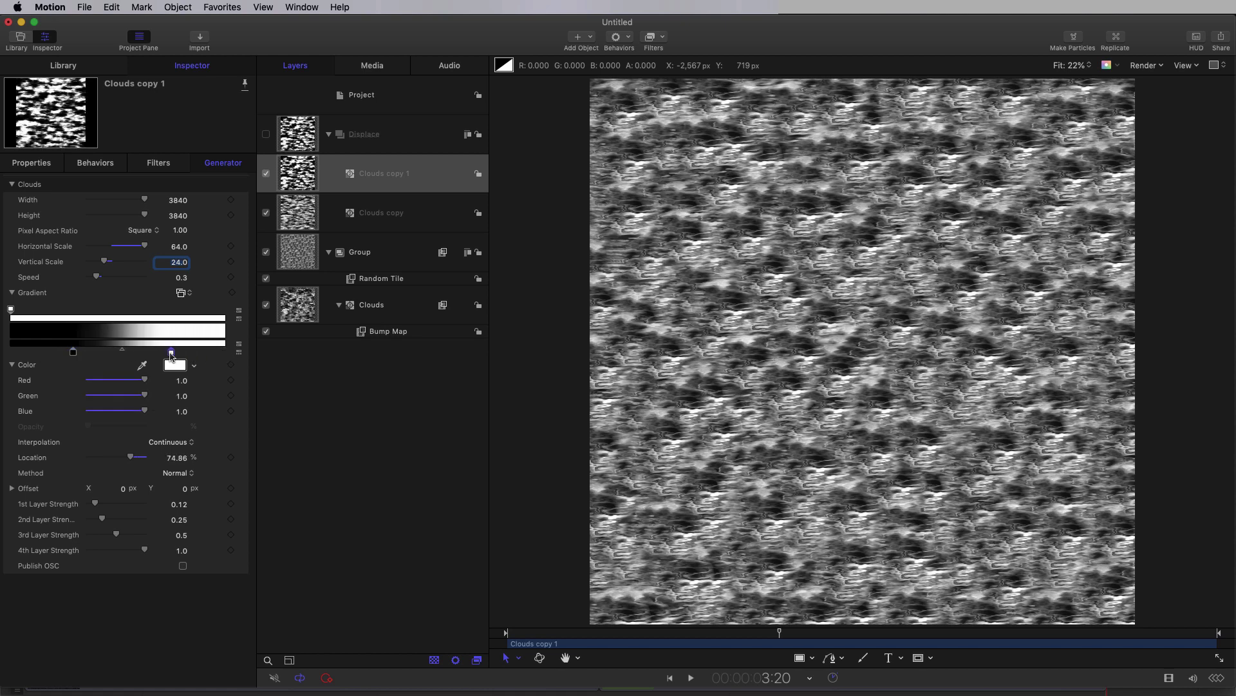
Change the gradient's black stop to mid grey by setting its red, green and blue values to 0.5.
left_click(72, 352)
left_click(185, 381)
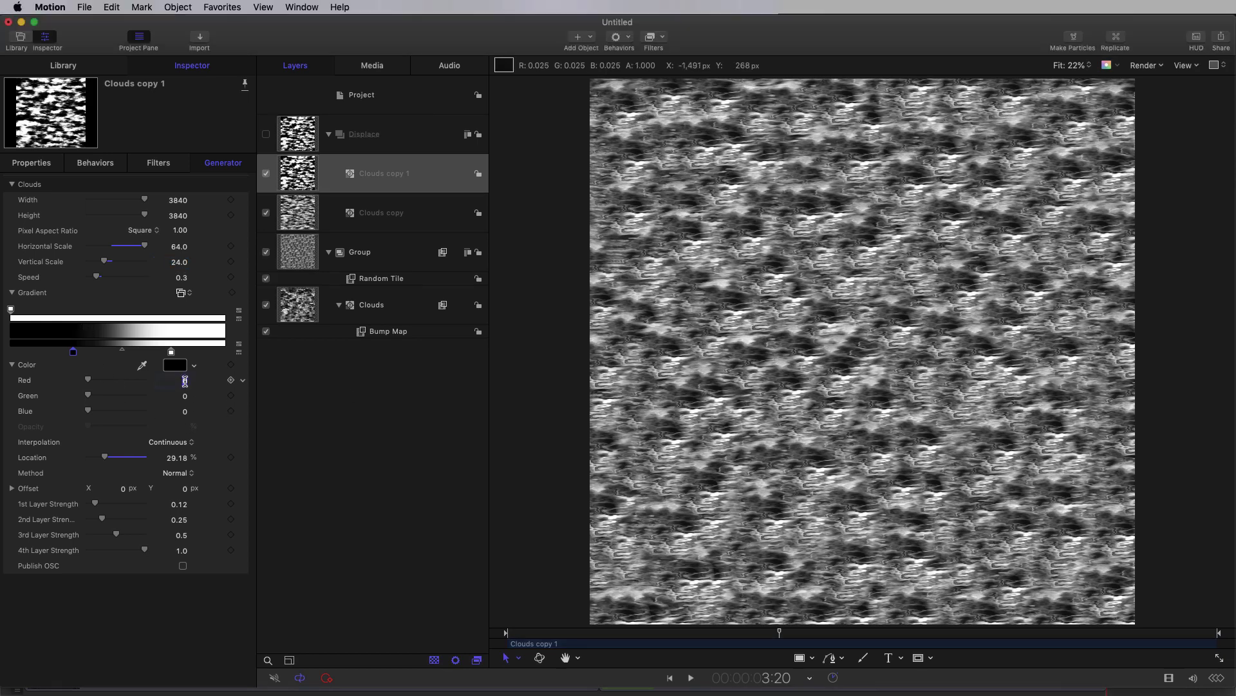
type(".5")
key("Return")
left_click(186, 396)
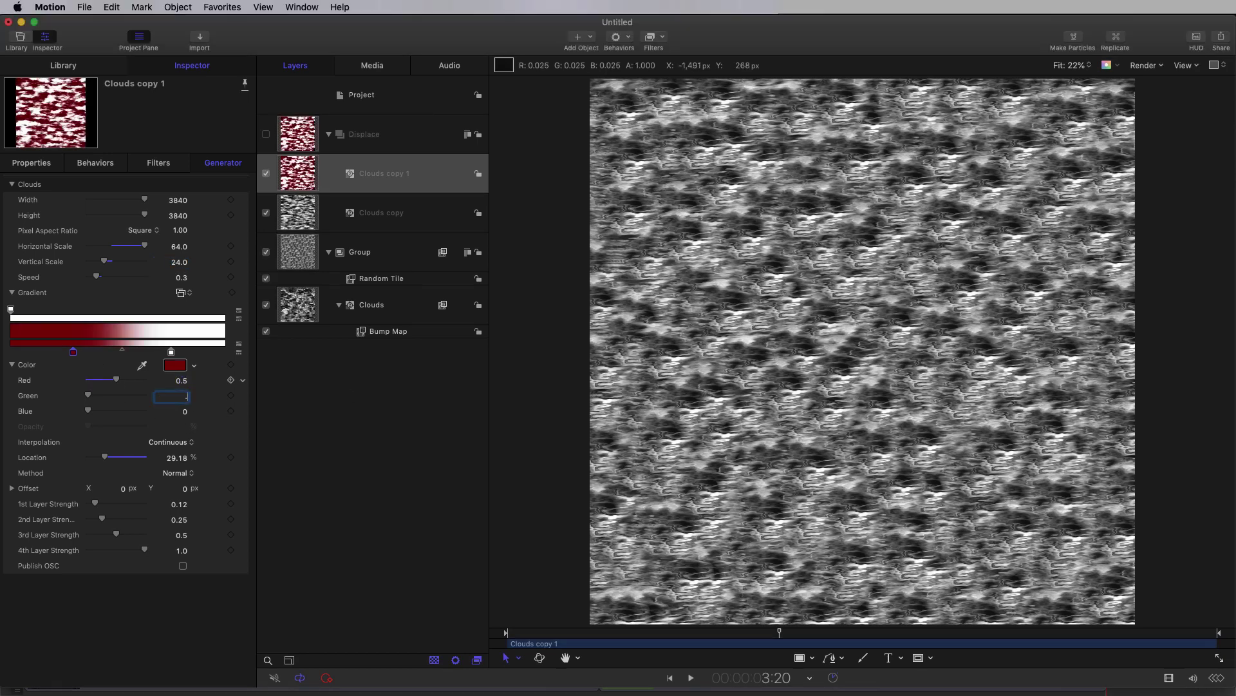
type(".5")
key("Return")
left_click(185, 411)
type(".5")
key("Return")
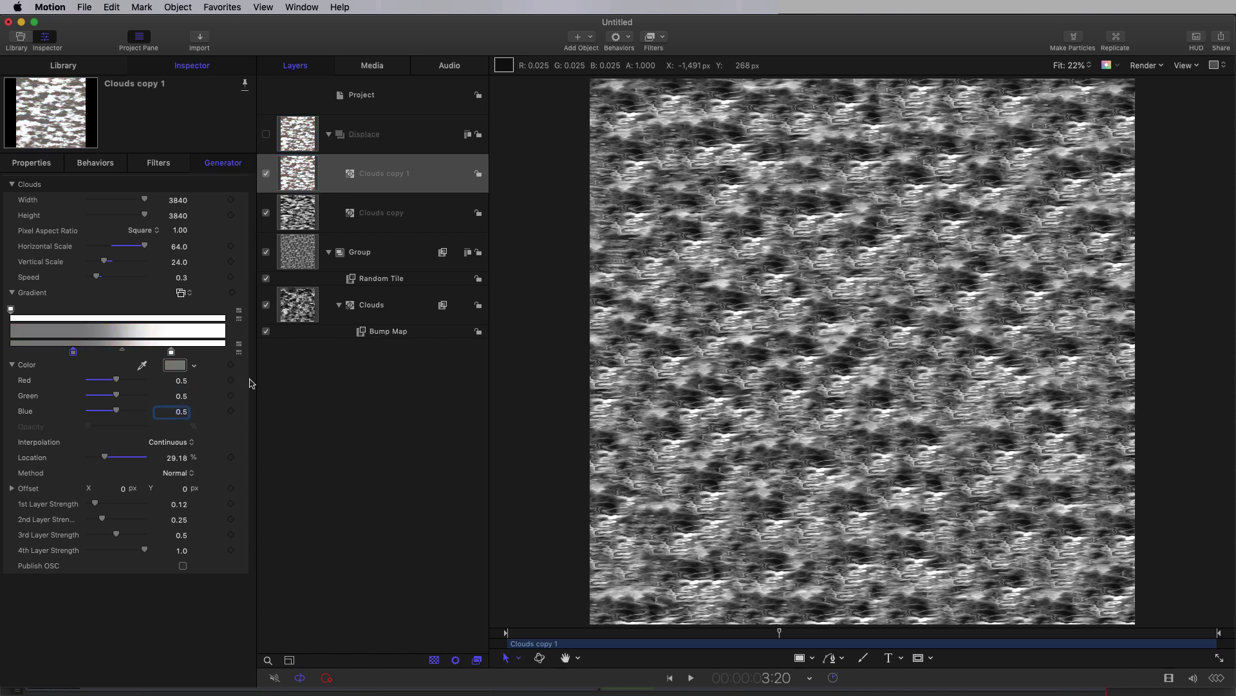
Add an image mask to the tiled group, using Clouds copy 1 as the mask source and Luminance as the source channel.
left_click(295, 248)
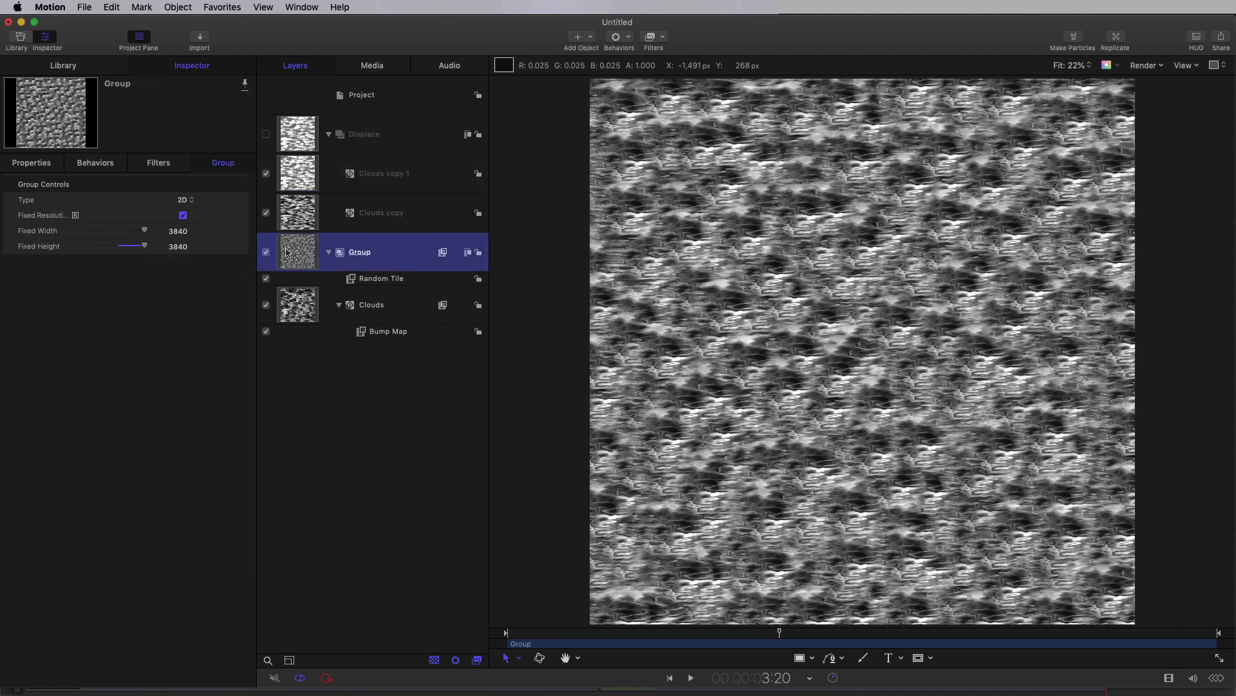
right_click(298, 249)
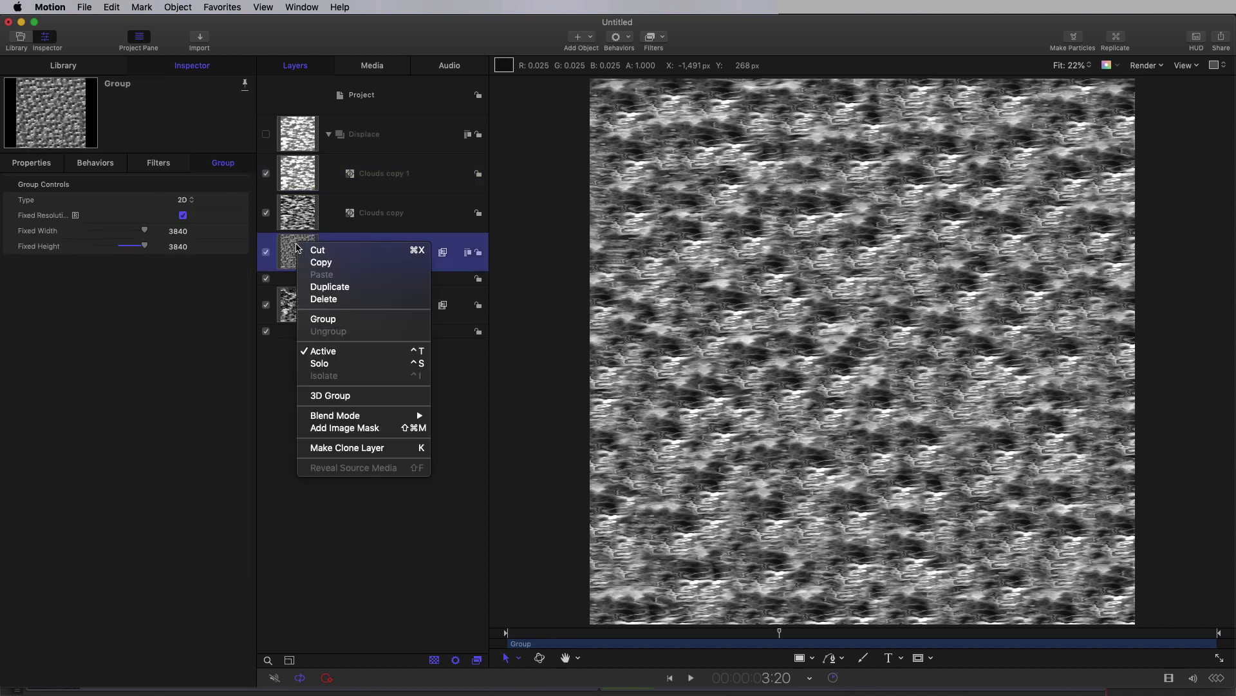
left_click(342, 427)
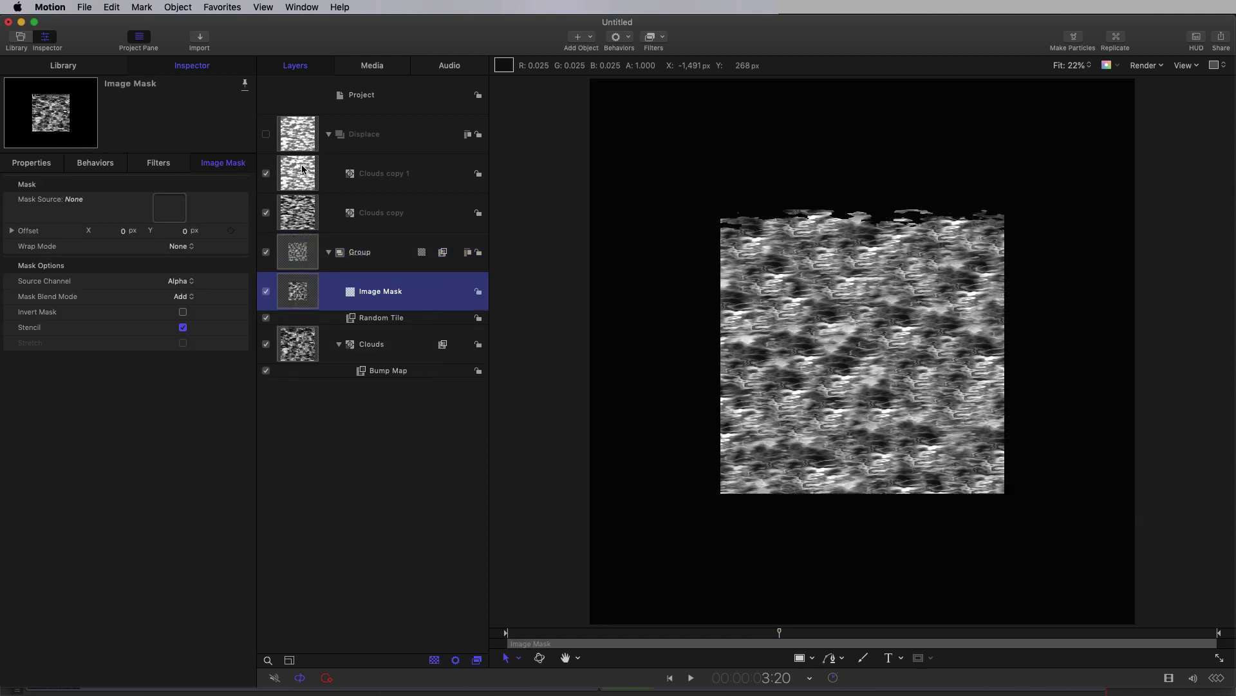
left_click_drag(154, 211, 168, 204)
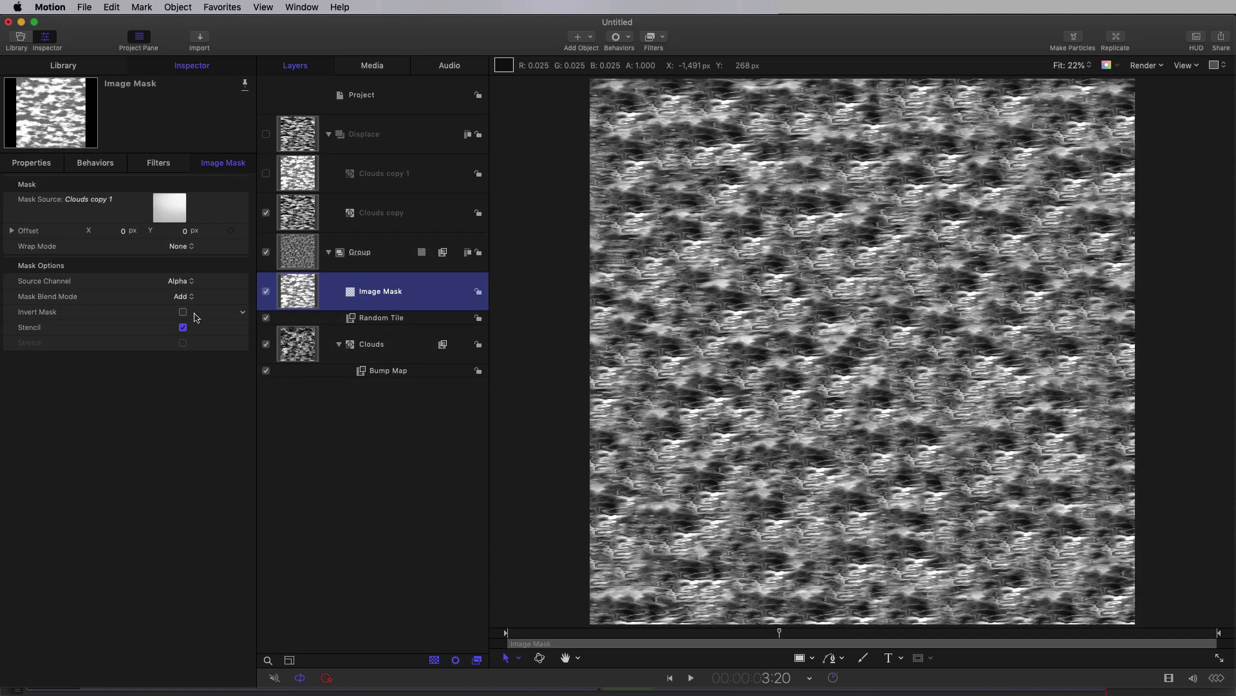
left_click(184, 281)
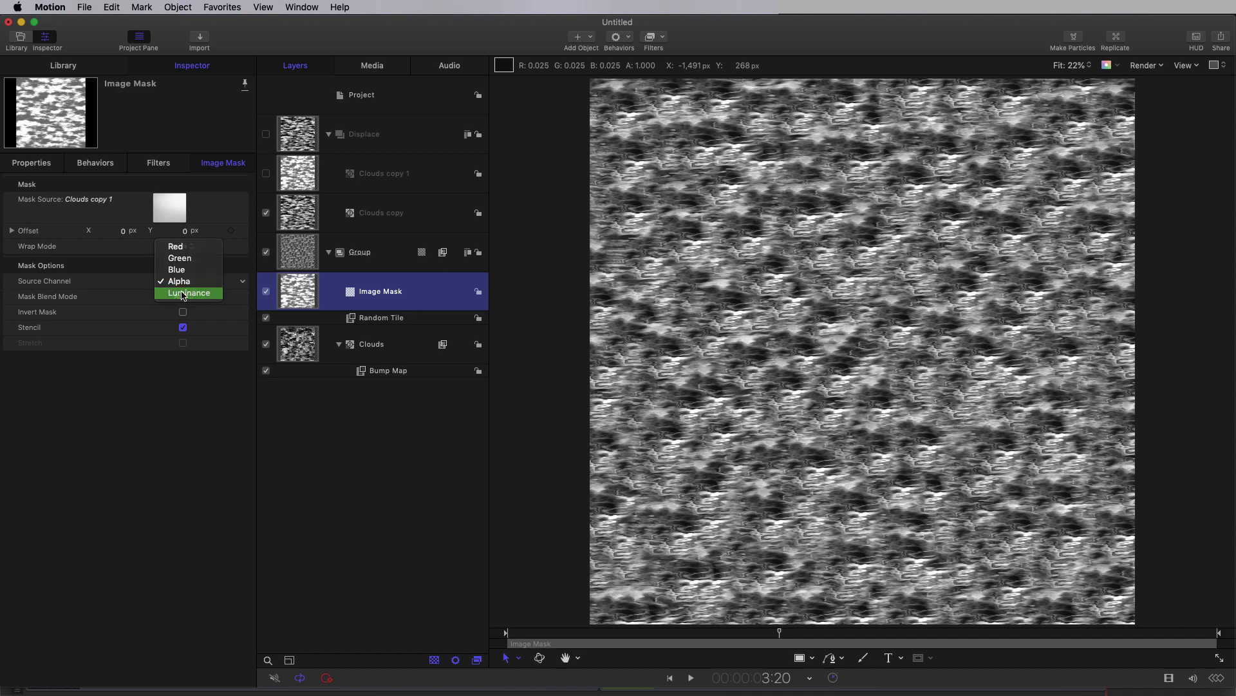
left_click(183, 296)
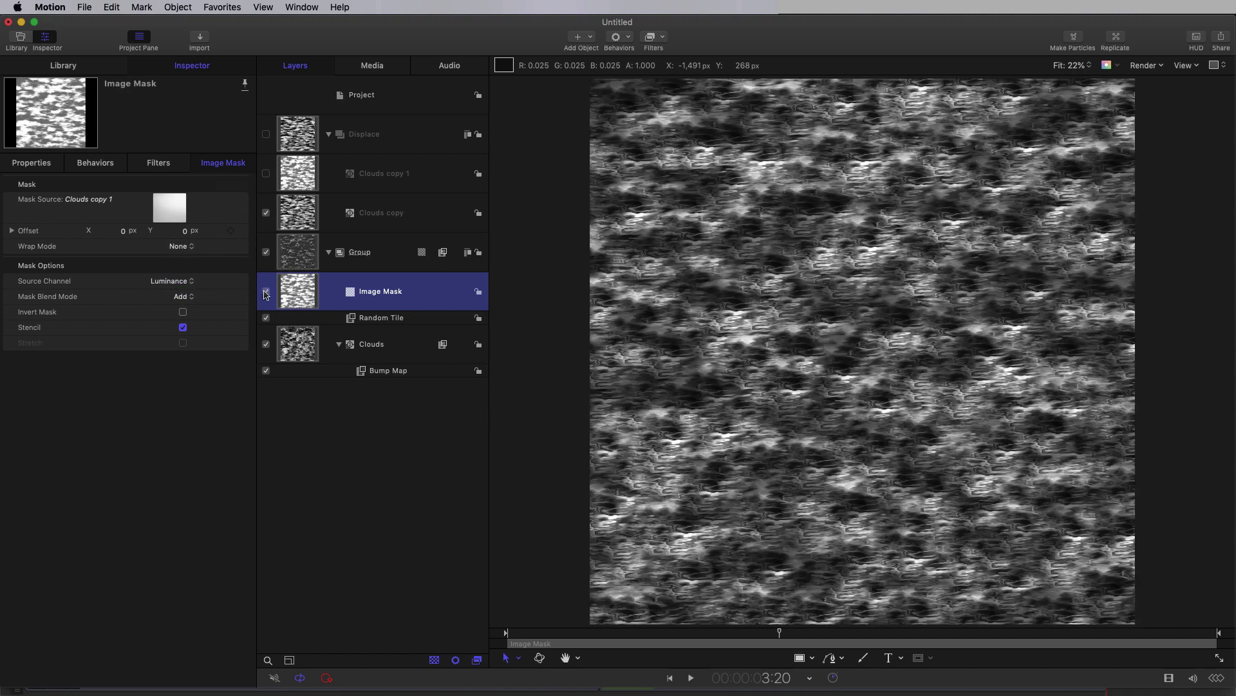
Compare the tiled group with and without the image mask, then play the animation to check the varied water surface.
left_click(266, 292)
left_click(266, 293)
left_click(661, 634)
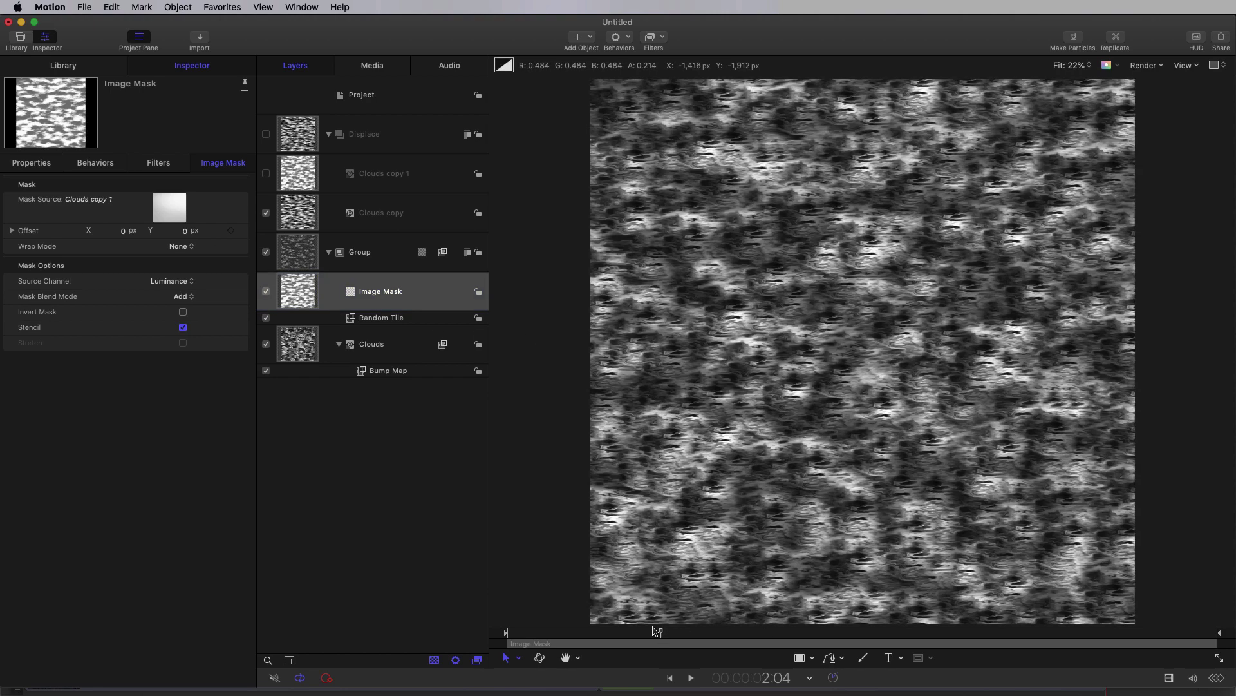
key("space")
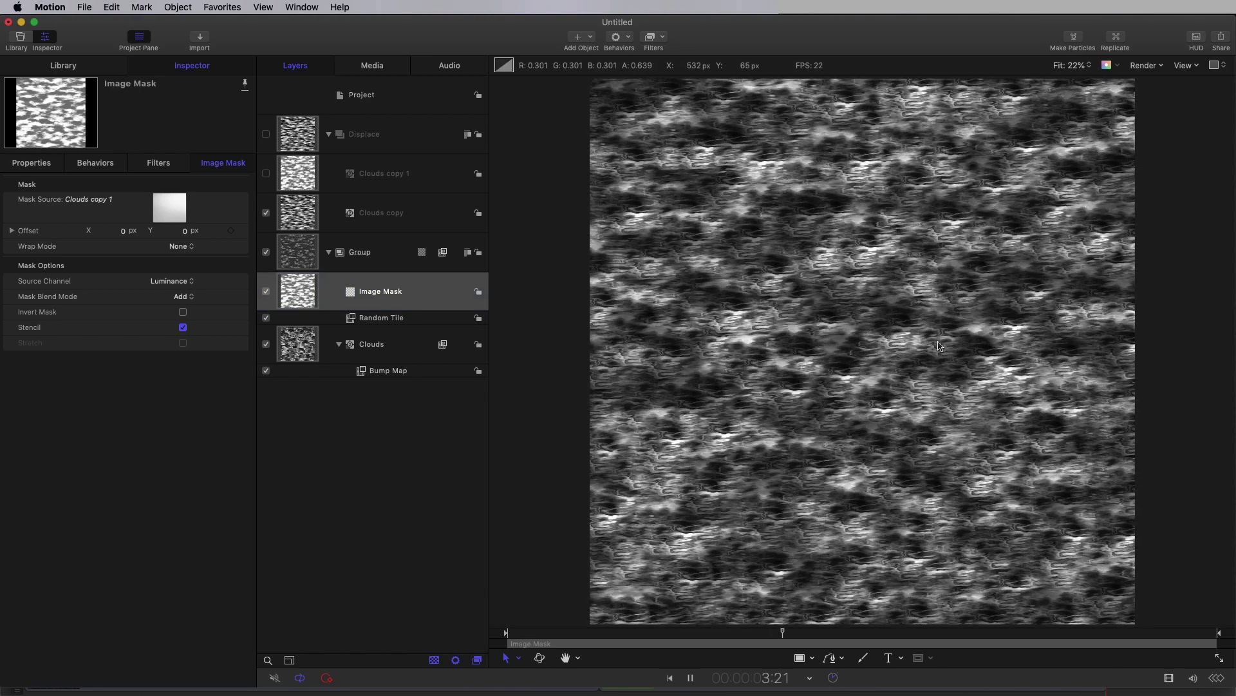
key("space")
Draw a rectangle mask on the tiled group covering most of the canvas, with a size of about 3288.
left_click(298, 251)
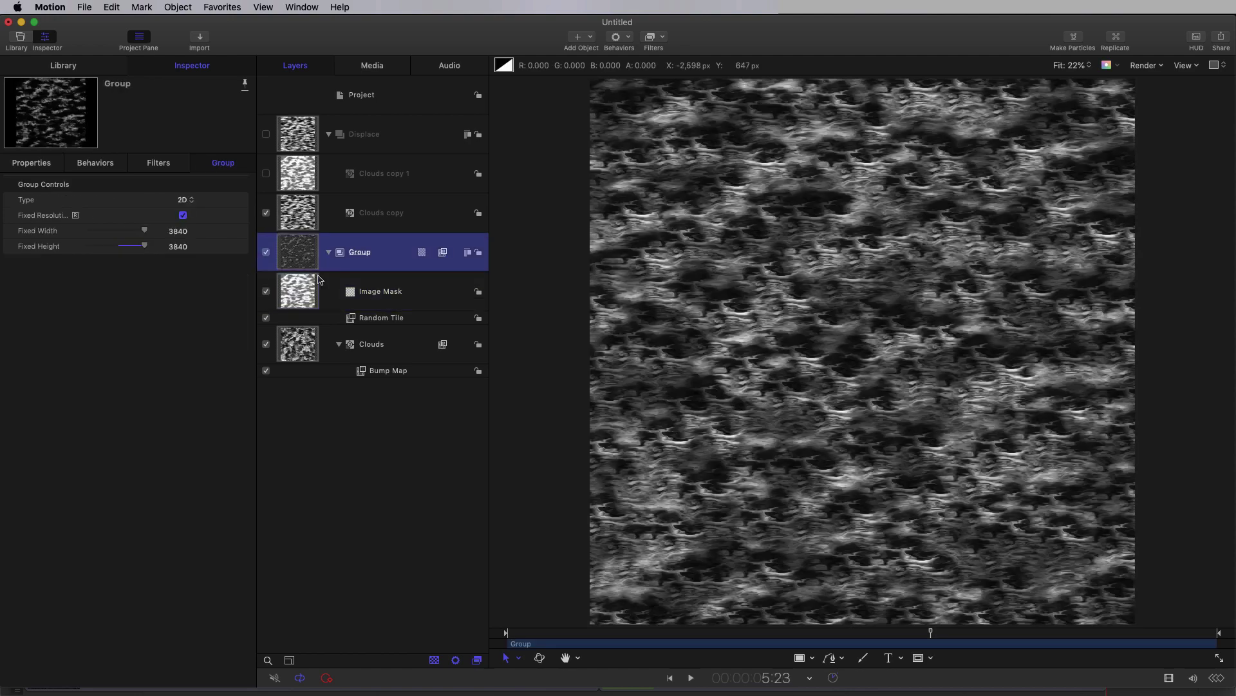
left_click(920, 658)
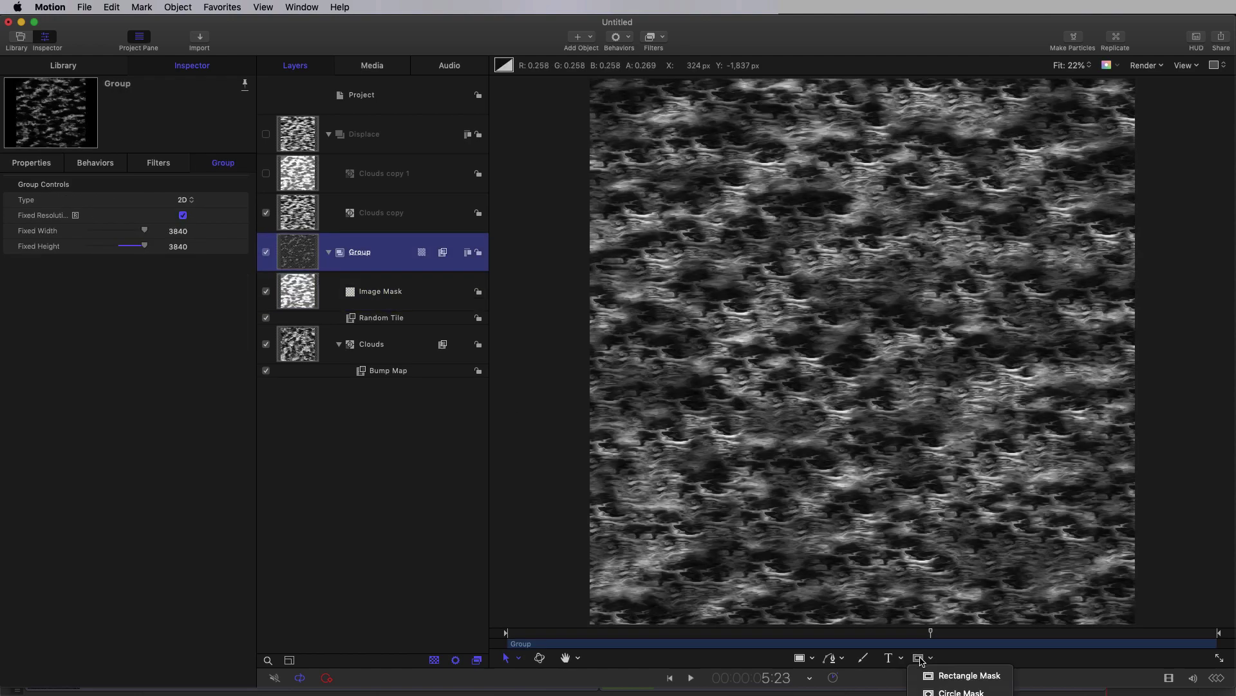
left_click(952, 675)
left_click_drag(627, 135, 1096, 581)
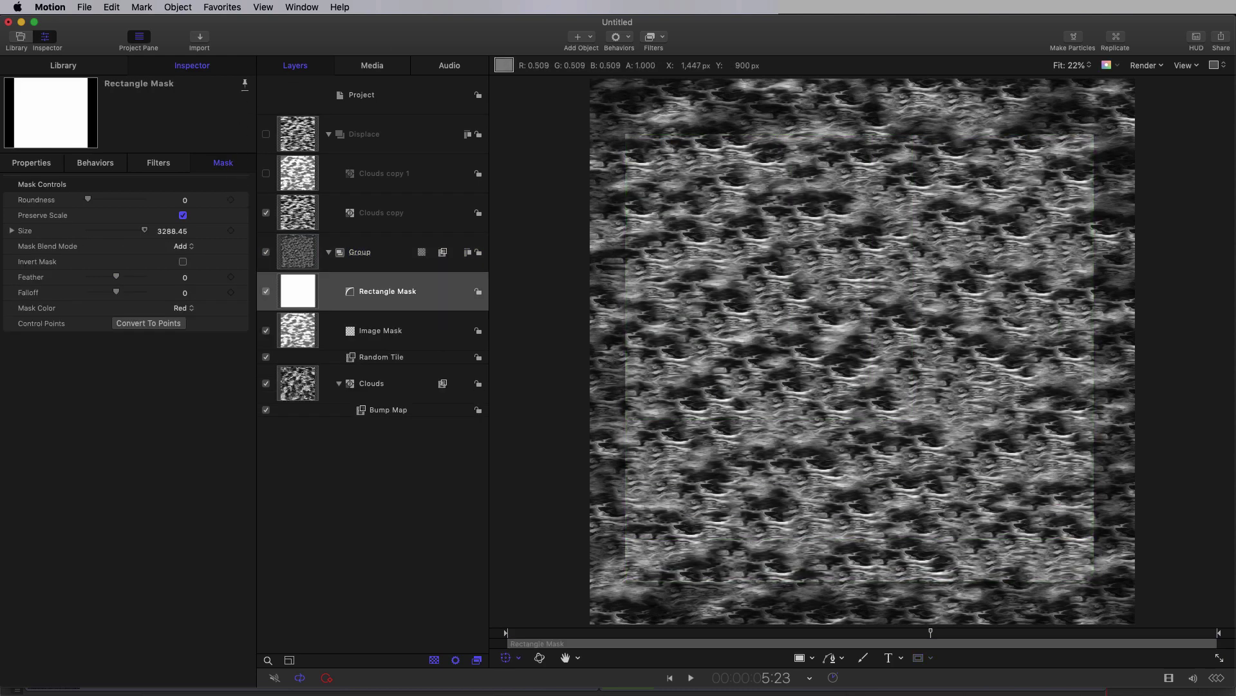
Set the rectangle mask's blend mode to Subtract and invert the mask.
left_click(182, 246)
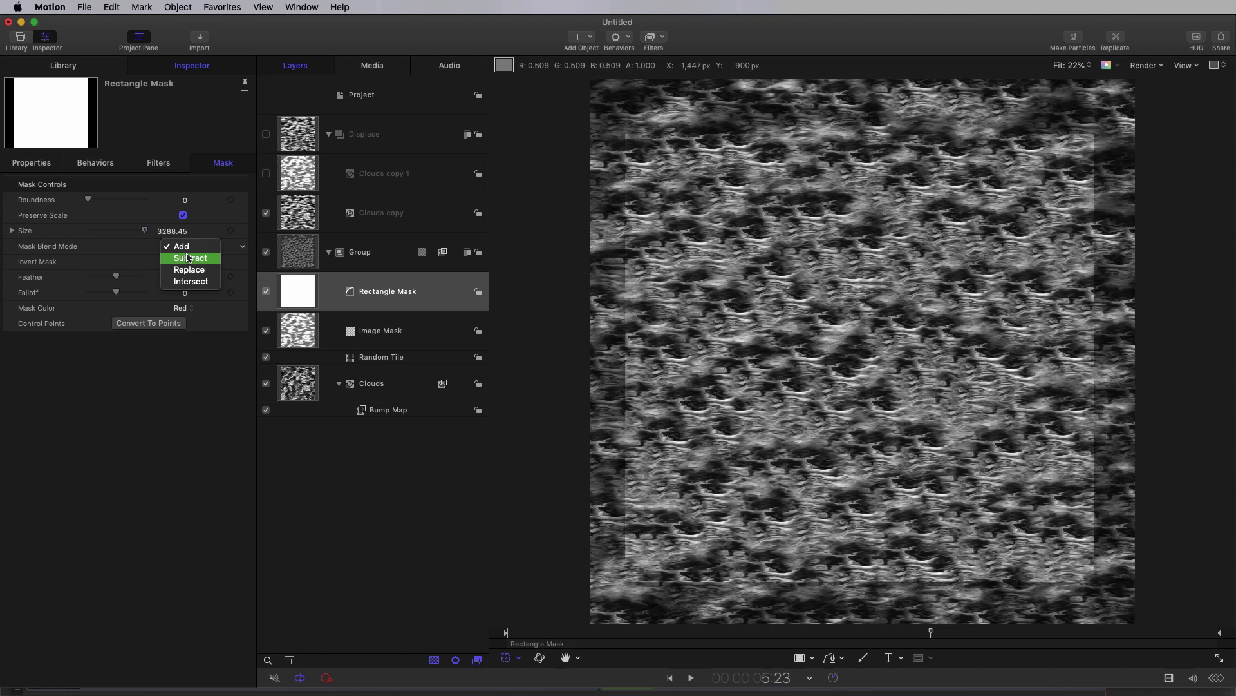
left_click(187, 258)
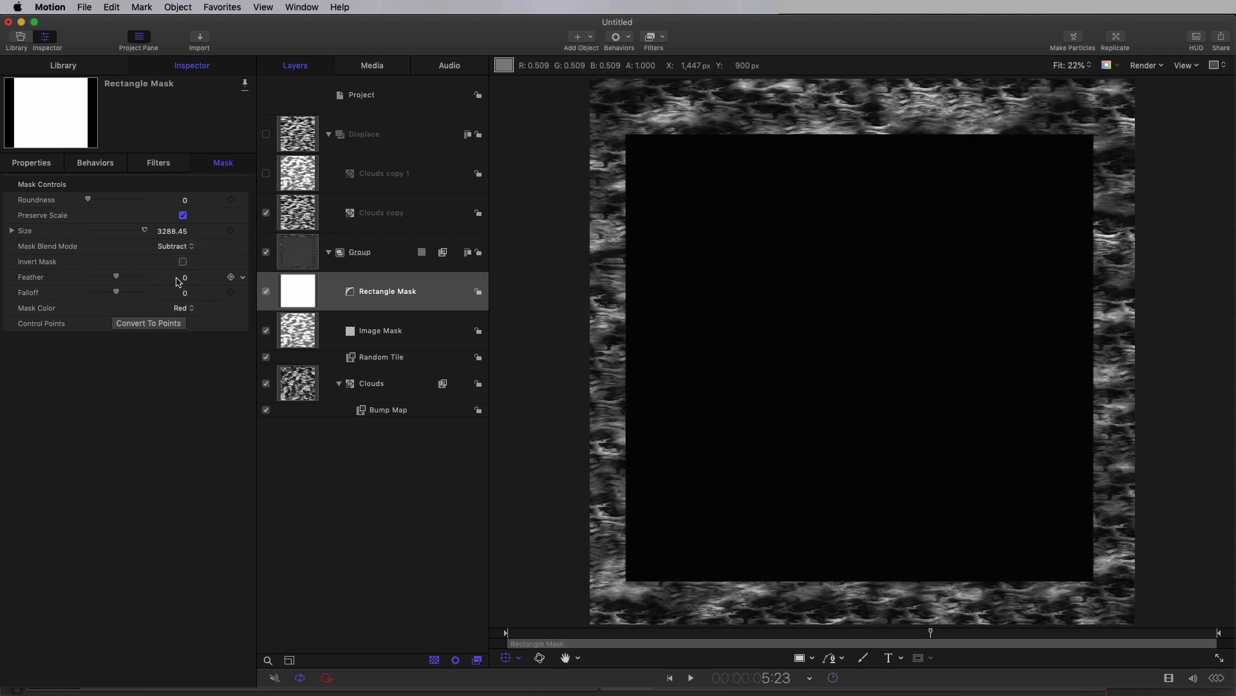
left_click(183, 262)
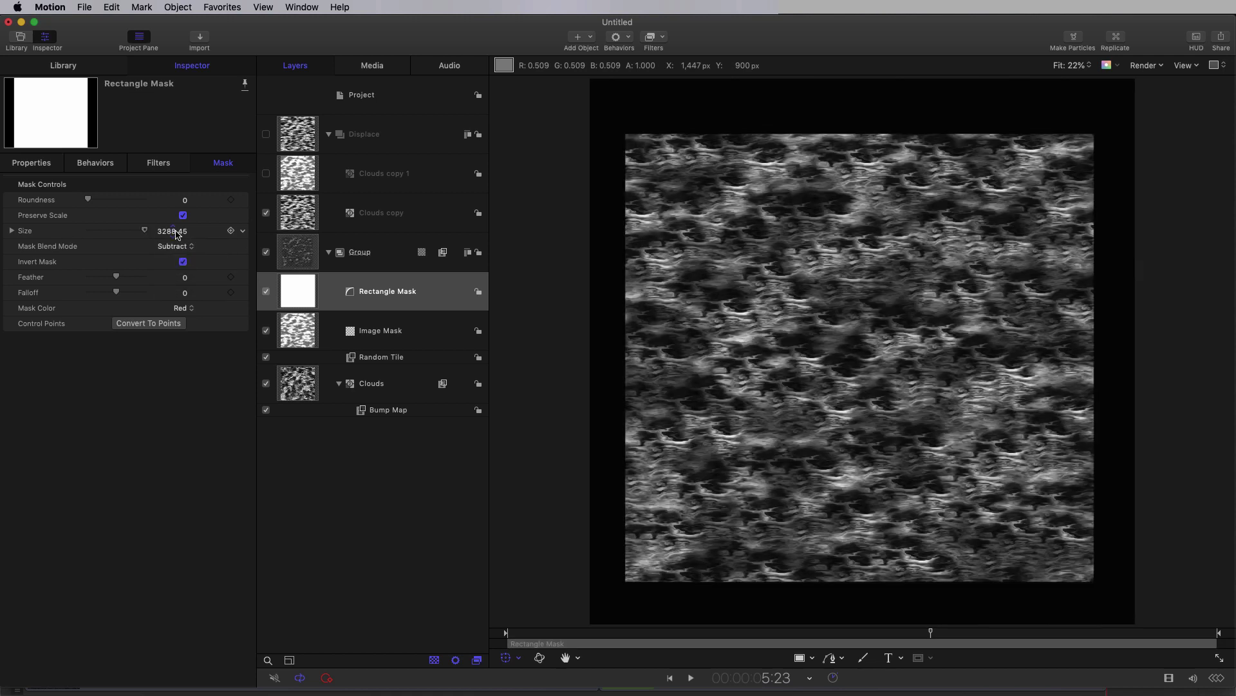
Set the rectangle mask's size to 3840 and its feather to -320.
left_click(177, 230)
type("3840")
key("Return")
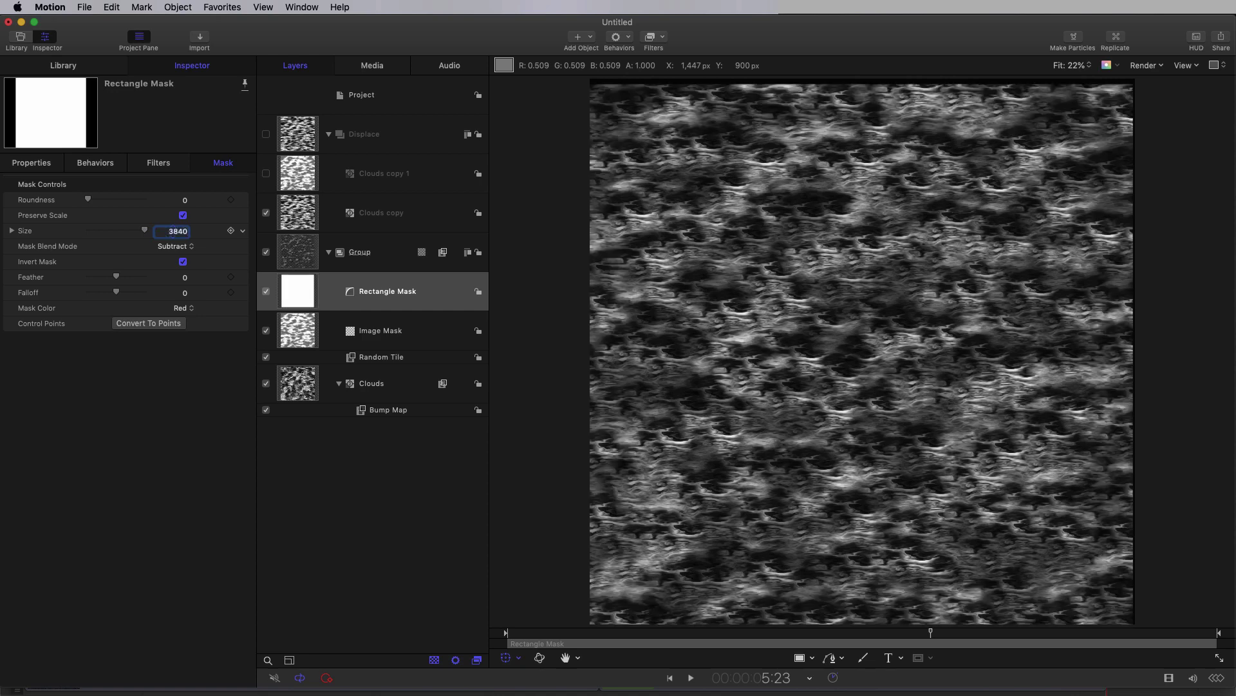
left_click(186, 278)
key("Return")
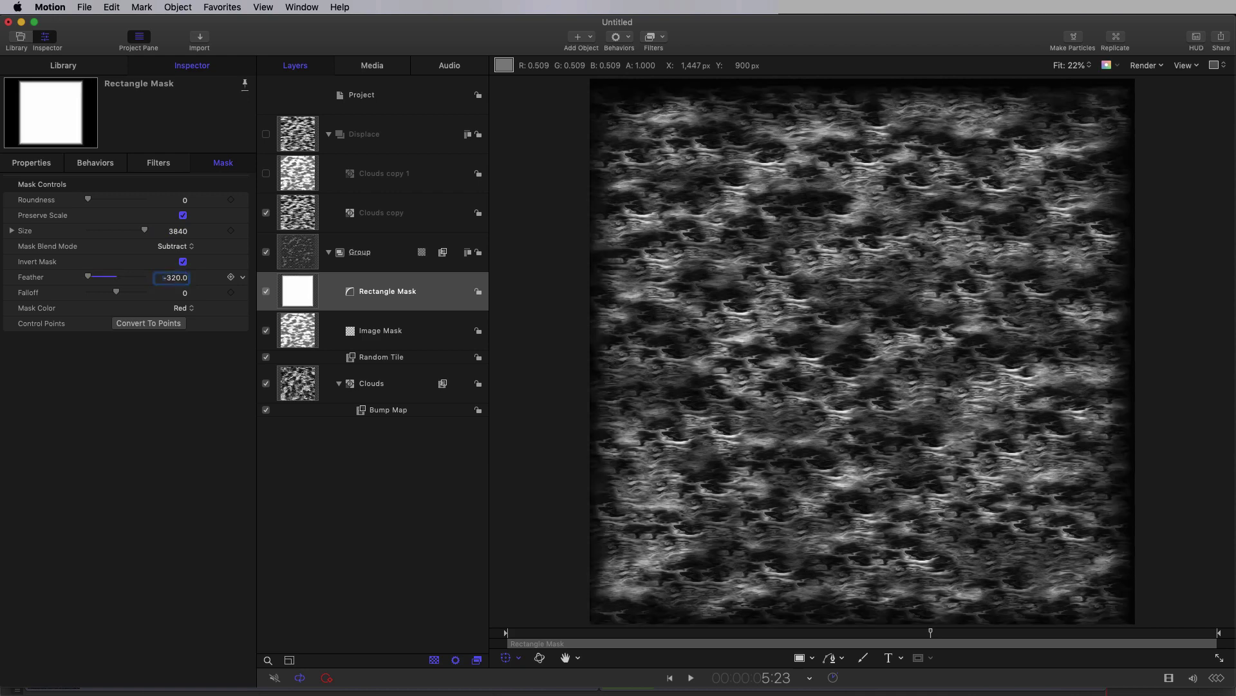
Reset the rectangle mask's transform so its position is 0, 0 px.
left_click(29, 162)
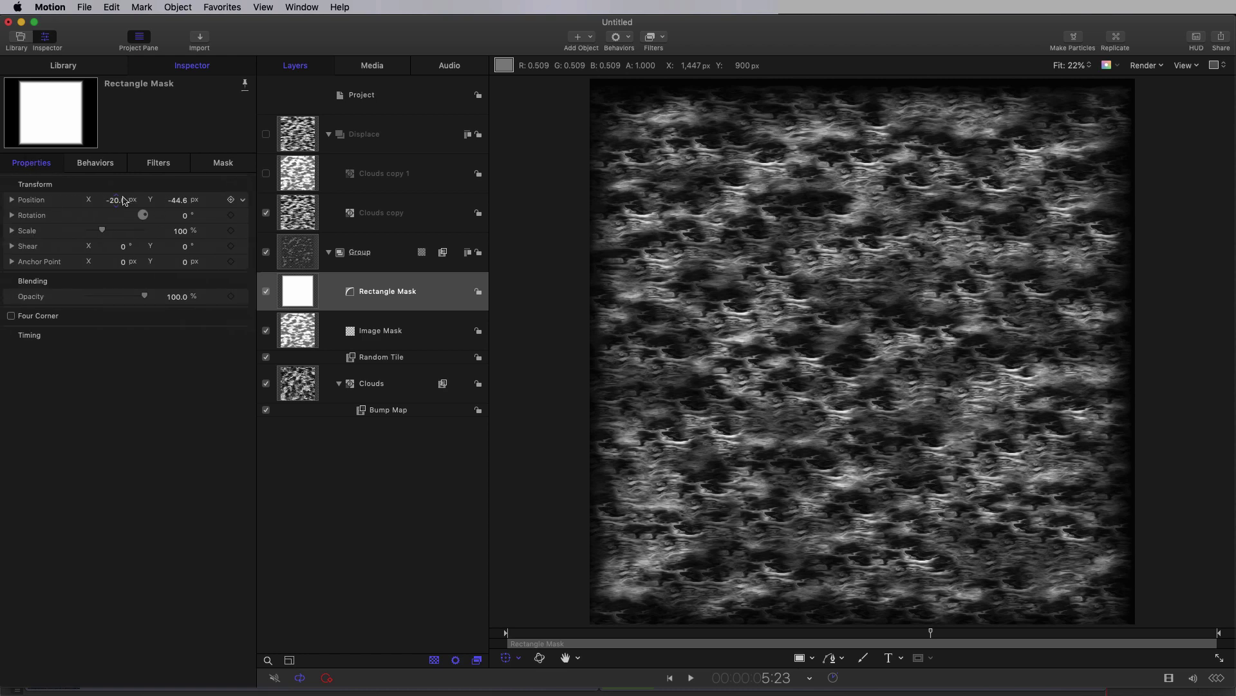
right_click(89, 186)
left_click(120, 189)
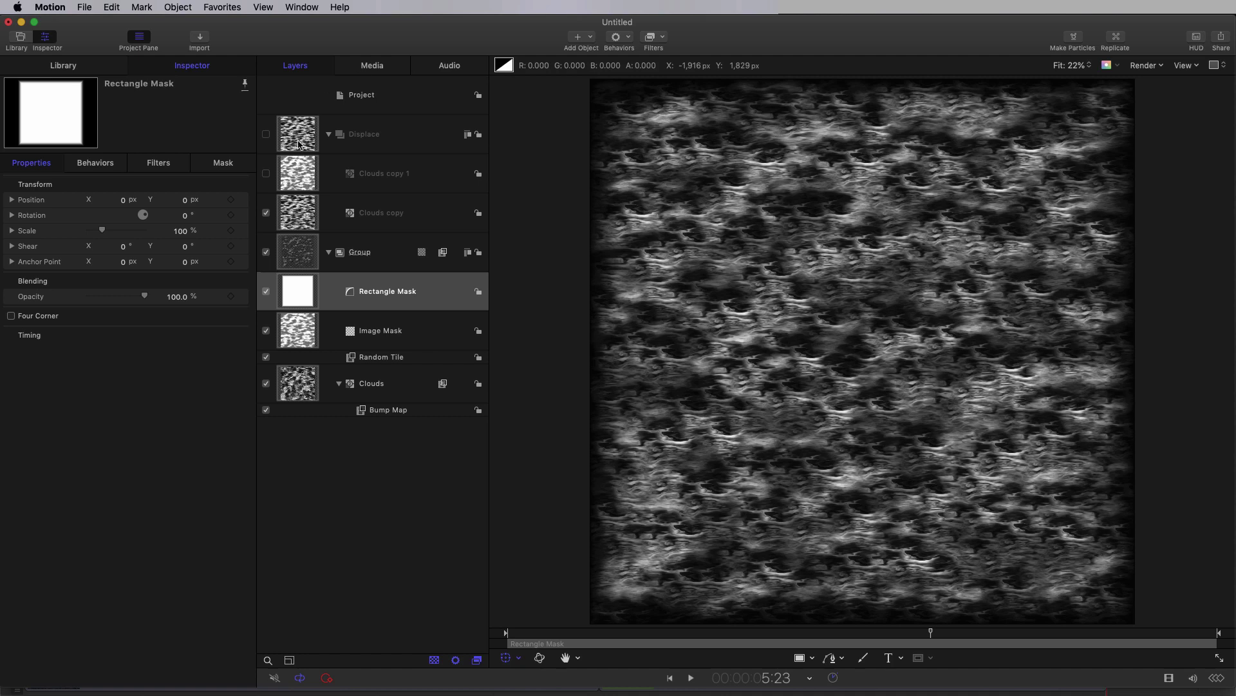
Rename the Clouds copy 1 layer as Clouds cMask.
left_click(297, 170)
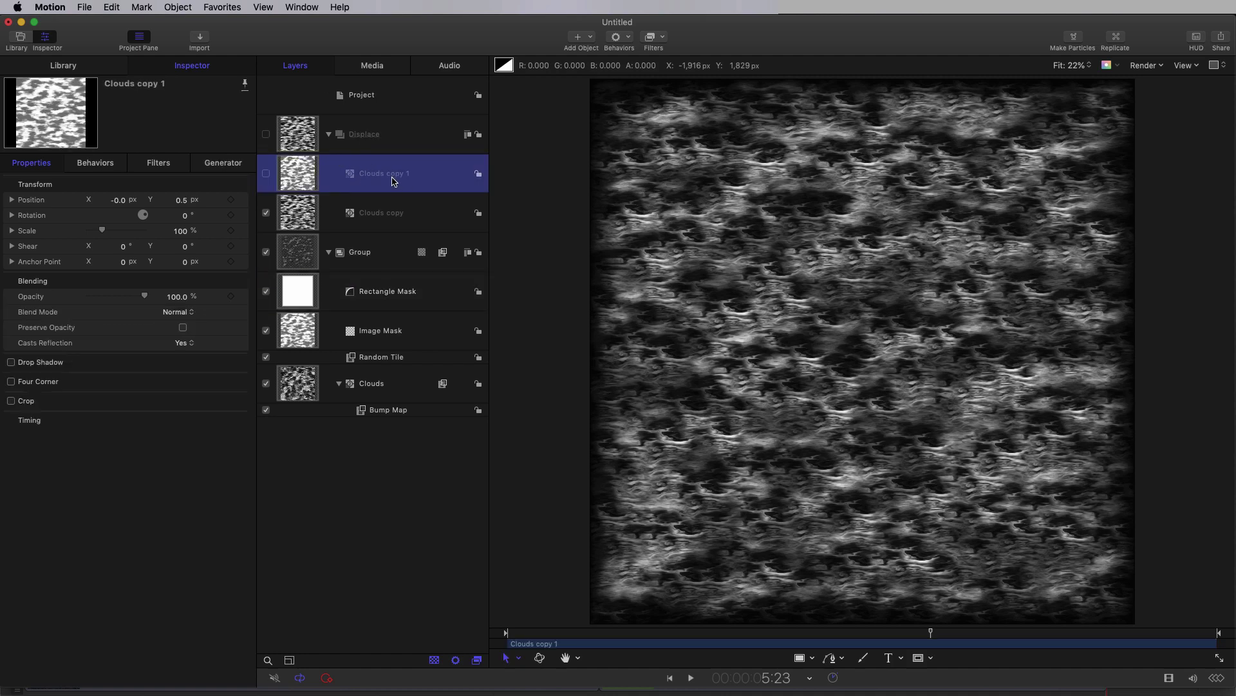
double_click(398, 178)
type("cMask")
key("Return")
Apply the Underwater distortion filter to the Clouds cMask layer.
left_click(663, 36)
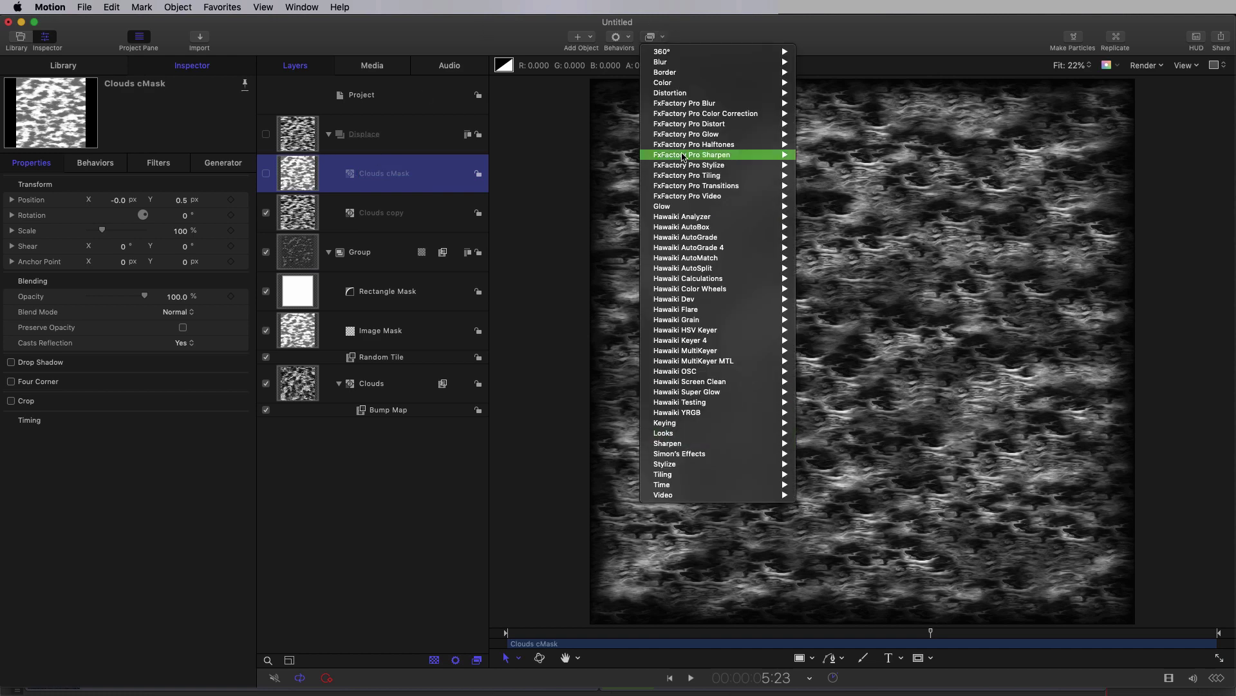
mouse_move(683, 94)
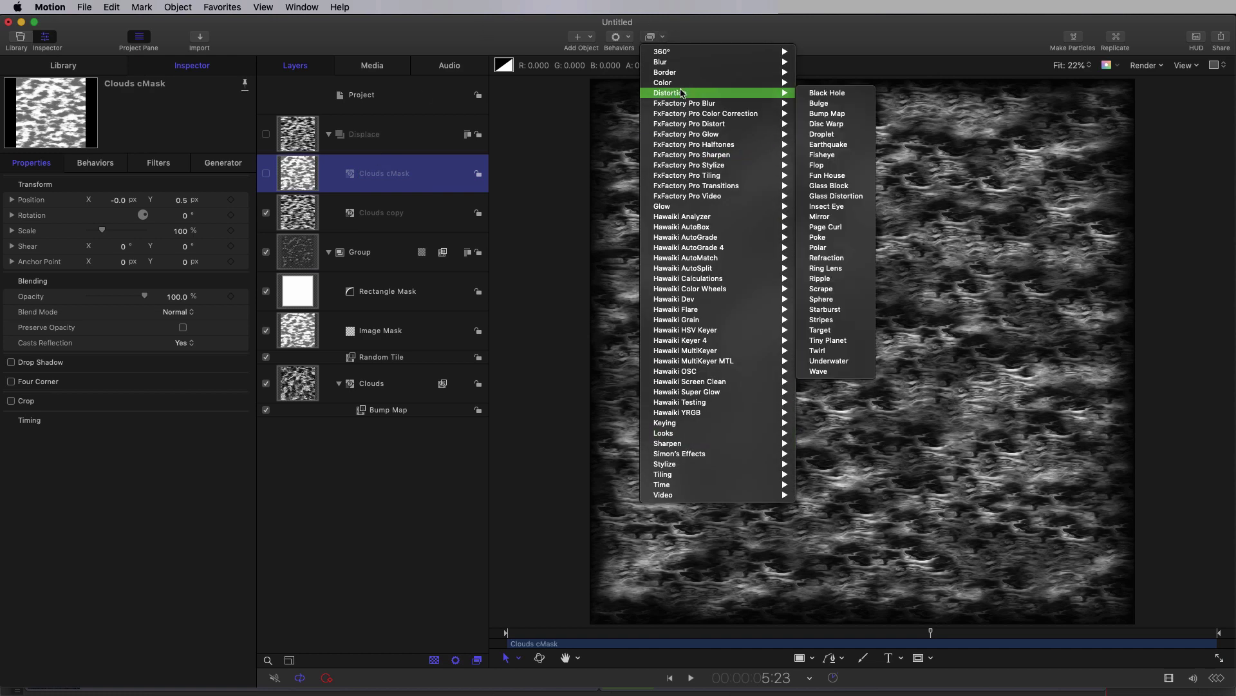
left_click(818, 362)
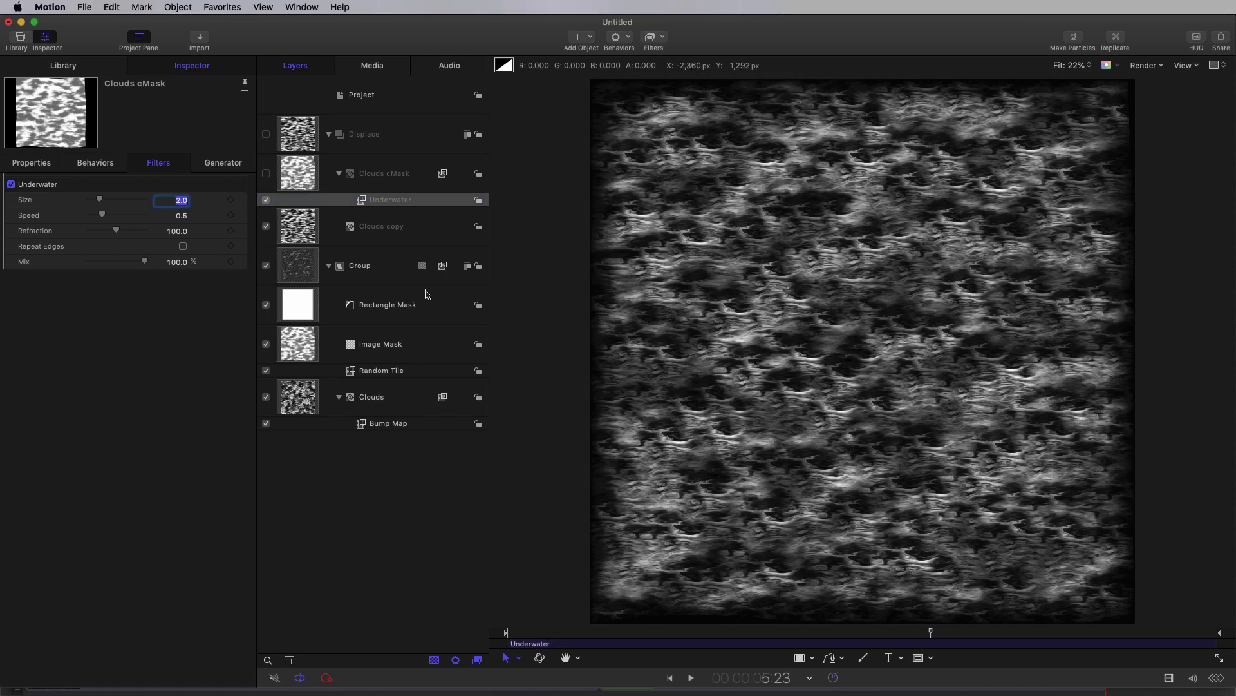
Set the Underwater filter's size to 2.4, speed to 0.01 and refraction to 200.
type("2.4")
key("Tab")
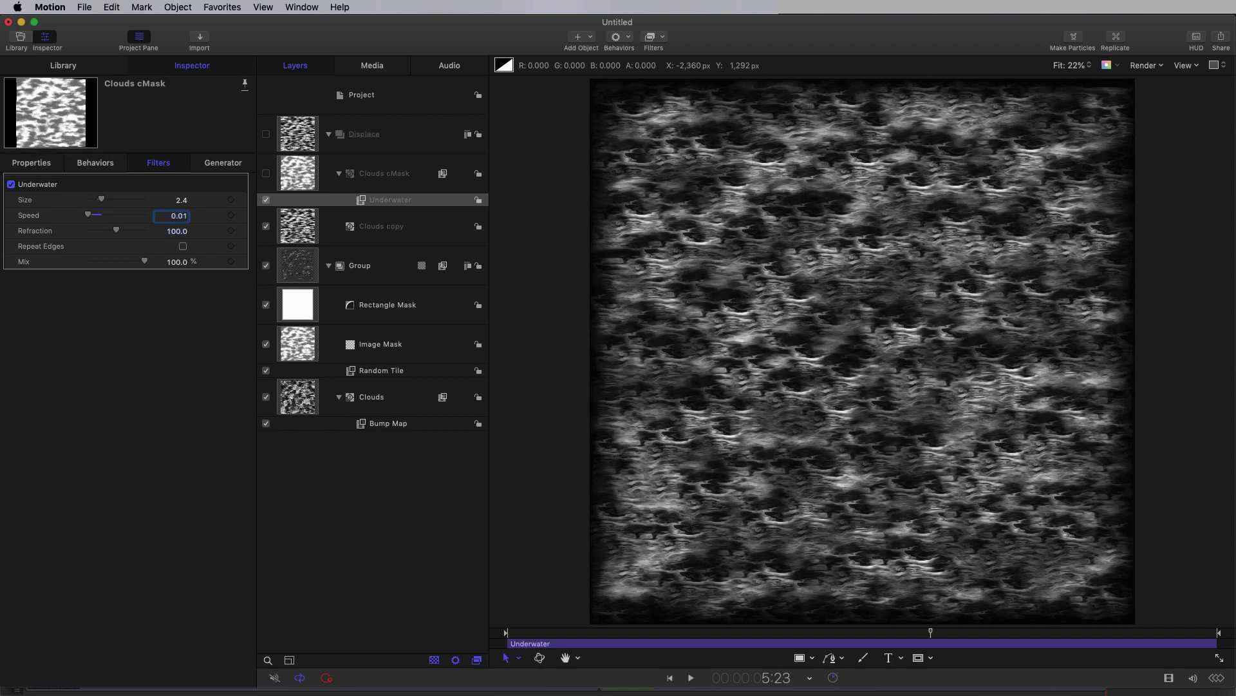
key("Tab")
type("200")
key("Return")
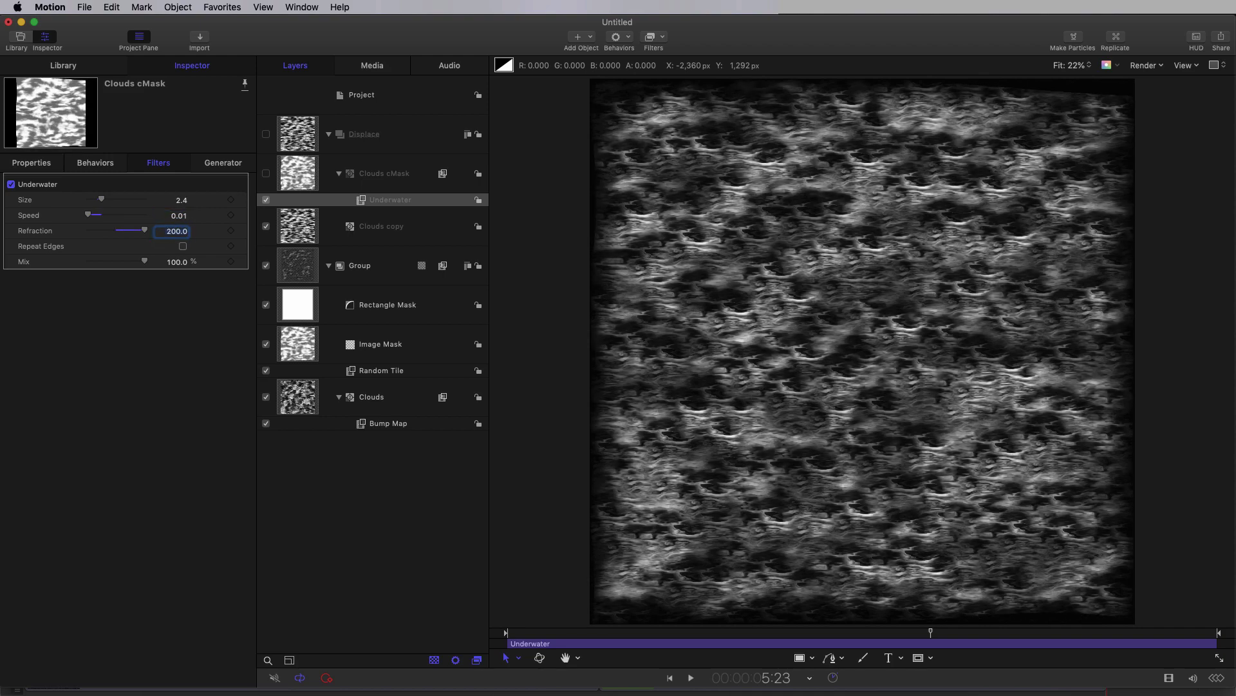
Play back the animation to check the Underwater distortion on the image mask.
key("space")
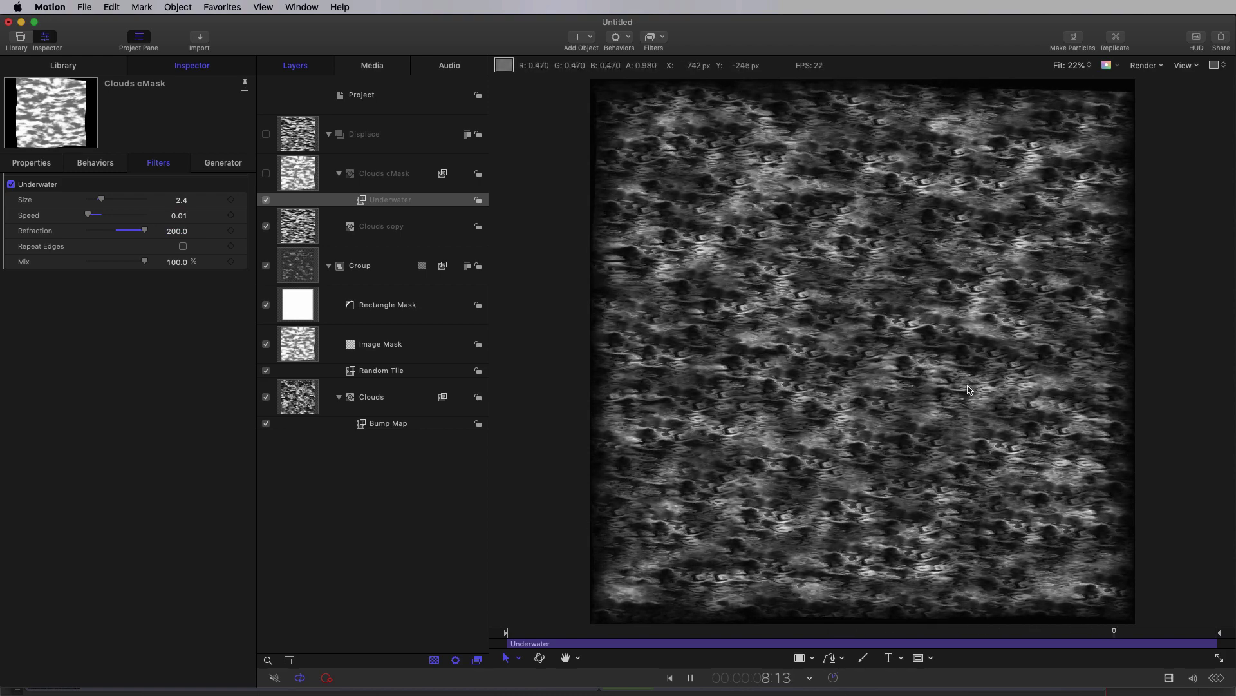
key("space")
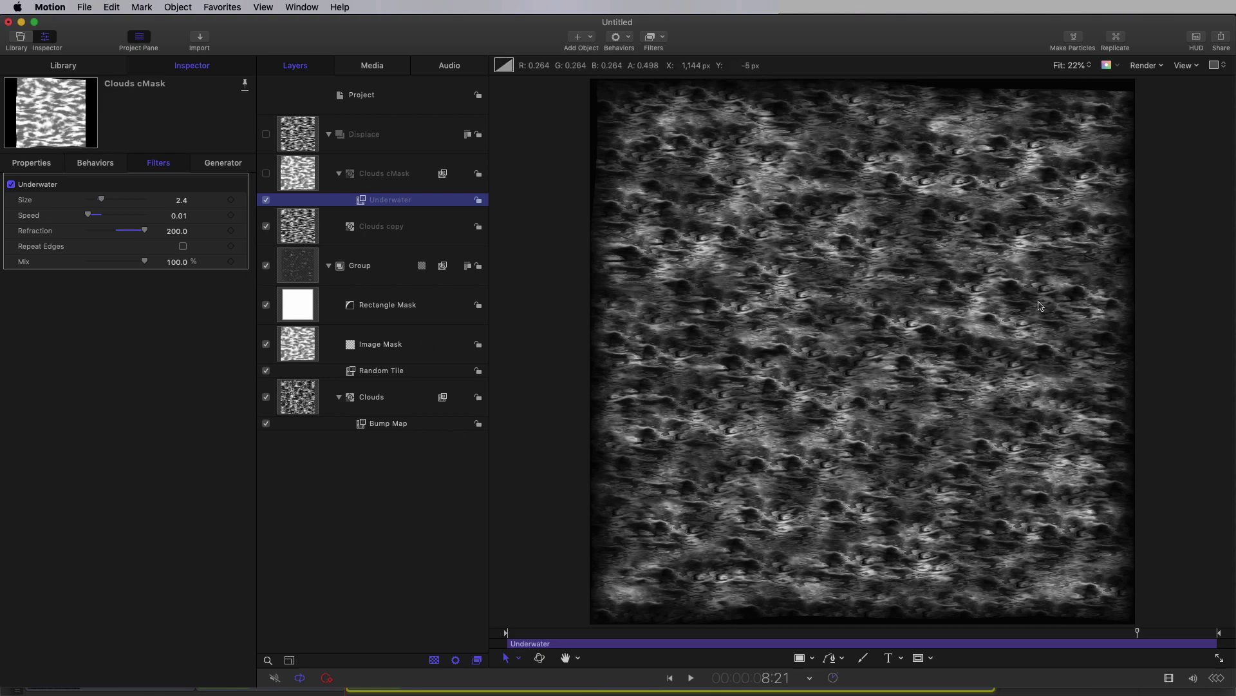
Set the group's Random Tile radius to 512 and feathering to 1.2, and preview the animation from near the start.
left_click(370, 371)
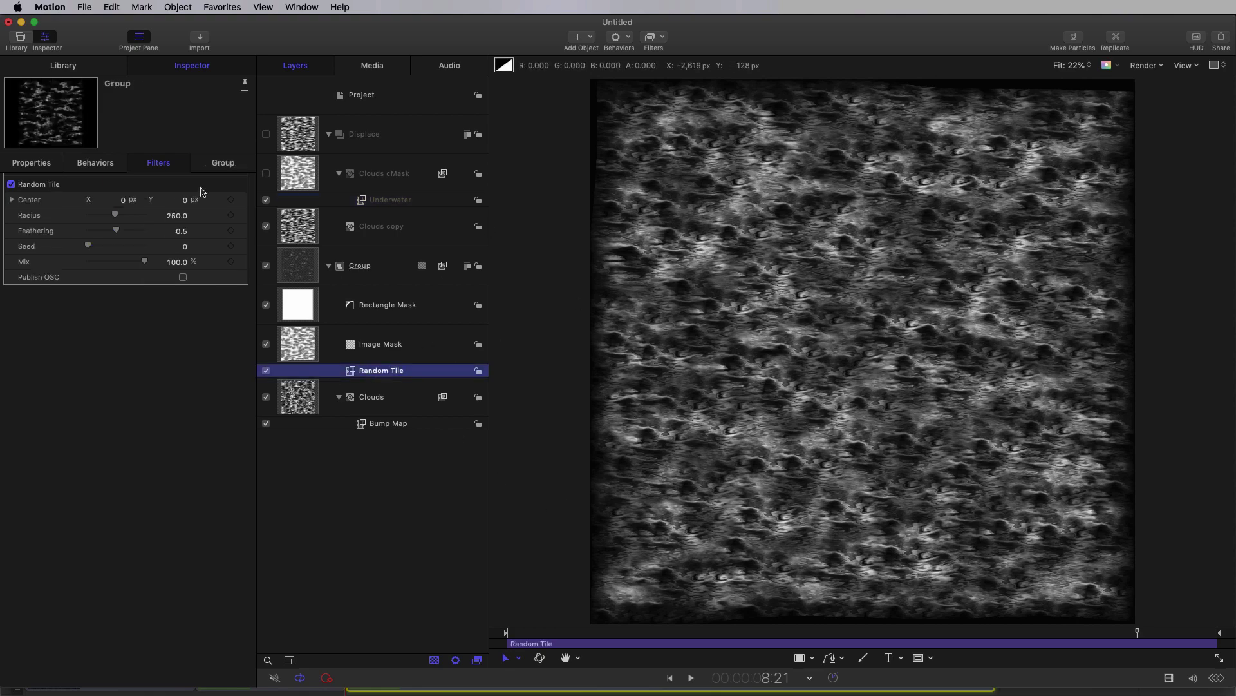
left_click_drag(114, 216, 144, 215)
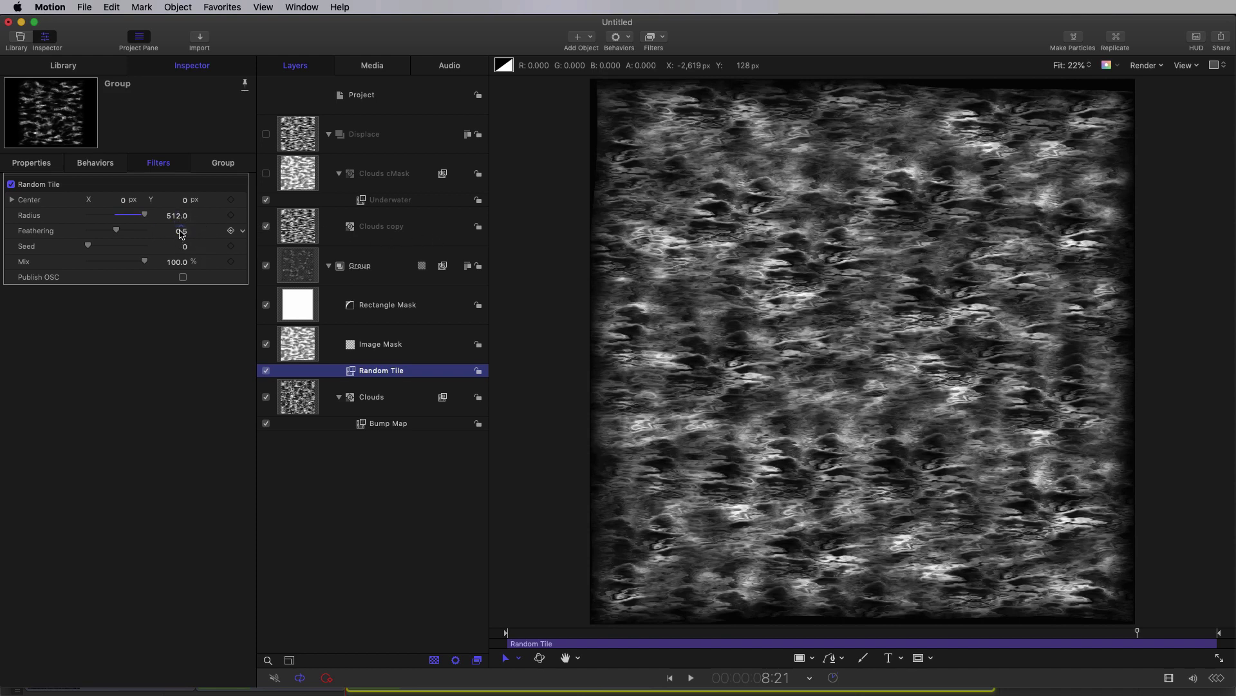
left_click(181, 232)
type("1.2")
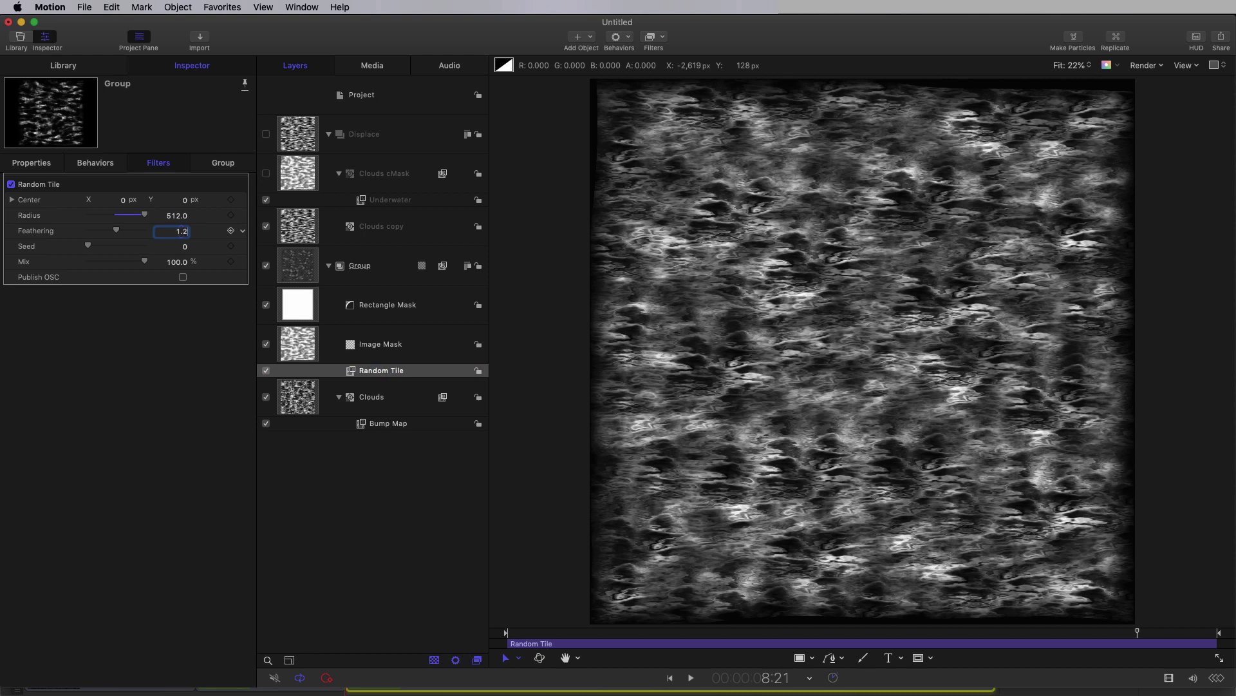
key("Return")
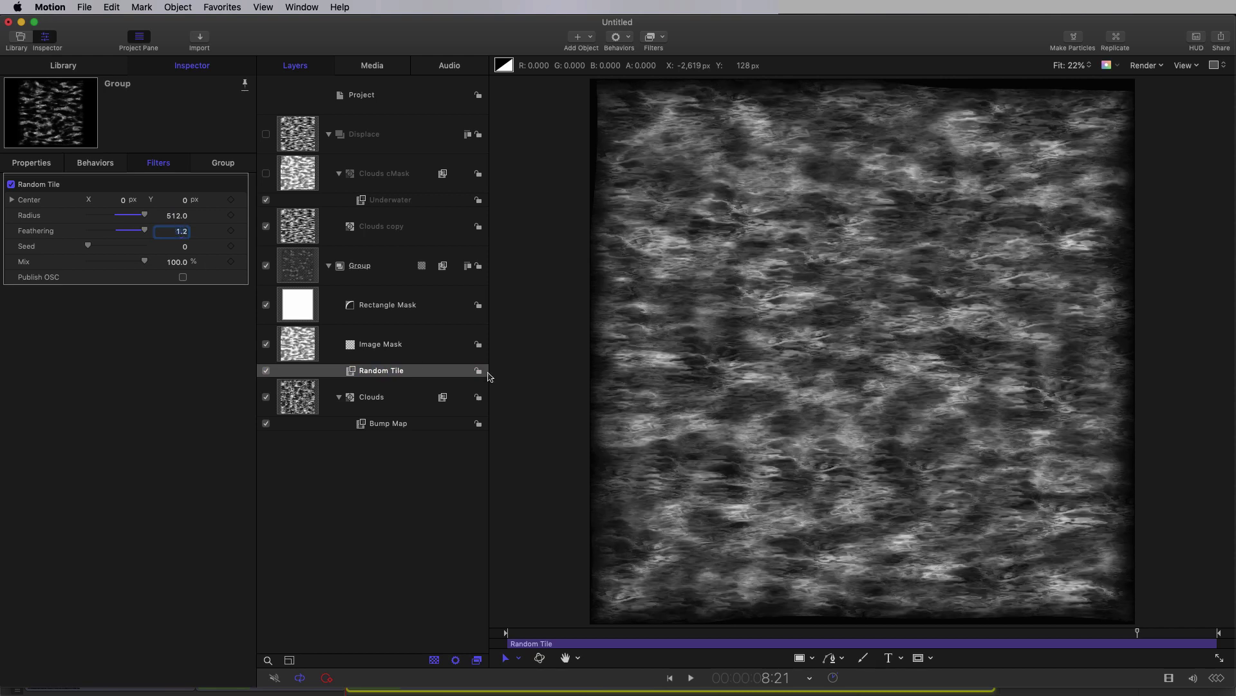
left_click(567, 635)
key("space")
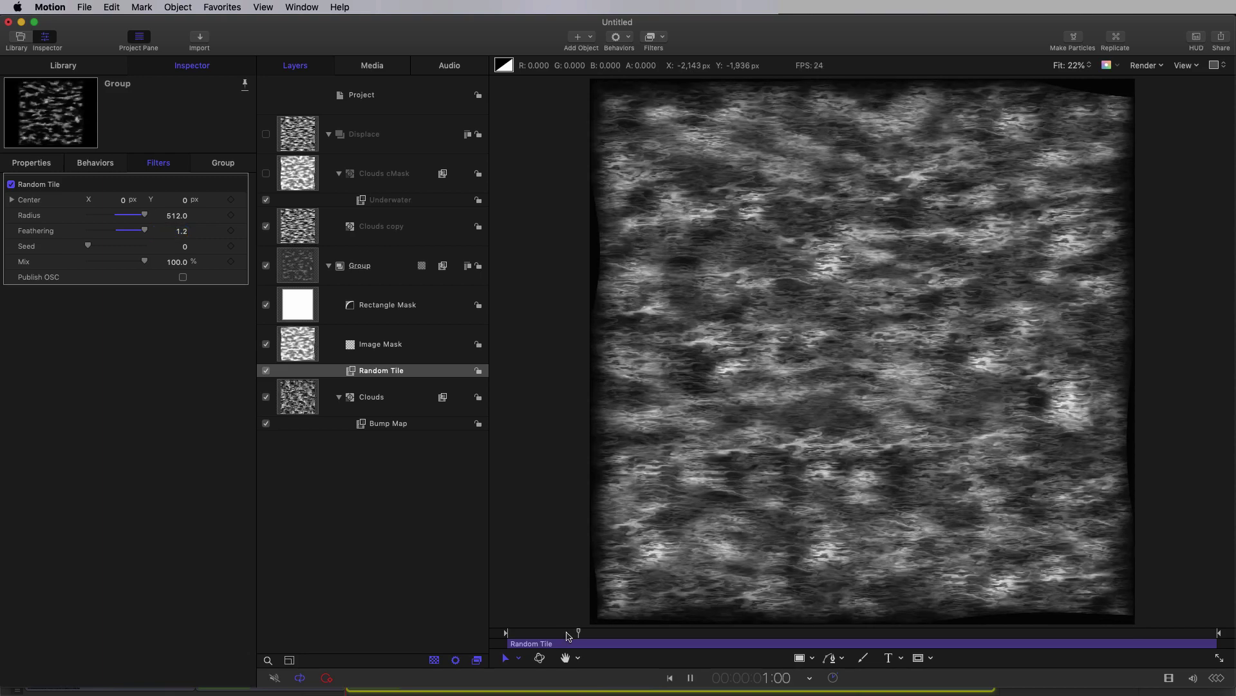
key("space")
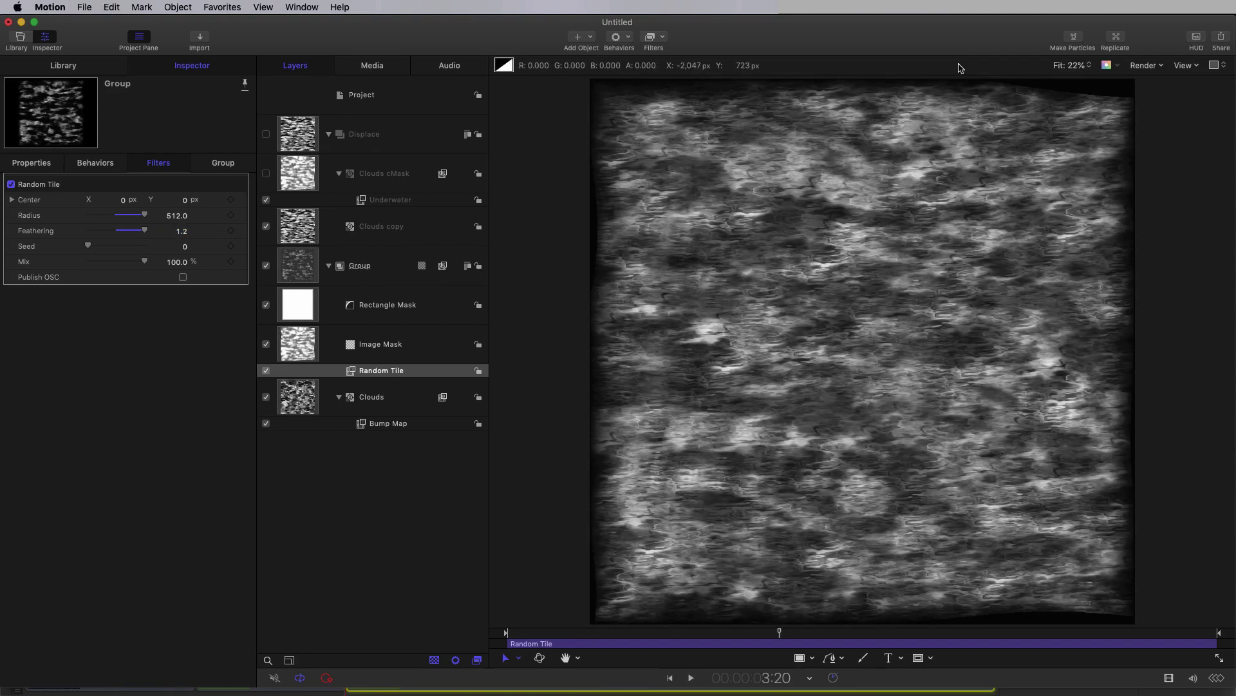
Save the project under the name Waves.
left_click(88, 6)
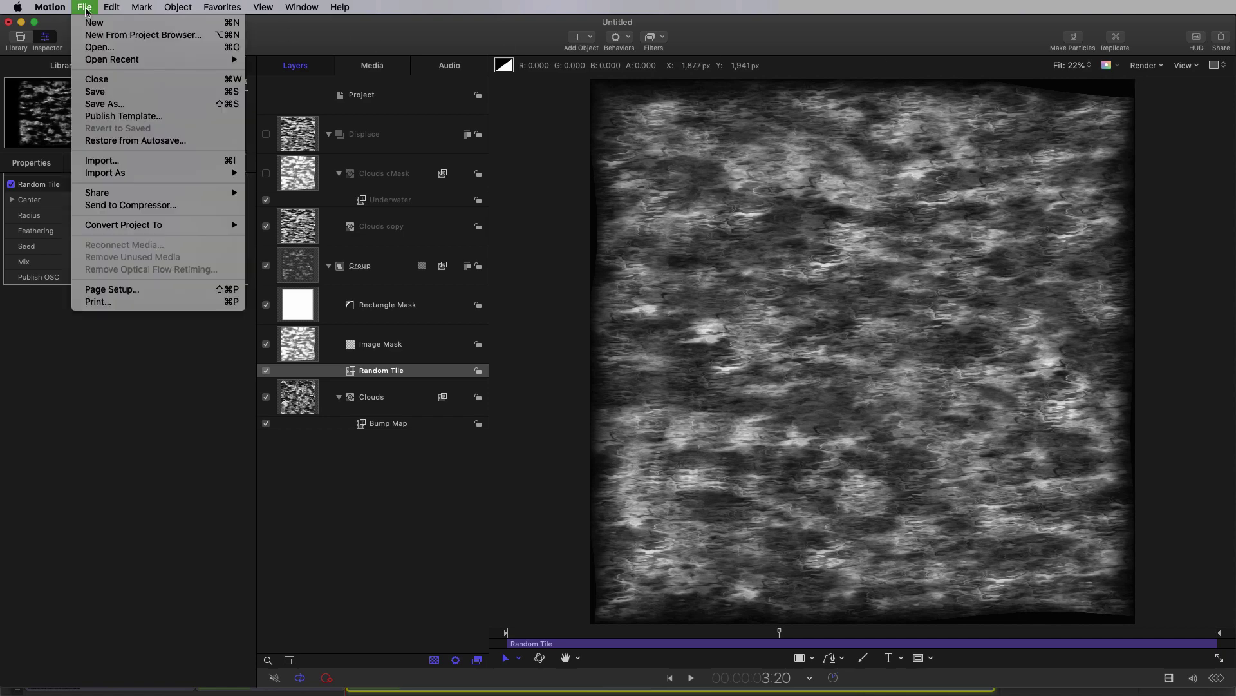
left_click(110, 106)
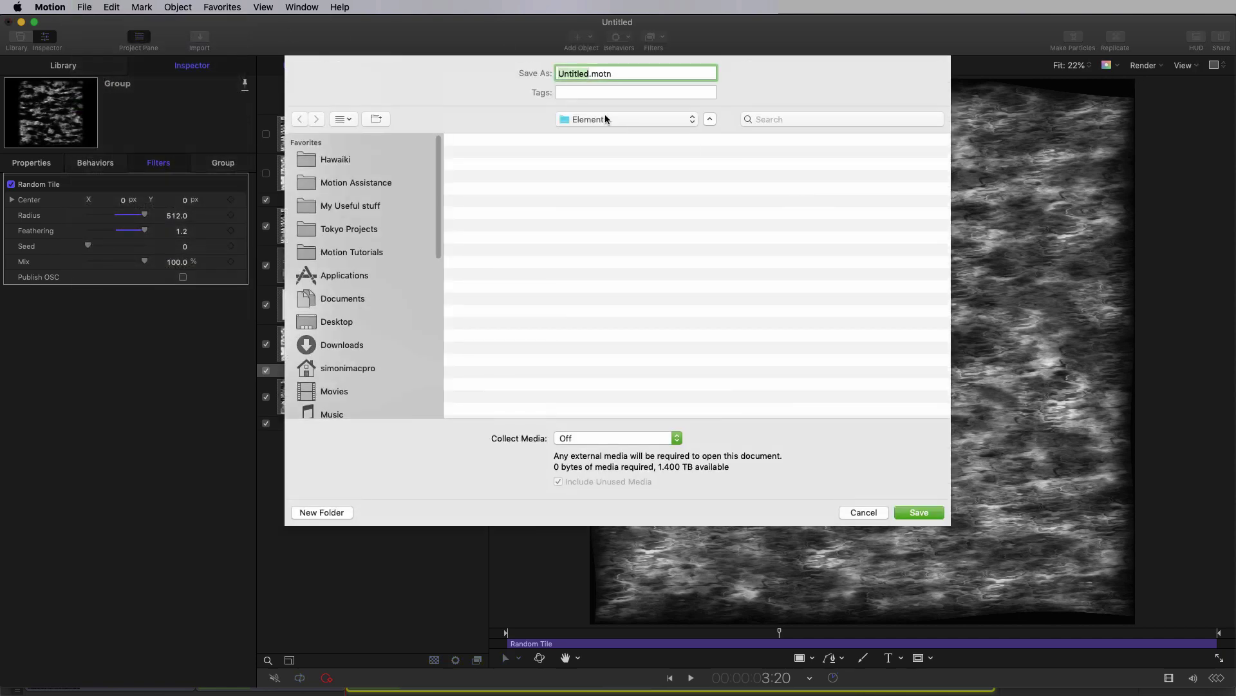
type("Waves")
key("Return")
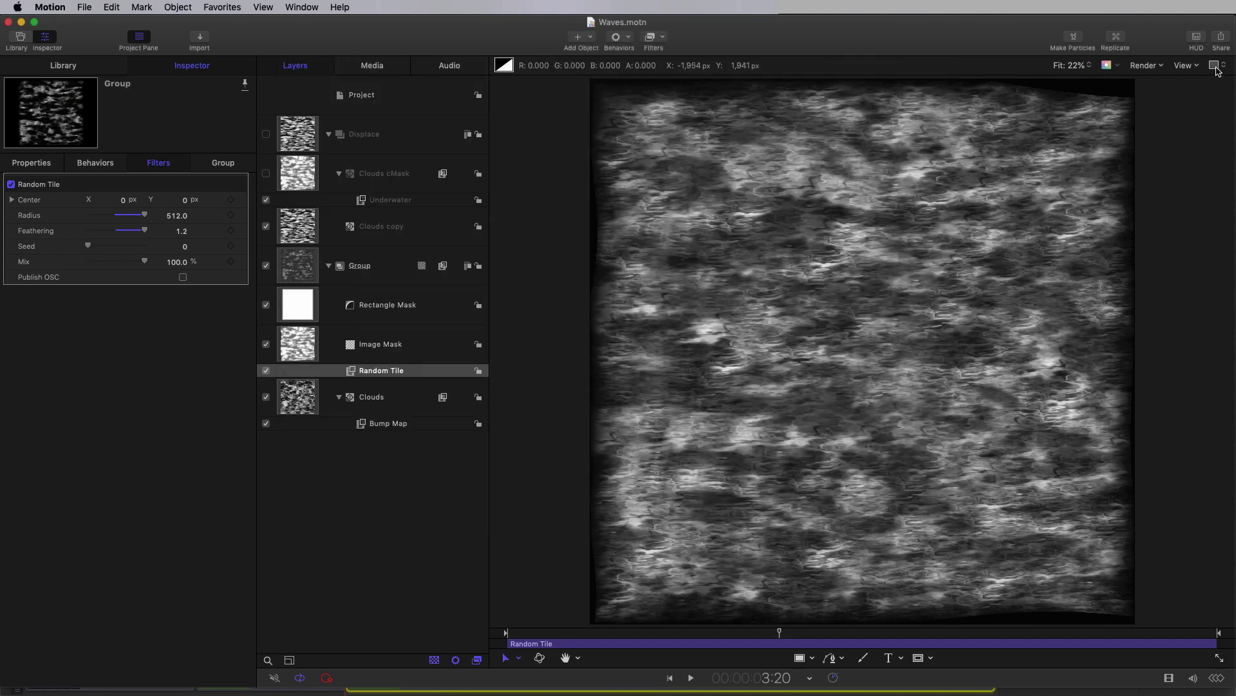
Set up a movie export of the project with the Apple ProRes 422 Proxy video codec.
left_click(1222, 38)
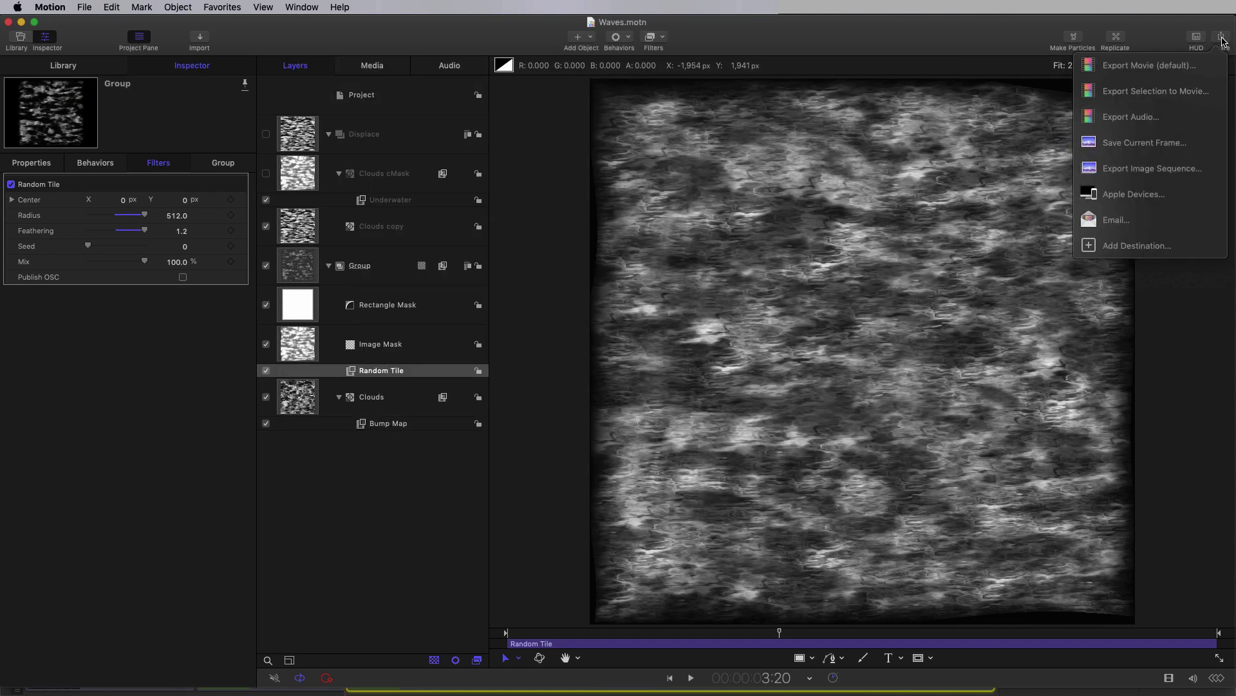
left_click(1186, 73)
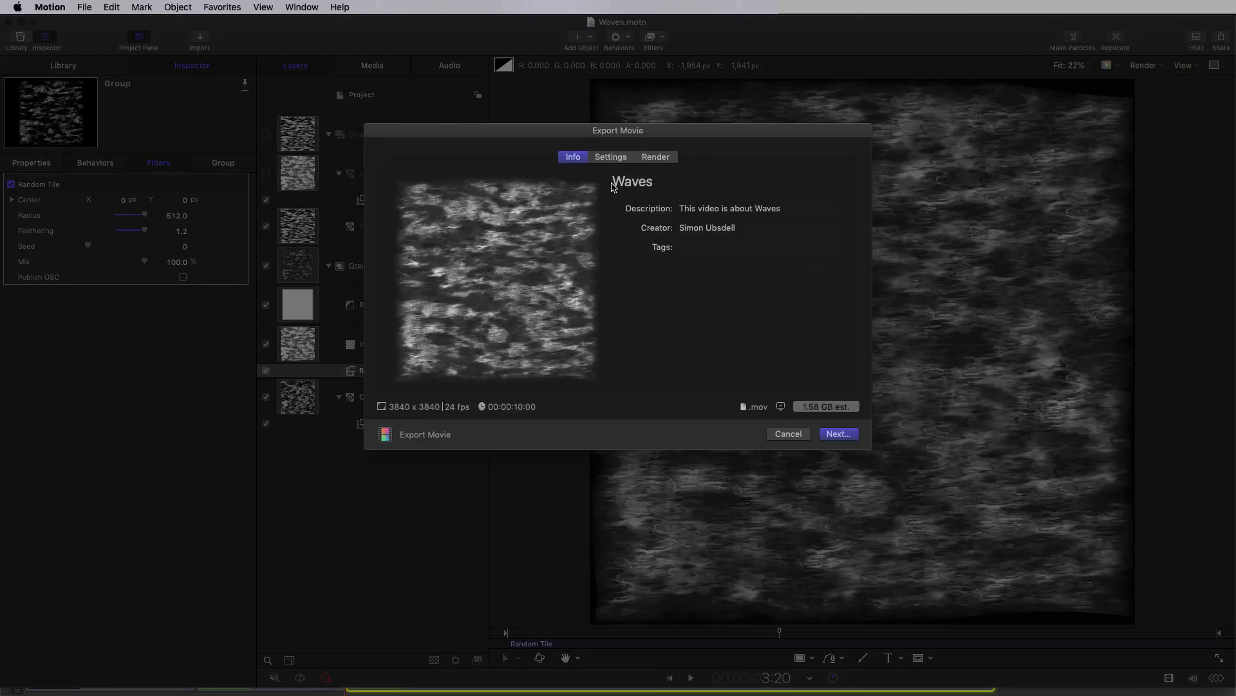
left_click(612, 158)
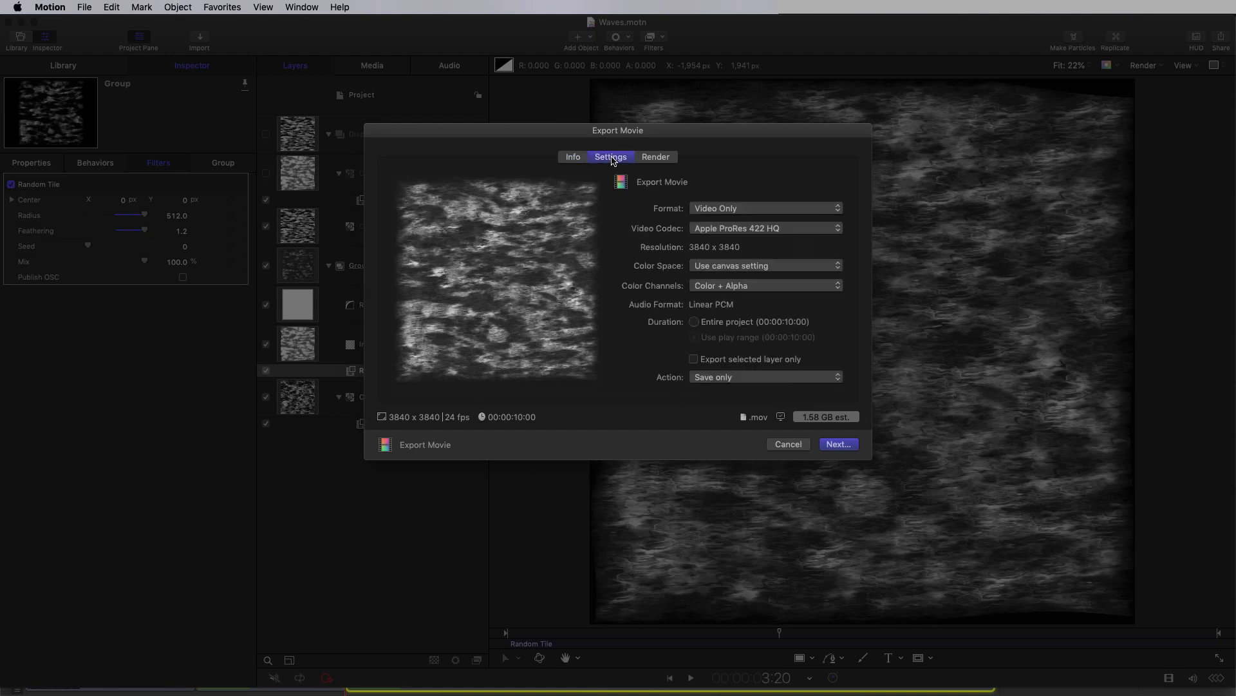
left_click(775, 230)
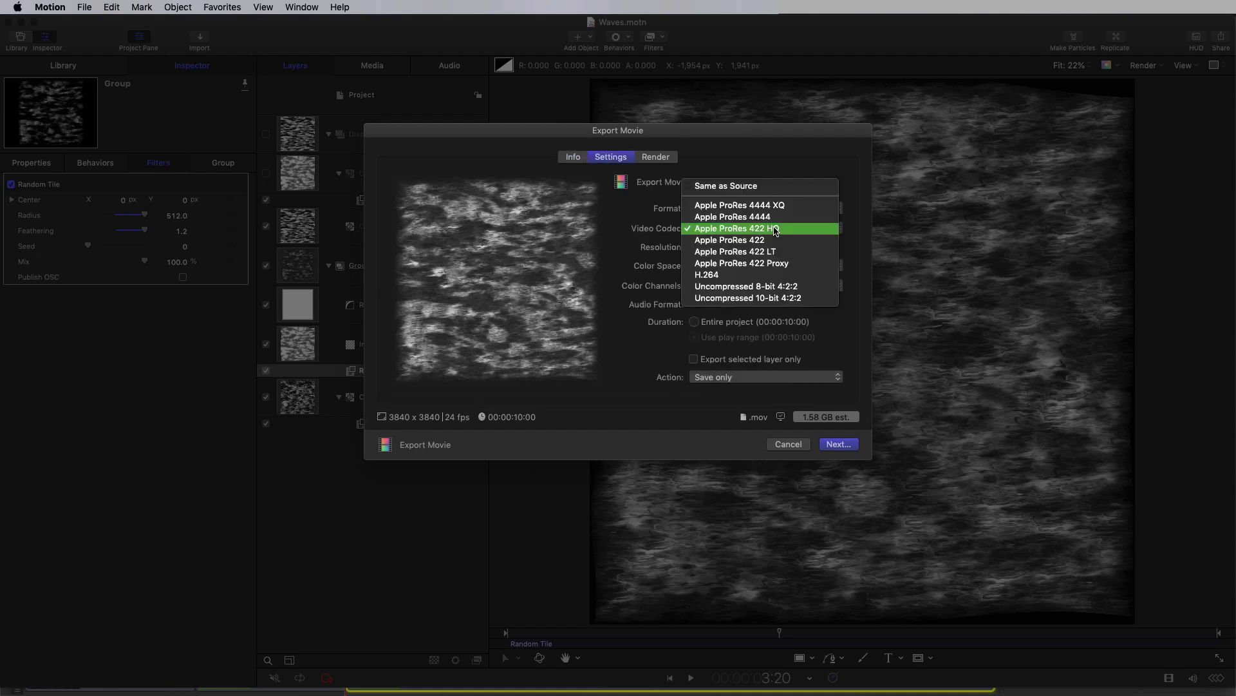
left_click(773, 266)
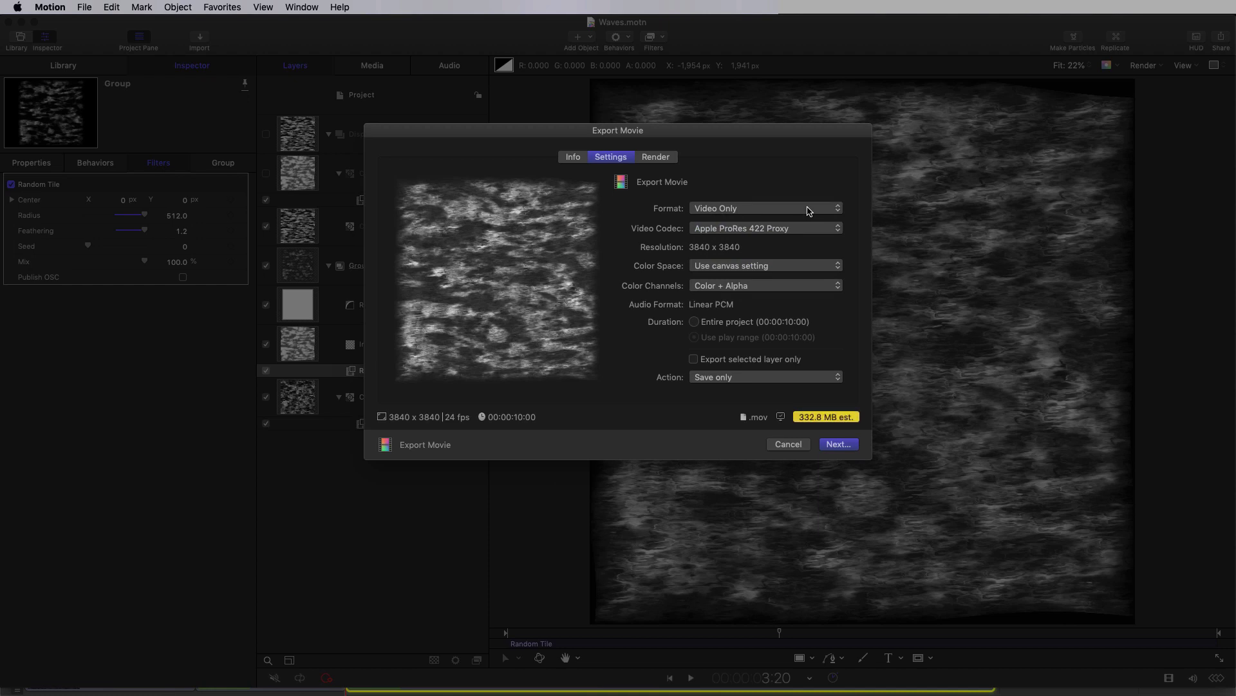
Exclude lighting, shadows, reflections and frame blending from the movie render and proceed with the export.
left_click(656, 156)
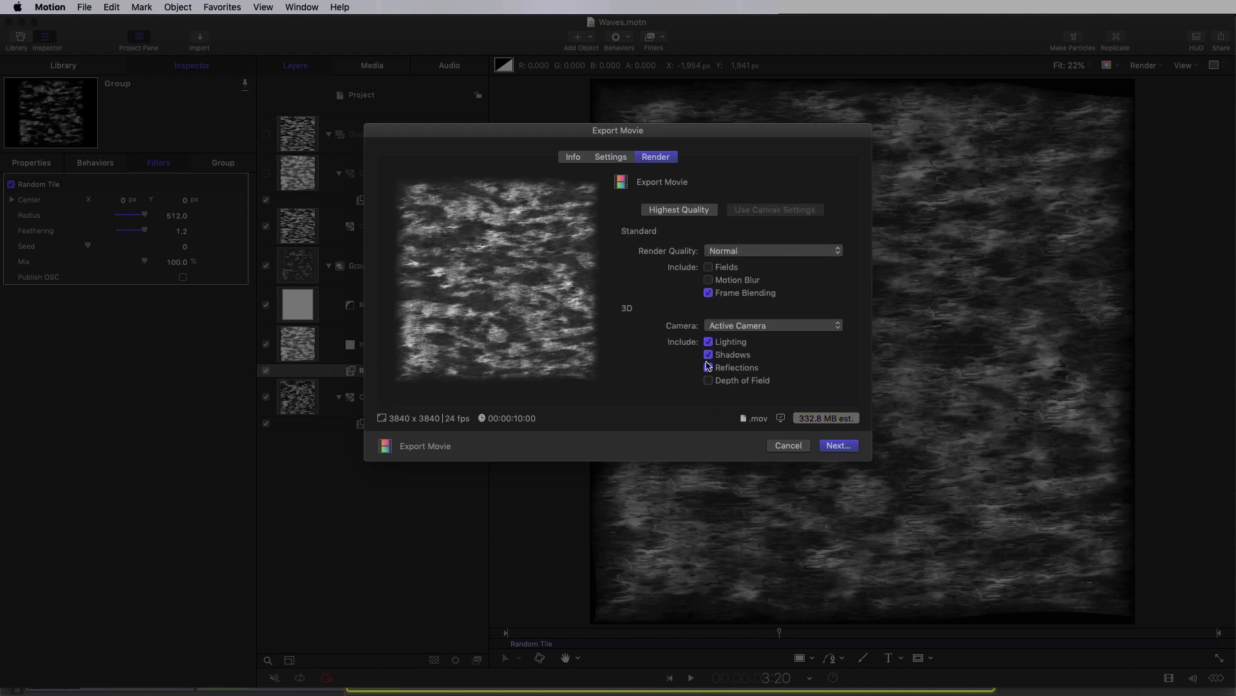
left_click(708, 355)
left_click(708, 341)
left_click(708, 367)
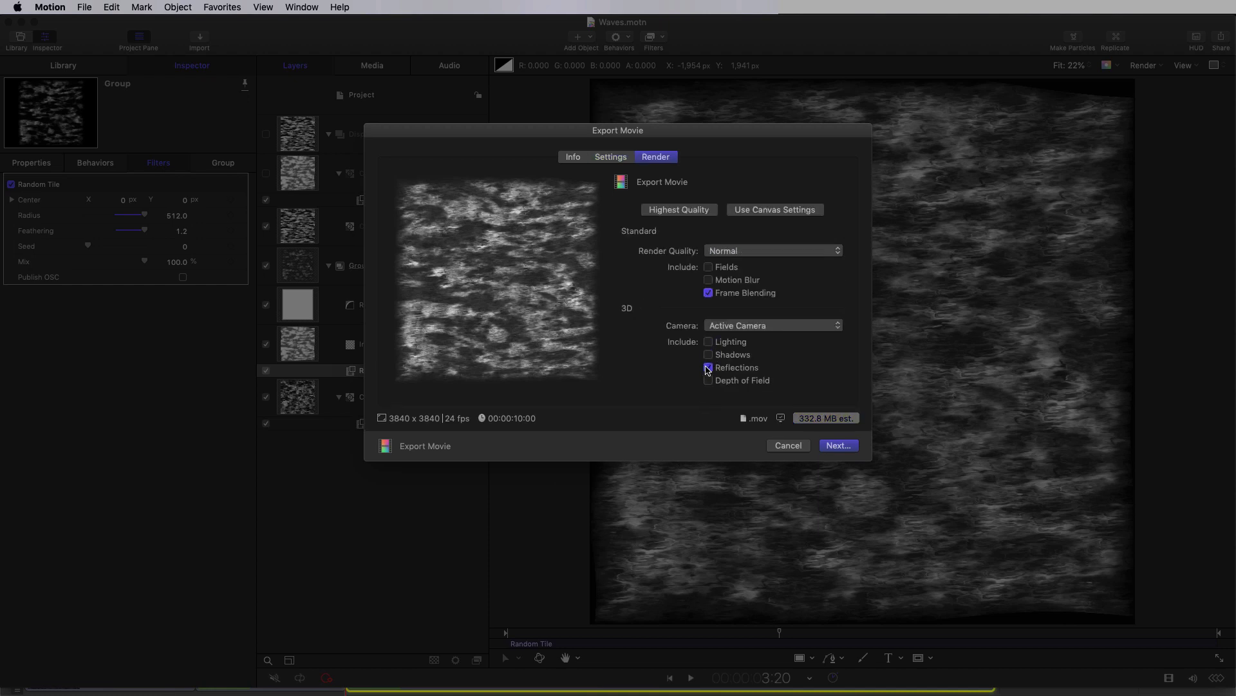
left_click(709, 293)
left_click(839, 445)
Create a new blank Motion project and set its width and height to 3840.
key("super+alt+n")
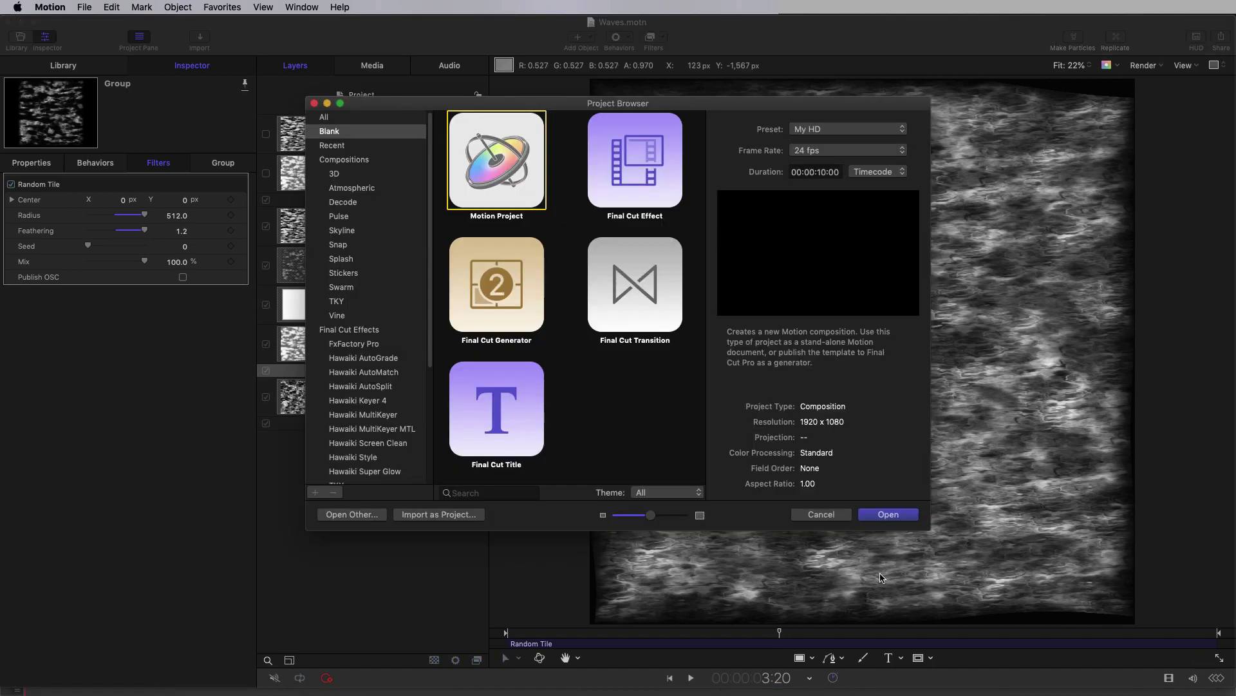
left_click(888, 514)
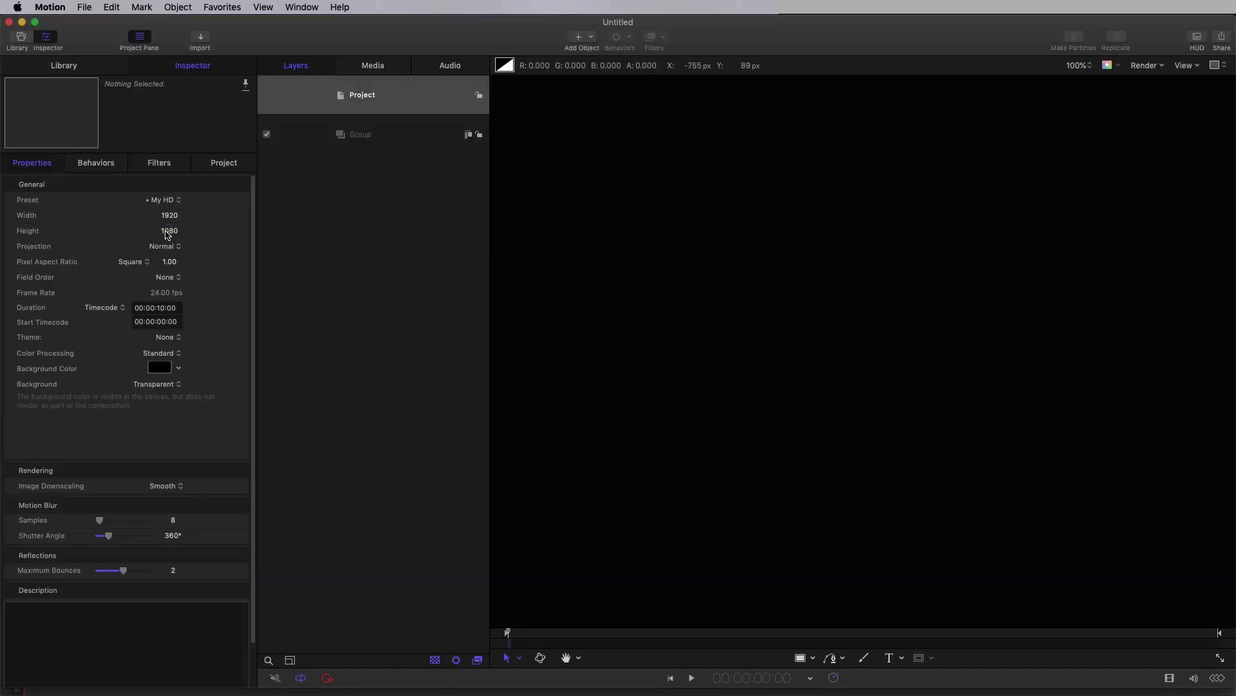
left_click(168, 215)
type("3840")
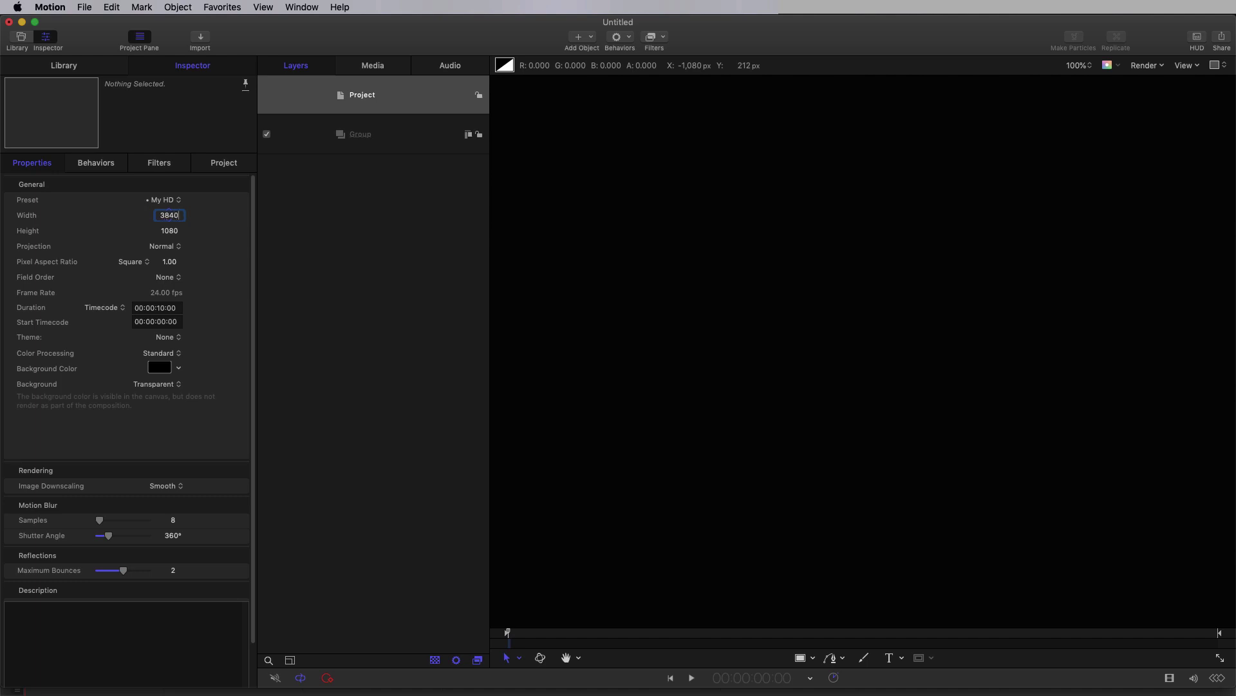
key("Tab")
type("3840")
key("Tab")
Add a Cellular generator to the group, set its speed to 0.2 and play it back.
left_click(373, 138)
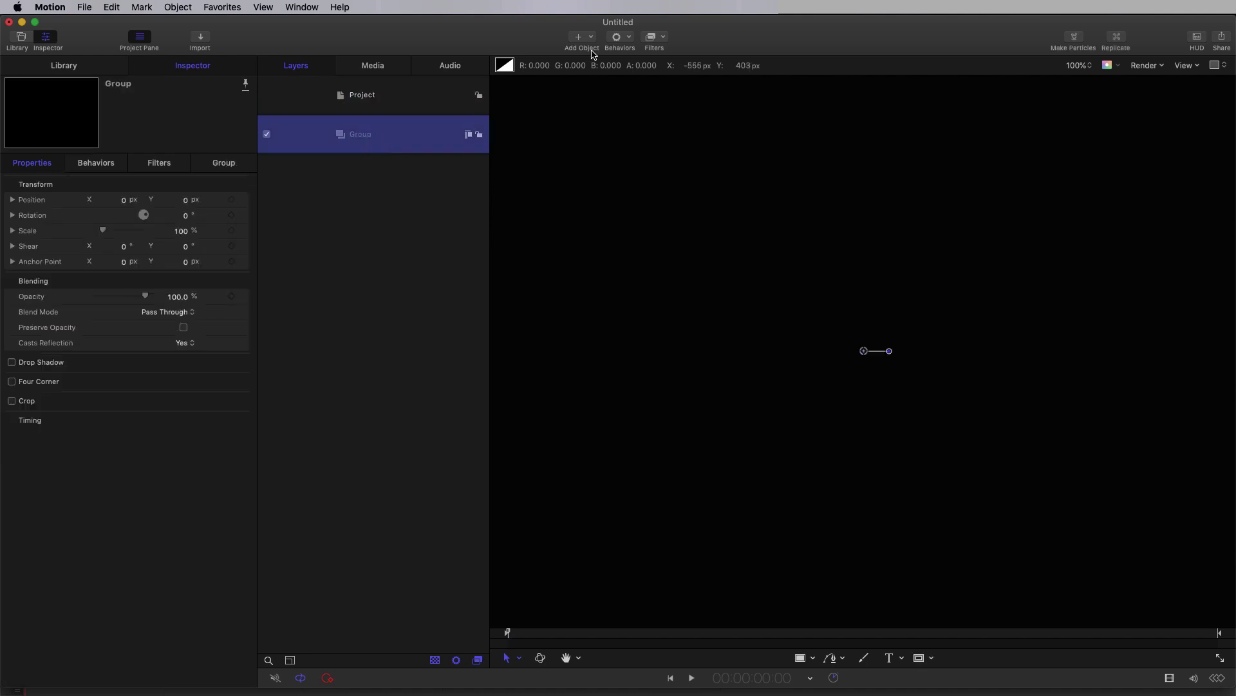
left_click(593, 39)
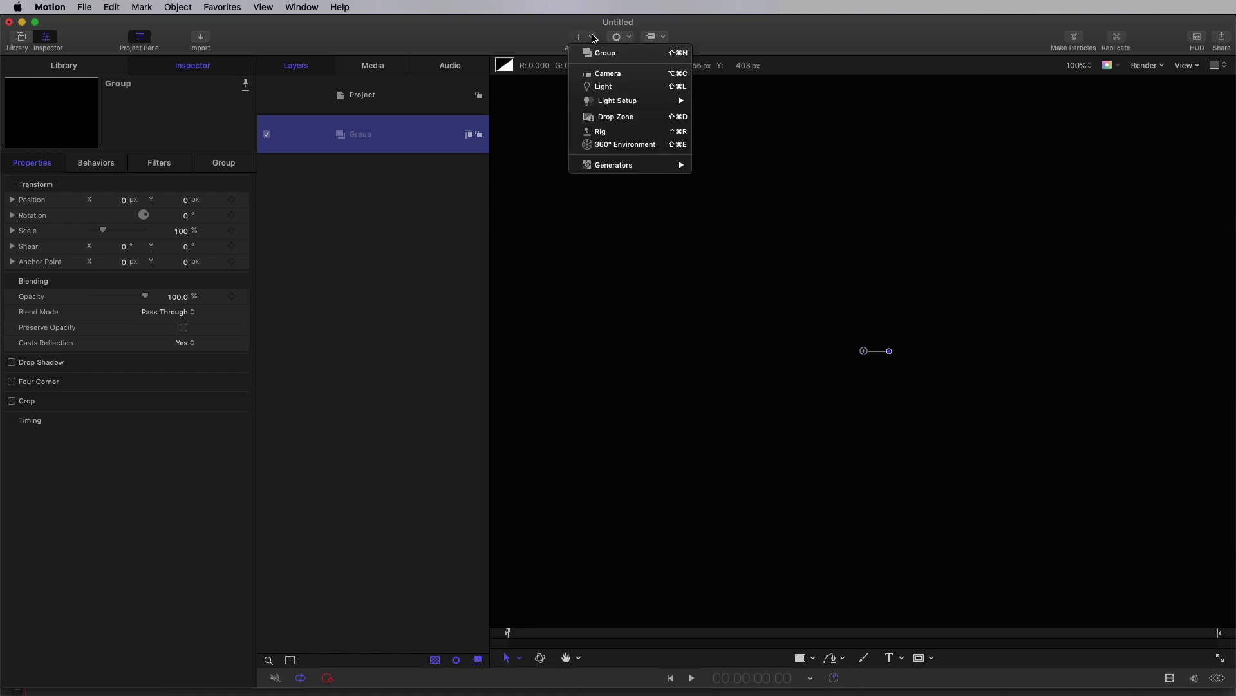
mouse_move(635, 164)
mouse_move(758, 187)
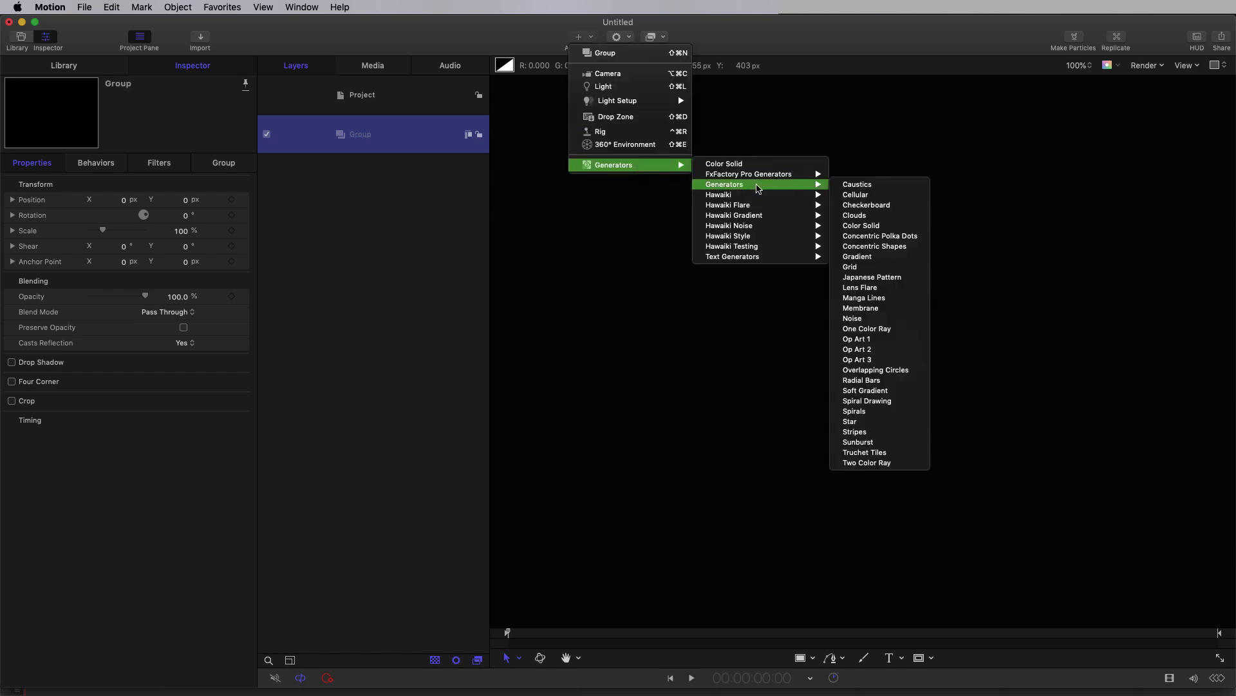
left_click(856, 195)
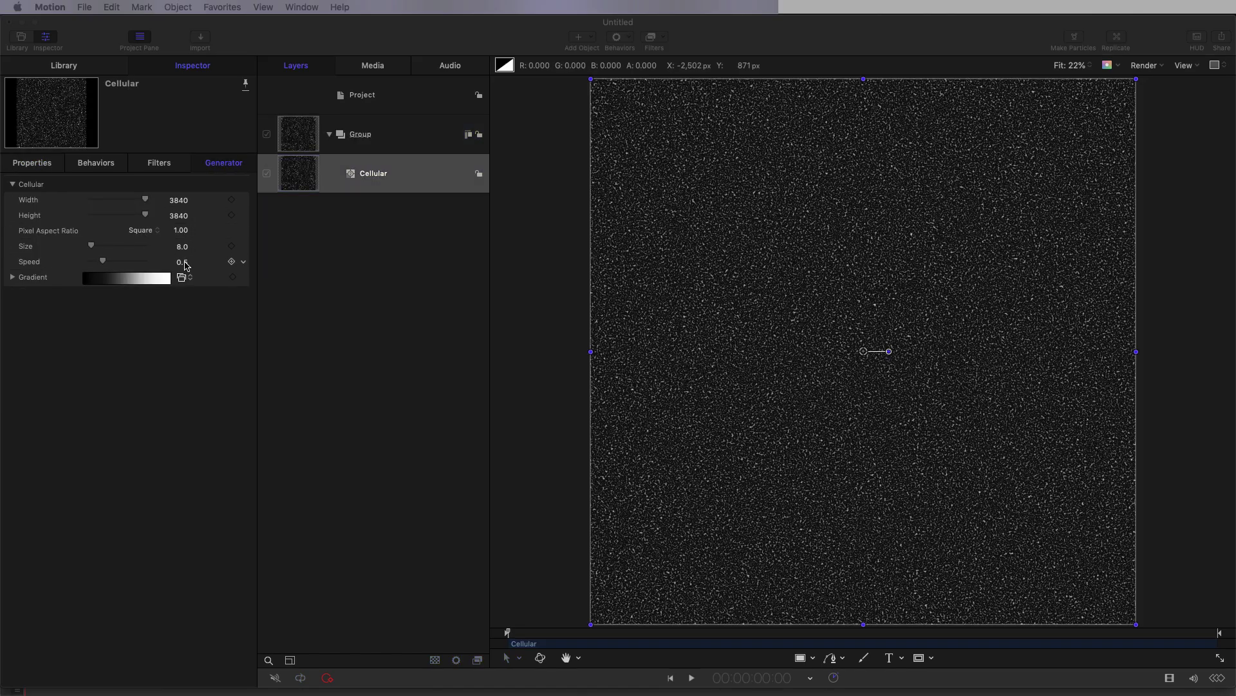
left_click(183, 262)
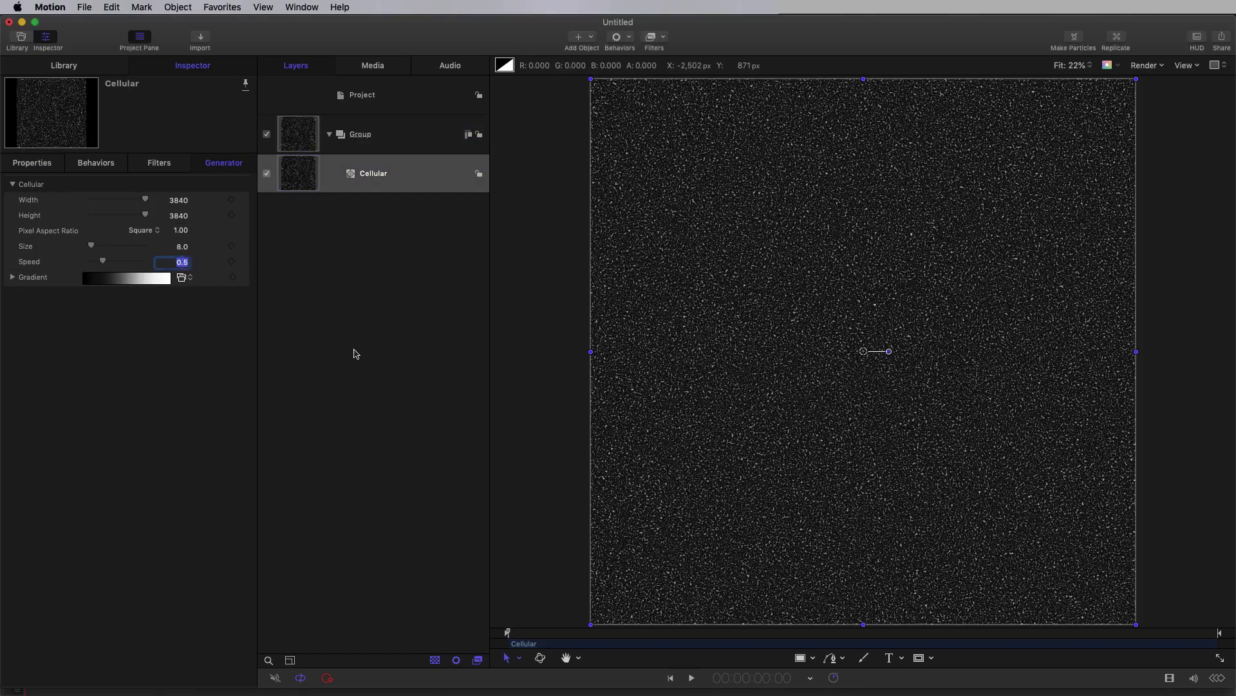
type(".2")
key("Return")
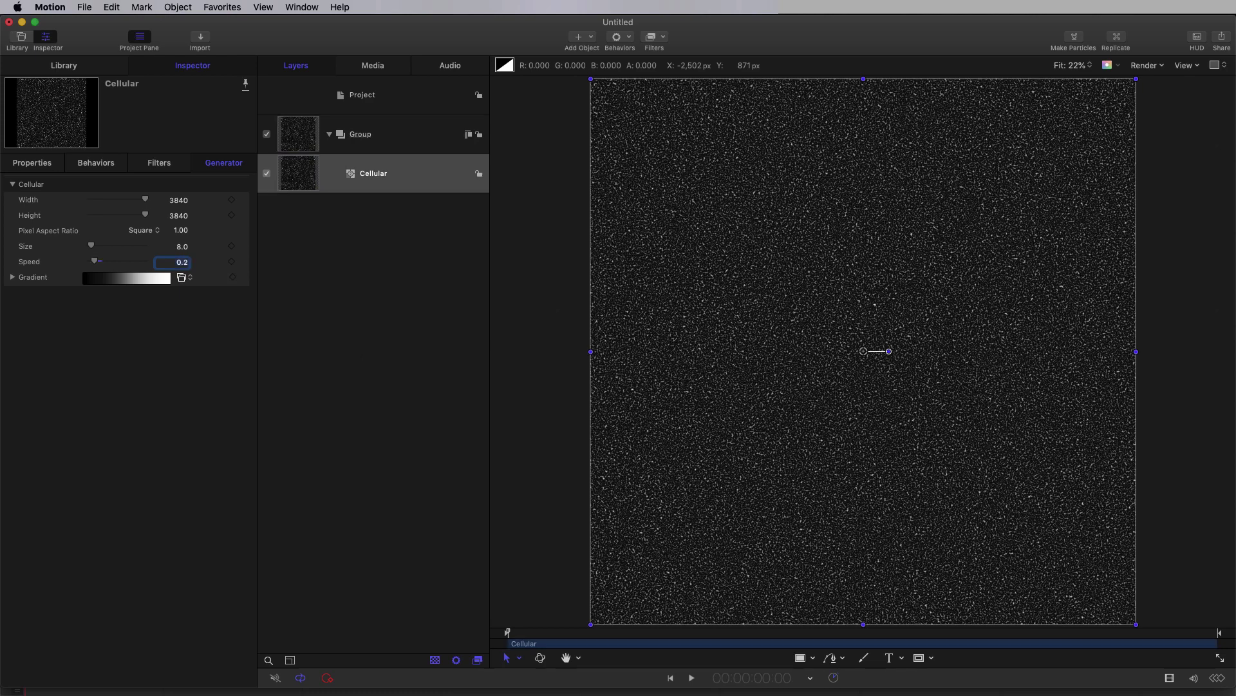
key("space")
Add a Gradient generator above the Cellular layer.
key("shift+super+a")
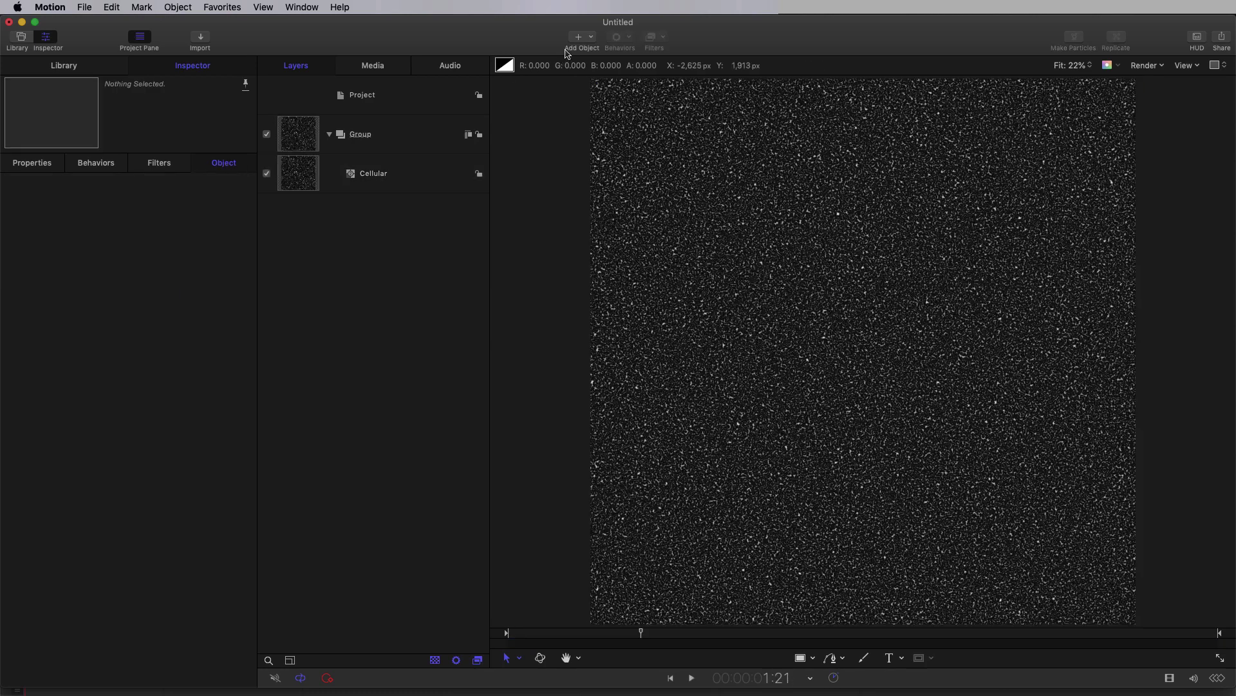
left_click(593, 37)
mouse_move(615, 165)
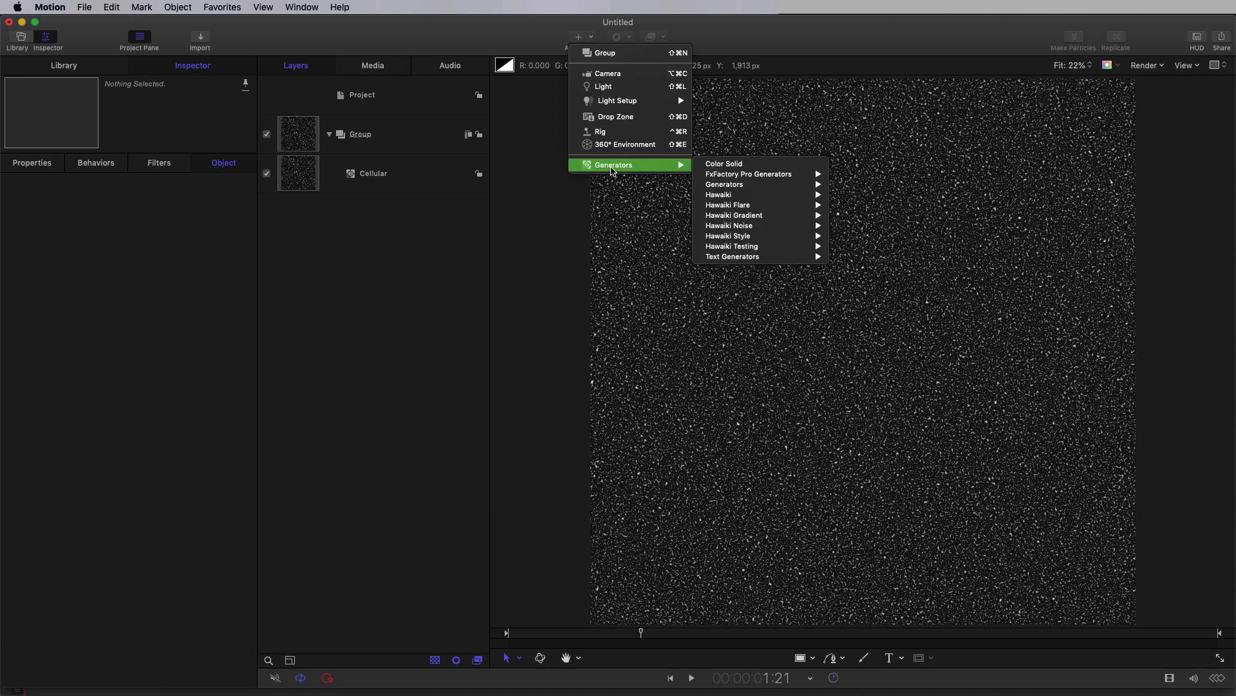
mouse_move(724, 176)
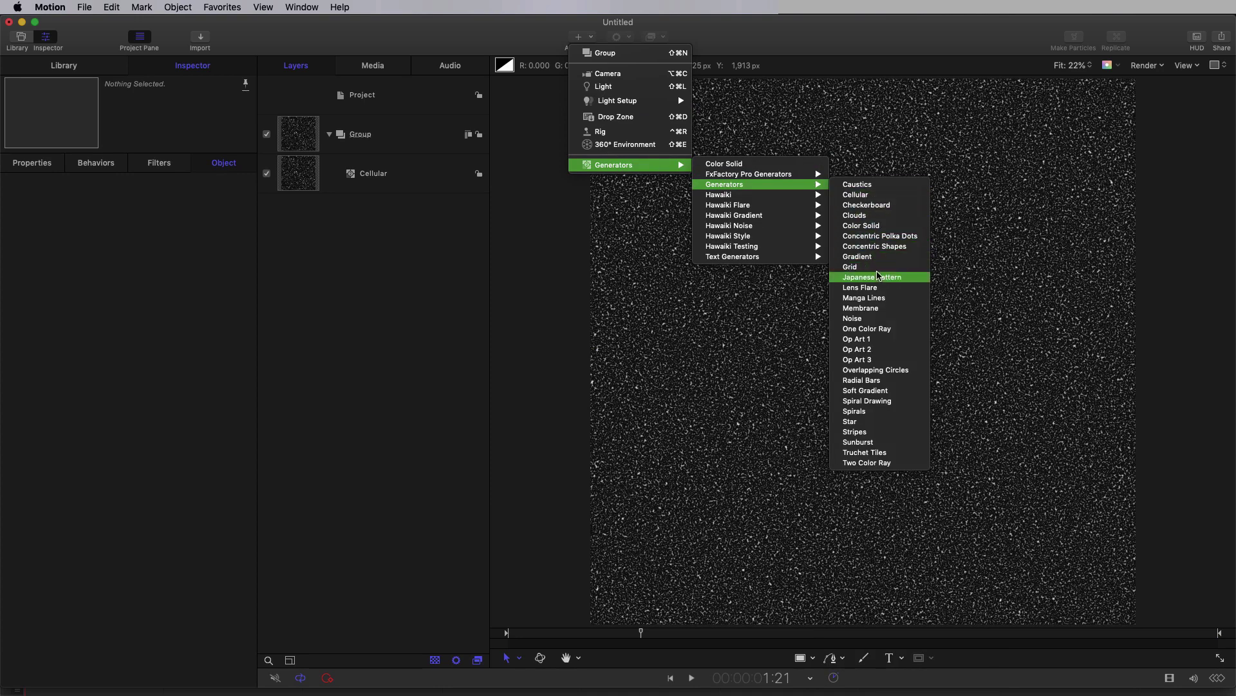
left_click(881, 260)
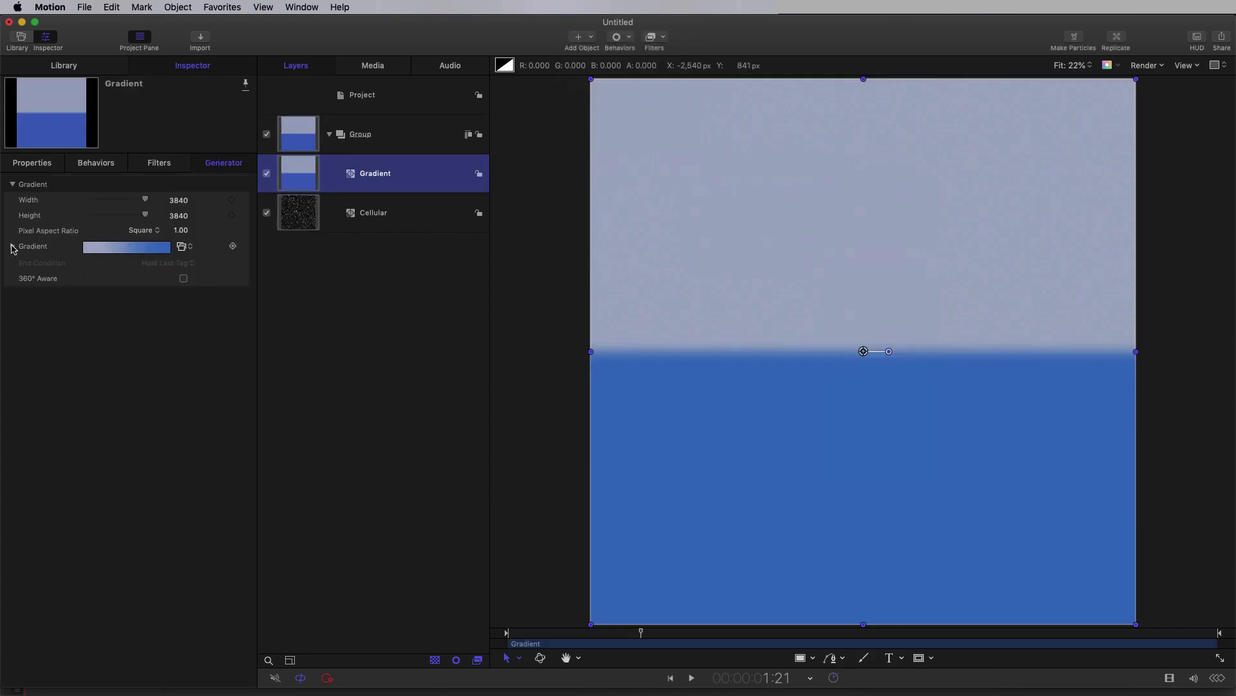
Recolor the Gradient generator with a white start color and a black end color.
left_click(12, 247)
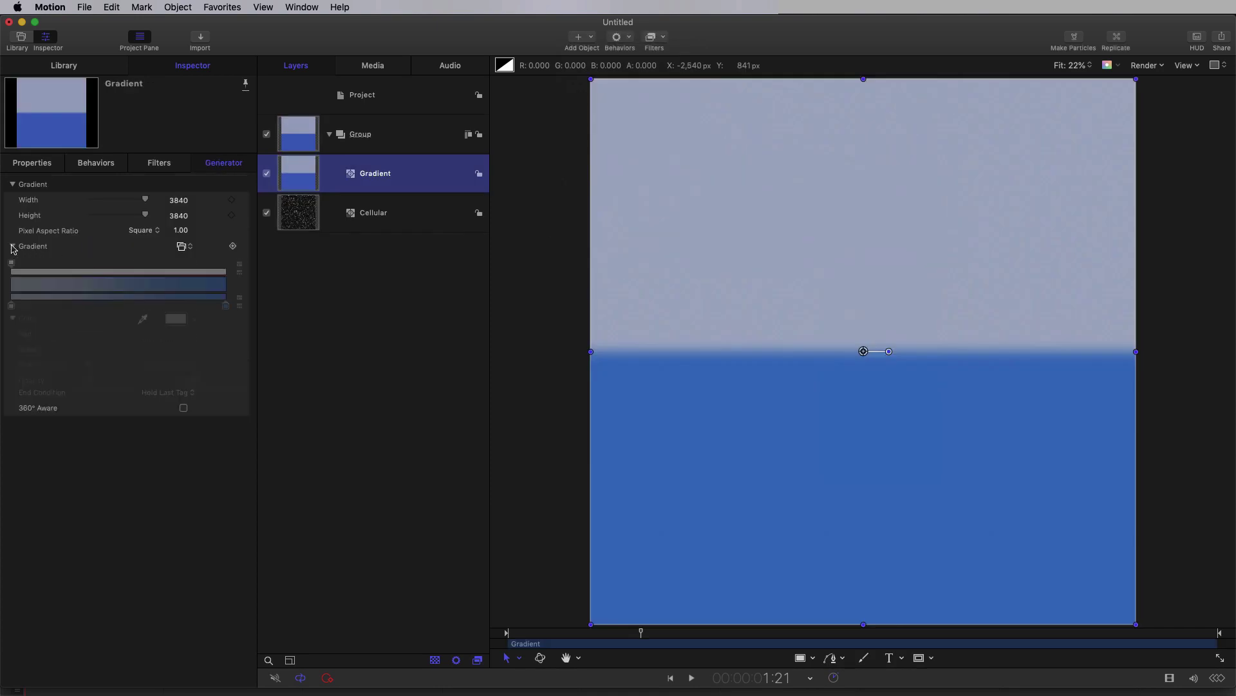
left_click(11, 306)
left_click(179, 319)
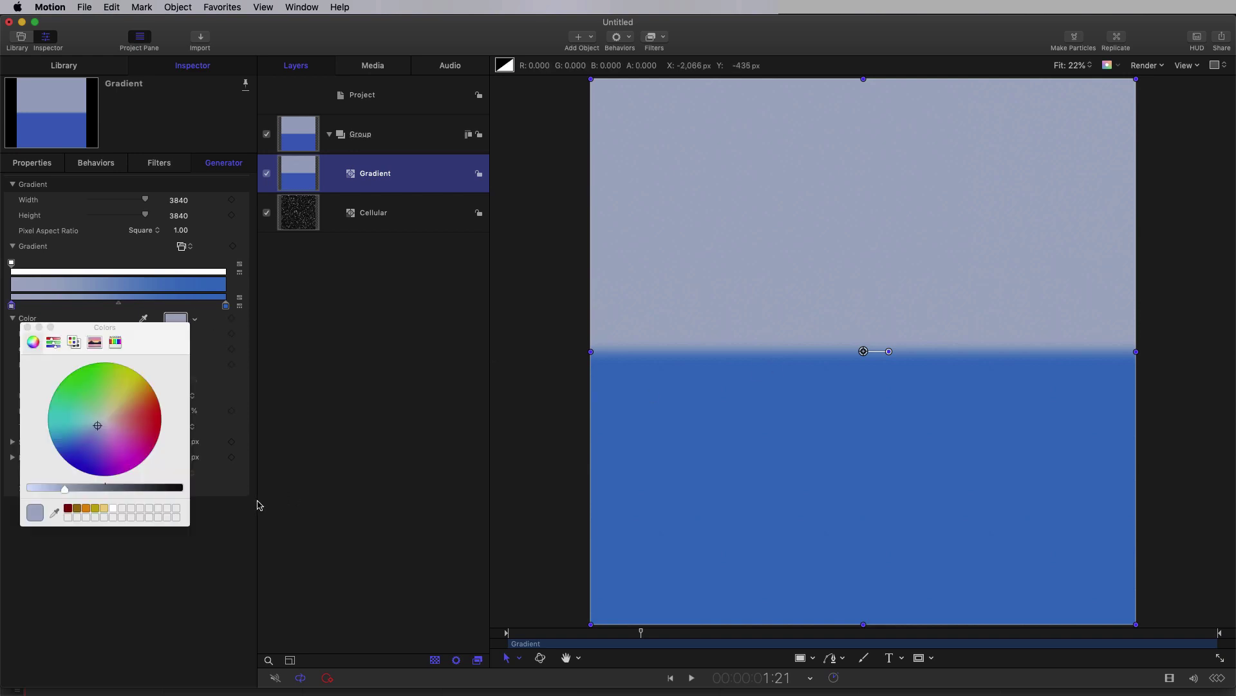
left_click(114, 510)
left_click(226, 305)
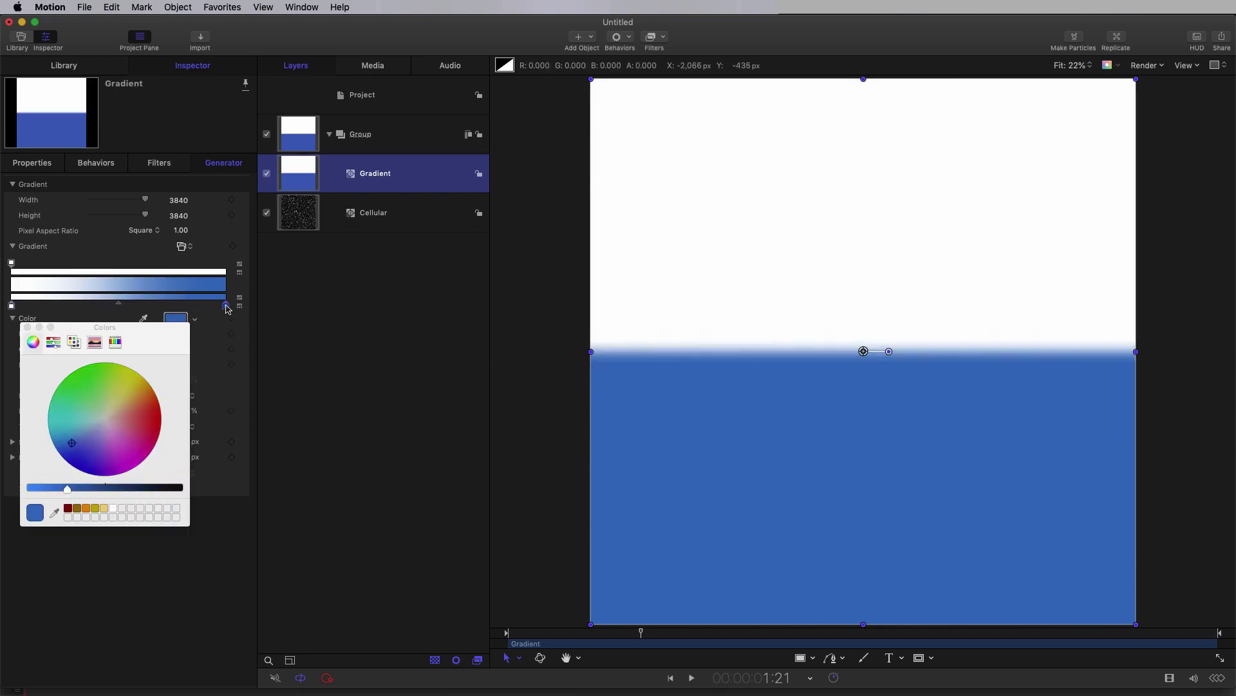
left_click(113, 509)
left_click_drag(47, 488, 431, 492)
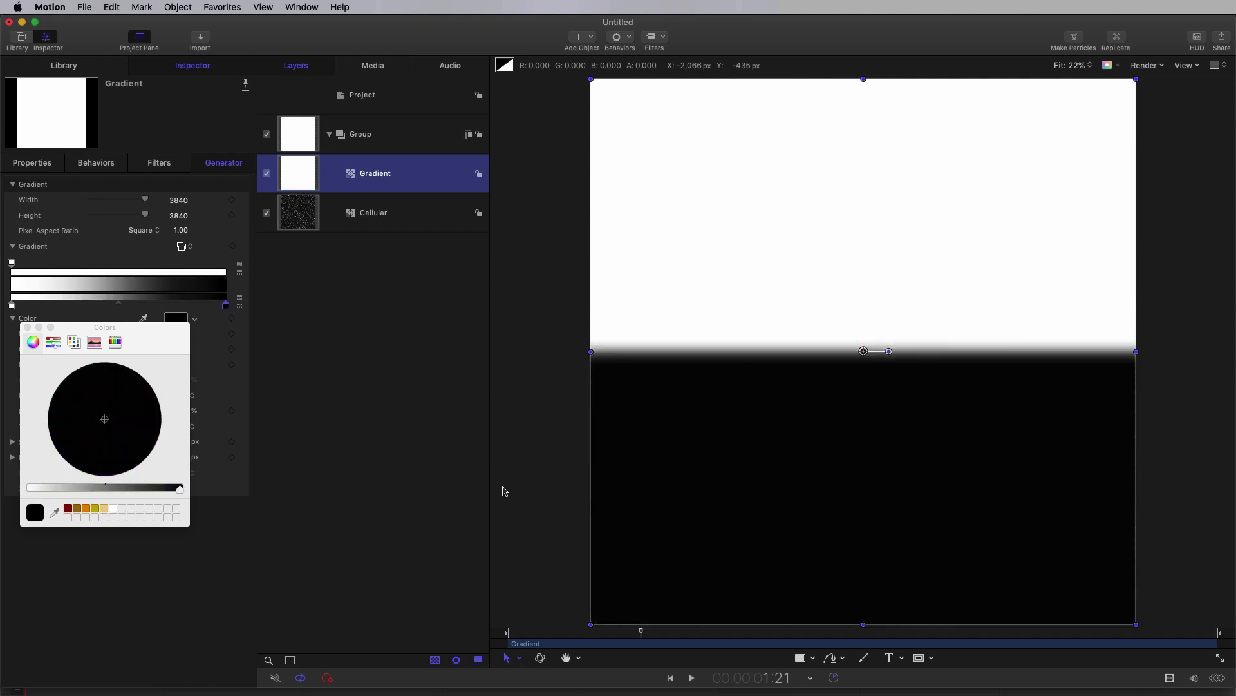
Position the gradient's white color tag at 50% and place a duplicate black tag at 0%.
left_click_drag(12, 306, 122, 307)
left_click(178, 411)
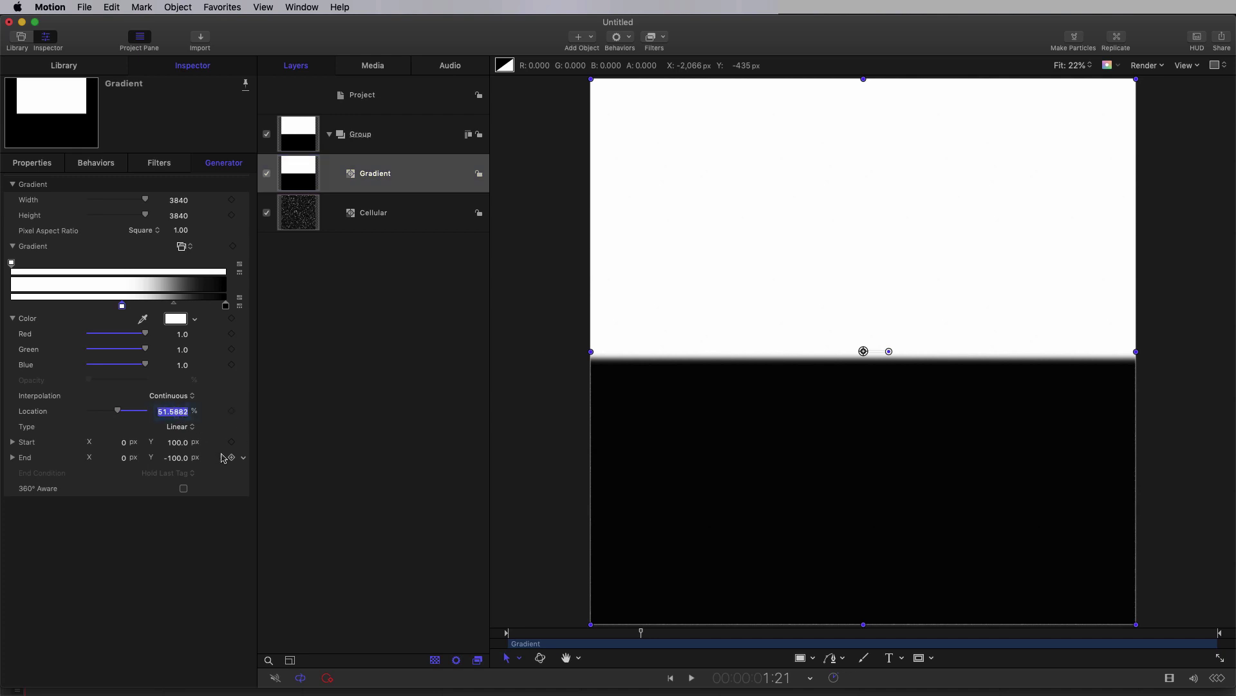
type("50")
key("Return")
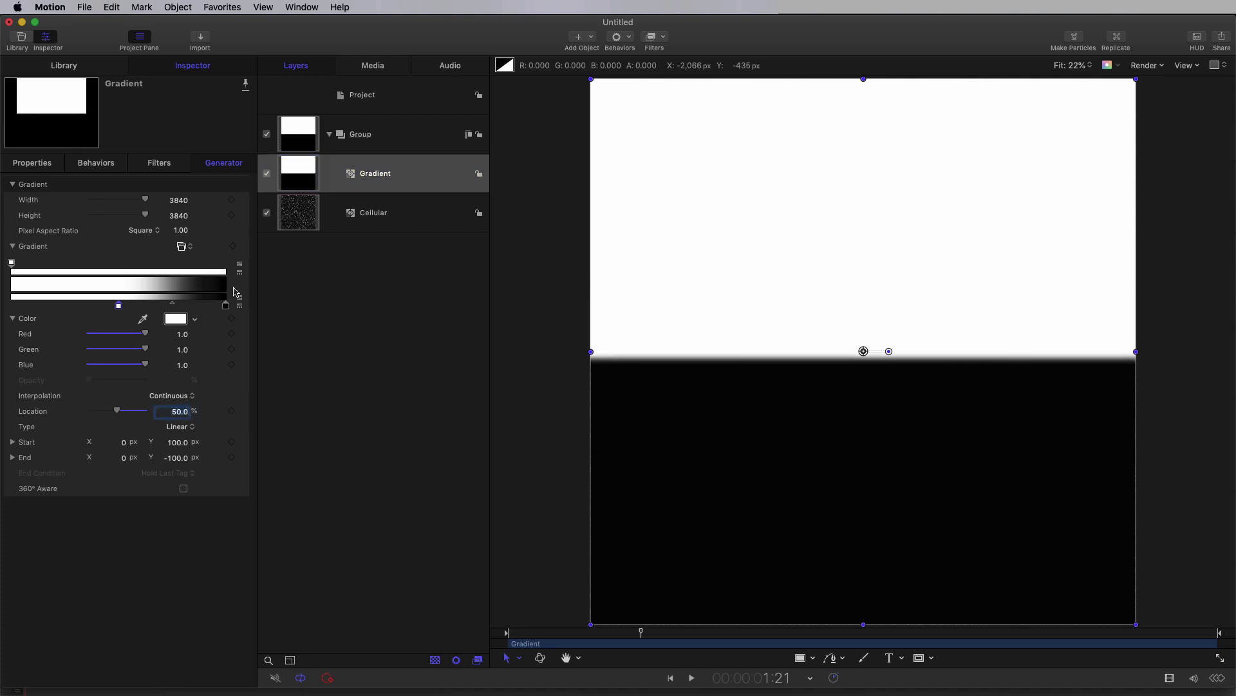
left_click_drag(226, 307, 2, 310)
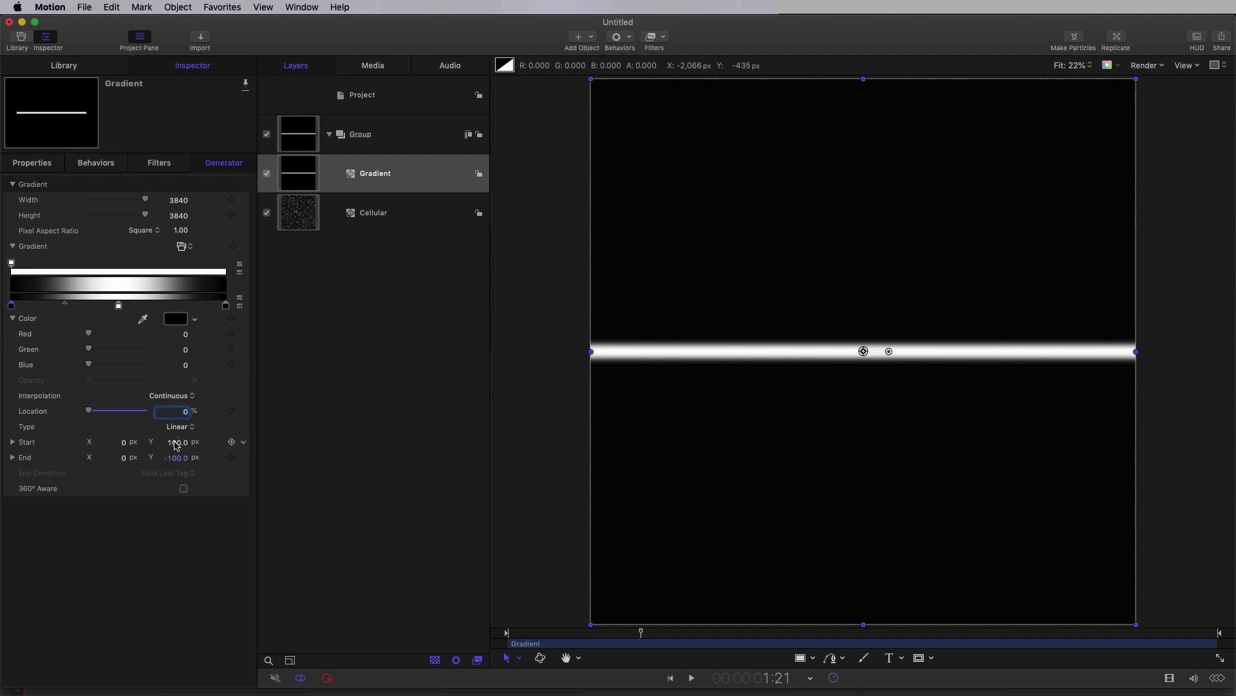
Run the gradient horizontally across the canvas, with its start at X -1920, Y 0 and its end at X 1920, Y 0.
left_click(175, 442)
type("0")
key("Tab")
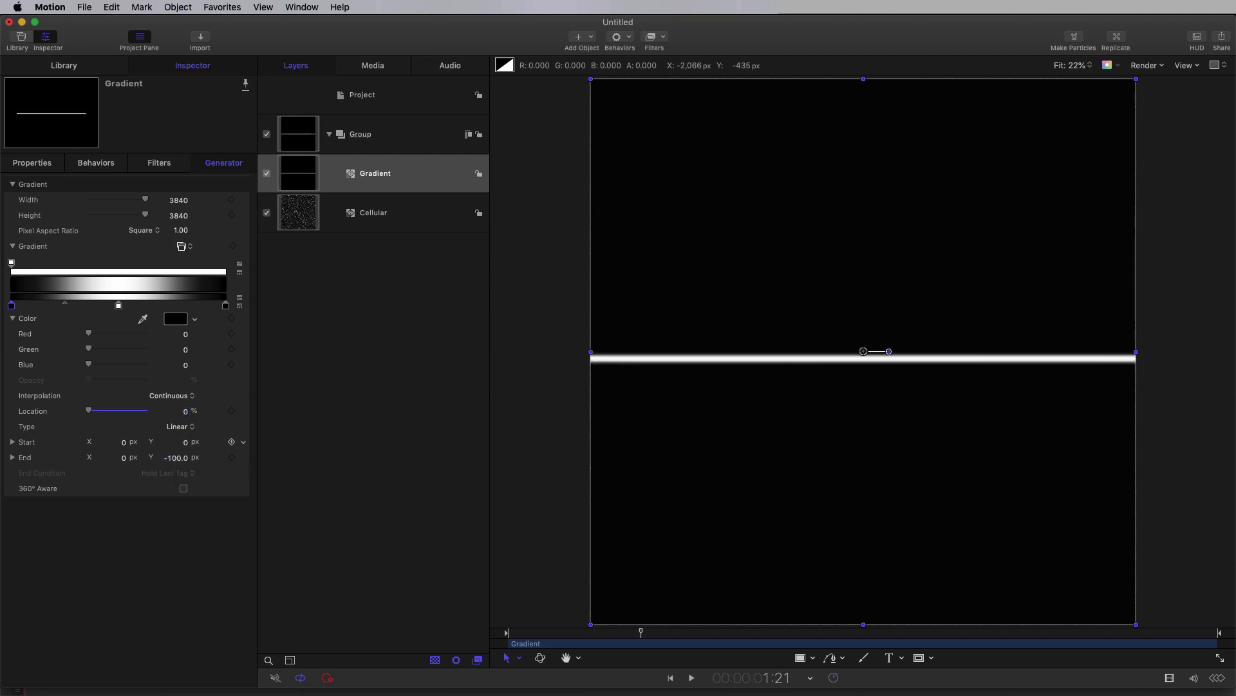
key("Tab")
type("0")
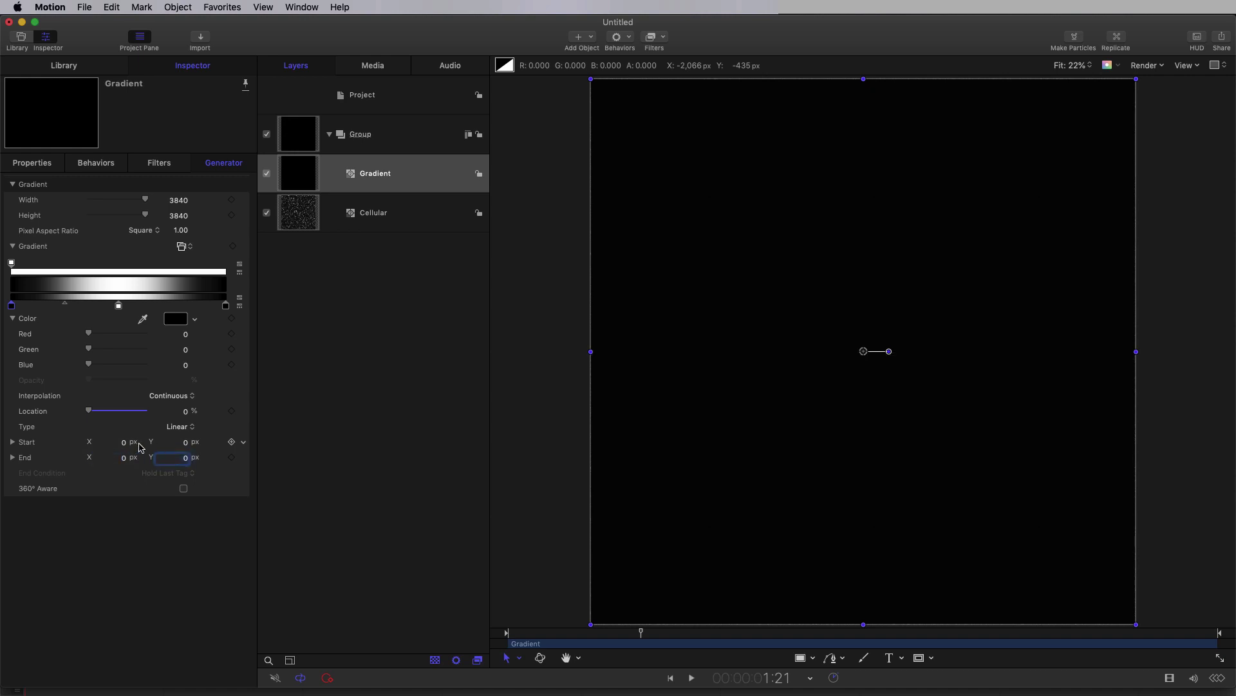
left_click(124, 443)
key("Tab")
key("Tab")
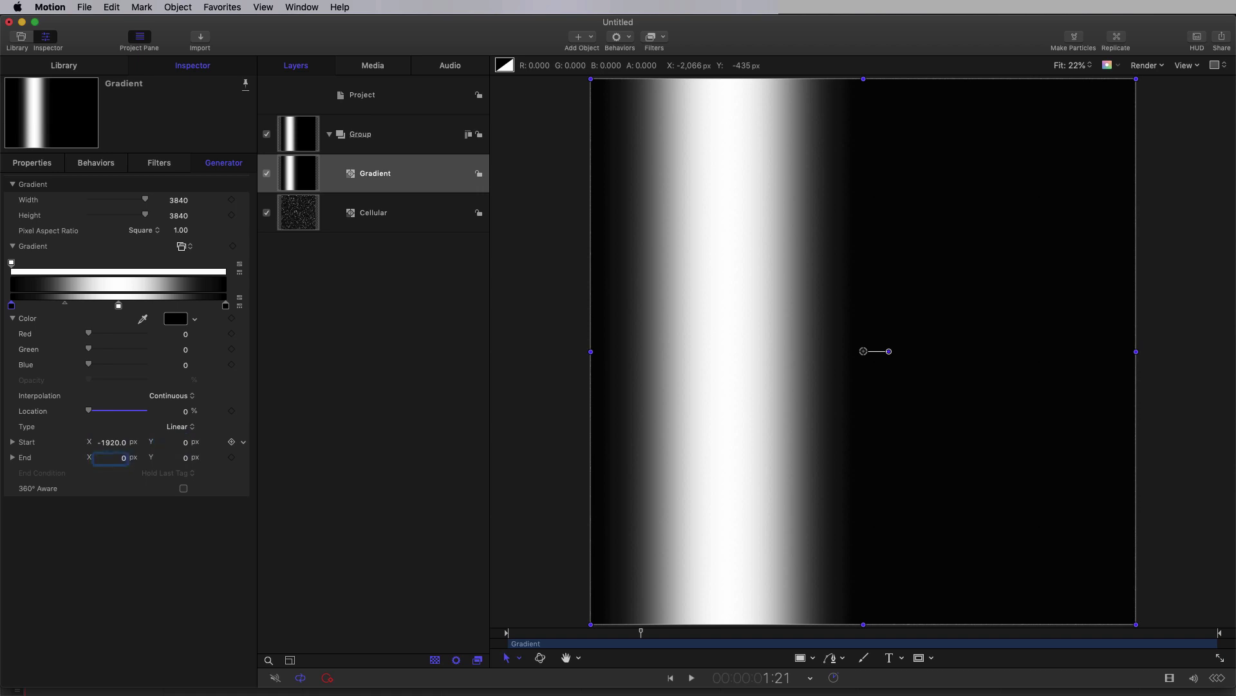
key("Return")
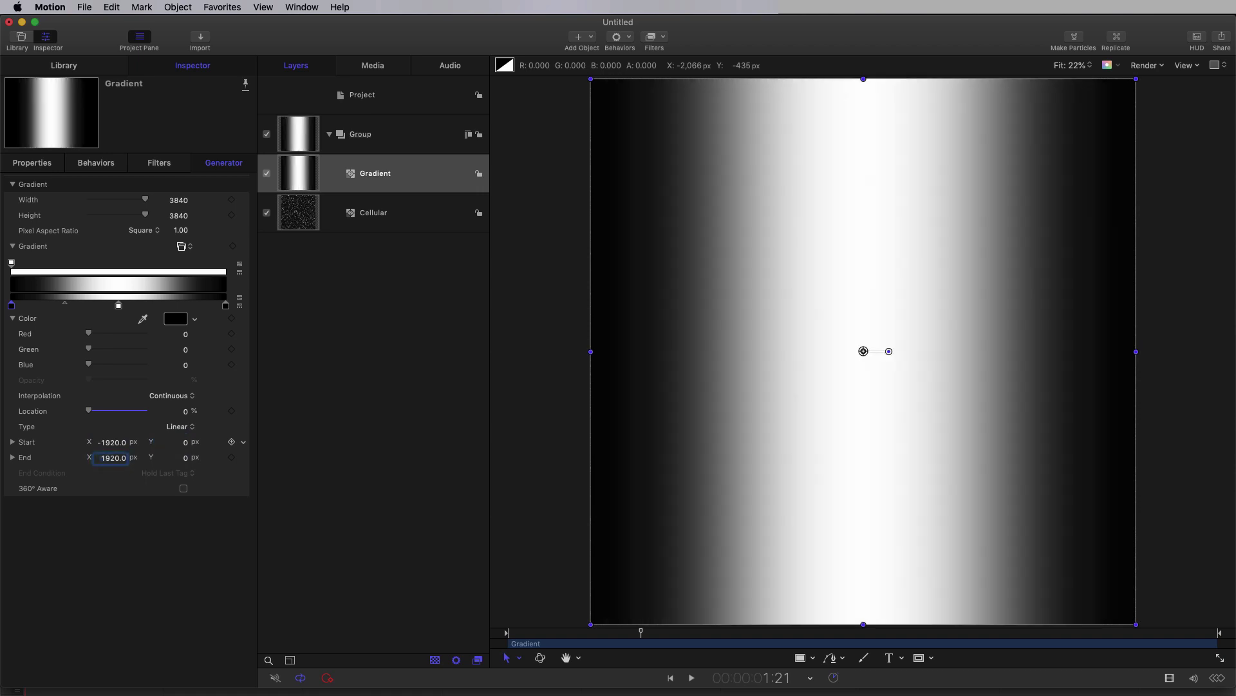
Add an image mask to the Gradient layer with Cellular as the mask source and Luminance as the source channel.
right_click(301, 173)
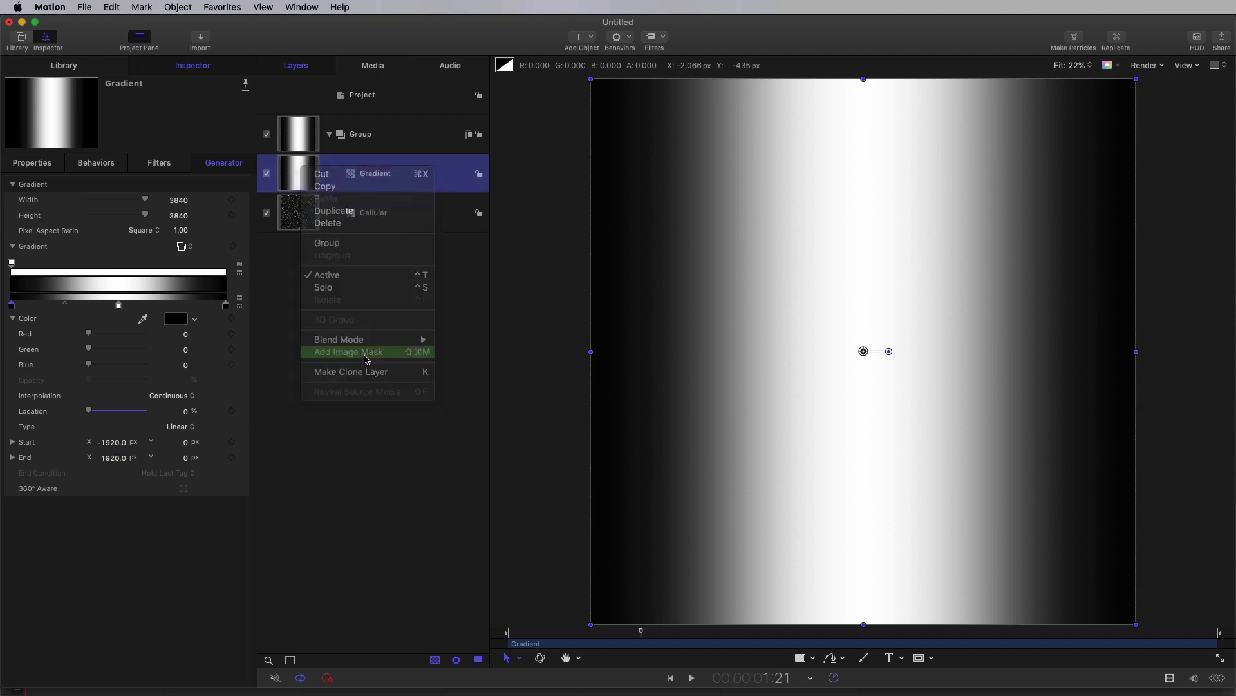
left_click(366, 353)
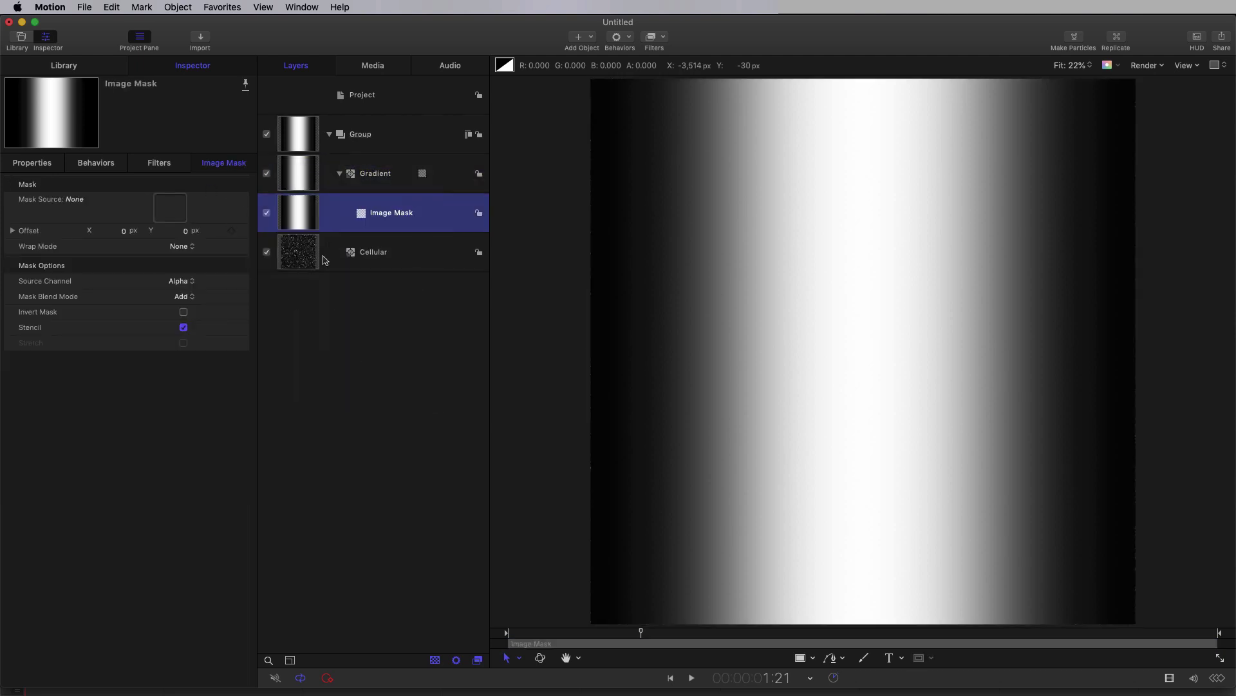
left_click_drag(325, 259, 170, 207)
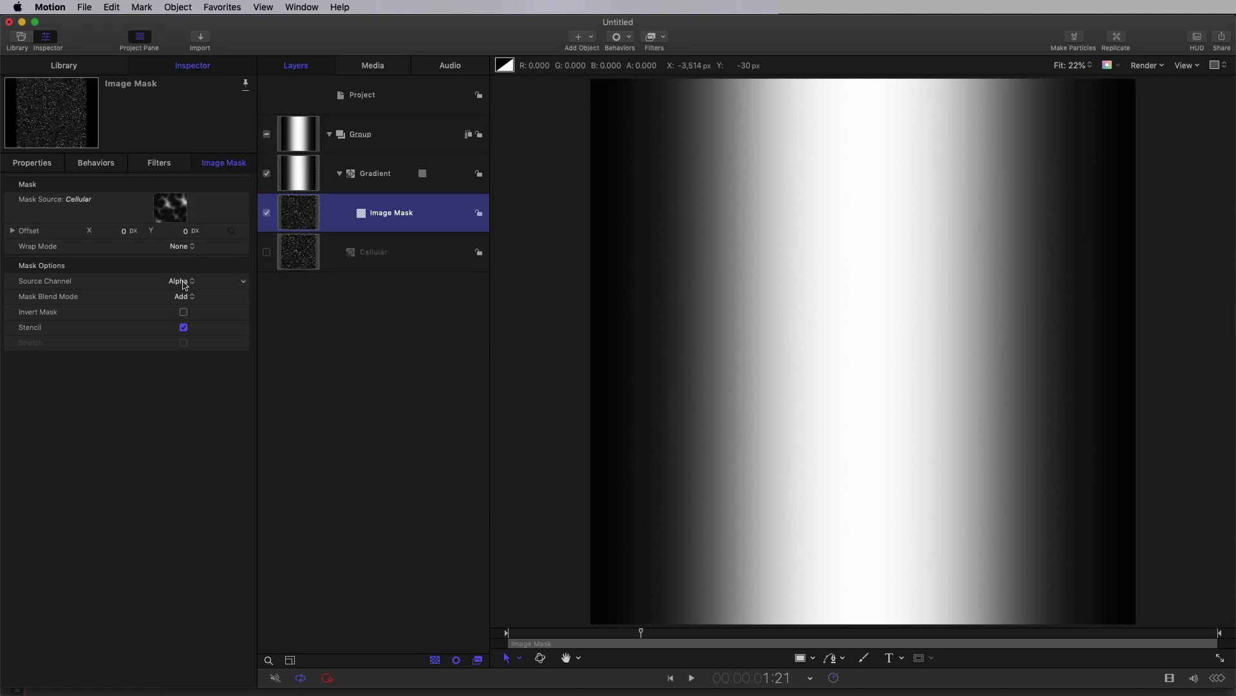
left_click(181, 281)
left_click(183, 294)
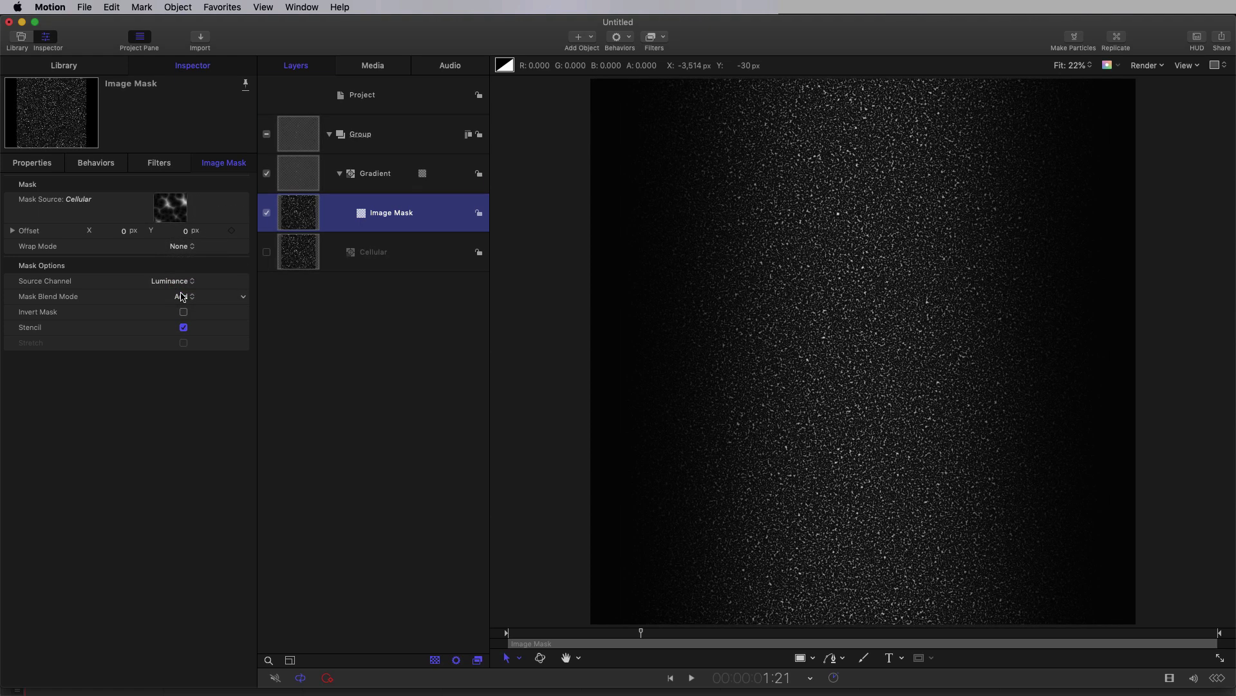
Set the Cellular layer's X scale alone to 500% and scrub through the timeline to check the stretched sparkles.
left_click(298, 247)
left_click(37, 166)
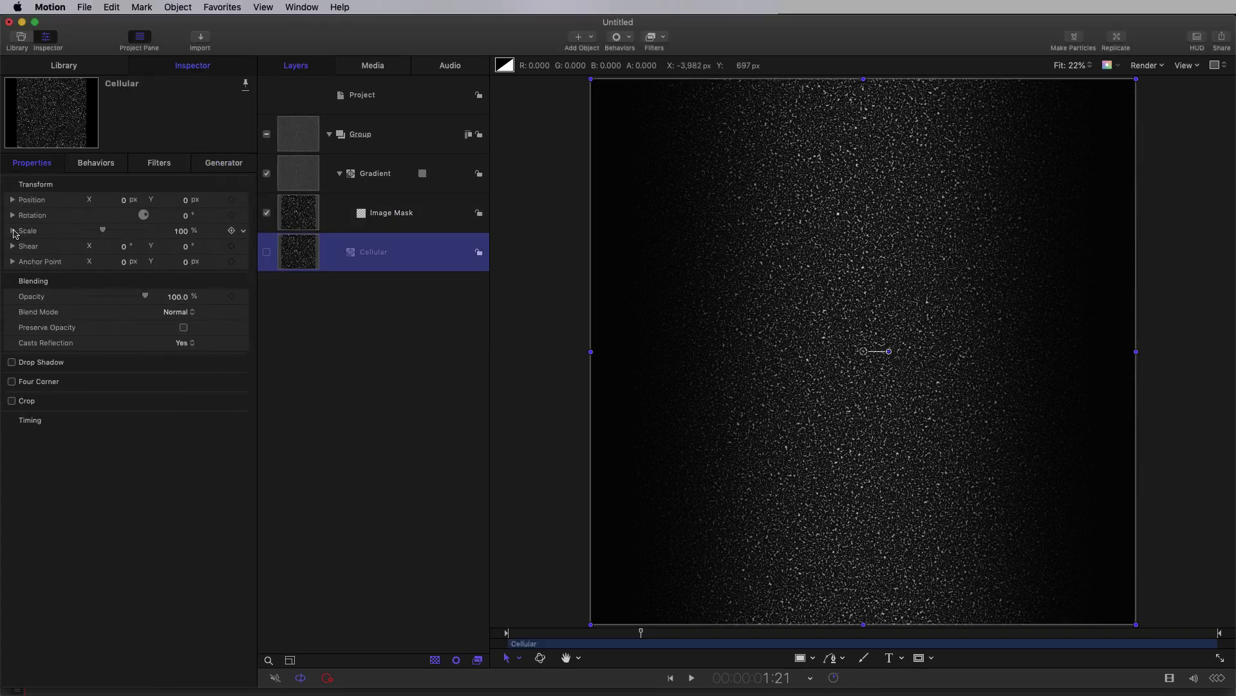
left_click(13, 230)
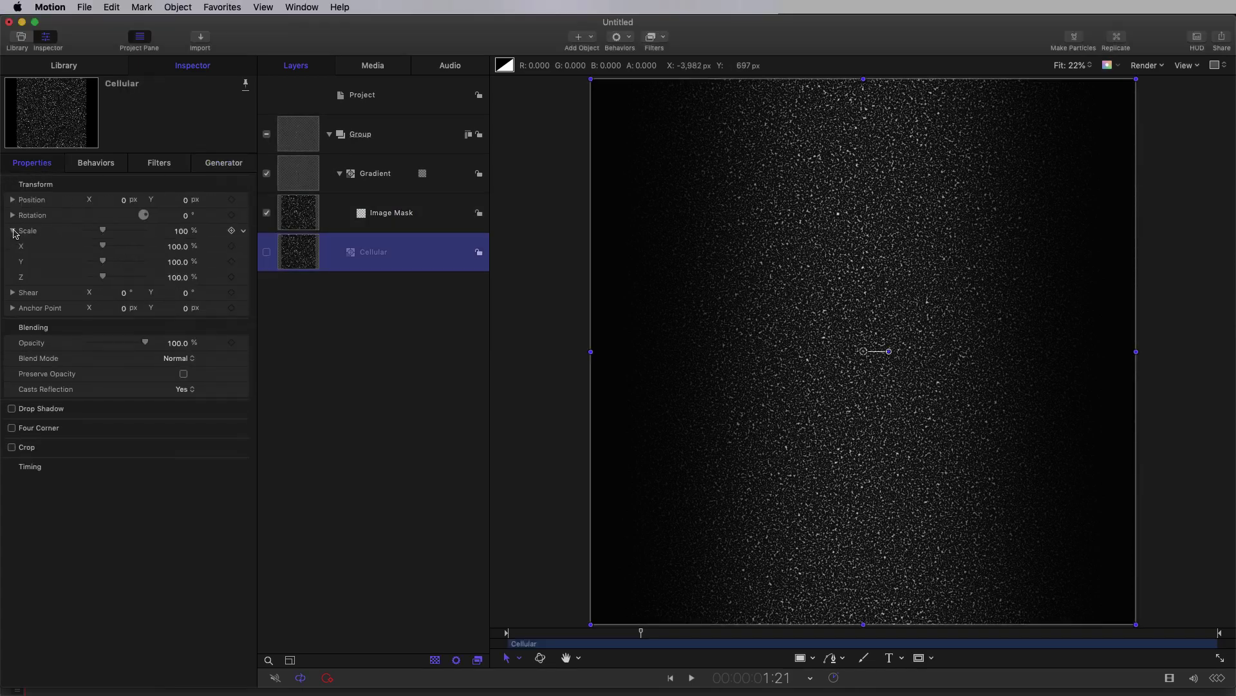
left_click(178, 250)
key("Up")
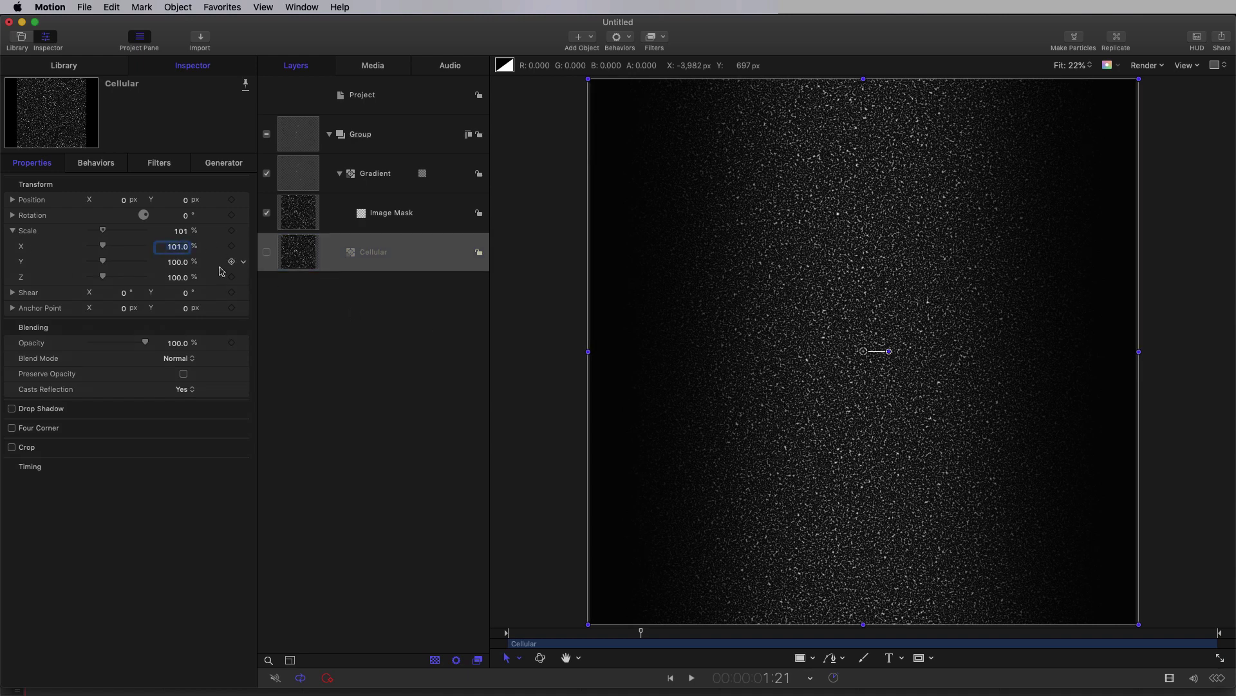
double_click(183, 249)
type("500")
key("Return")
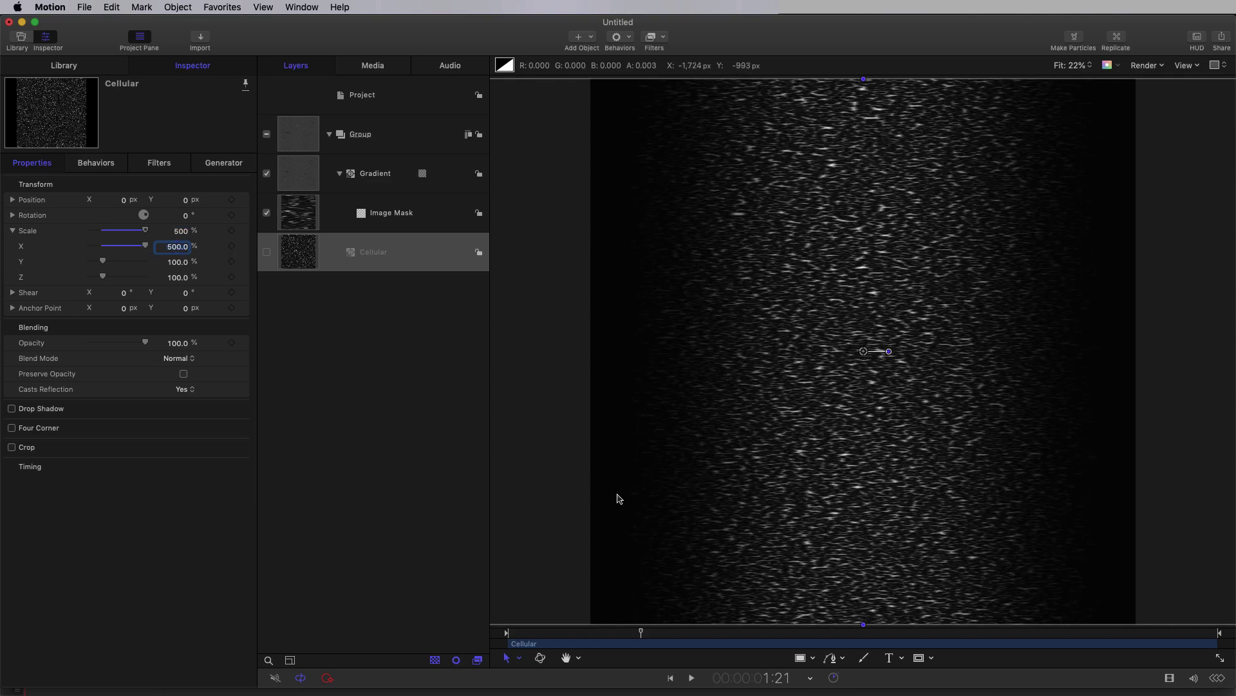
left_click_drag(641, 631, 839, 661)
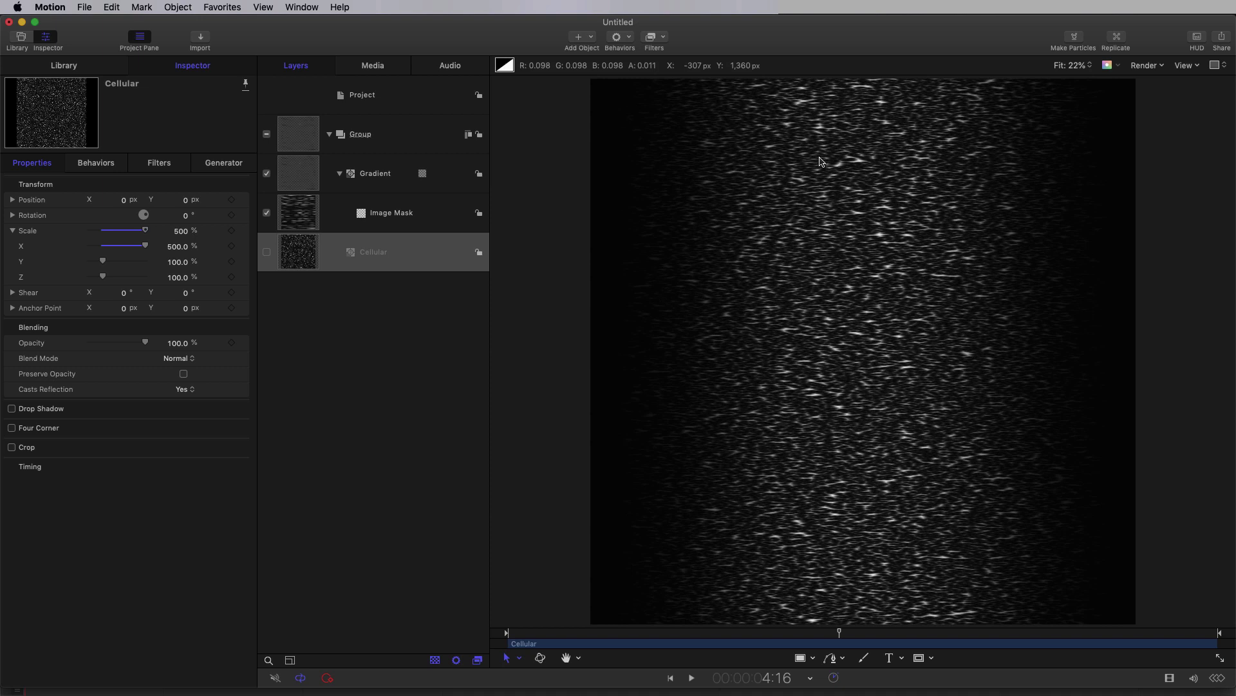
Apply the Glint filter to the Cellular layer and set its intensity to 2.65.
left_click(308, 266)
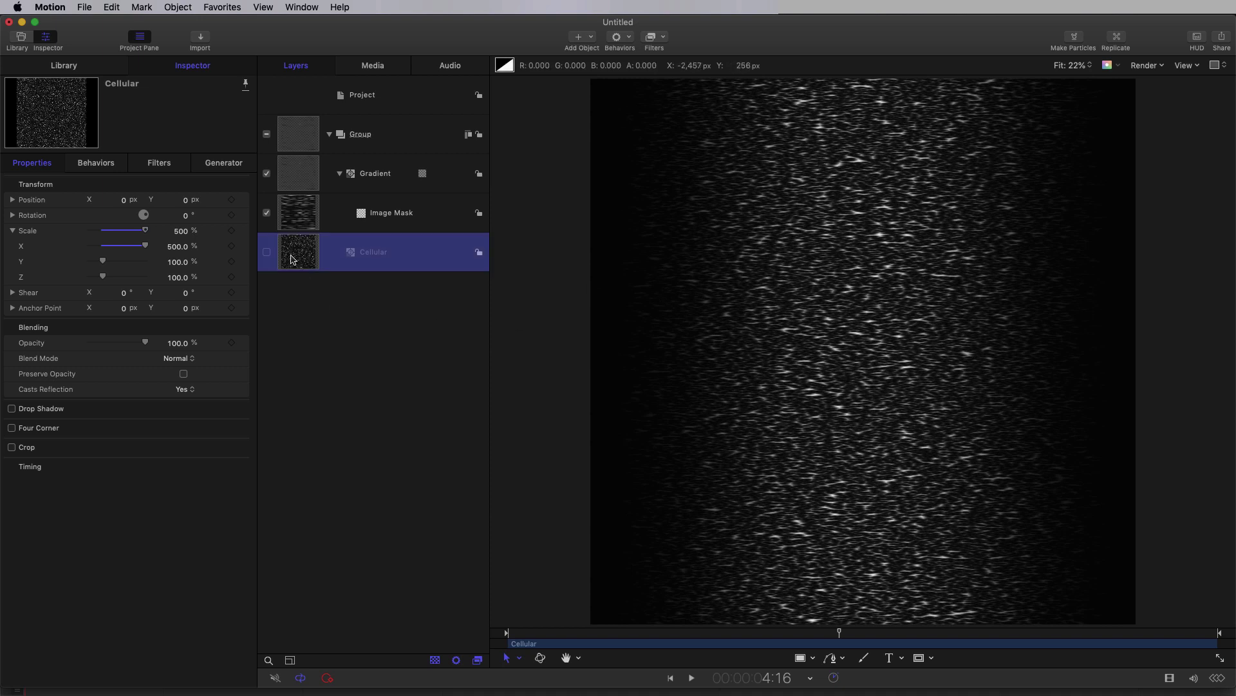
left_click(666, 37)
mouse_move(707, 210)
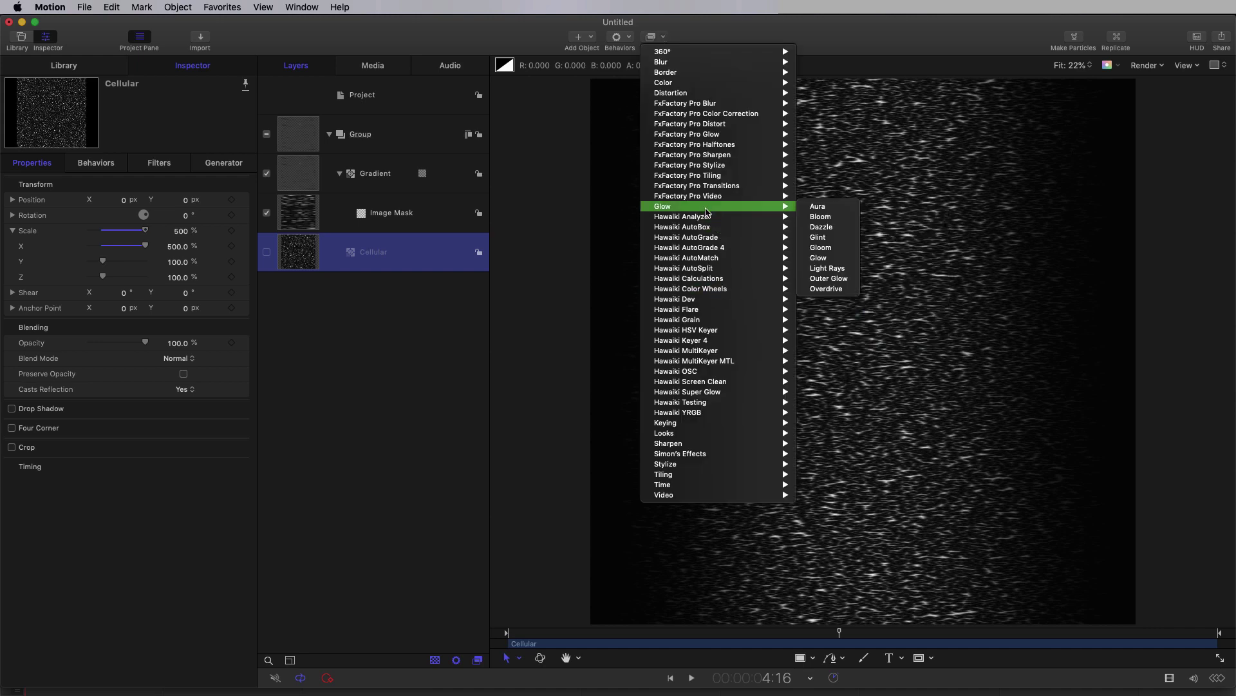
left_click(818, 237)
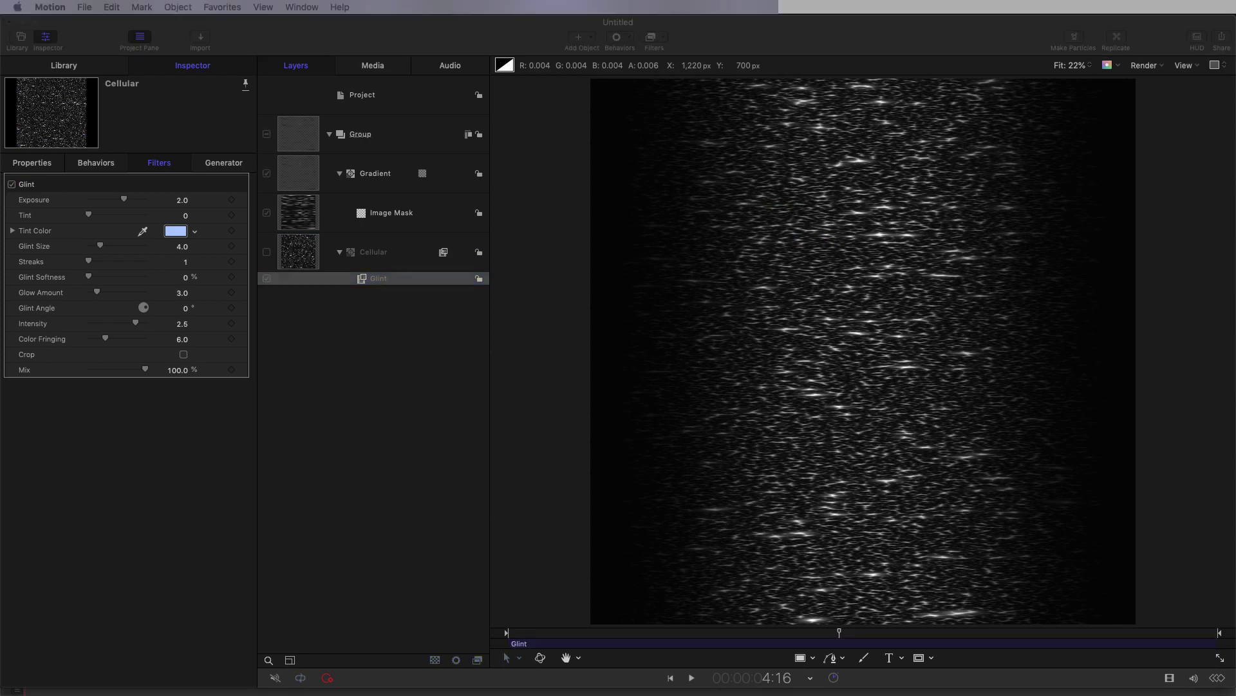
left_click(184, 325)
double_click(184, 325)
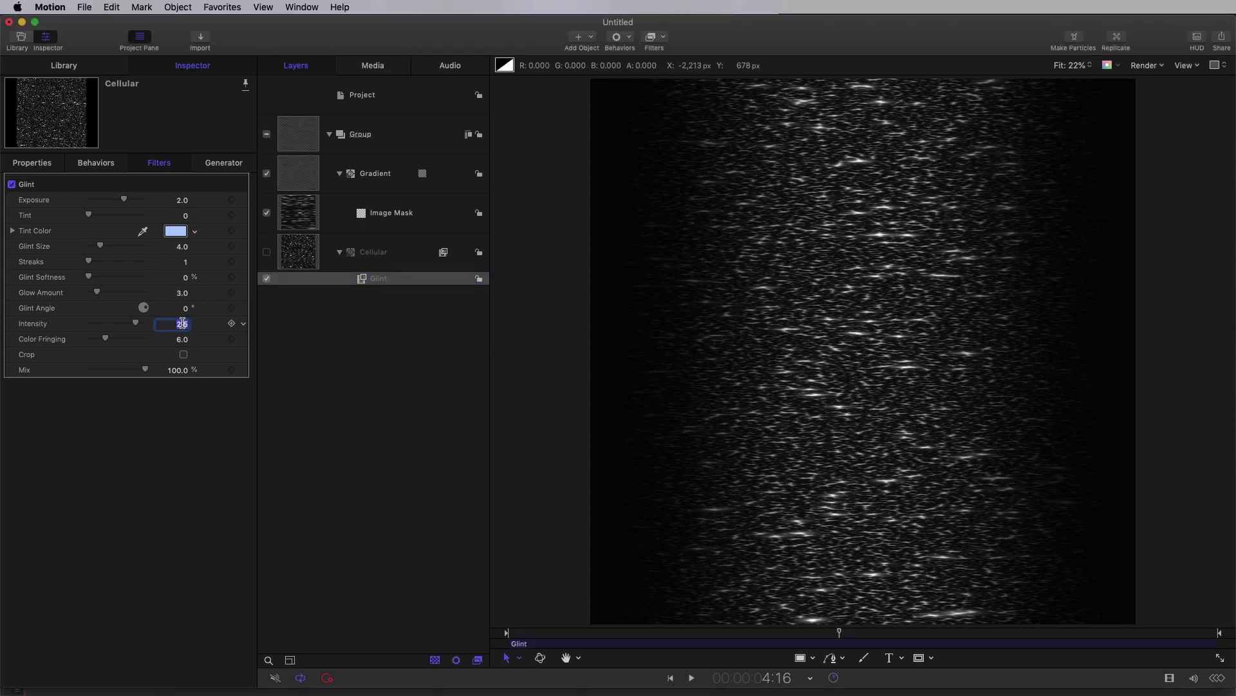
key("BackSpace")
key("Return")
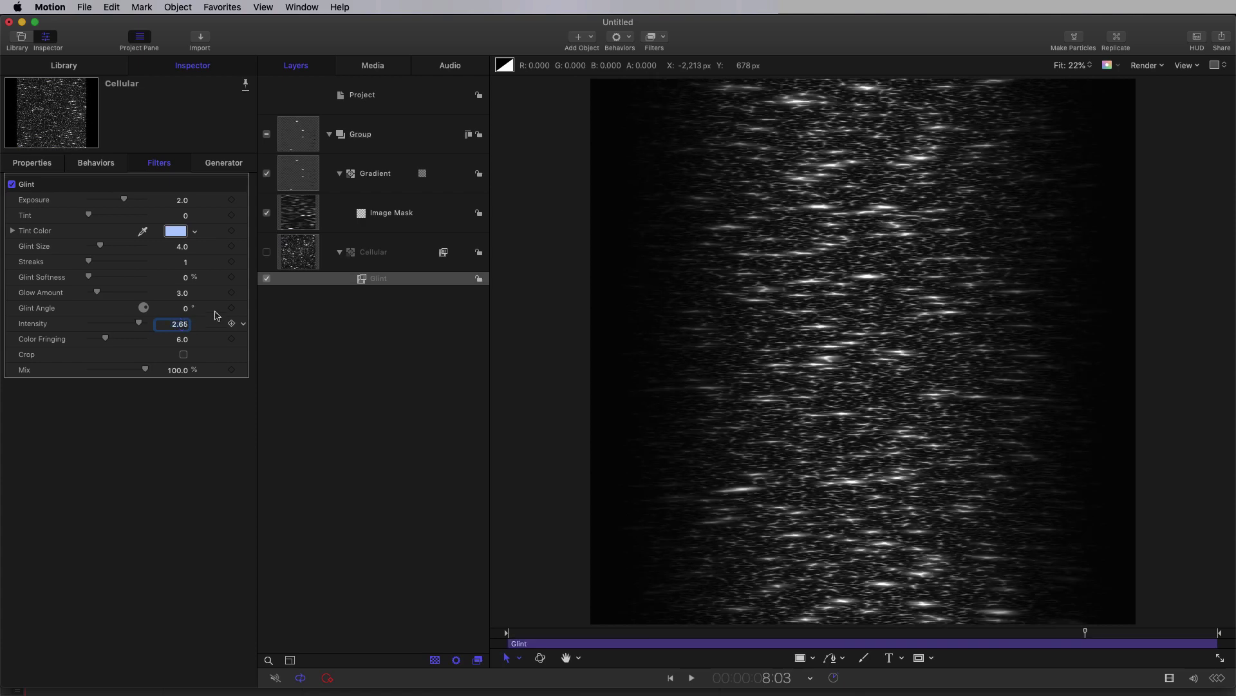
Draw a rectangle mask on the group over most of the canvas and set its size to 3840.
left_click(300, 134)
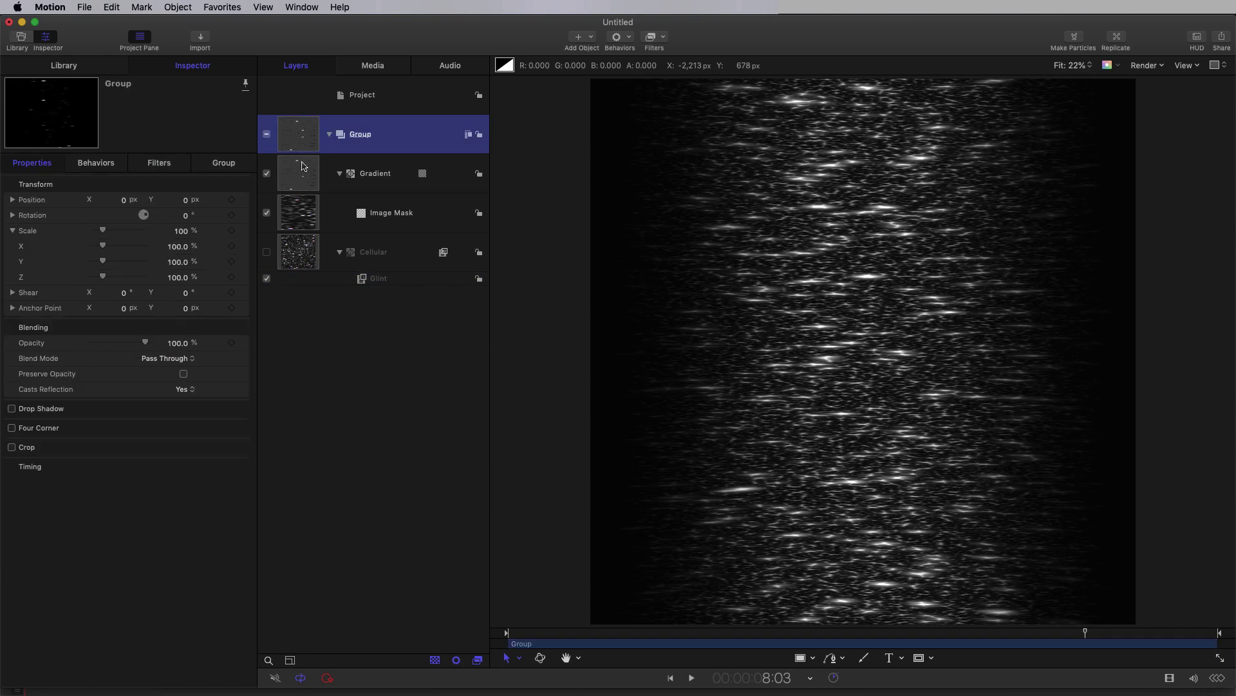
left_click(924, 663)
left_click(971, 674)
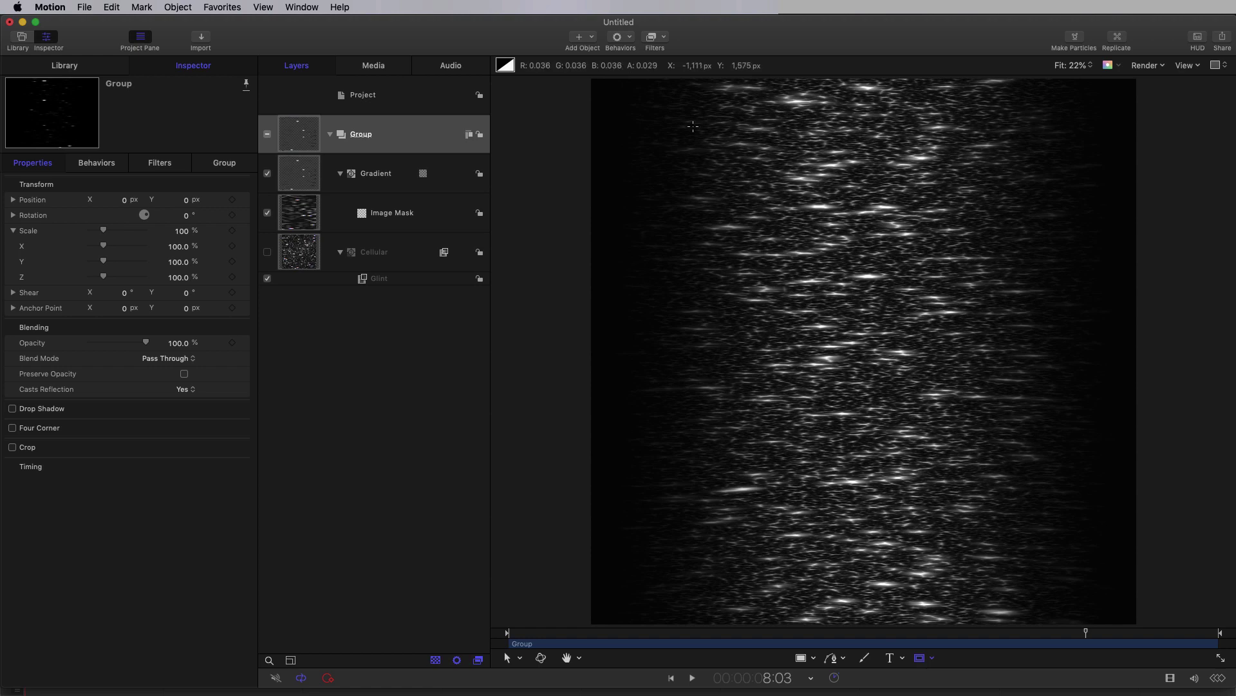
left_click_drag(645, 112, 1119, 601)
right_click(113, 177)
key("Escape")
left_click(224, 162)
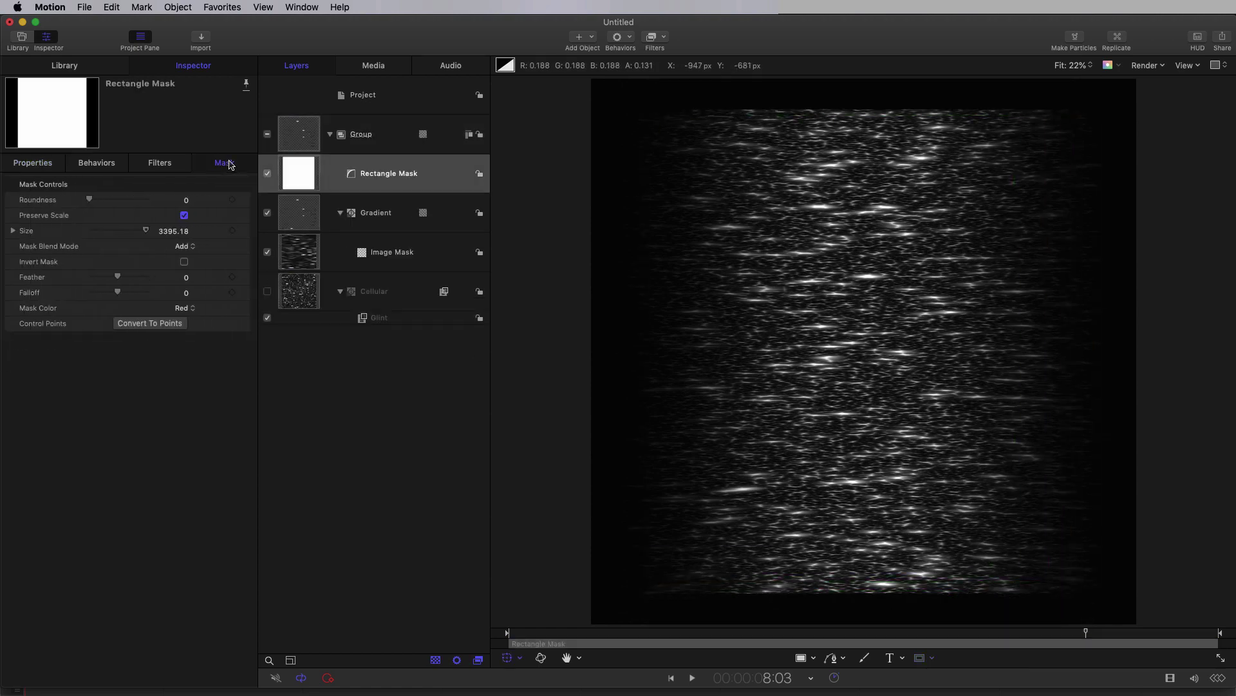
double_click(179, 232)
type("3840")
key("Return")
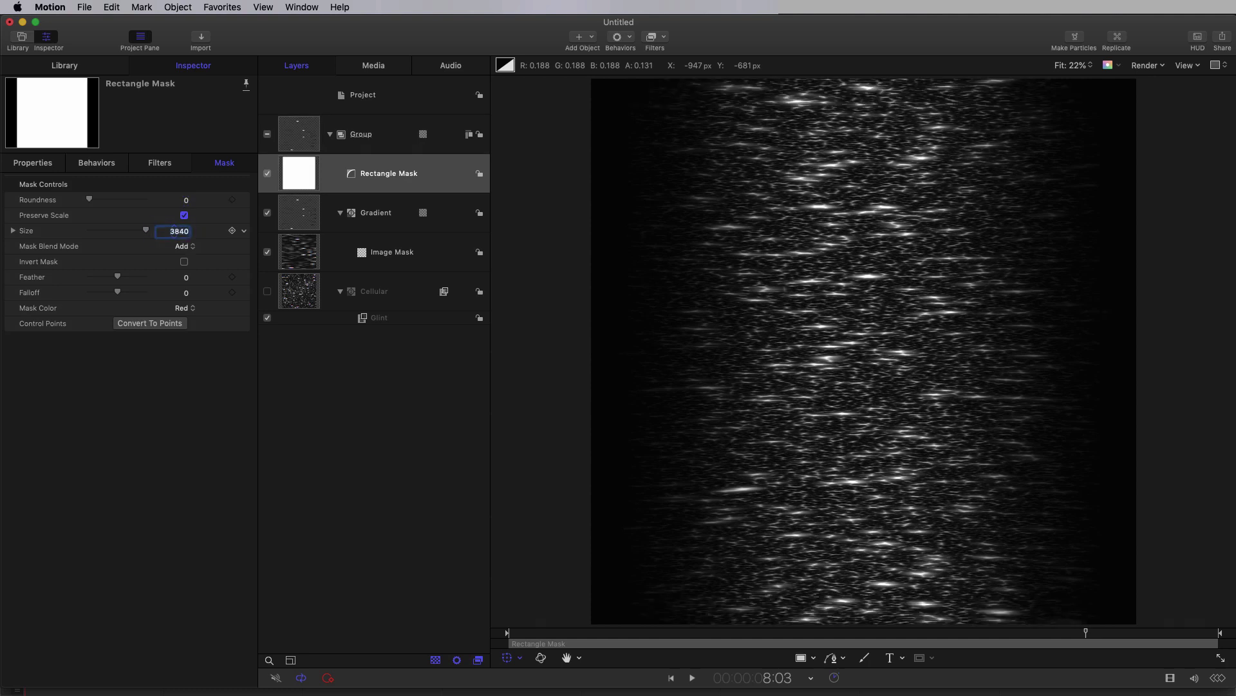
Set the rectangle mask to Subtract blend mode, invert it and give it a feather of -320.
left_click(184, 247)
left_click(184, 257)
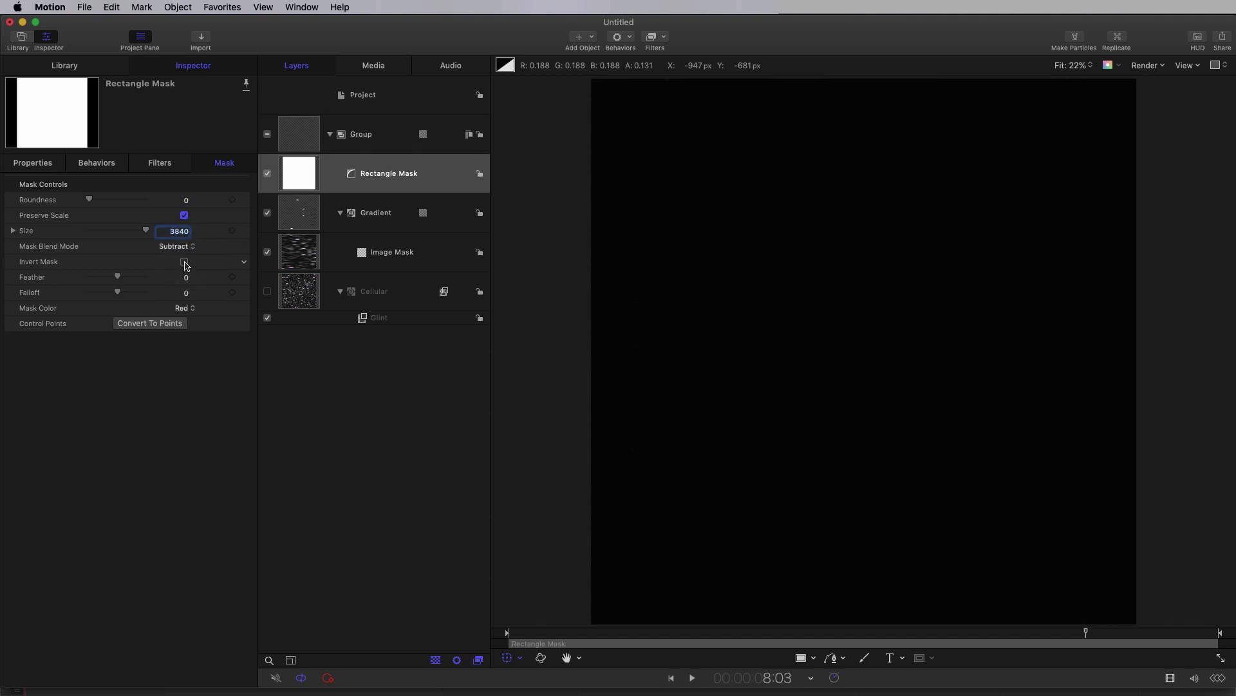
left_click(184, 262)
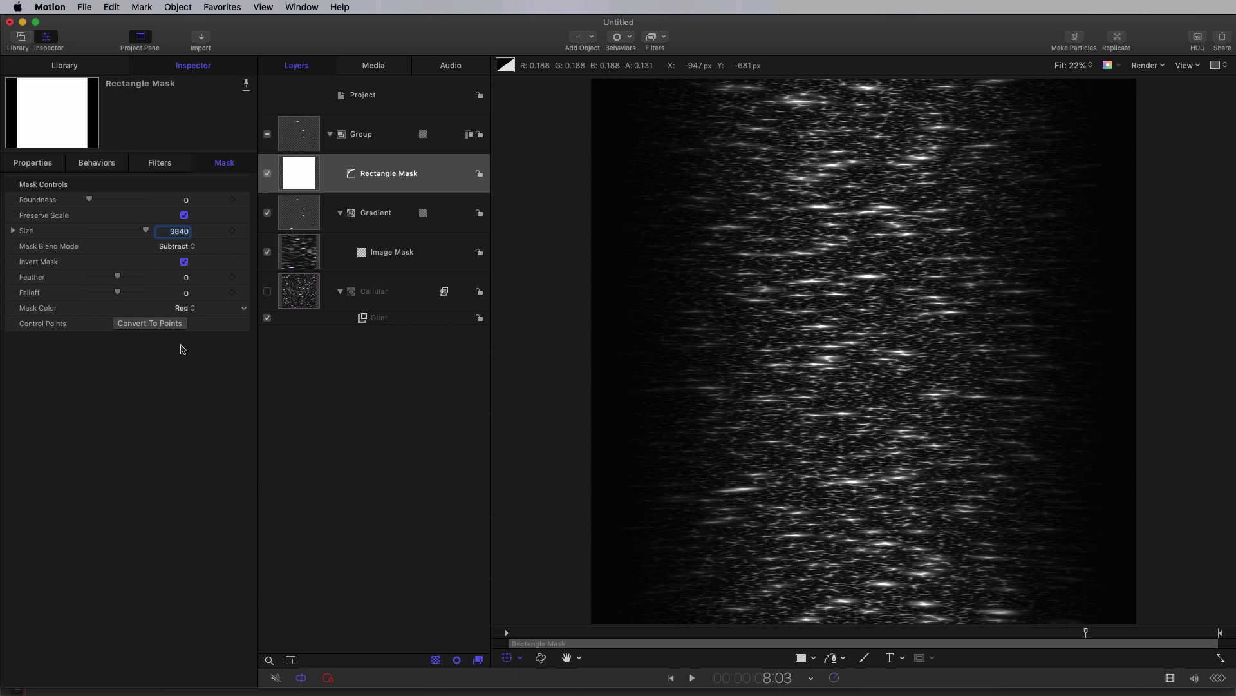
double_click(186, 277)
type("-320")
key("Return")
Play and scrub through the animation from its beginning to examine how the sparkles develop.
key("Home")
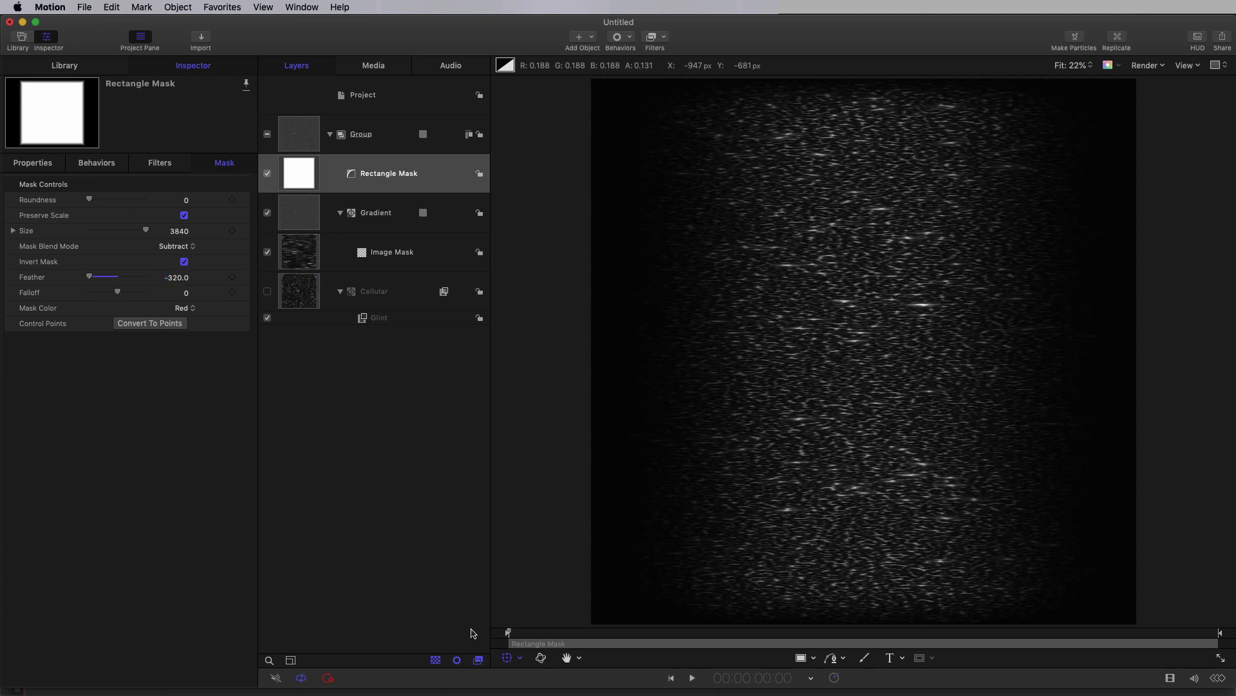
left_click_drag(509, 633, 582, 646)
key("space")
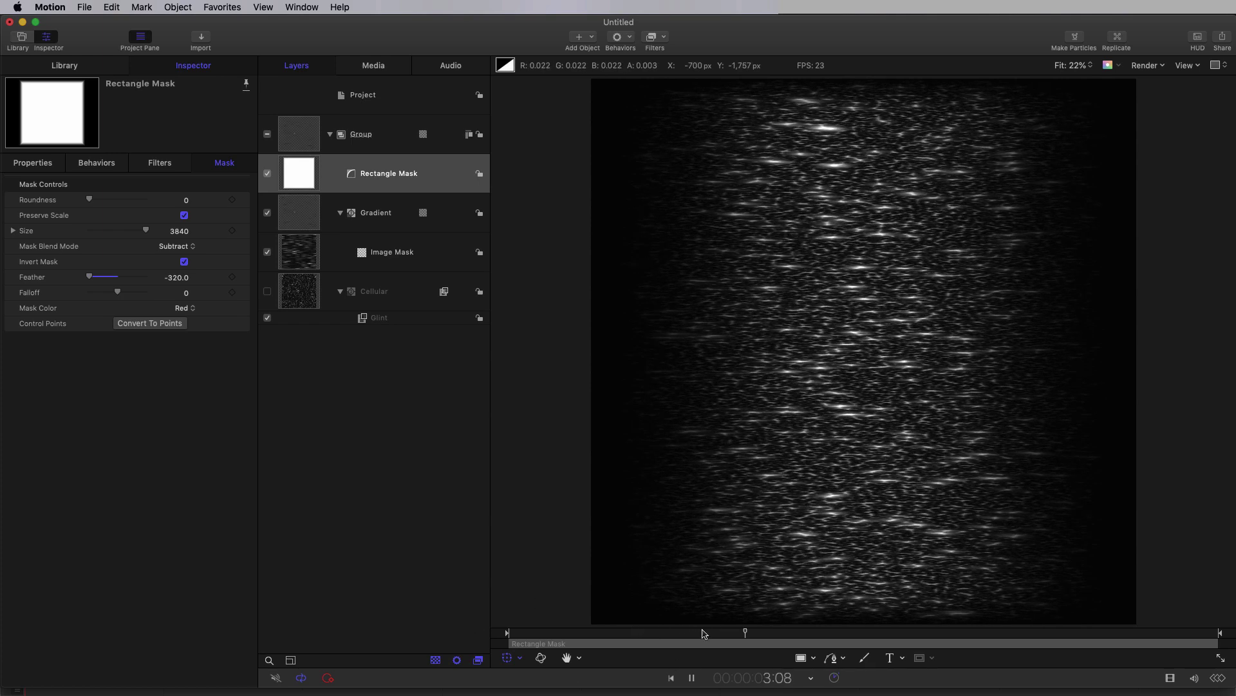
left_click_drag(698, 631, 650, 642)
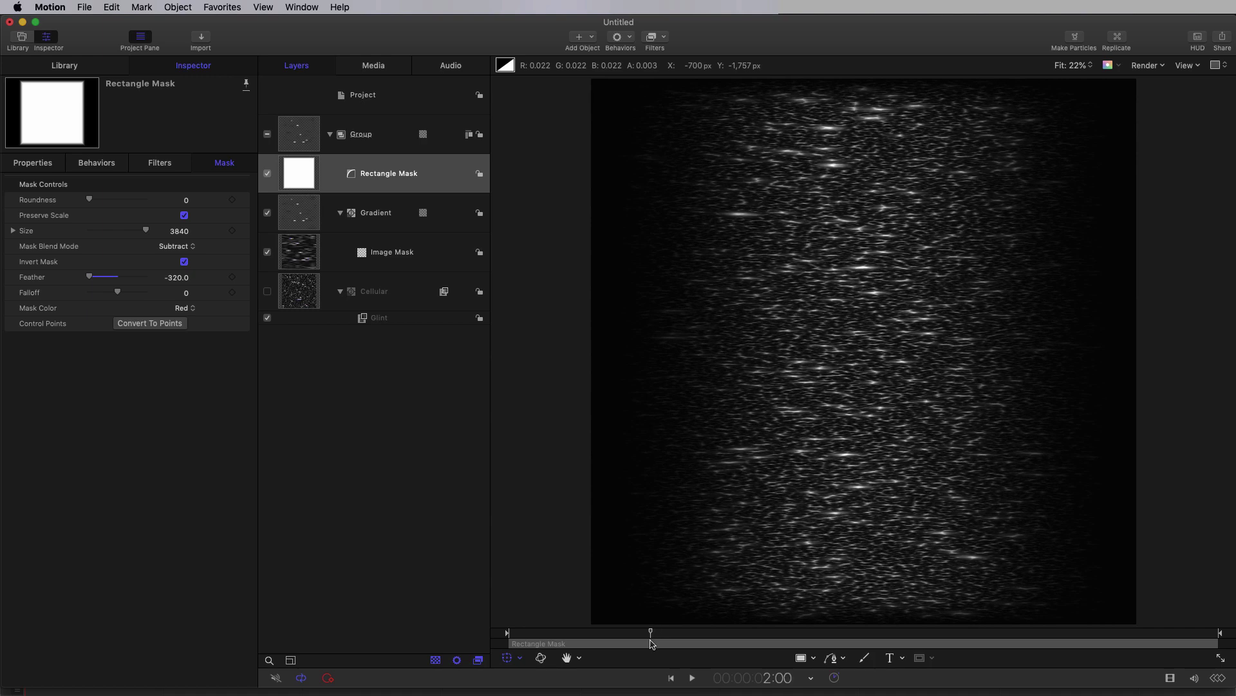
Display the project duration instead of the current time and set it to 12 seconds (12:00).
left_click(836, 679)
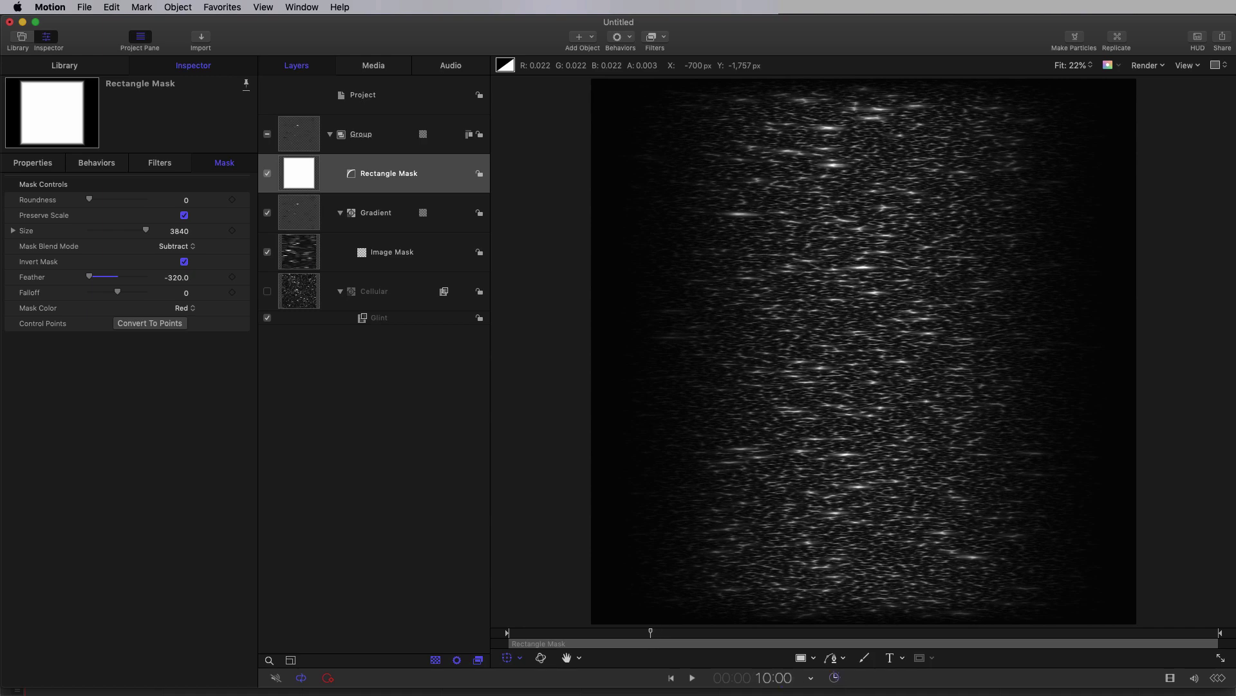
left_click(778, 678)
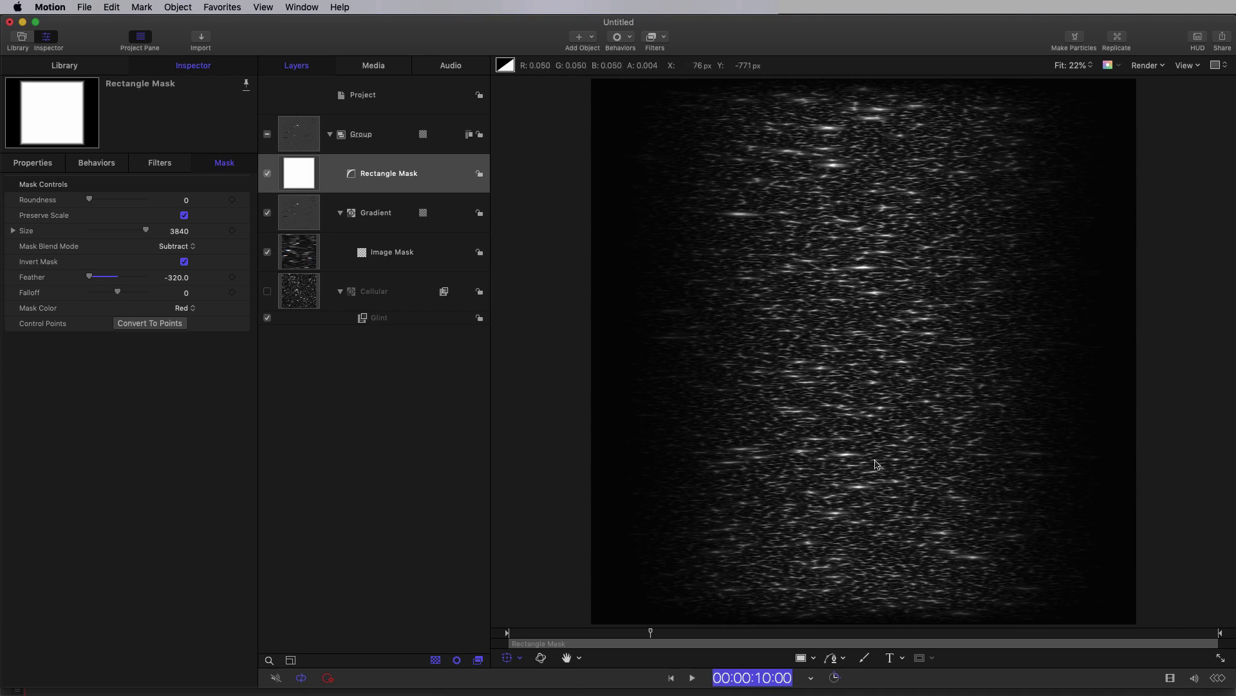
type("1200")
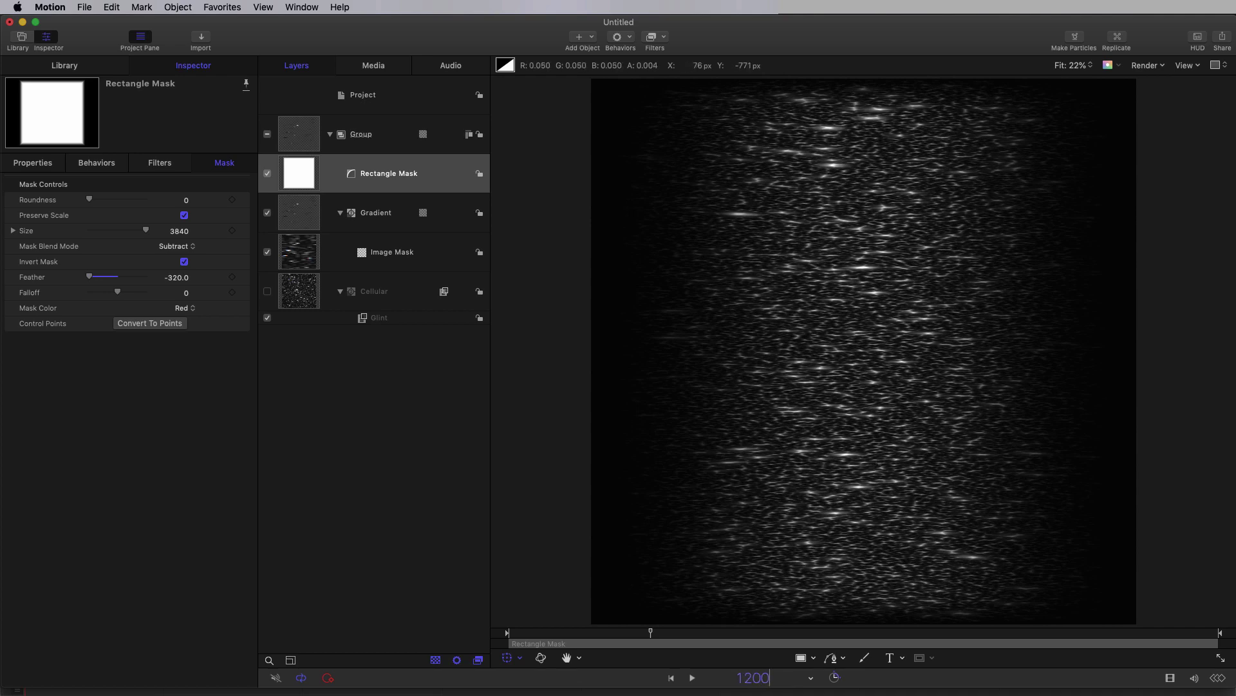
key("Return")
Move the playhead to 2 seconds (2:00) and mark the start of the play range there.
left_click(361, 134)
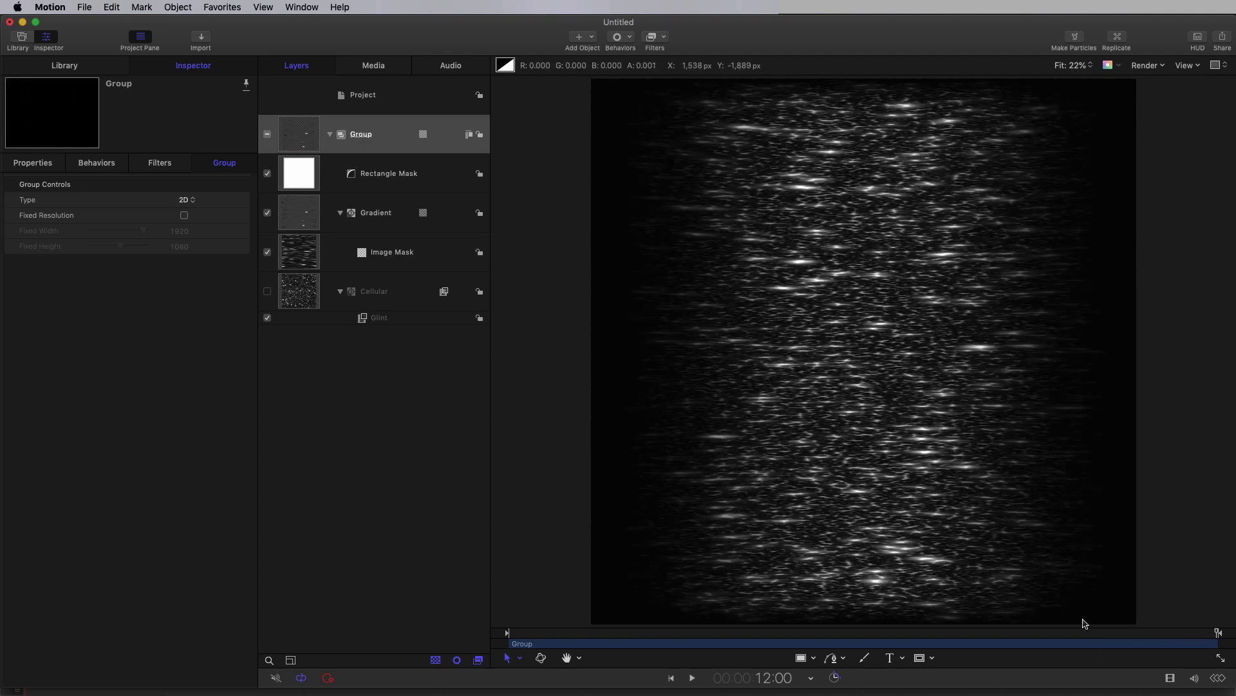
left_click(781, 678)
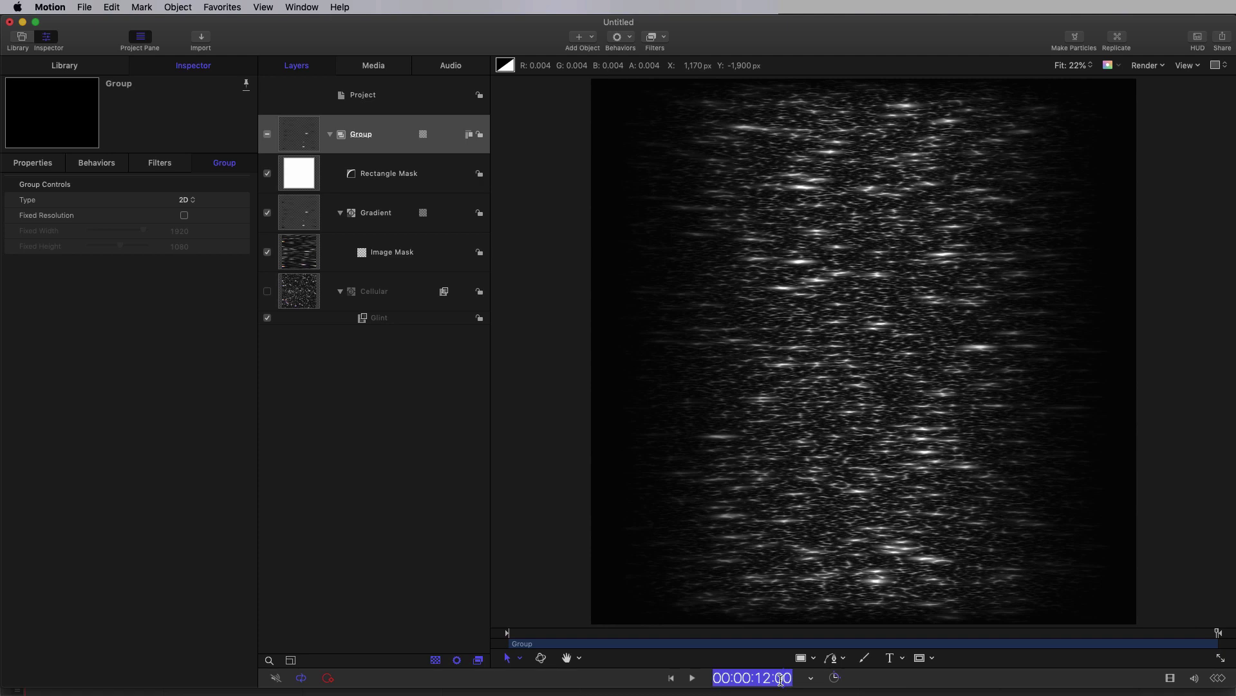
left_click_drag(764, 677, 716, 677)
type("200")
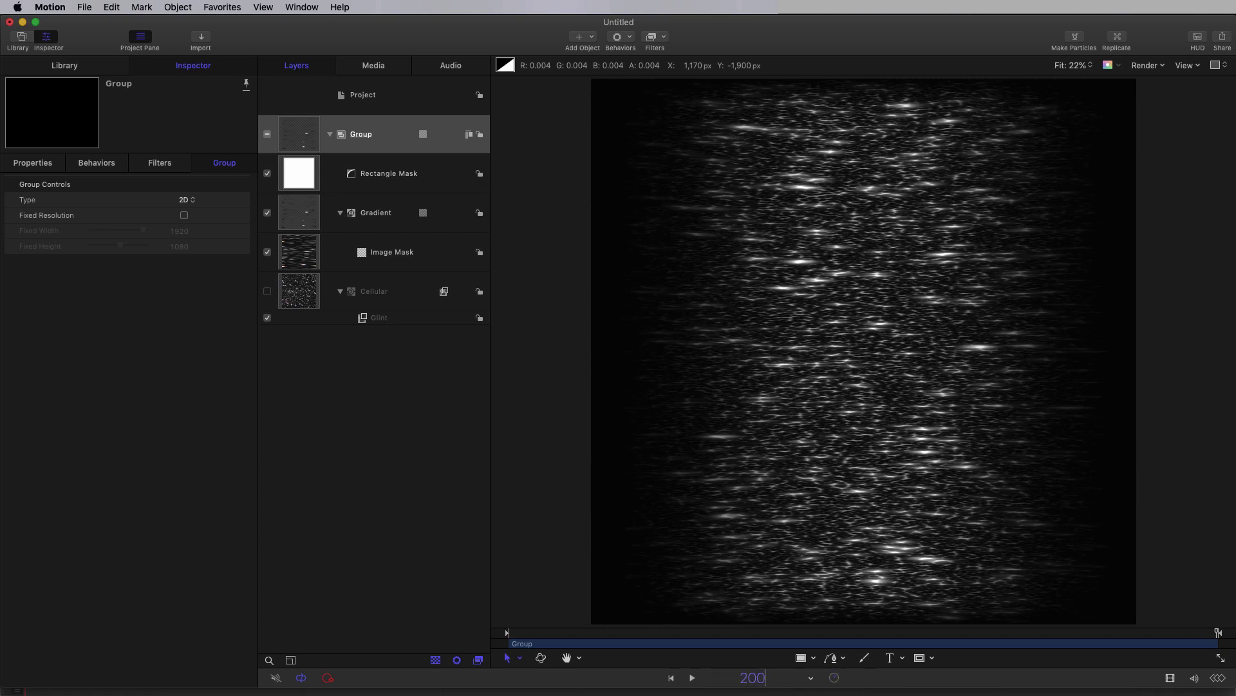
key("Return")
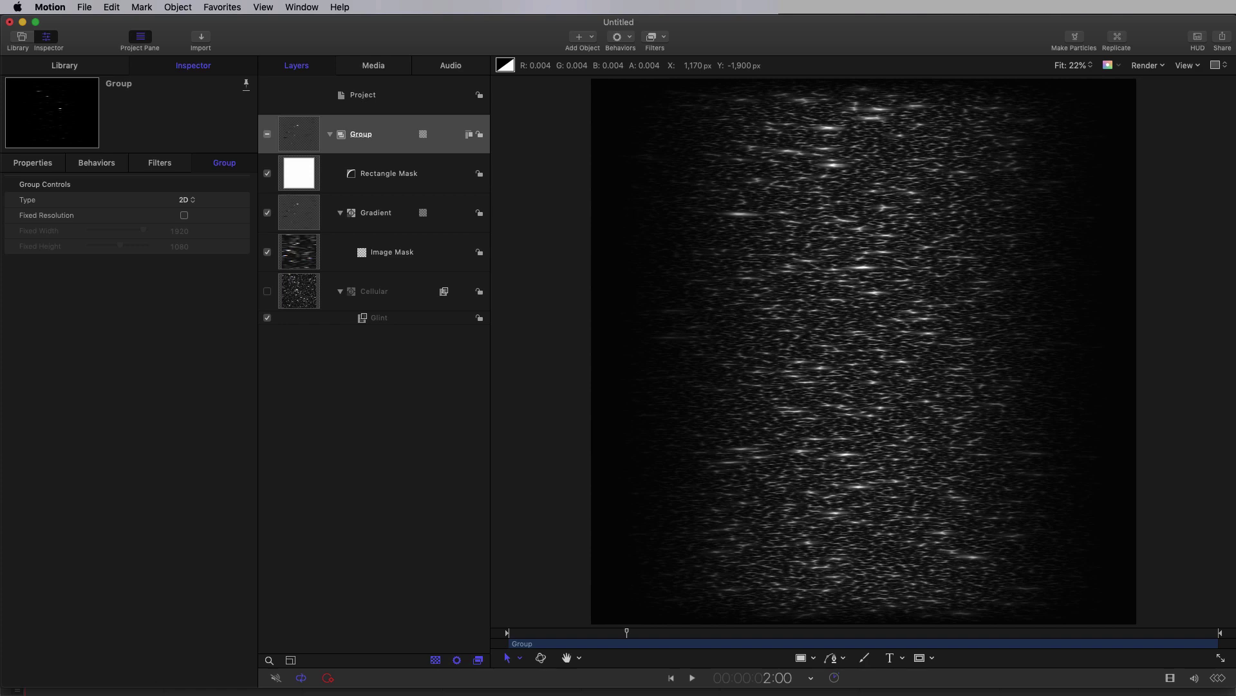
key("alt+super+i")
left_click(138, 6)
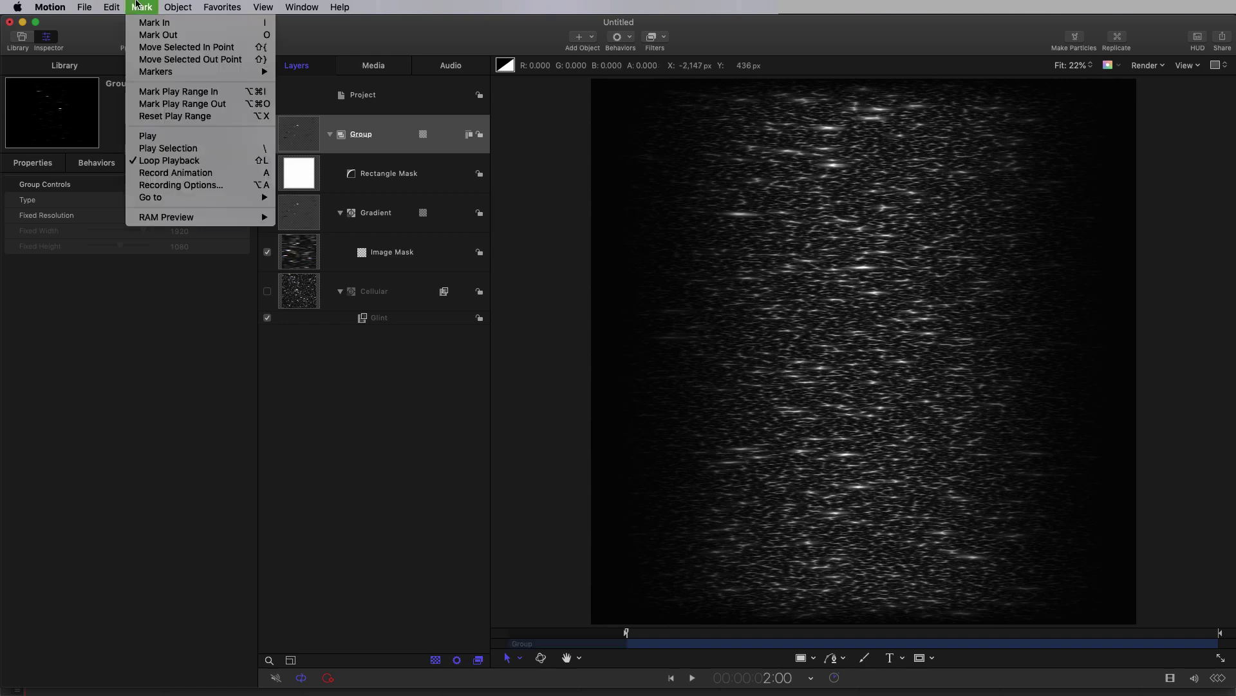
left_click(239, 98)
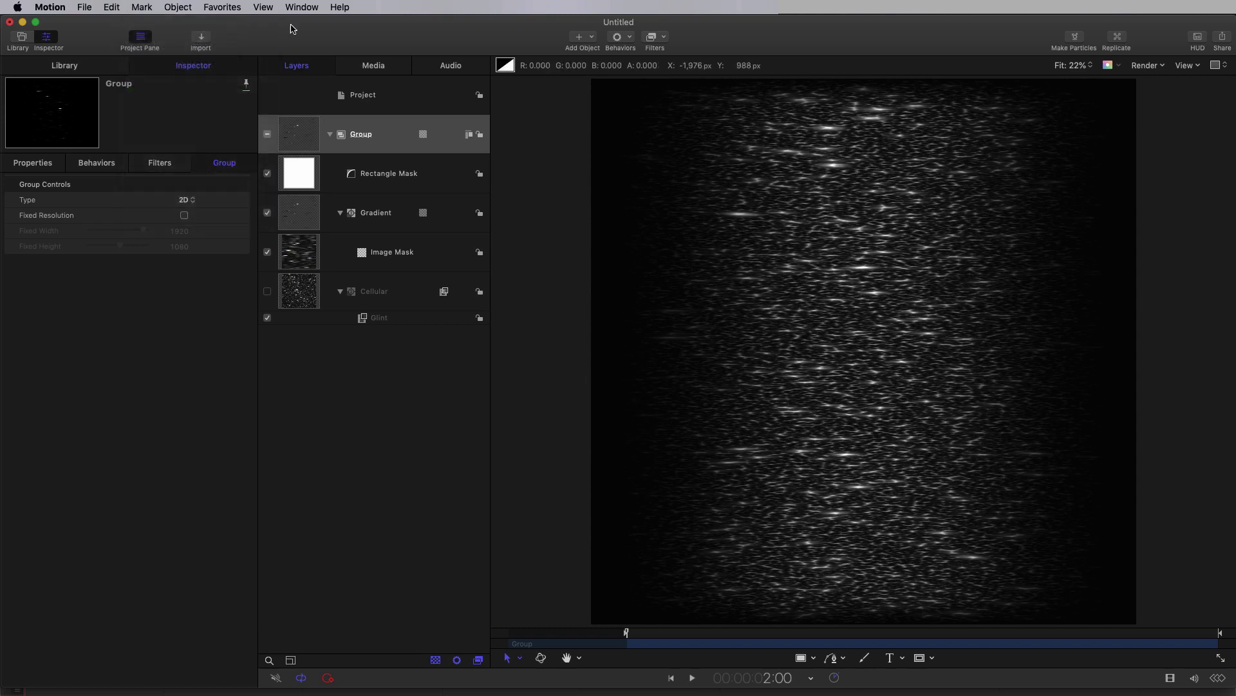
Save the project as Ripples.motn in the Elements folder.
left_click(85, 7)
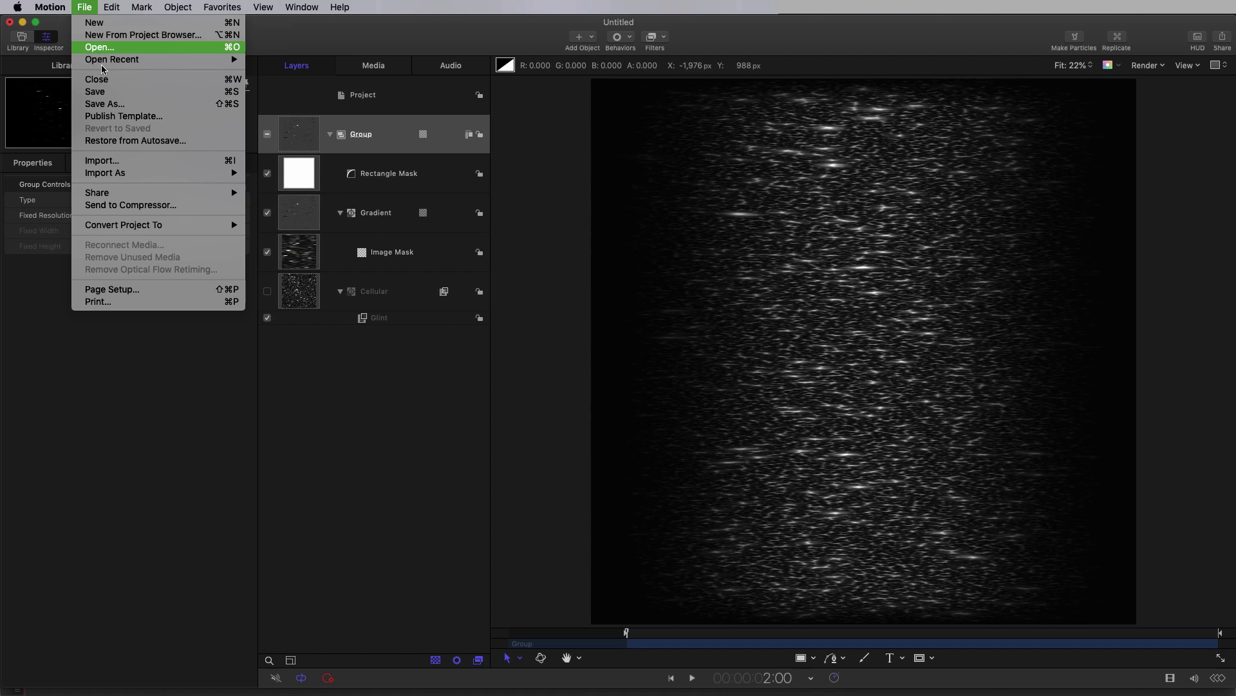
left_click(110, 107)
type("Ripples.motn")
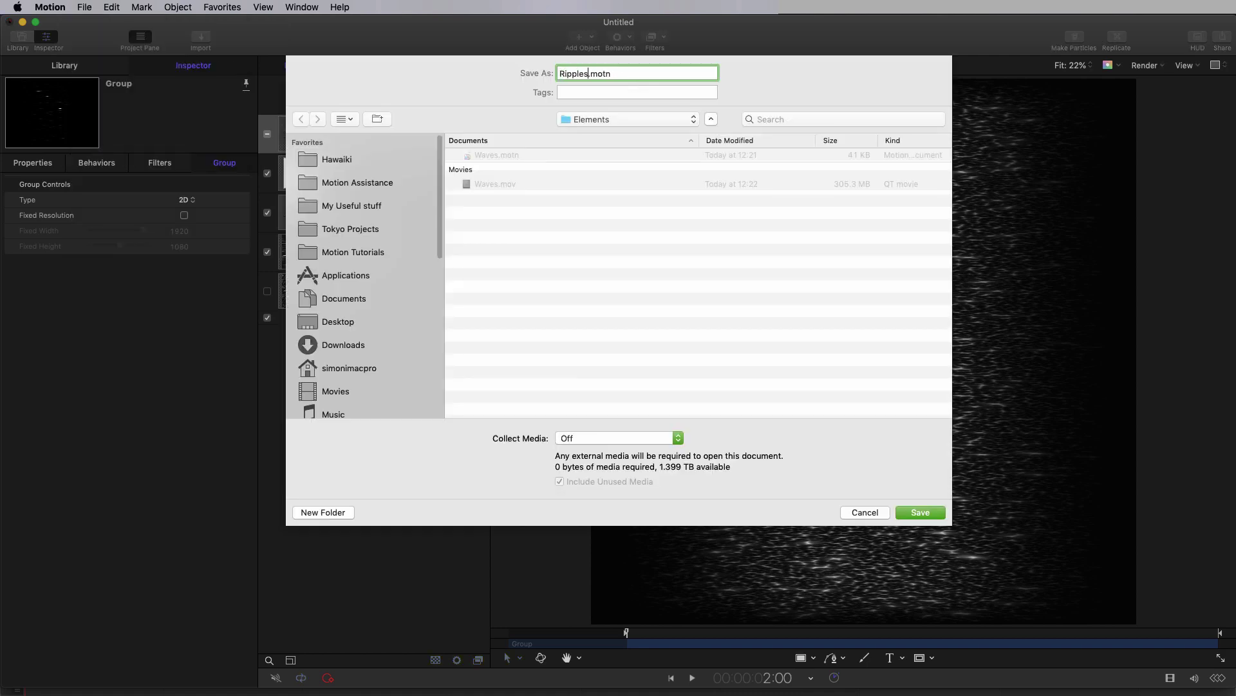
key("Return")
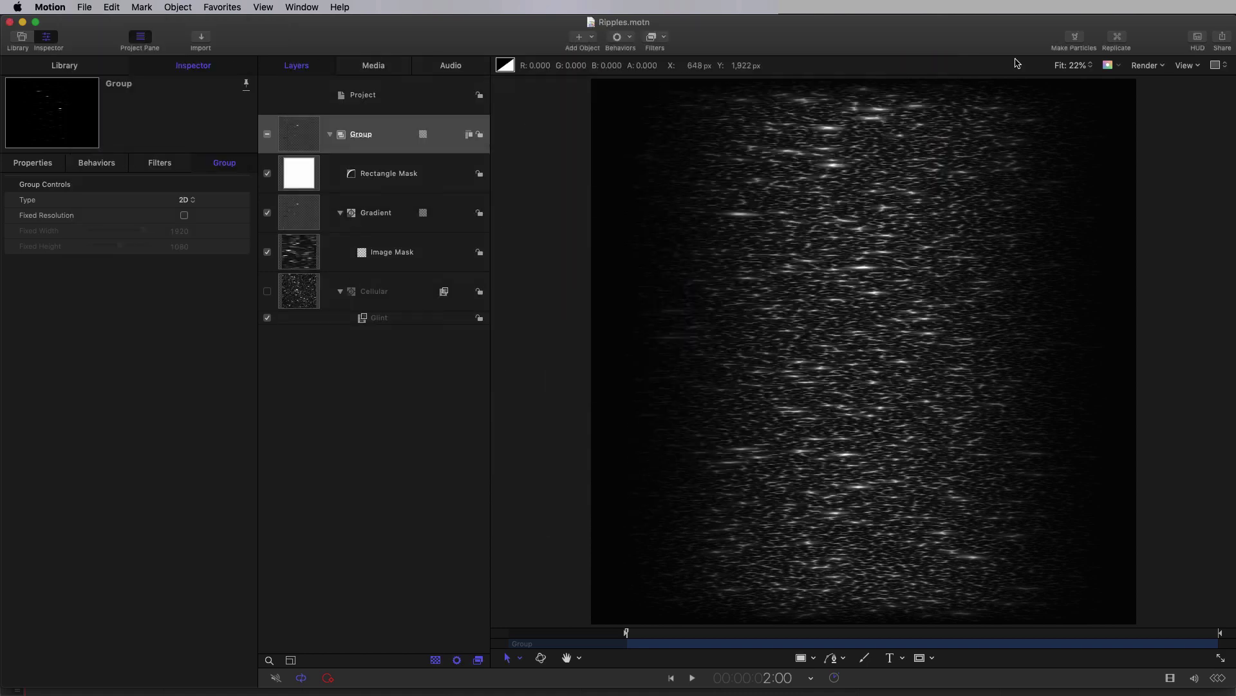
Export the project as a movie, limiting the duration to the play range instead of the entire project.
left_click(1223, 38)
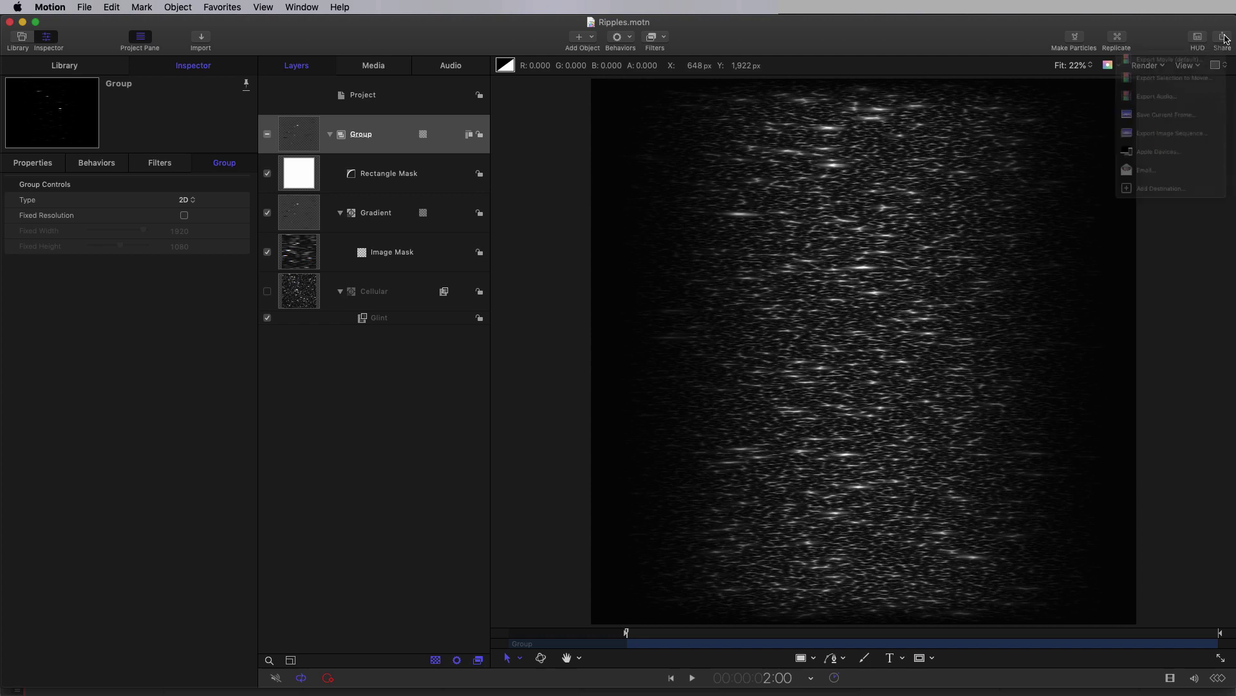
left_click(1185, 59)
left_click(611, 156)
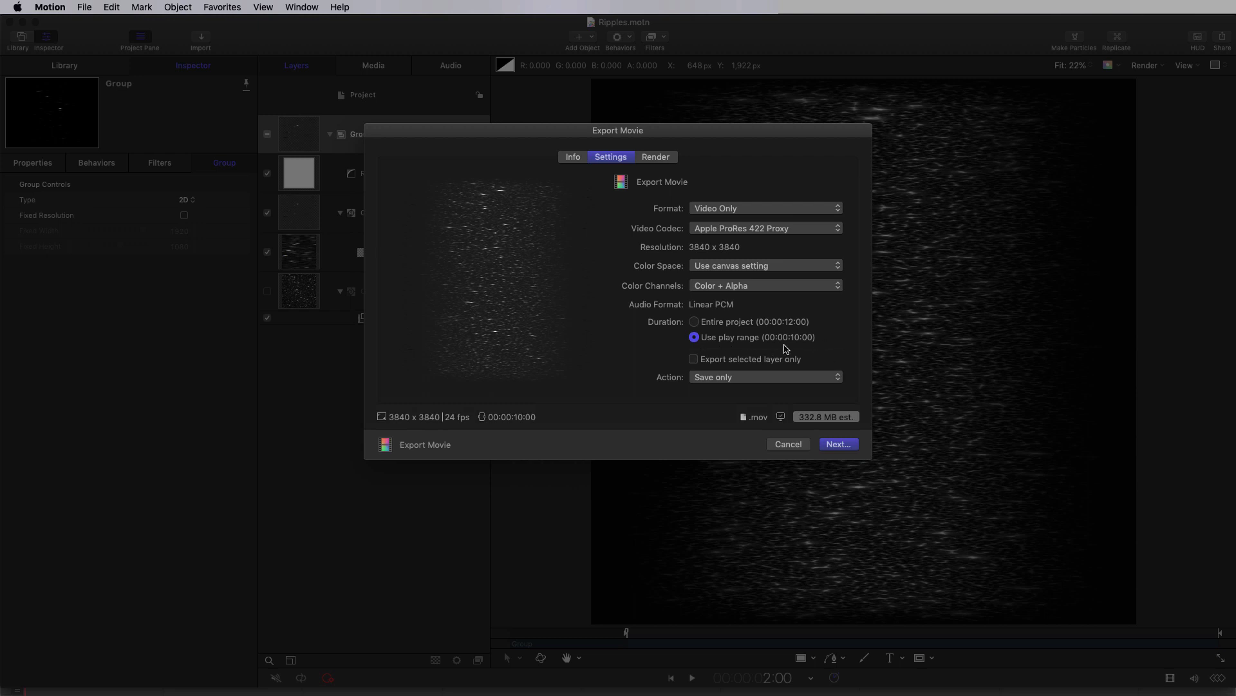
left_click(696, 322)
left_click(694, 338)
left_click(840, 444)
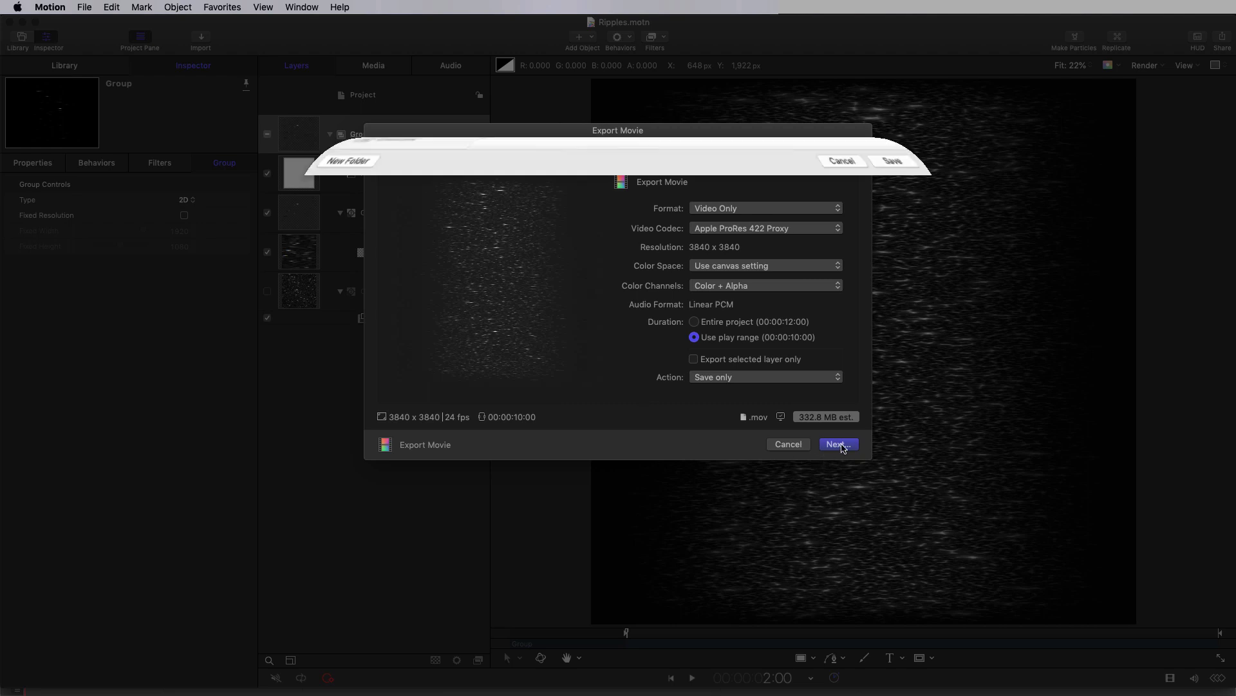
left_click(929, 600)
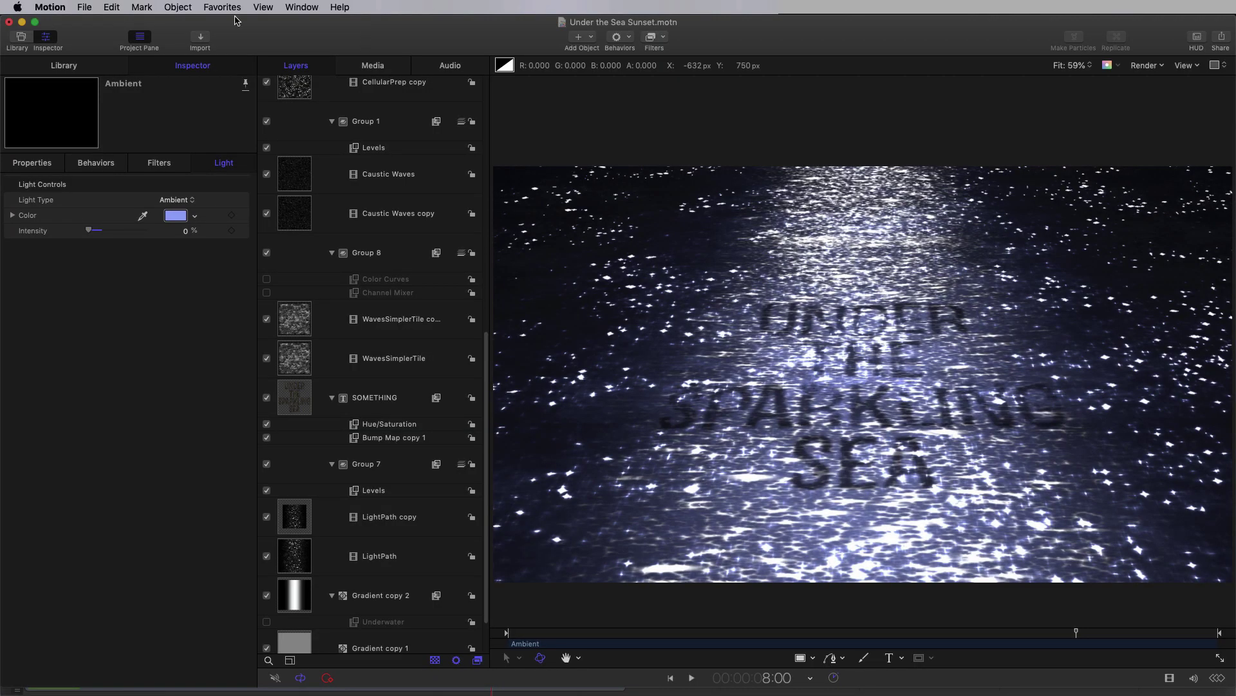
Create a new project and set its width and height to 3840.
left_click(84, 7)
key("Return")
key("Return")
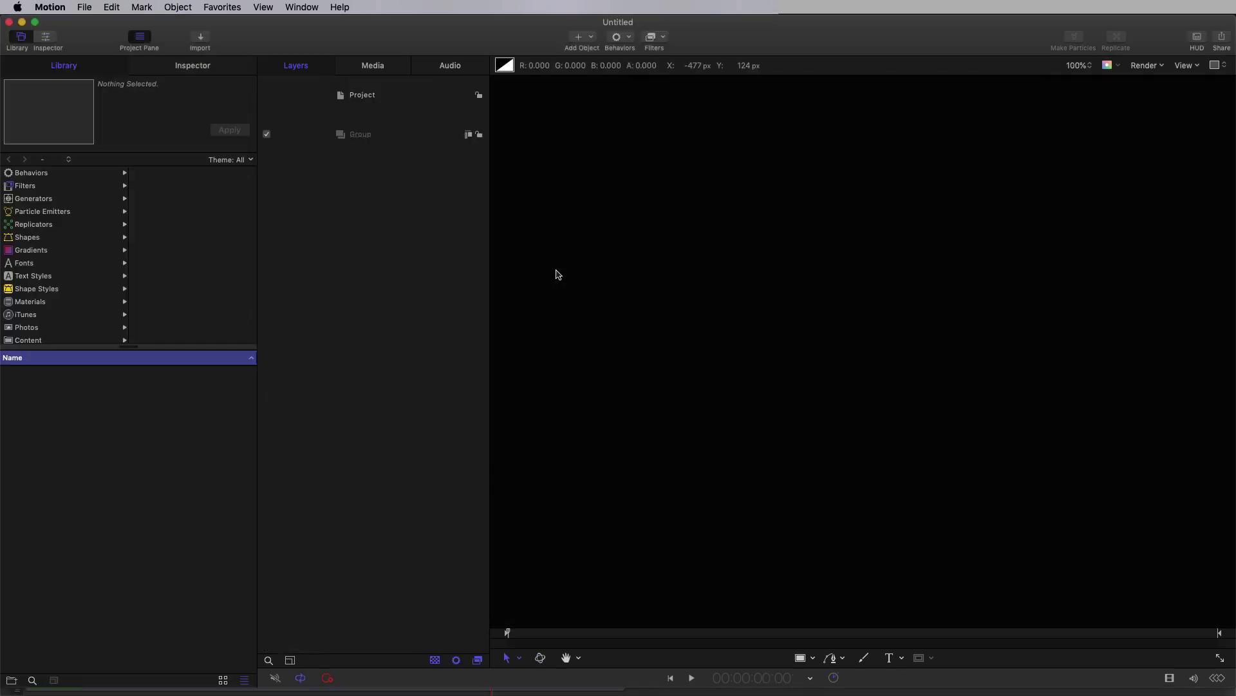
left_click(169, 215)
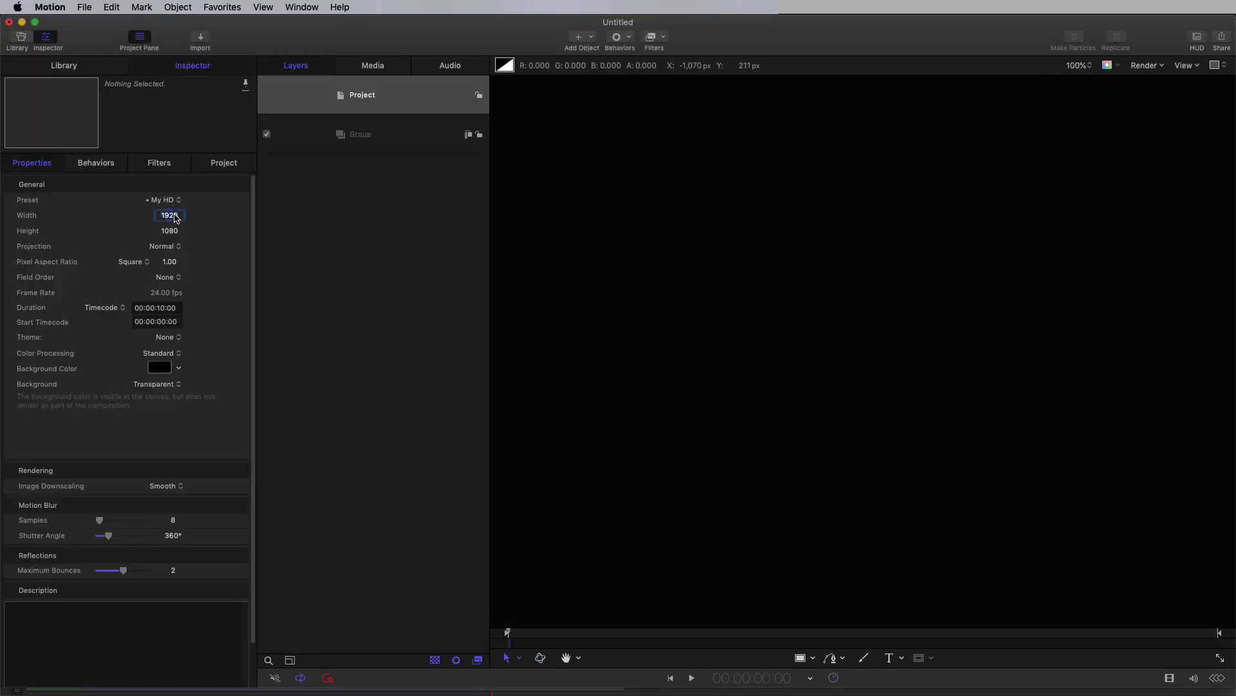
type("3840")
key("Tab")
Add a Caustics generator to the empty group and fit the whole canvas in view.
left_click(369, 141)
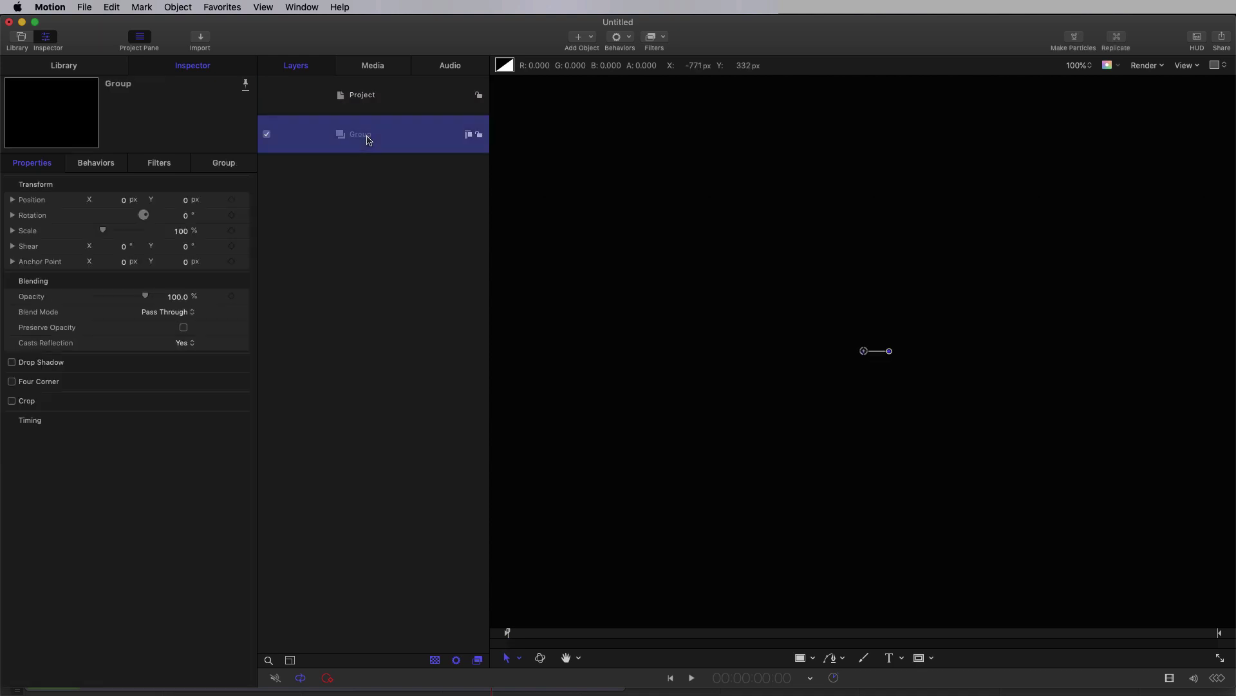
left_click(594, 38)
mouse_move(612, 170)
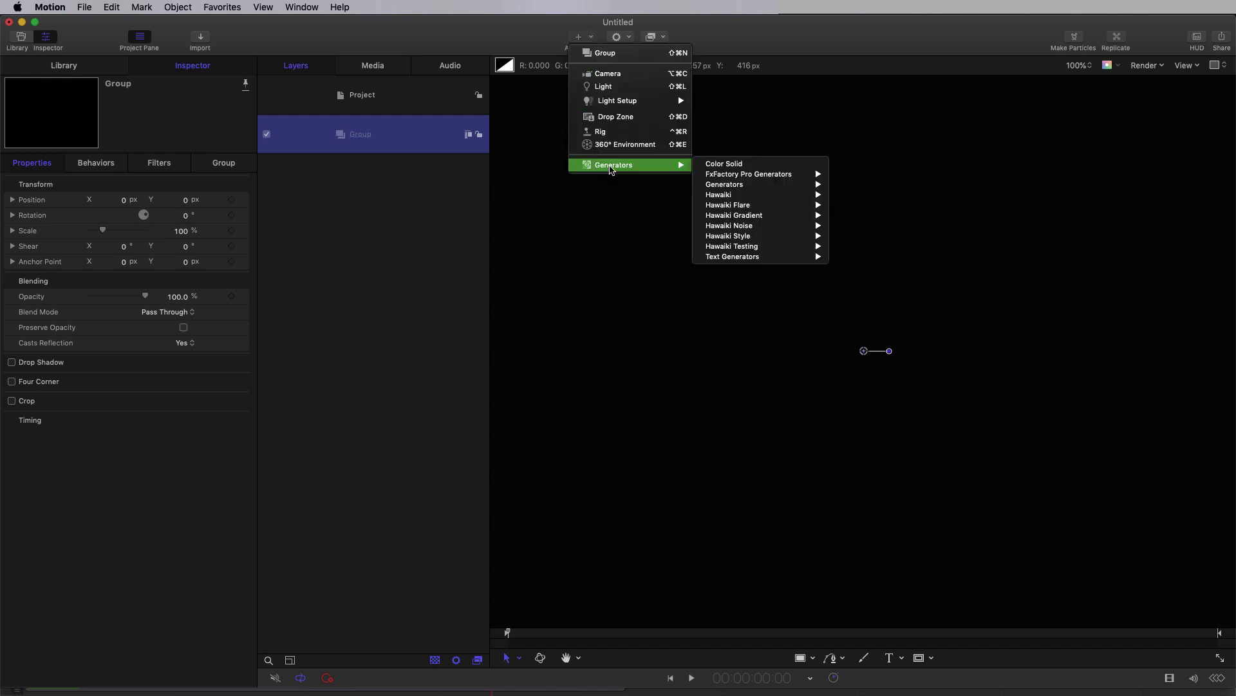
mouse_move(748, 190)
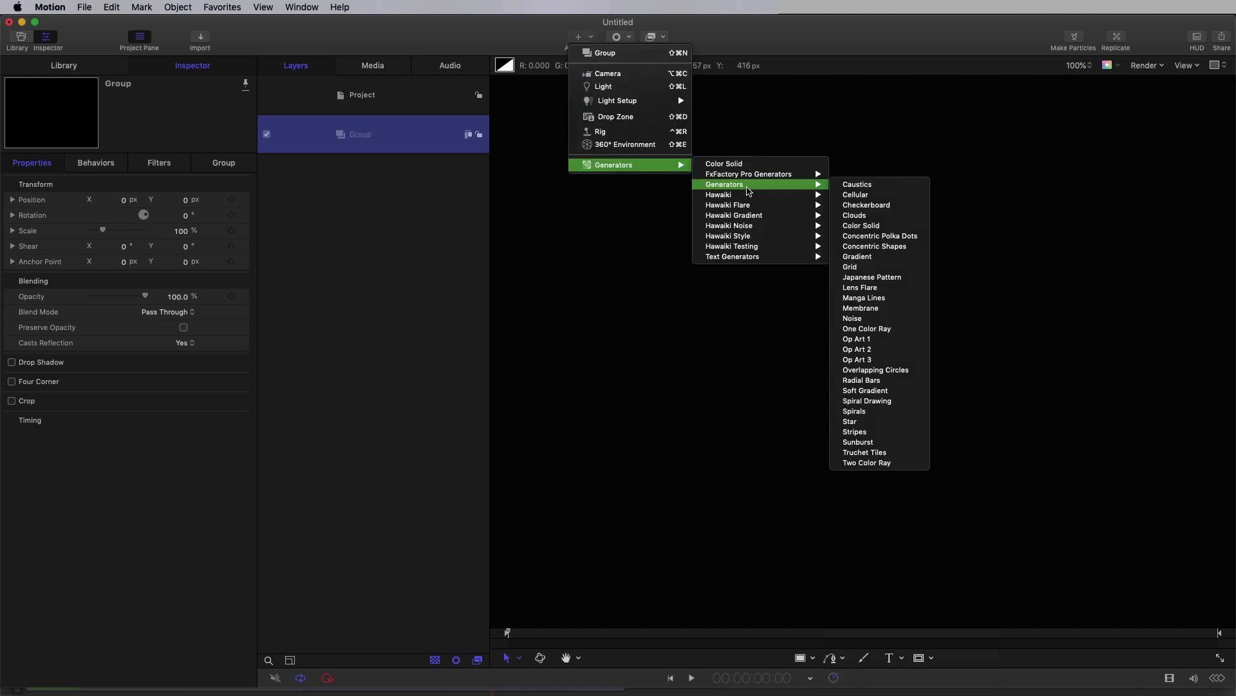
left_click(882, 186)
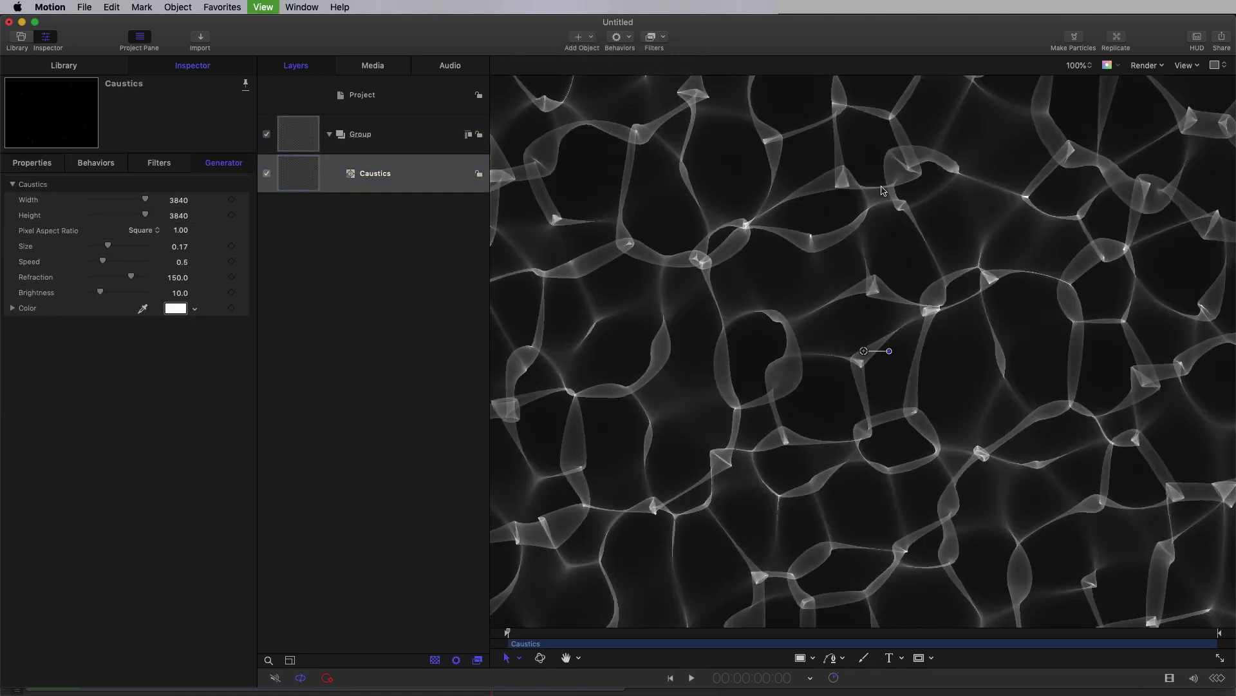
key("shift+z")
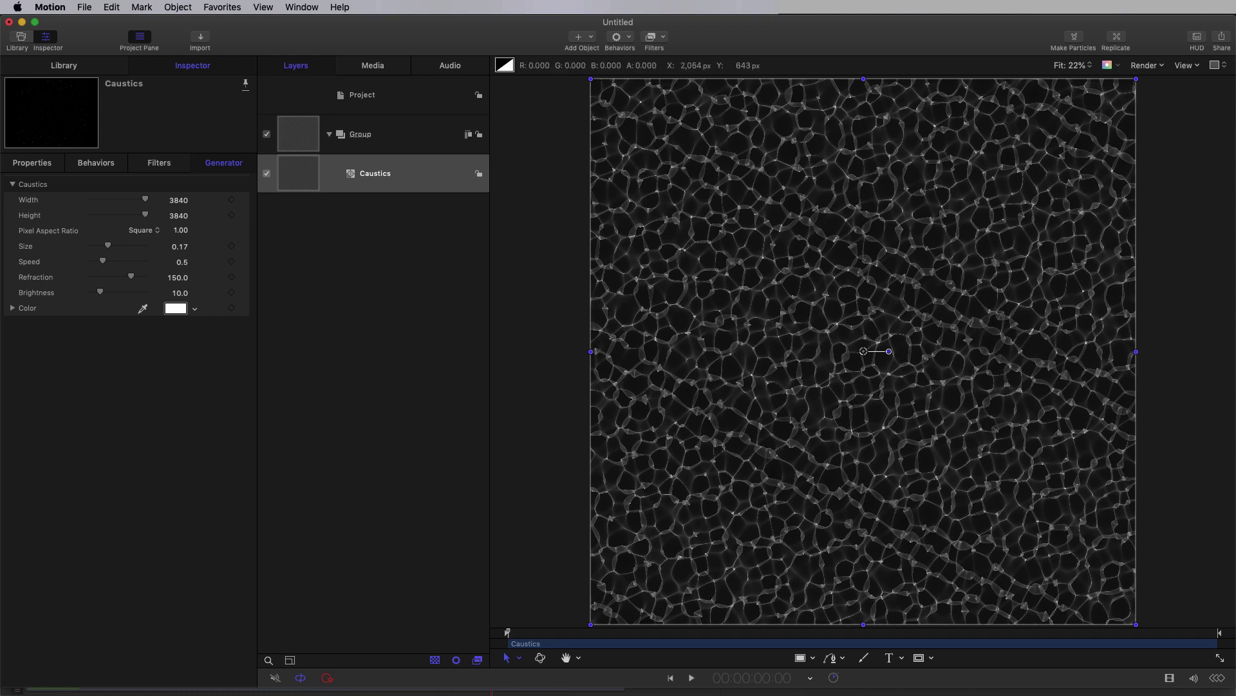
Set the Caustics generator's Size to 0.1 and its Speed to 0.1.
left_click(180, 247)
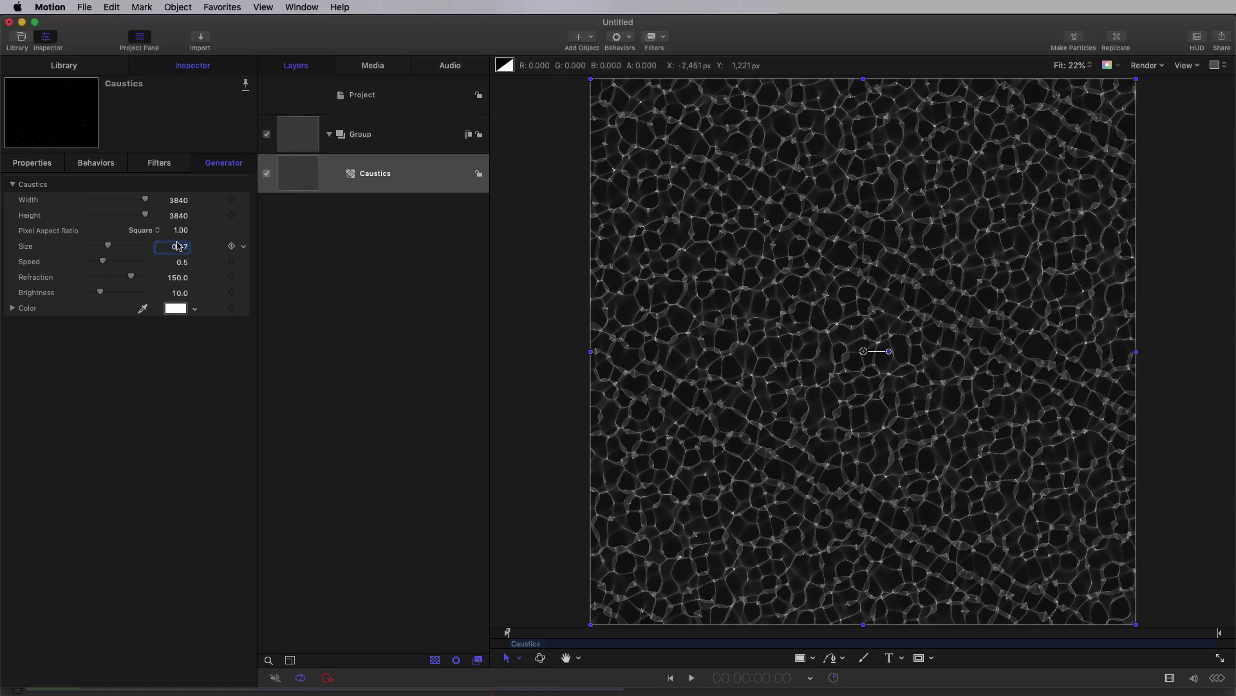
type("0.1")
key("Tab")
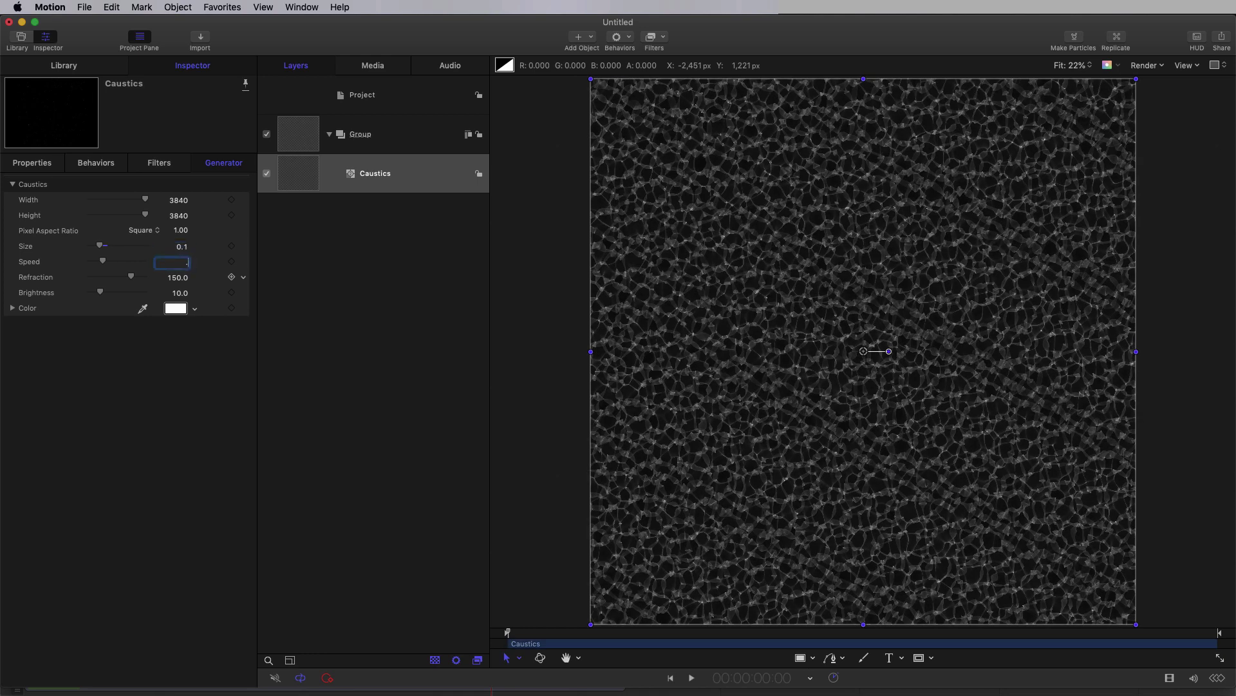
type("0.1")
key("Return")
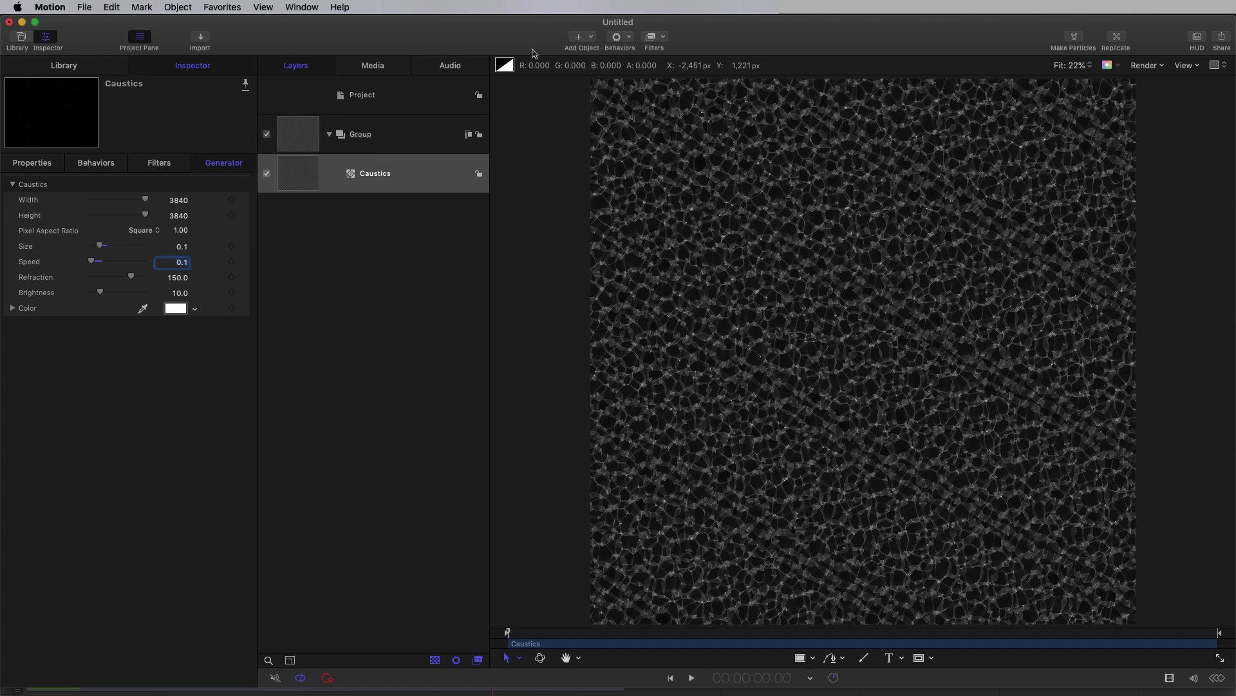
Add a Clouds generator to the group above the Caustics.
left_click(593, 37)
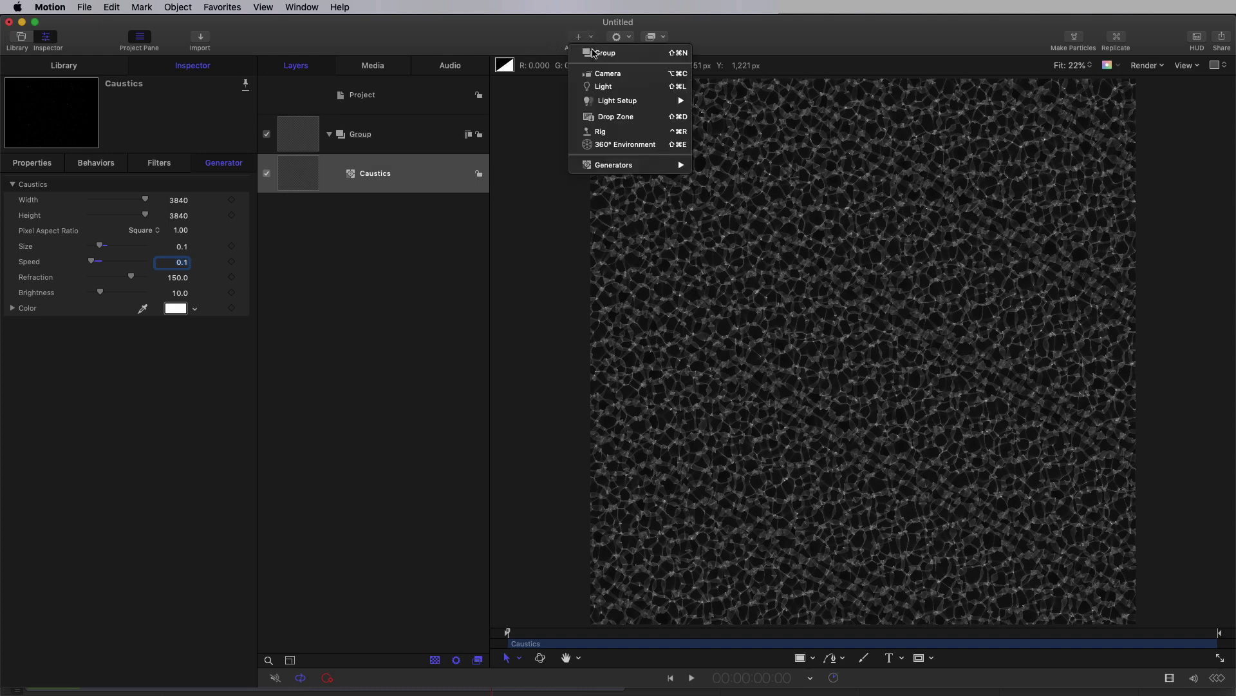
mouse_move(644, 165)
mouse_move(742, 175)
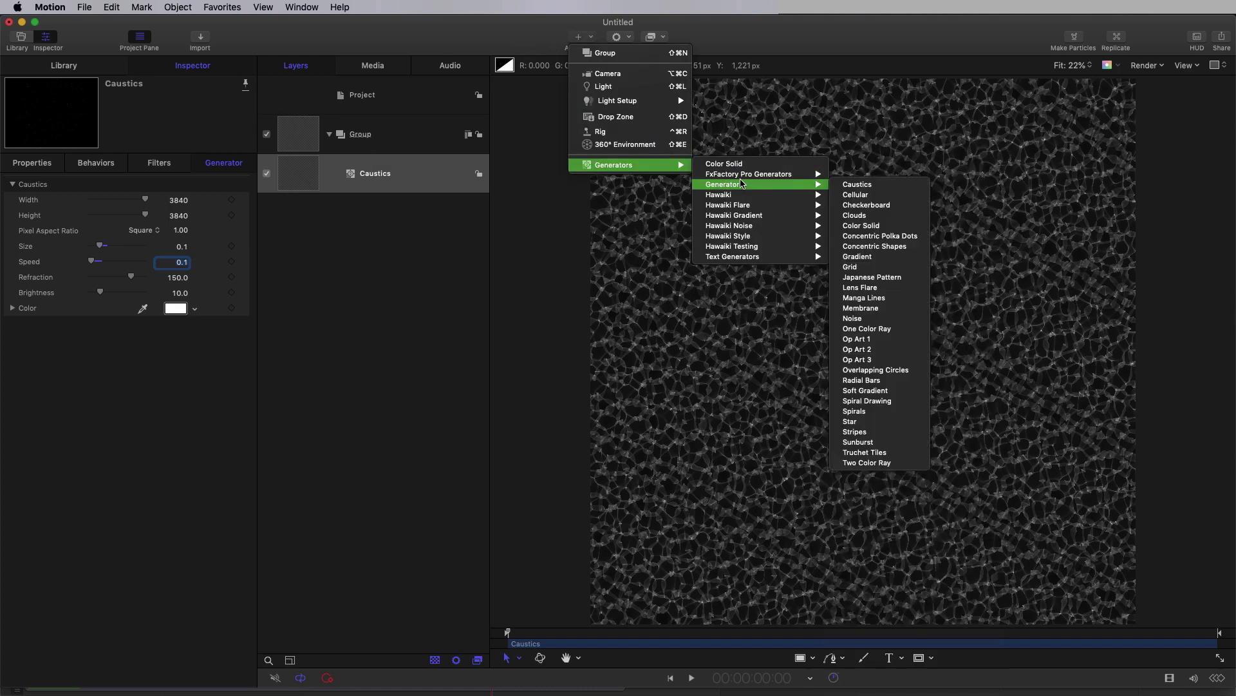
left_click(863, 216)
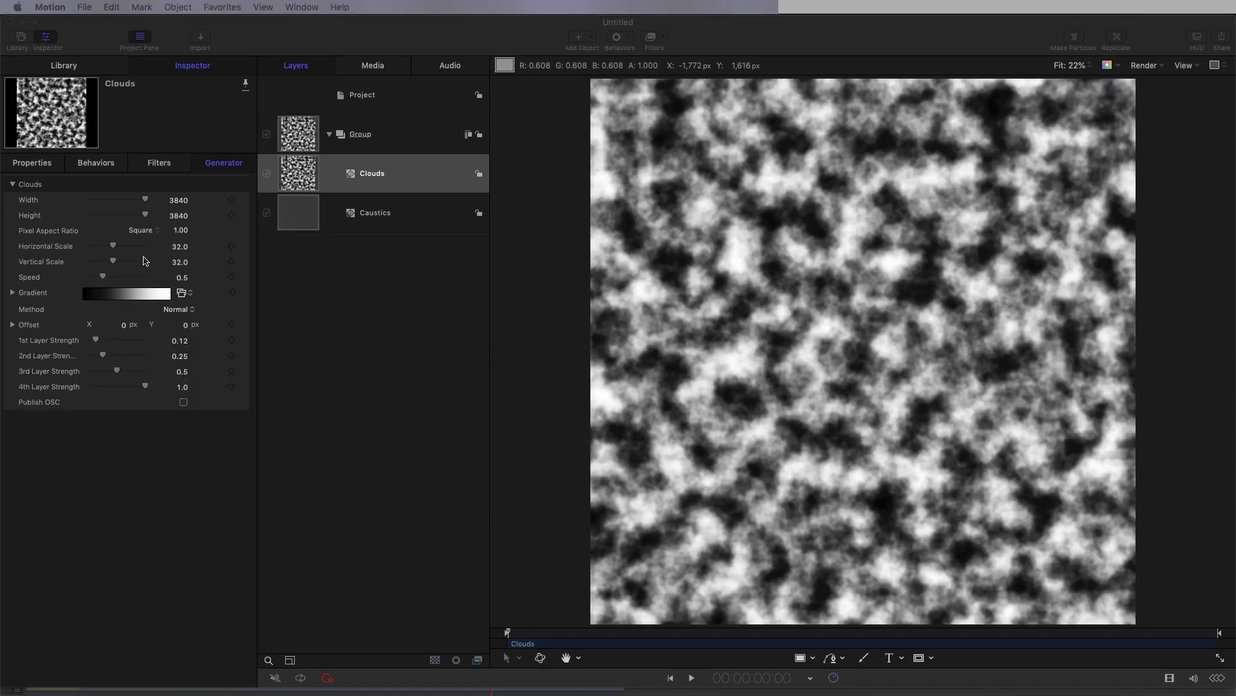
Set the Clouds generator's Horizontal Scale and Vertical Scale to 16 and its Speed to 0.1.
left_click(180, 247)
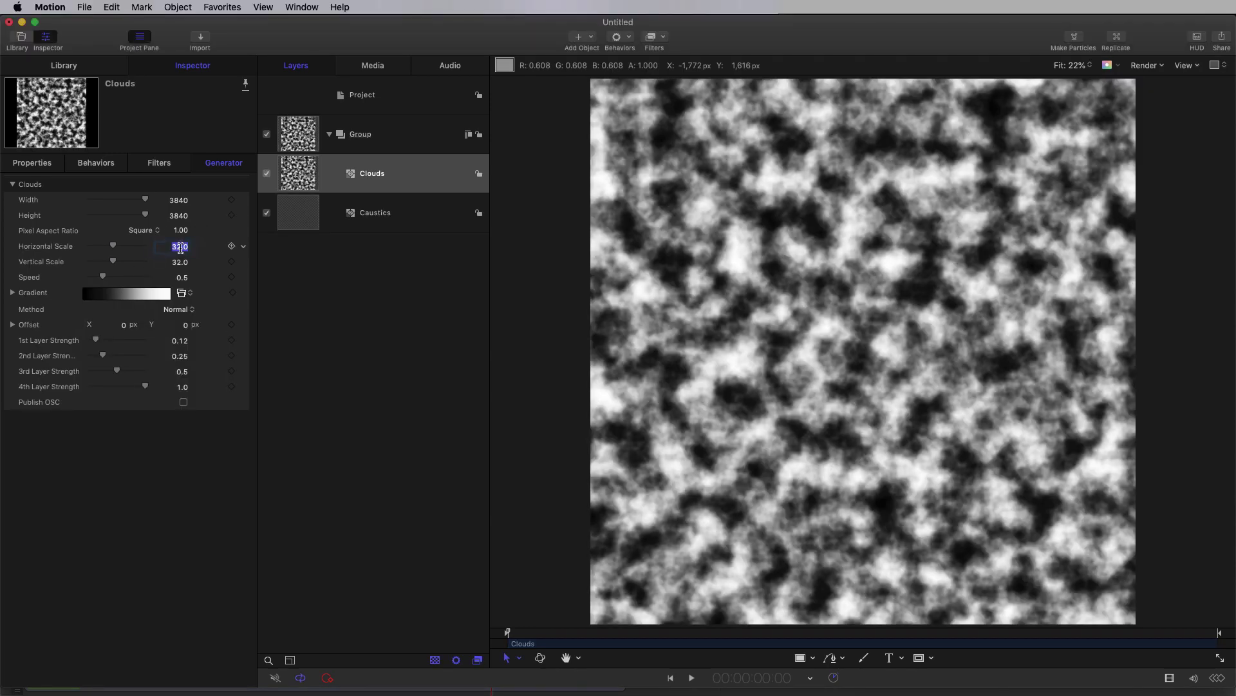
type("16")
key("Tab")
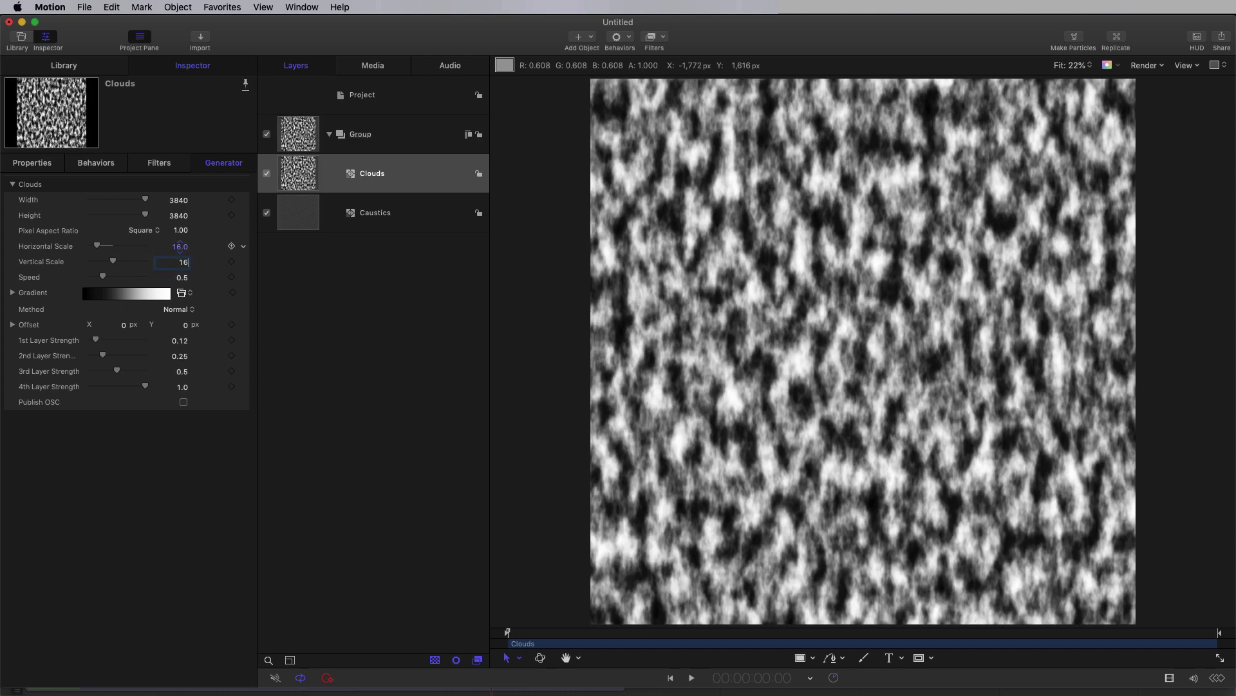
type("16")
key("Return")
key("Tab")
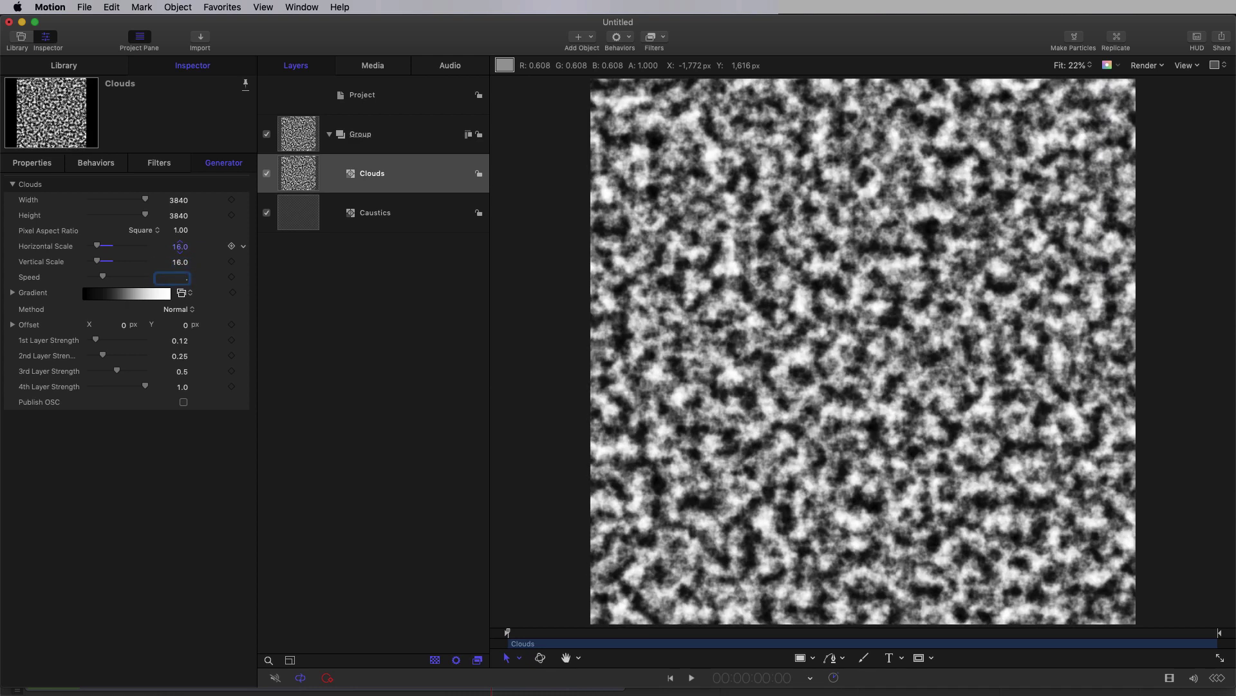
type(".1")
key("Return")
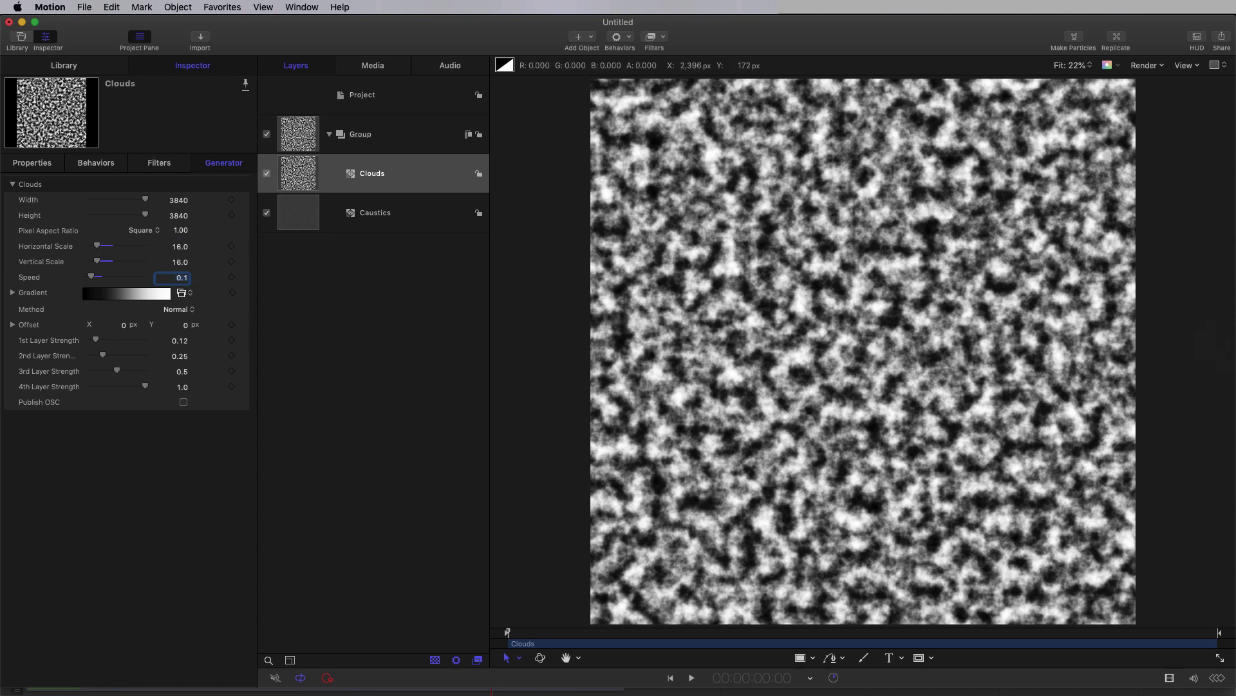
Add a Ramp parameter behavior to the Y offset of the Clouds and set its End Value to 0.25.
left_click(13, 325)
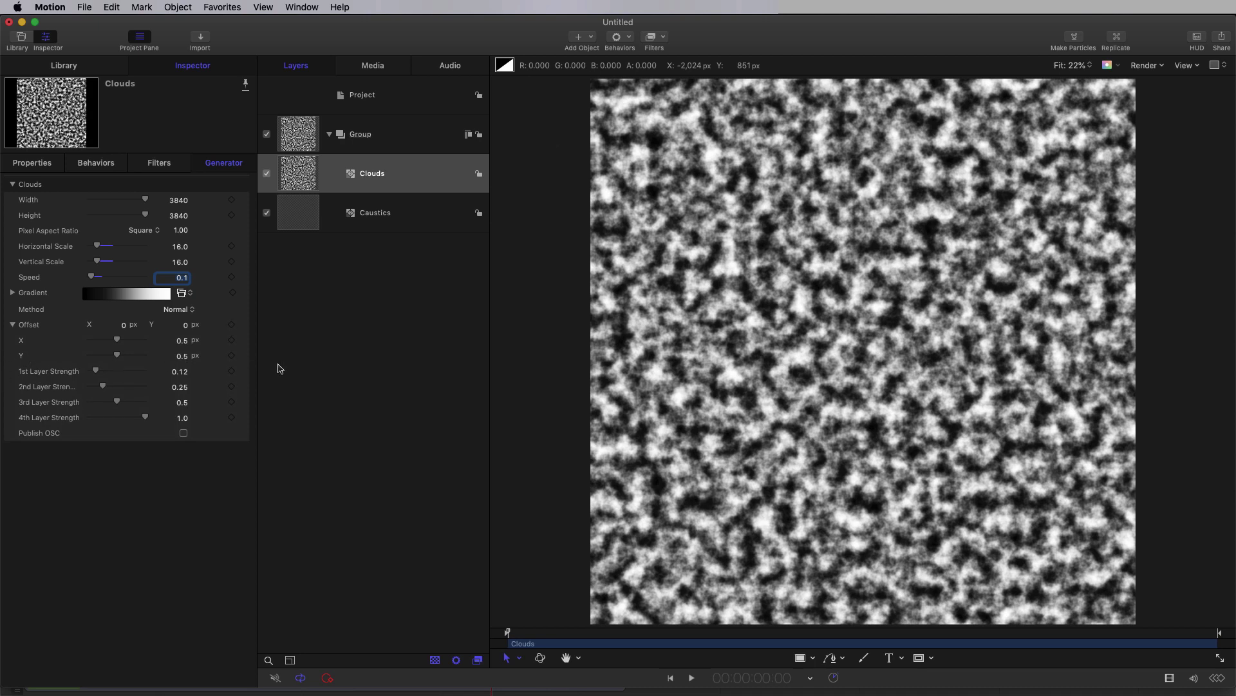
left_click(245, 358)
mouse_move(314, 476)
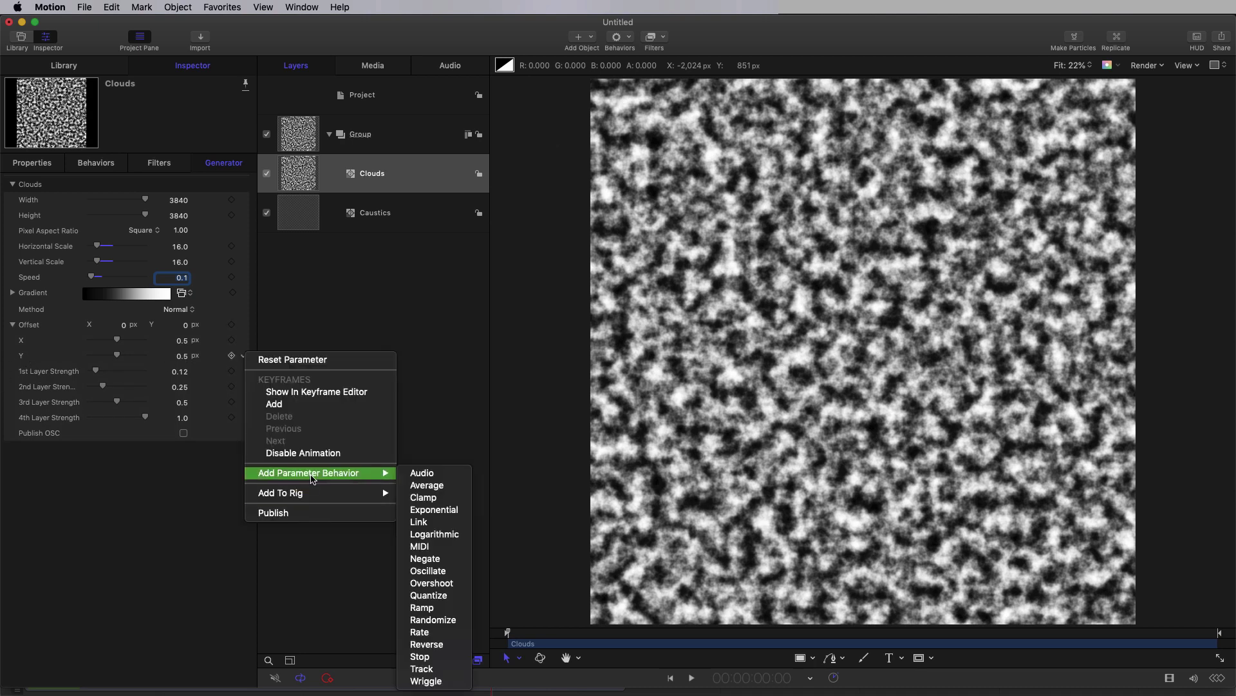
left_click(446, 607)
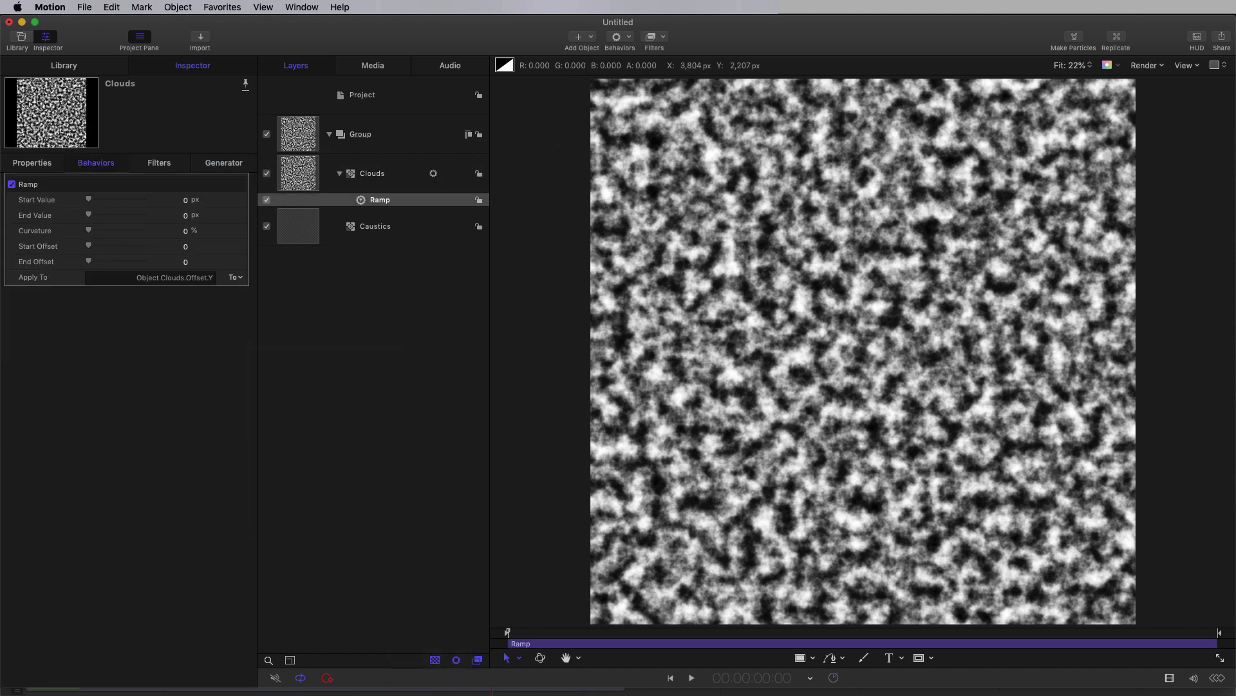
left_click(185, 217)
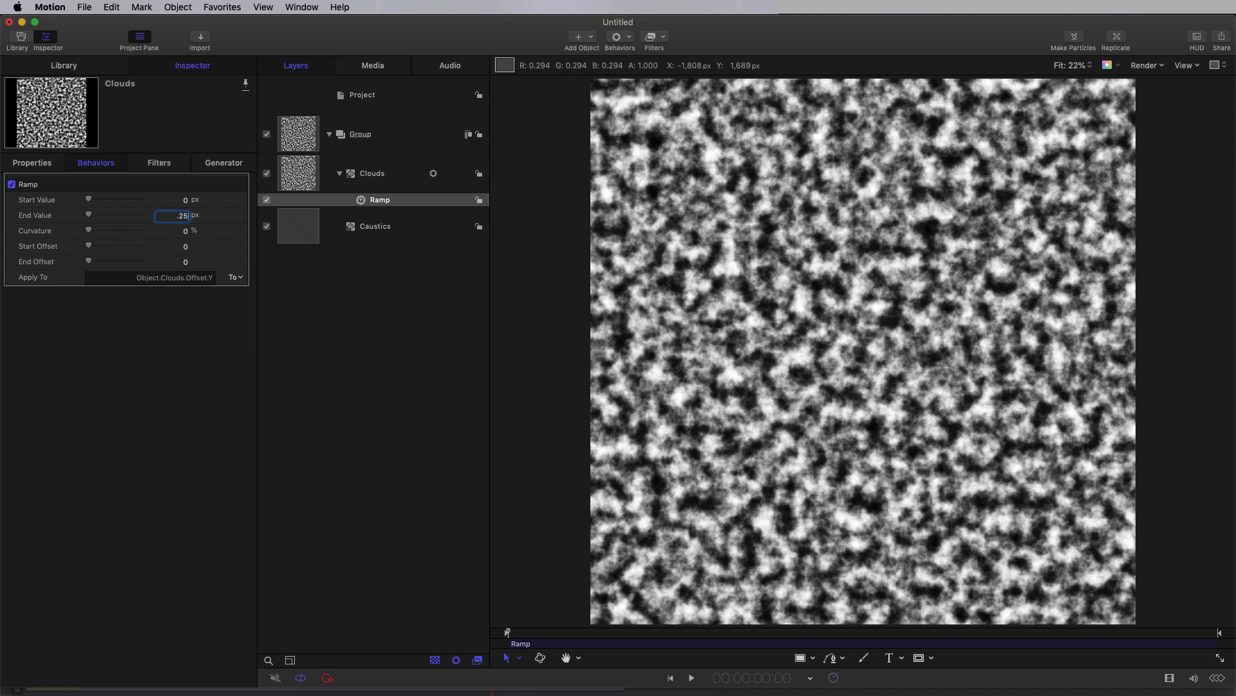
type(".25")
key("Return")
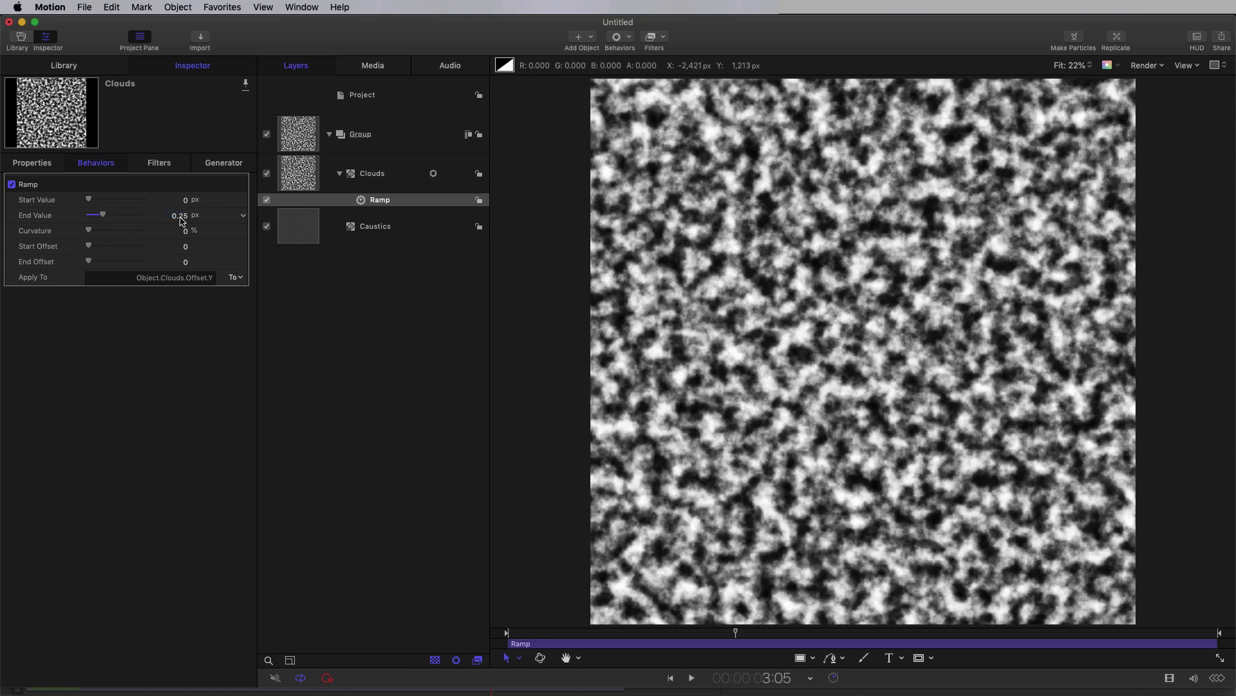
Set the Clouds Ramp behavior's End Value to -0.25 and play back the animation.
left_click(181, 216)
type("-0.25")
key("Return")
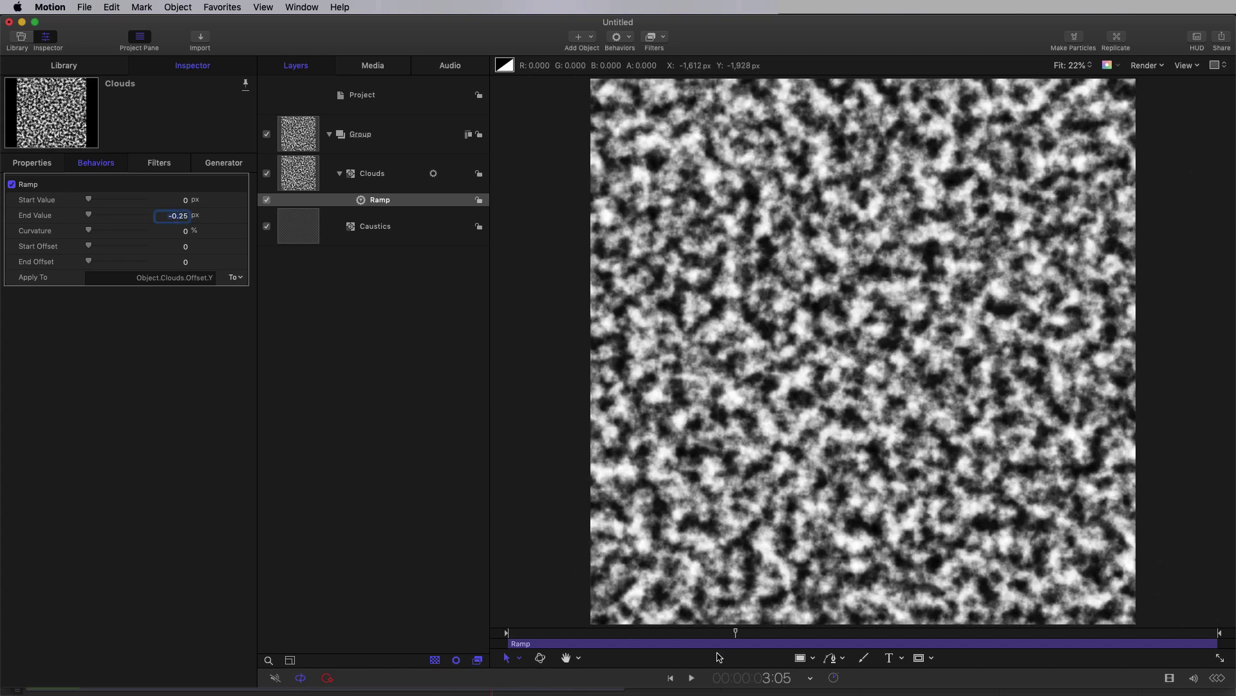
key("space")
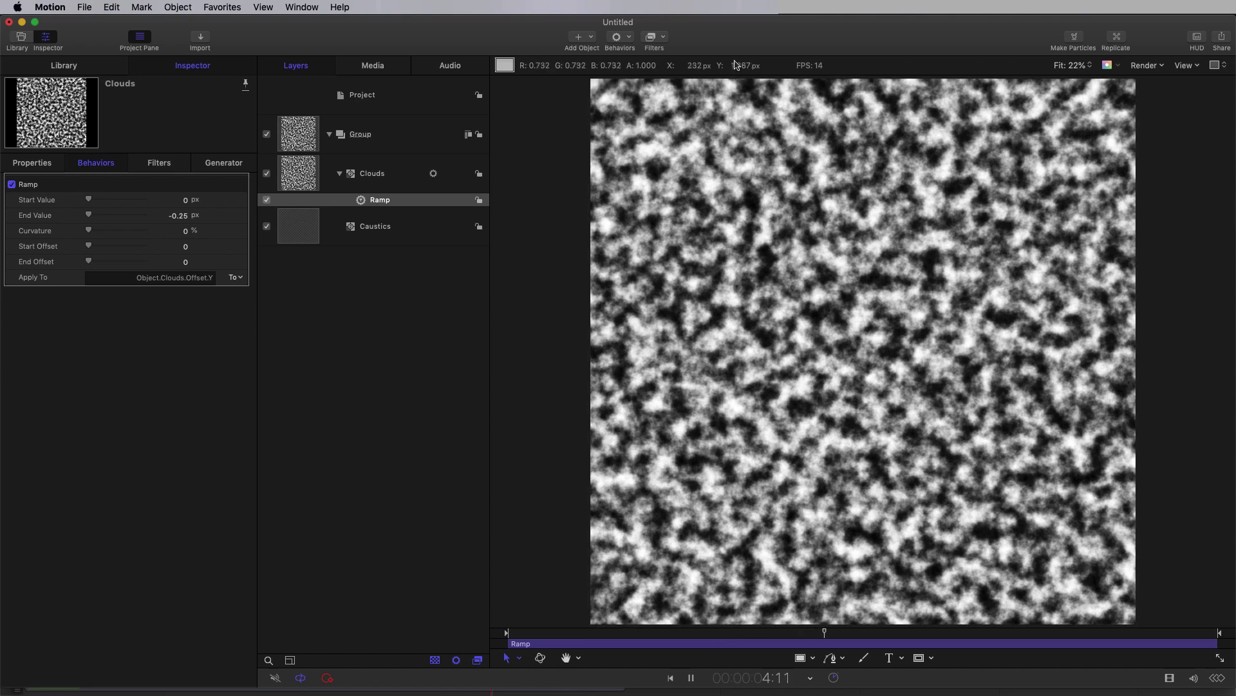
Hide the Clouds layer and add an image mask to the Caustics with Clouds as source and Luminance as Source Channel.
left_click(267, 173)
left_click(300, 226)
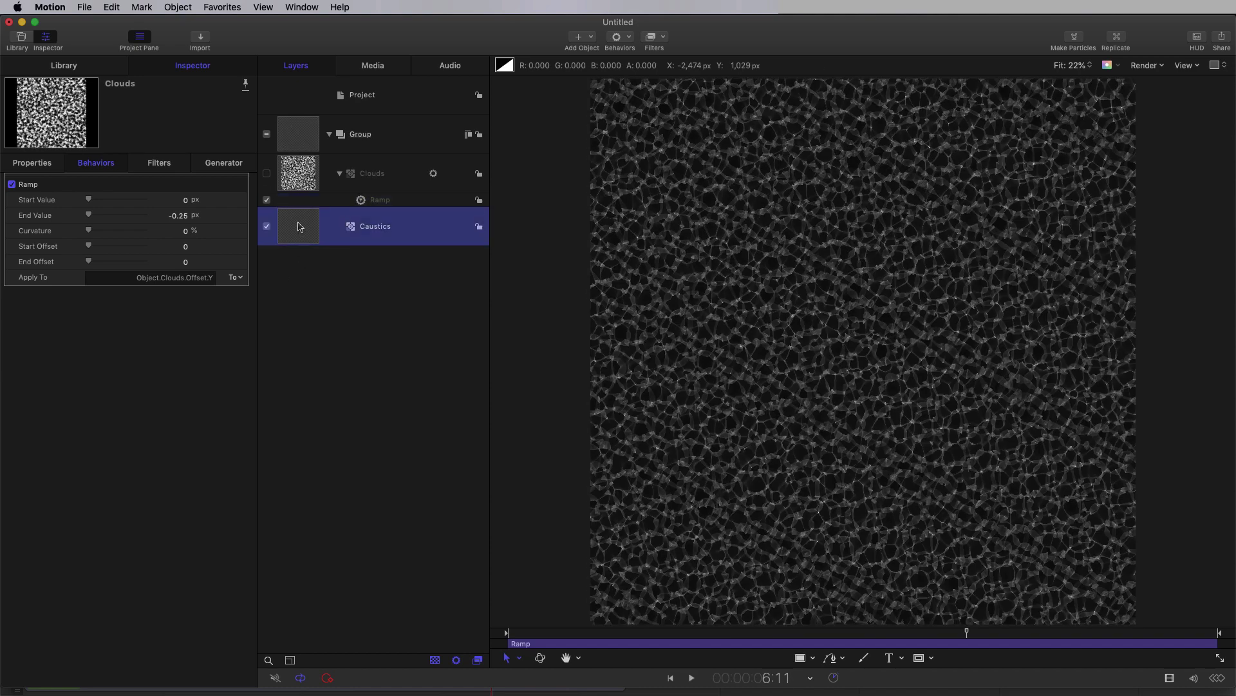
key("space")
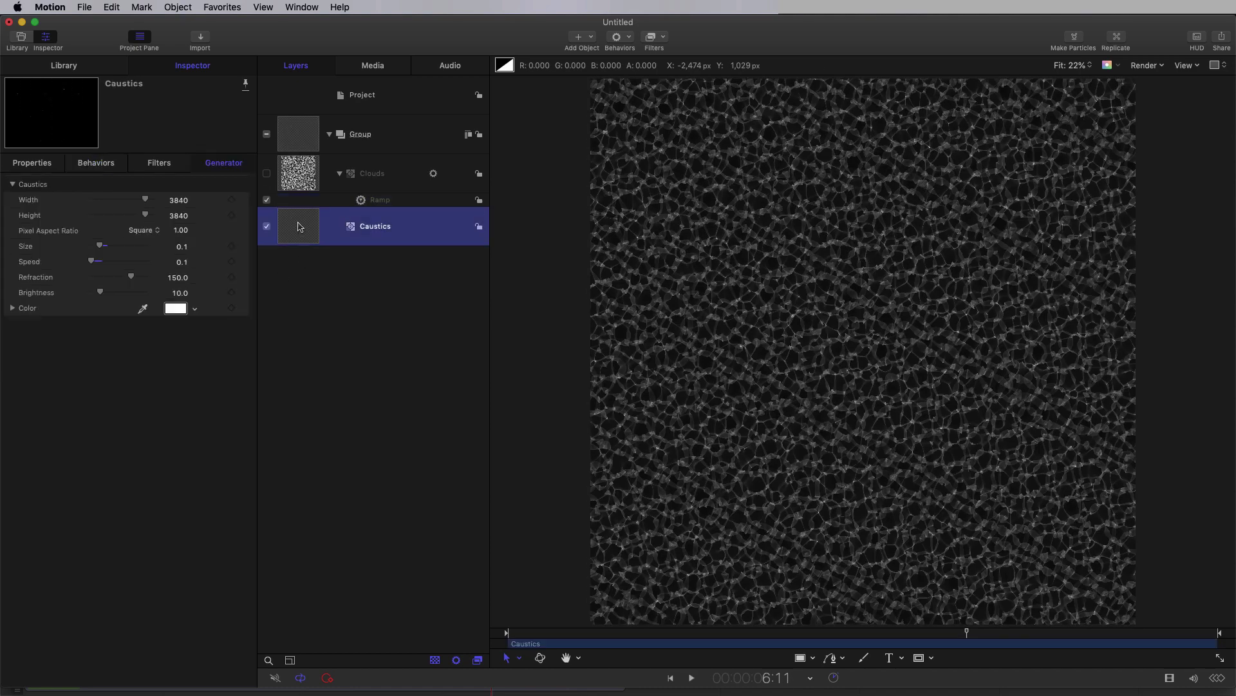
right_click(300, 226)
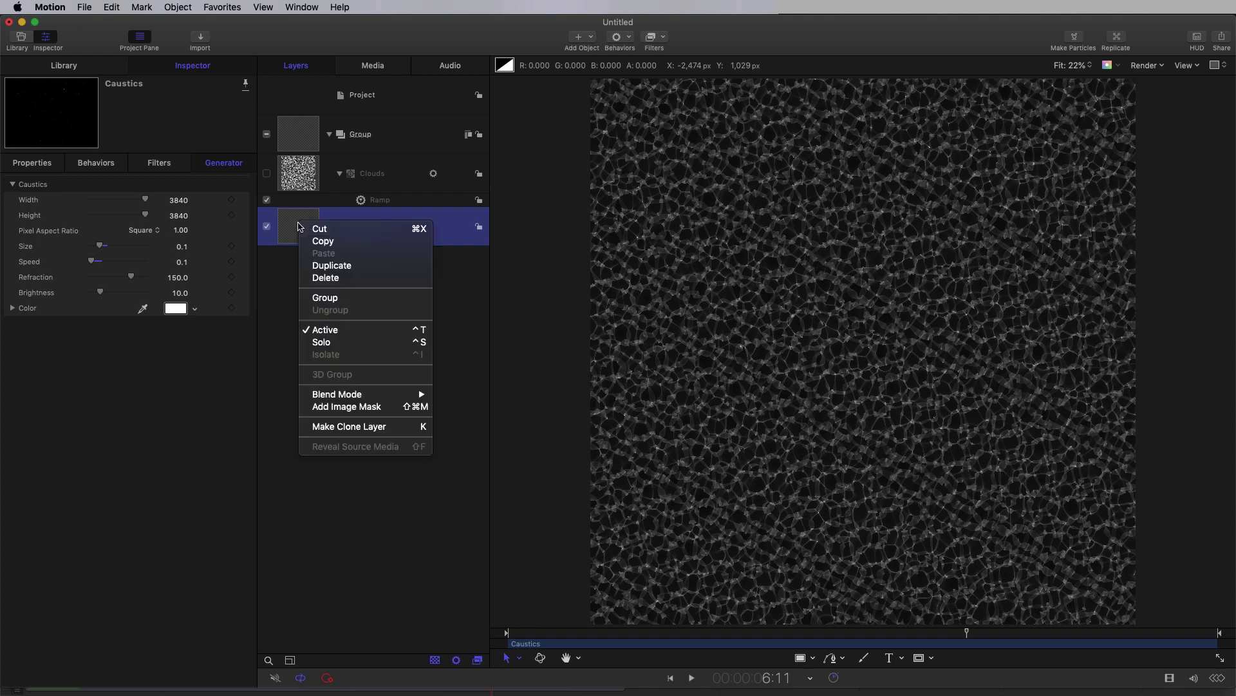
left_click(367, 407)
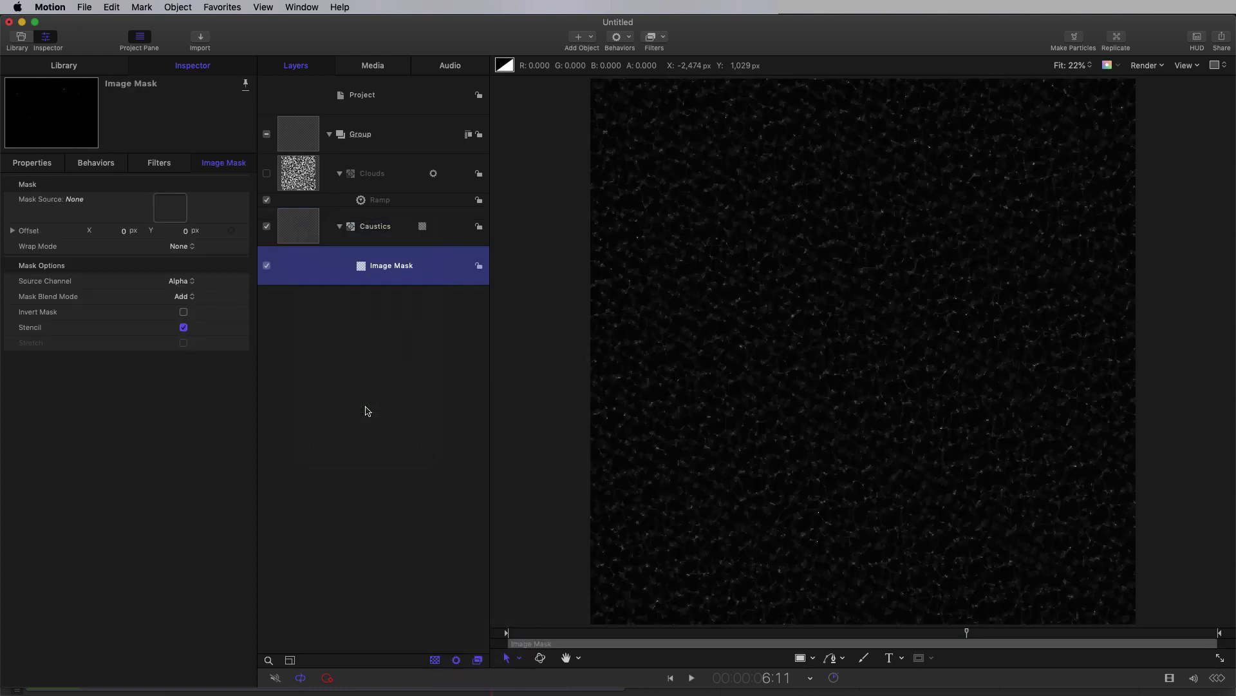
left_click_drag(298, 173, 170, 207)
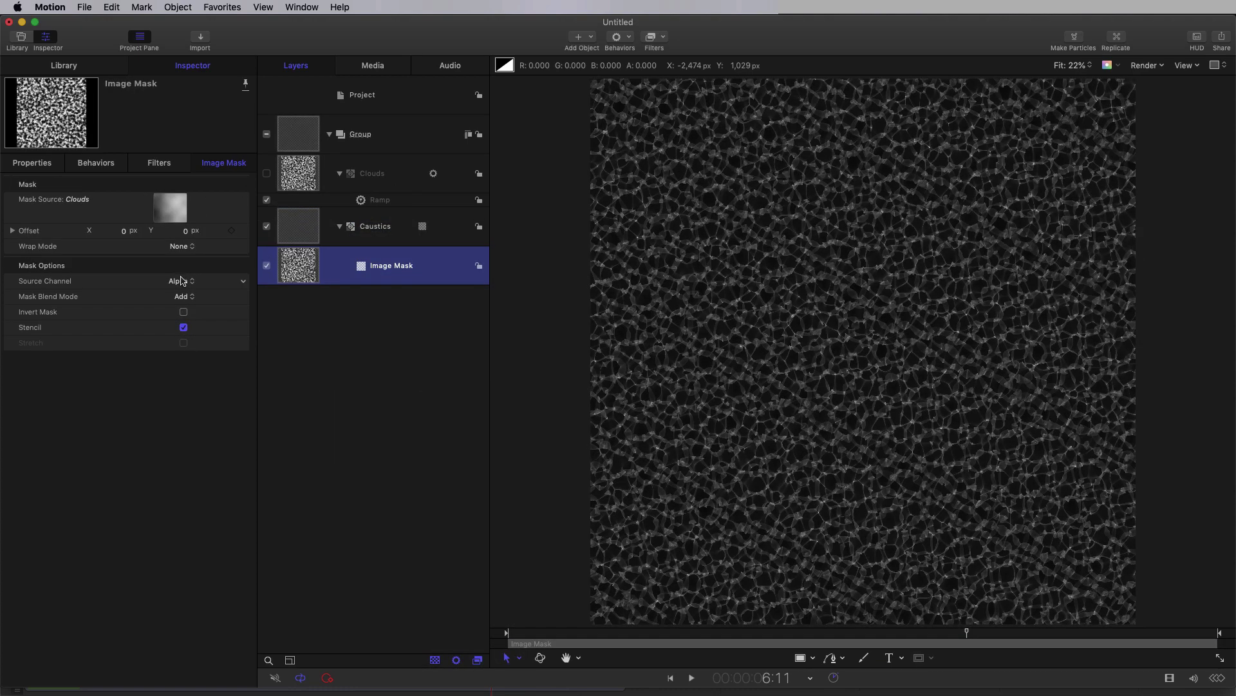
left_click(180, 281)
left_click(182, 293)
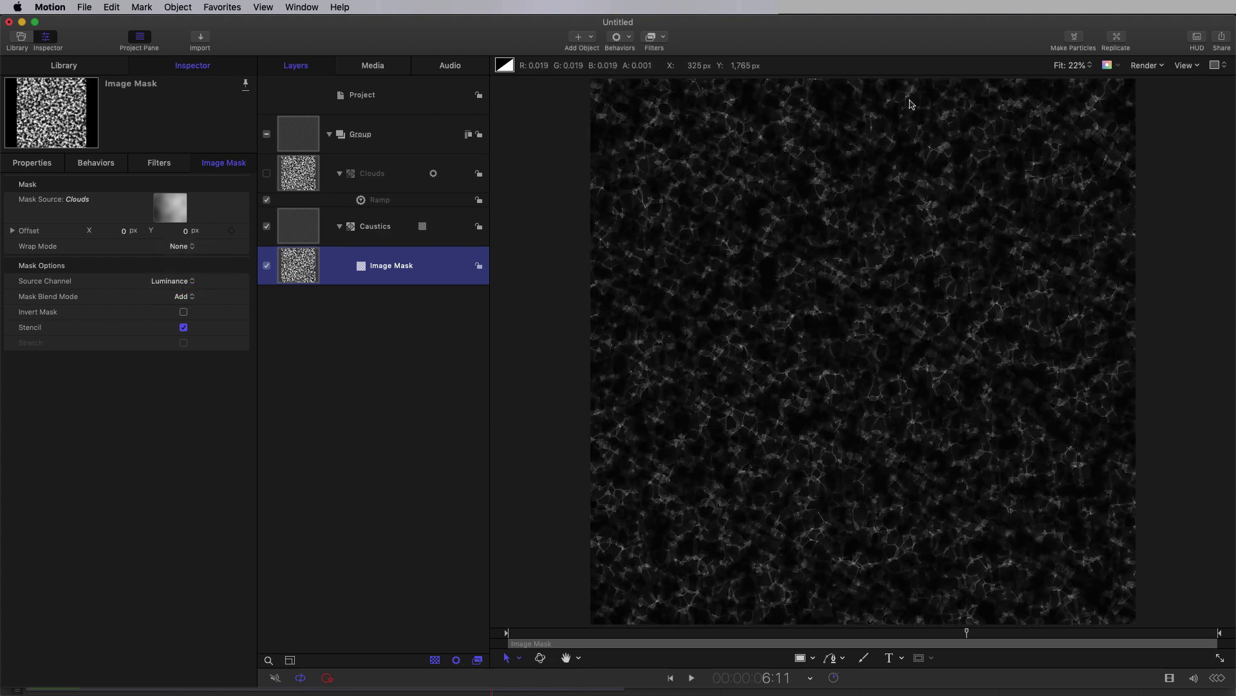
Add a Bump Map distortion filter to the Caustics, use Clouds as its Map Image, and compare with the filter off and on.
left_click(283, 232)
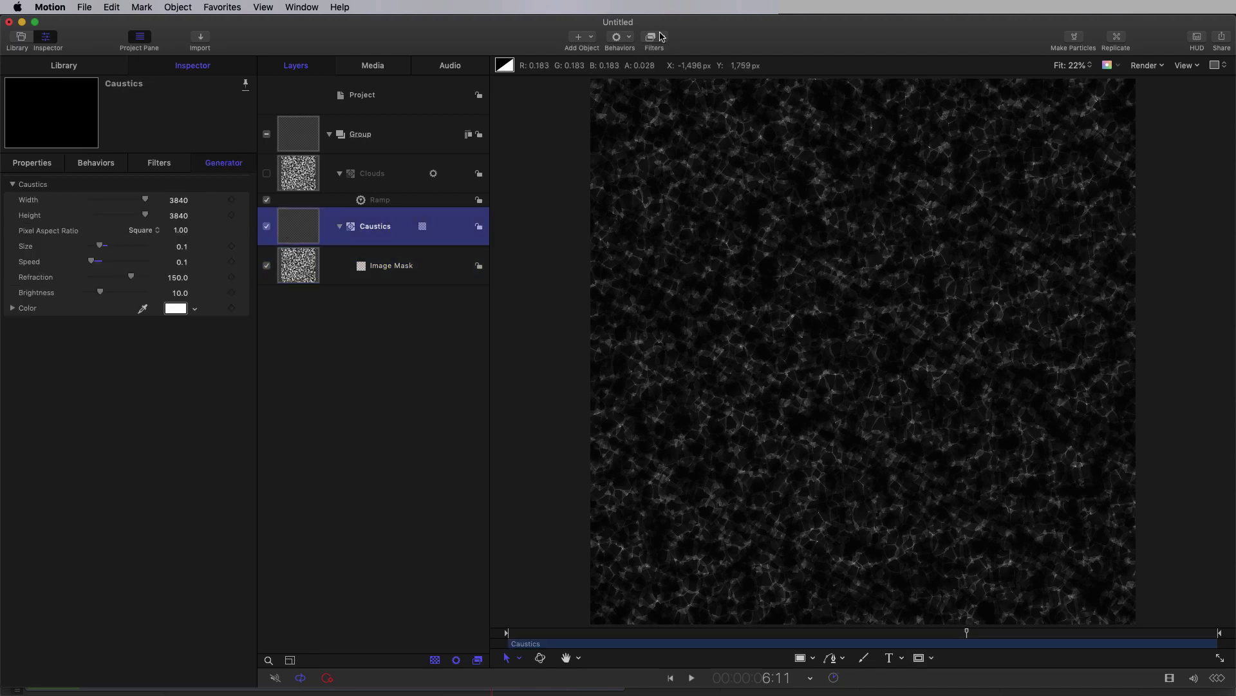
left_click(661, 37)
mouse_move(670, 96)
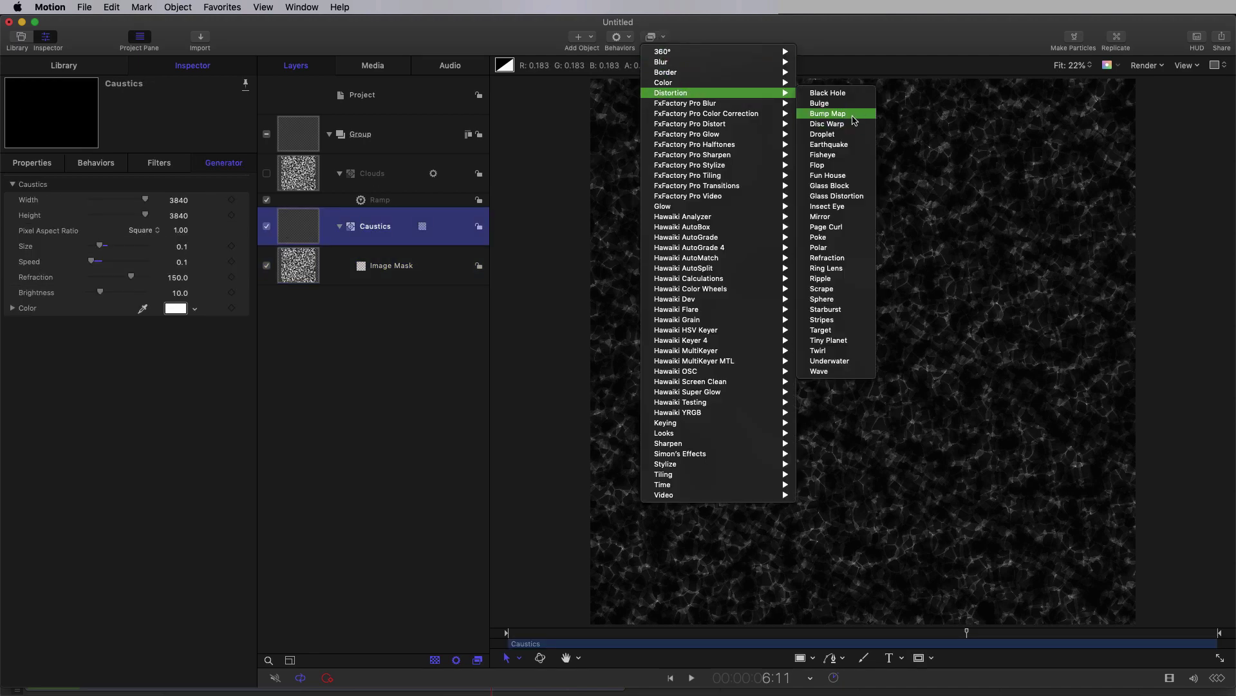
left_click(831, 114)
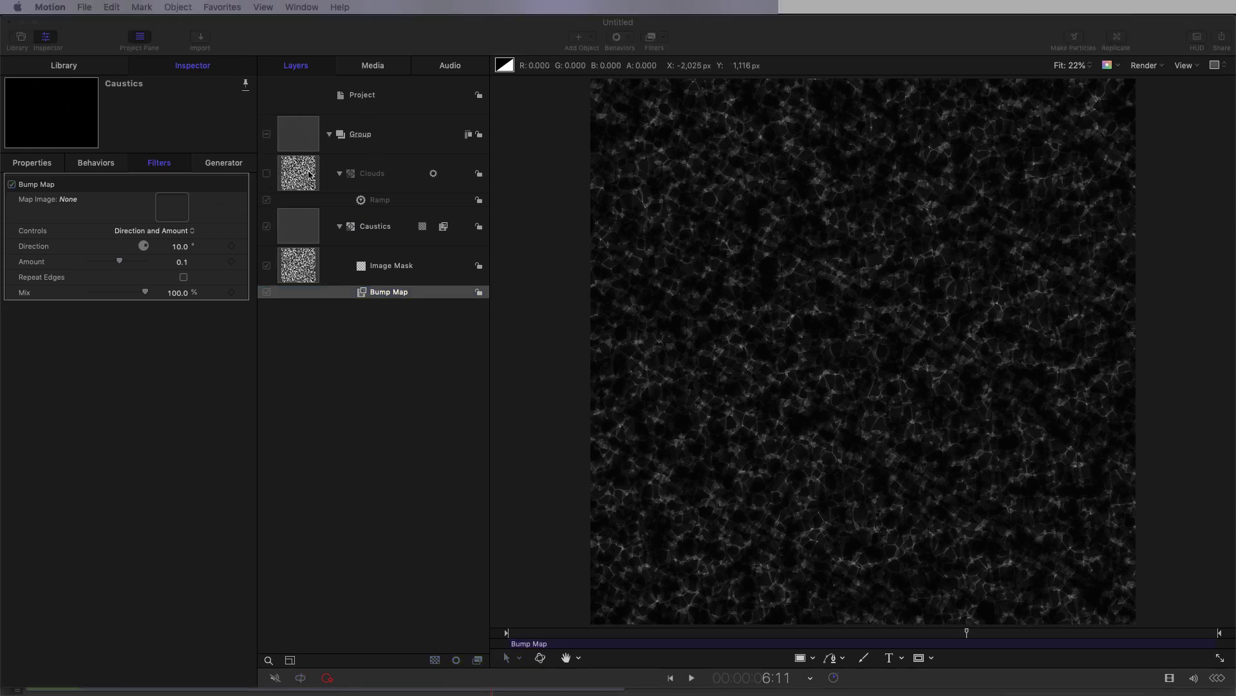
left_click_drag(301, 171, 170, 205)
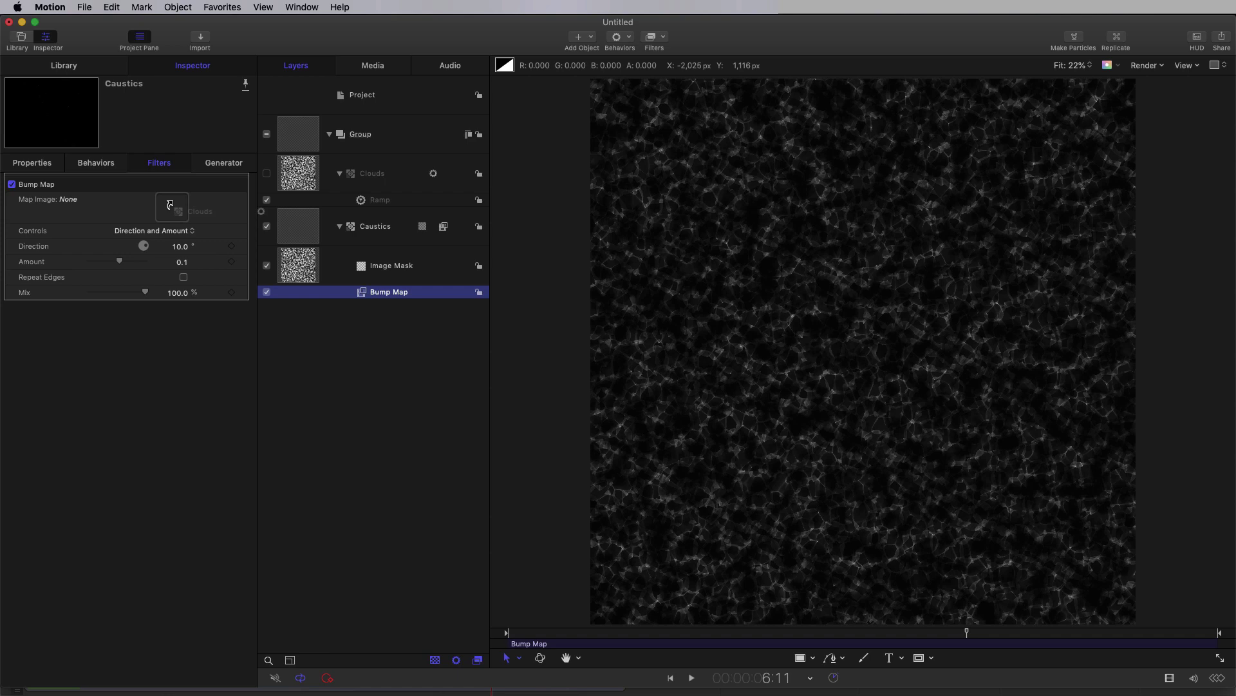
left_click_drag(170, 204, 172, 205)
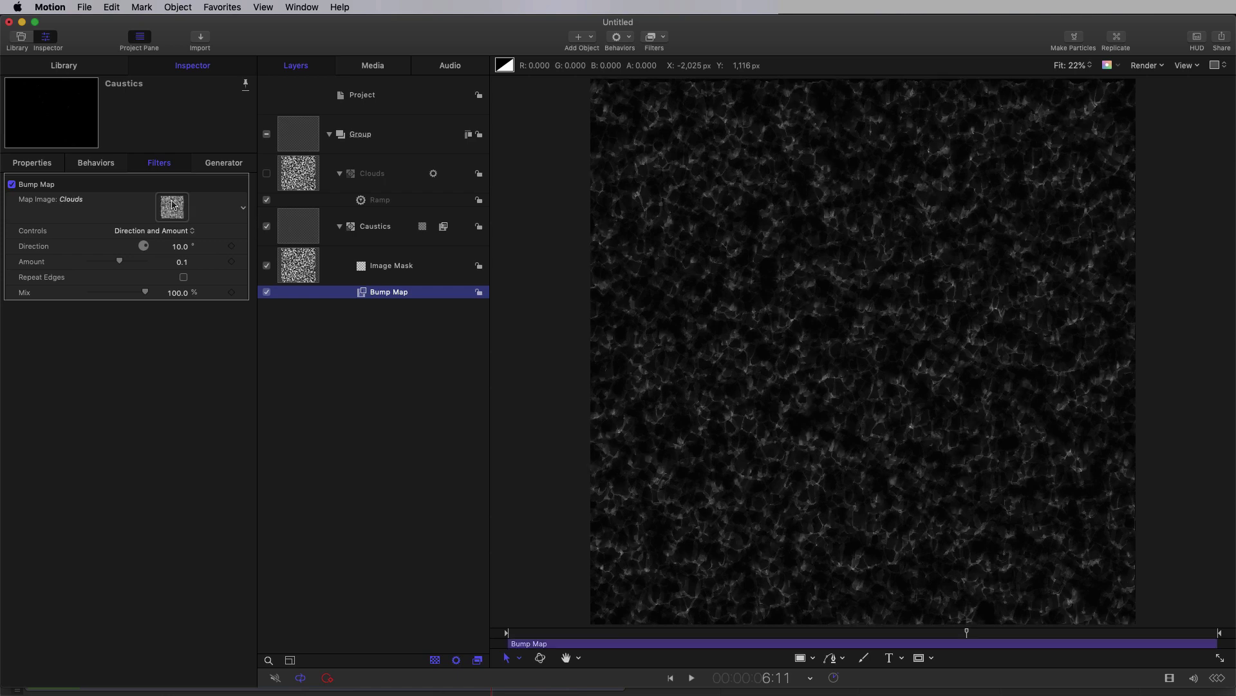
left_click(12, 184)
left_click(12, 184)
Set the Bump Map's Direction to 90° and scrub the timeline to check the movement.
left_click(180, 247)
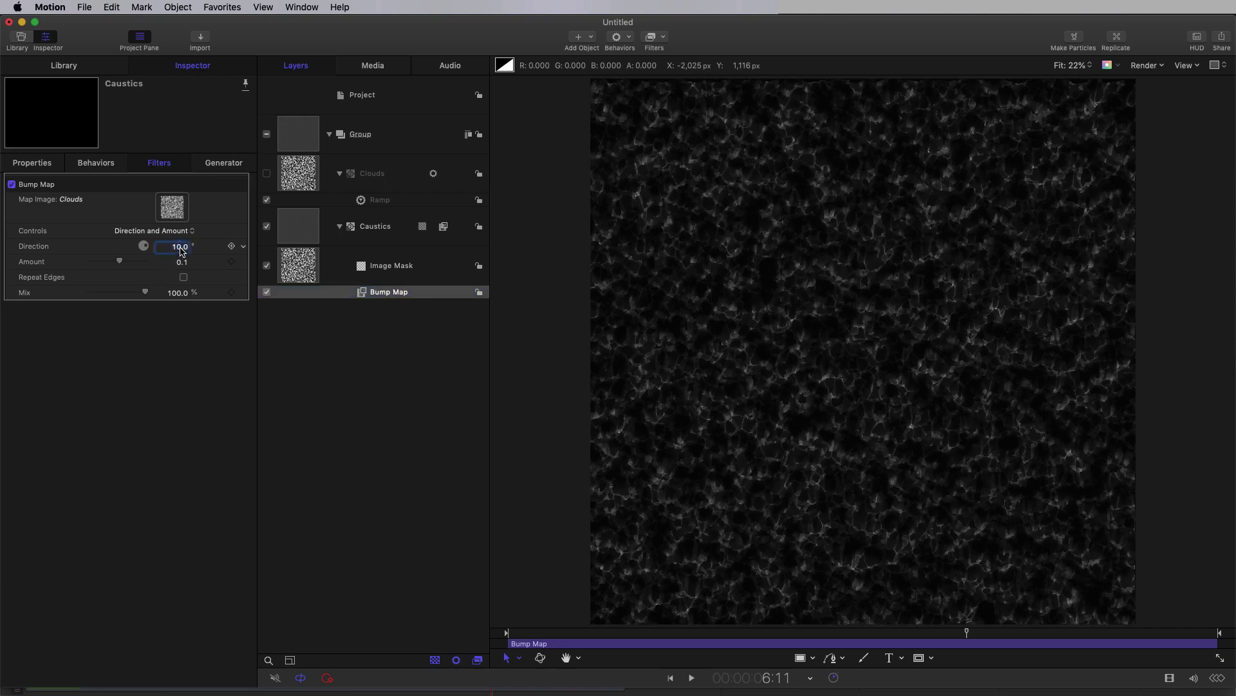
type("90")
key("Return")
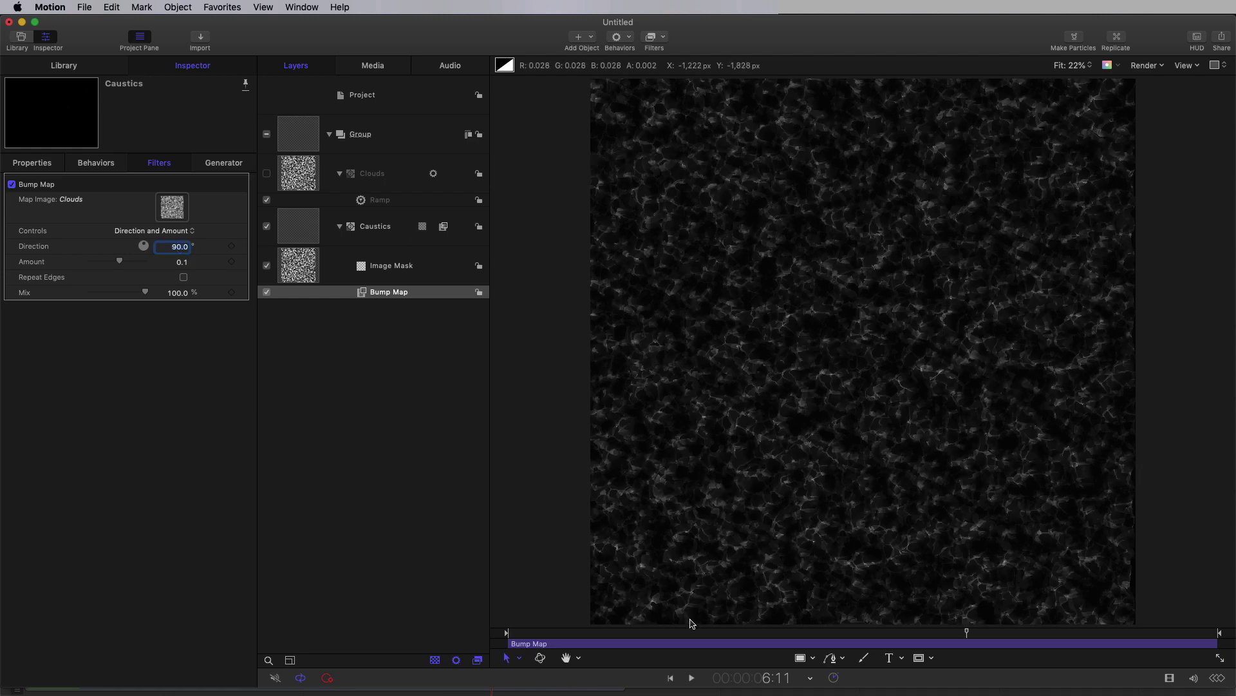
left_click_drag(692, 633, 935, 653)
Draw a rectangle mask over the canvas on the group and set its Size to 3840.
left_click(309, 135)
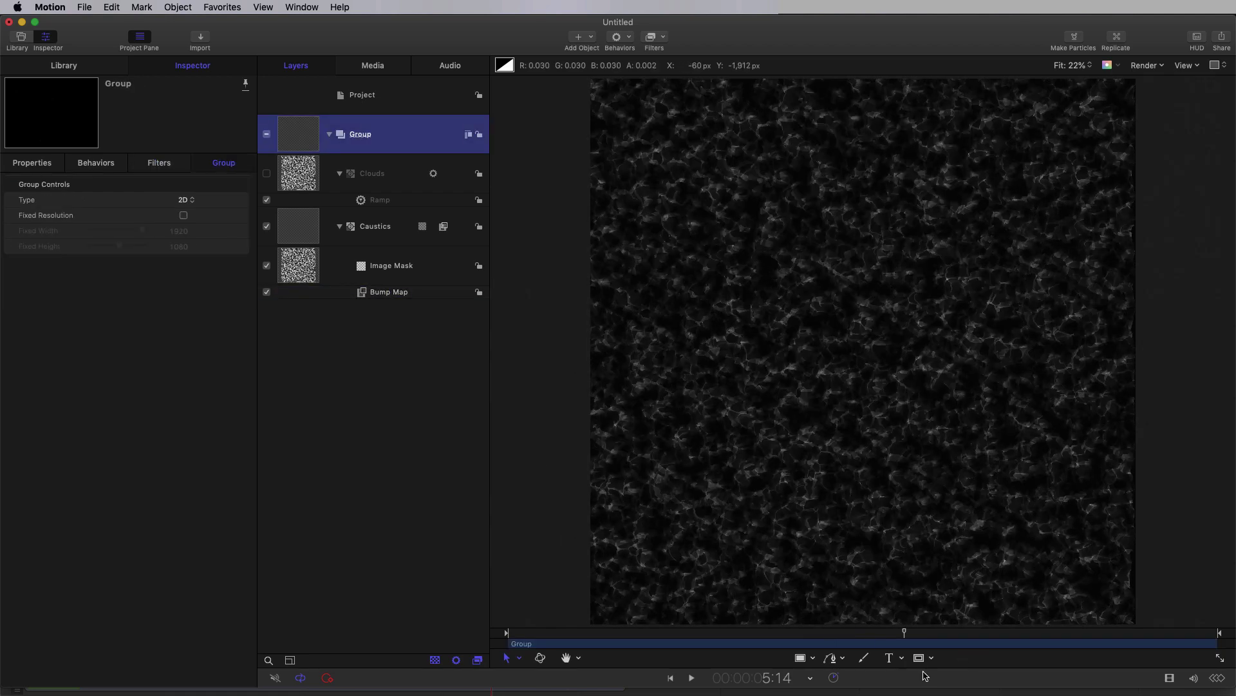
left_click_drag(614, 90, 1109, 602)
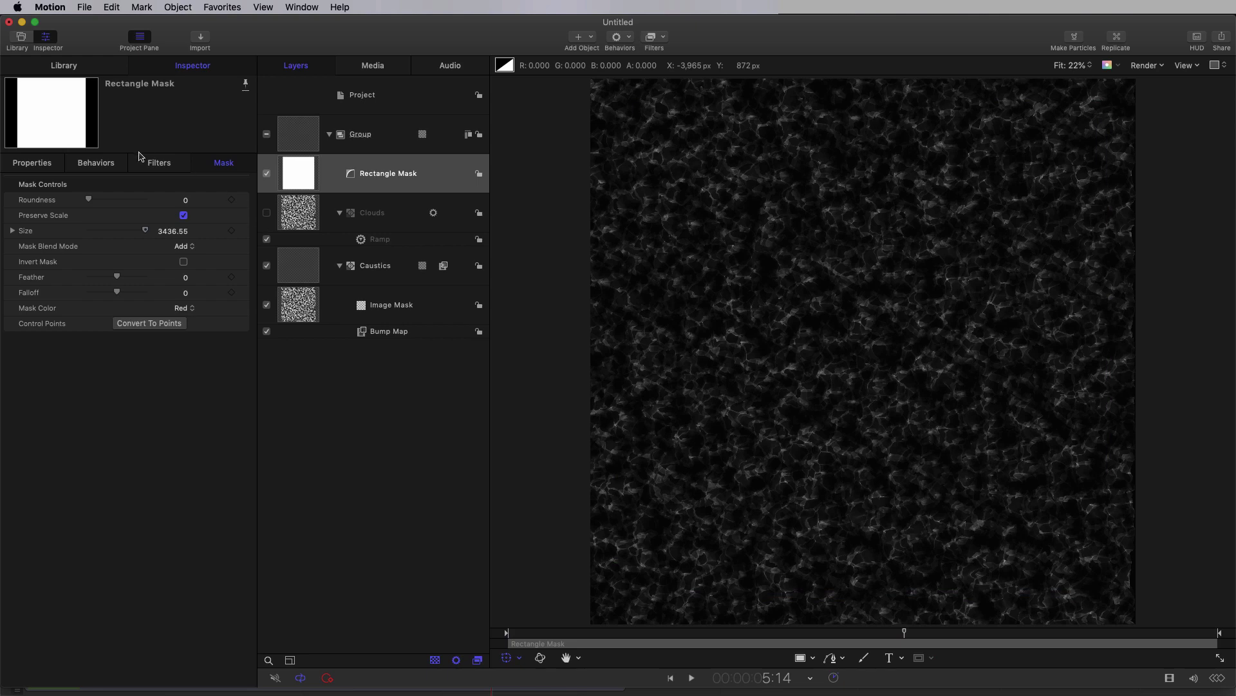
left_click(172, 230)
type("3840")
key("Return")
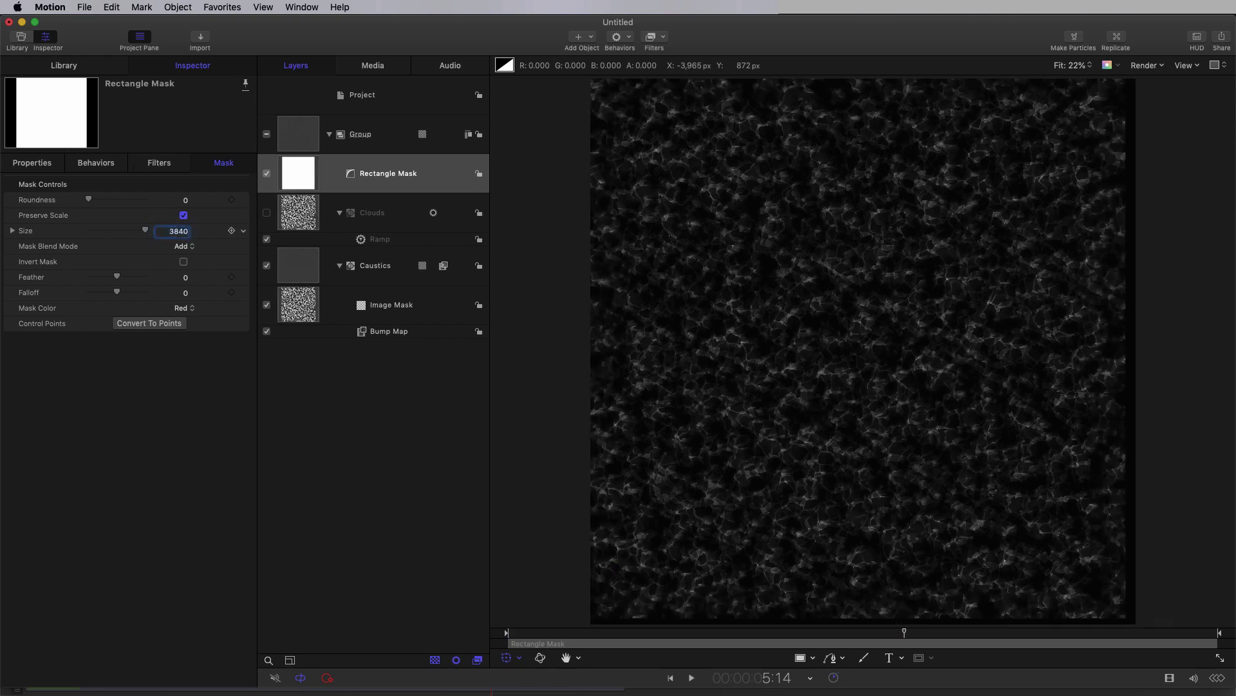
Set the rectangle mask's blend mode to Subtract with Invert Mask enabled, and reset its position to 0, 0.
left_click(191, 248)
left_click(186, 259)
left_click(183, 263)
left_click(33, 163)
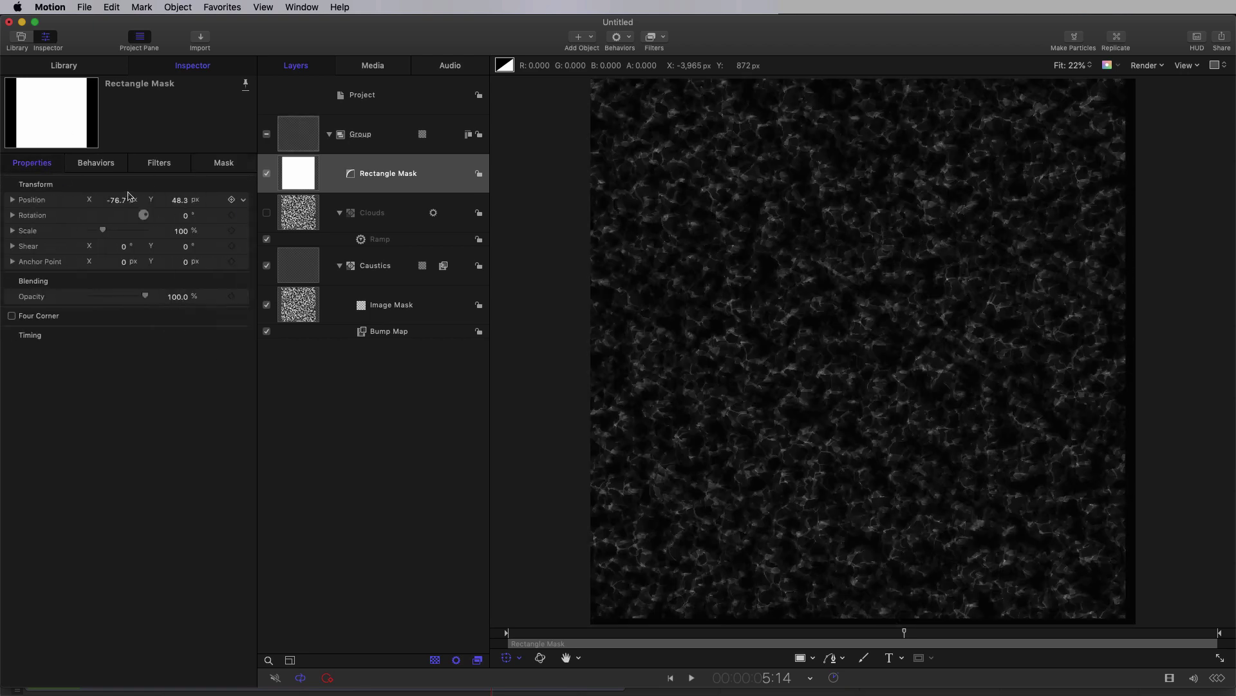
right_click(124, 191)
left_click(172, 193)
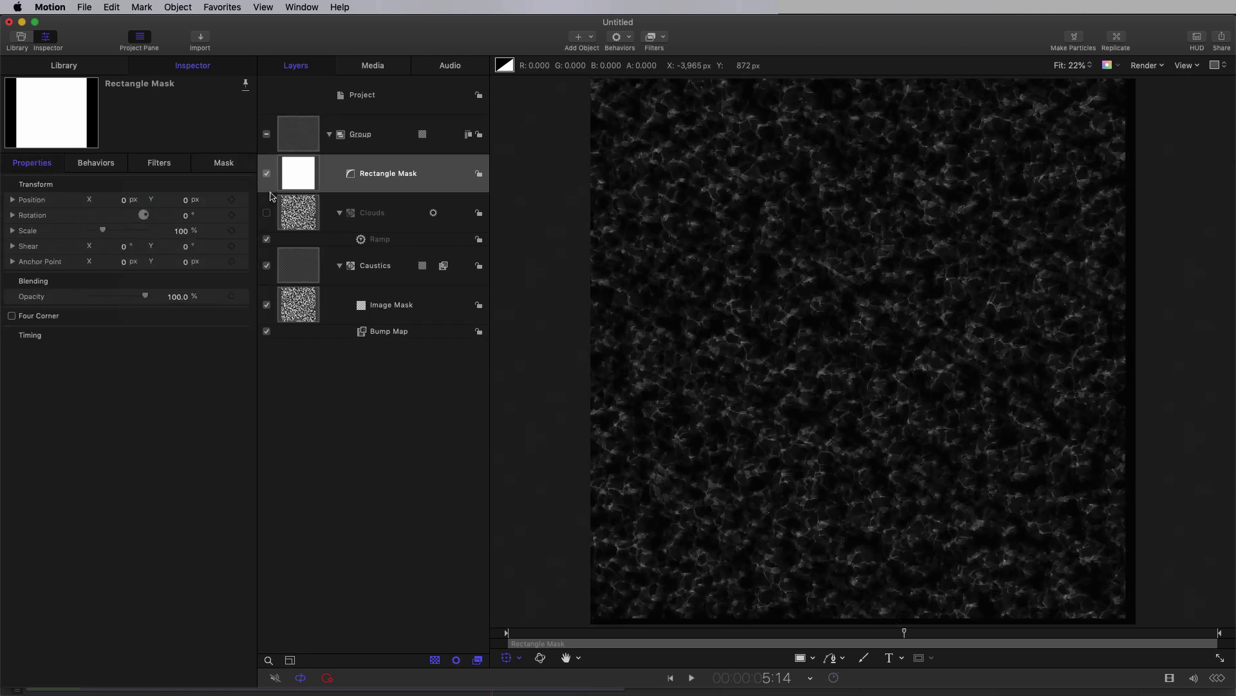
Set the rectangle mask's Feather to -320 to soften the texture's edges.
left_click(224, 163)
left_click(186, 278)
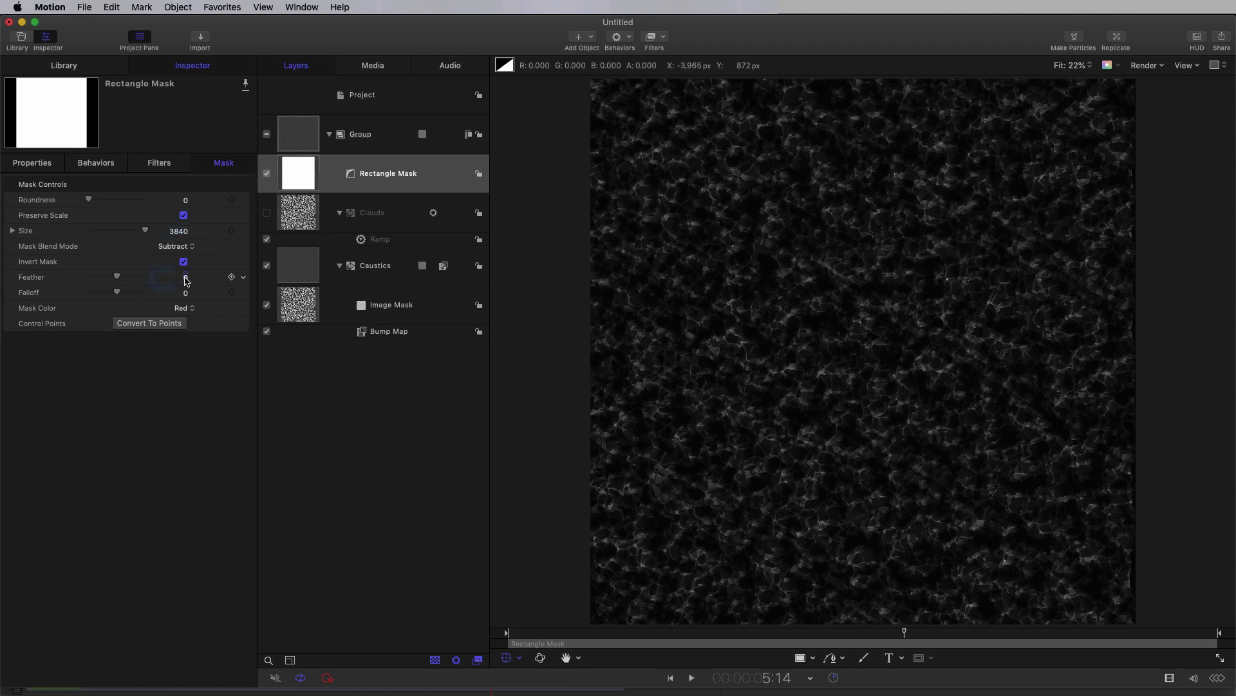
type("-320")
key("Return")
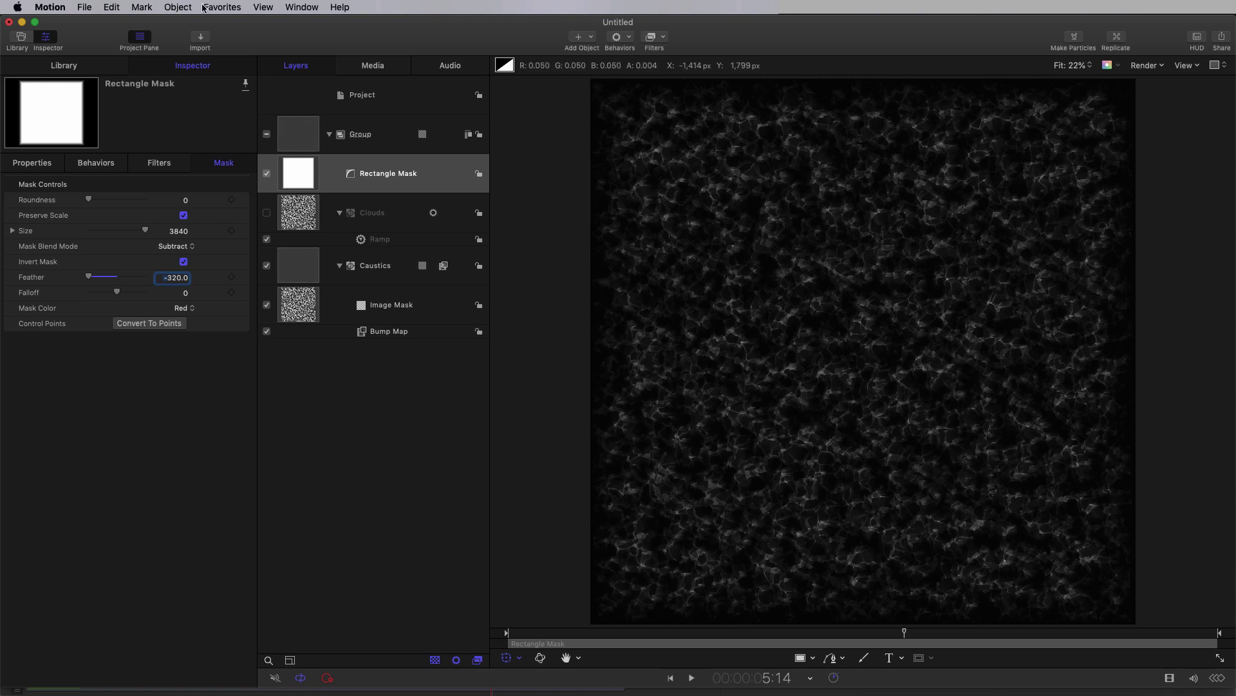
Save the project as Wavelets in the Elements folder.
left_click(83, 7)
left_click(97, 104)
type("Wave")
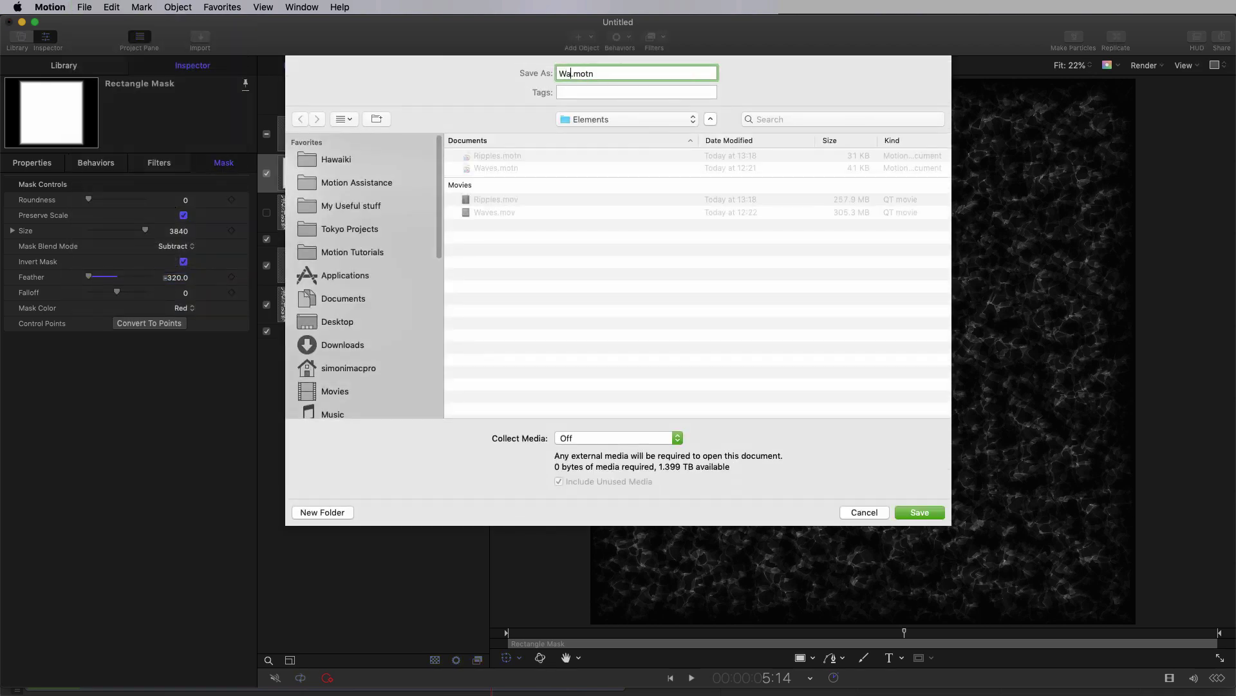
type("lets")
key("Return")
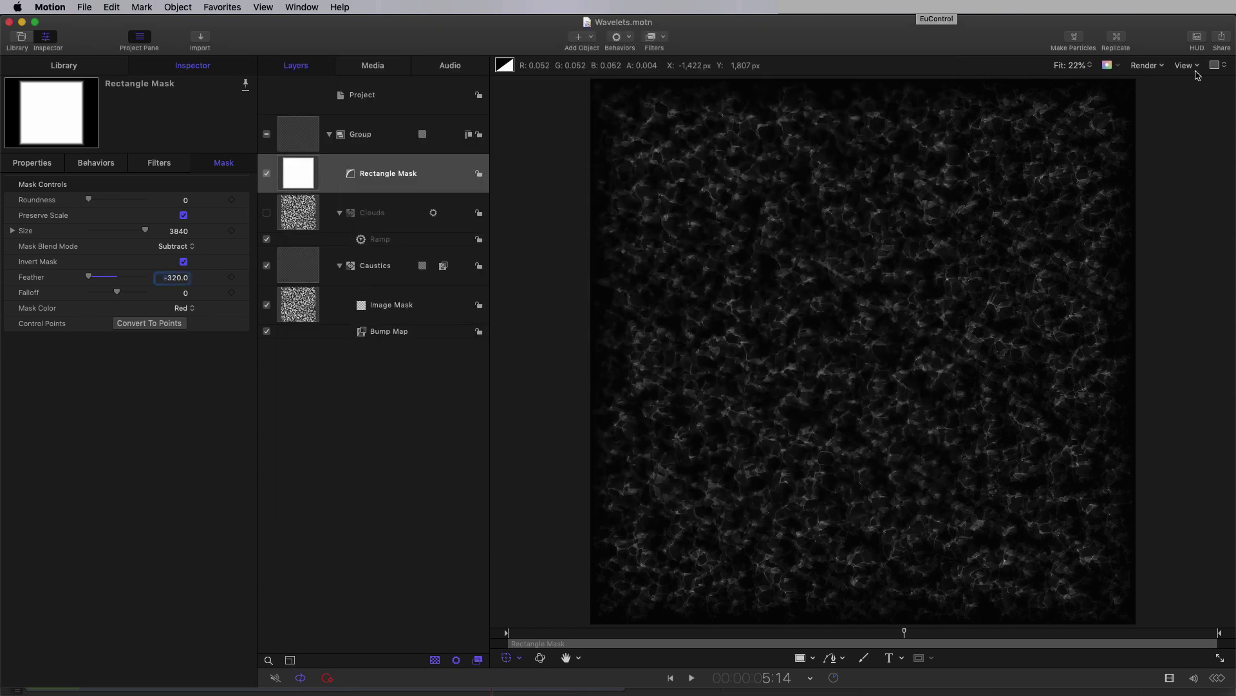
Export the project as a video-only Apple ProRes 422 Proxy movie named Wavelets to the Elements folder.
left_click(1224, 40)
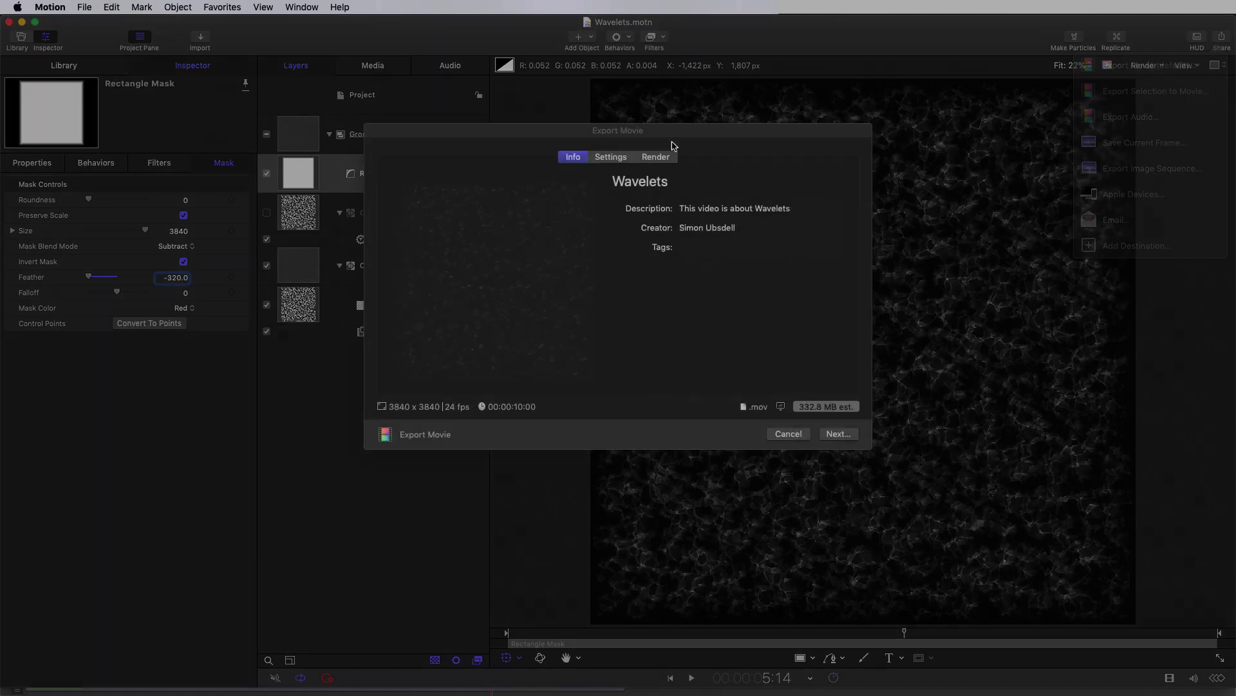
left_click(609, 157)
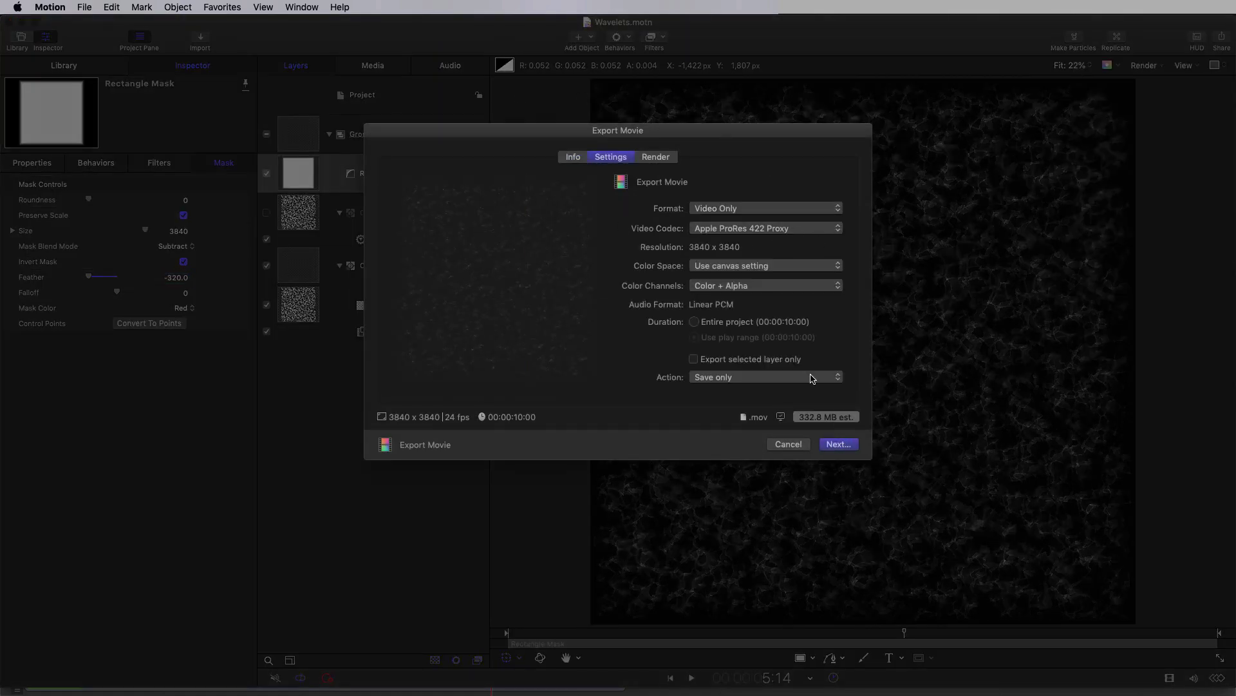
left_click(838, 445)
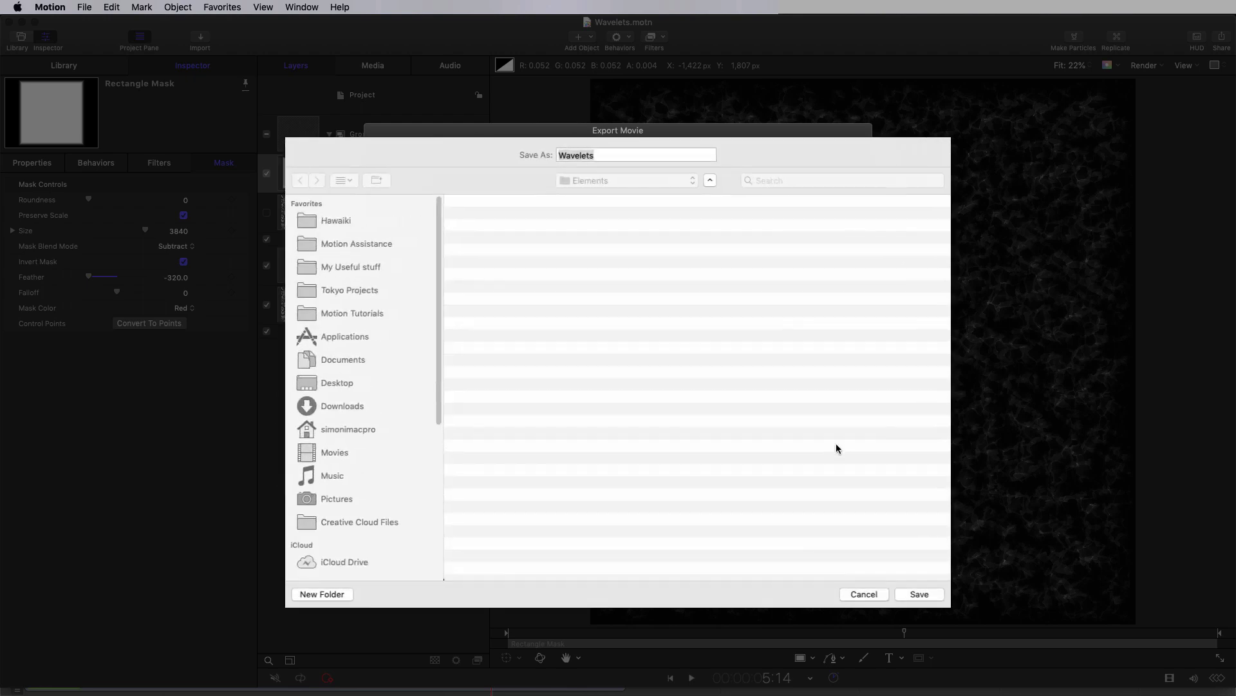
left_click(921, 594)
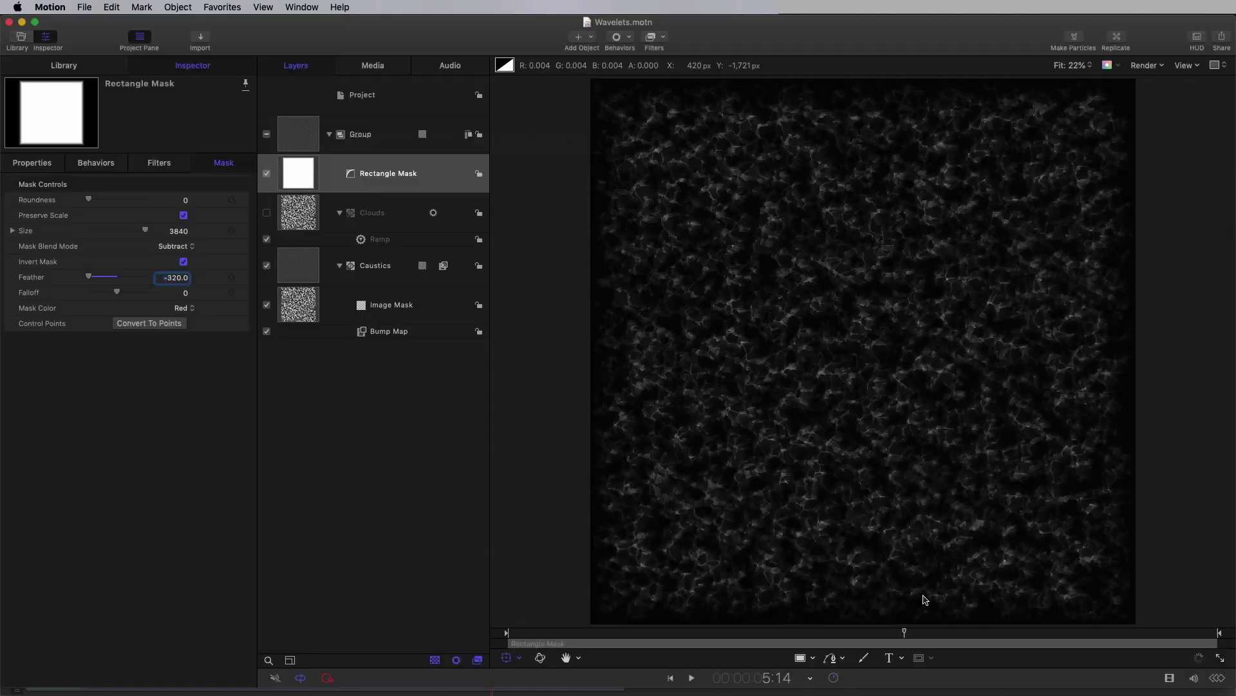
Create a new 10-second, 24 fps Motion project and set its width and height to 3840.
key("super+n")
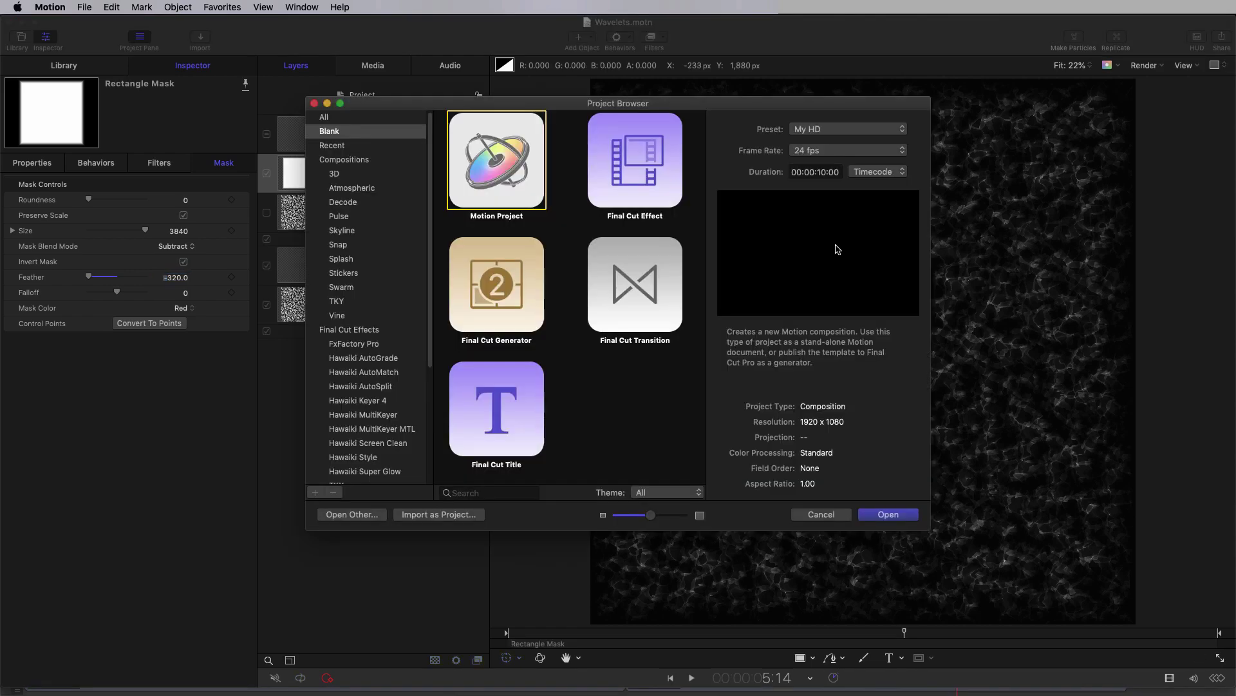
left_click(889, 516)
key("super+3")
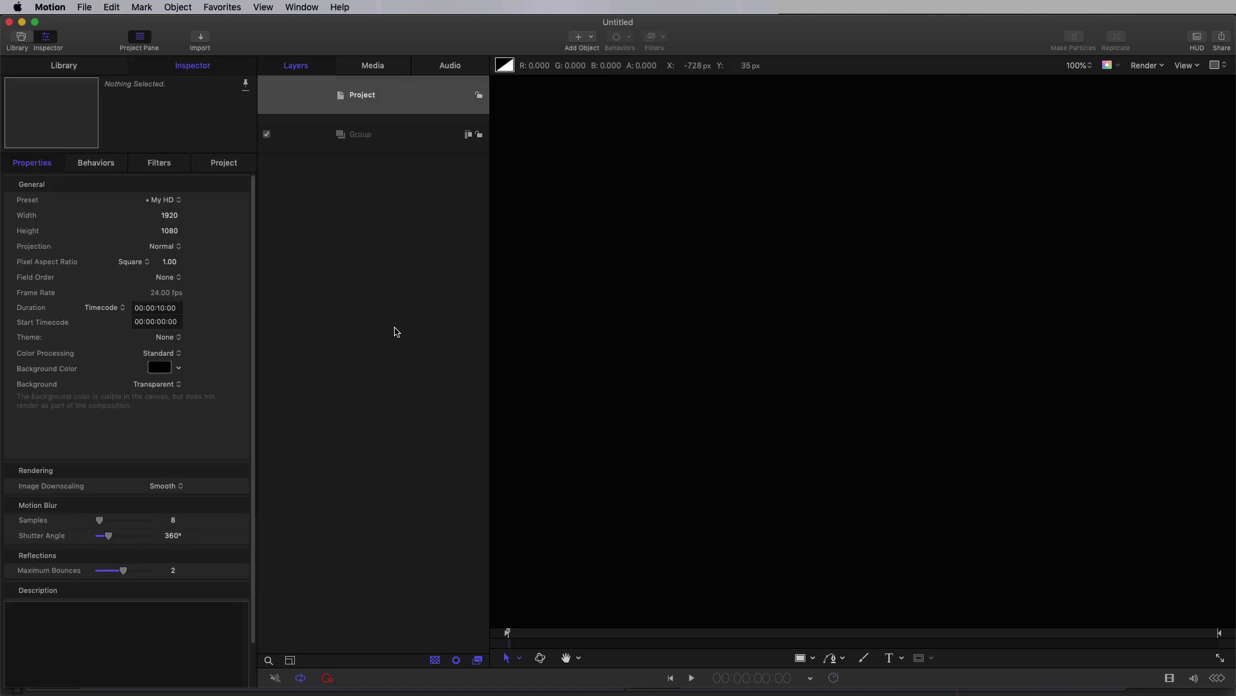
left_click(173, 216)
type("3840")
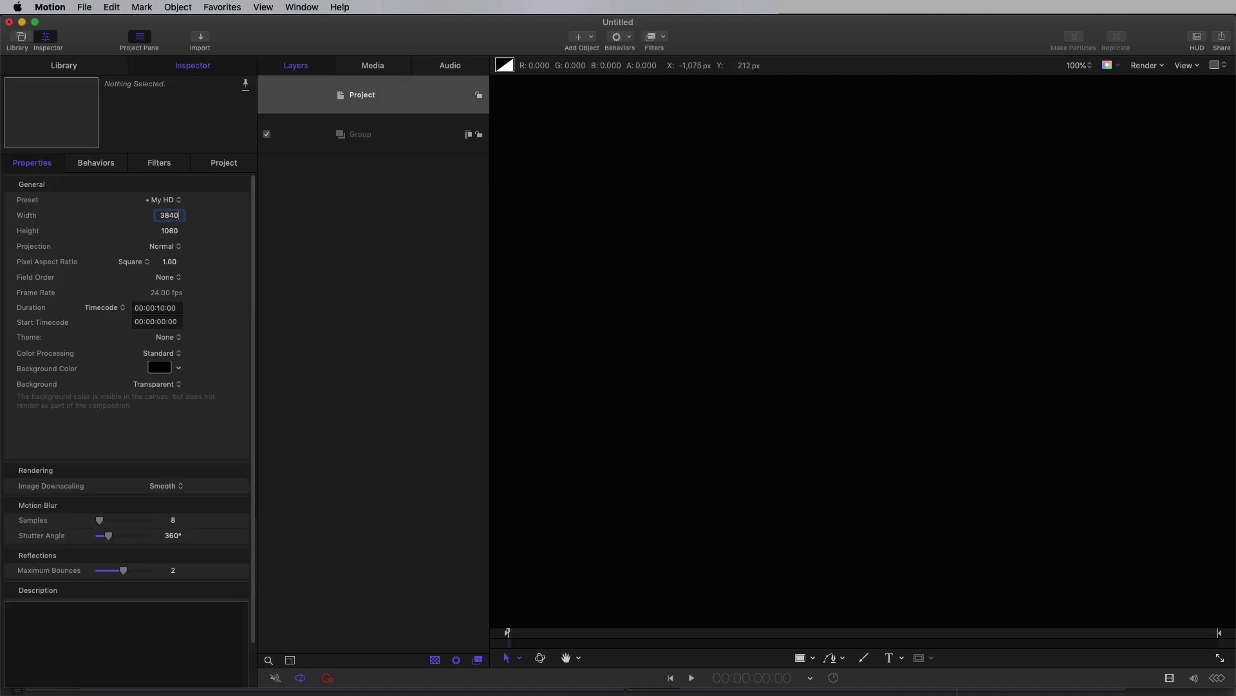
key("Tab")
type("38")
Add a Cellular generator to the project's empty group.
left_click(385, 139)
left_click(593, 37)
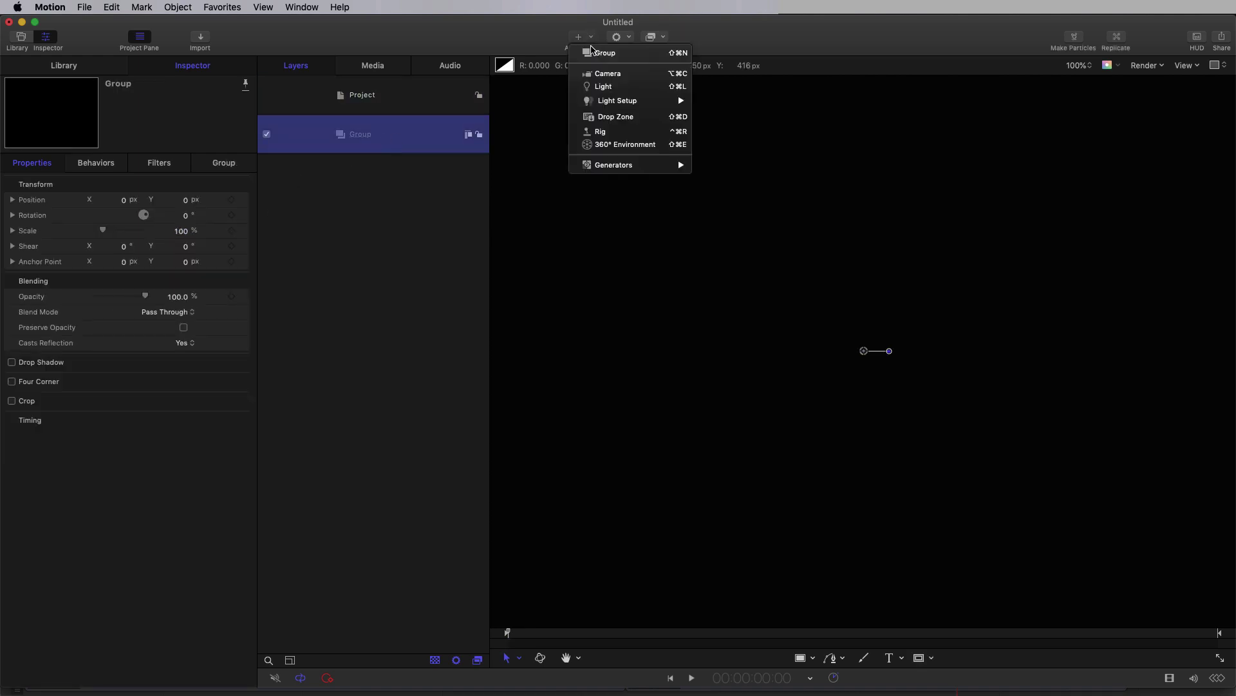
mouse_move(616, 169)
mouse_move(708, 186)
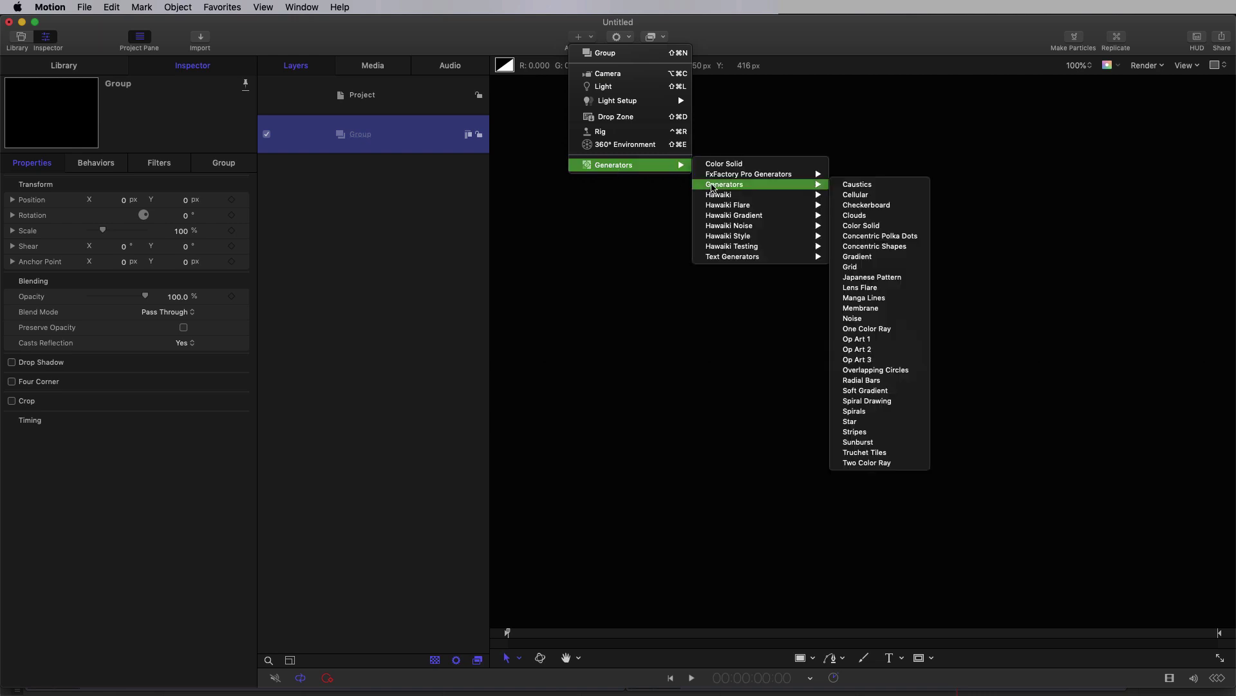
left_click(869, 195)
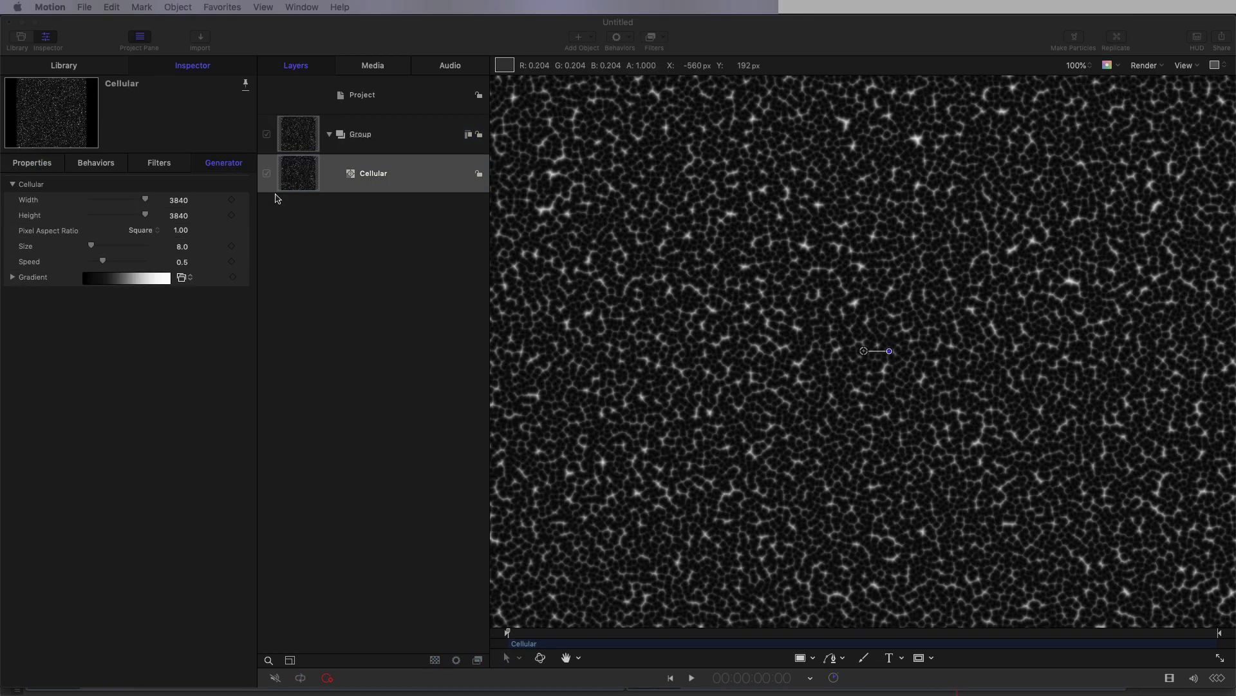
Set the Cellular generator's size to 3 and its speed to 1.25.
left_click(181, 248)
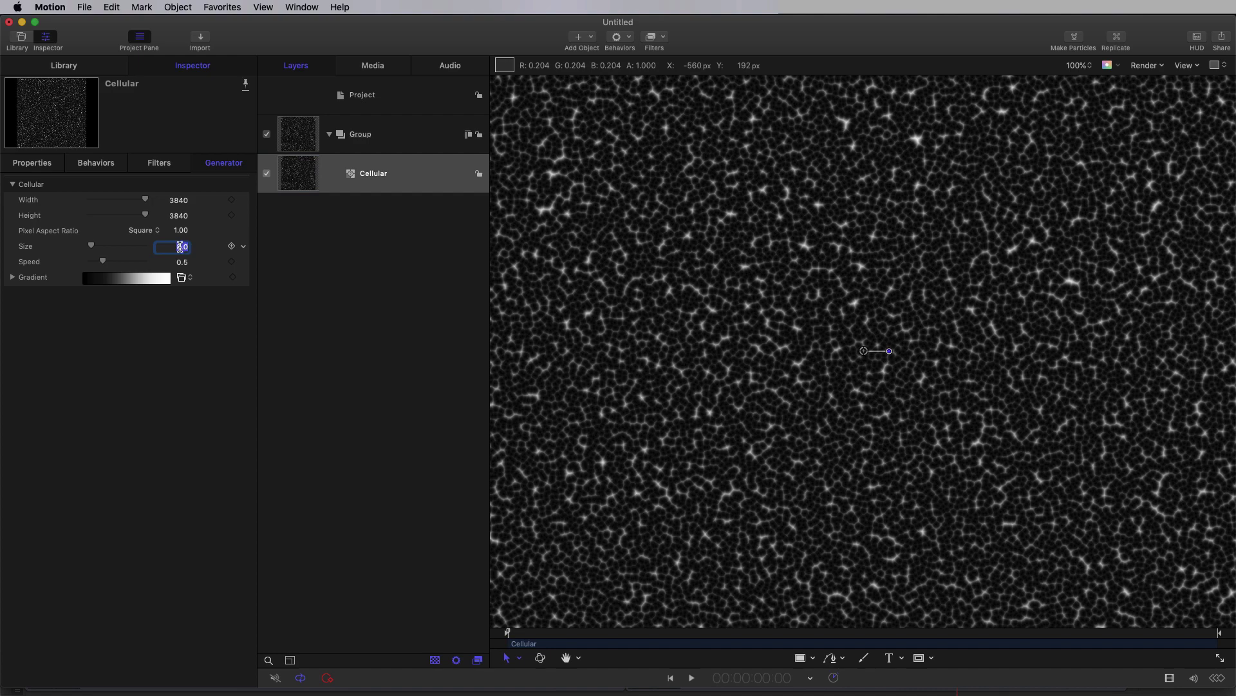
type("3")
key("Tab")
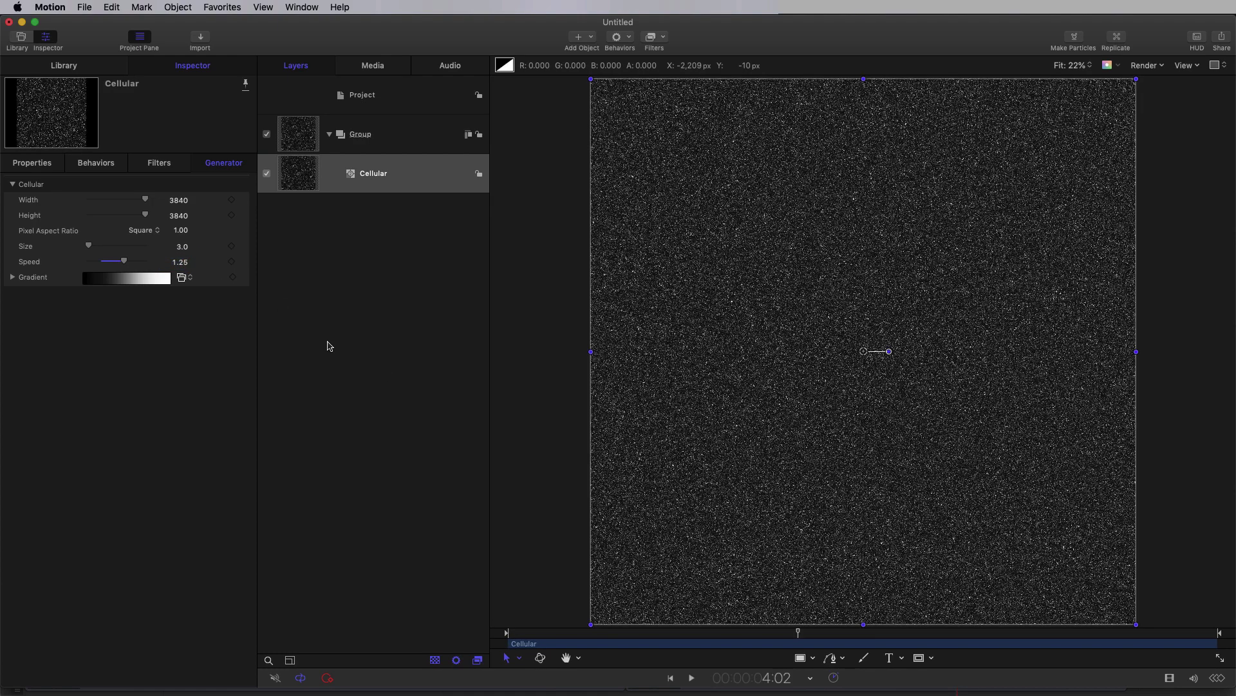
Add a Clouds generator to the group above the Cellular layer.
left_click(588, 37)
mouse_move(599, 167)
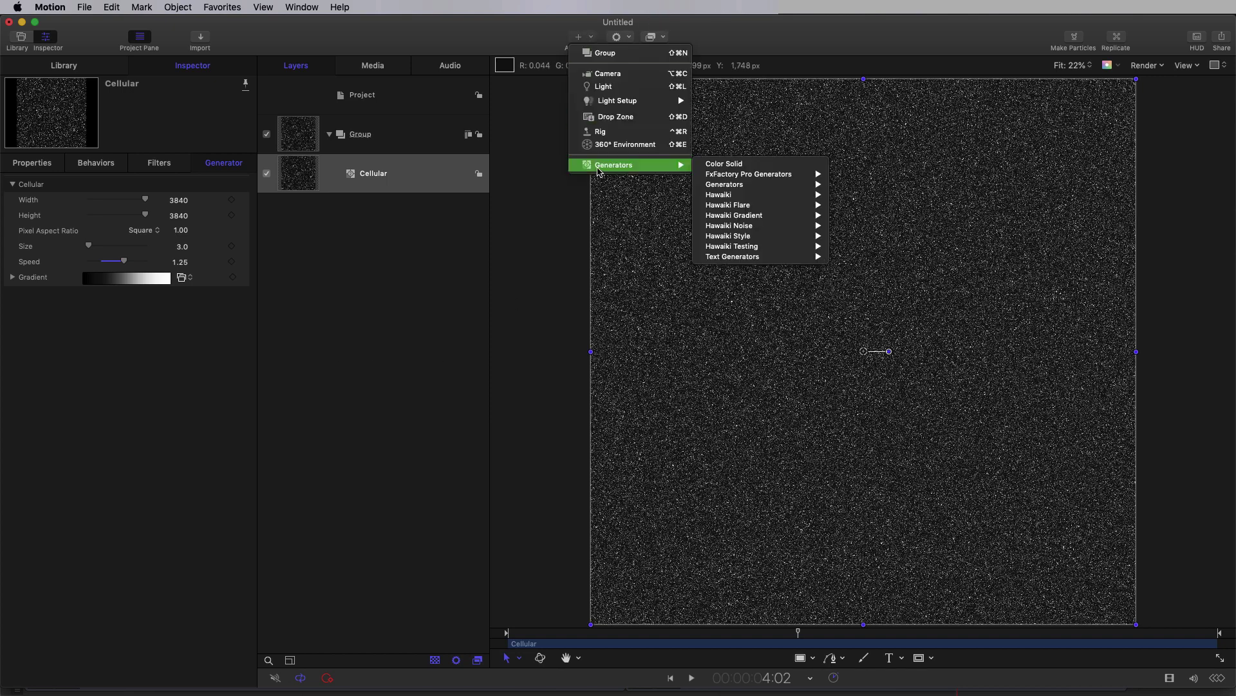
mouse_move(724, 184)
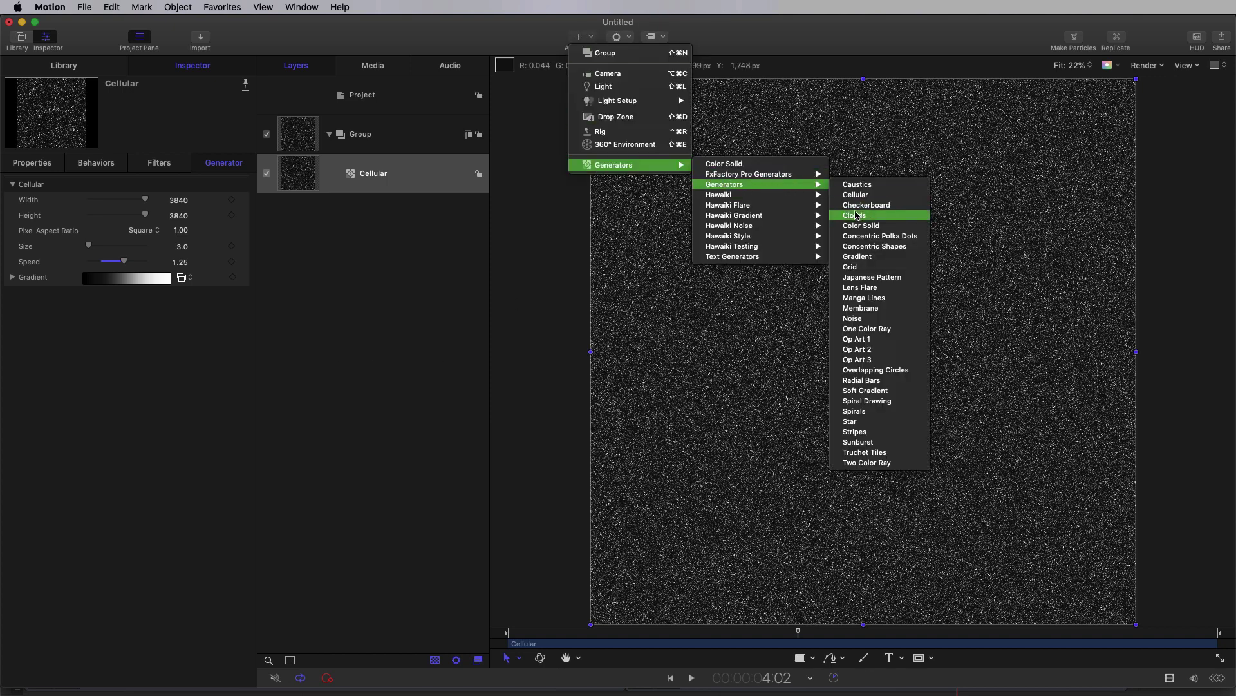
left_click(856, 215)
Set the Clouds generator's horizontal scale to 48, vertical scale to 32 and speed to 1.25.
left_click(178, 248)
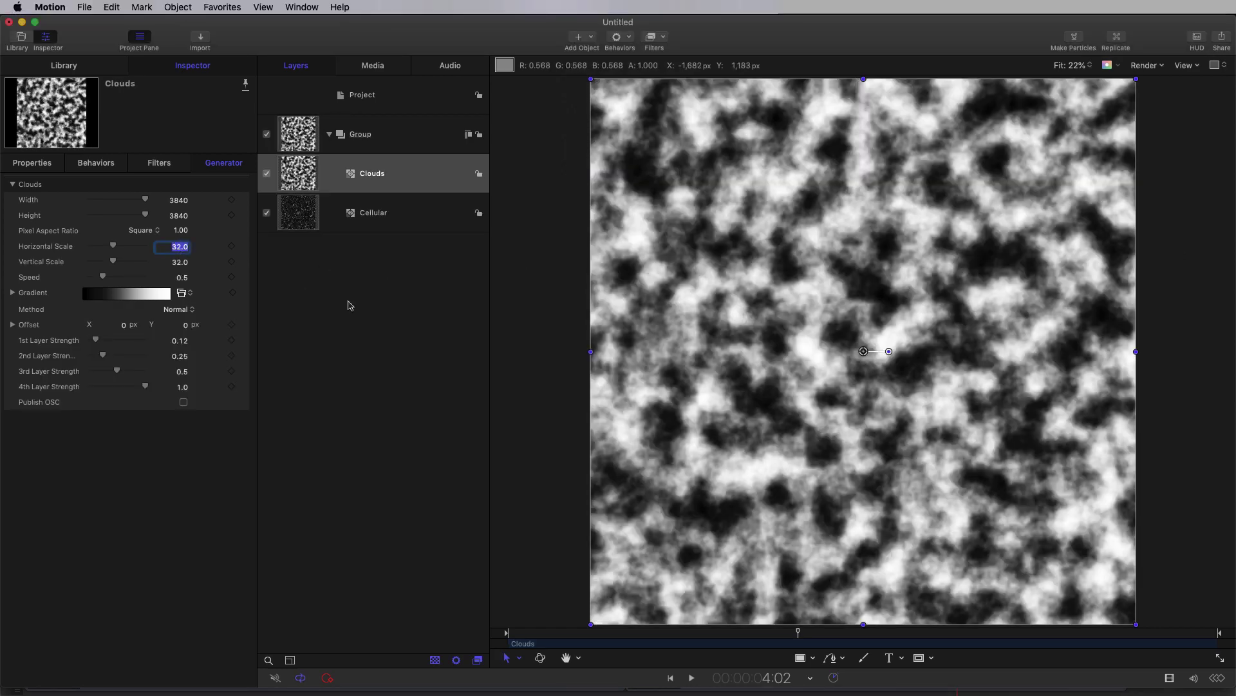
type("48")
key("Tab")
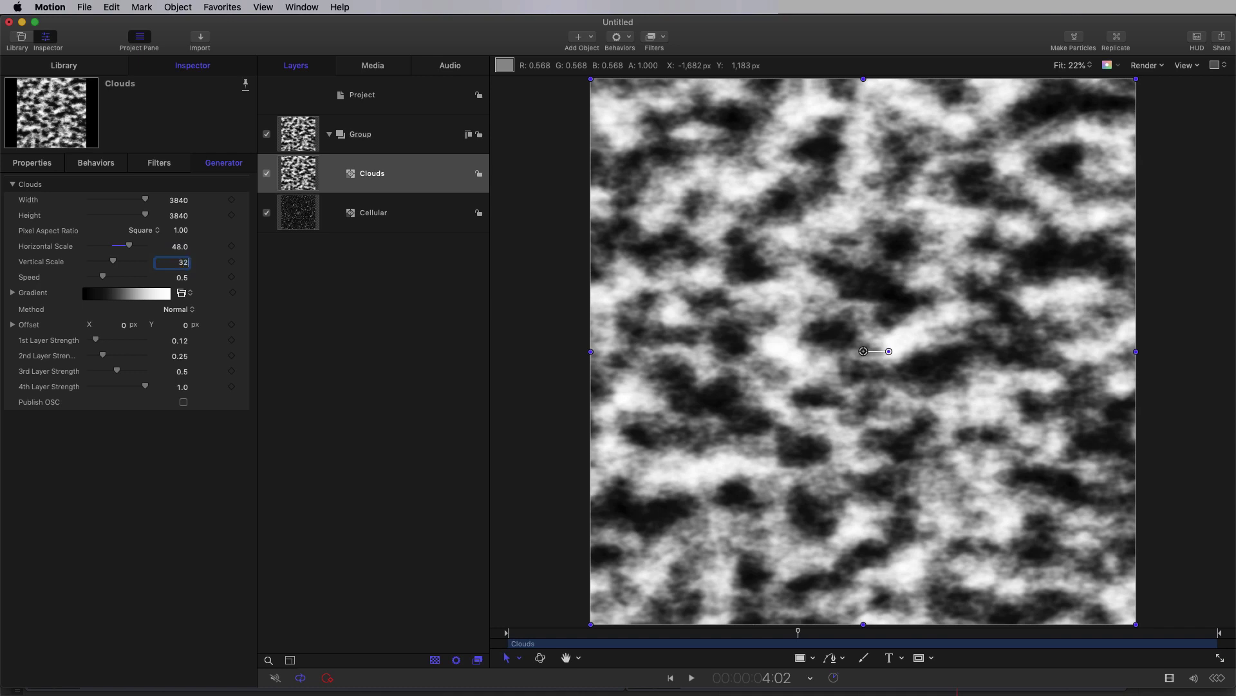
type("32")
key("Tab")
key("Return")
Add an image mask to the Cellular layer, using Clouds as its mask source and Luminance as the source channel.
left_click(294, 208)
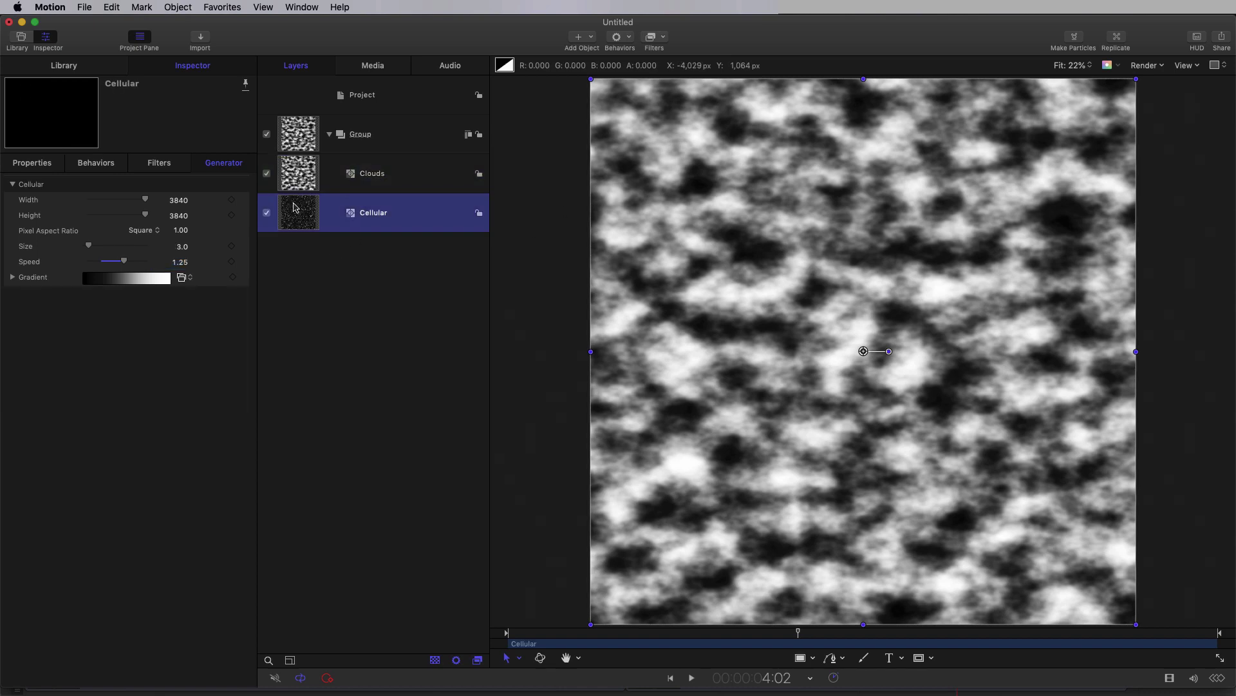
right_click(294, 208)
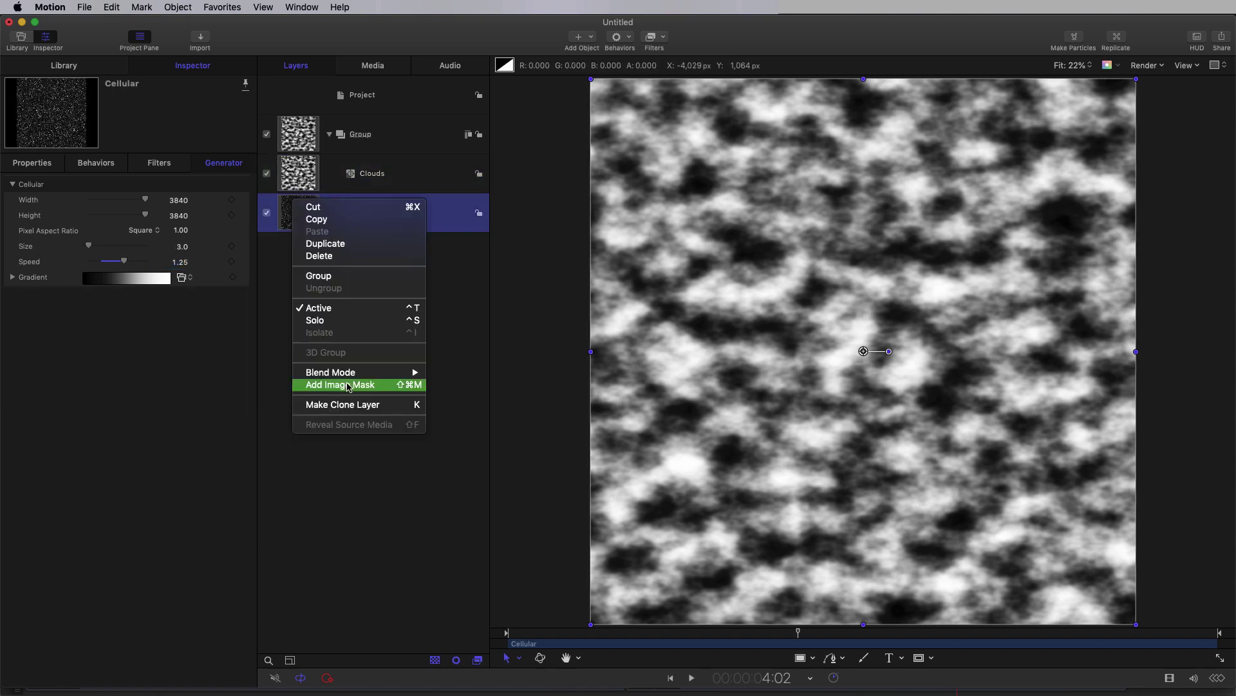
left_click(347, 386)
left_click_drag(297, 174, 158, 209)
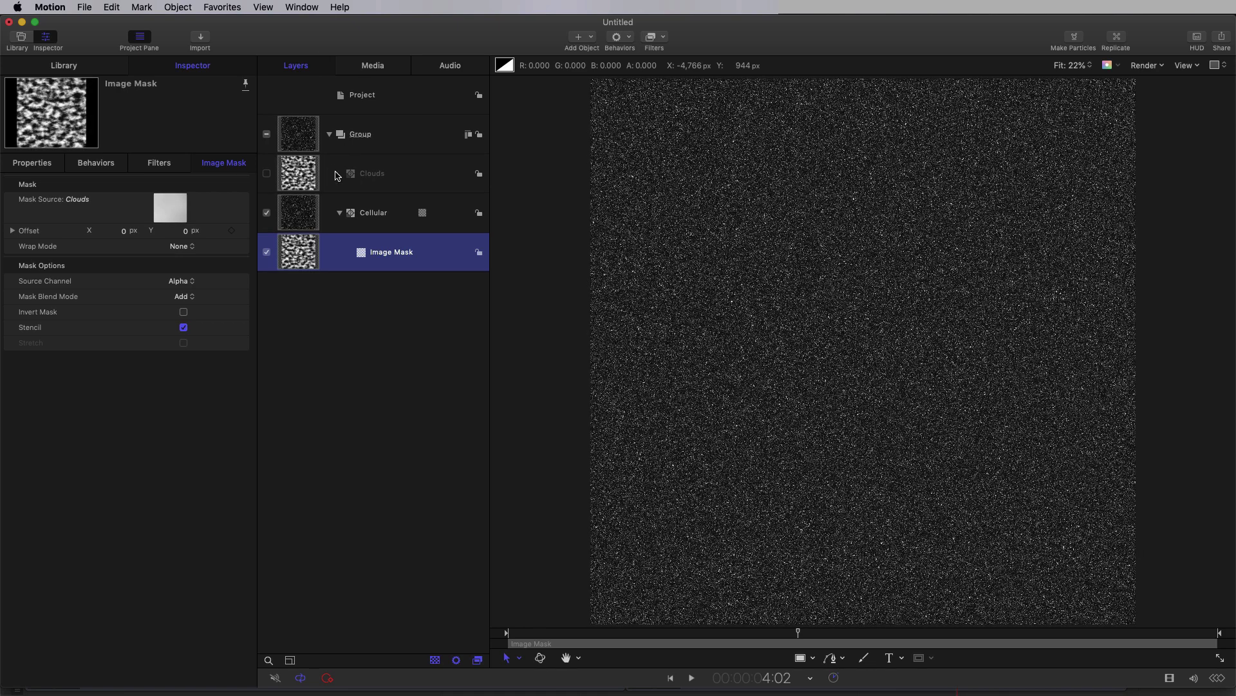
left_click(183, 282)
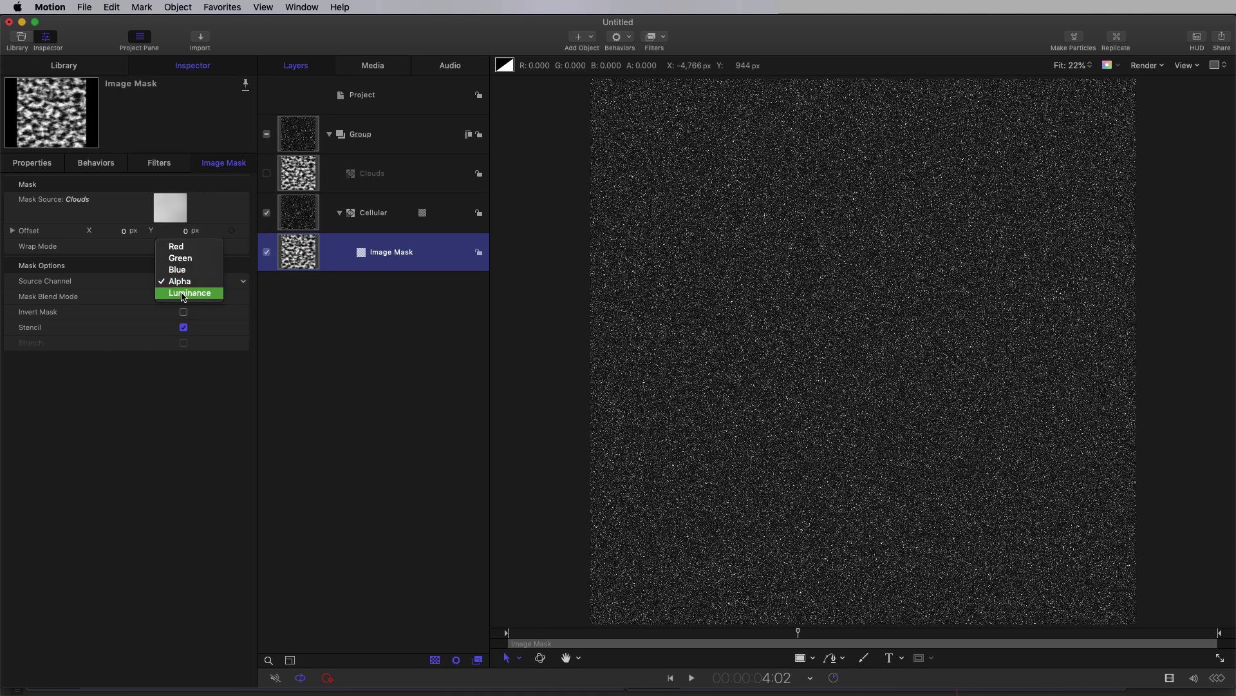
left_click(183, 294)
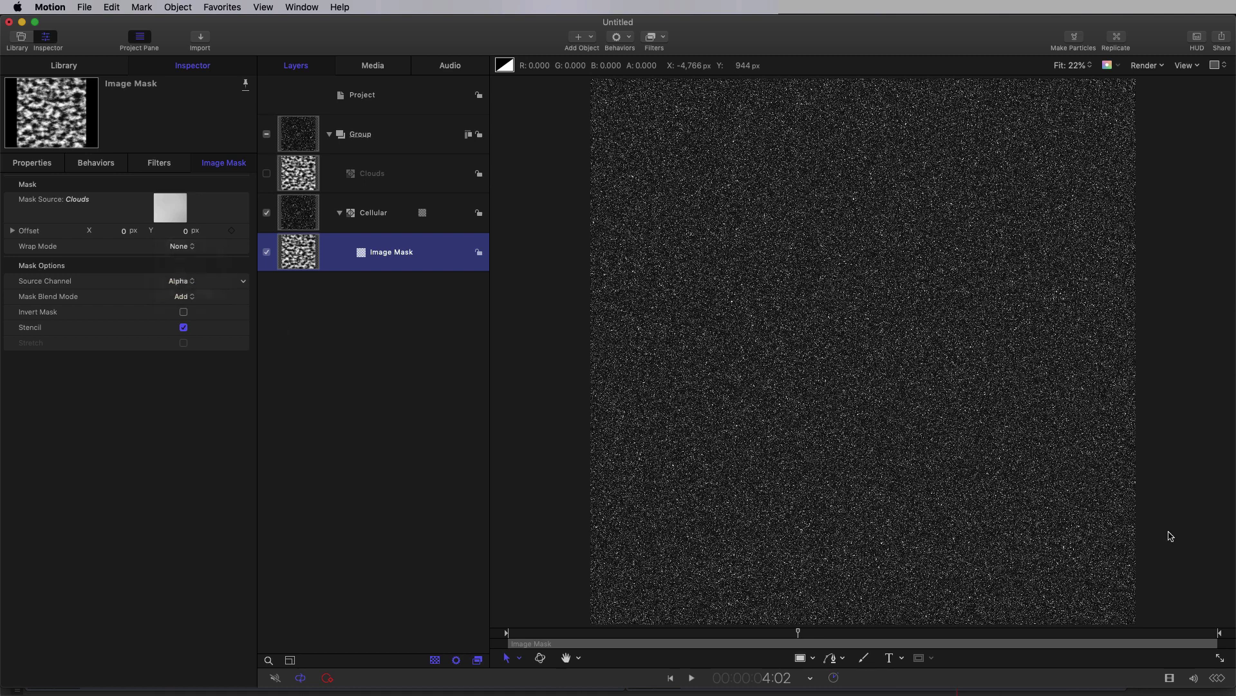
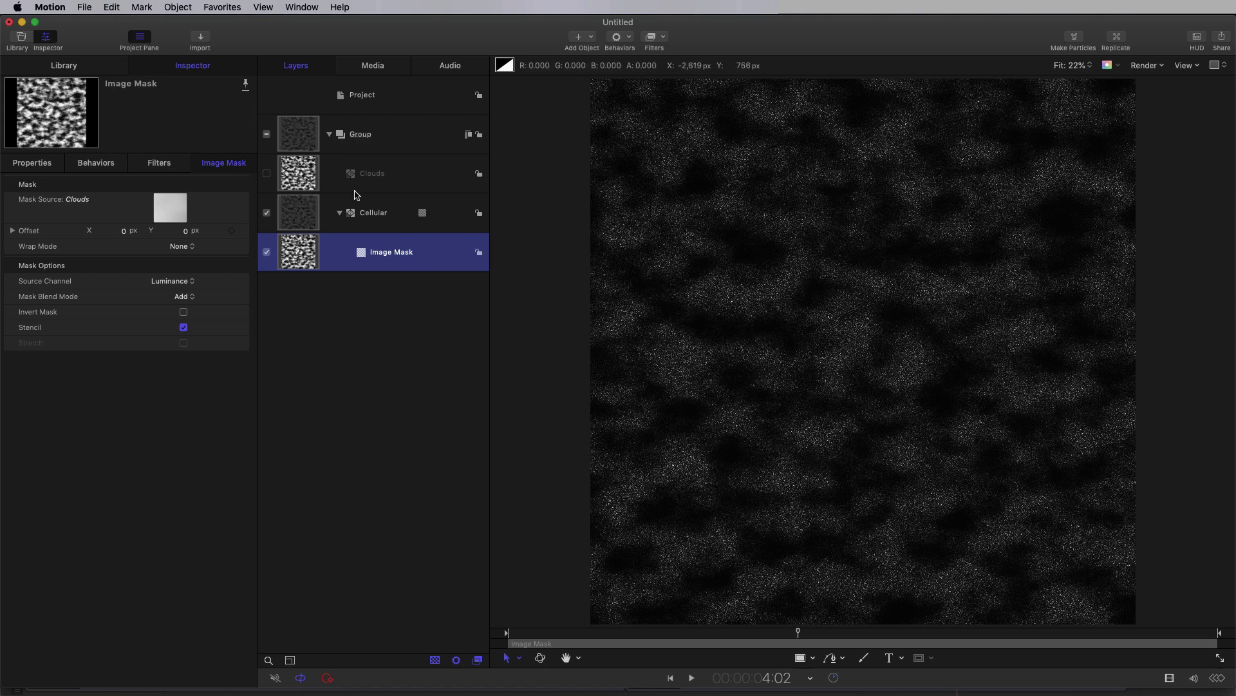
Sharpen the Clouds gradient by moving its black stop to just below the middle and its white stop to about 59%.
left_click(298, 174)
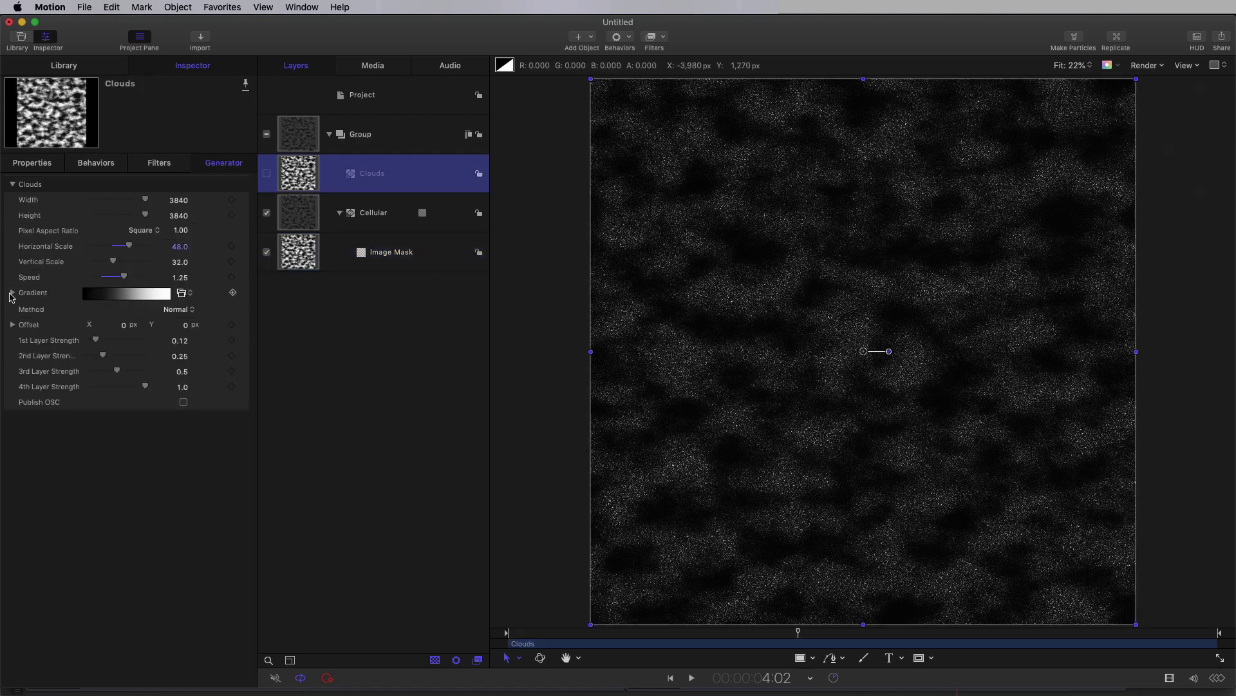
left_click(13, 293)
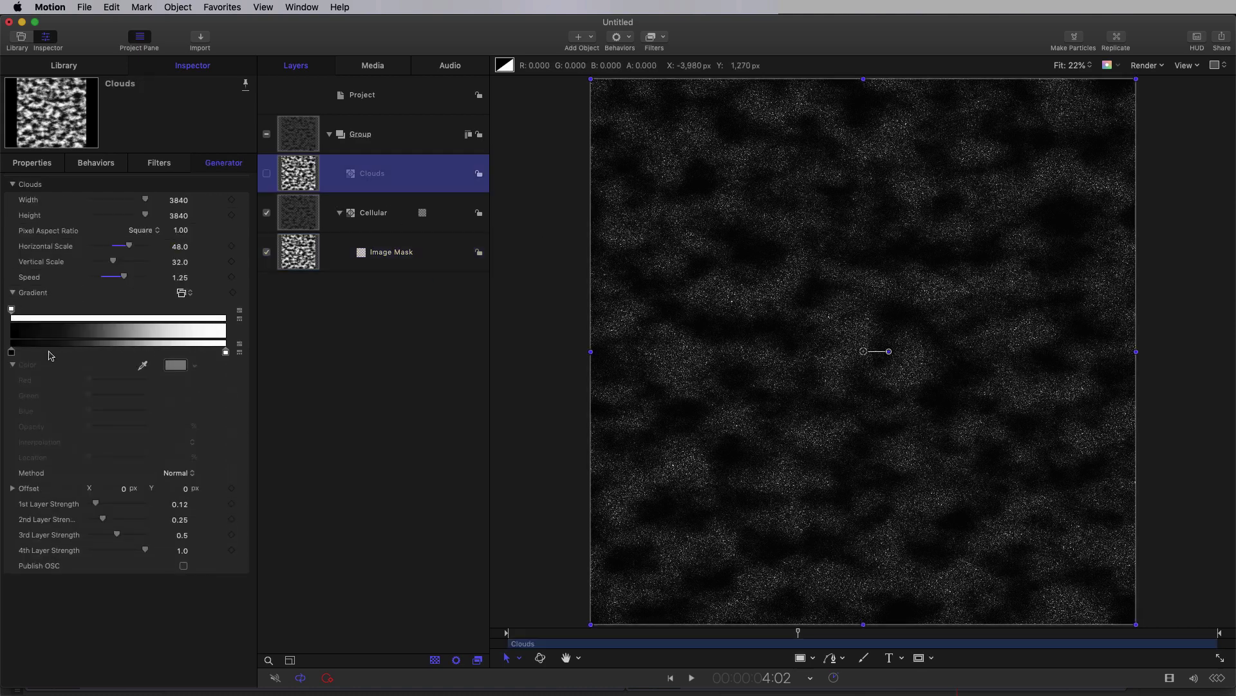
left_click_drag(13, 352, 101, 357)
left_click_drag(225, 352, 137, 353)
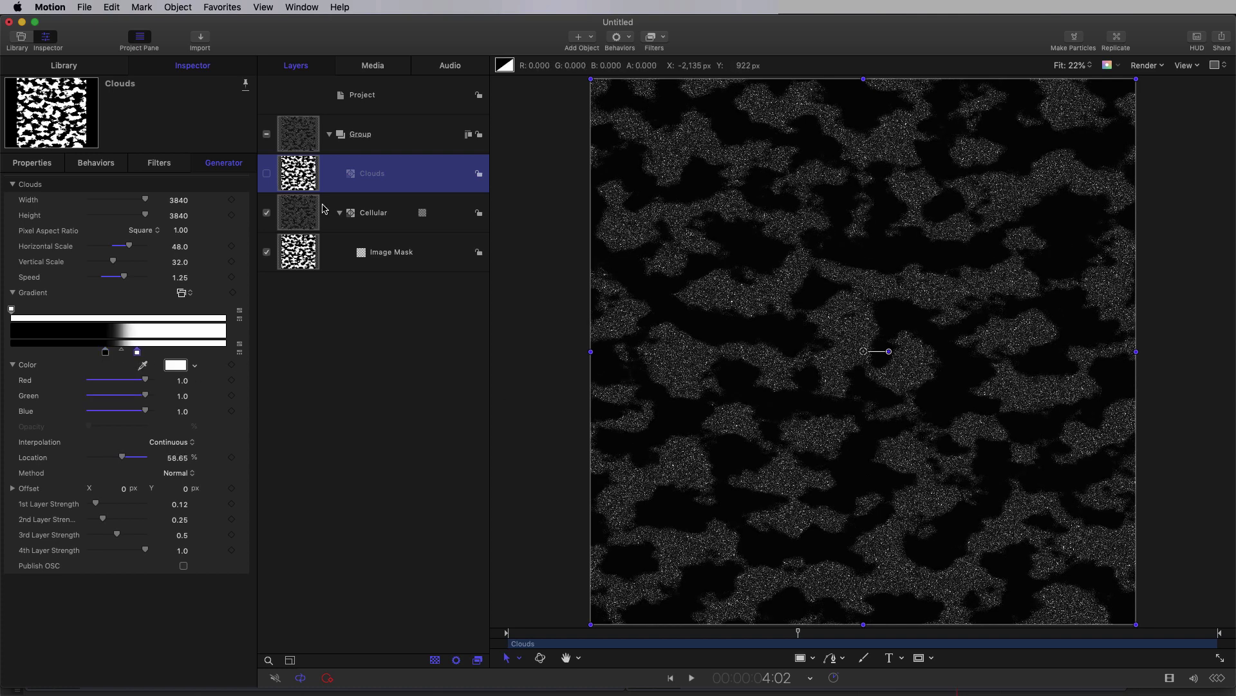
Add a Wave distortion filter to the Cellular layer, compare the image with it off and on, and preview the motion.
left_click(869, 206)
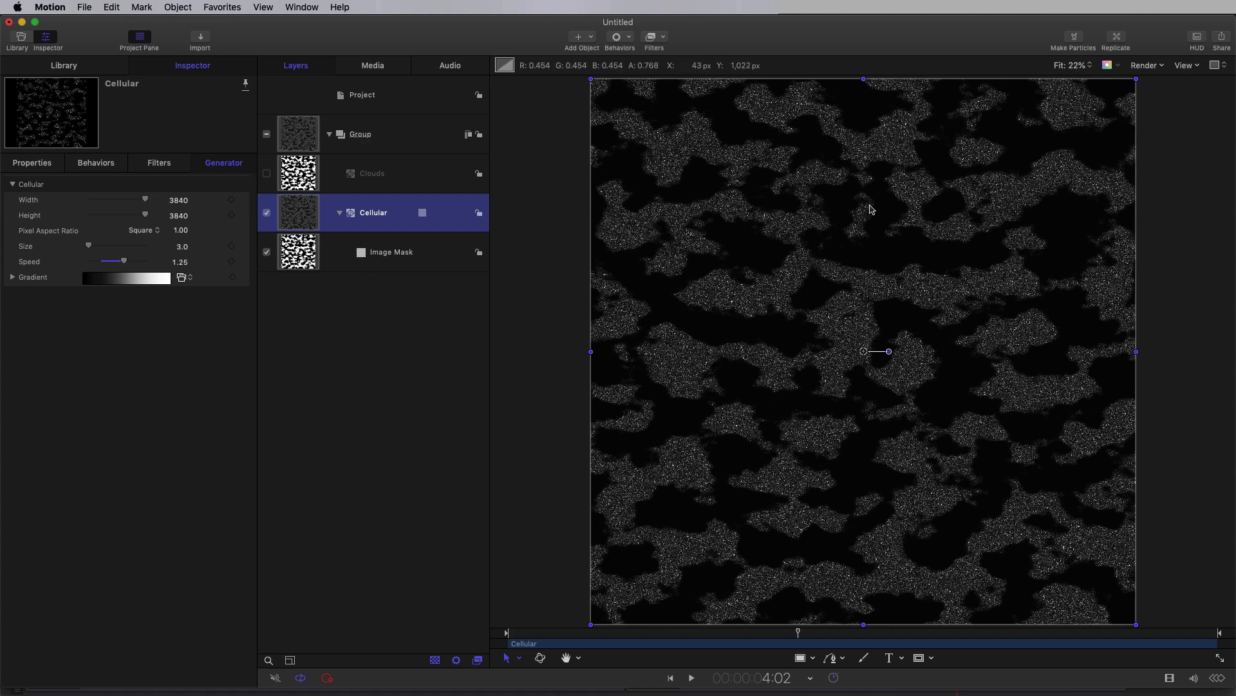
left_click(661, 37)
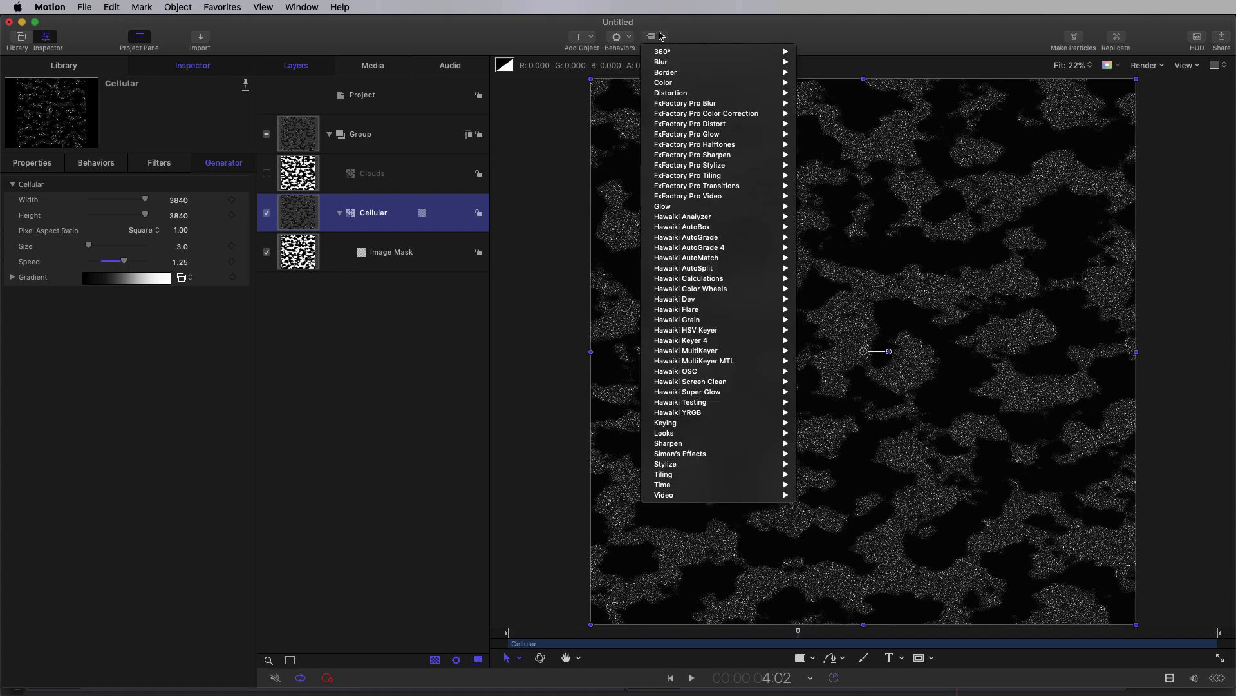
mouse_move(683, 94)
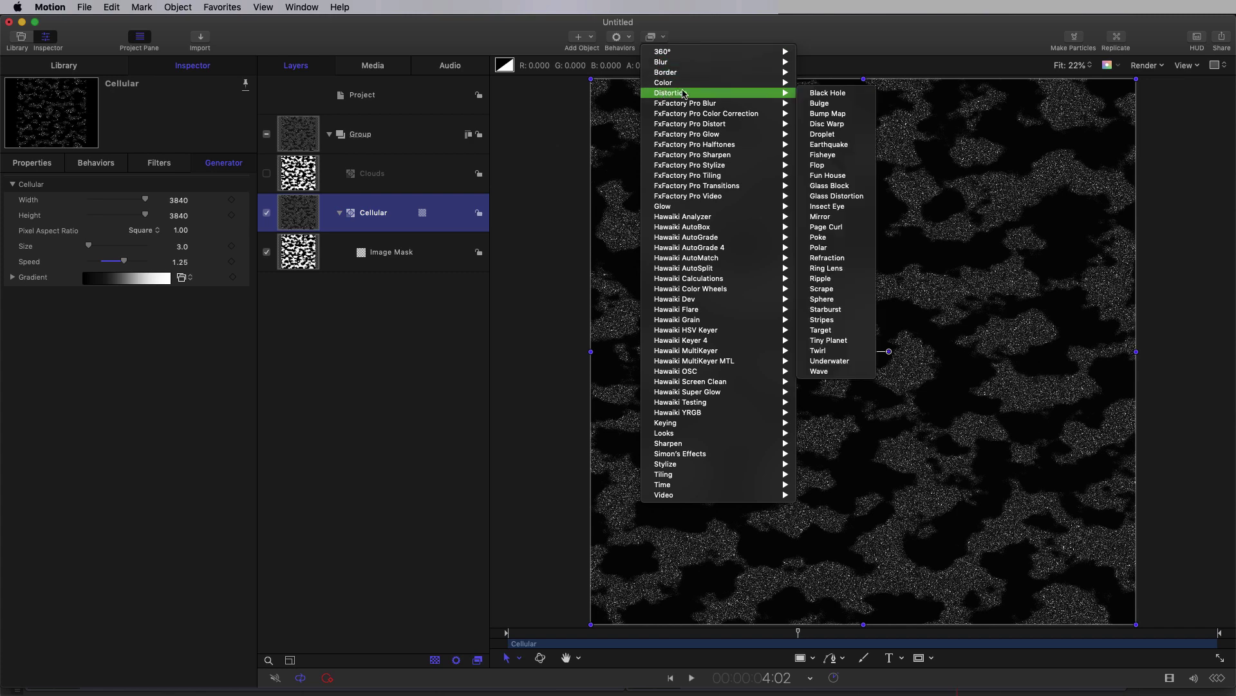
left_click(820, 371)
left_click(266, 279)
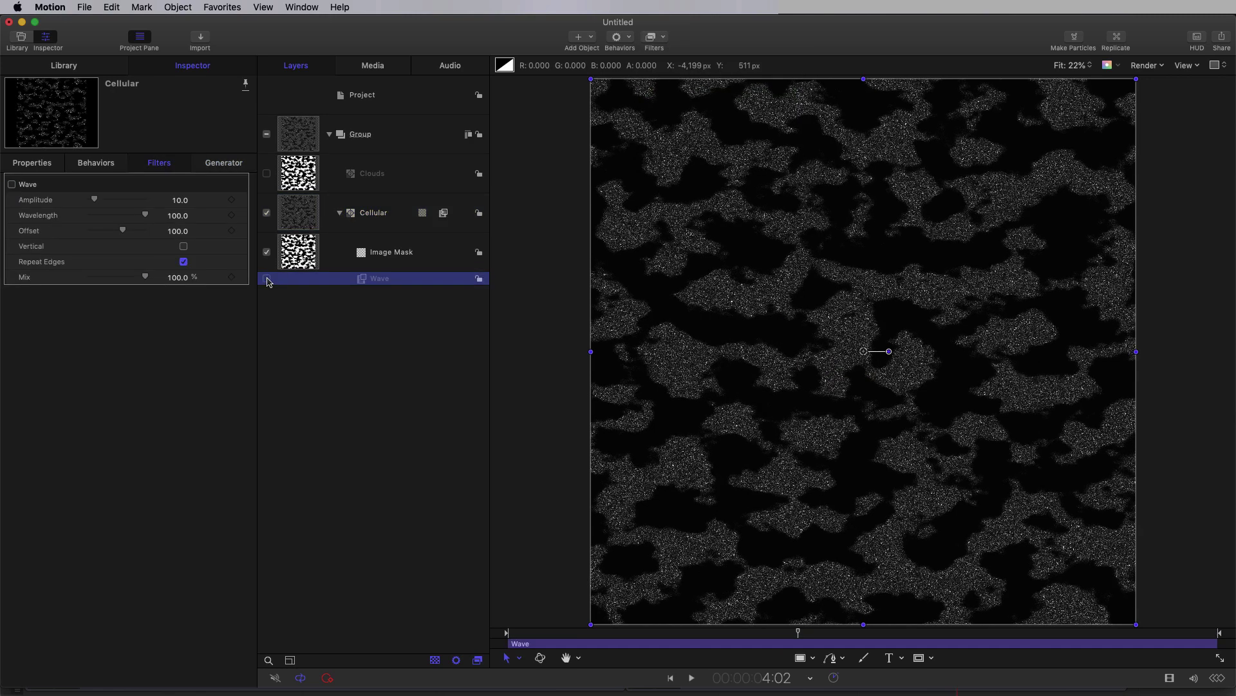
left_click(266, 279)
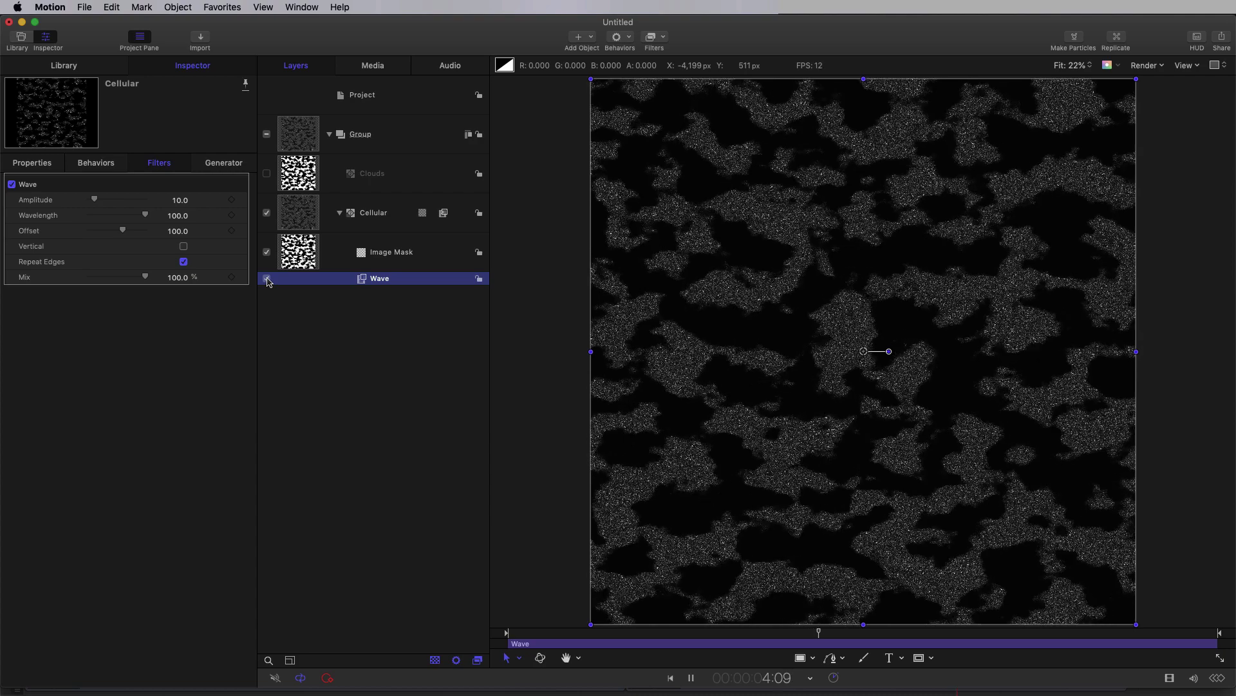
key("space")
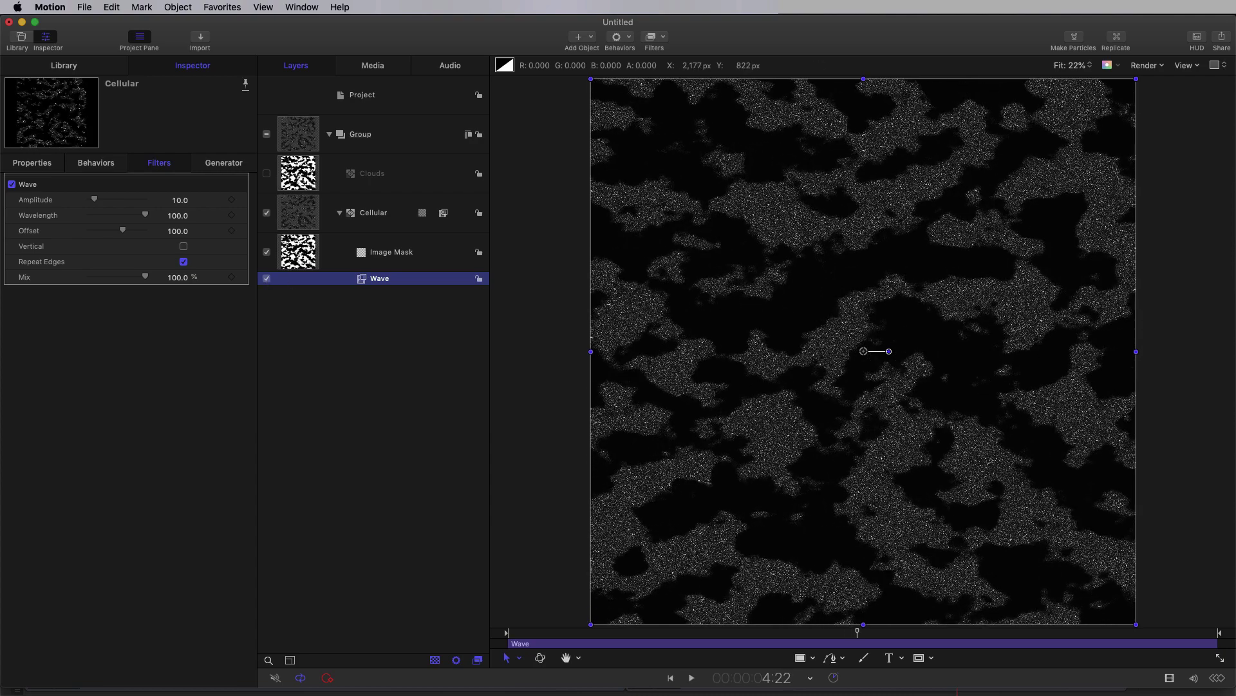
Add a Glint filter to the Cellular layer and set its exposure to 3 and glint size to 0.5.
left_click(664, 38)
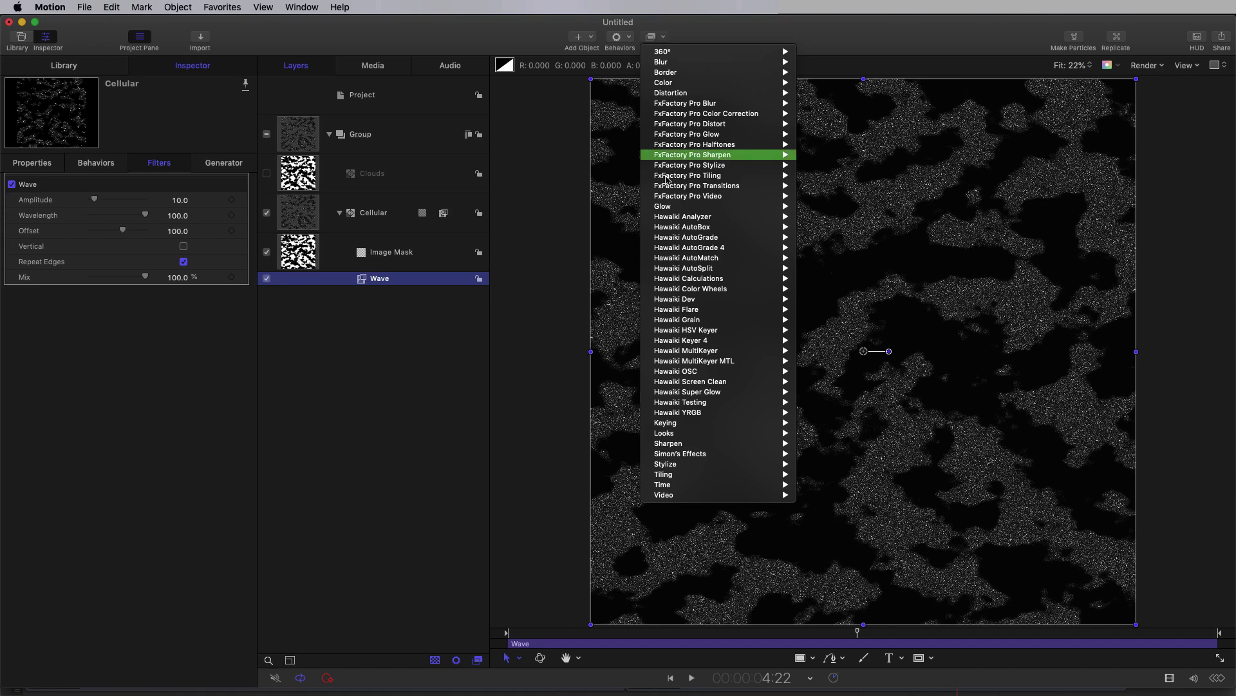
mouse_move(673, 207)
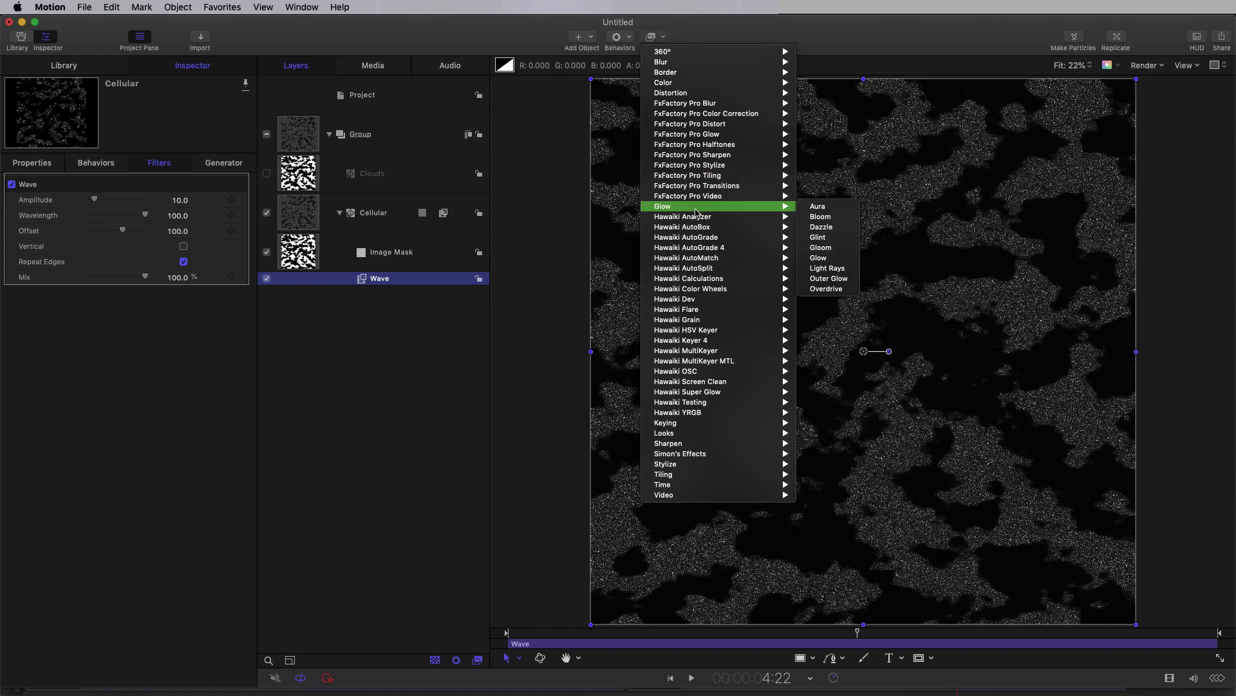
left_click(818, 238)
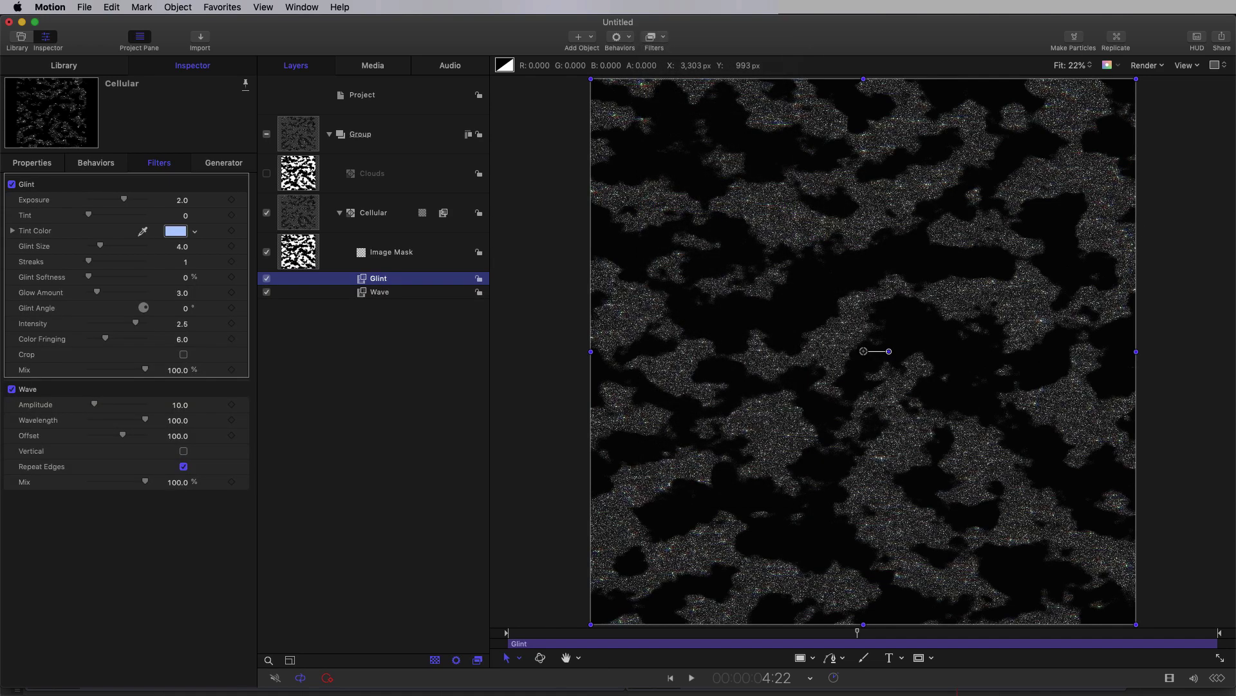
left_click(181, 199)
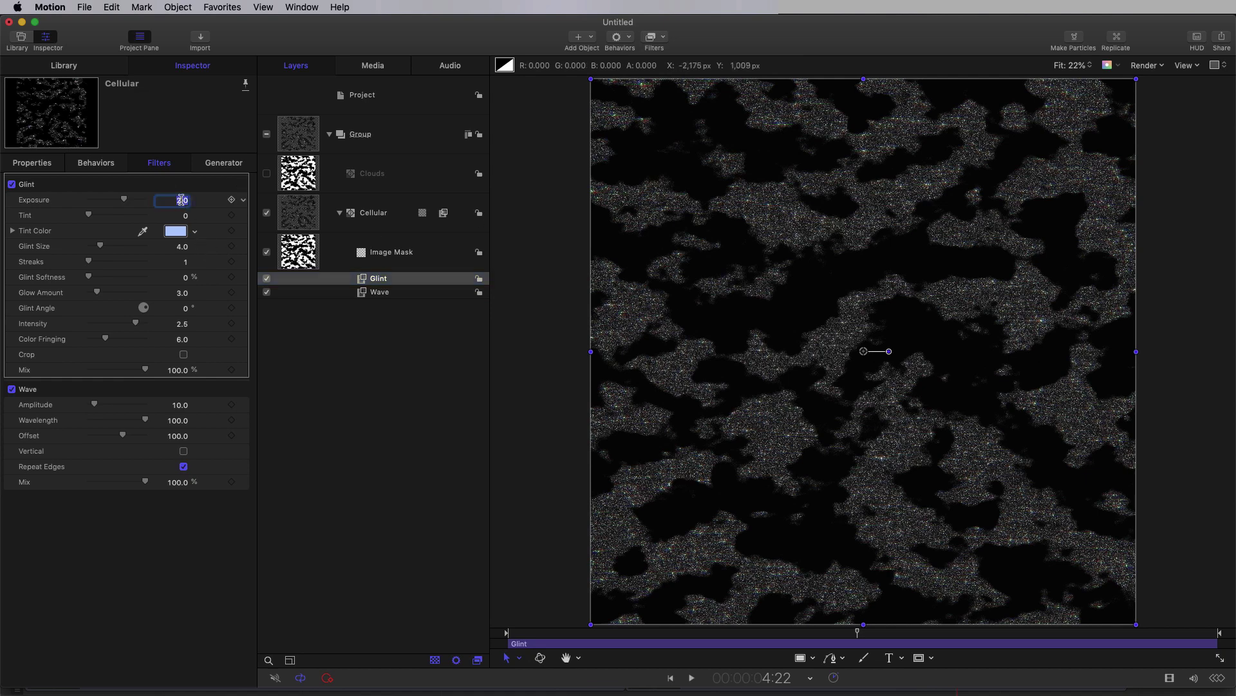
type("3")
key("Return")
key("Tab")
key("Tab")
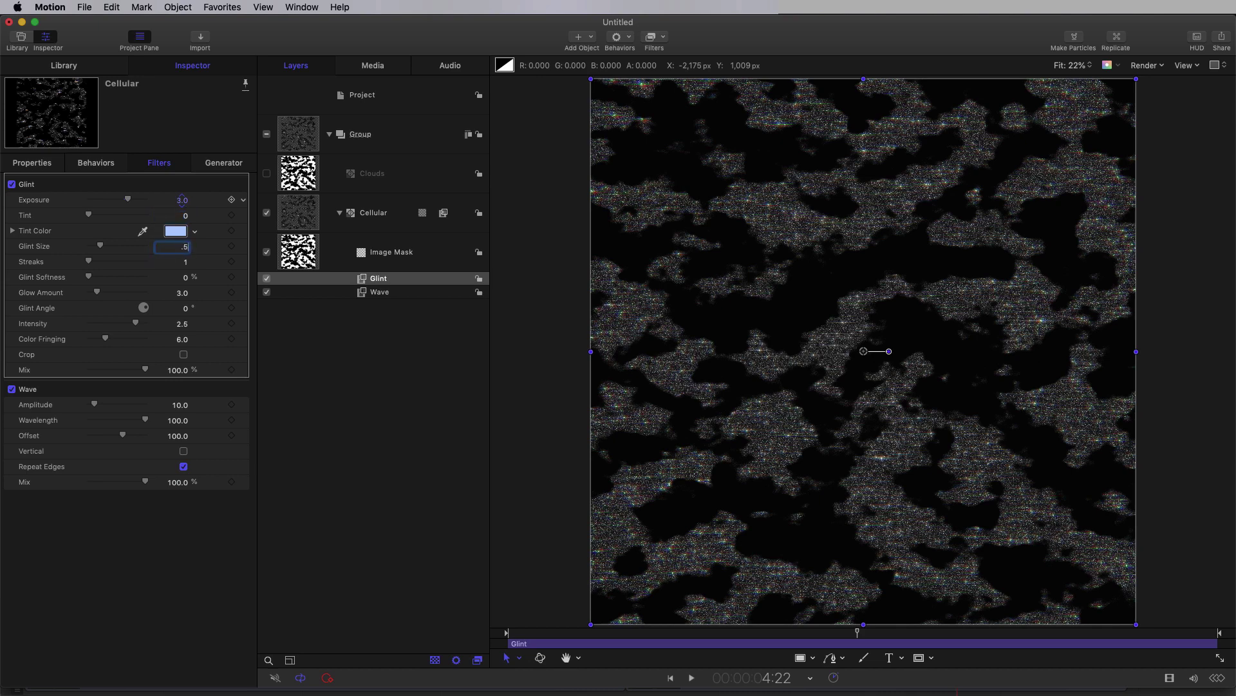
key("Return")
Set the Glint filter's streaks to 2, glow amount to 2, intensity to 3 and color fringing to 0.
key("Tab")
key("Tab")
key("Tab")
type("2")
key("Tab")
key("Tab")
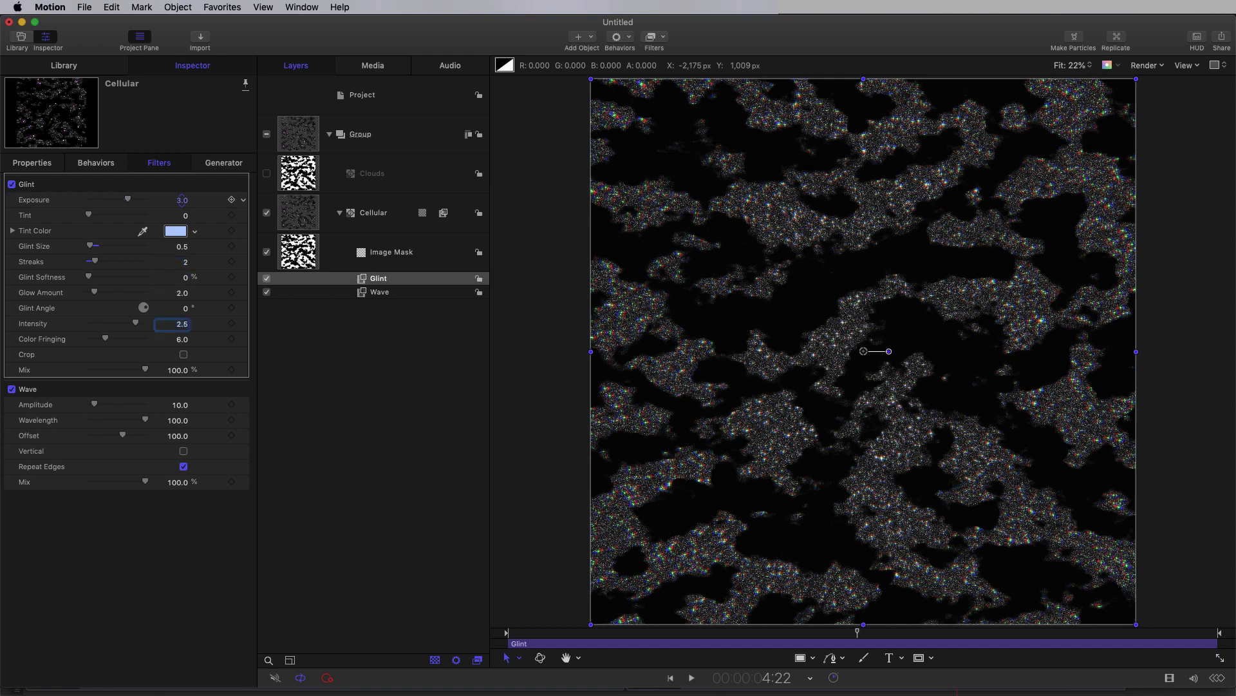
type("3")
key("Tab")
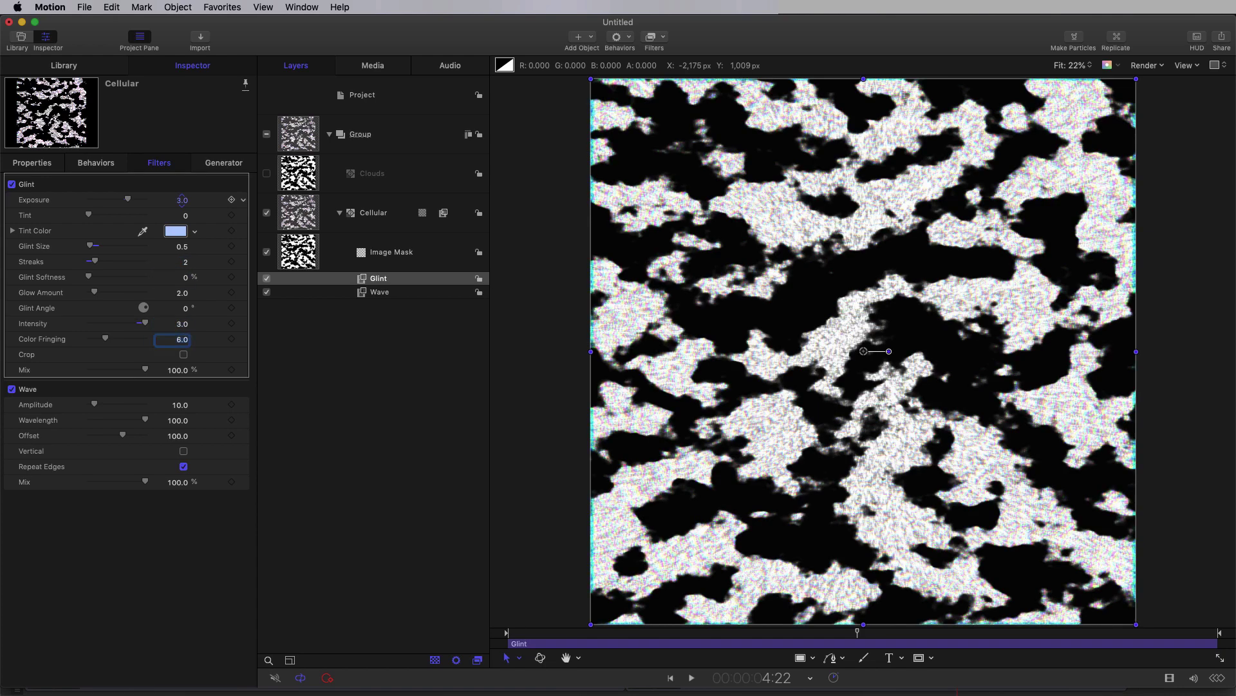
type("0")
key("Return")
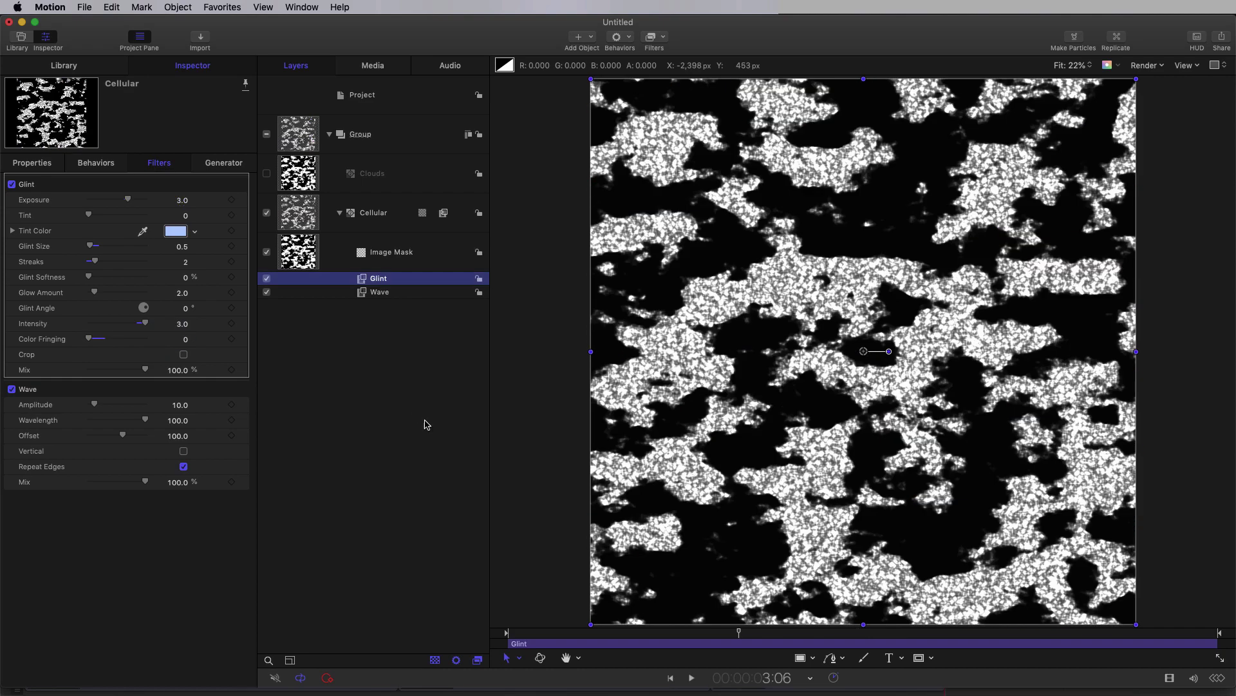
Invert the image mask on the Cellular layer.
left_click(300, 257)
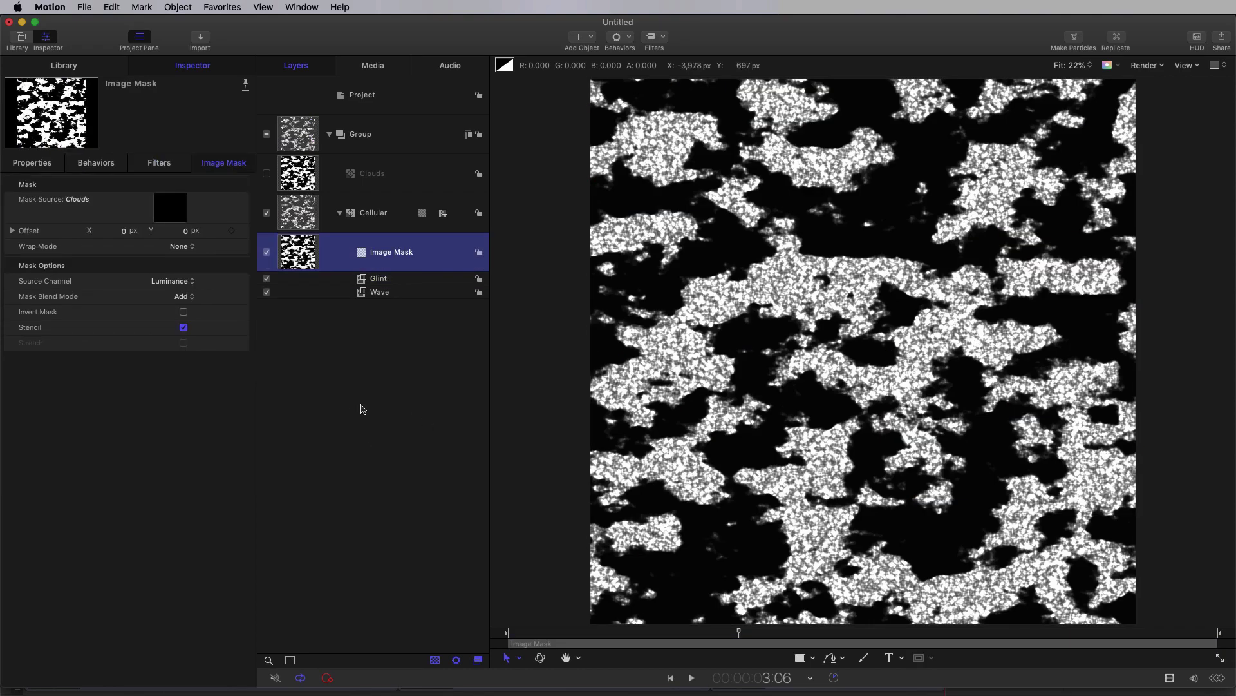
left_click(184, 313)
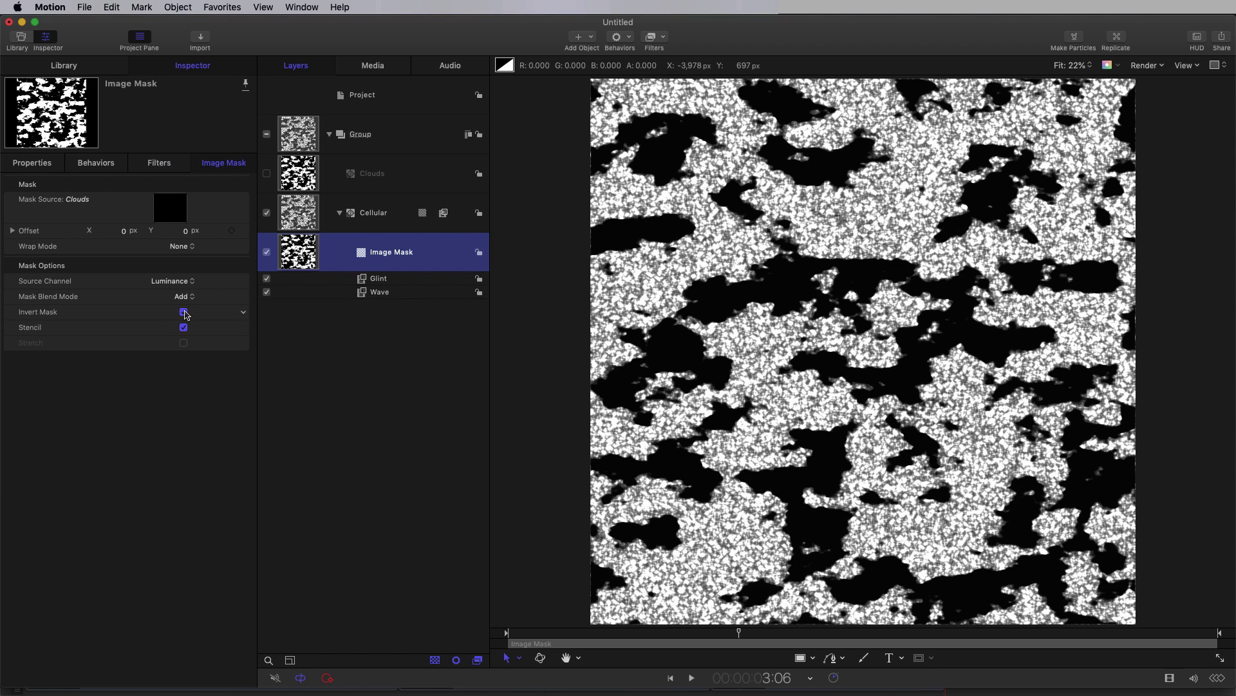
Set the location of the black stop in the Cellular generator's gradient to 30%.
left_click(294, 215)
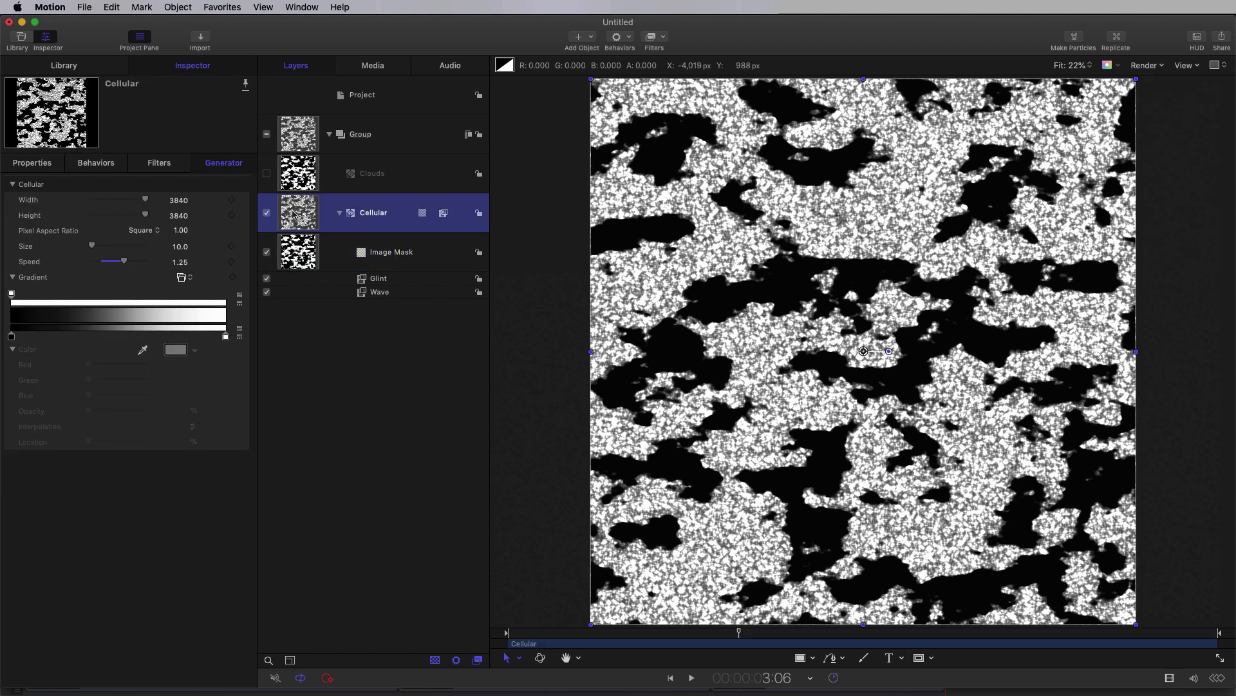
left_click(11, 336)
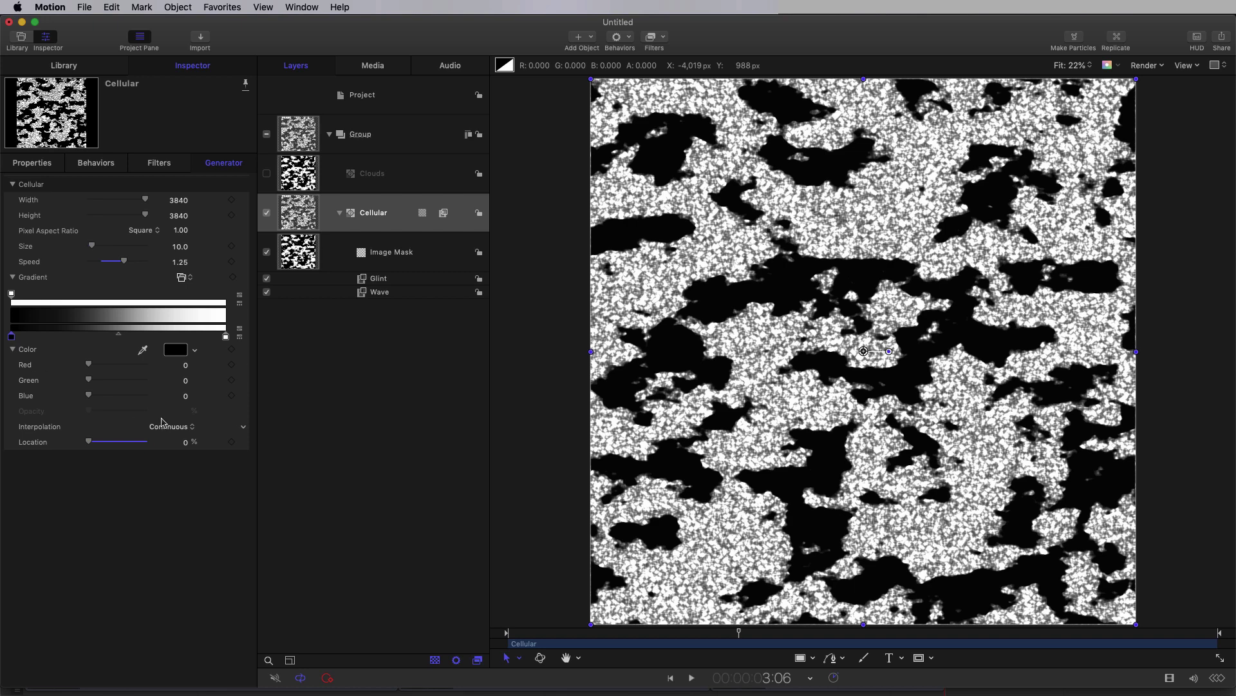
left_click(189, 446)
type("30")
key("Return")
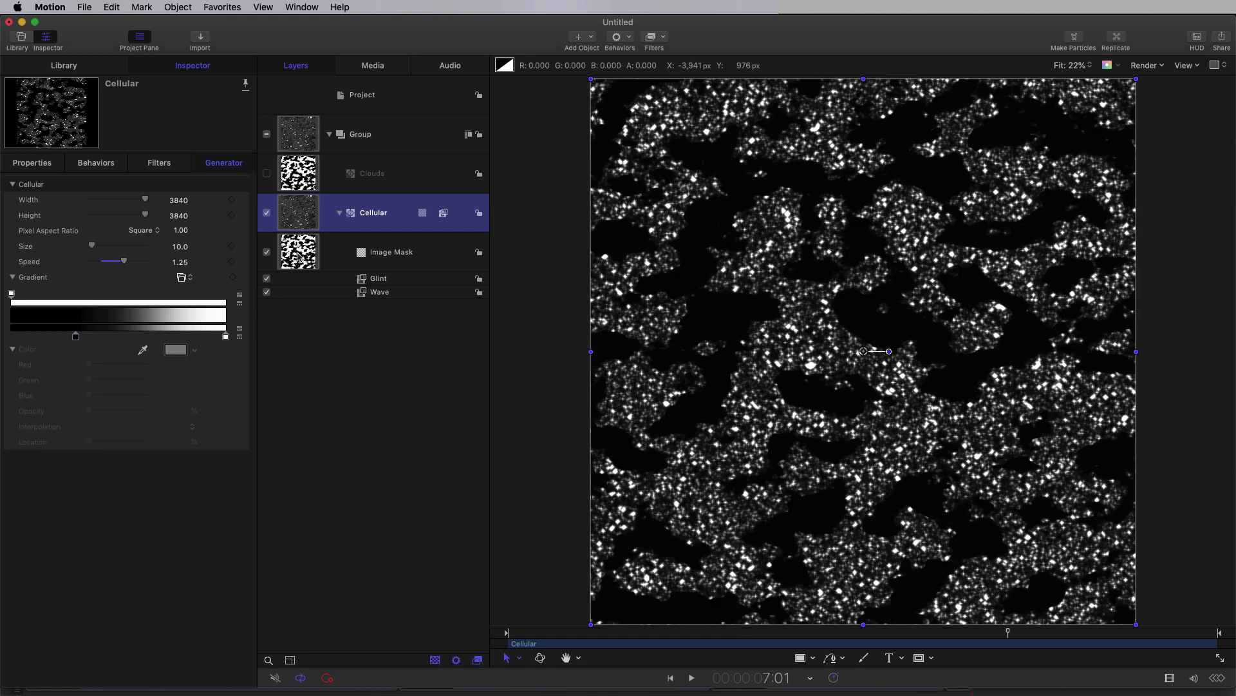
Select the image mask on the Cellular layer for further editing.
left_click(300, 256)
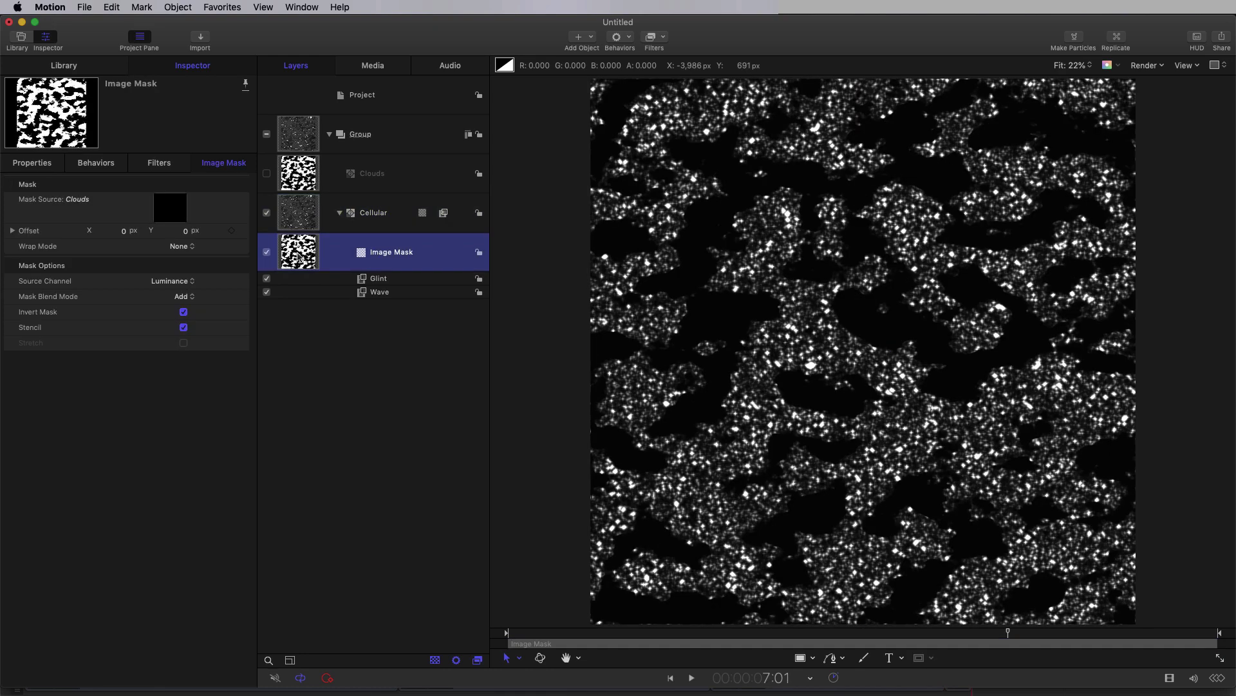
Add a Levels filter to the Cellular layer's image mask and set its RGB White Out to 0.93.
left_click(667, 38)
mouse_move(740, 83)
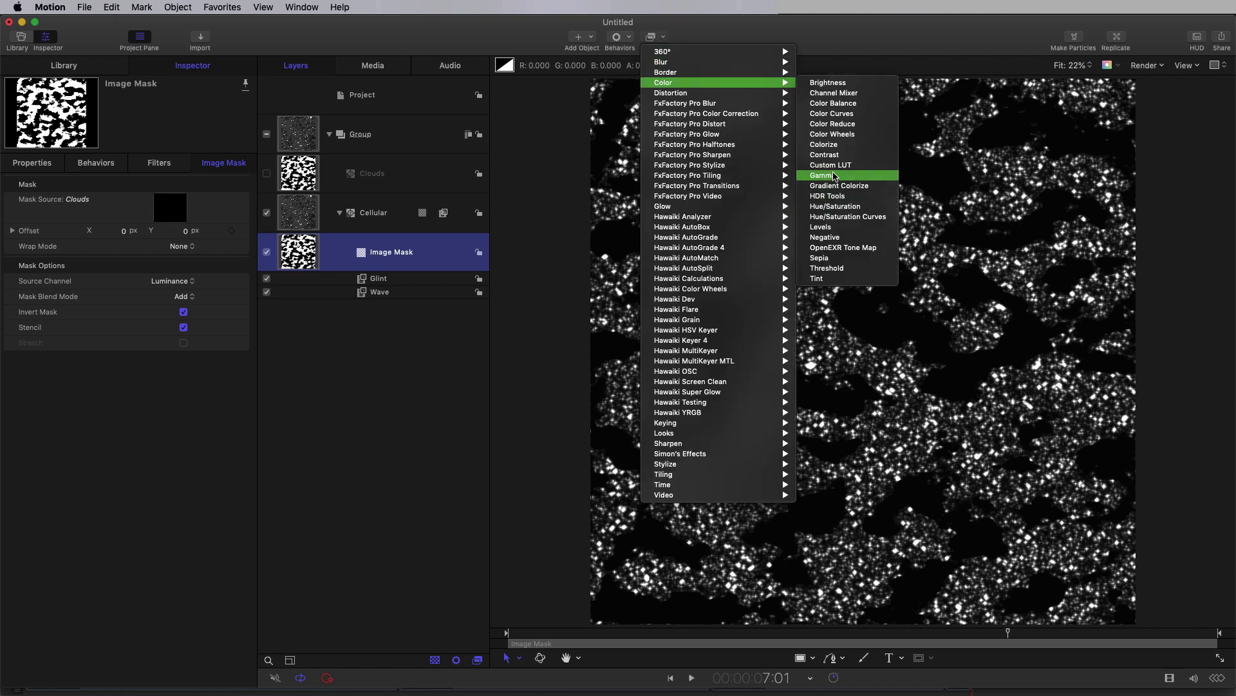
left_click(835, 231)
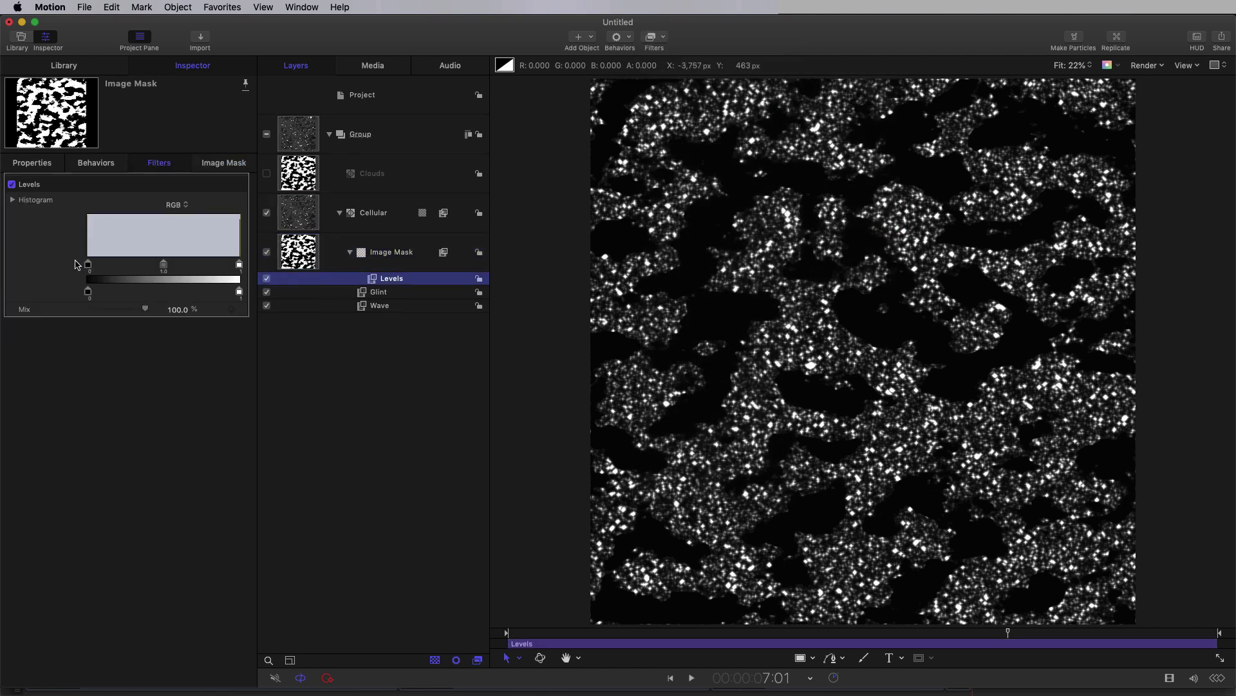
left_click(13, 201)
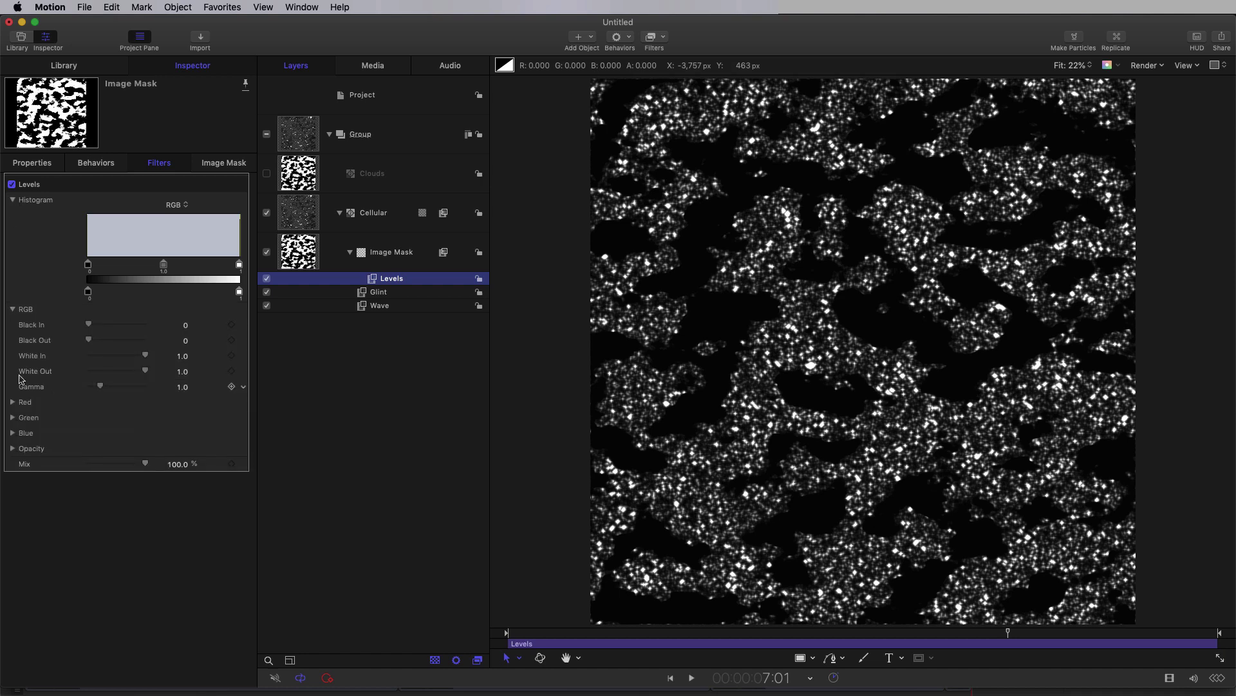
left_click(182, 372)
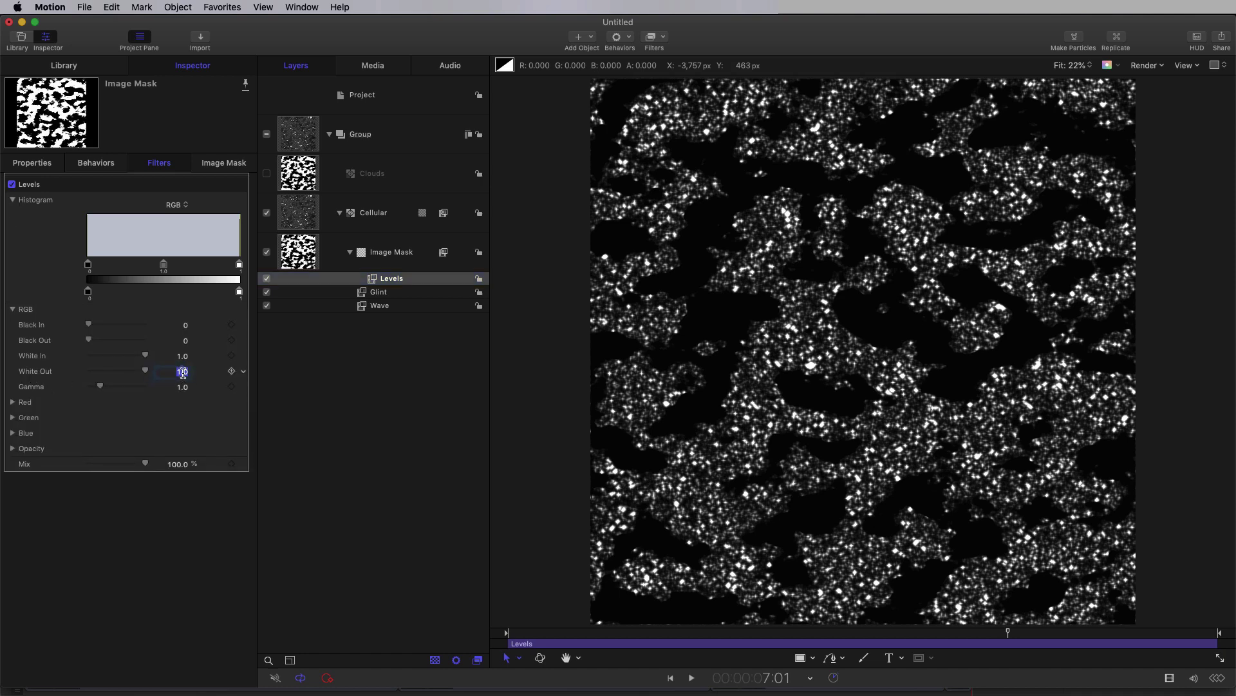
key("Return")
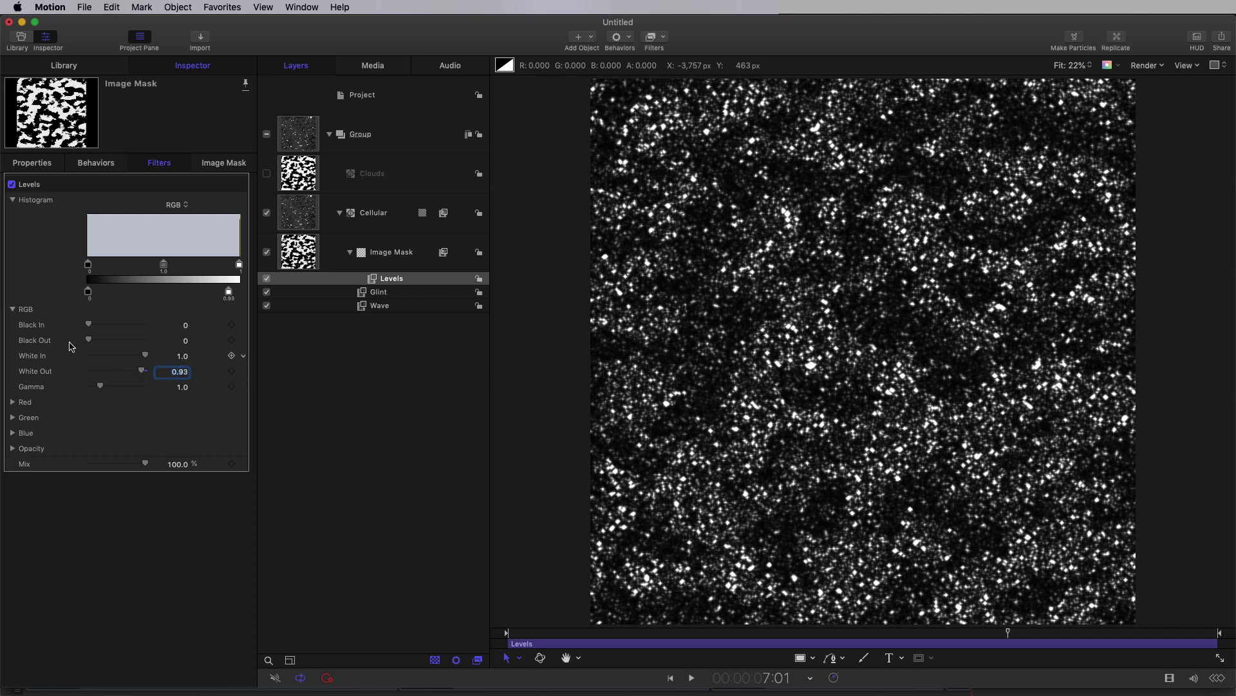
left_click(271, 282)
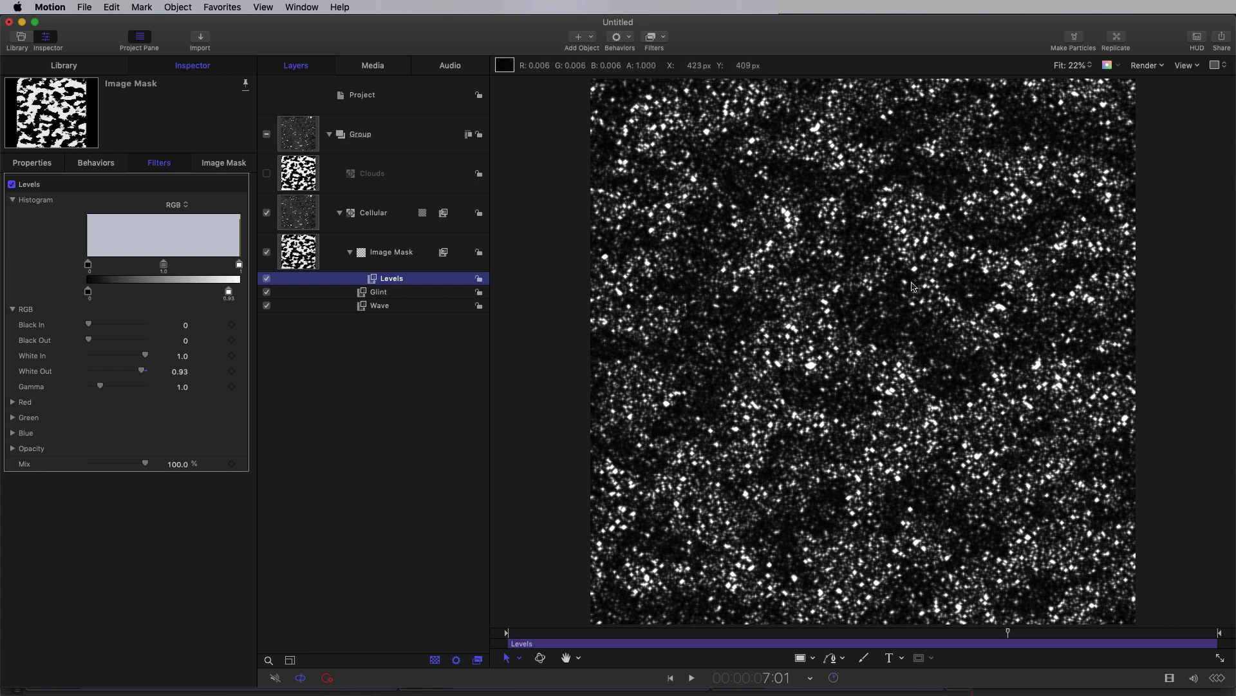
Play back a short stretch of the animation to review the softened cloud masking on the sparkles.
left_click(748, 639)
key("space")
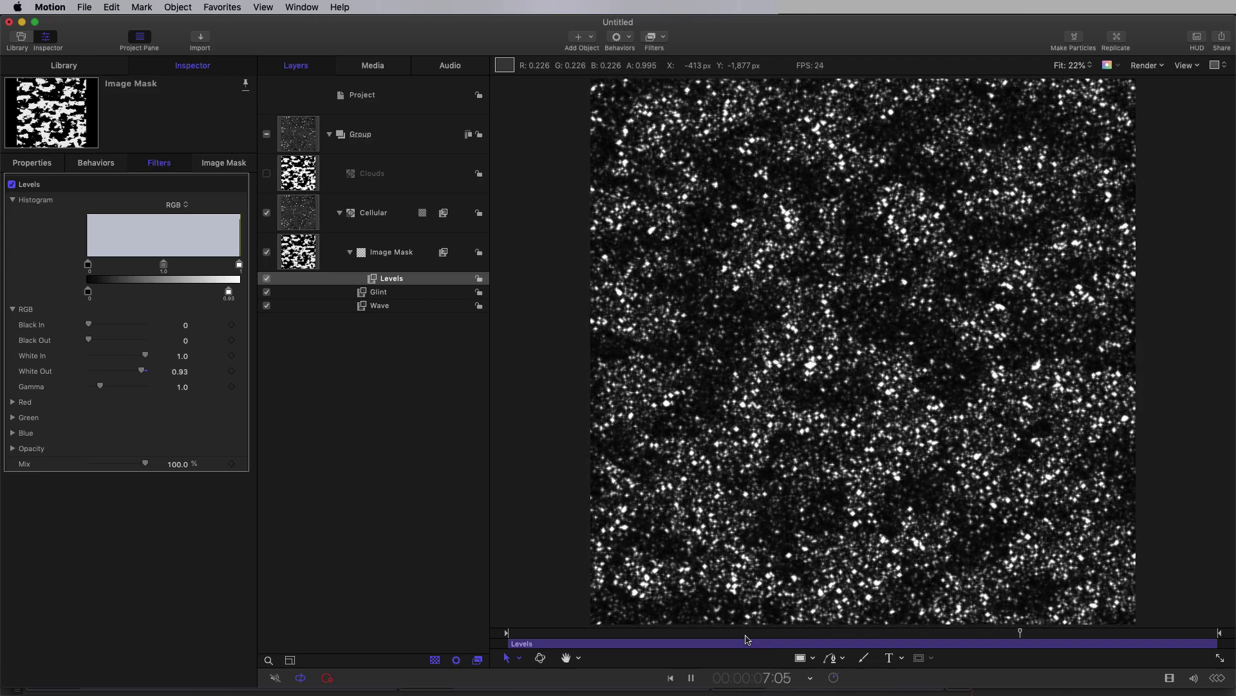
key("space")
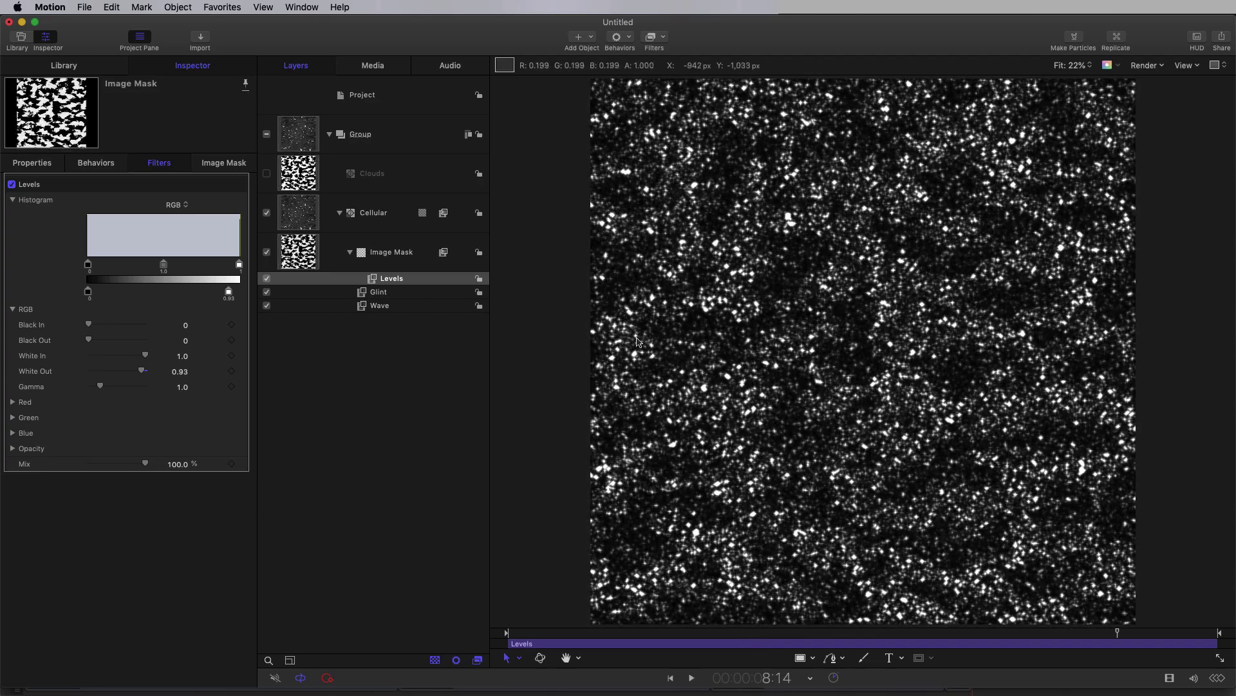
Draw a rectangle mask on the group and set the mask's size to 3840.
left_click(300, 134)
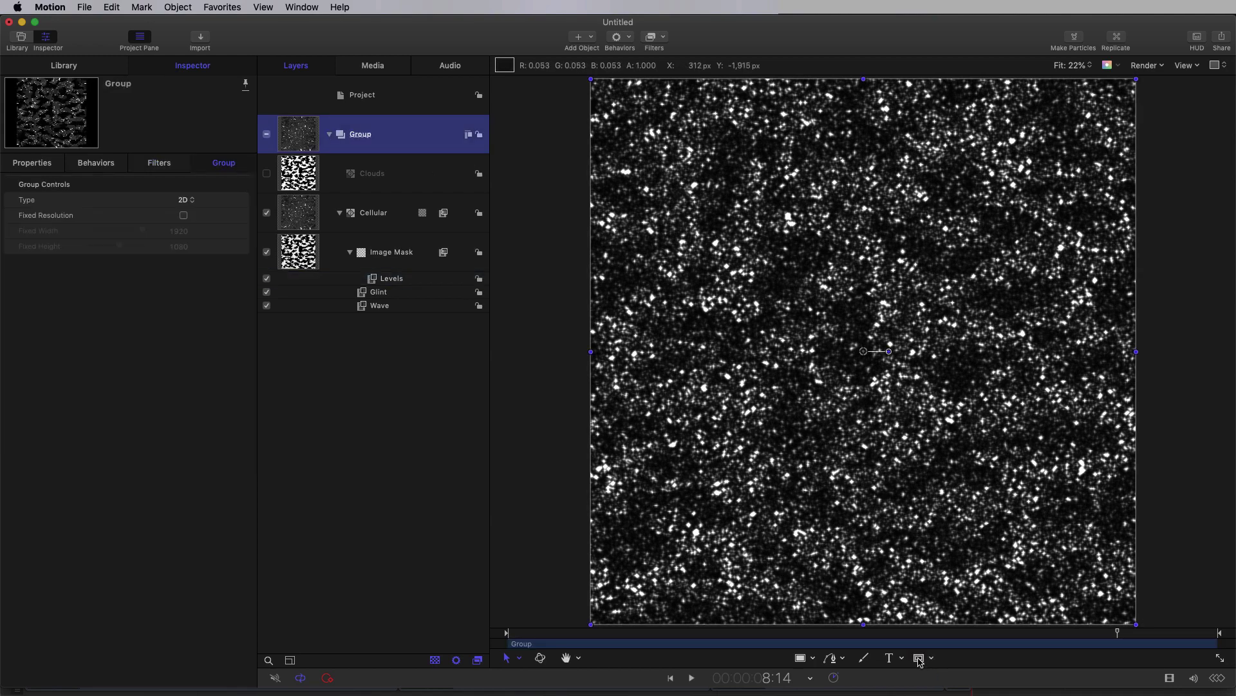
key("alt+r")
mouse_move(660, 126)
left_mouse_down()
mouse_move(766, 264)
mouse_move(1080, 559)
left_mouse_up()
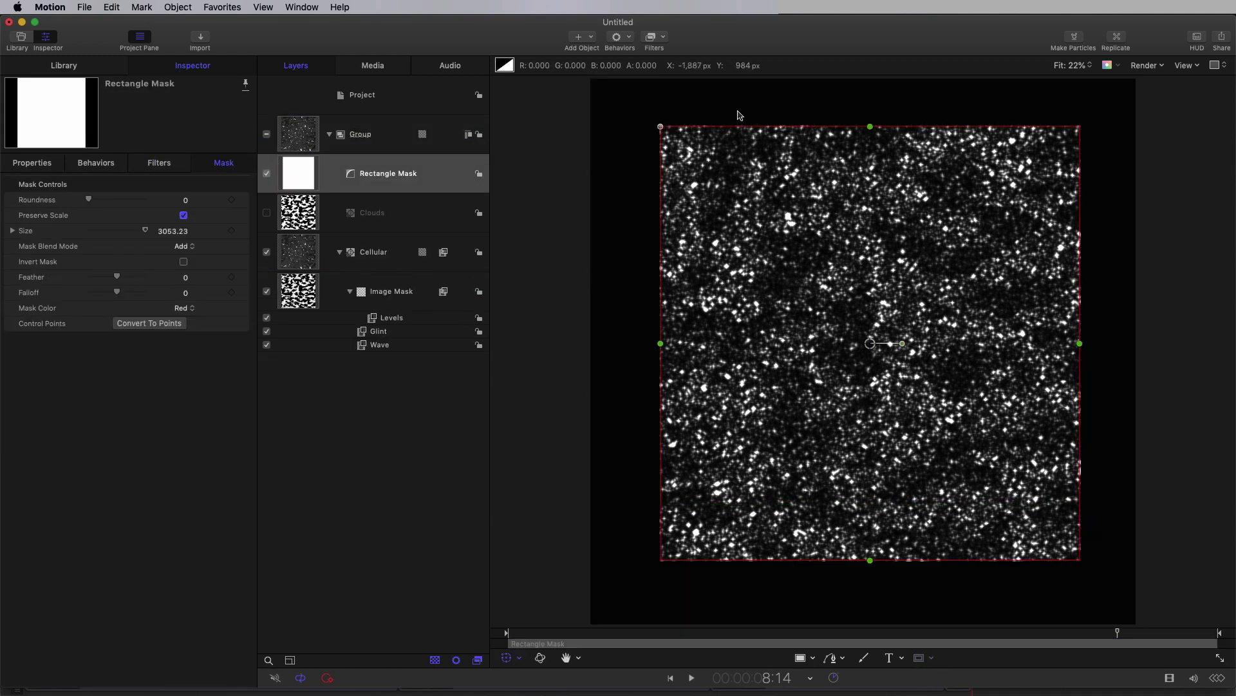
left_click(171, 233)
type("3")
type("840")
key("Tab")
Set the rectangle mask's blend mode to Subtract, invert the mask, and set its feather to -300.
left_click(183, 246)
left_click(185, 260)
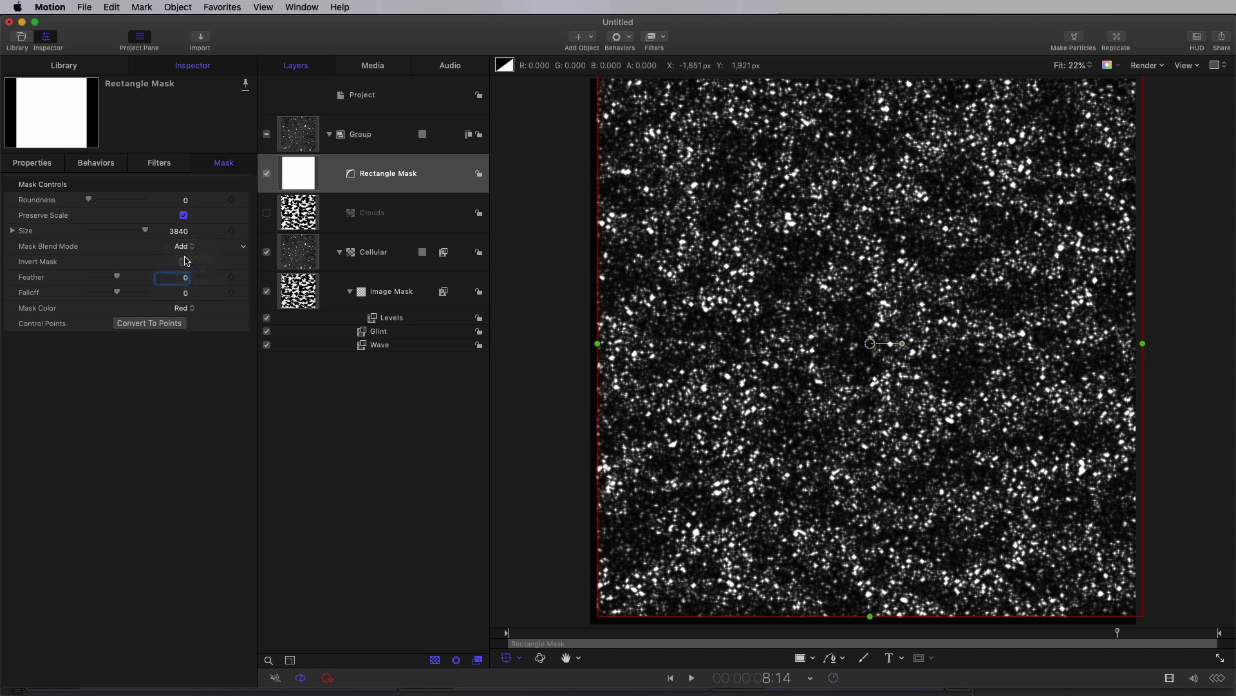
left_click(184, 261)
type("-300")
key("Return")
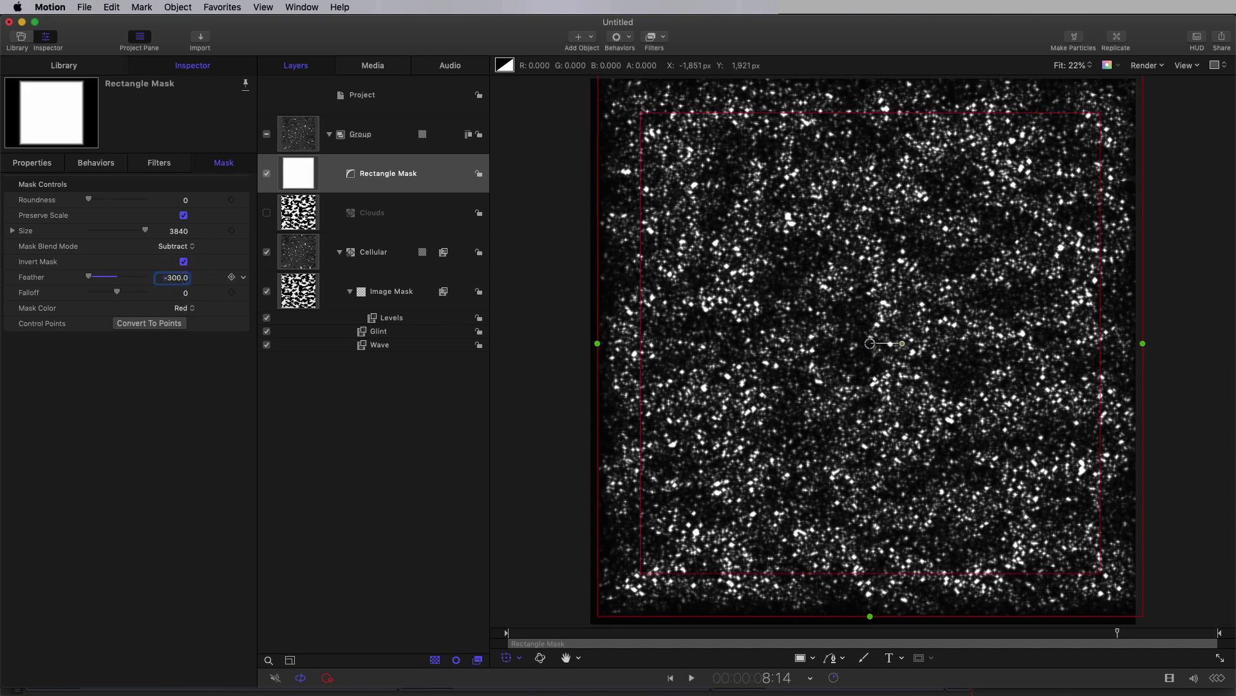
Reset the rectangle mask's transform so its position is 0, 0.
left_click(40, 163)
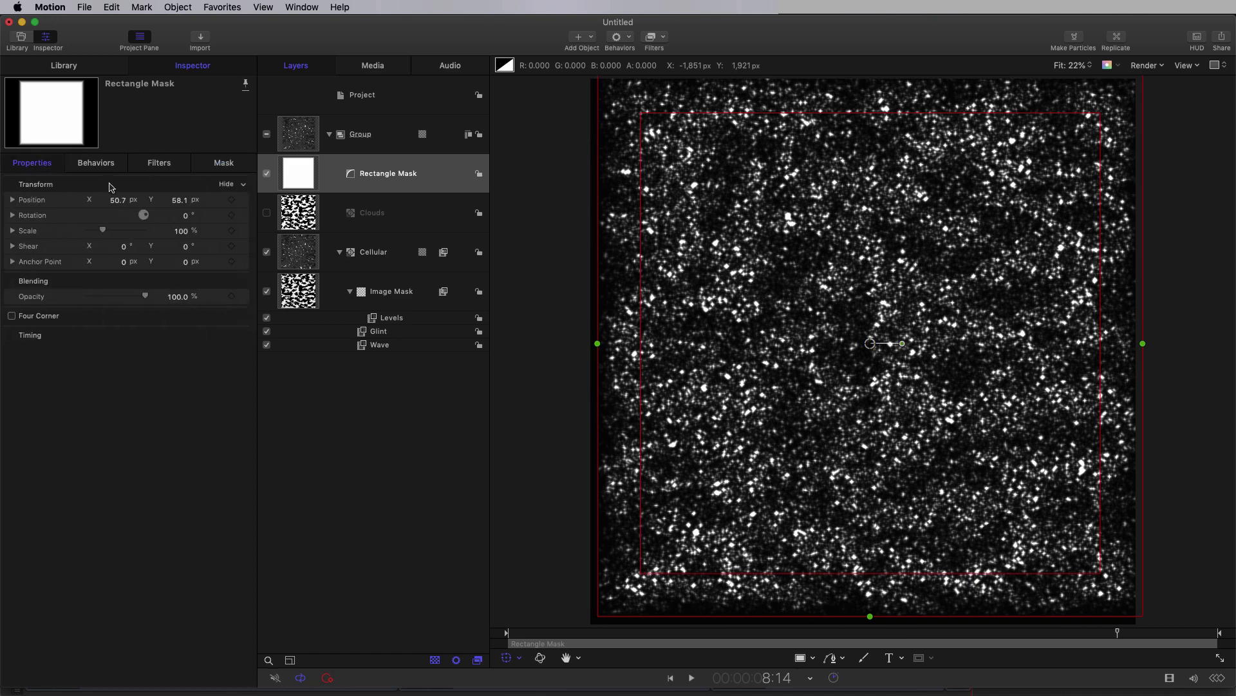
right_click(111, 184)
left_click(218, 188)
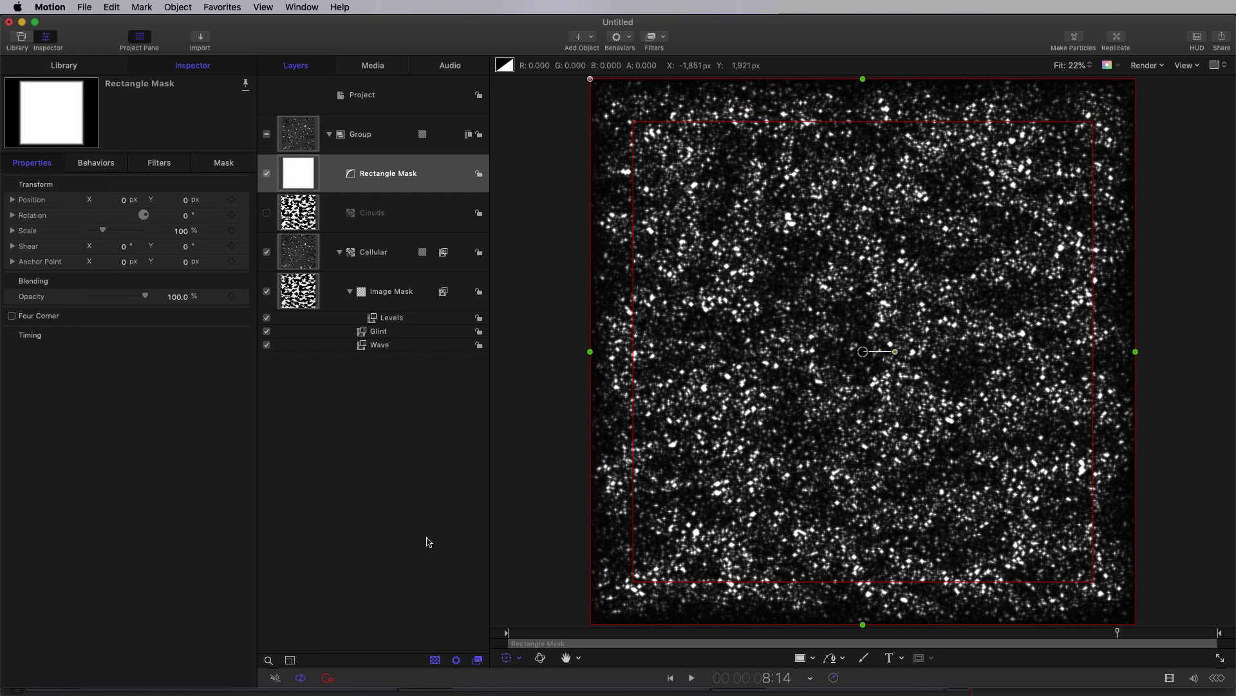
Save the project as Sparkles.motn in the Elements folder.
left_click(84, 7)
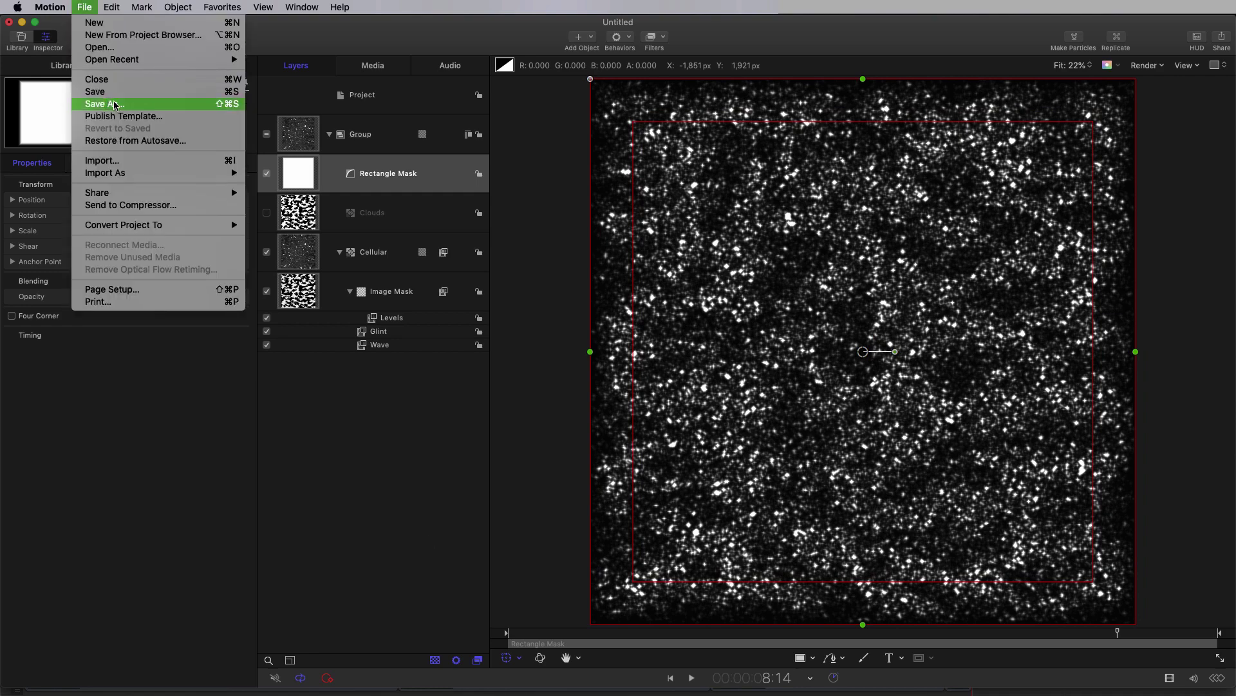
left_click(103, 104)
type("Sparkles.motn")
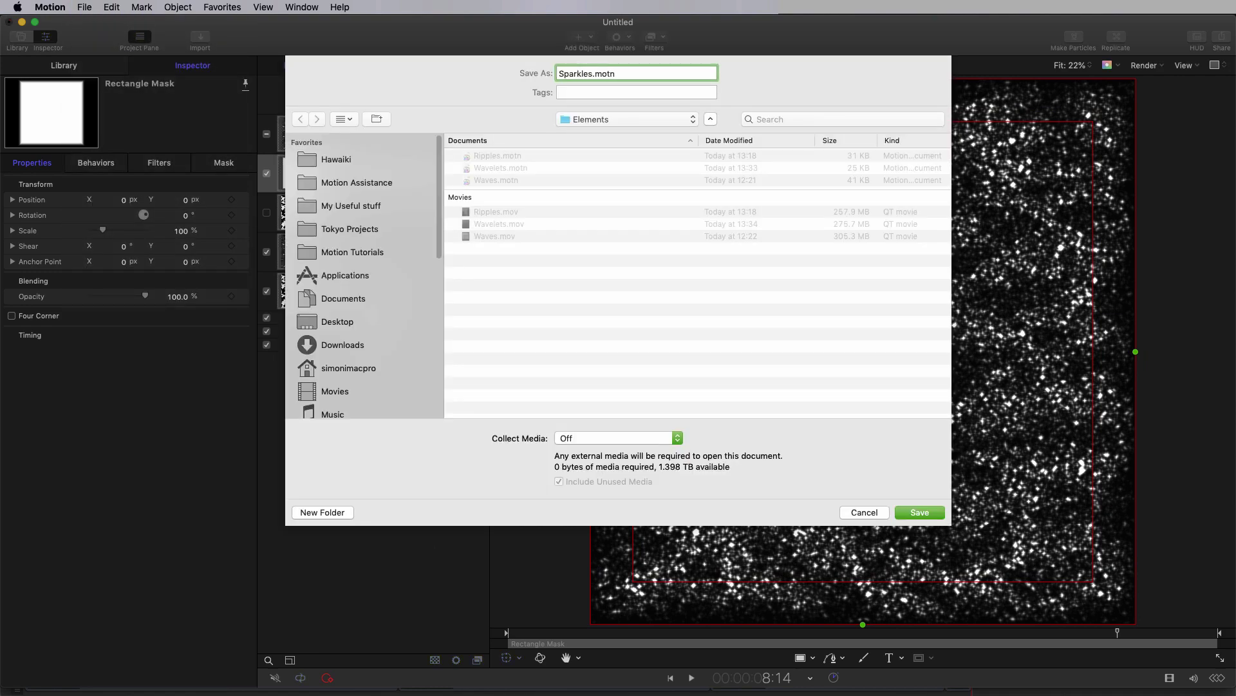
key("Return")
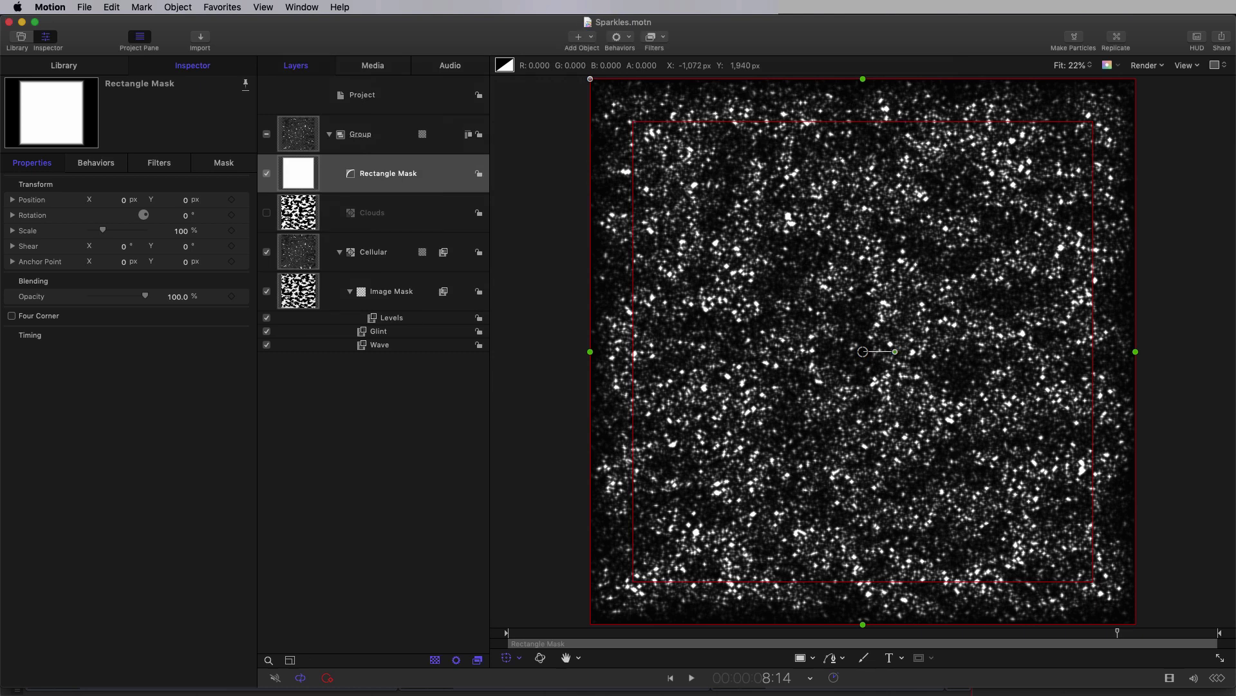
left_click(1227, 38)
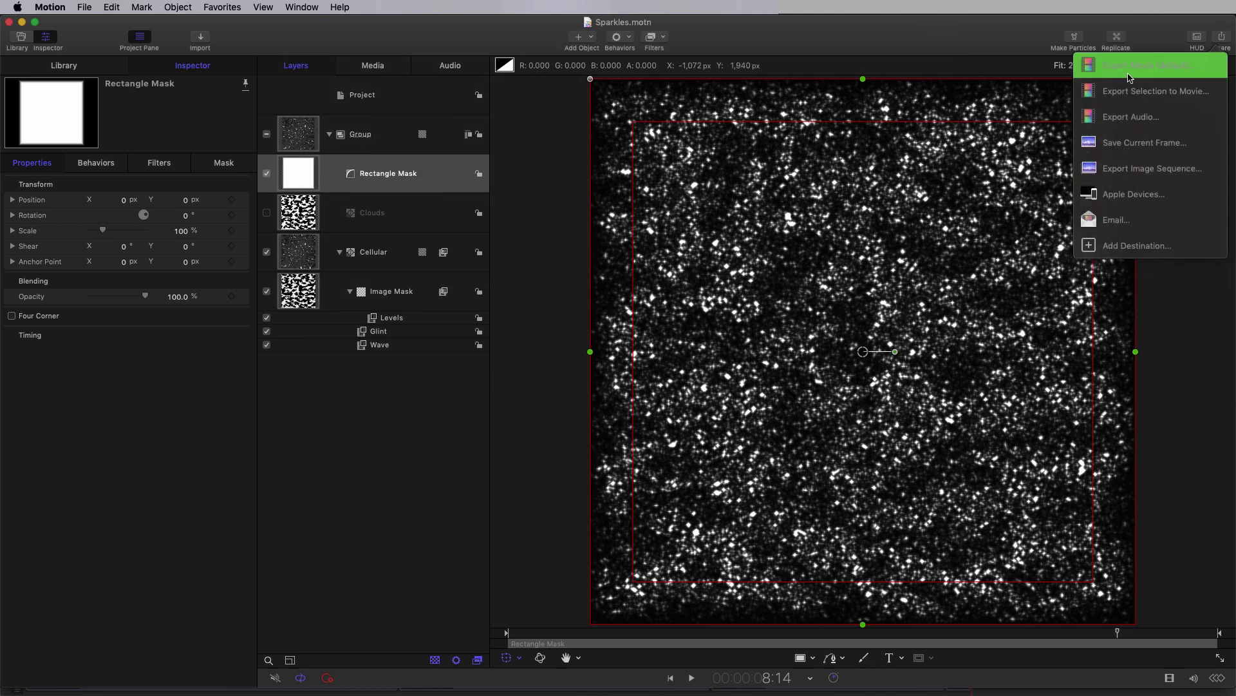
left_click(1147, 65)
left_click(611, 157)
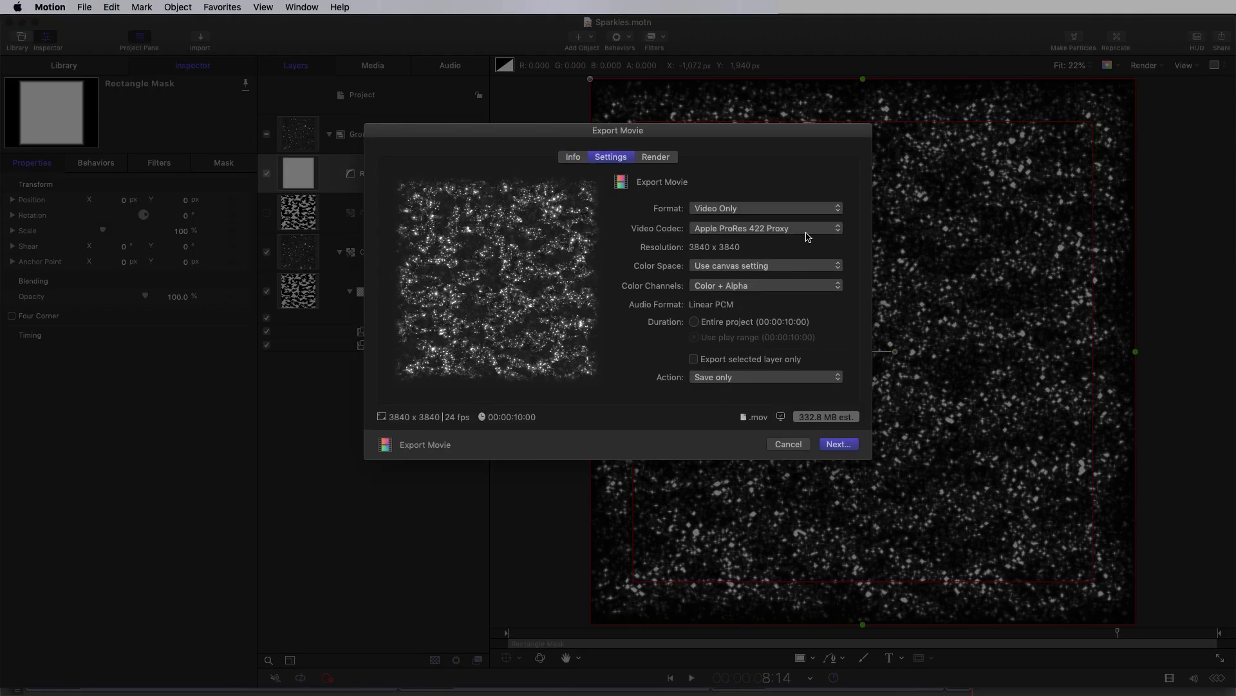
left_click(792, 445)
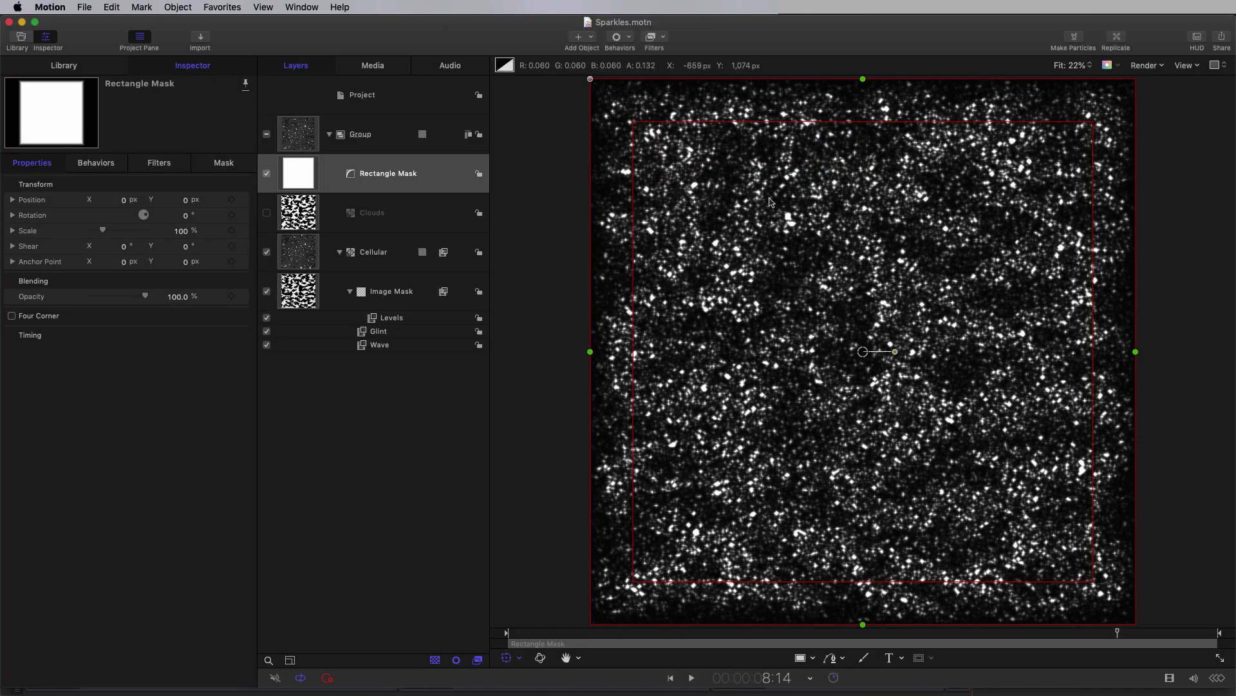
Set the project duration to 12:00.
left_click_drag(548, 634, 470, 638)
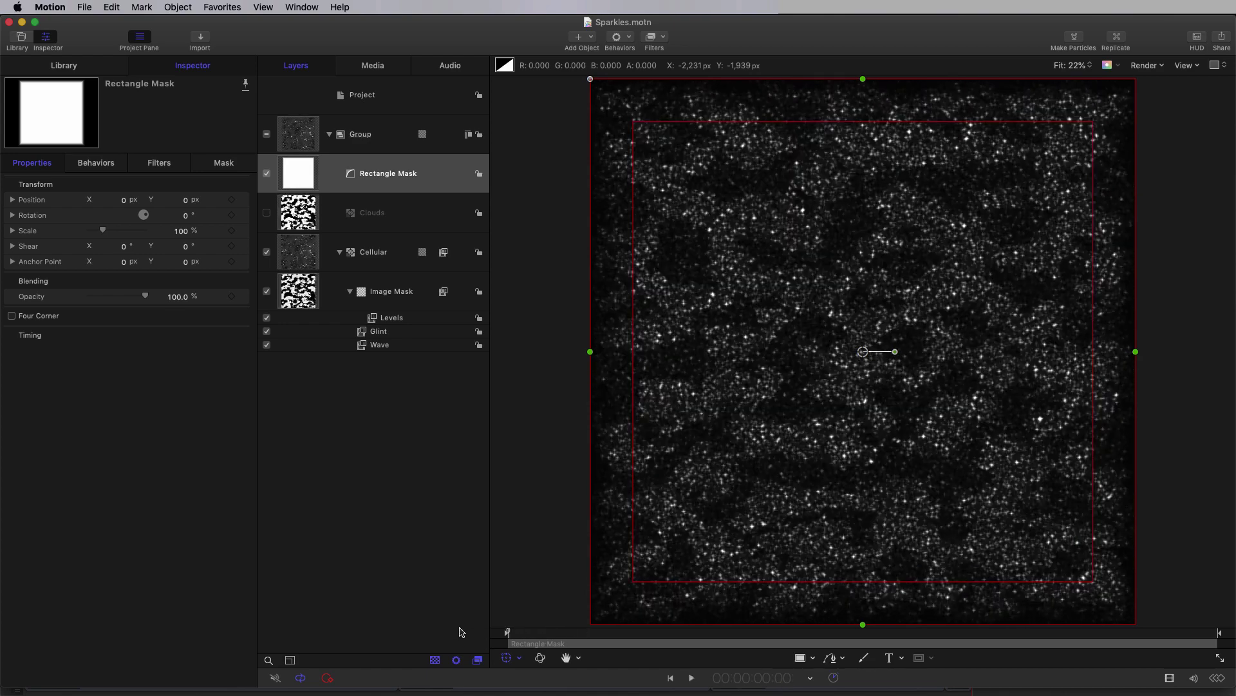
left_click(772, 680)
type("1200")
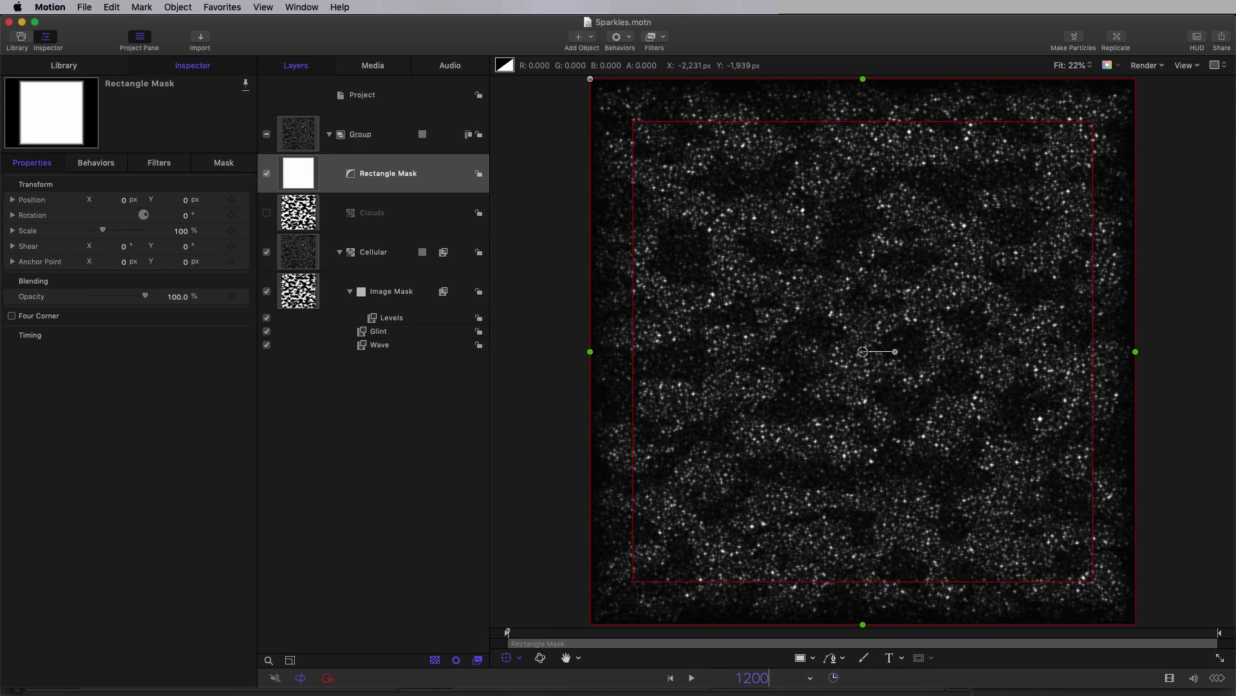
key("Return")
Extend the group and the play range to the project's end, and start the play range at 2:00.
left_click(387, 136)
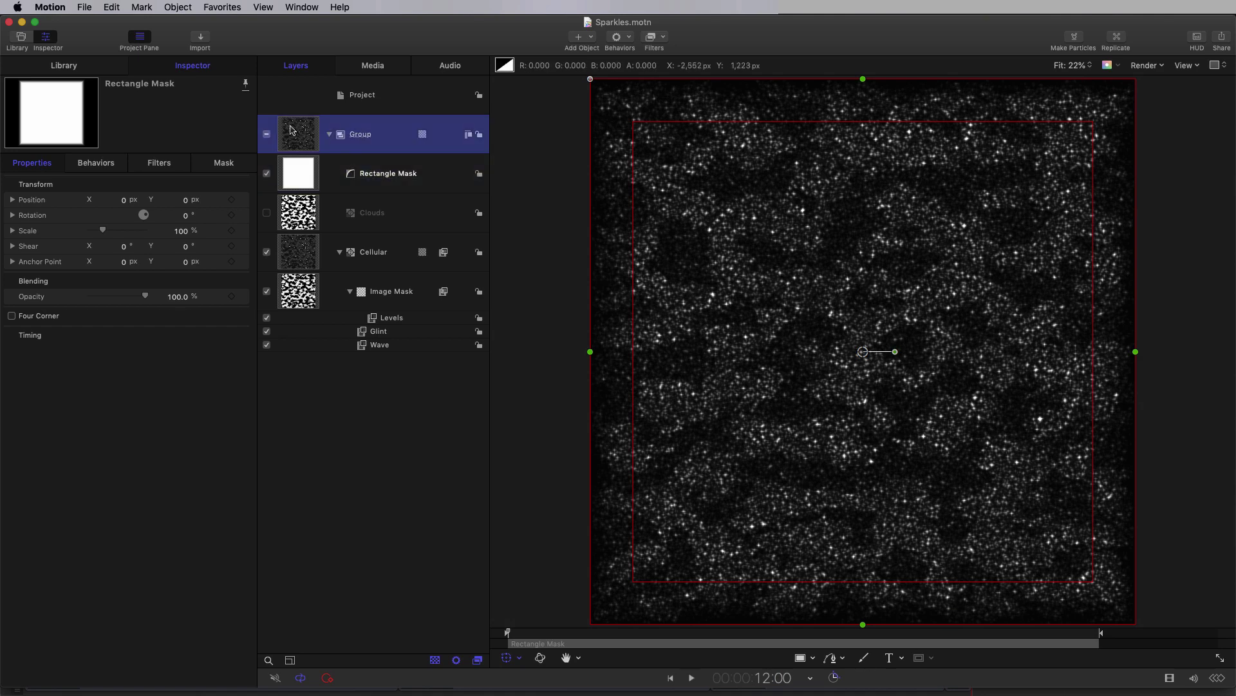
left_click(1188, 636)
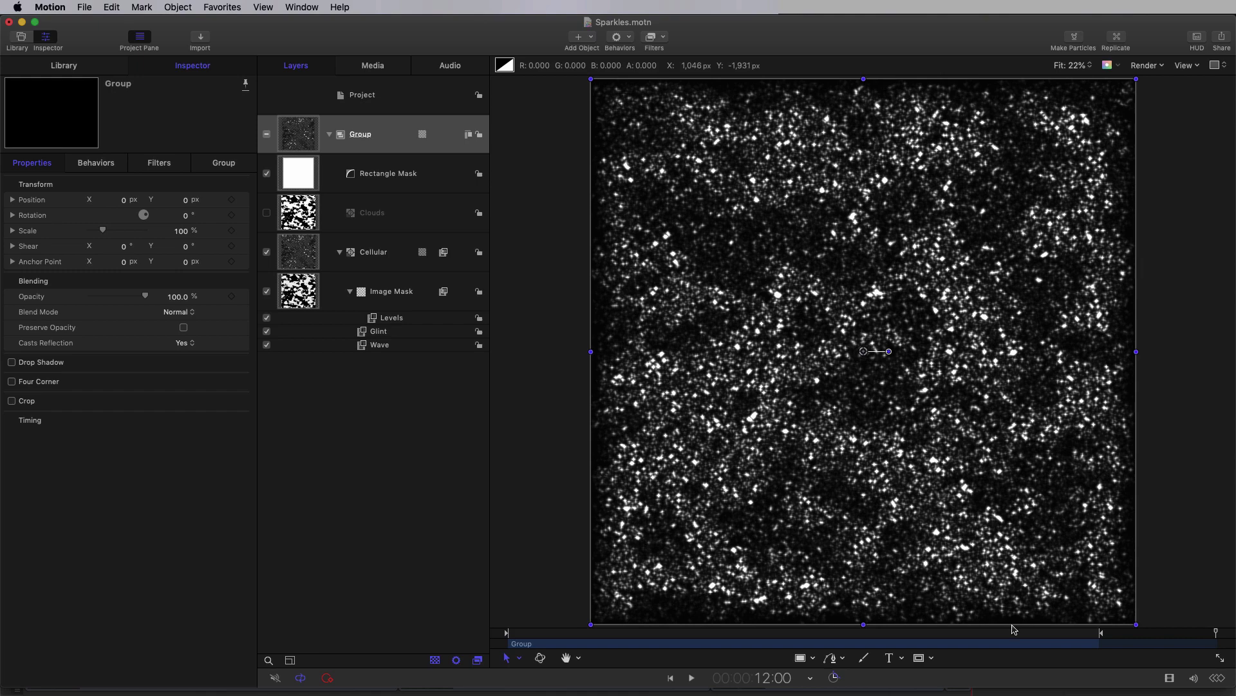
key("alt+x")
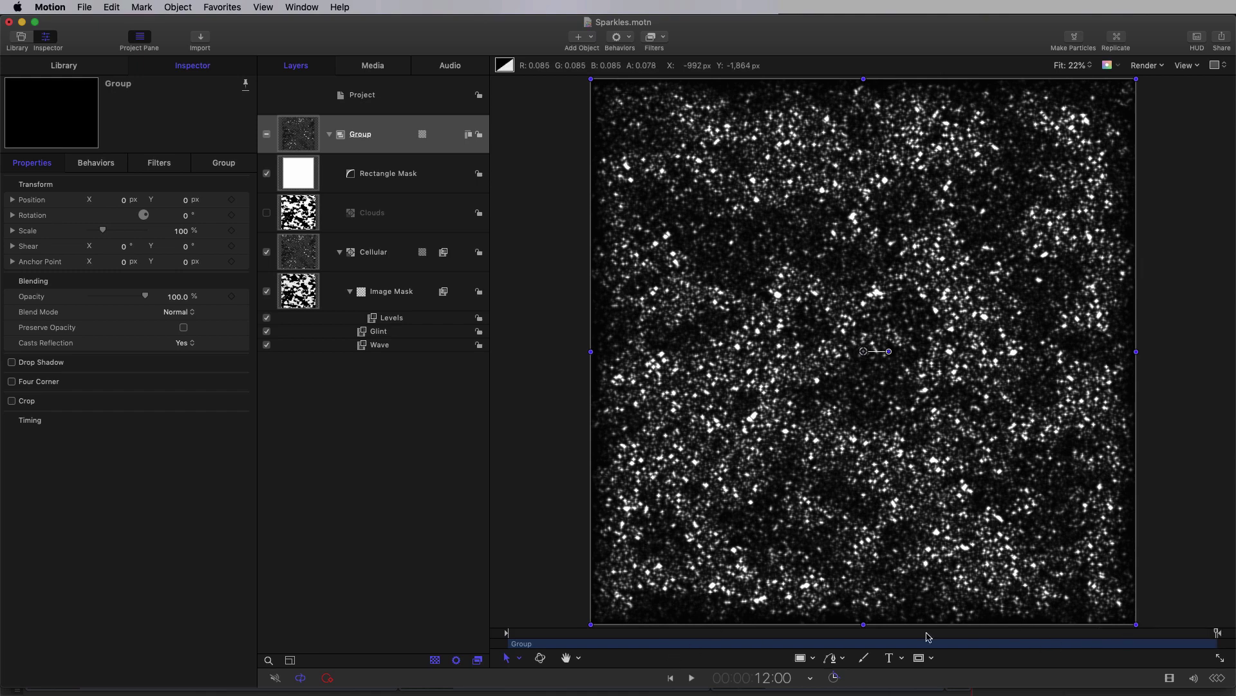
left_click_drag(703, 636, 627, 640)
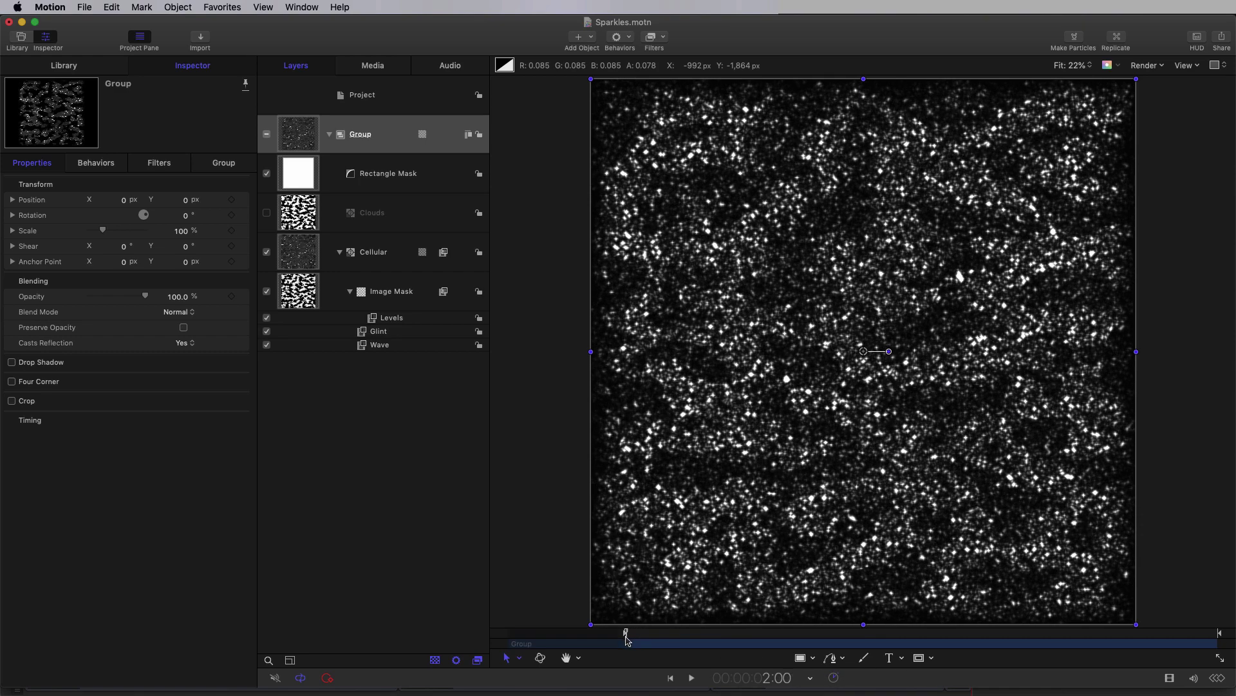
left_click(142, 7)
Export only the play range as a video-only Apple ProRes 422 Proxy movie named Sparkles in the Elements folder.
left_click(1224, 37)
left_click(1214, 57)
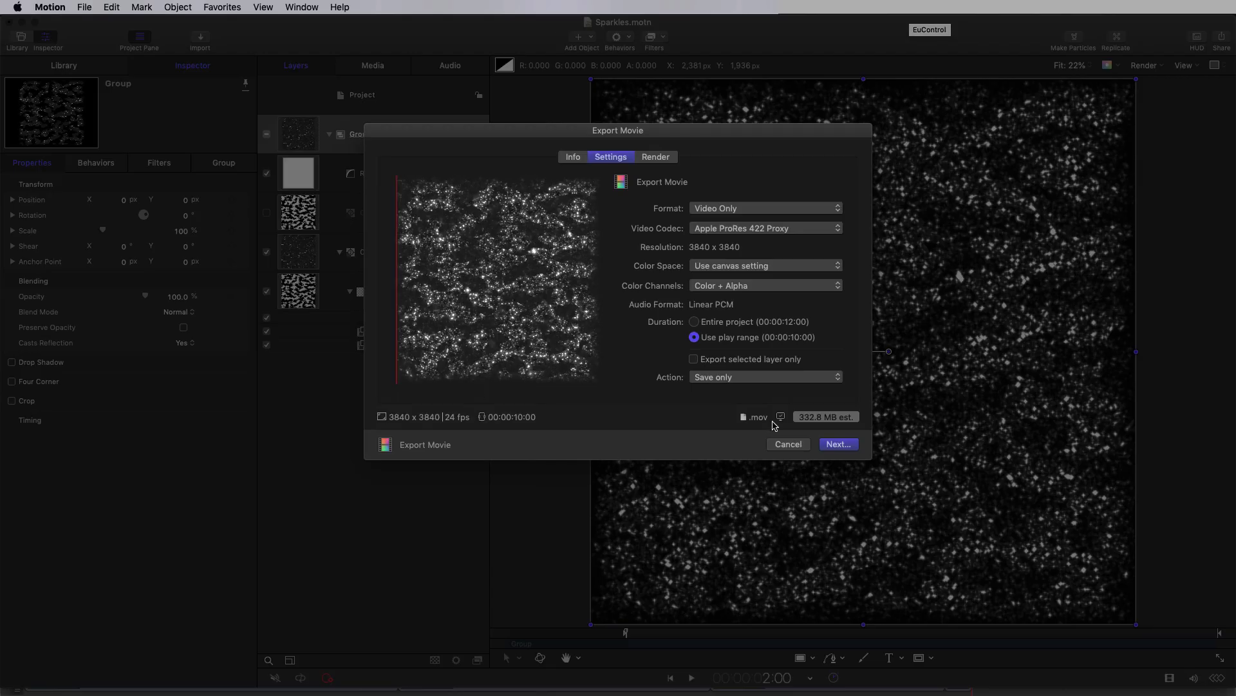
left_click(695, 337)
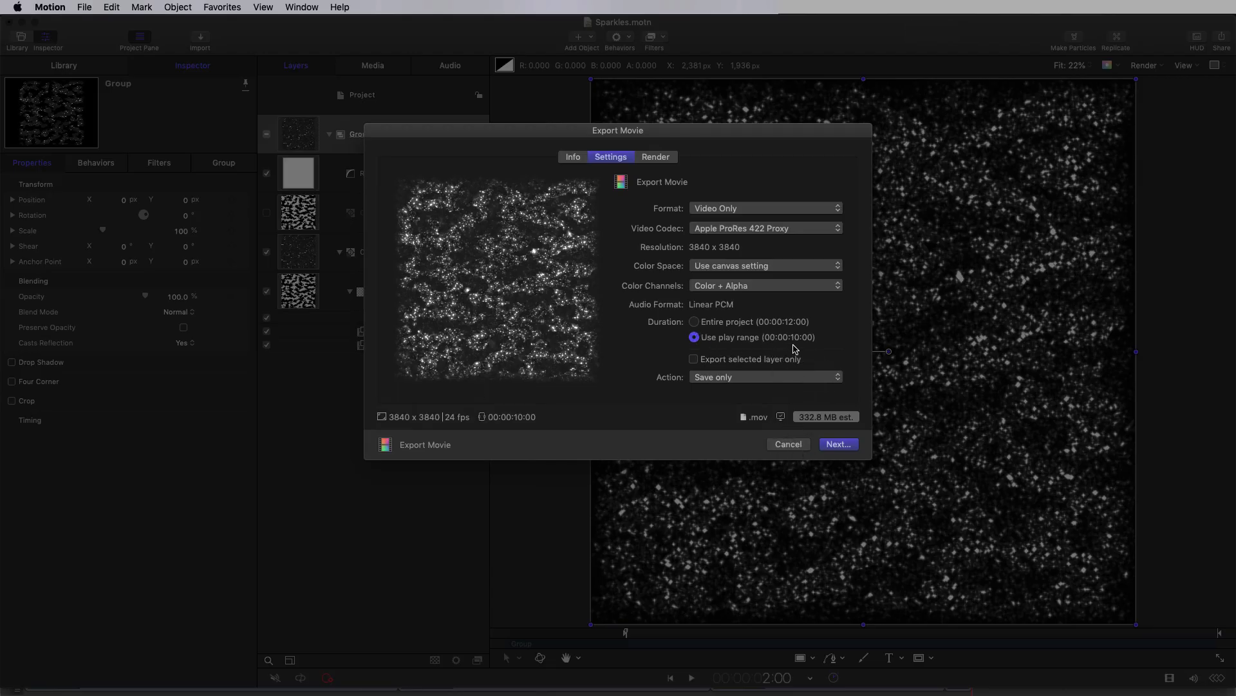
left_click(656, 159)
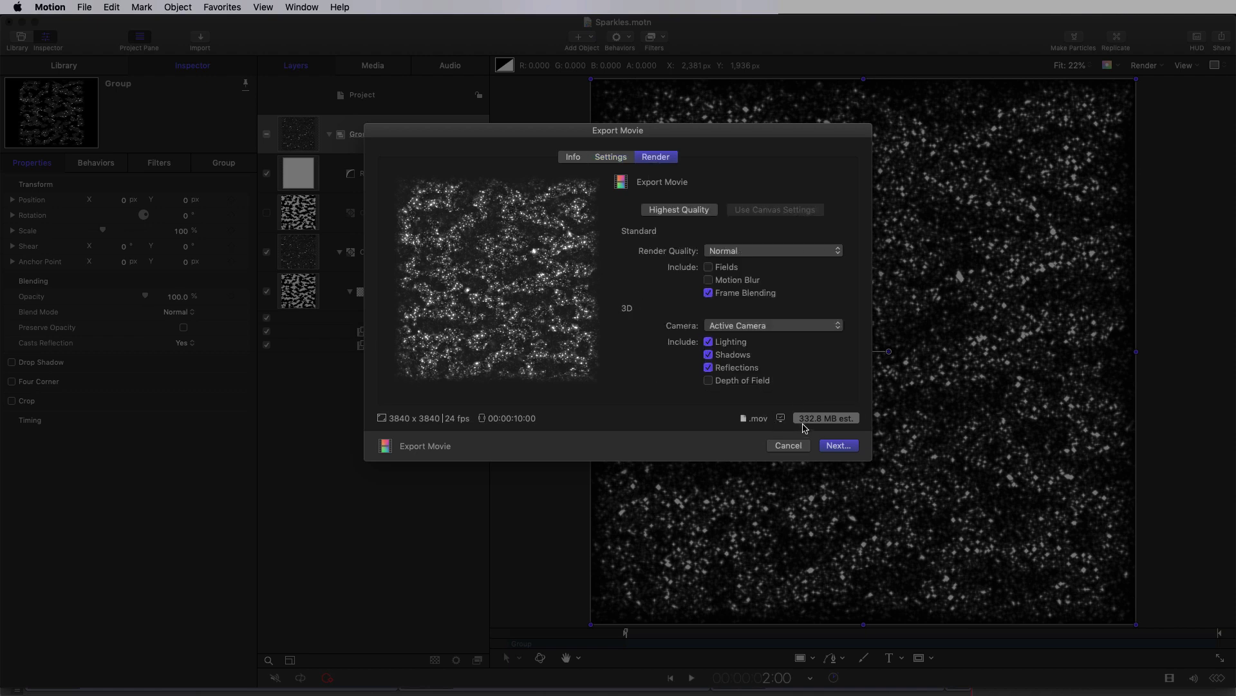
left_click(846, 446)
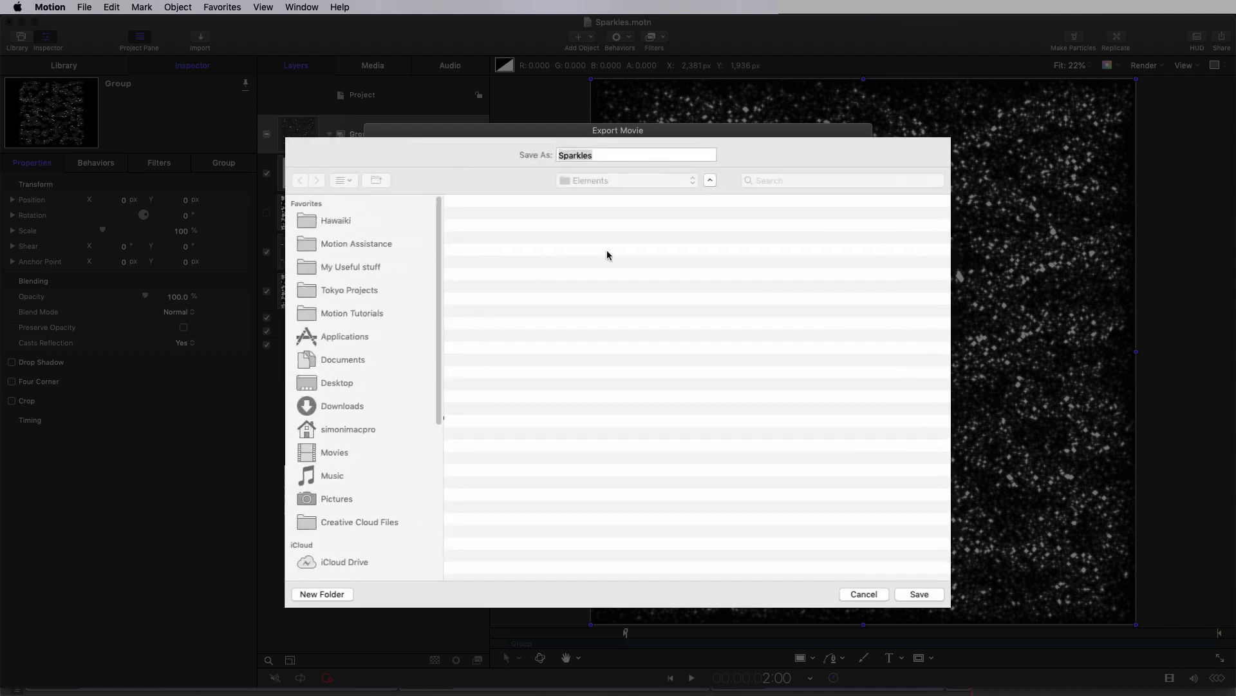
left_click(926, 595)
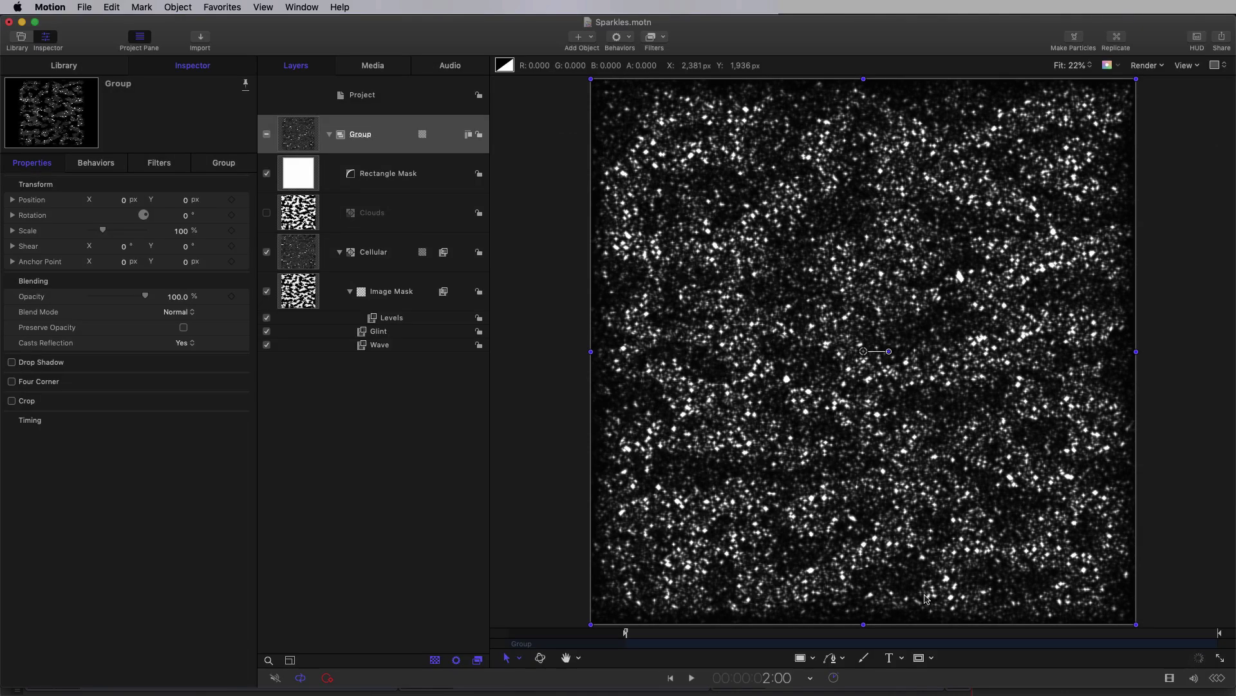
Create a new blank Motion project with the My HD preset, 24 fps and a 10-second duration.
key("super+2")
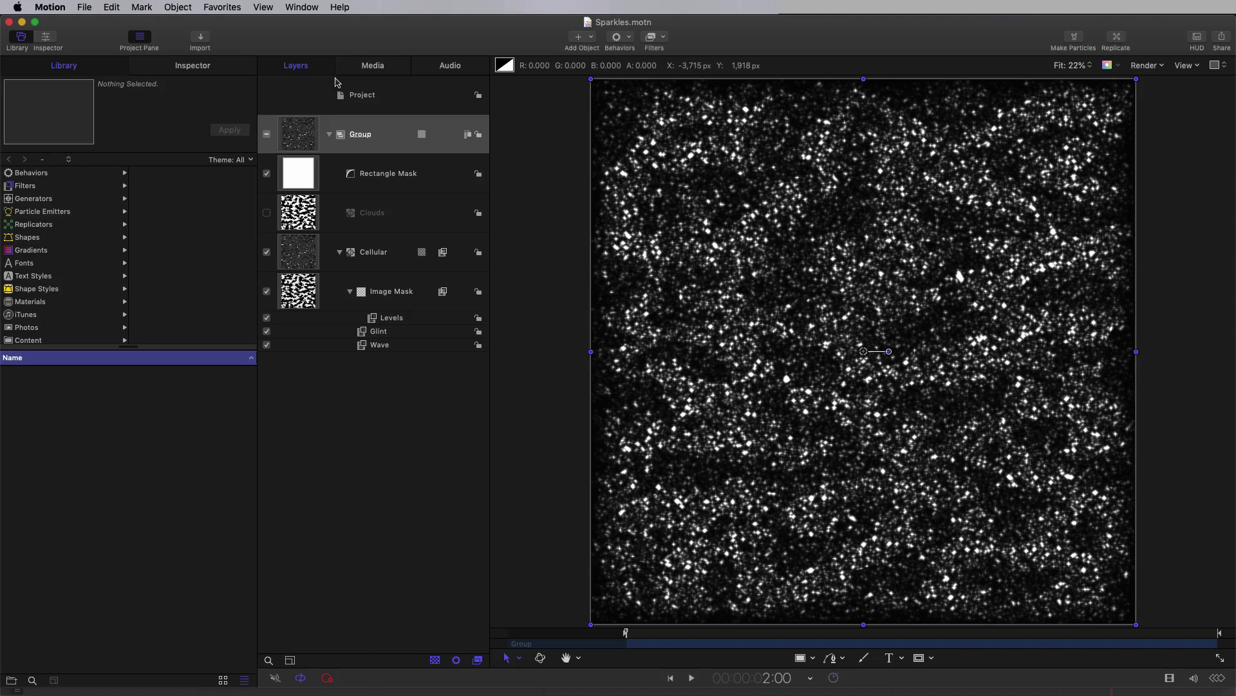
left_click(84, 7)
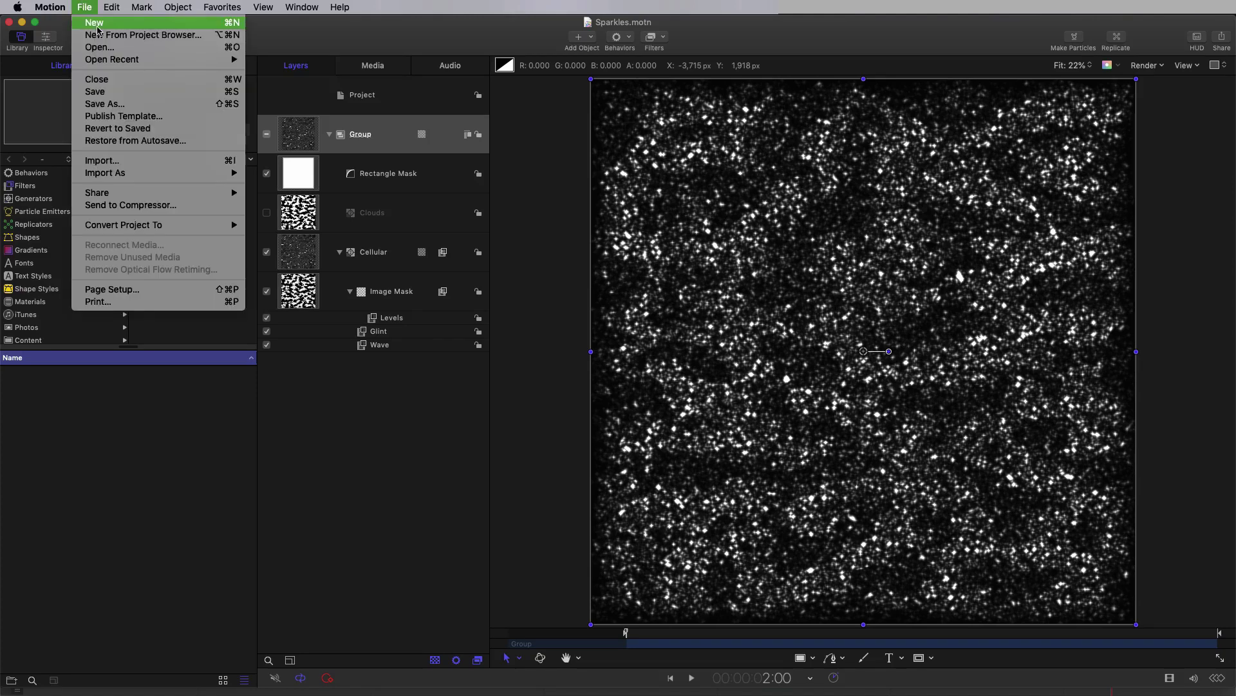
left_click(522, 131)
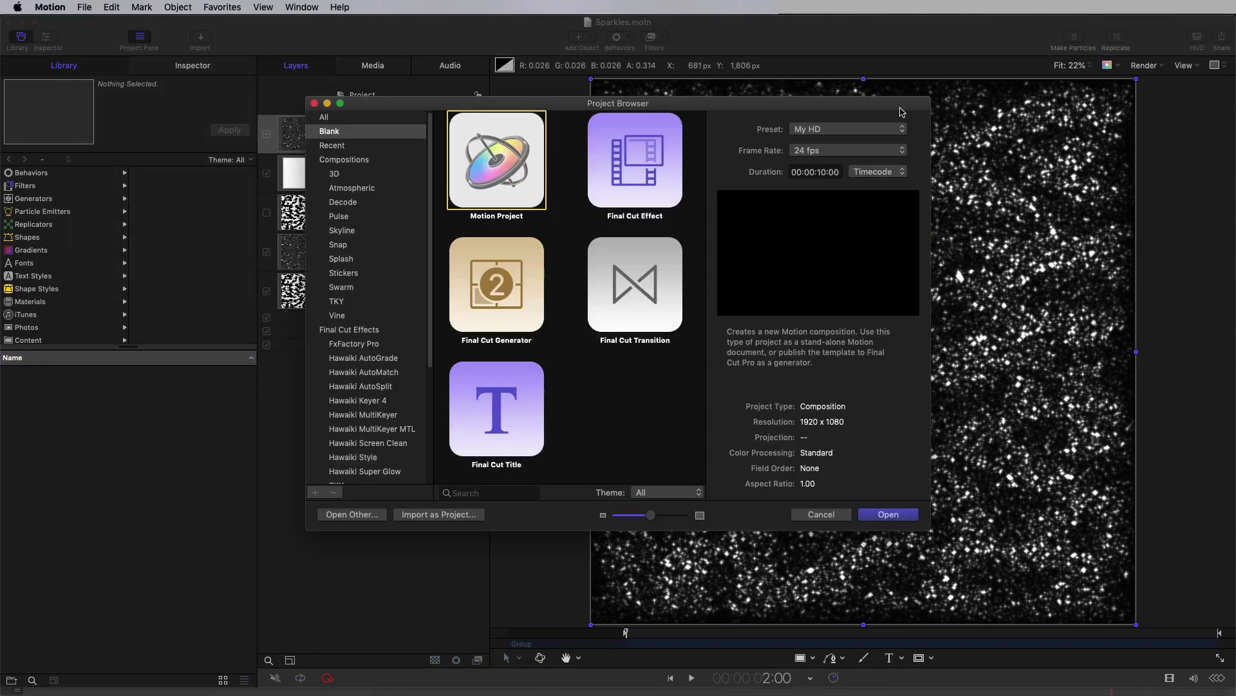
left_click(888, 514)
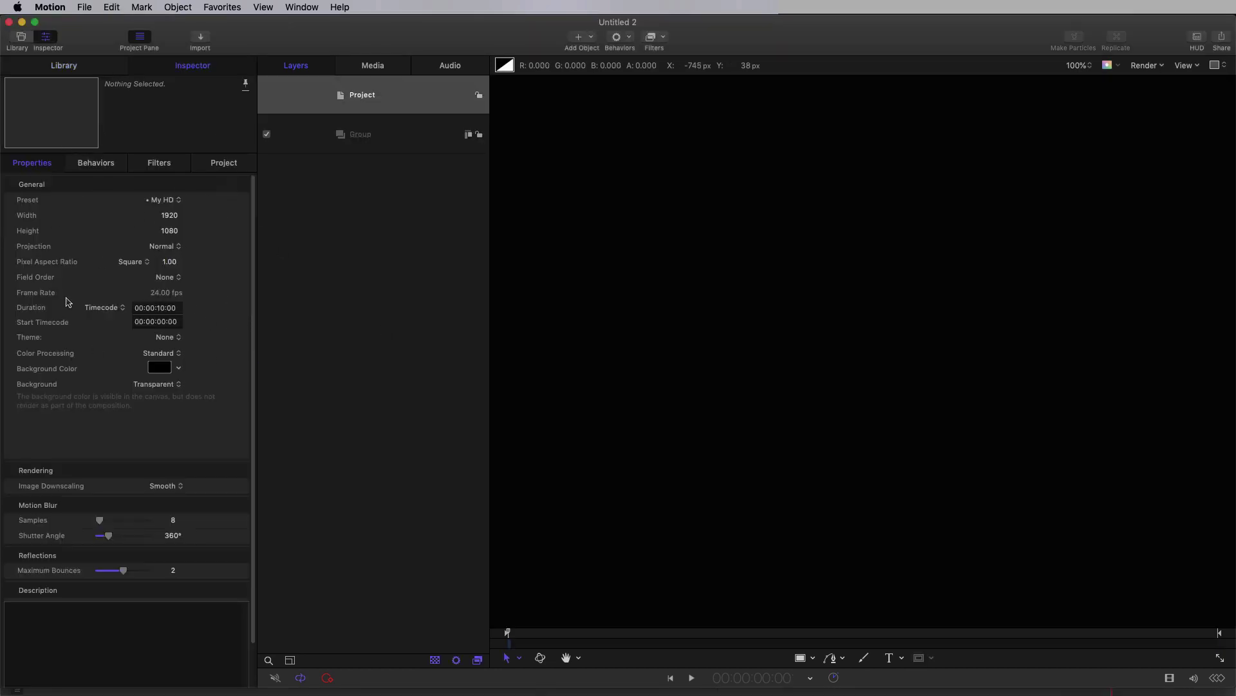
Import Ripples.mov, Sparkles.mov, Wavelets.mov and Waves.mov from the Elements folder into the empty group.
left_click(394, 136)
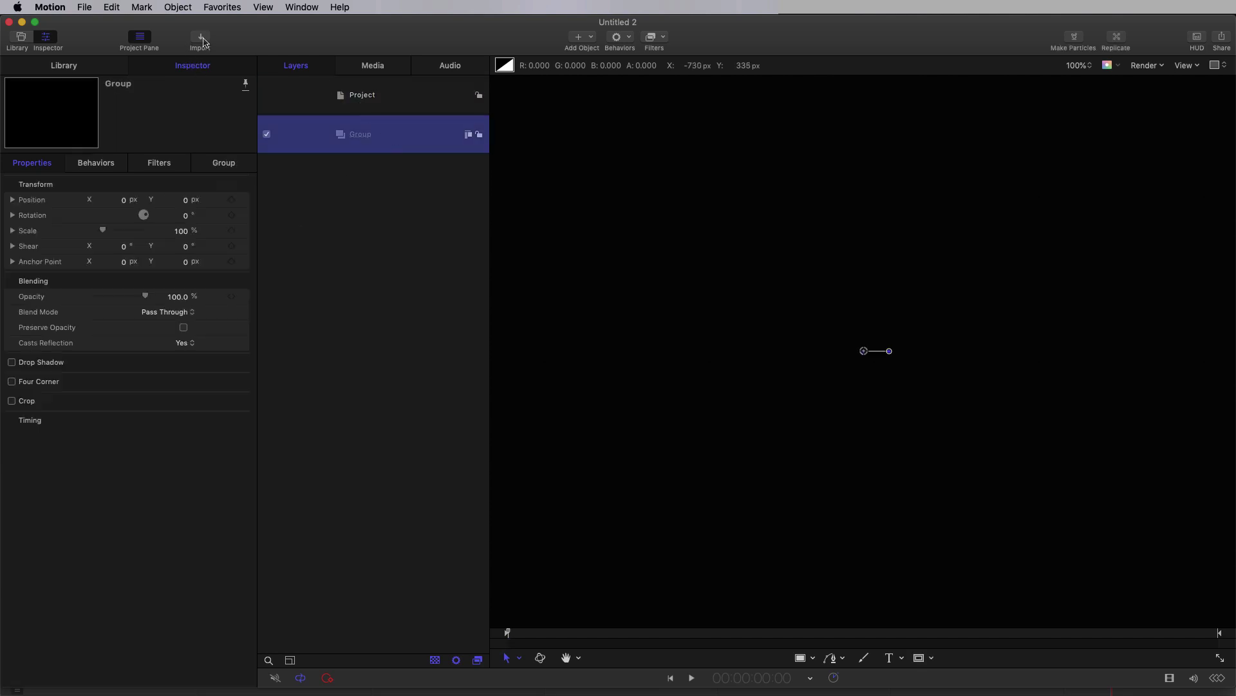
left_click(201, 39)
left_click(427, 181)
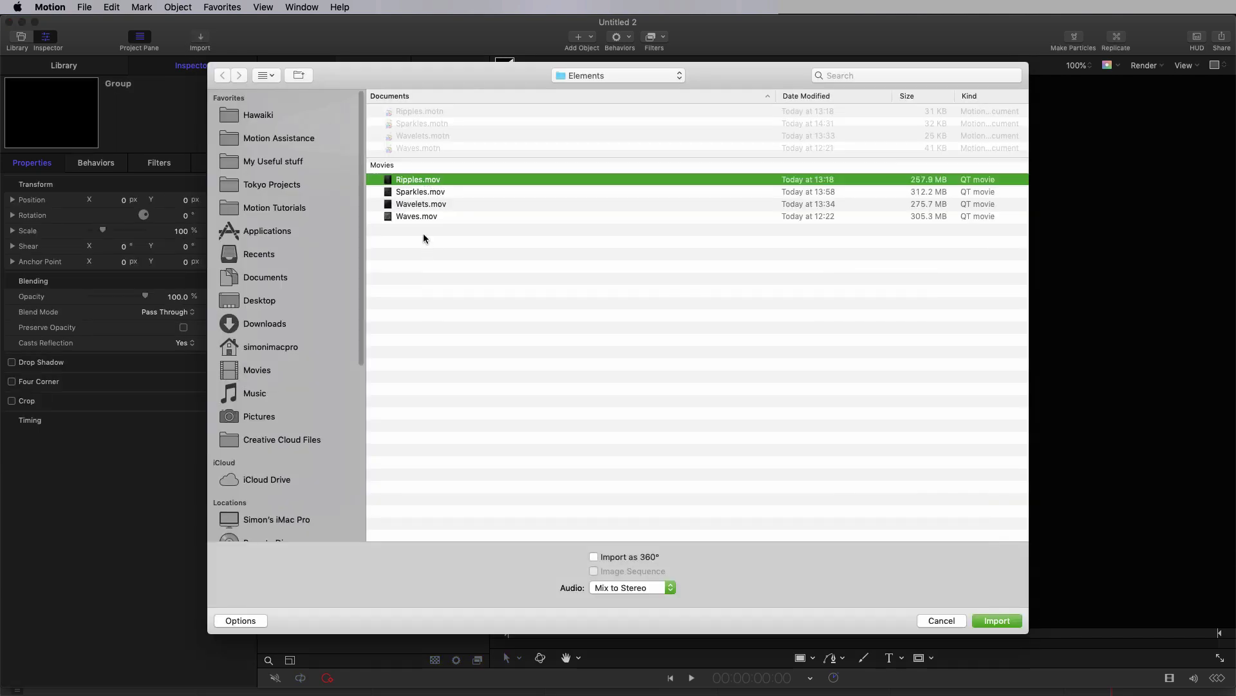
left_click(415, 217, "shift")
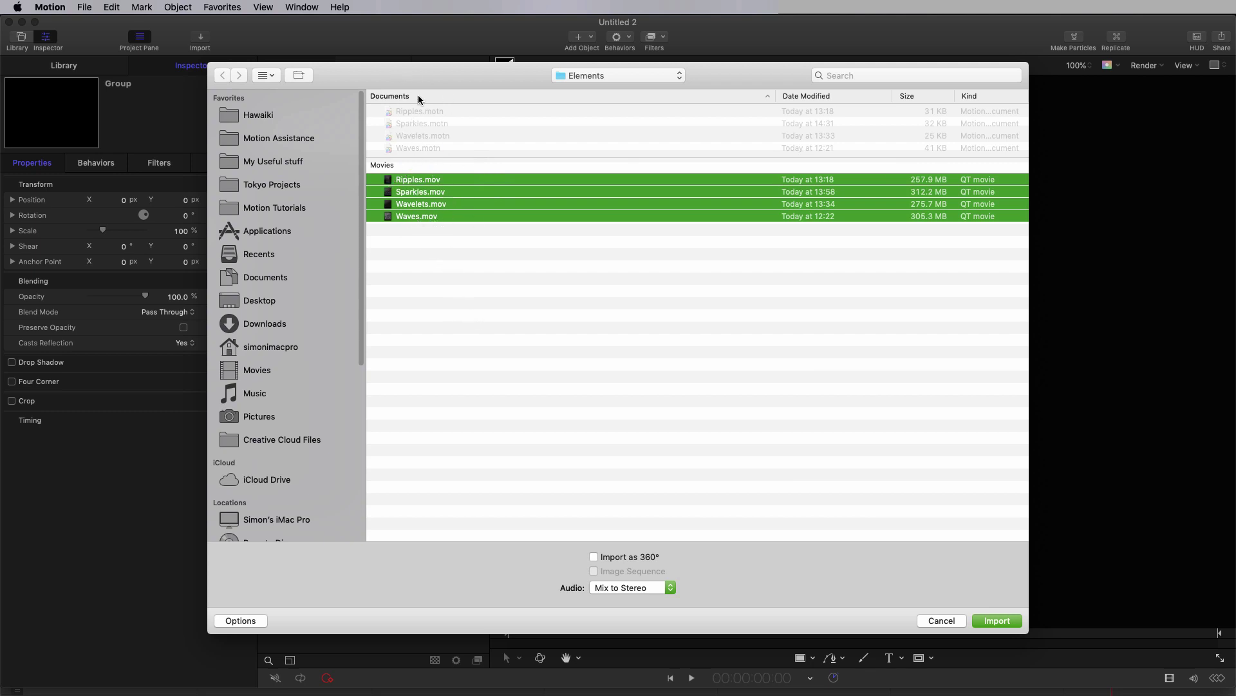
left_click(997, 620)
key("shift+z")
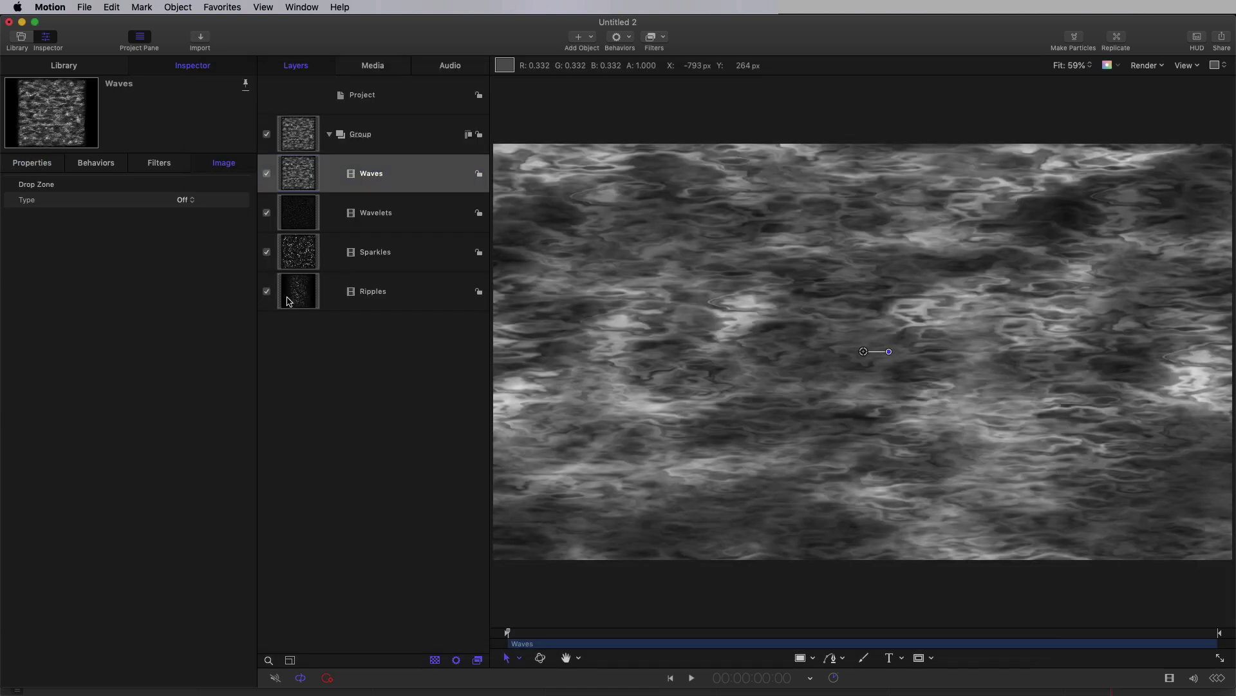
Set the blend mode of the Waves, Wavelets, Sparkles and Ripples layers to Linear Dodge.
left_click(290, 300, "shift")
left_click(28, 163)
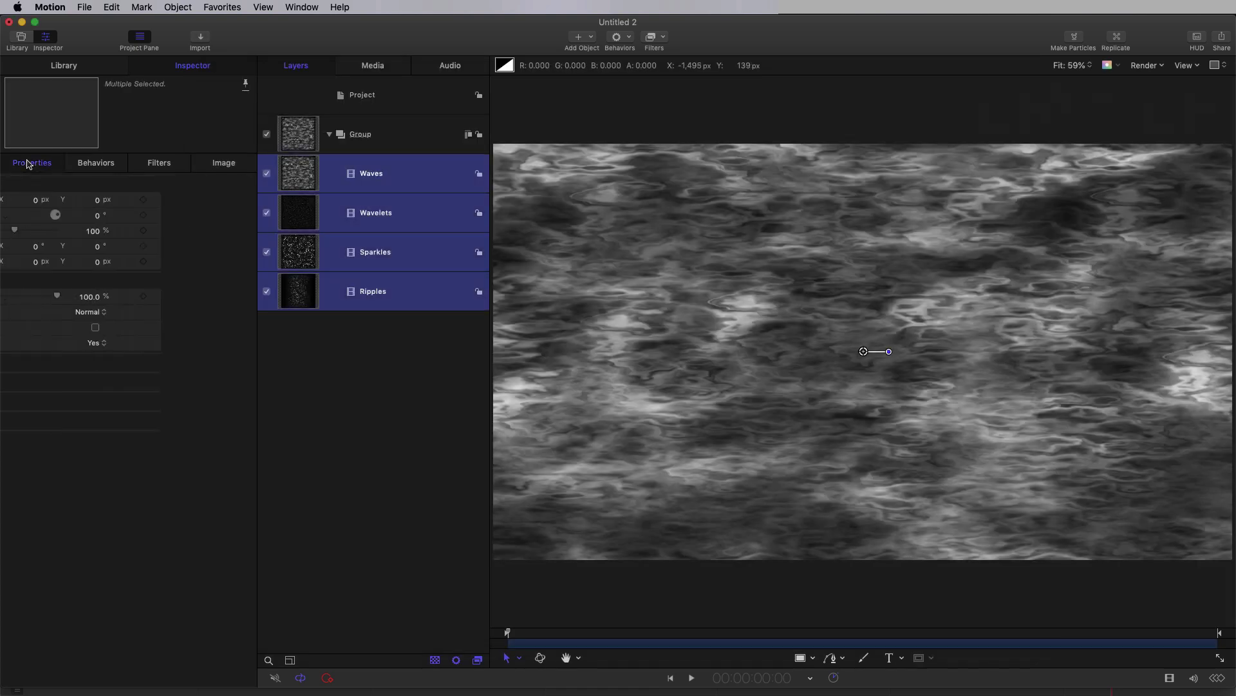
left_click(177, 312)
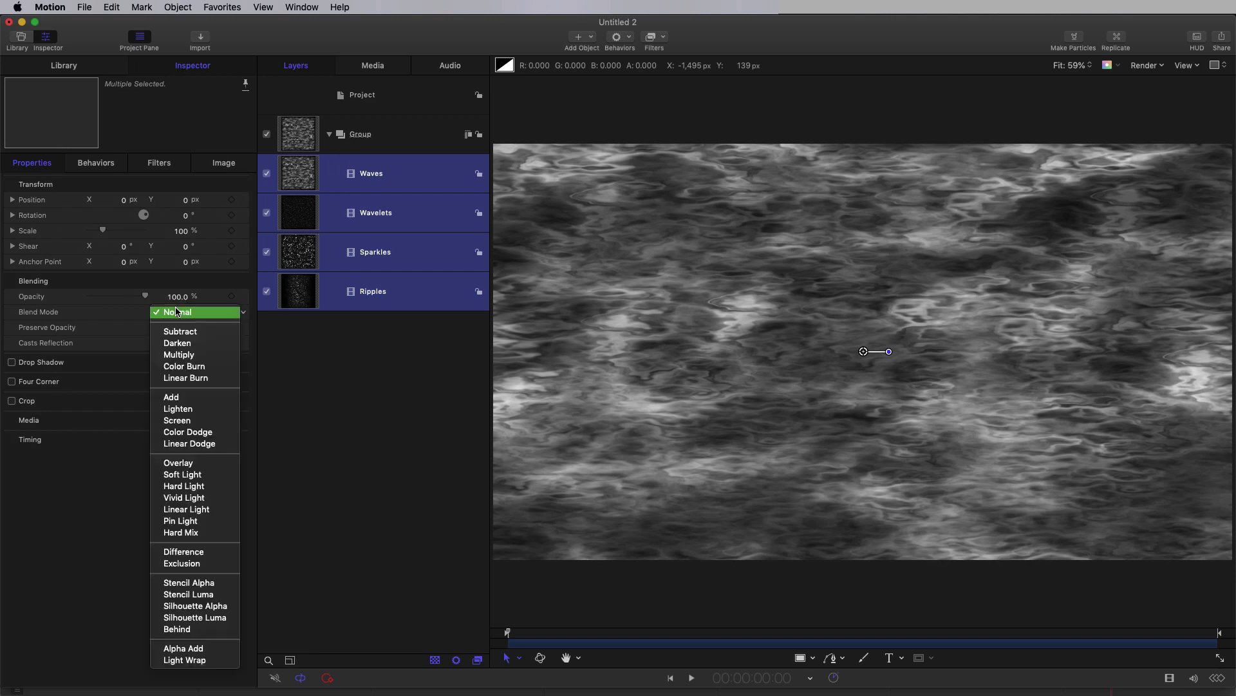
left_click(189, 443)
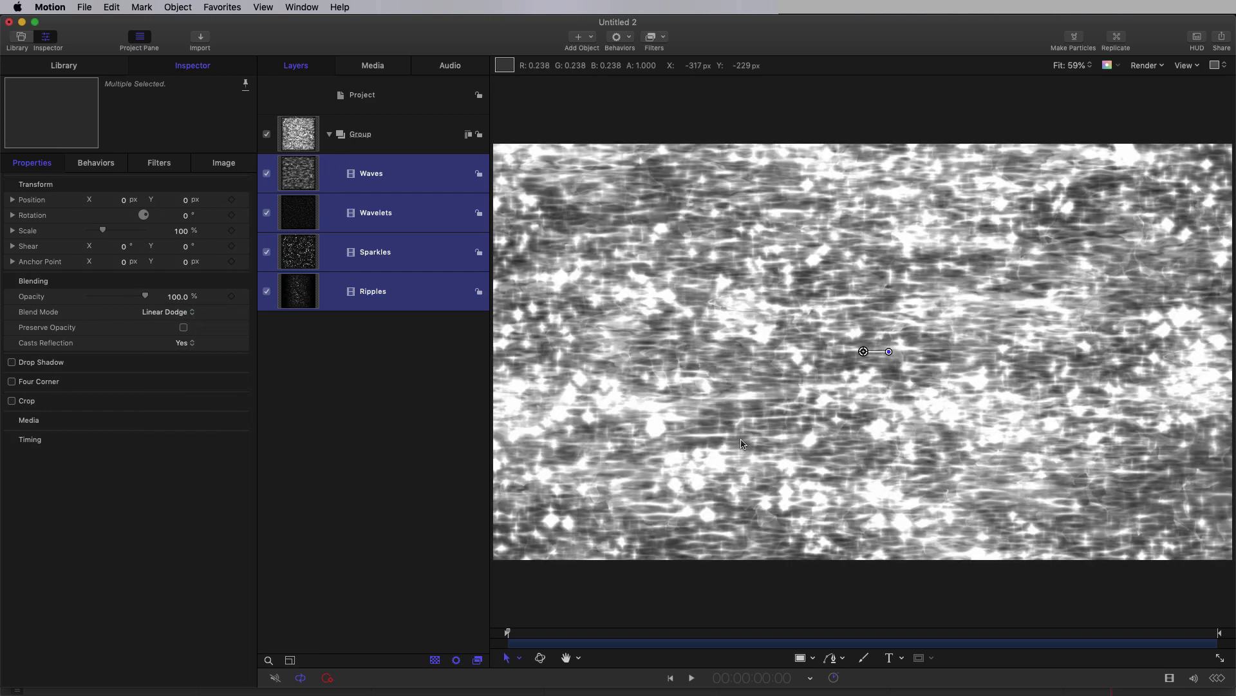
Rotate the four selected movie layers -90° around X so they lie flat.
key("super+minus")
left_click(12, 215)
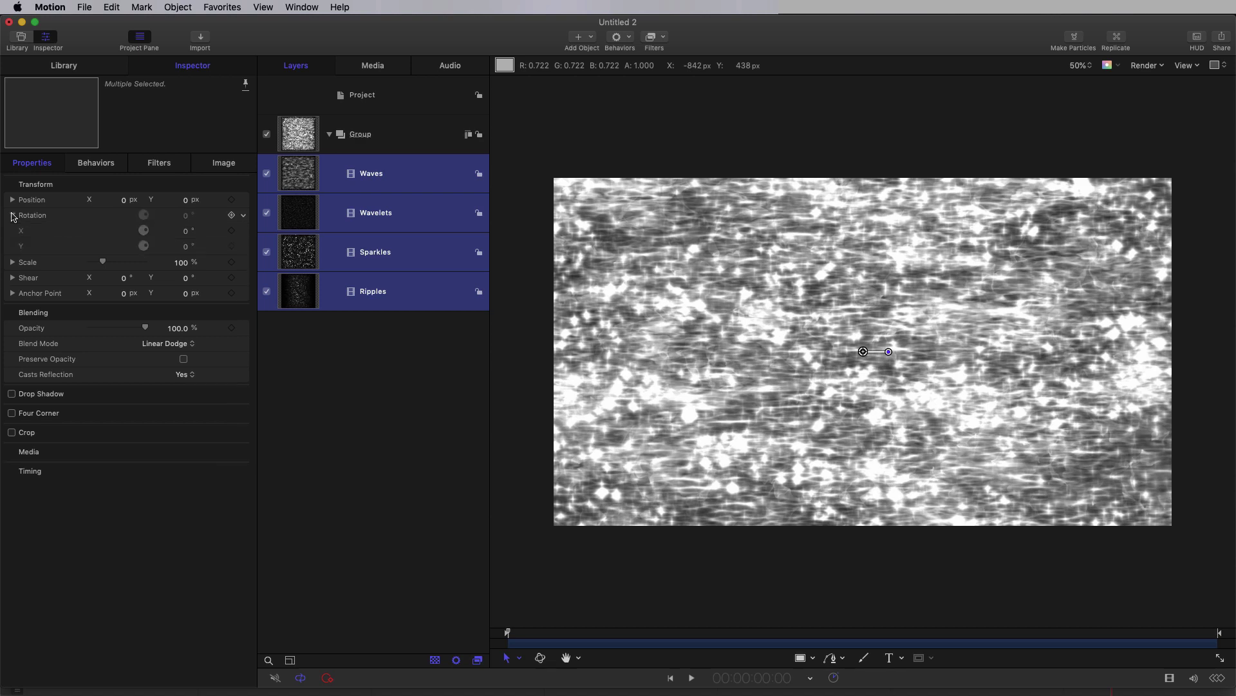
left_click(186, 232)
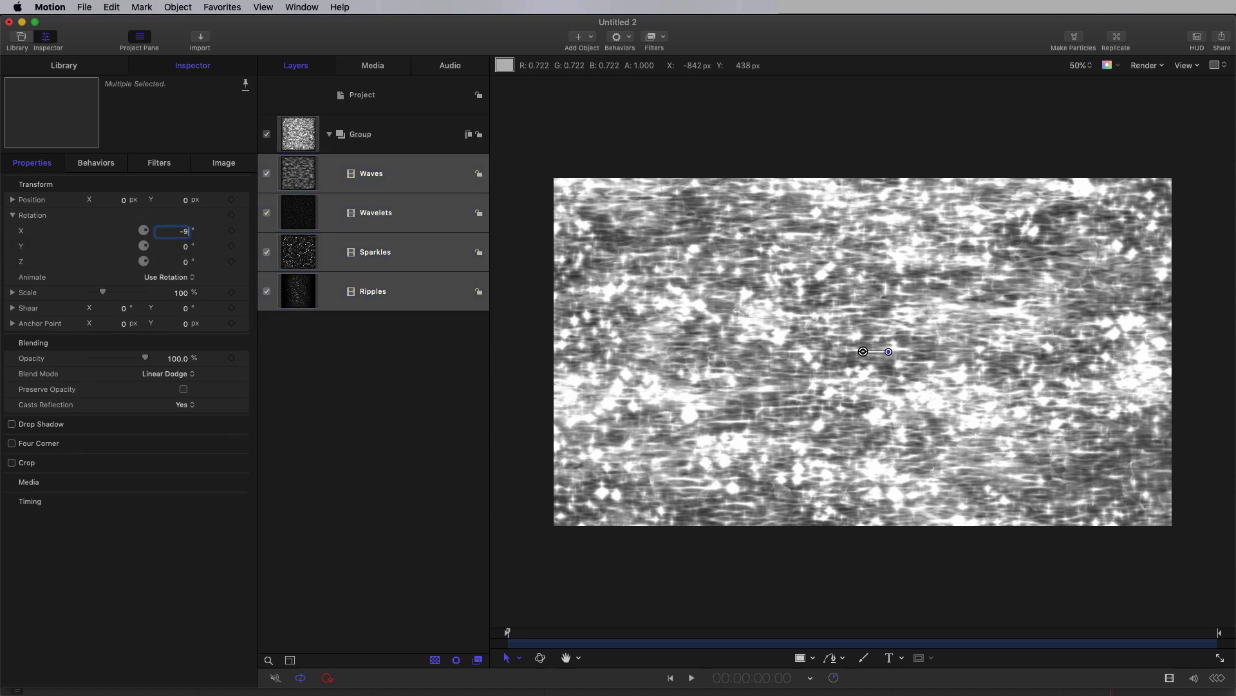
key("Return")
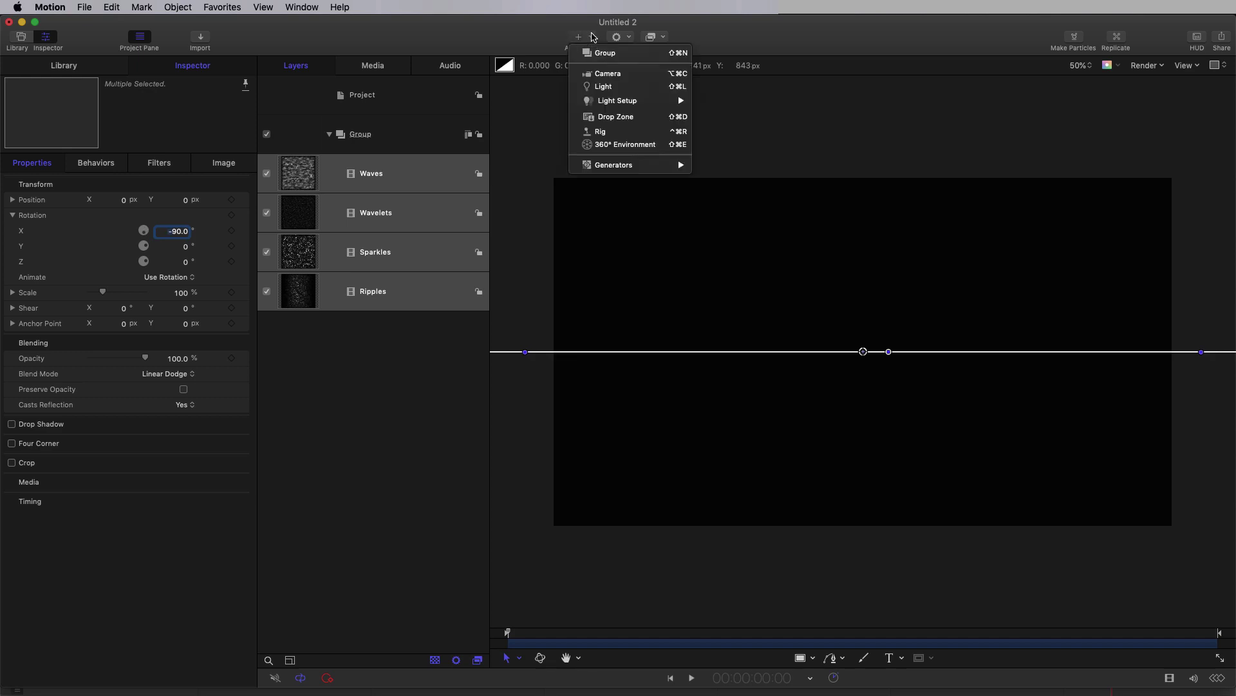
Add a camera, switching the existing group to 3D, and set the camera's X rotation to -30°.
left_click(609, 76)
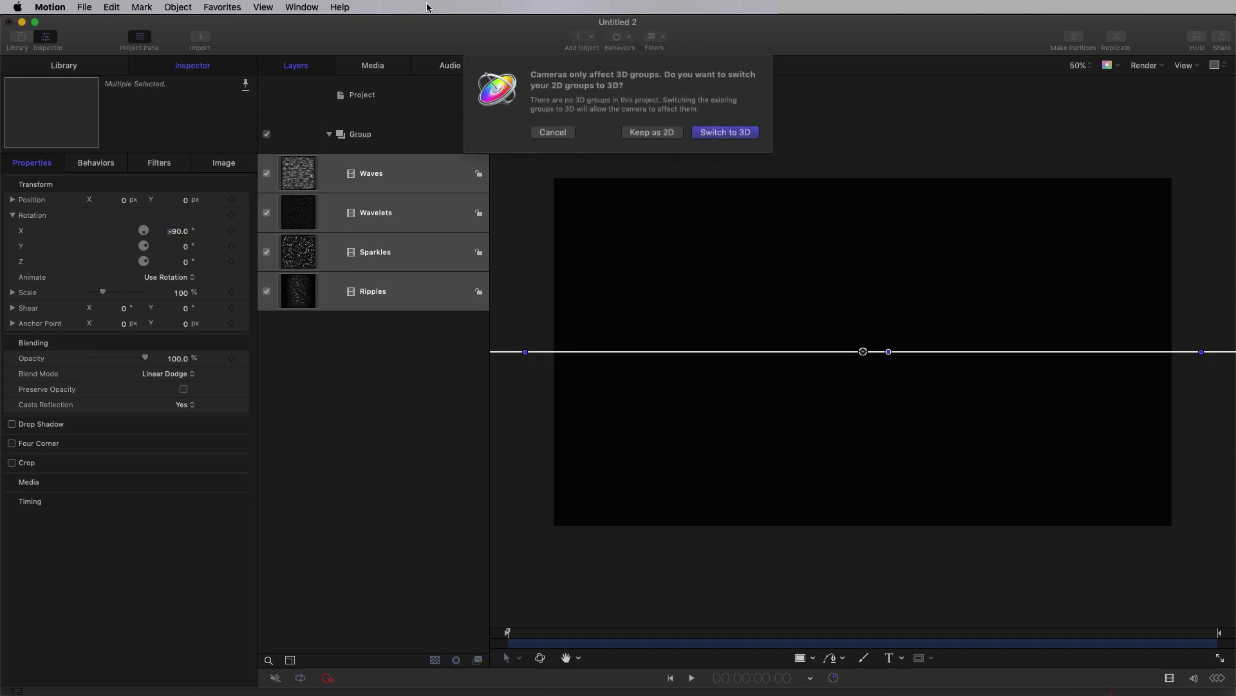
left_click(726, 132)
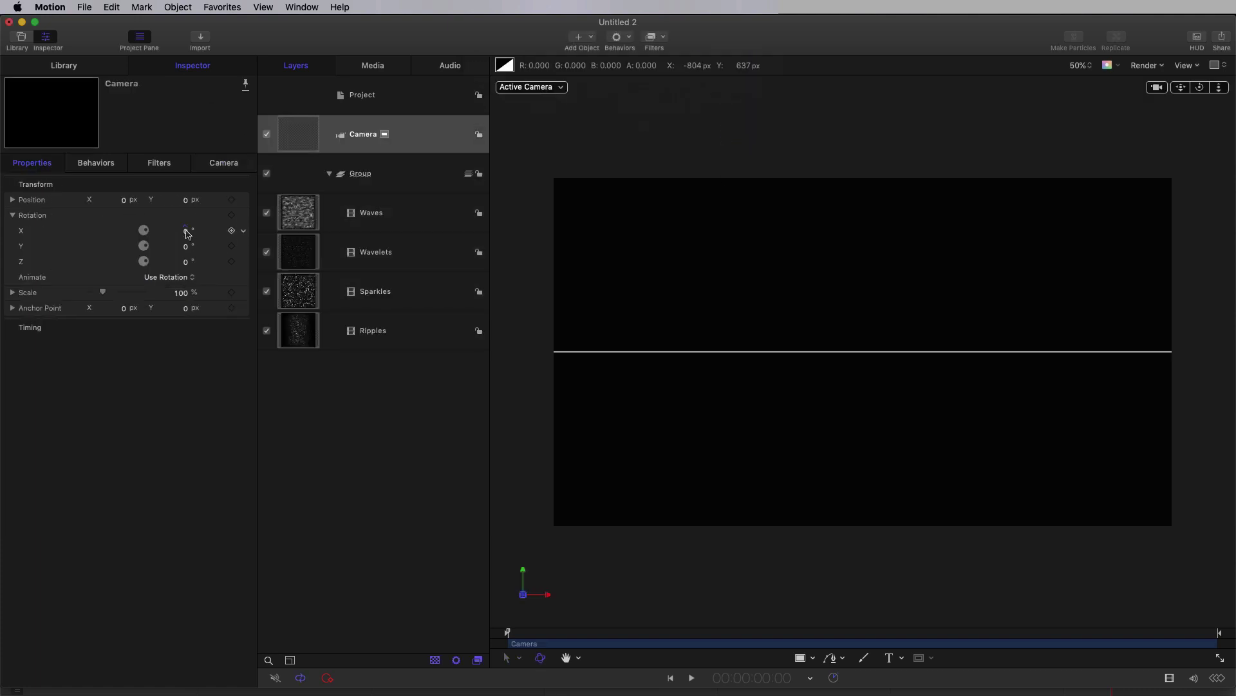
left_click(187, 232)
type("-30")
key("Return")
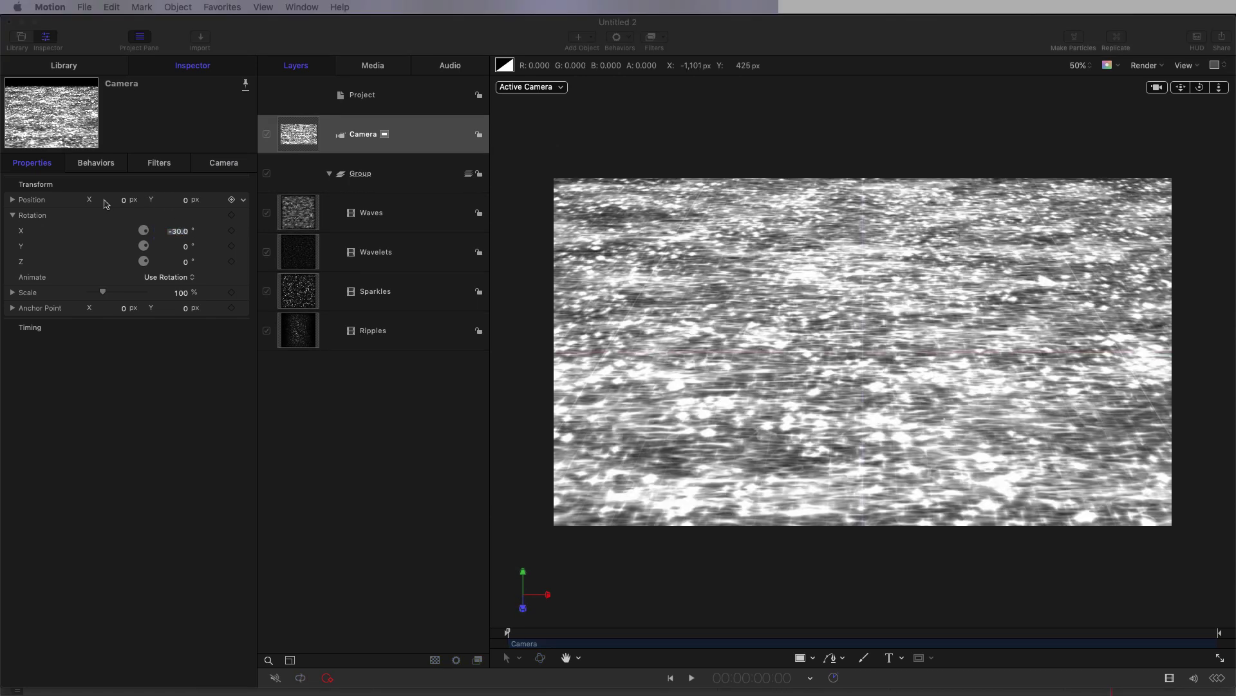
Set the camera's Y position to 200 px.
left_click(186, 200)
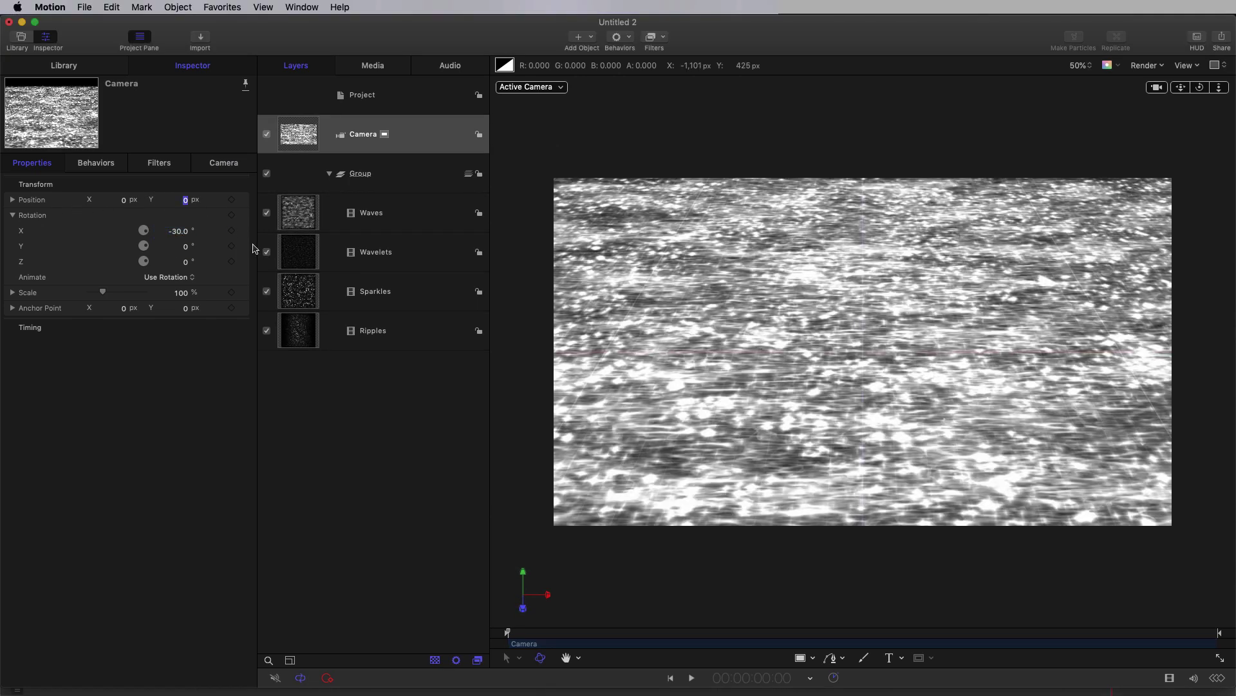
type("200")
key("Return")
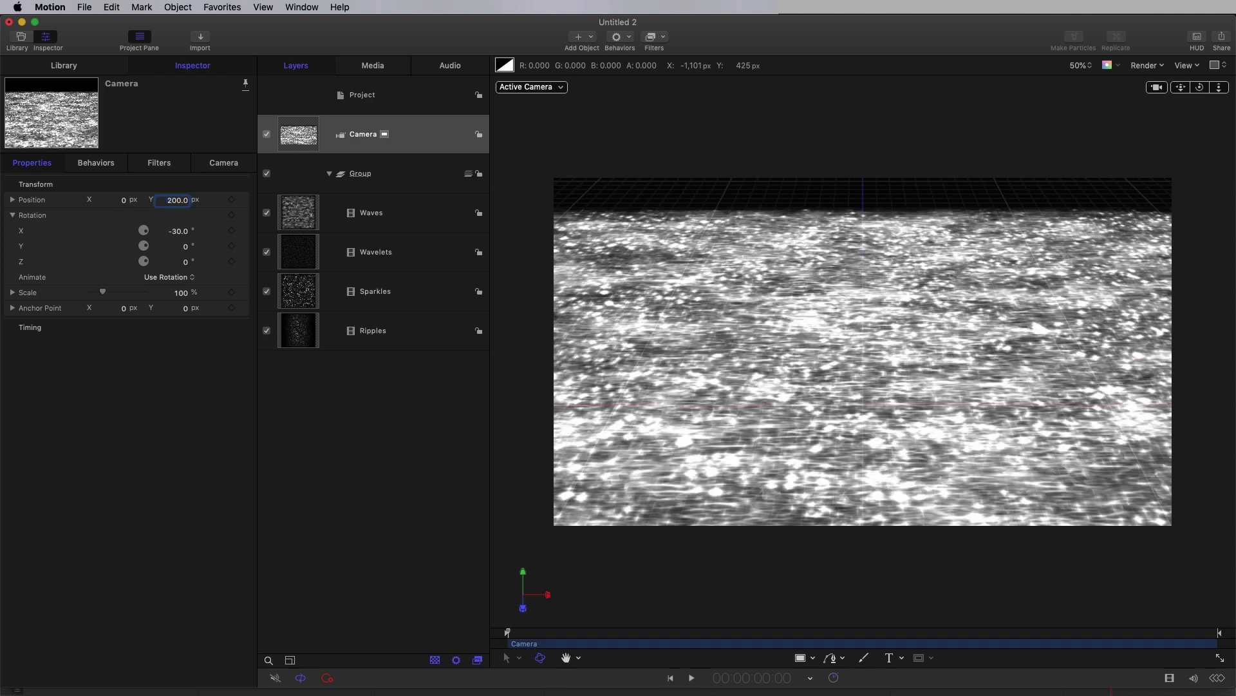
Duplicate the Waves, Wavelets, Sparkles and Ripples layers together.
left_click(298, 212)
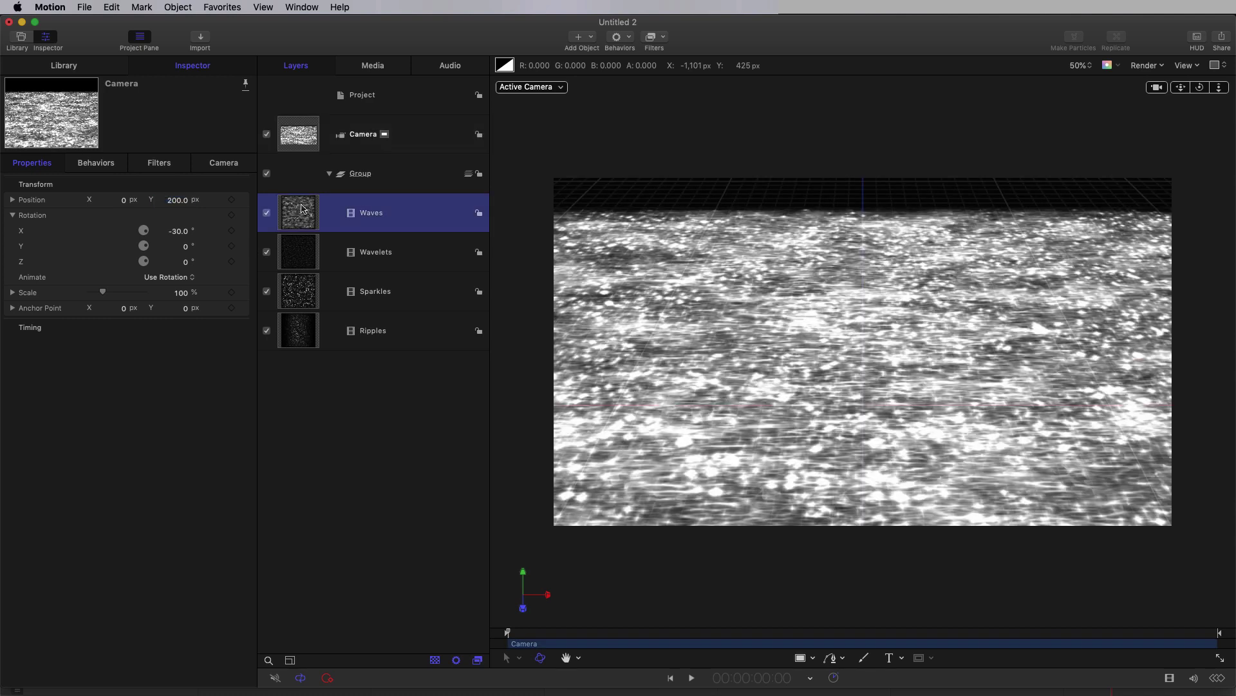
left_click(301, 331, "shift")
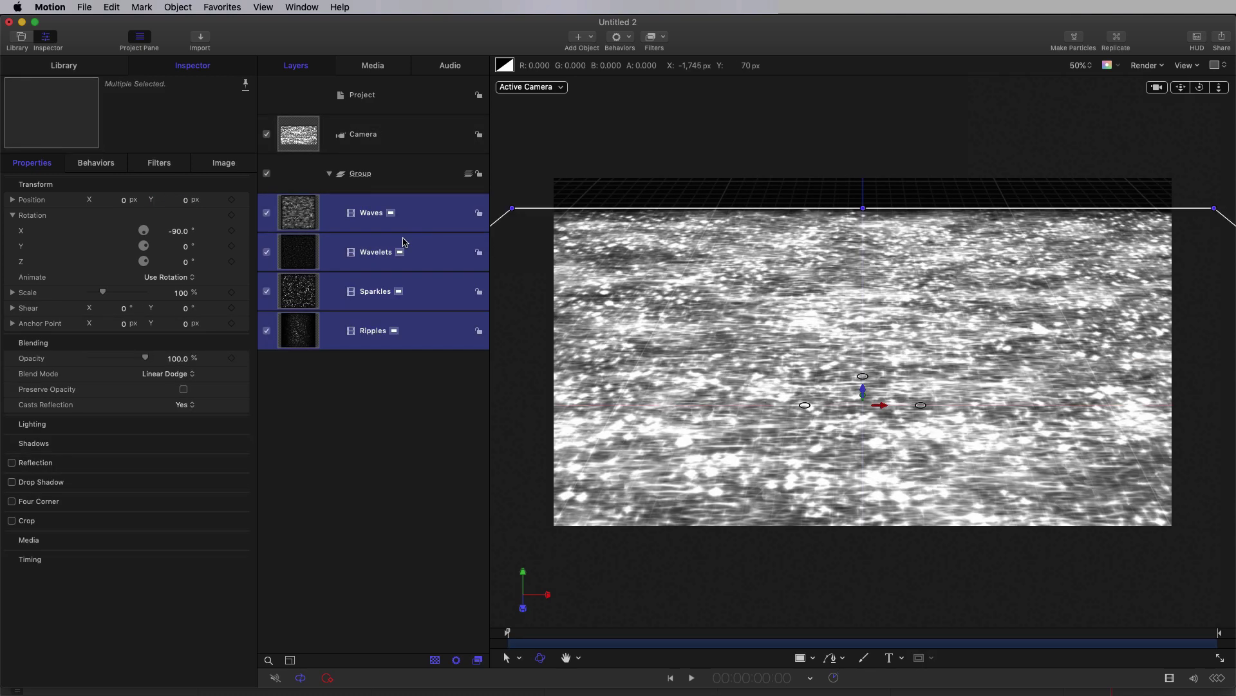
right_click(291, 209)
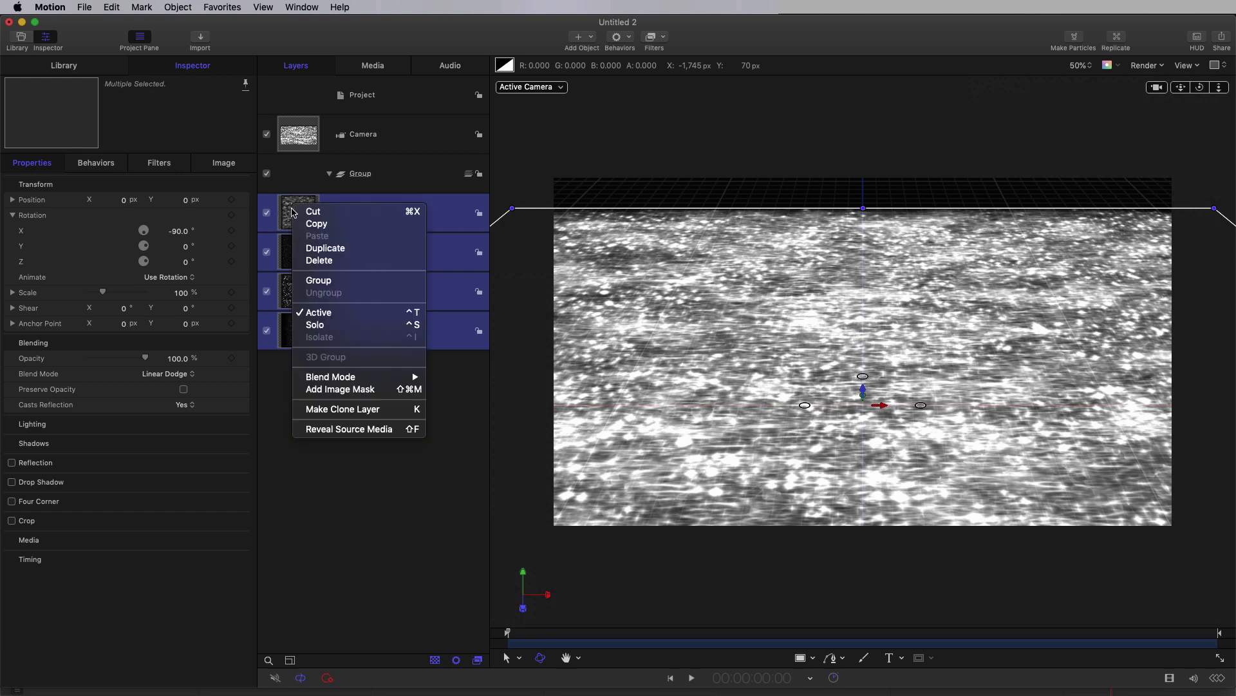
left_click(321, 242)
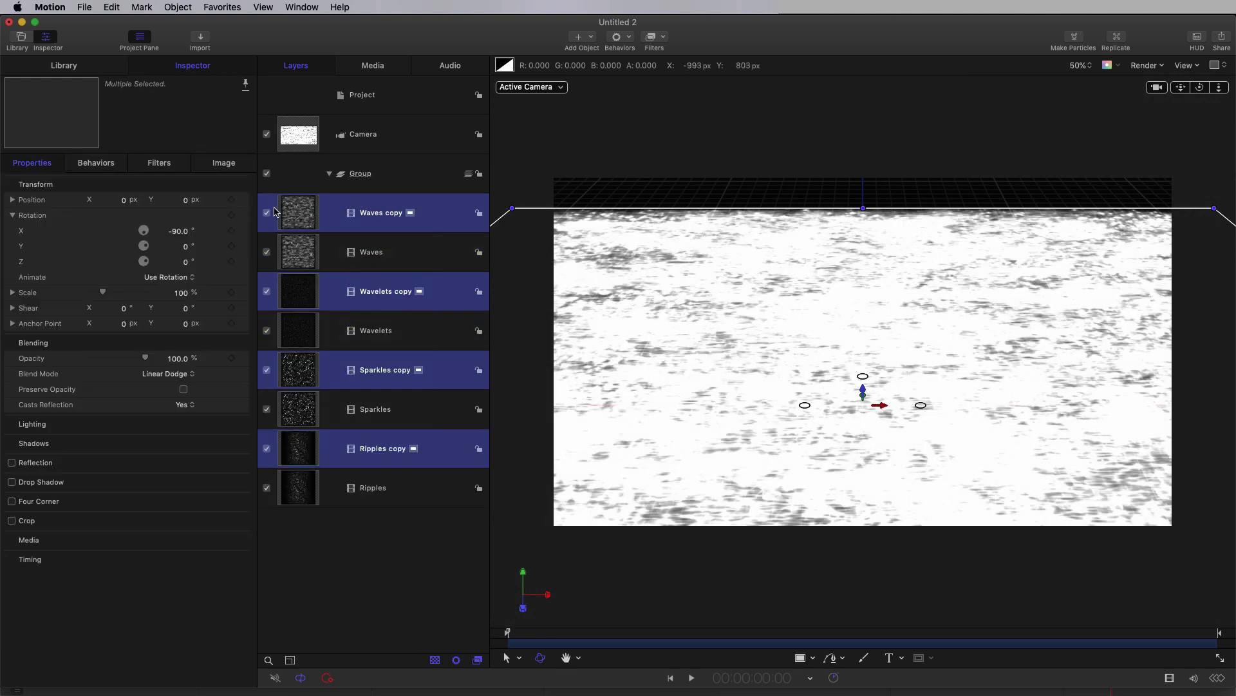
Set the Z position of the four duplicated layers to -3650 px.
left_click(13, 200)
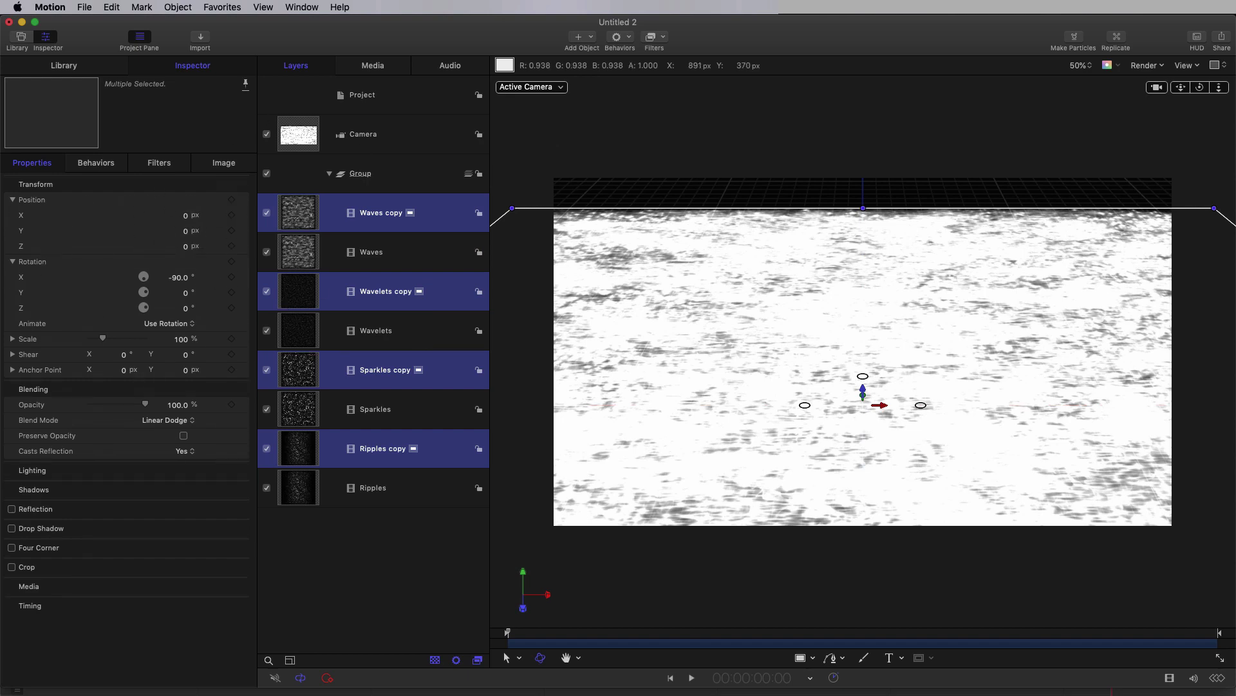
left_click(186, 248)
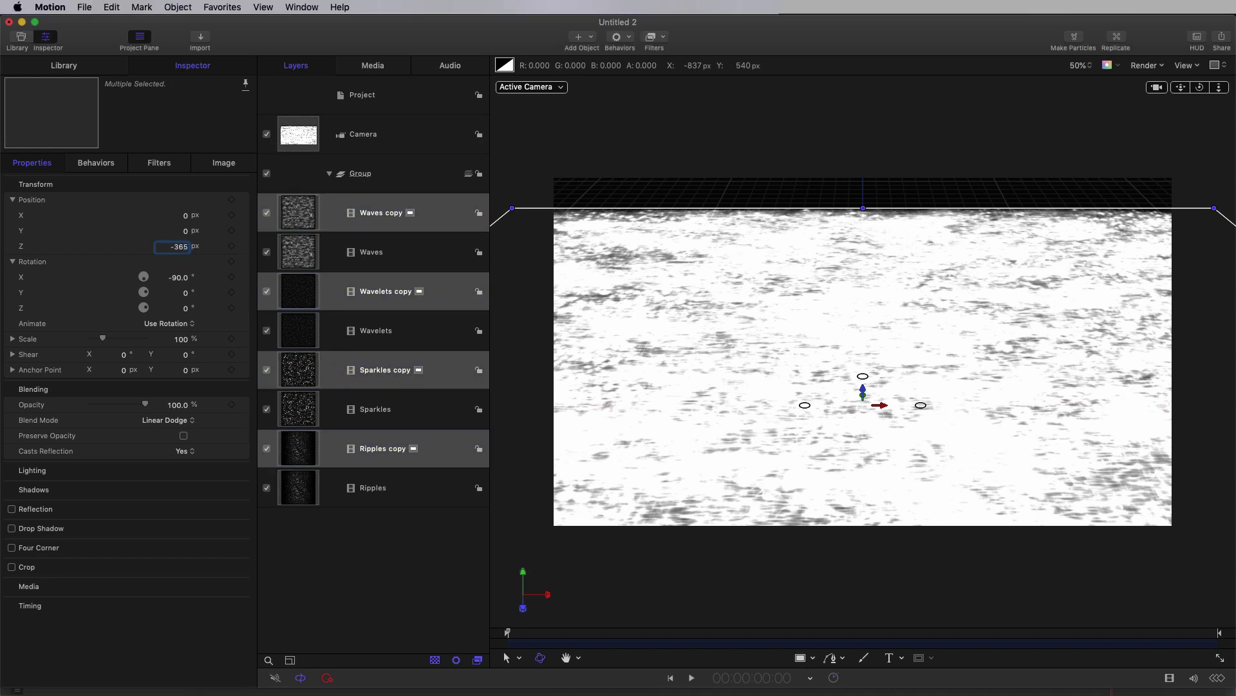
key("Return")
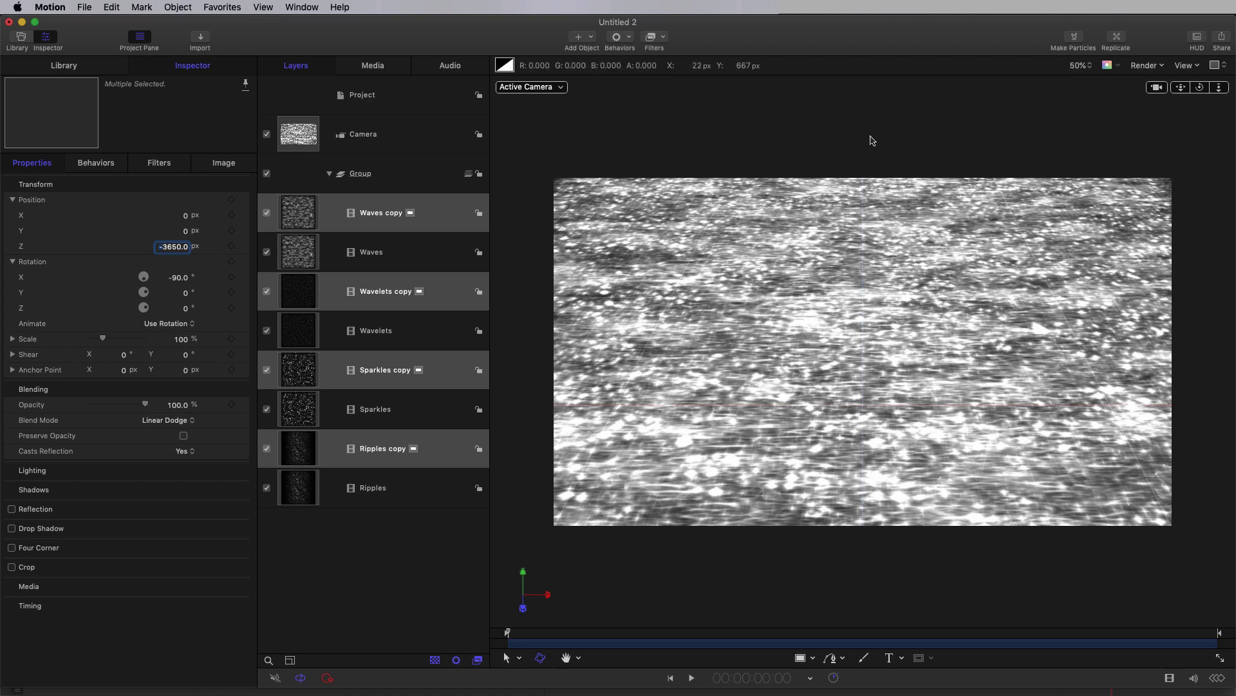
Apply a Throw behavior to the camera with a Z velocity of -200, and play back the camera move.
left_click(302, 137)
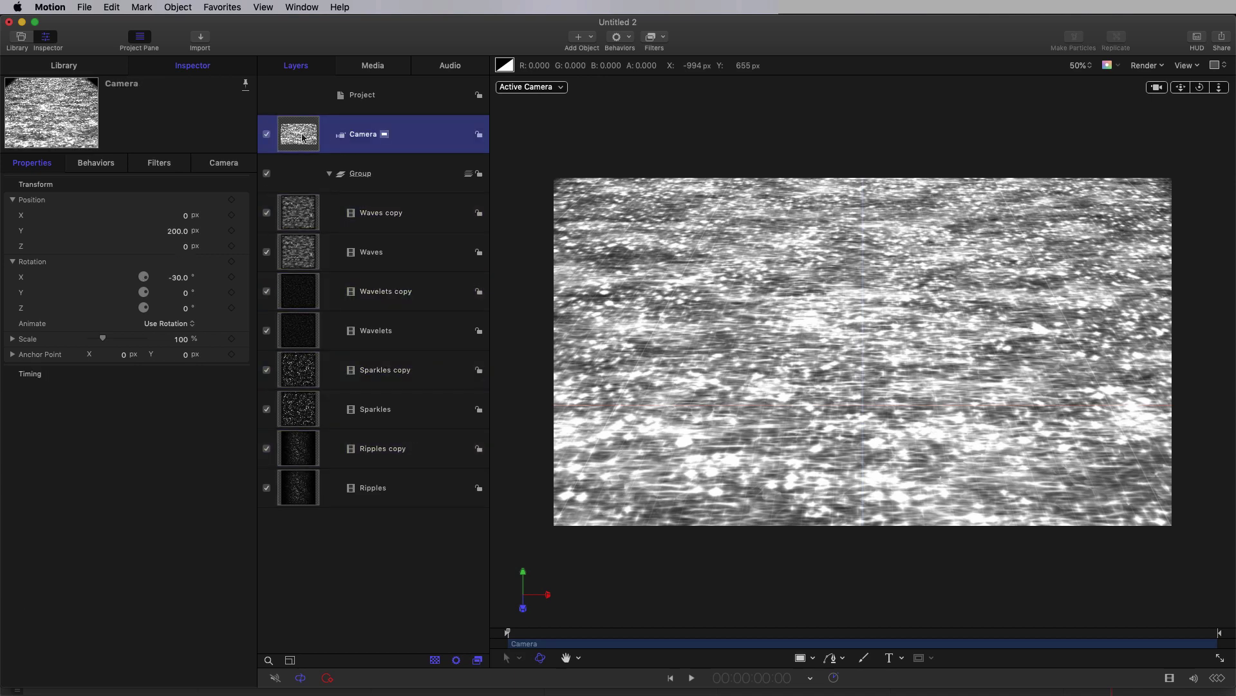
left_click(630, 36)
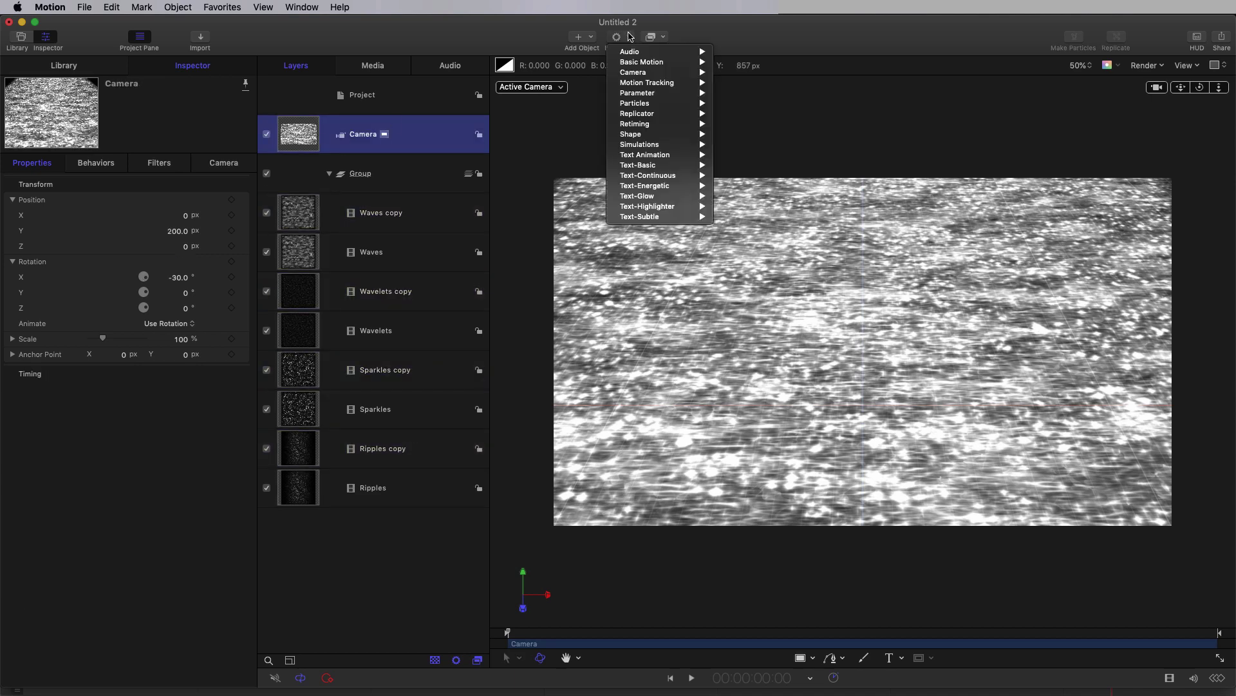
mouse_move(642, 65)
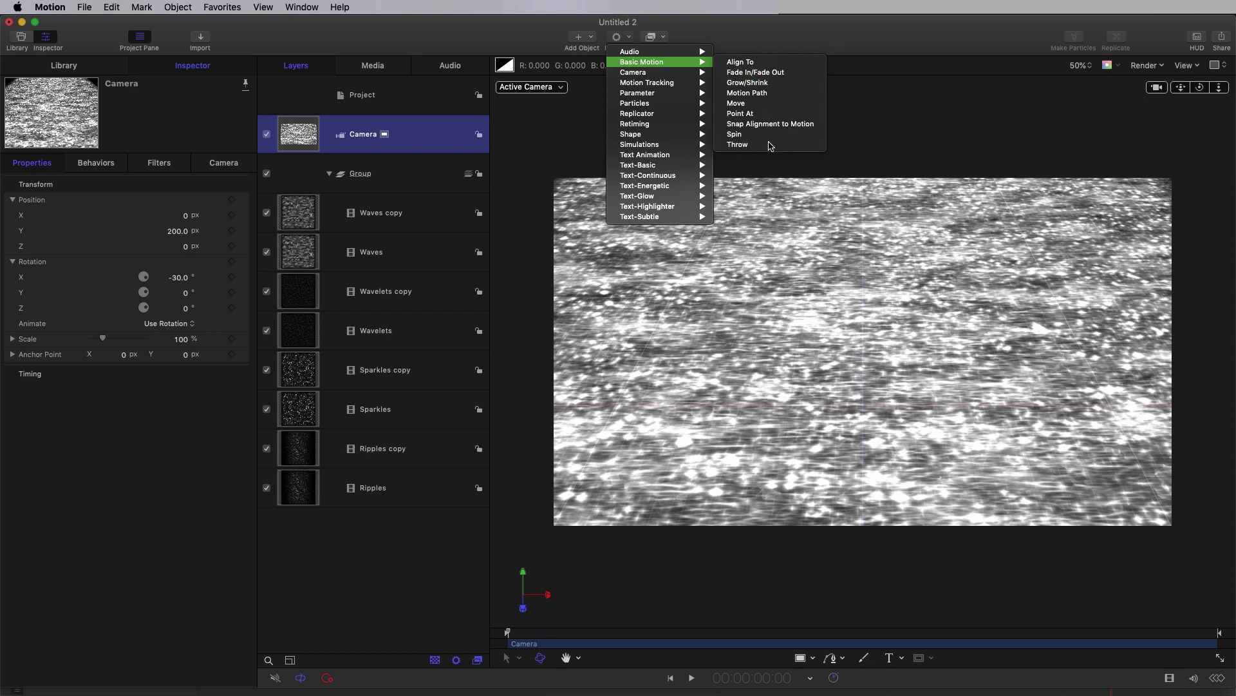
left_click(737, 145)
left_click(12, 215)
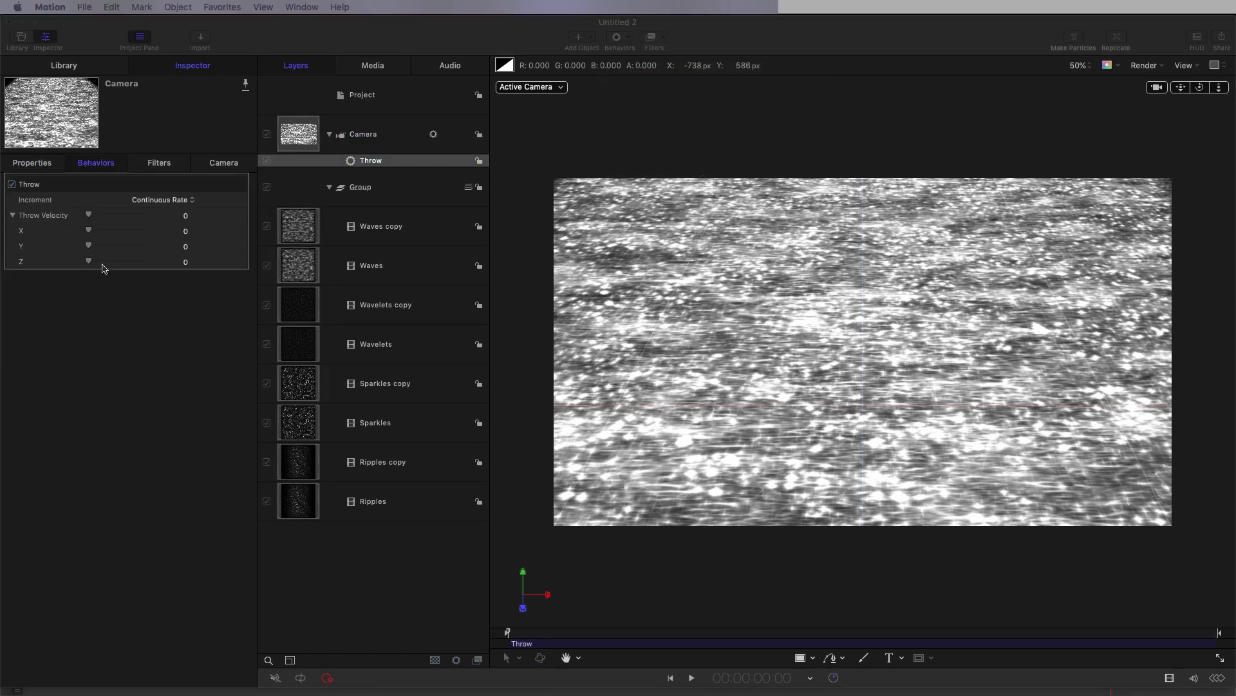
left_click(186, 263)
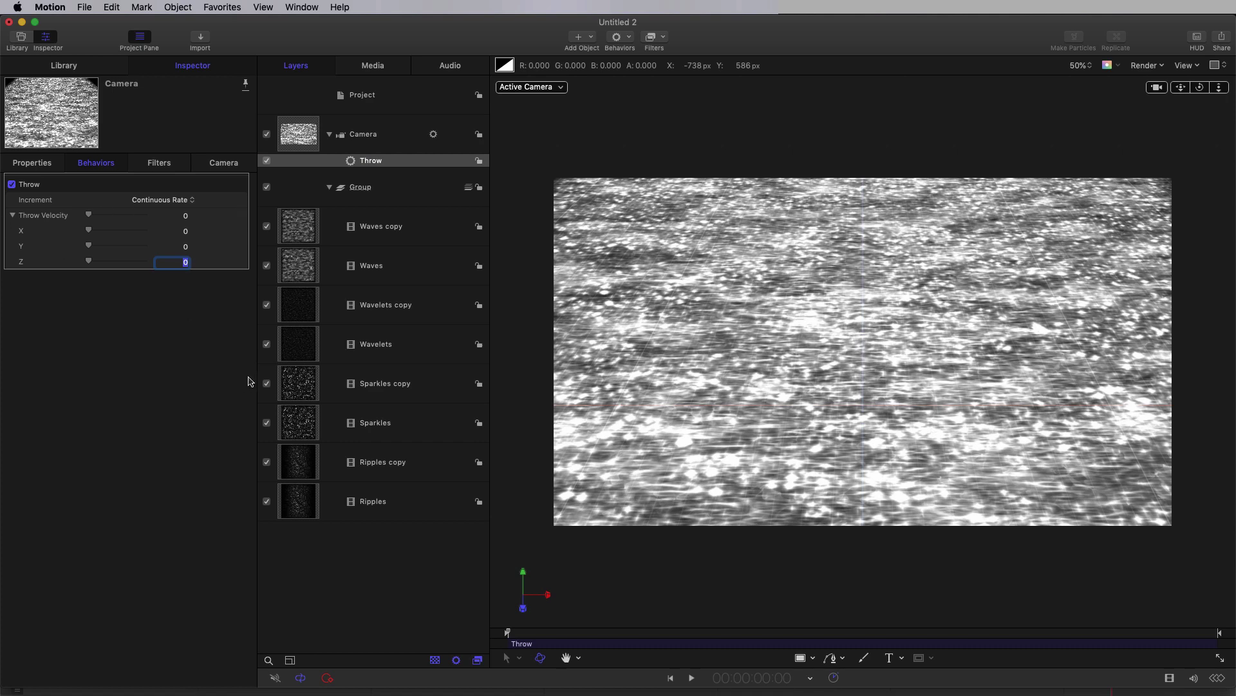
key("Return")
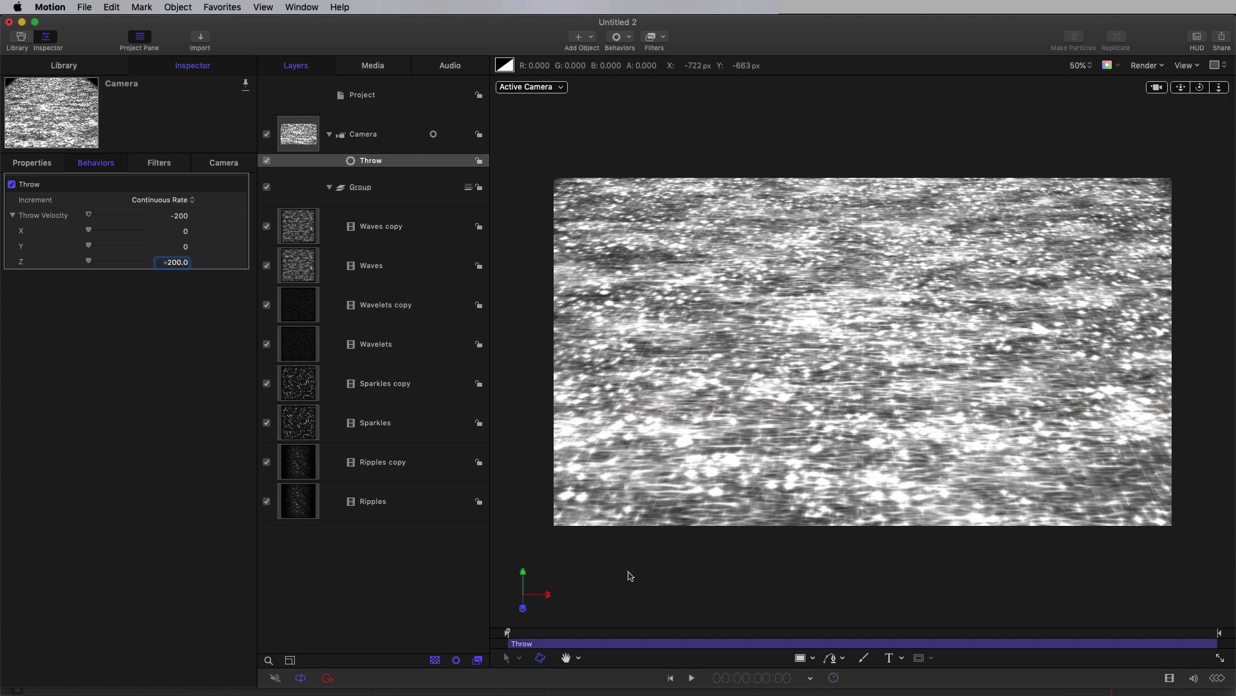
key("space")
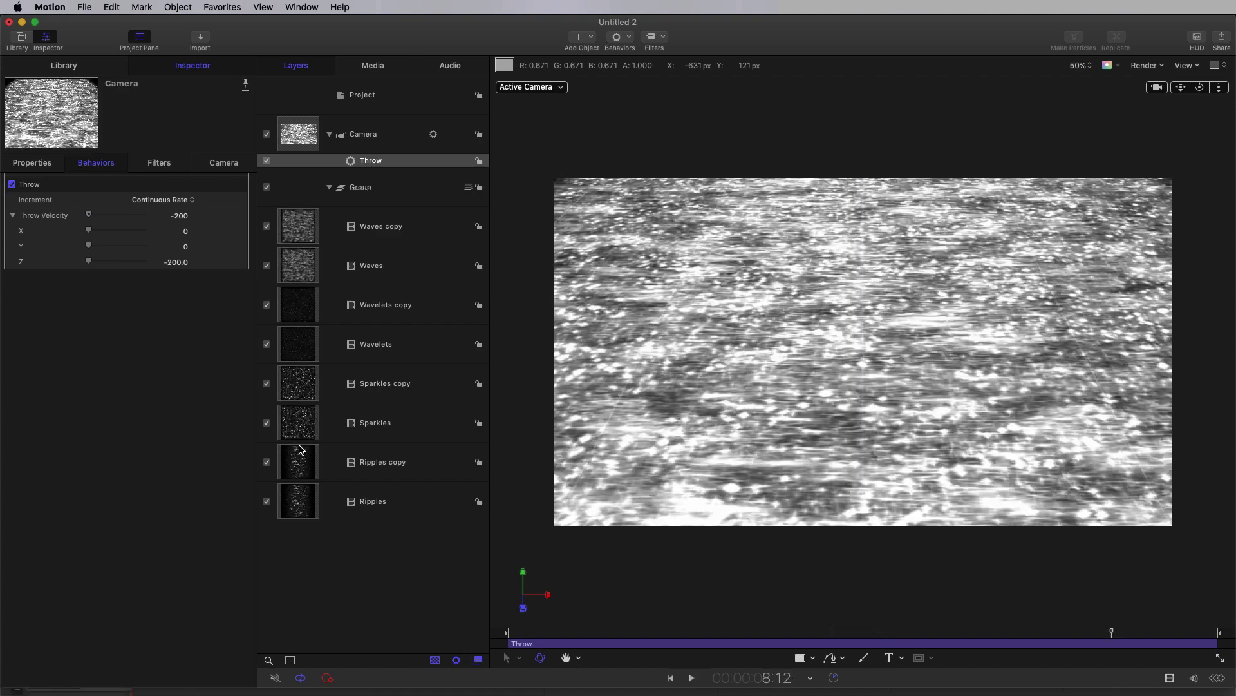
Add a light, change its type to Ambient and set its intensity to 20%.
left_click(592, 37)
left_click(597, 88)
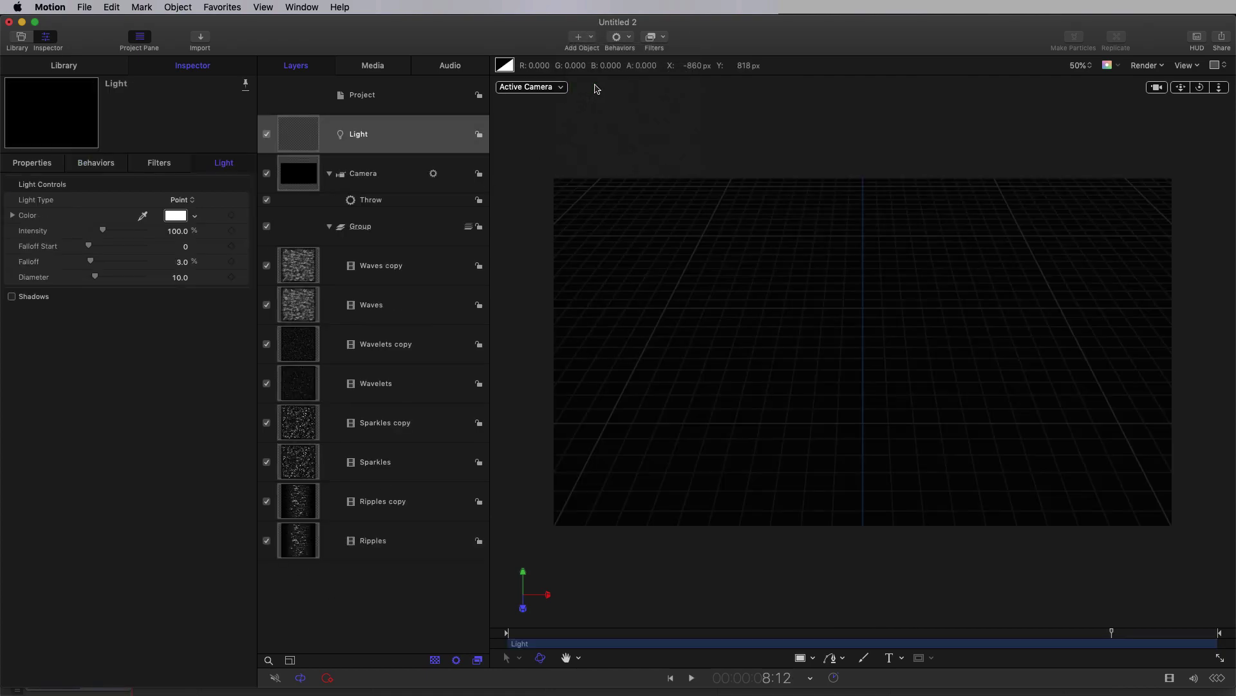
left_click(180, 199)
left_click(185, 178)
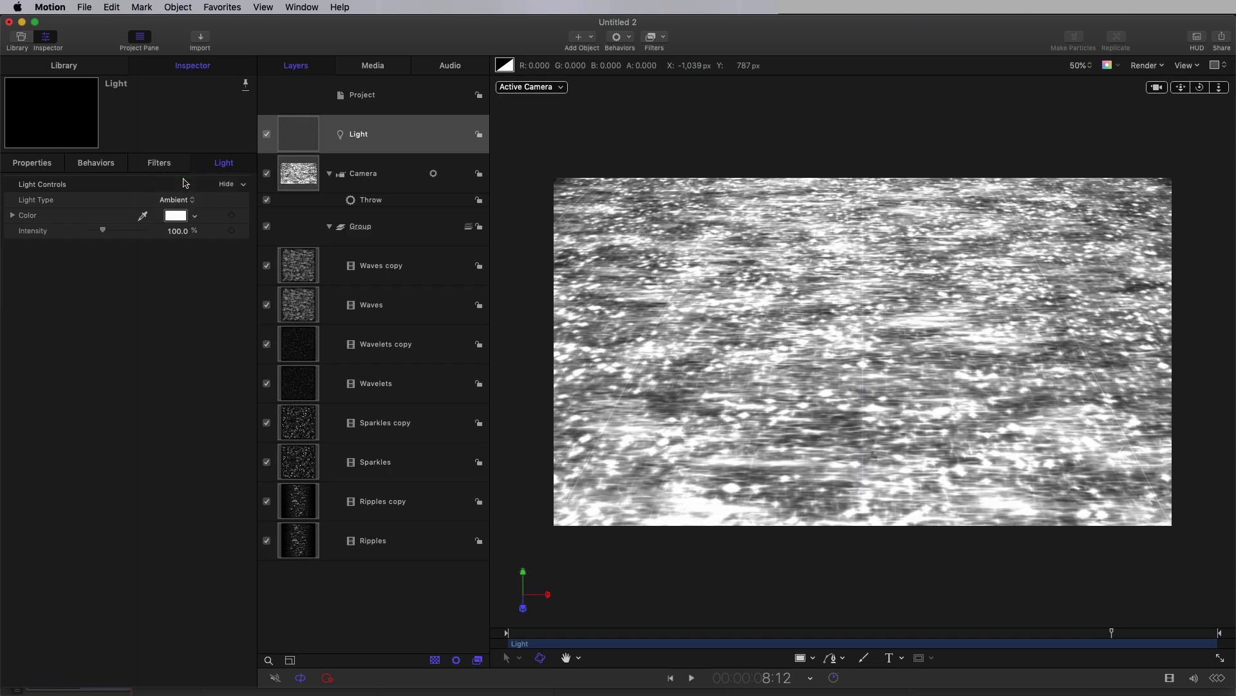
left_click(178, 231)
type("20")
key("Return")
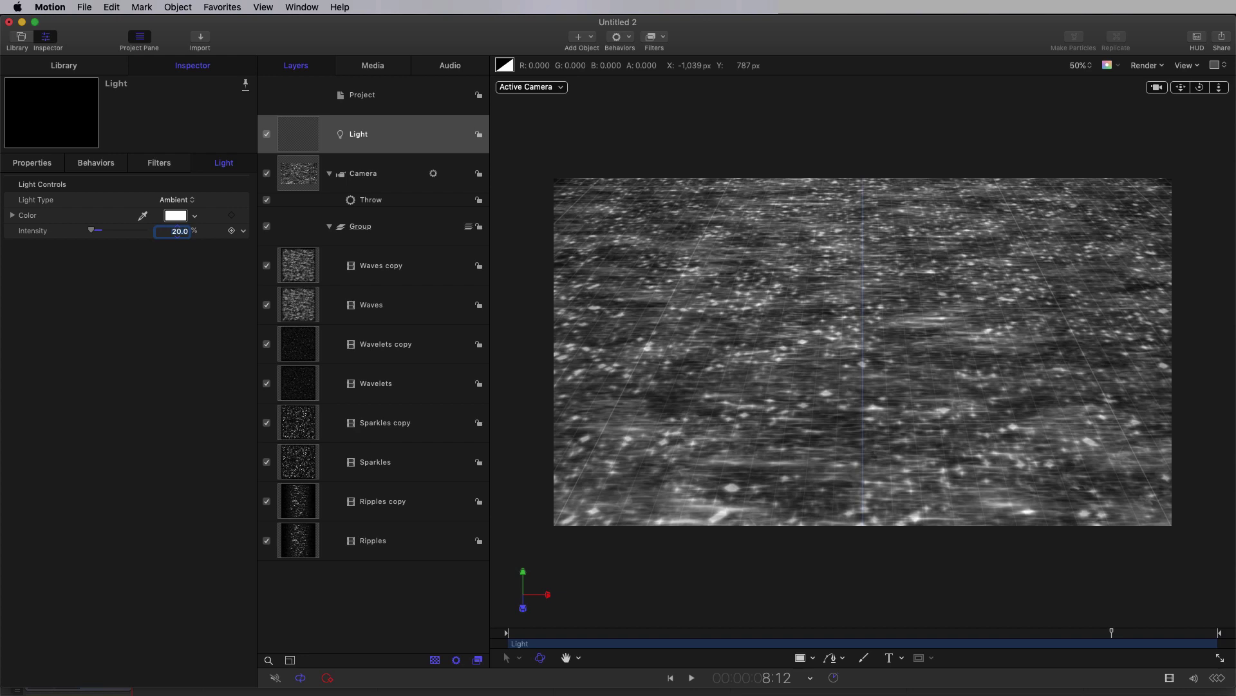
Add a second light and set its Y position to 200 px and its Z position to 0 px.
left_click(594, 36)
left_click(603, 85)
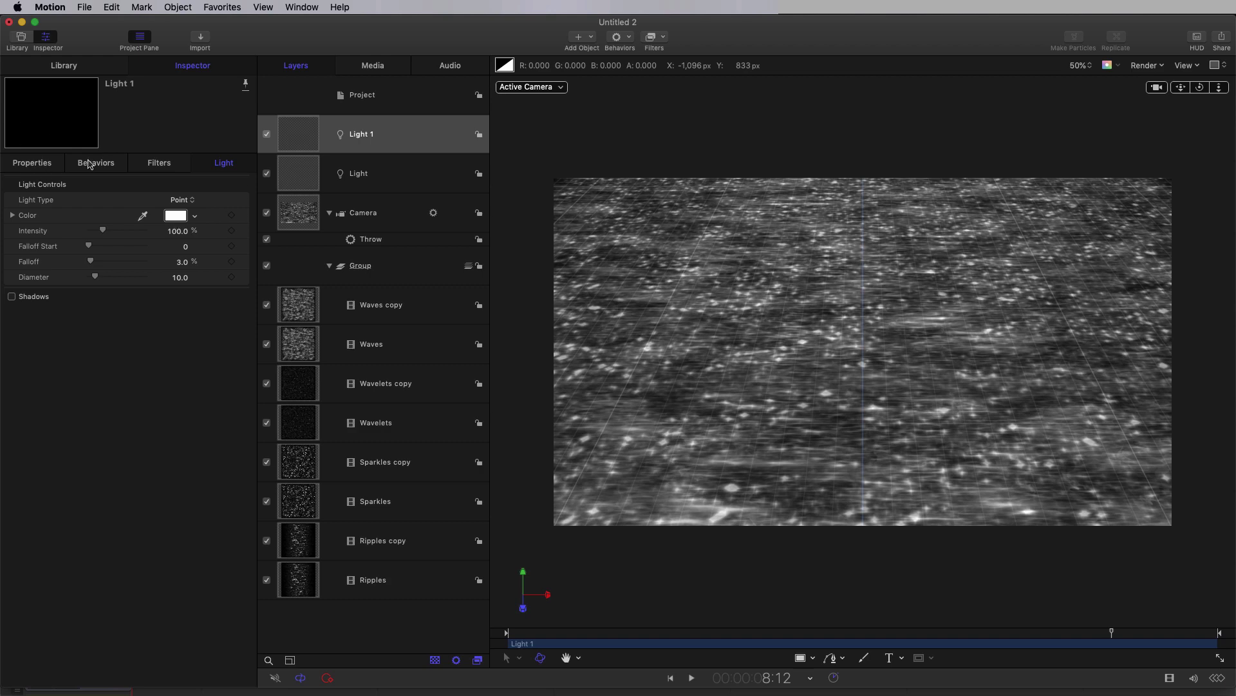
left_click(32, 162)
left_click(185, 230)
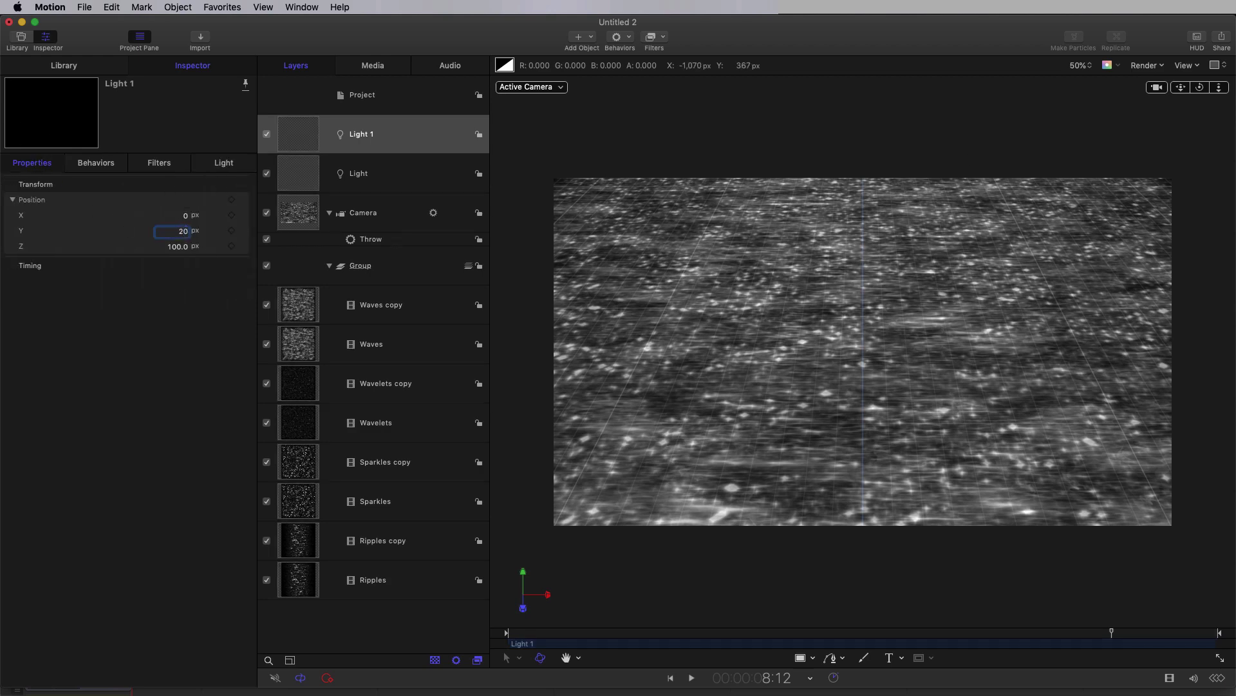
key("Tab")
type("0")
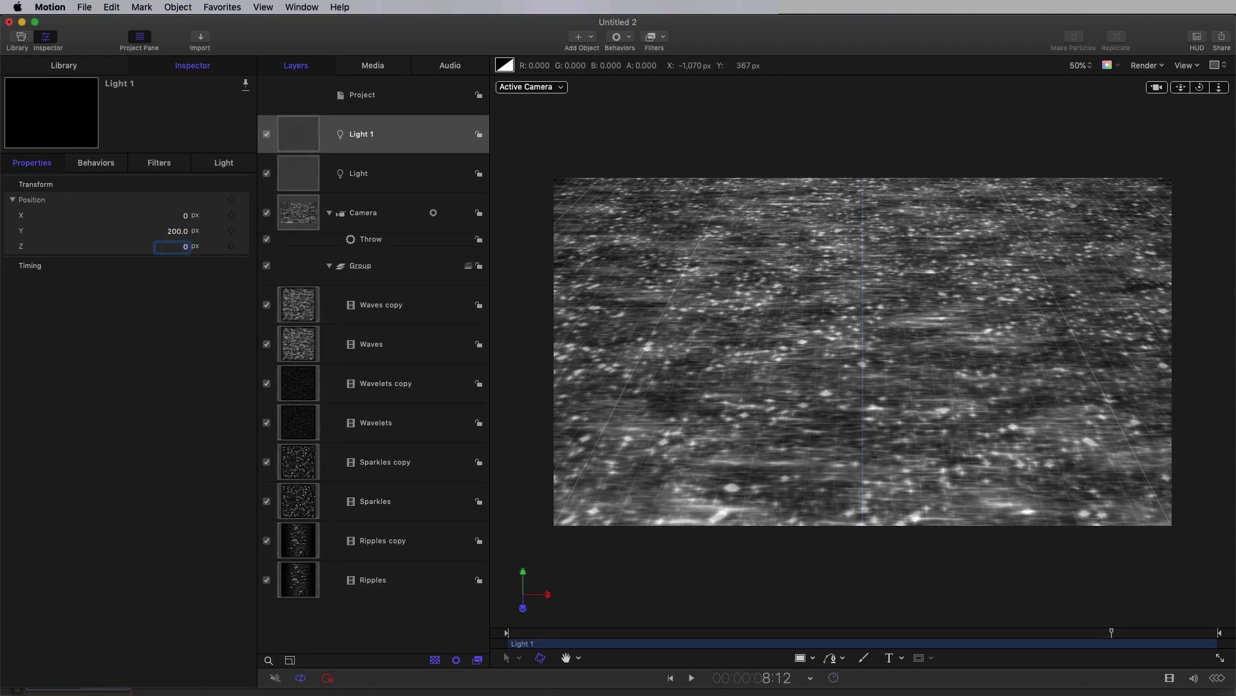
Set the new point light's falloff to 15%.
left_click(228, 162)
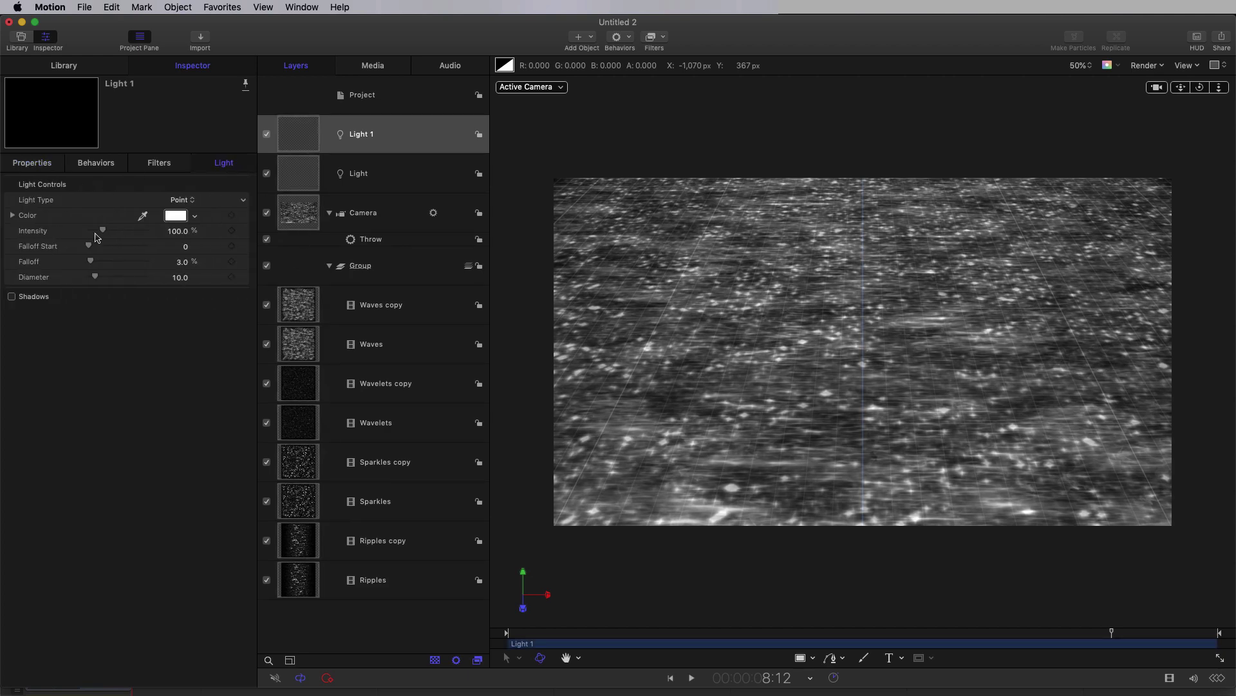
left_click(182, 262)
type("15")
key("Return")
Go back to the first frame and compare the water with the point light switched off and on.
left_click_drag(564, 635, 493, 630)
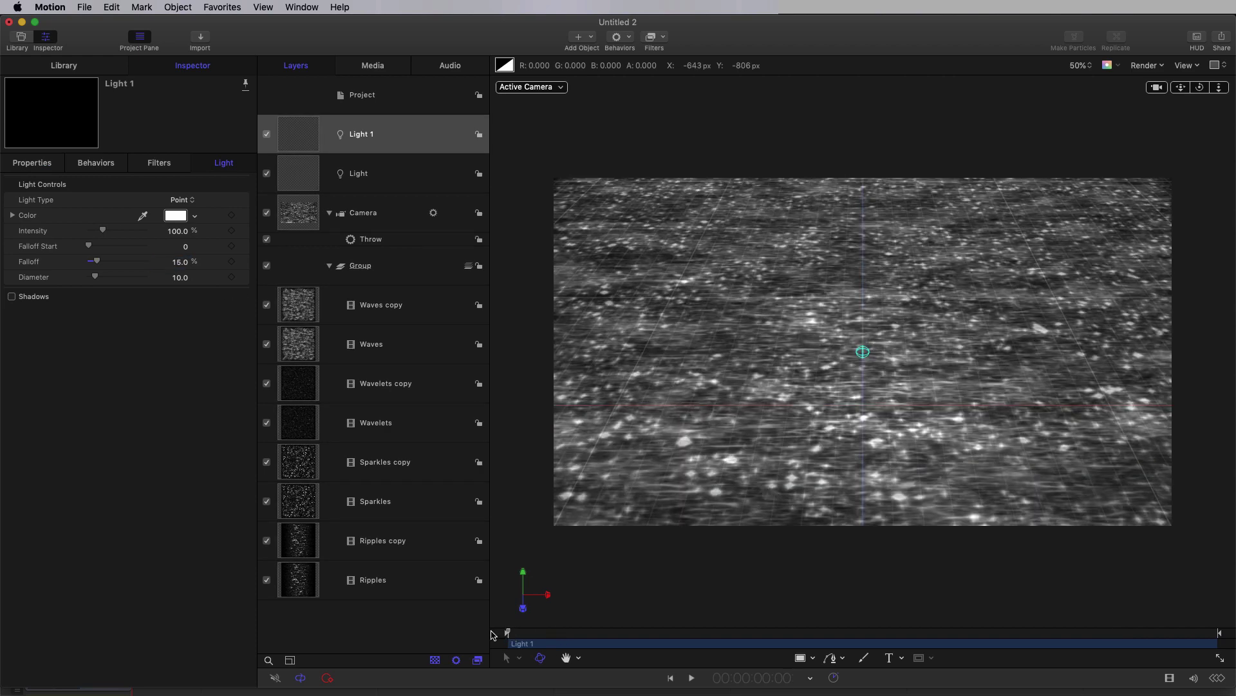
left_click(268, 136)
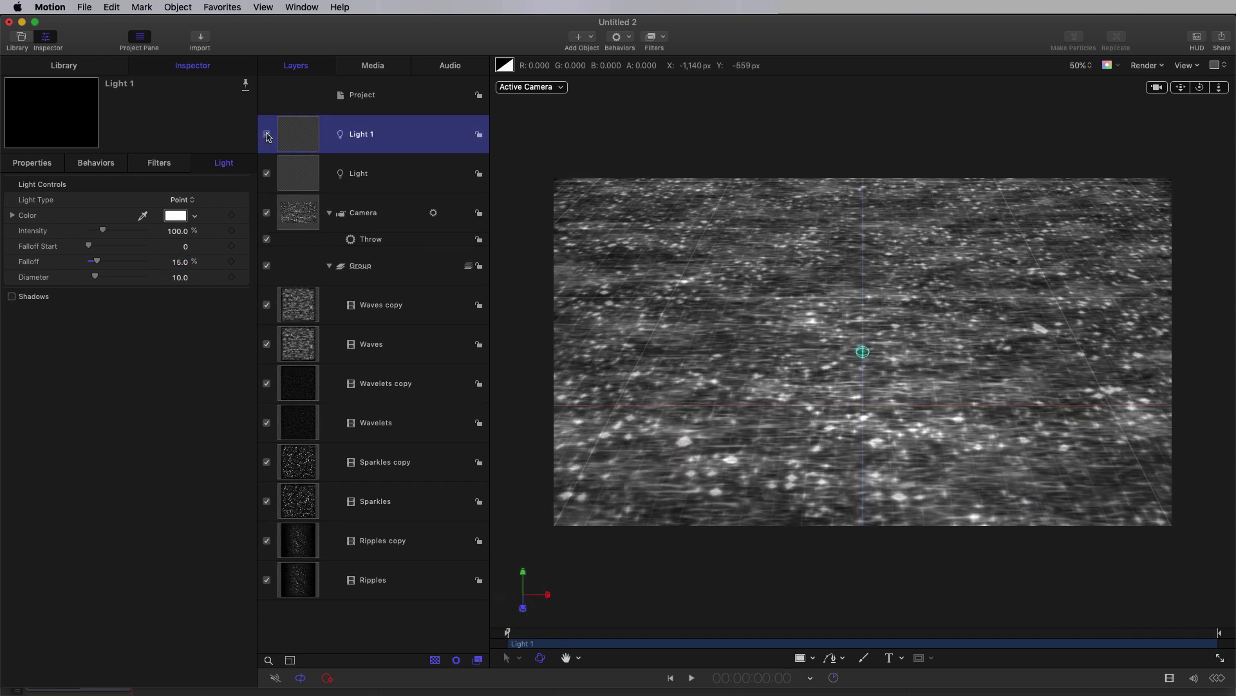
left_click(267, 134)
left_click(267, 134)
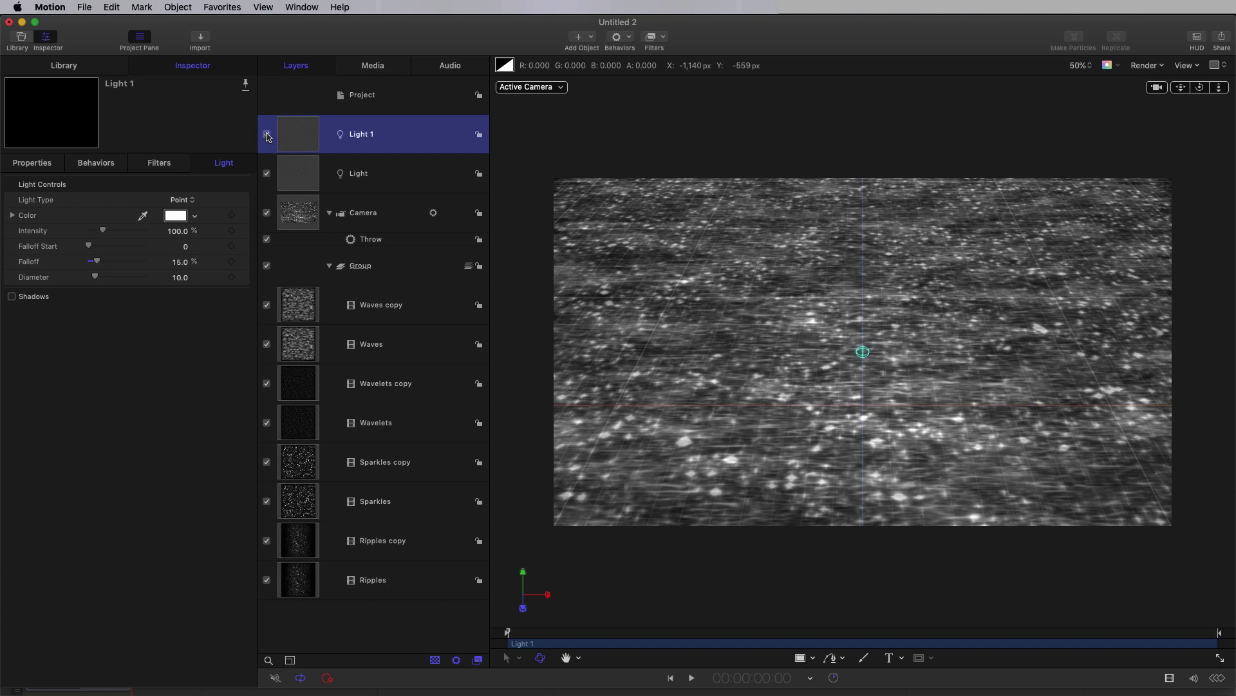
Duplicate the Light 1 point light twice.
right_click(301, 133)
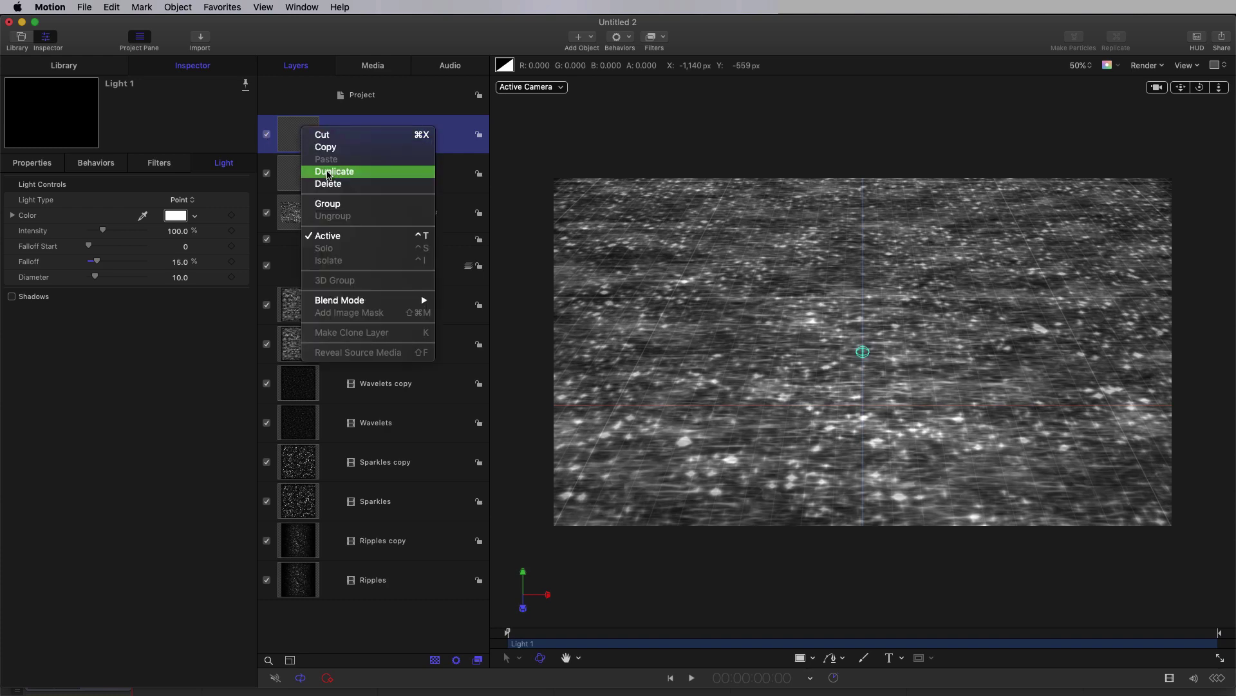
left_click(325, 173)
right_click(295, 134)
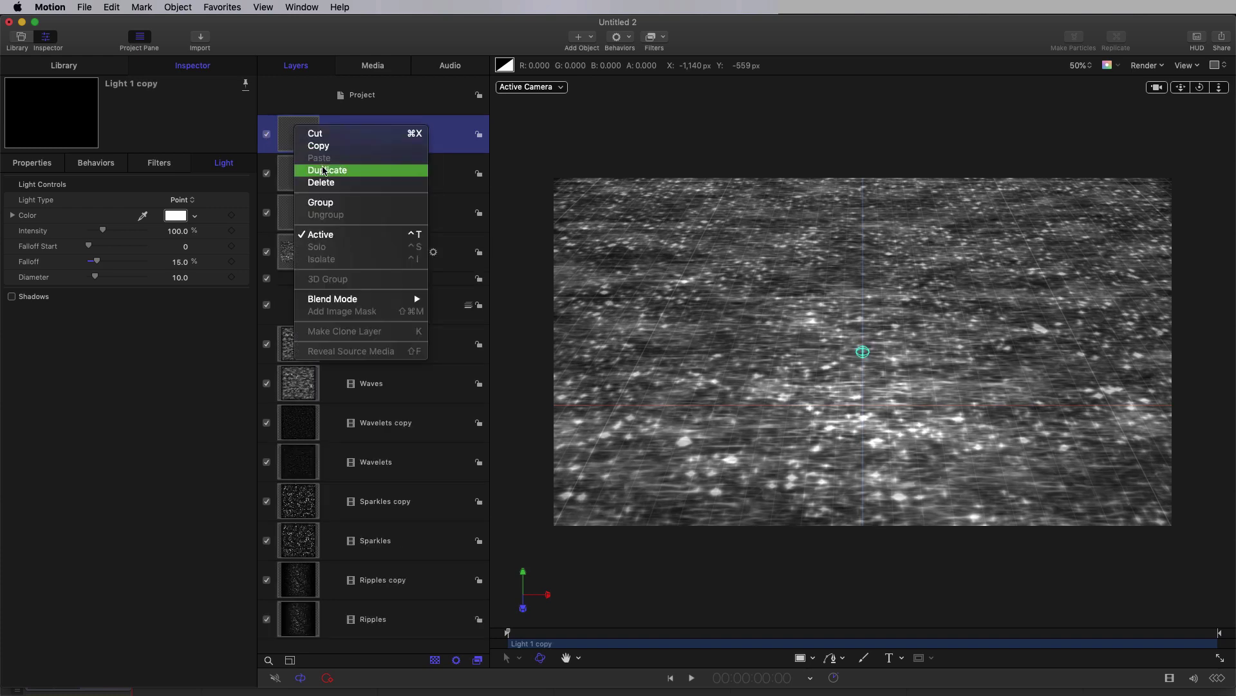
left_click(326, 170)
Set the Z position of the Light 1 copy to -1920 px.
left_click(295, 178)
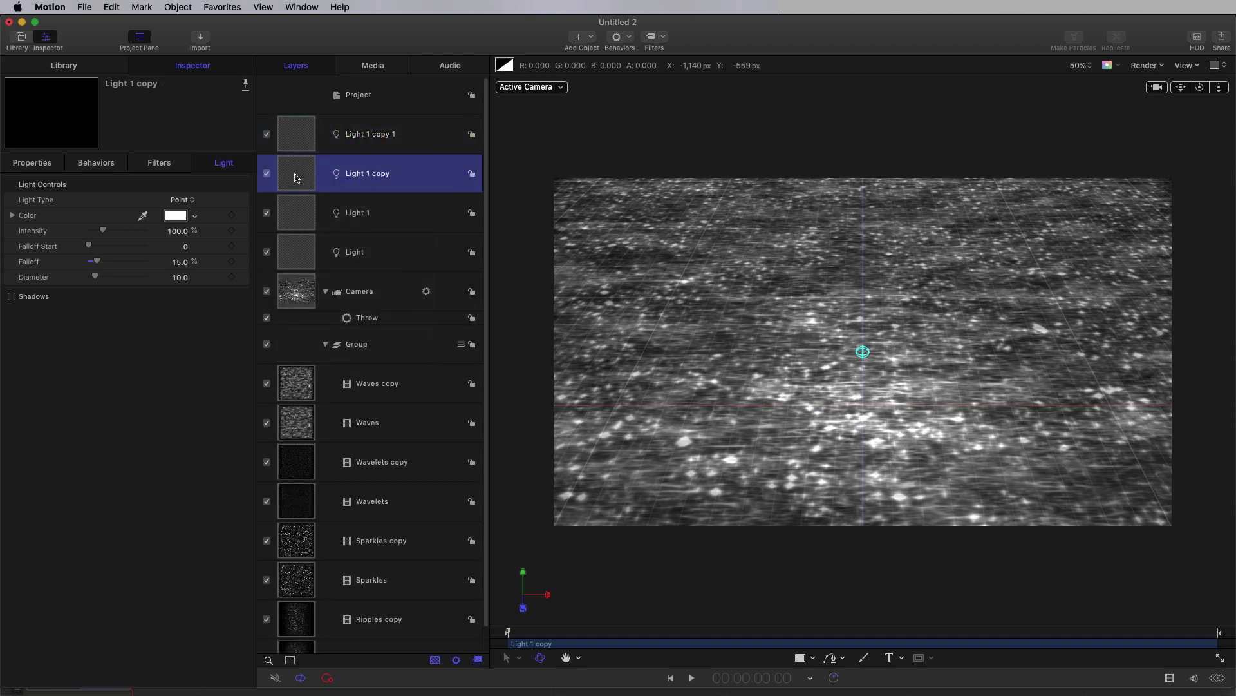
left_click(31, 162)
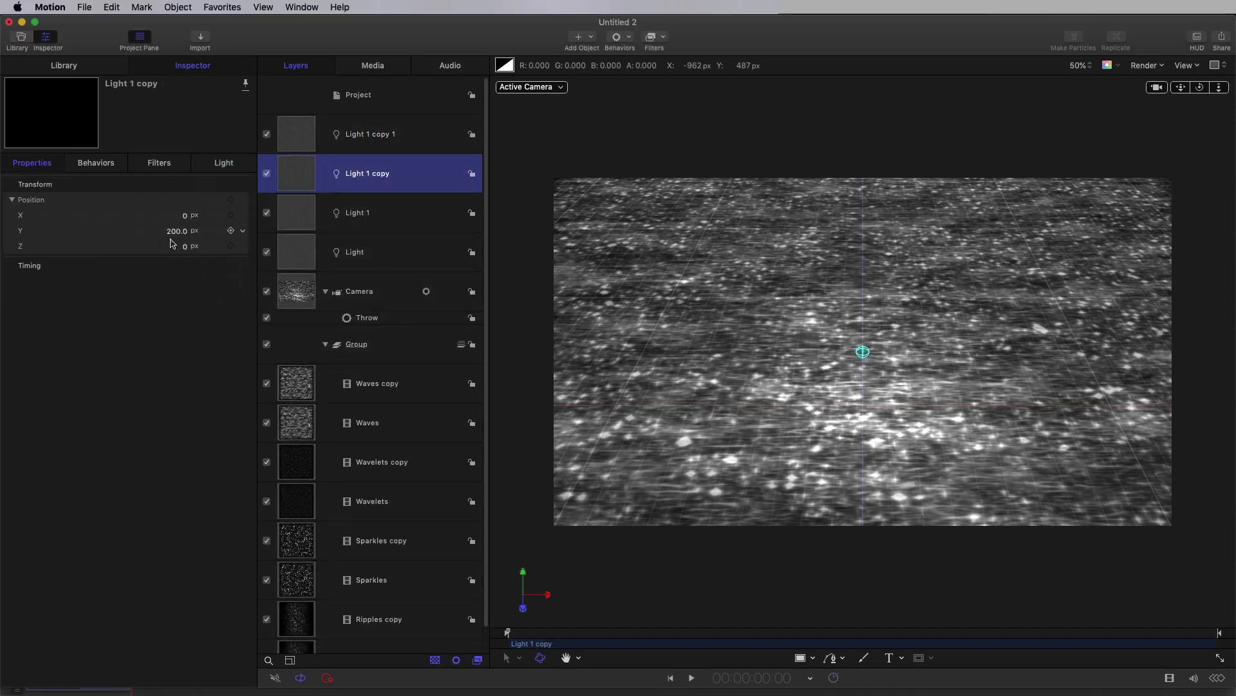
left_click(185, 247)
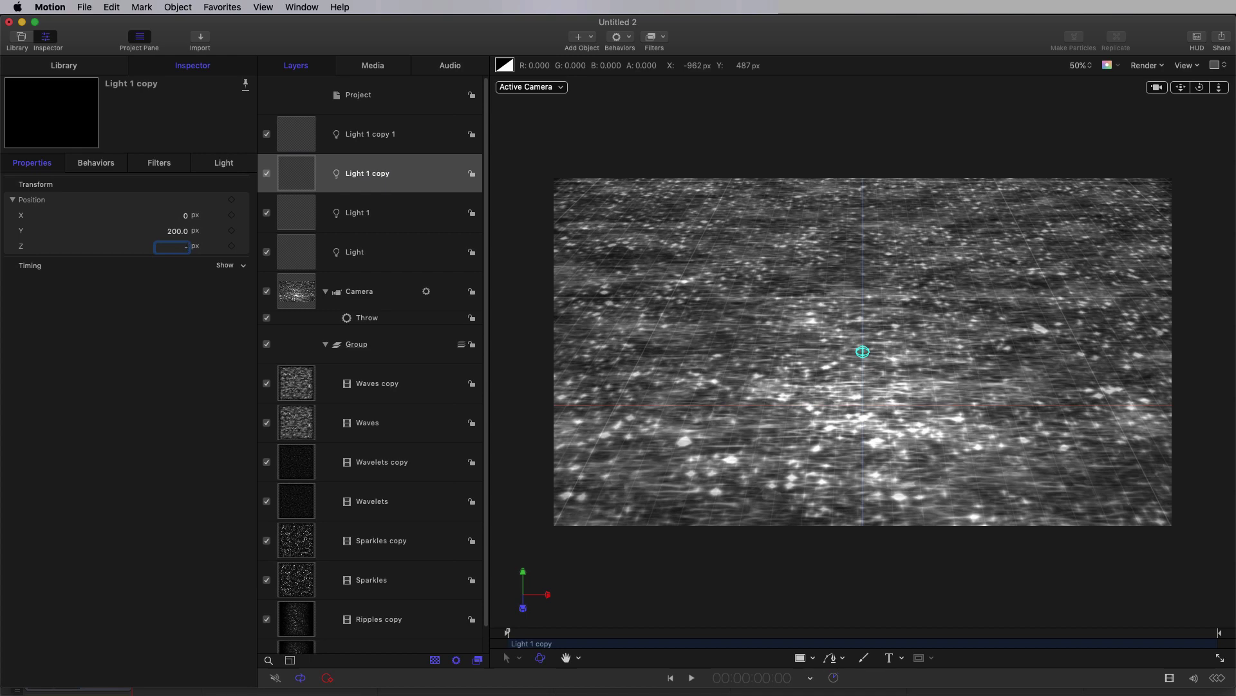
type("-1920")
key("Return")
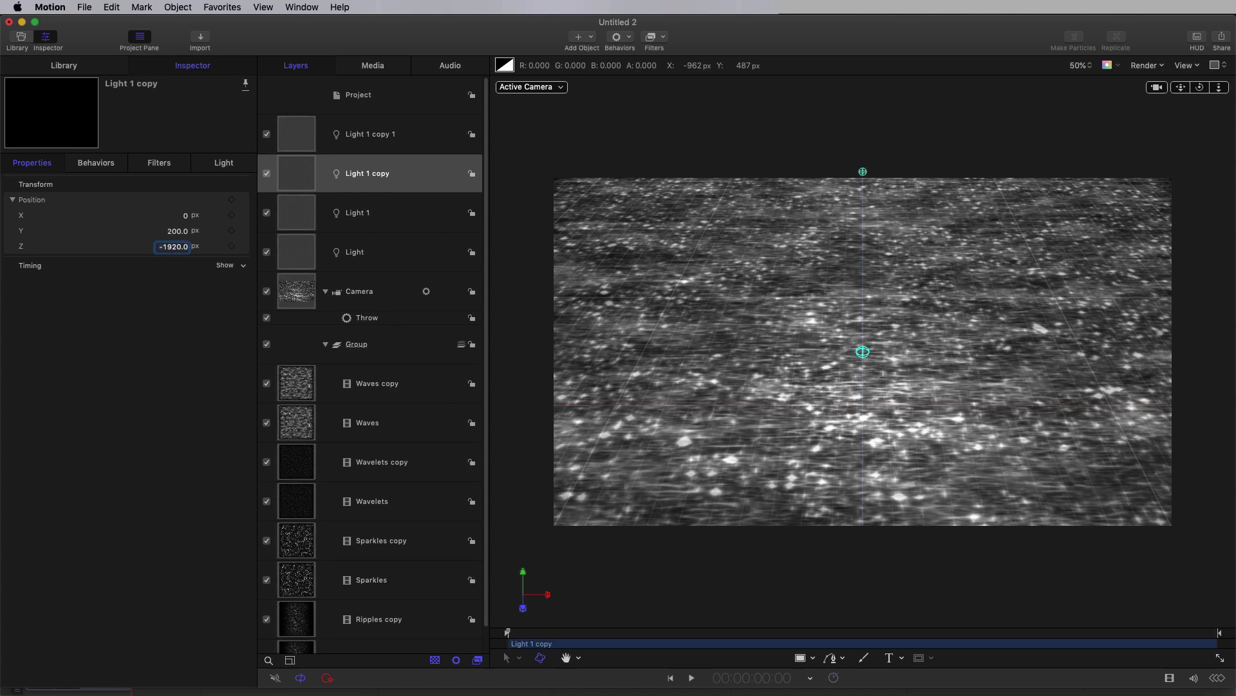
Set the Z position of the Light 1 copy 1 to -3840 px.
left_click(296, 133)
left_click(185, 248)
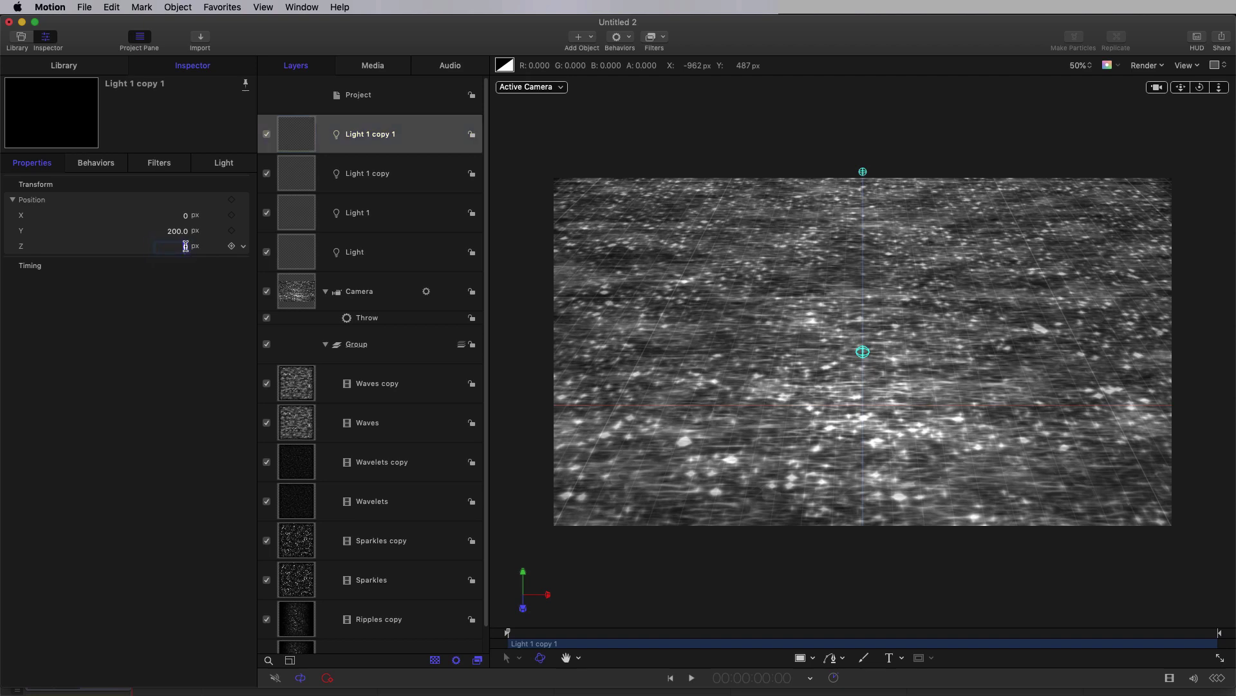
type("-3840")
key("Return")
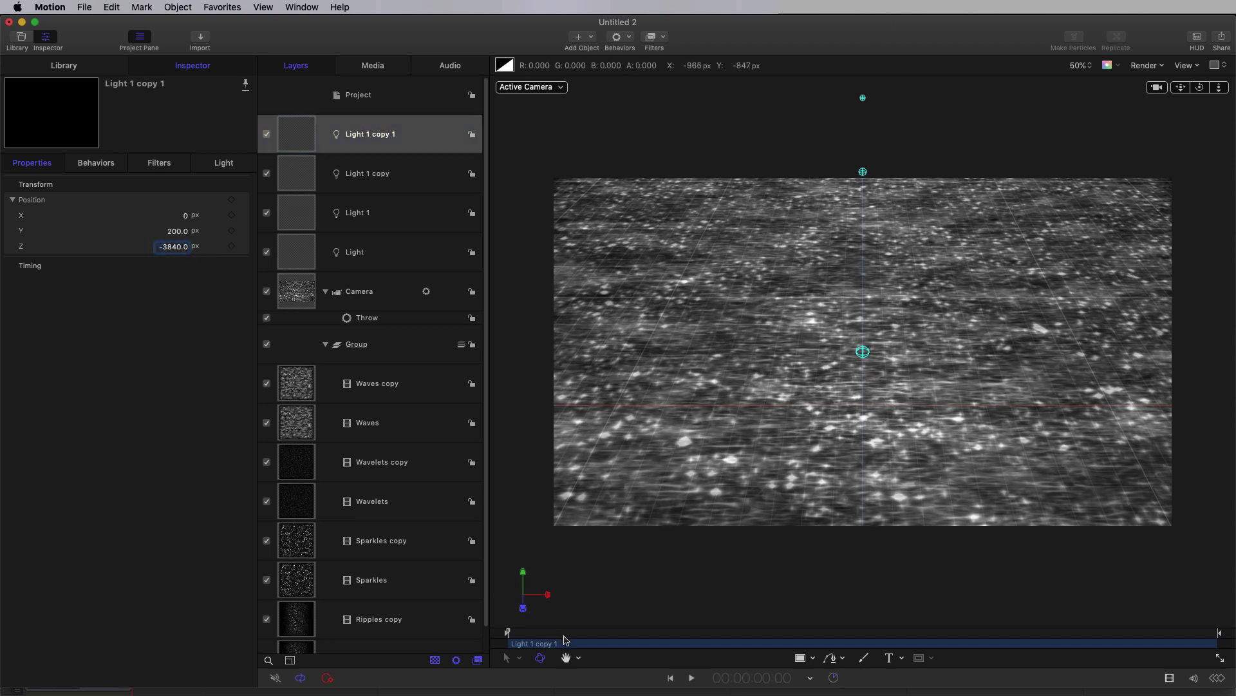
Play back the camera move from the start to check how the three point lights fall on the water.
left_click(510, 638)
left_click_drag(508, 636, 733, 634)
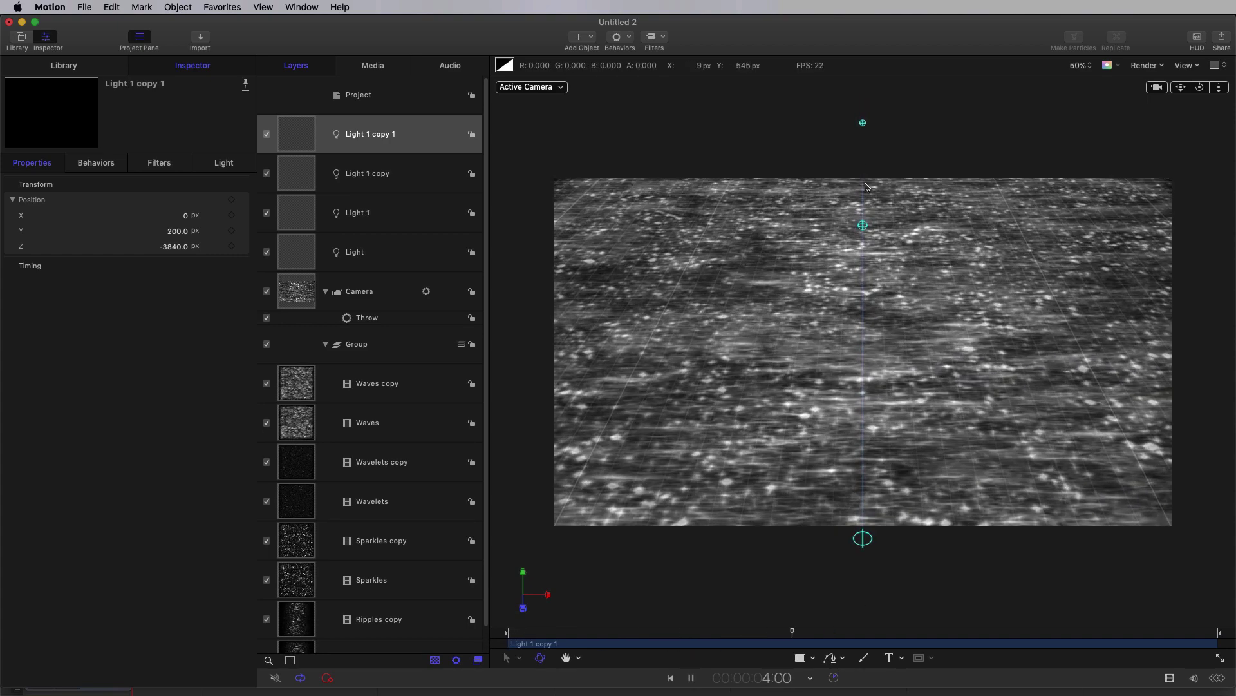
key("space")
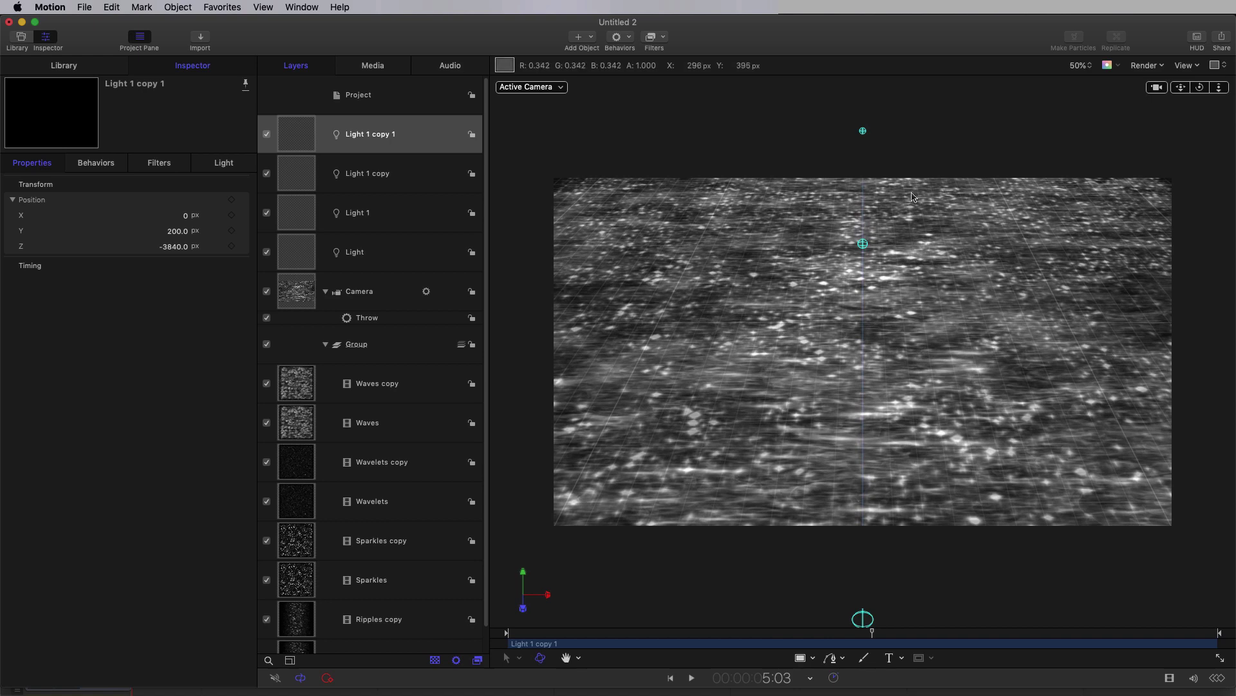
Add a Gradient generator to the water group and send it to the bottom of the group's layers.
scroll(491, 633, "down", 1)
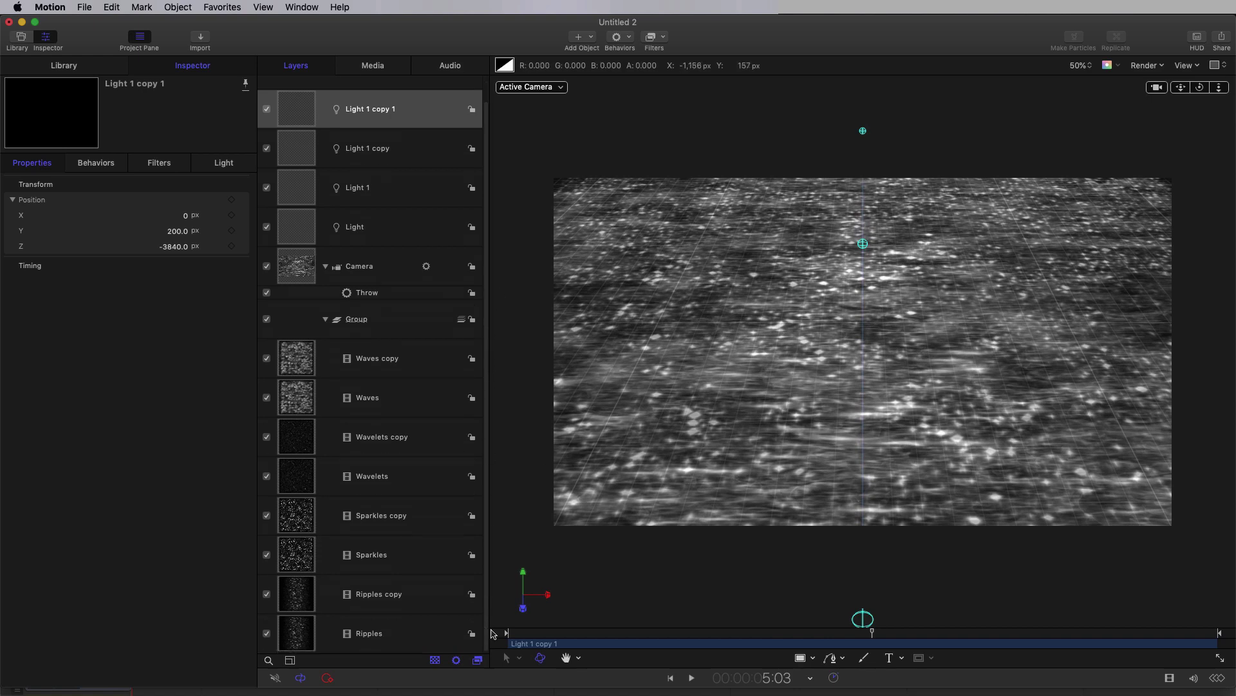
left_click(380, 320)
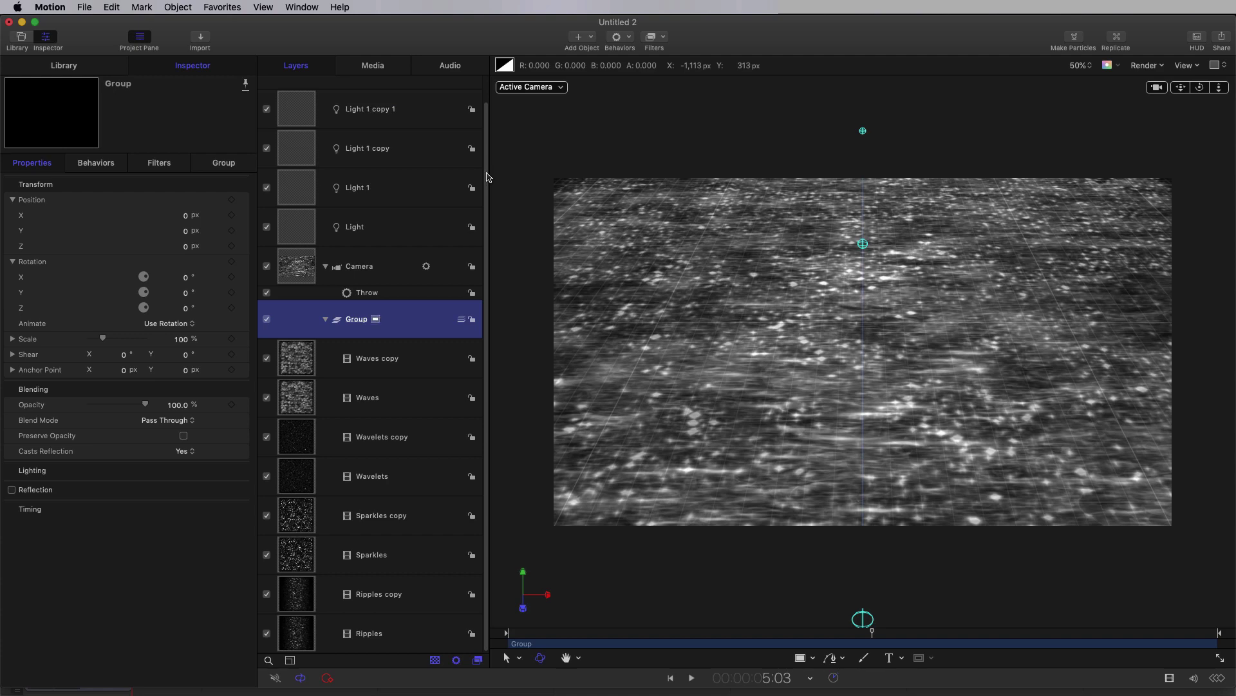
left_click(592, 38)
mouse_move(601, 169)
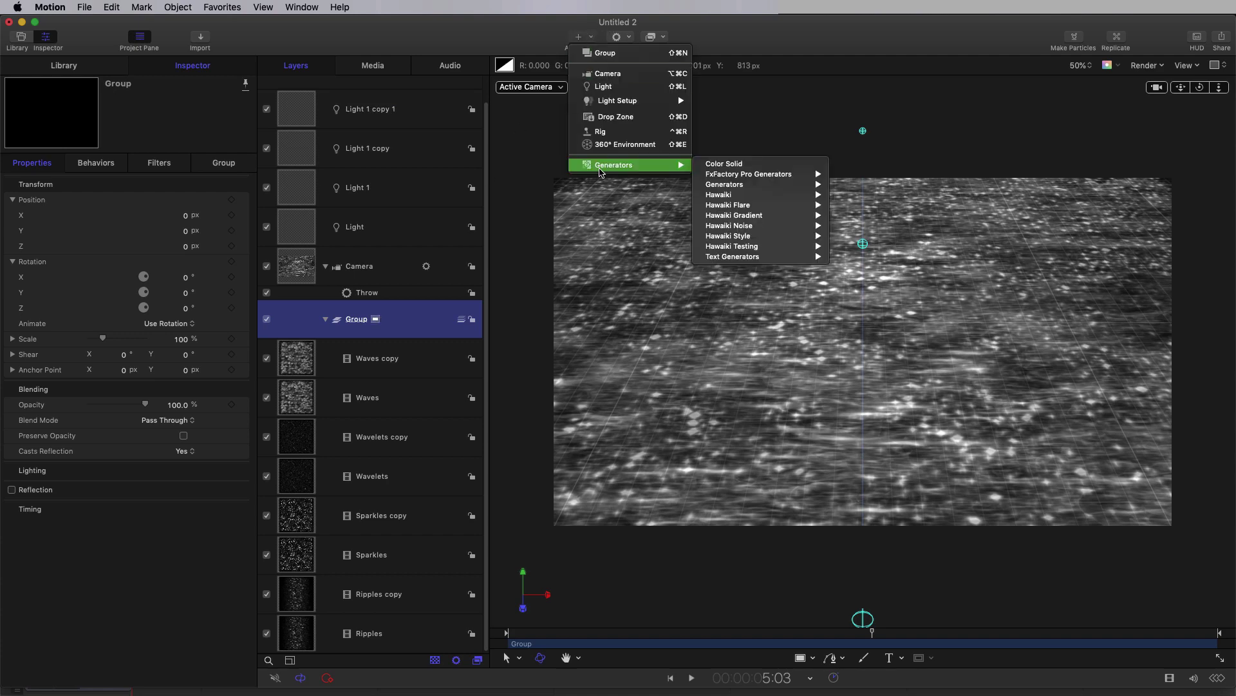
mouse_move(741, 184)
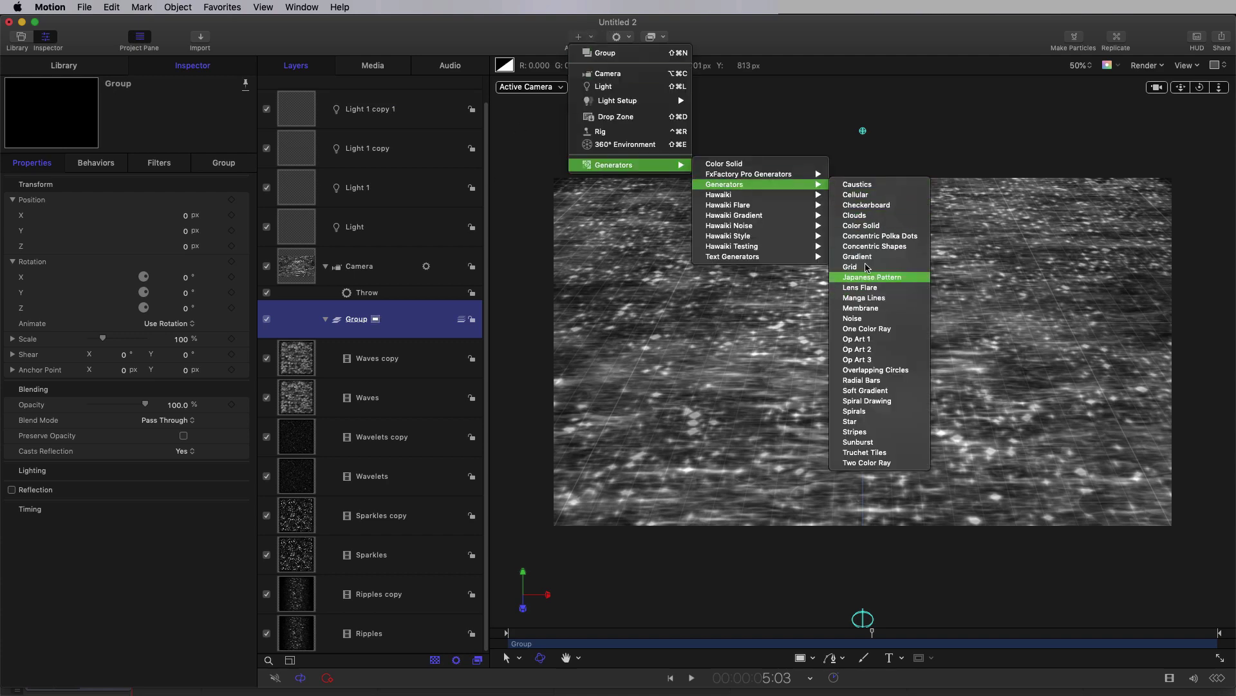
left_click(857, 256)
key("super+shift+bracketleft")
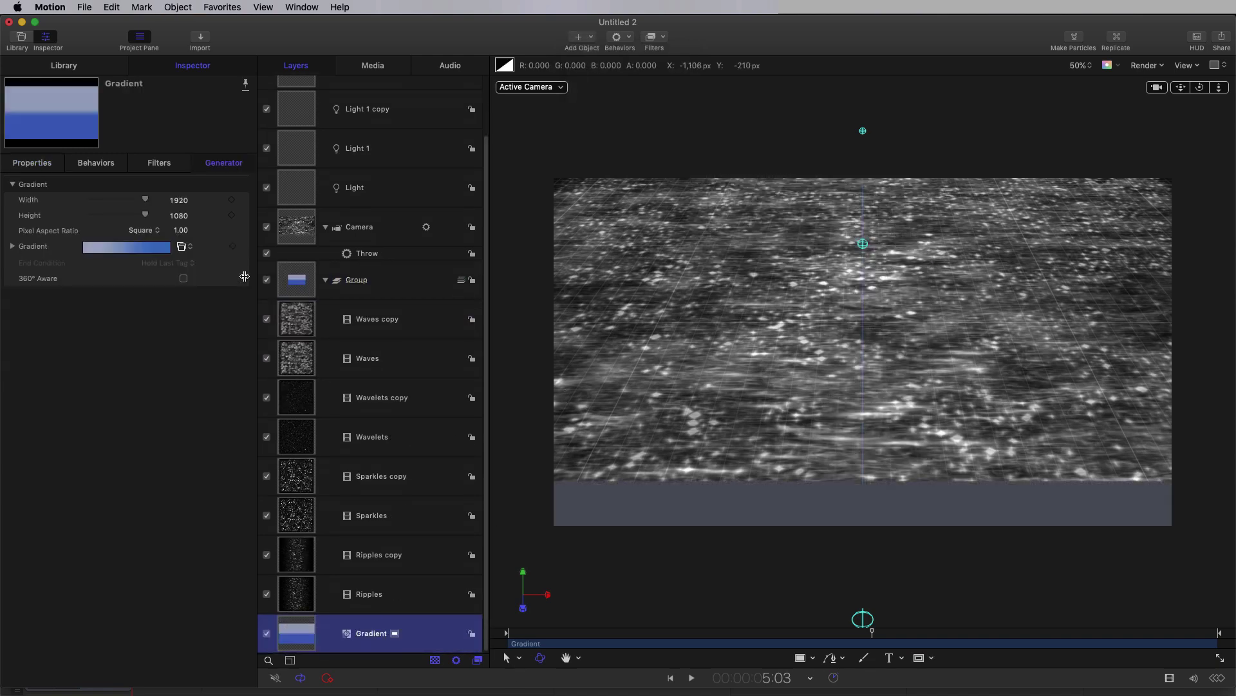
Set the gradient's width to 3840 and its height to 8500.
left_click(179, 200)
type("38")
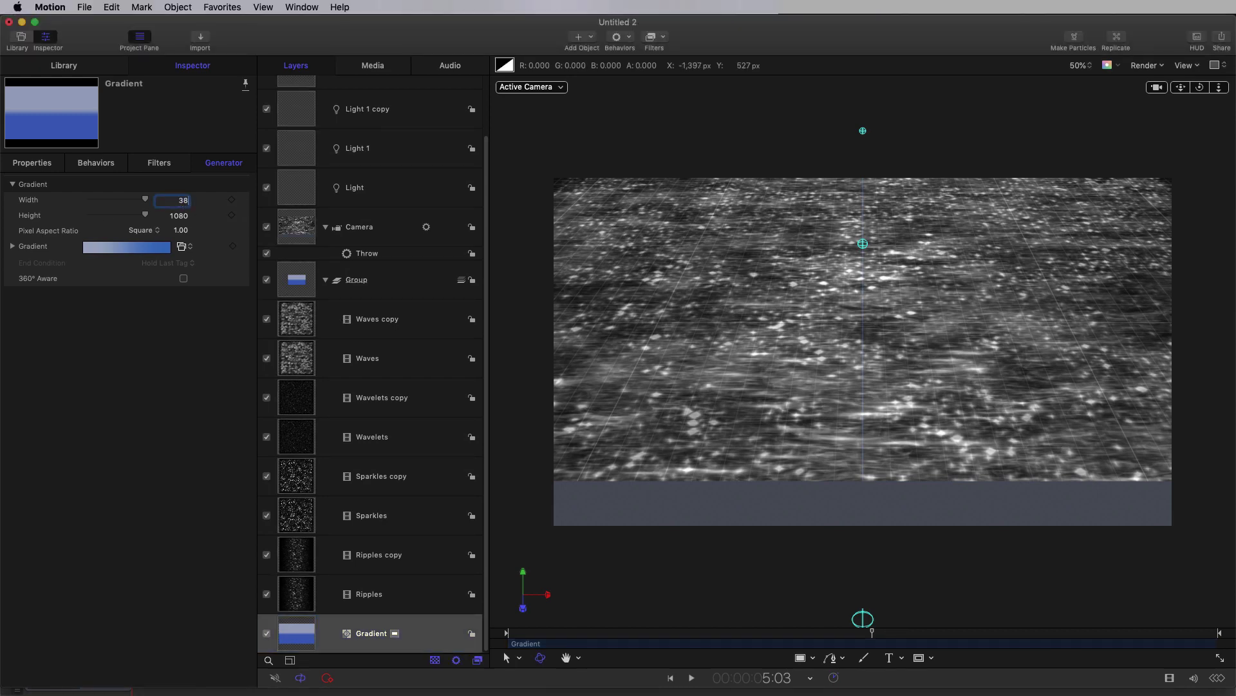
type("40")
key("Tab")
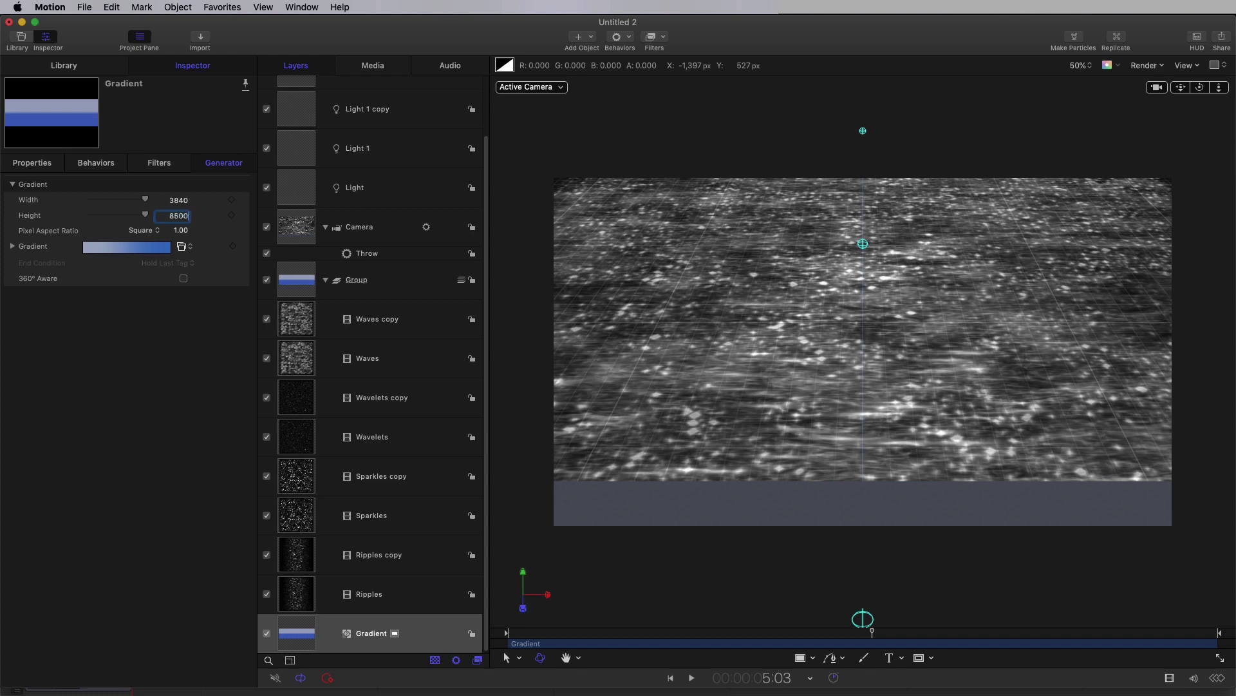
type("8500")
key("Return")
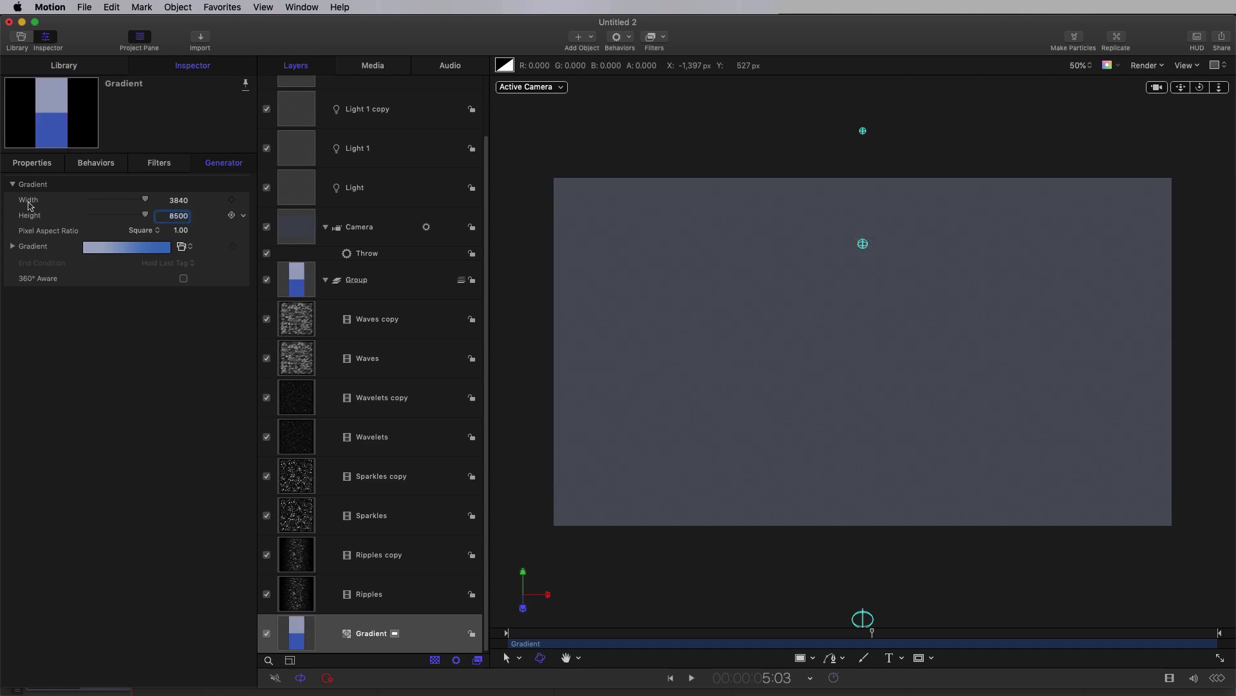
Rotate the gradient -90° about the X axis so it lies flat with the water layers.
left_click(31, 164)
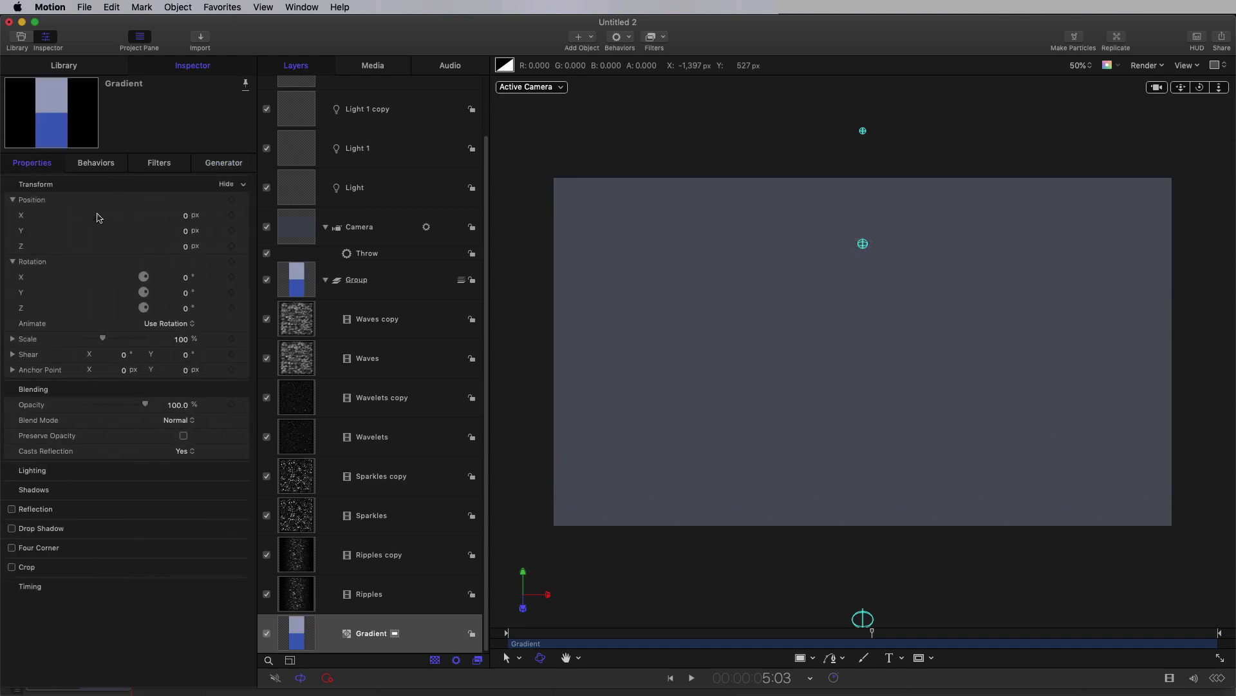
left_click(185, 278)
type("-90.0")
Change the gradient's start color to white and its end color to black.
left_click(226, 163)
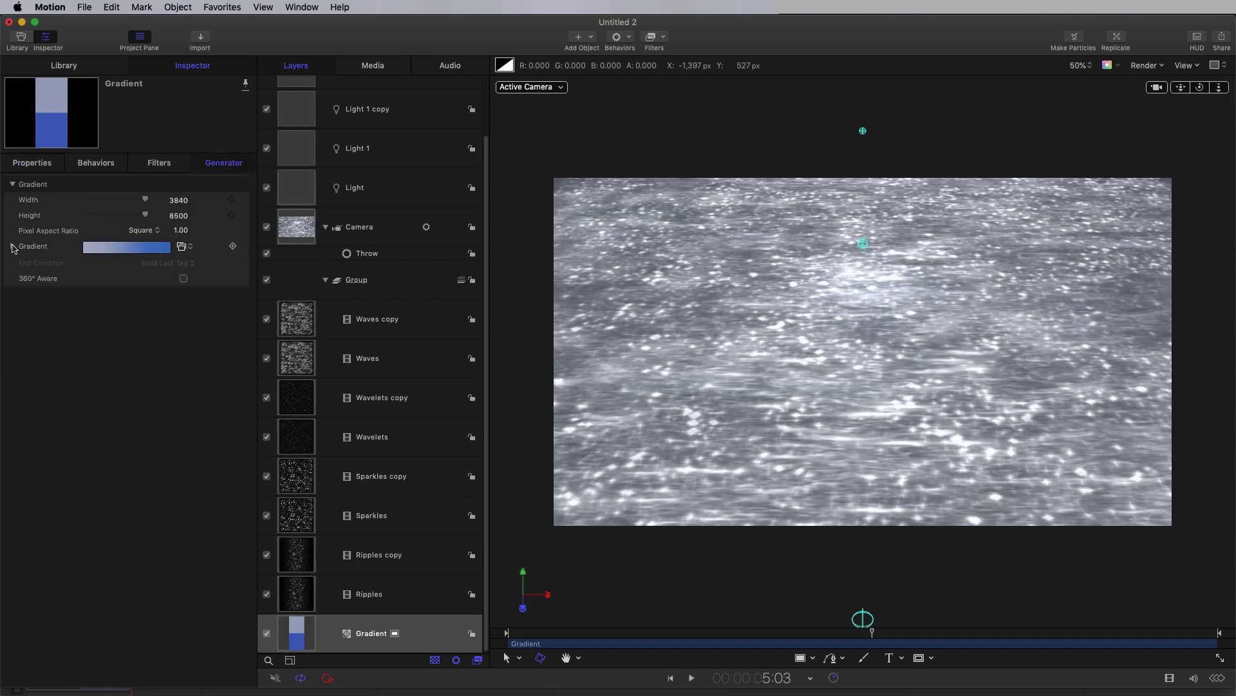
left_click(13, 247)
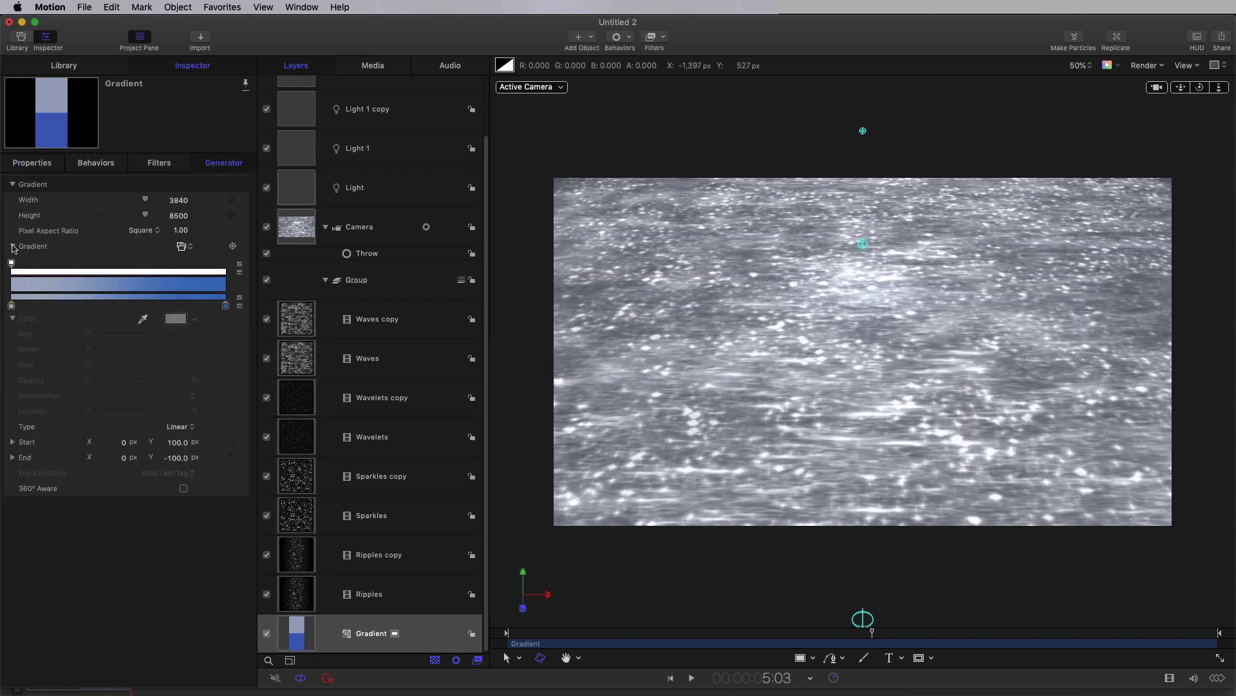
left_click(11, 306)
left_click(176, 319)
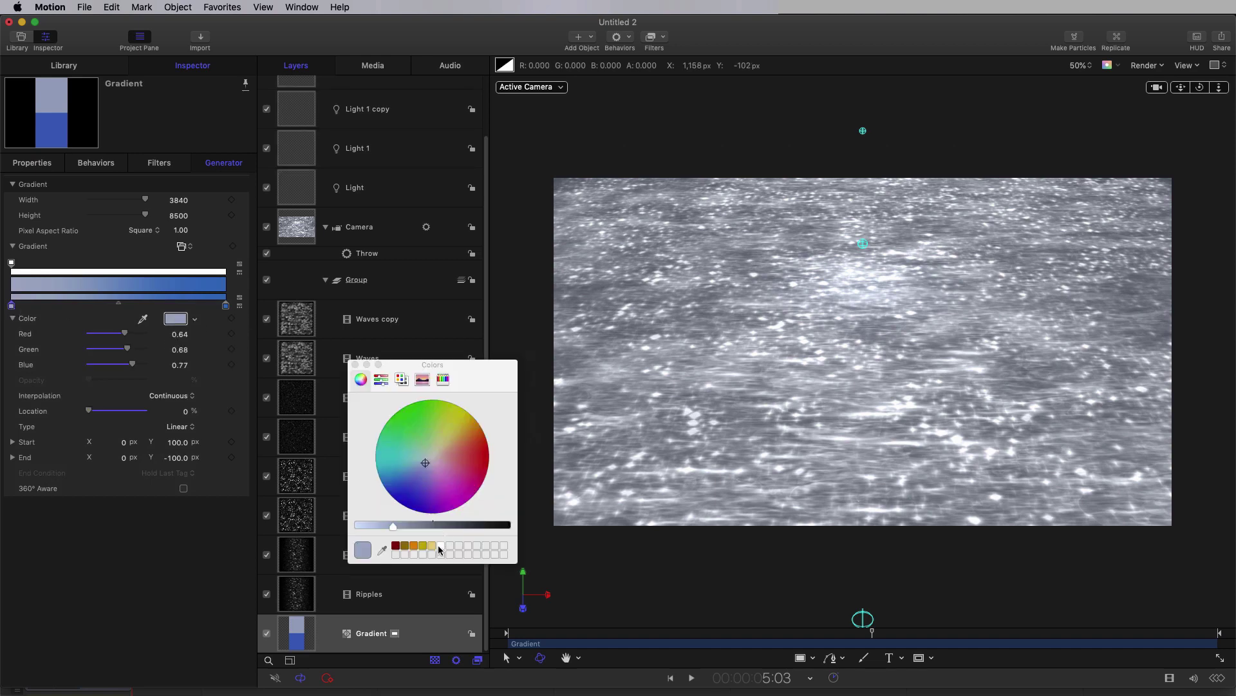
left_click(441, 545)
left_click(226, 306)
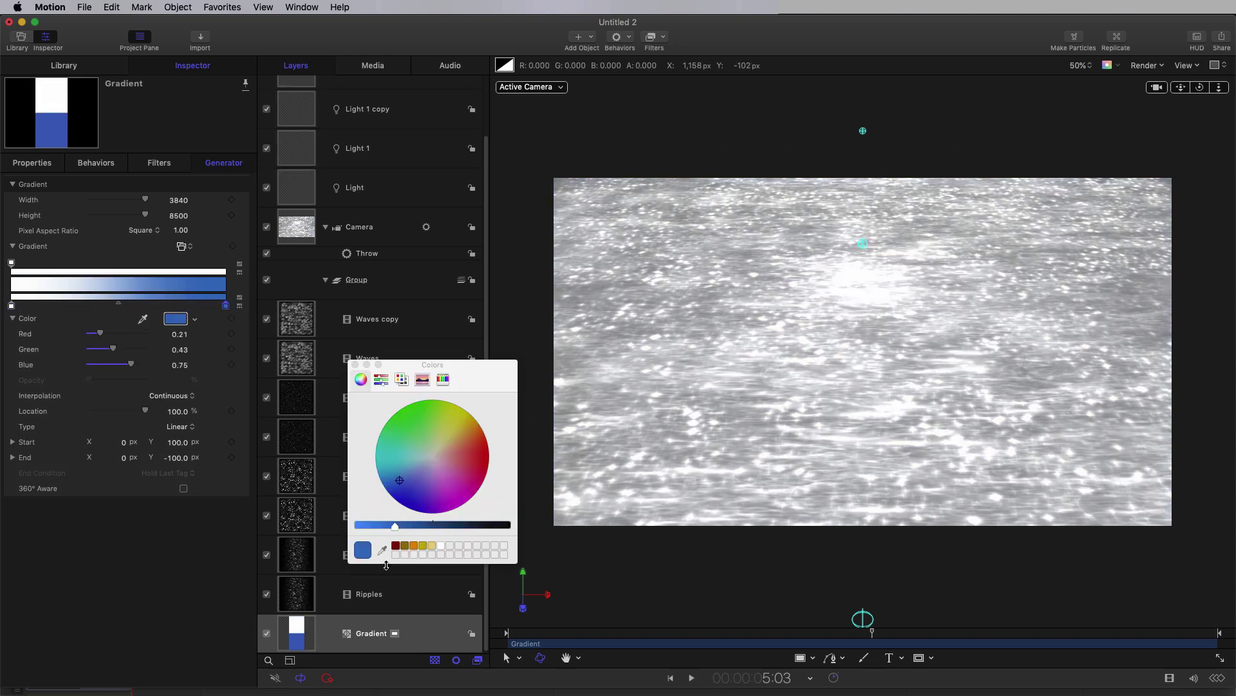
left_click(441, 546)
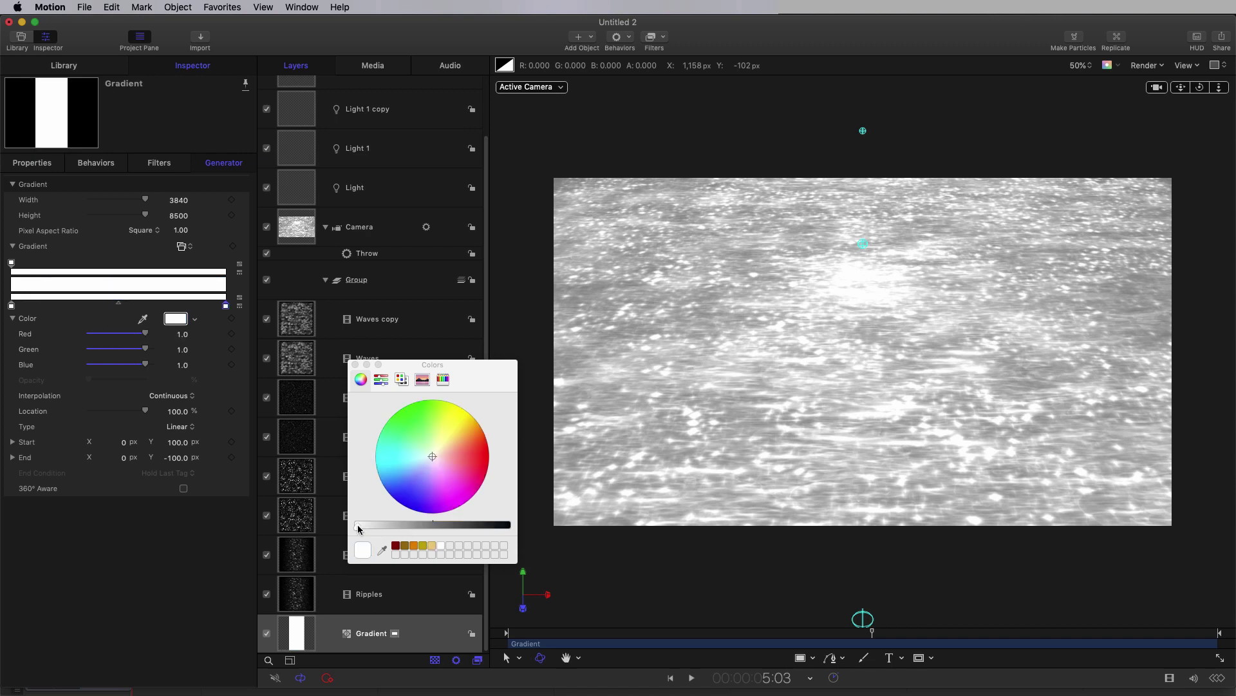
left_click_drag(358, 526, 644, 537)
Move the gradient's white color tag to 50% and place a second black tag at location 0%.
left_click(11, 307)
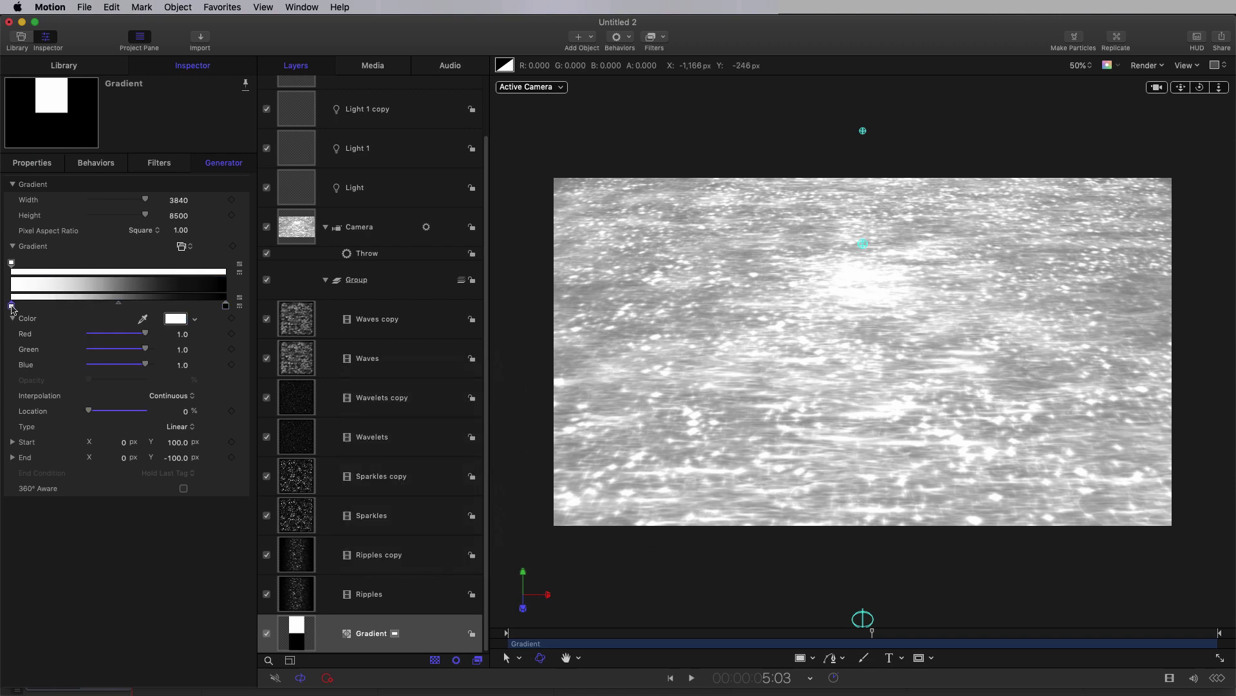
left_click(185, 412)
type("50")
key("Return")
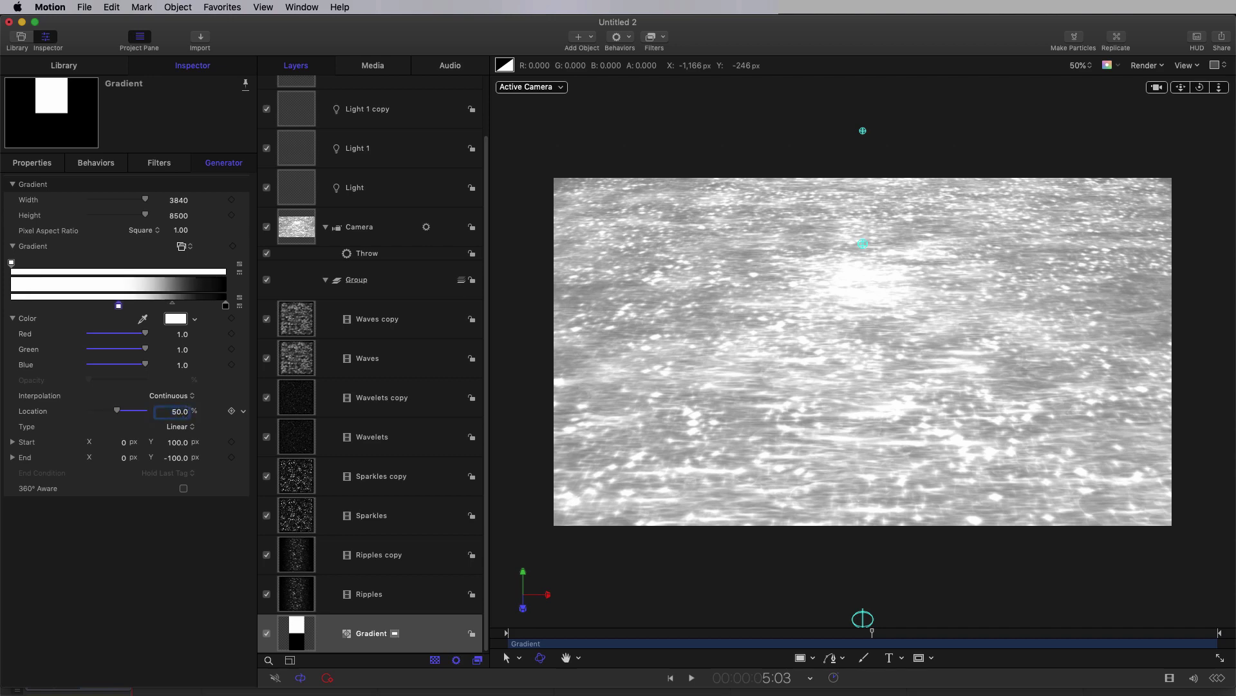
left_click(225, 306)
left_click_drag(227, 310, 9, 312)
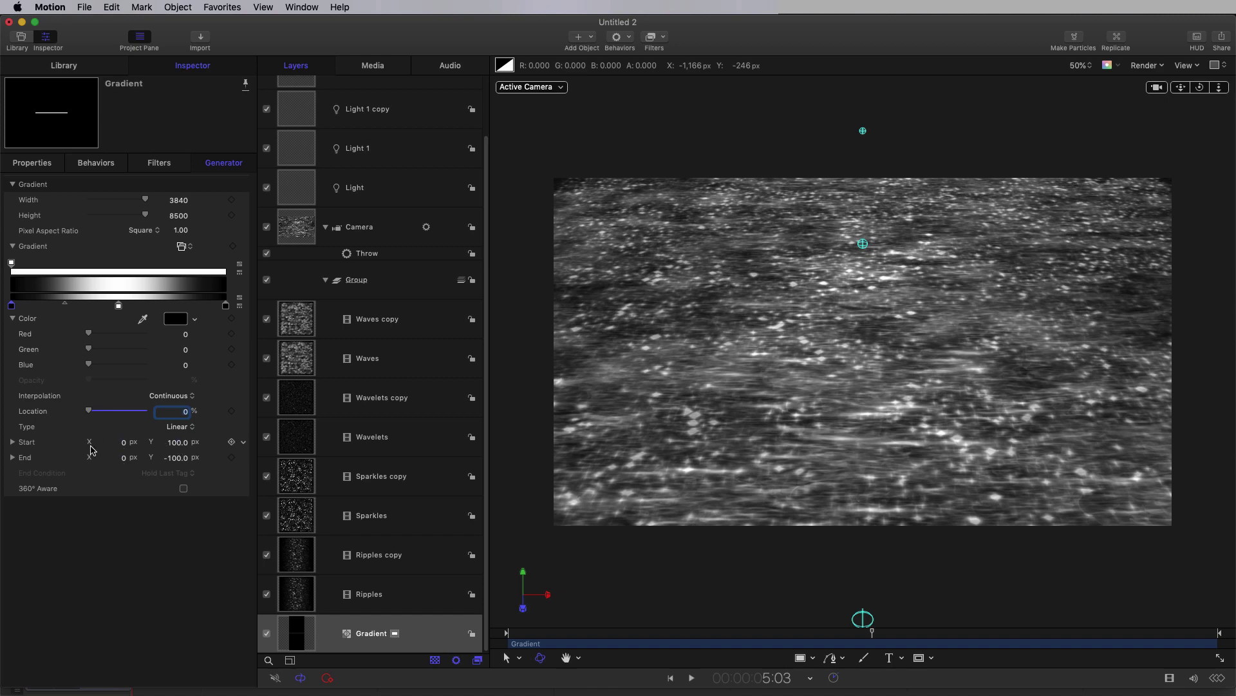
Set the gradient's start point to X -1920, Y 0 and its end point to X 1920, Y 0.
left_click(124, 442)
type("-1920")
key("Tab")
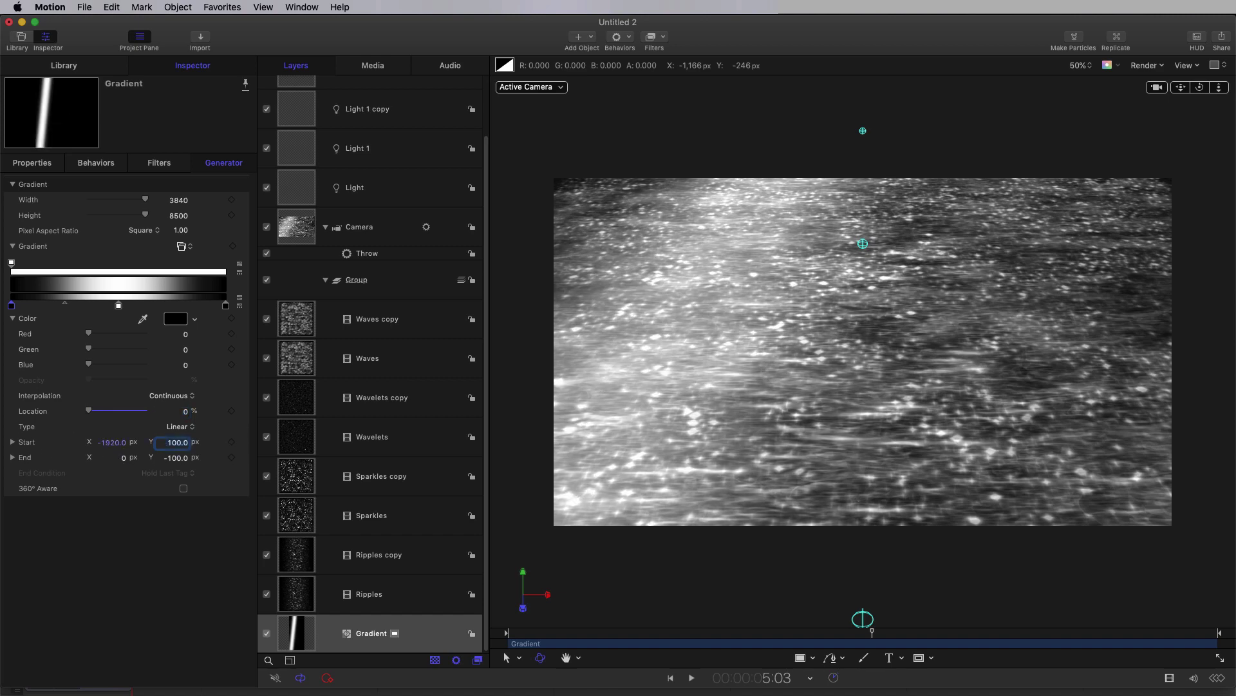
type("0")
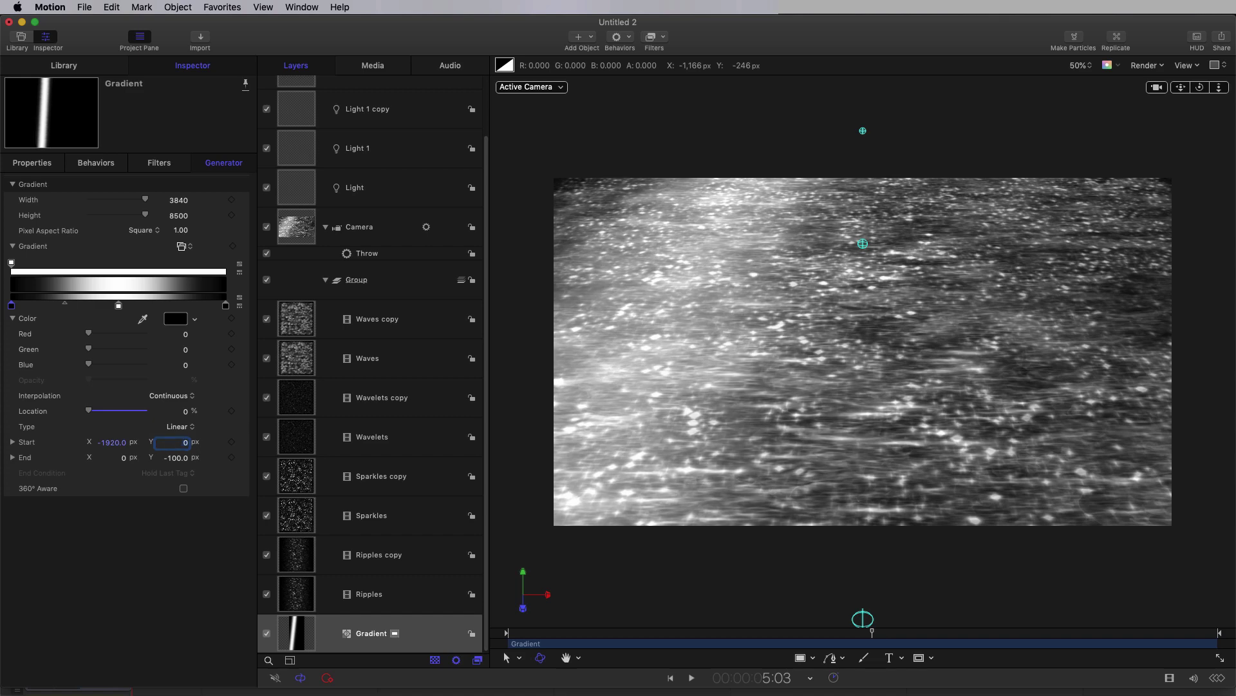
key("Tab")
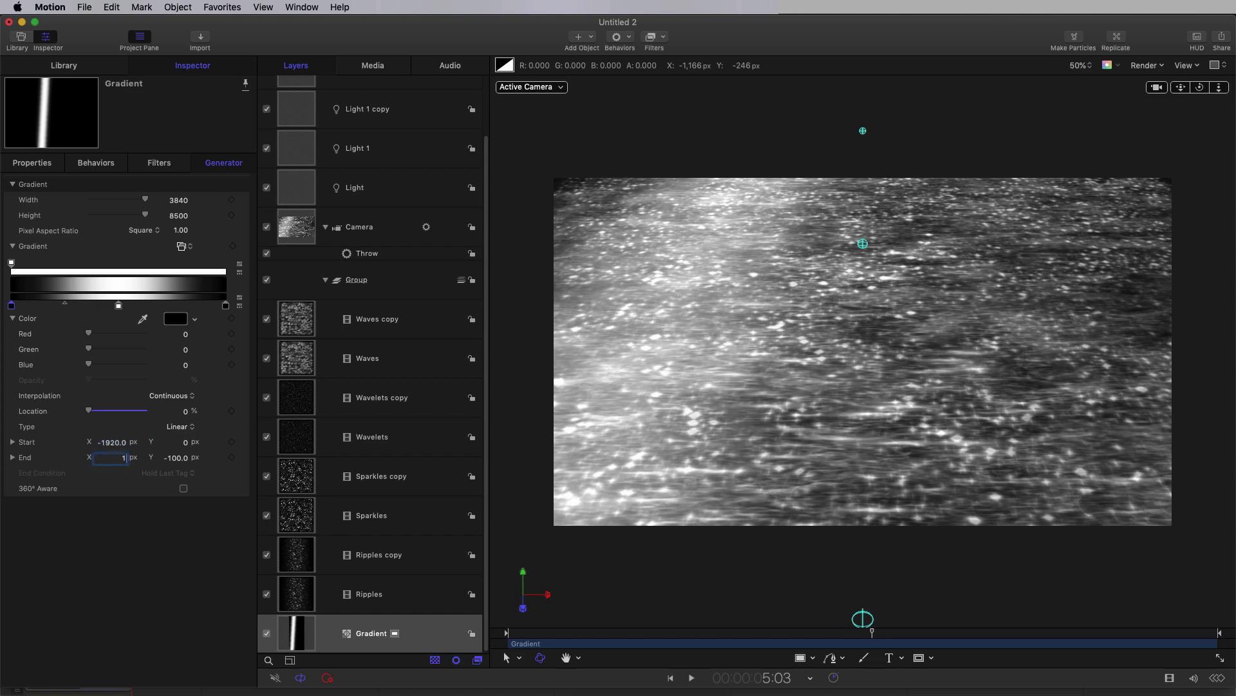
key("Tab")
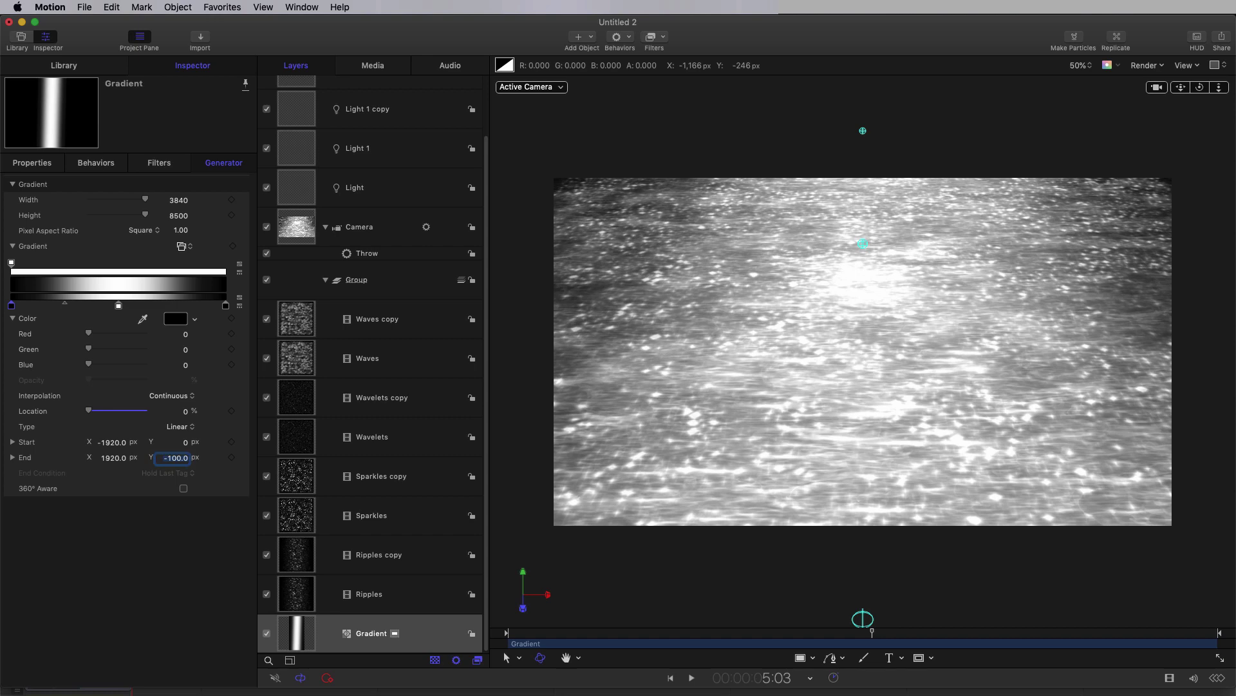
type("0")
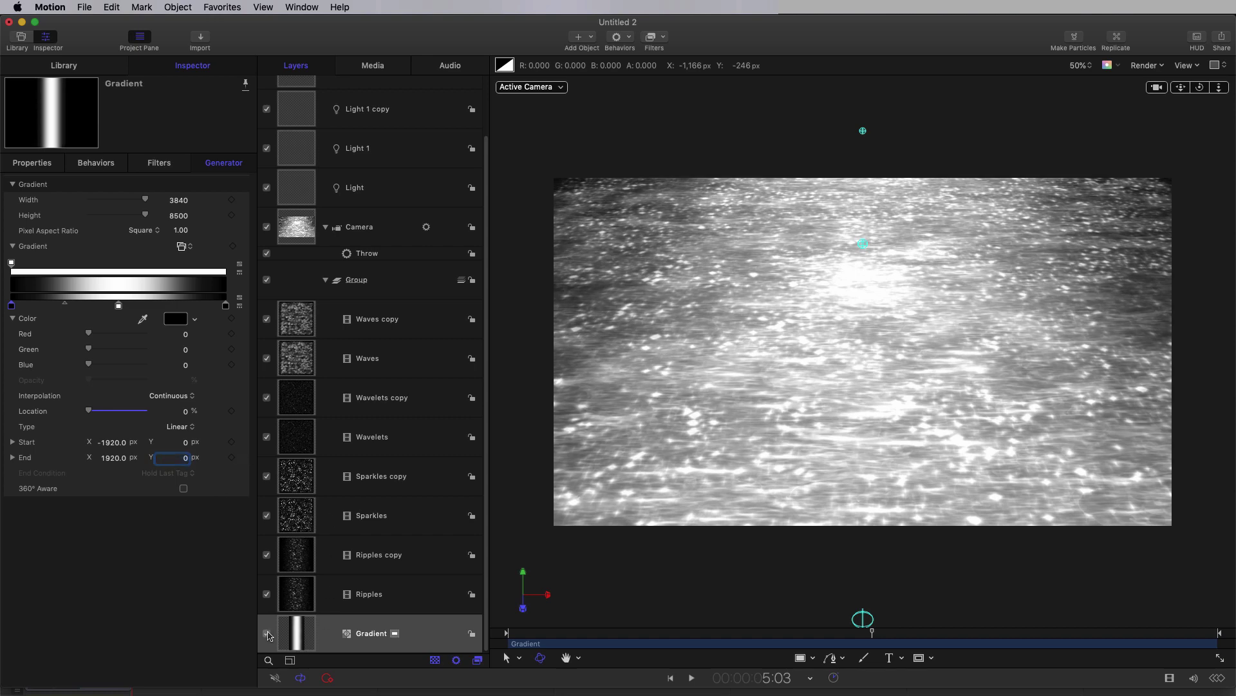
left_click(269, 635)
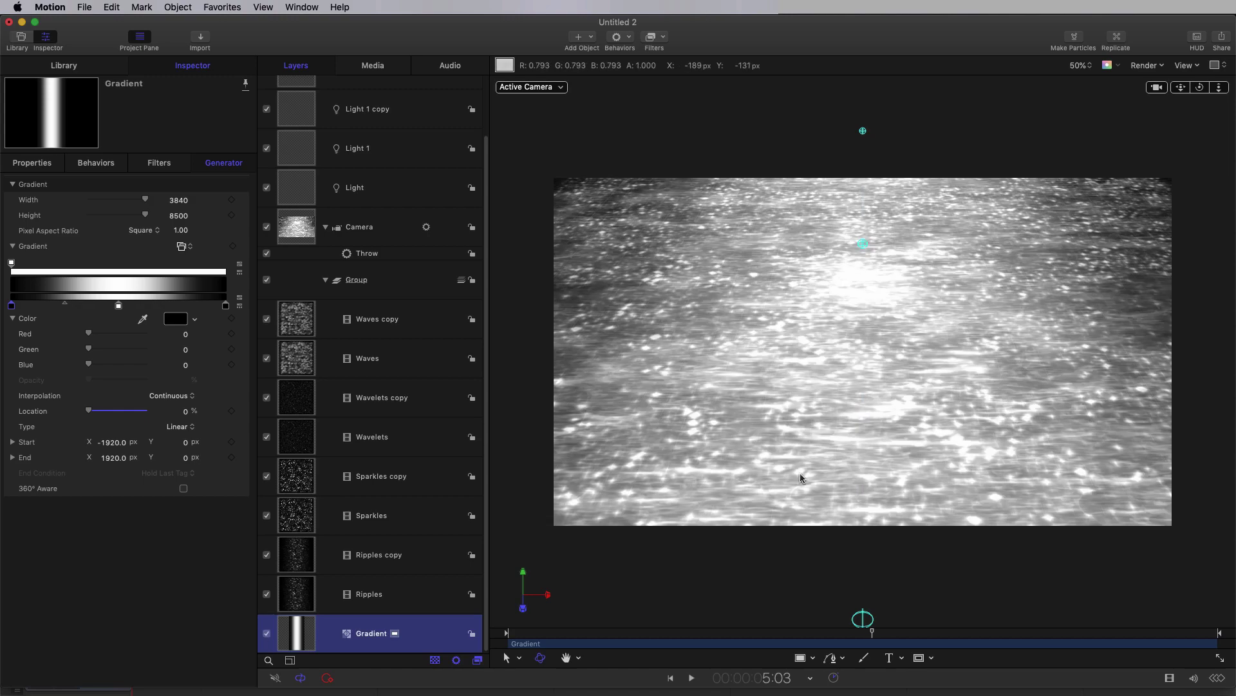
left_click_drag(758, 635, 815, 638)
Create a new group at project level containing a Color Solid generator, and set the solid's color to black.
scroll(380, 142, "up", 3)
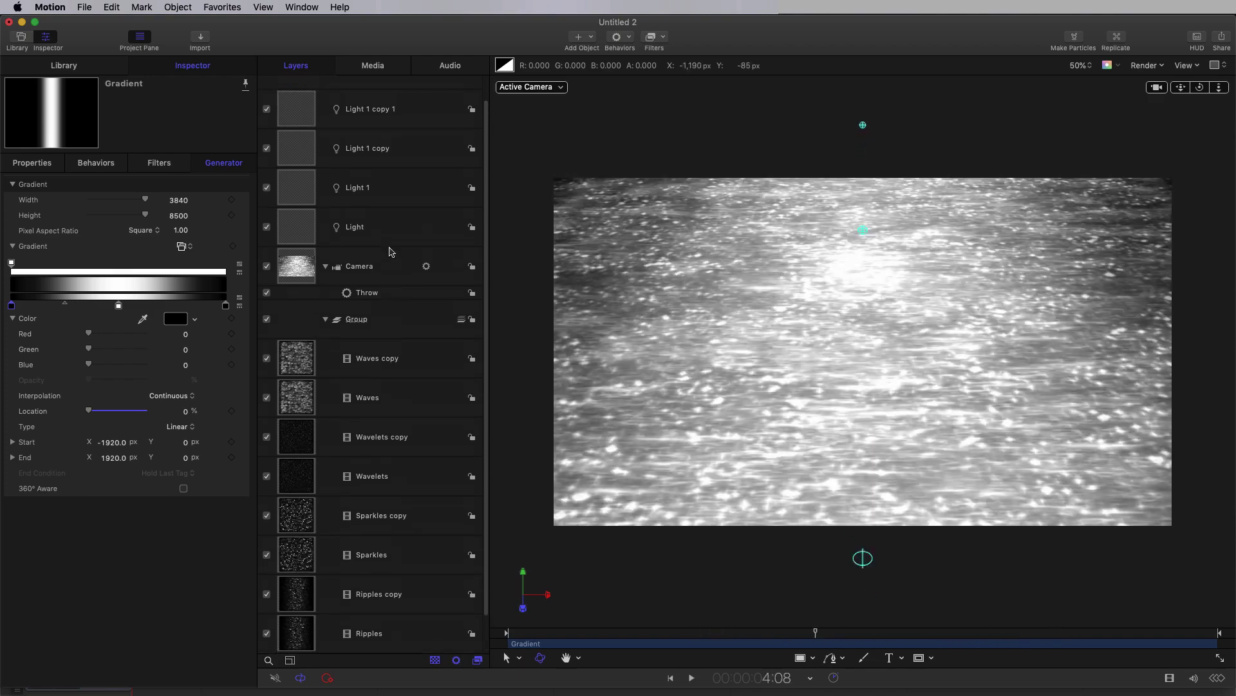
left_click(366, 98)
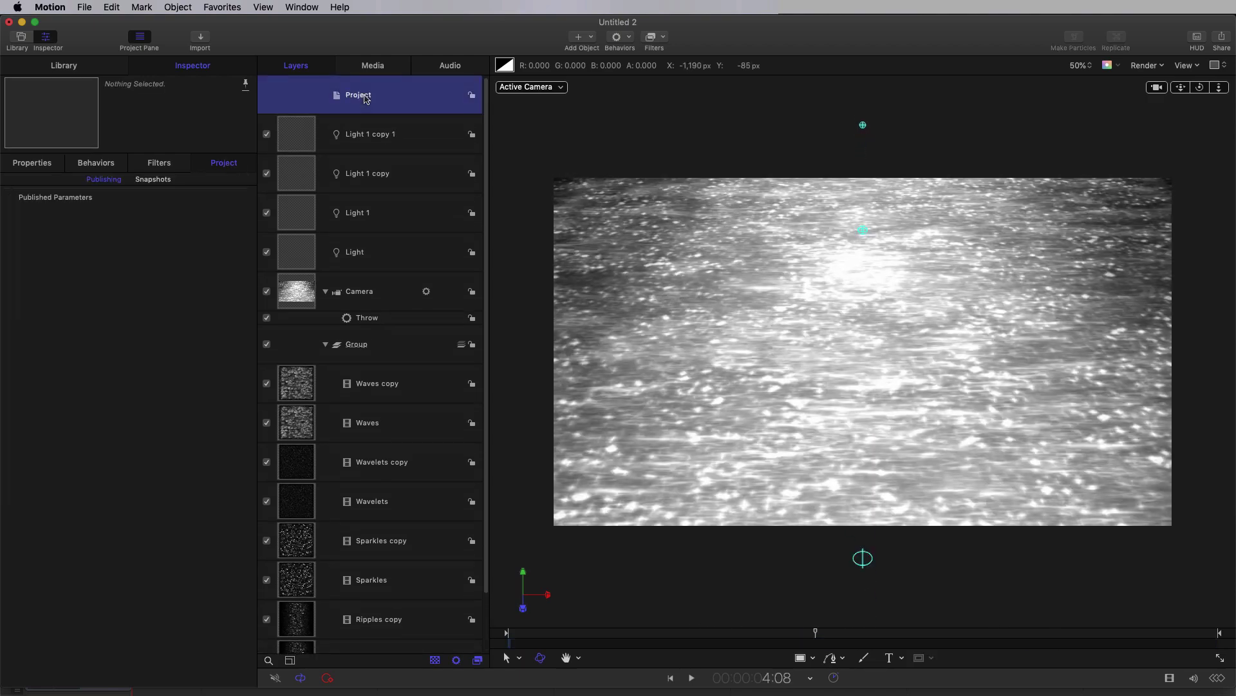
left_click(174, 7)
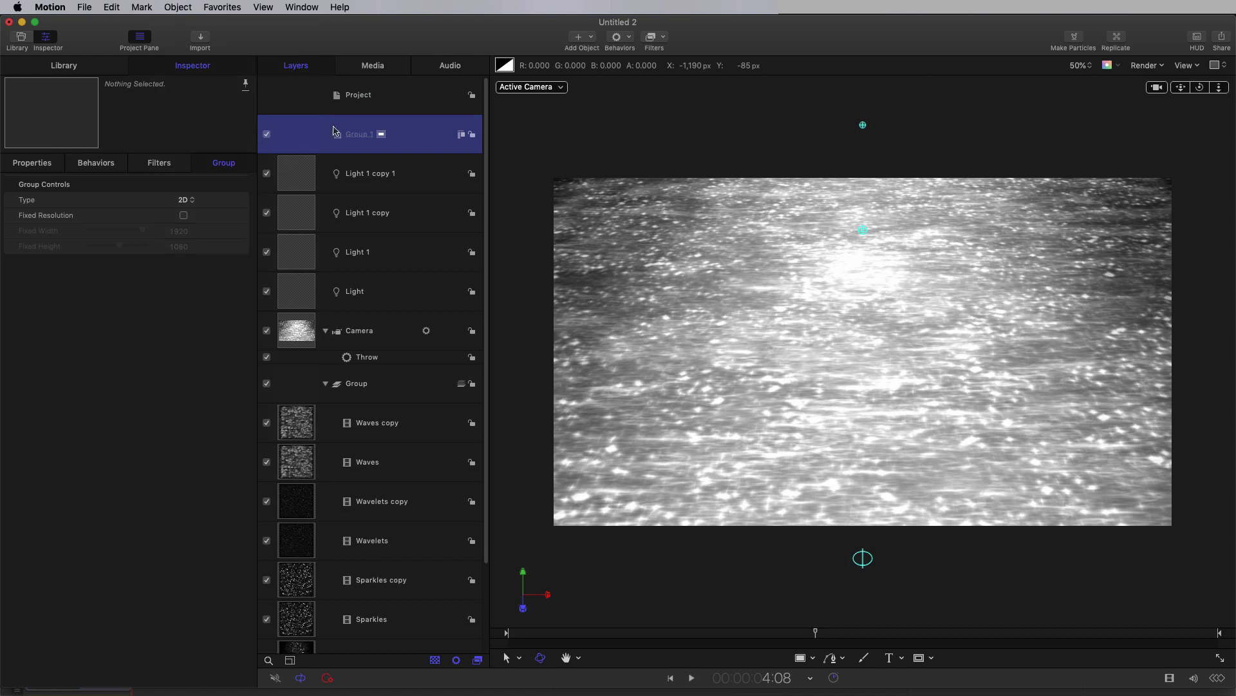
left_click(589, 39)
mouse_move(620, 166)
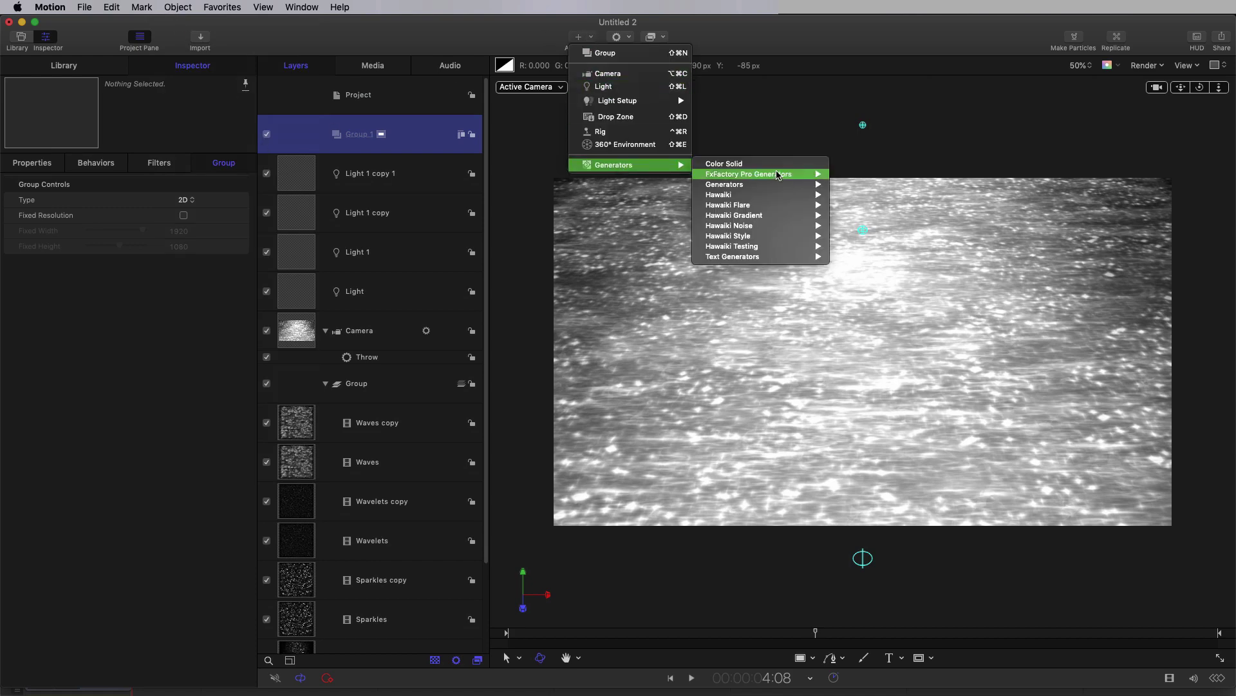
mouse_move(760, 184)
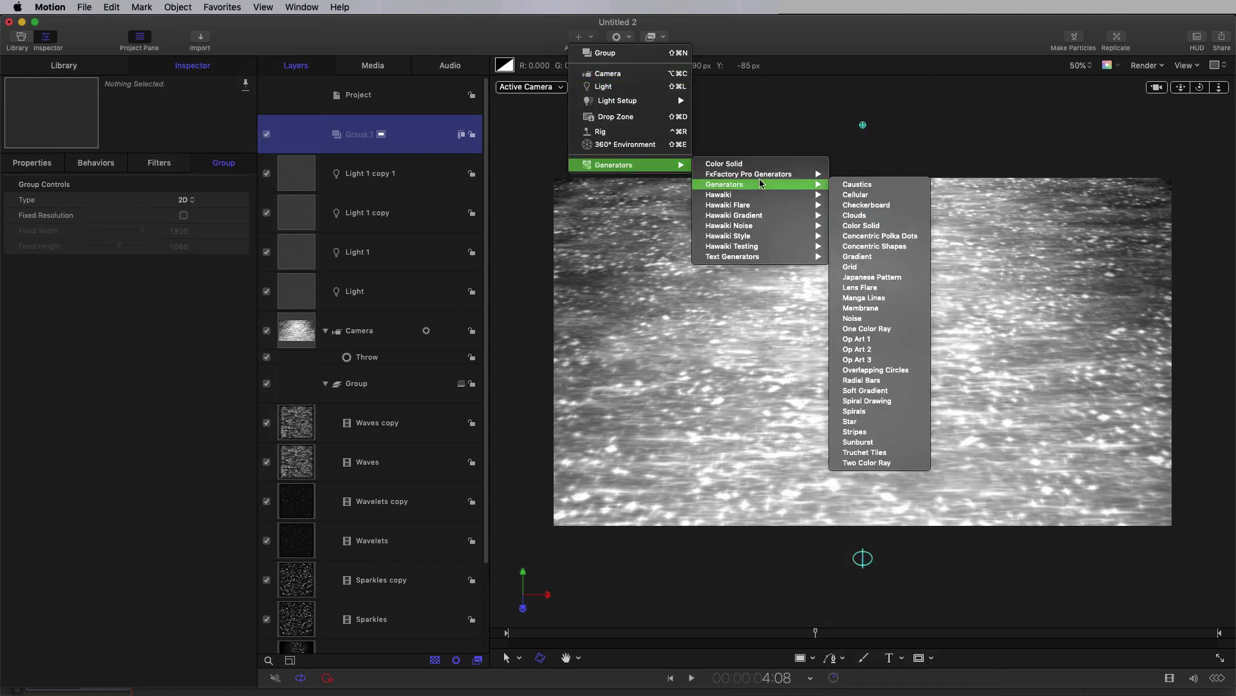
left_click(871, 227)
left_click(178, 247)
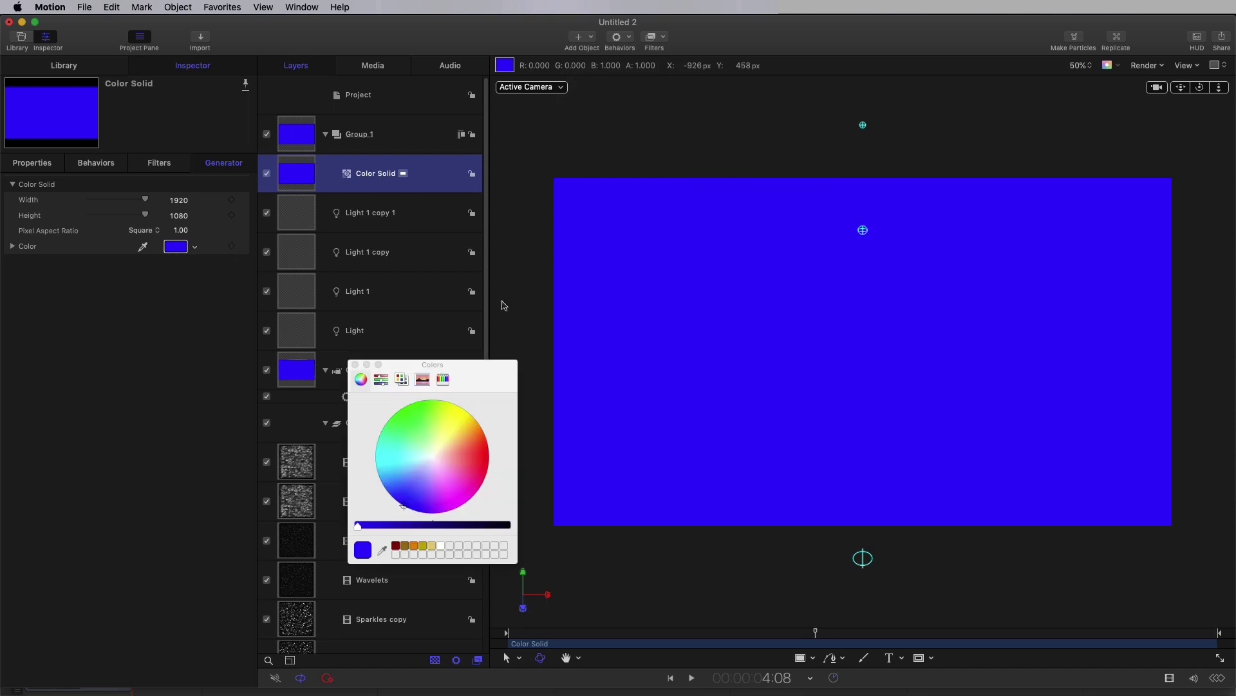
left_click(509, 526)
Move the black Color Solid's group to the very back of the layer stack, beneath the Gradient, and preview the animation.
left_click(293, 127)
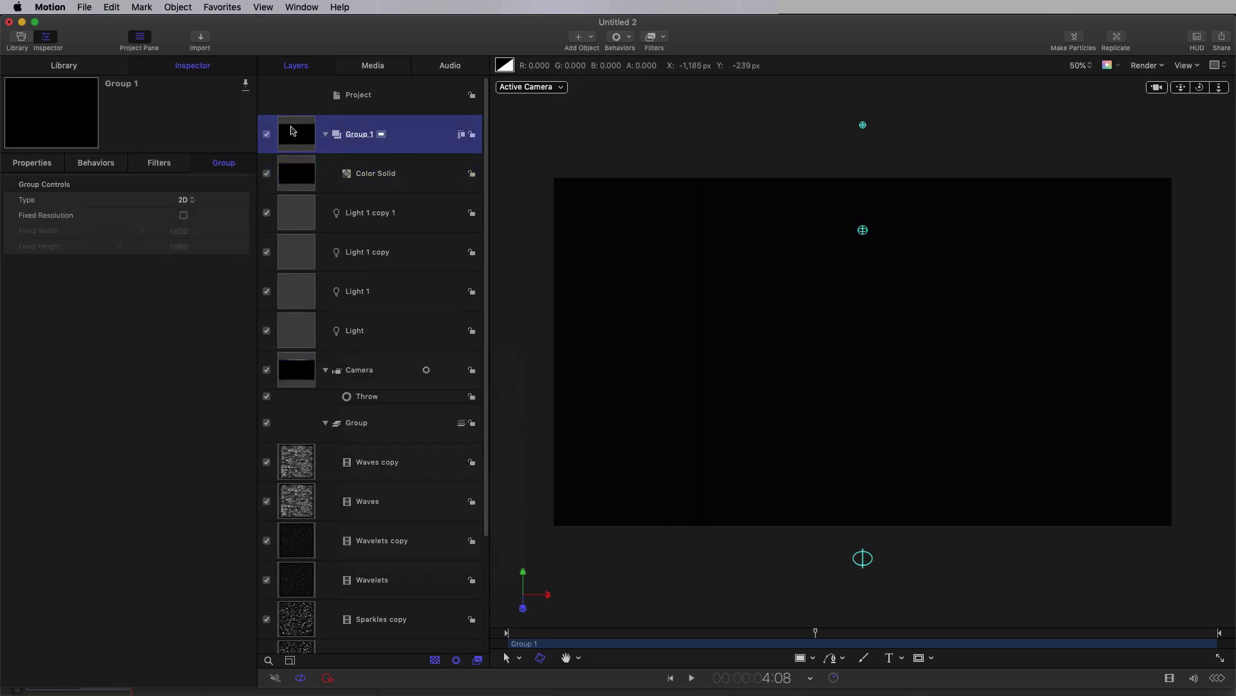
key("Delete")
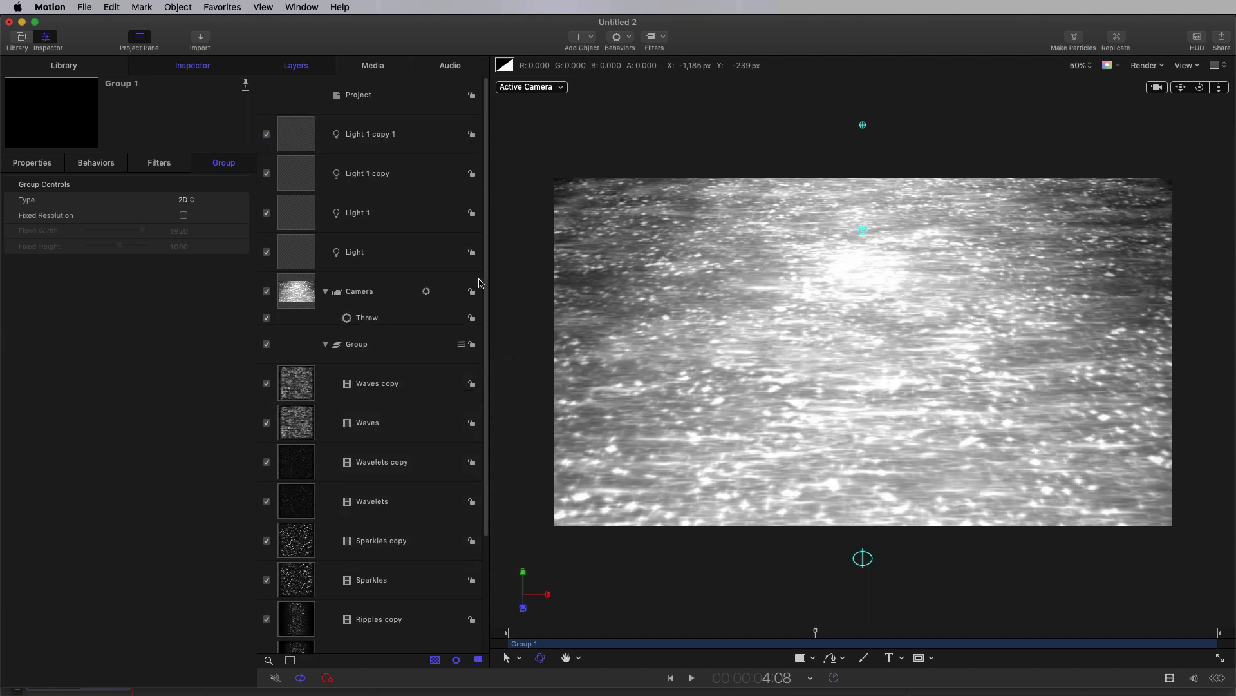
scroll(486, 373, "down", 3)
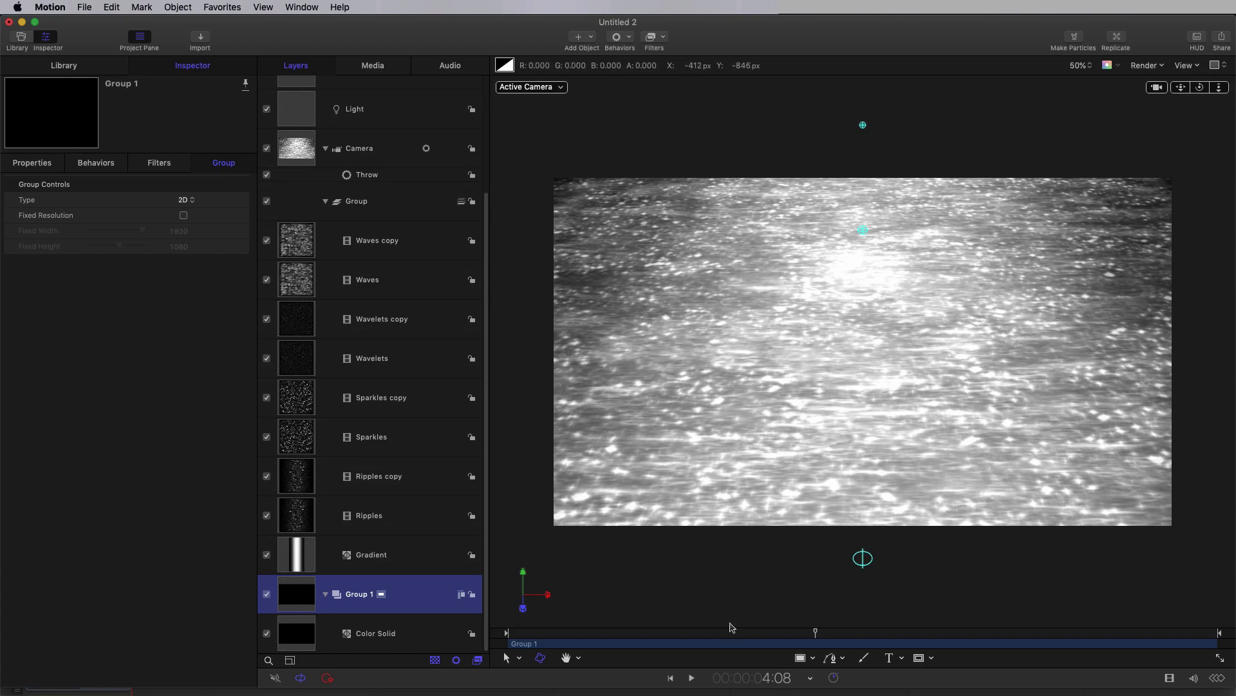
left_click_drag(732, 627, 641, 634)
key("space")
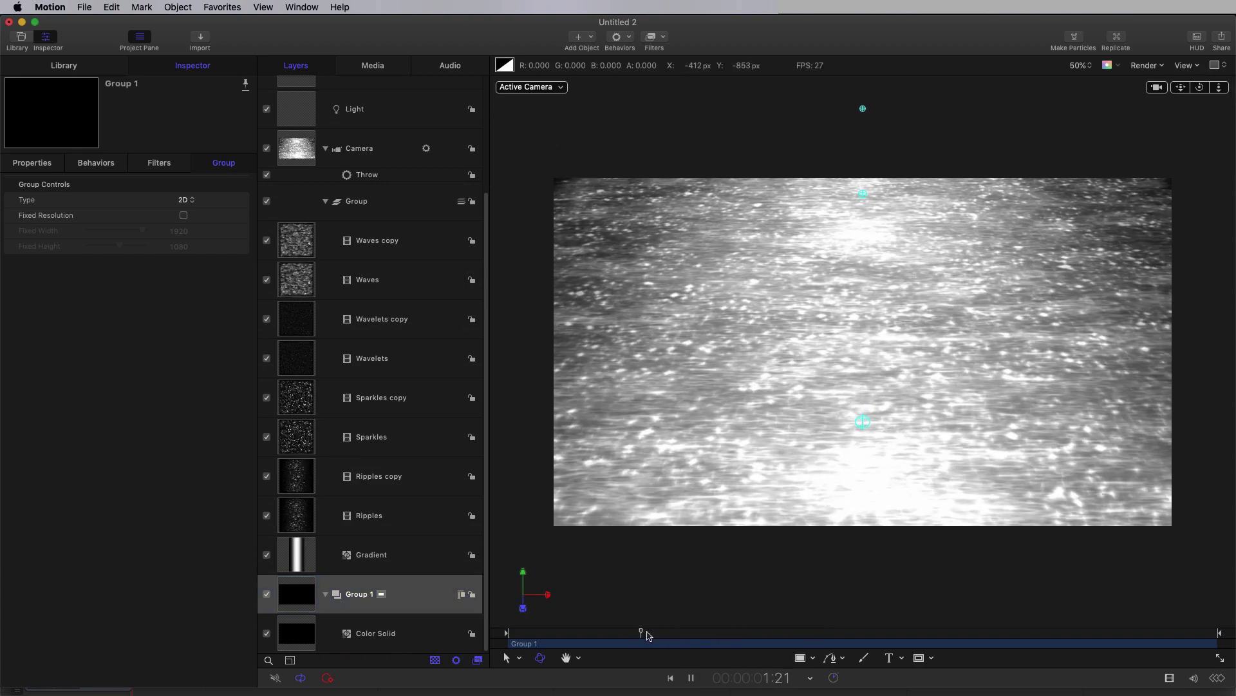
key("space")
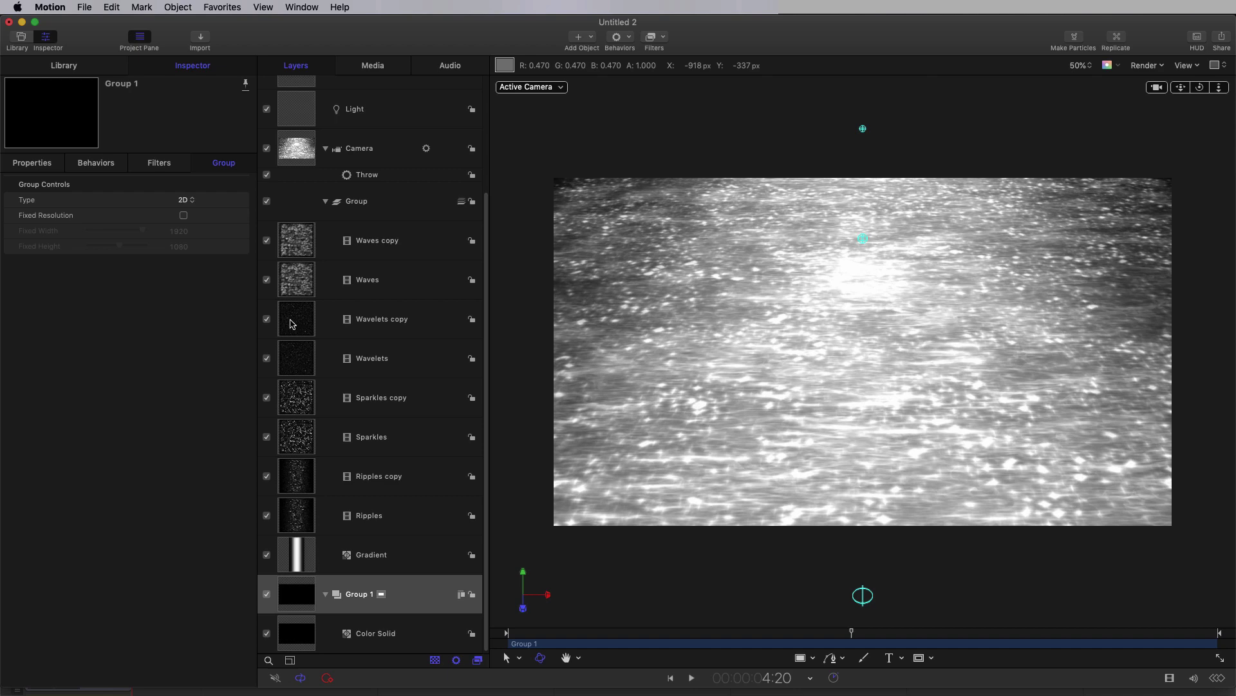
Turn lighting Shading to Off for the Sparkles, Sparkles copy, Ripples and Ripples copy layers.
left_click(291, 400)
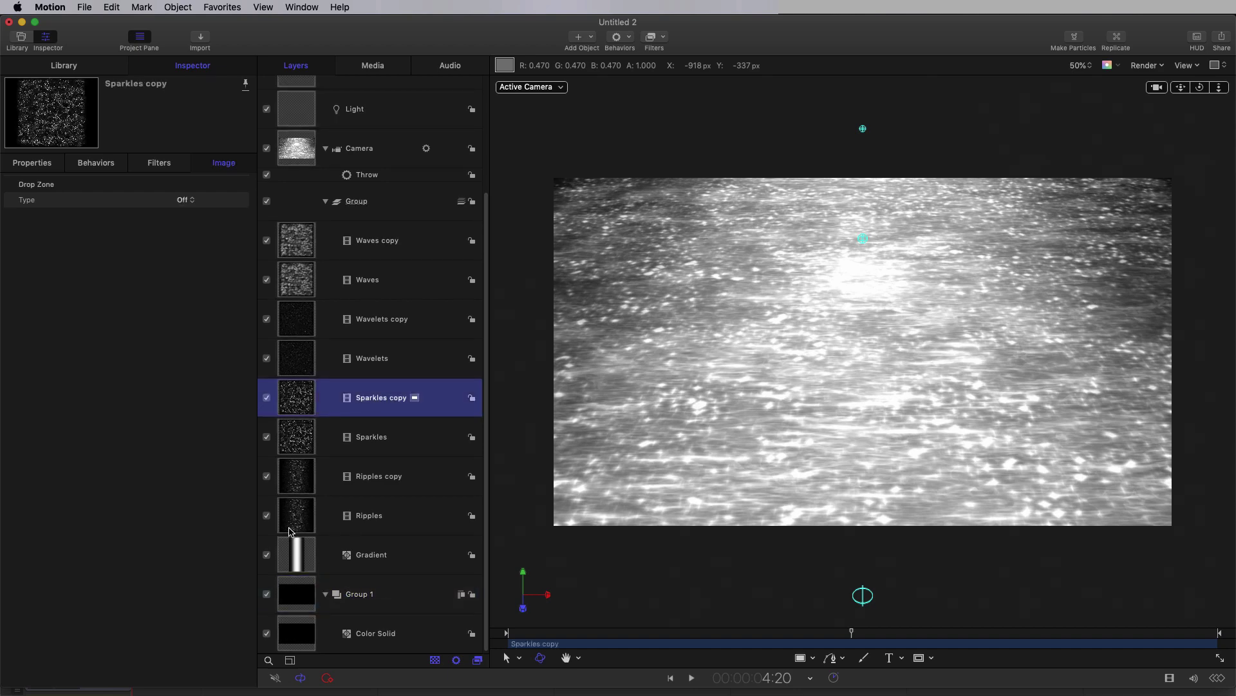
left_click(298, 523, "shift")
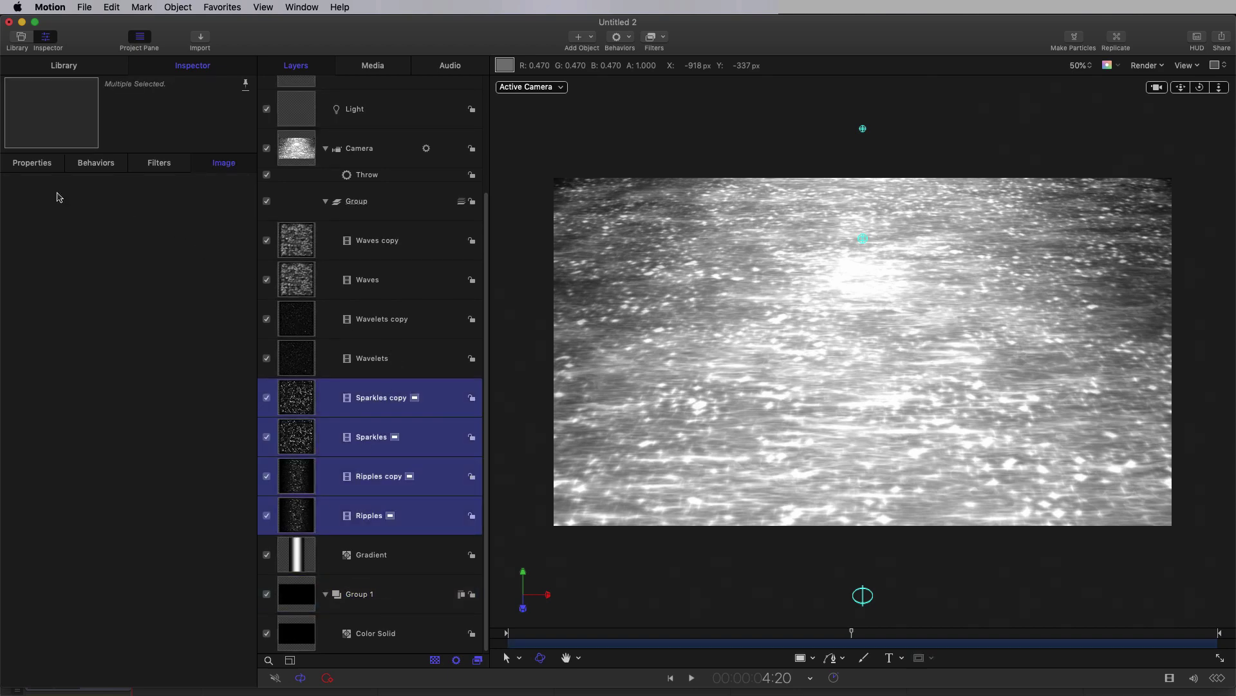
left_click(32, 163)
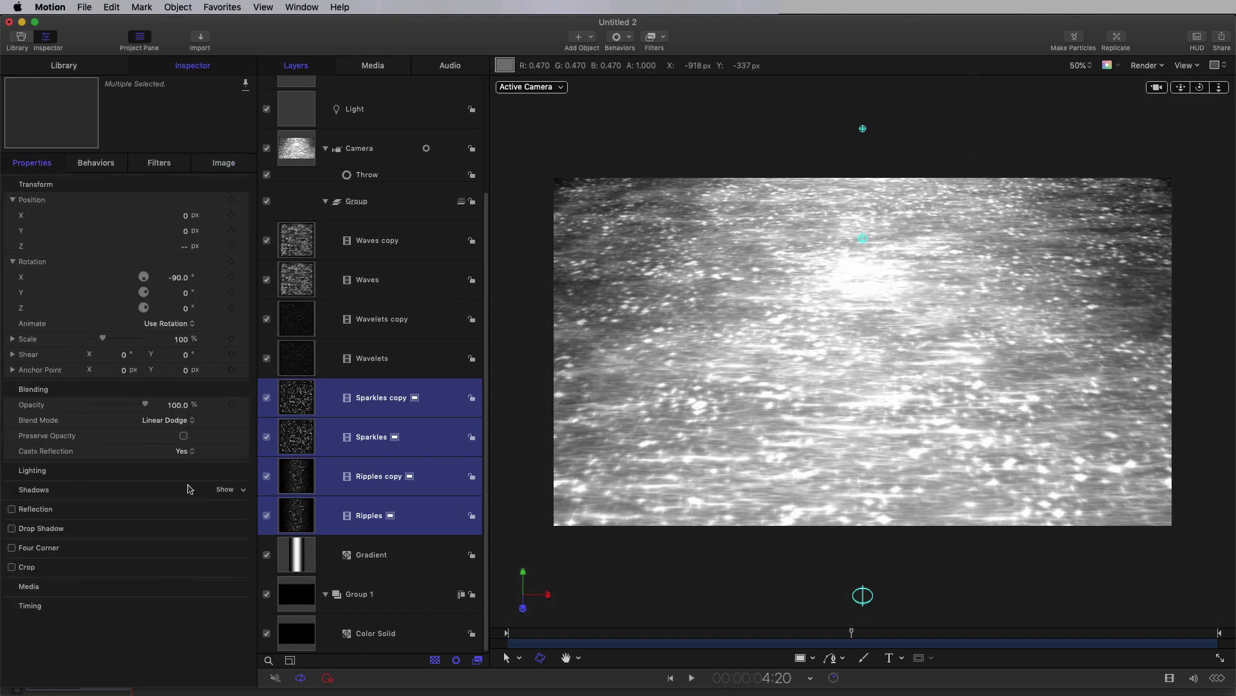
left_click(232, 471)
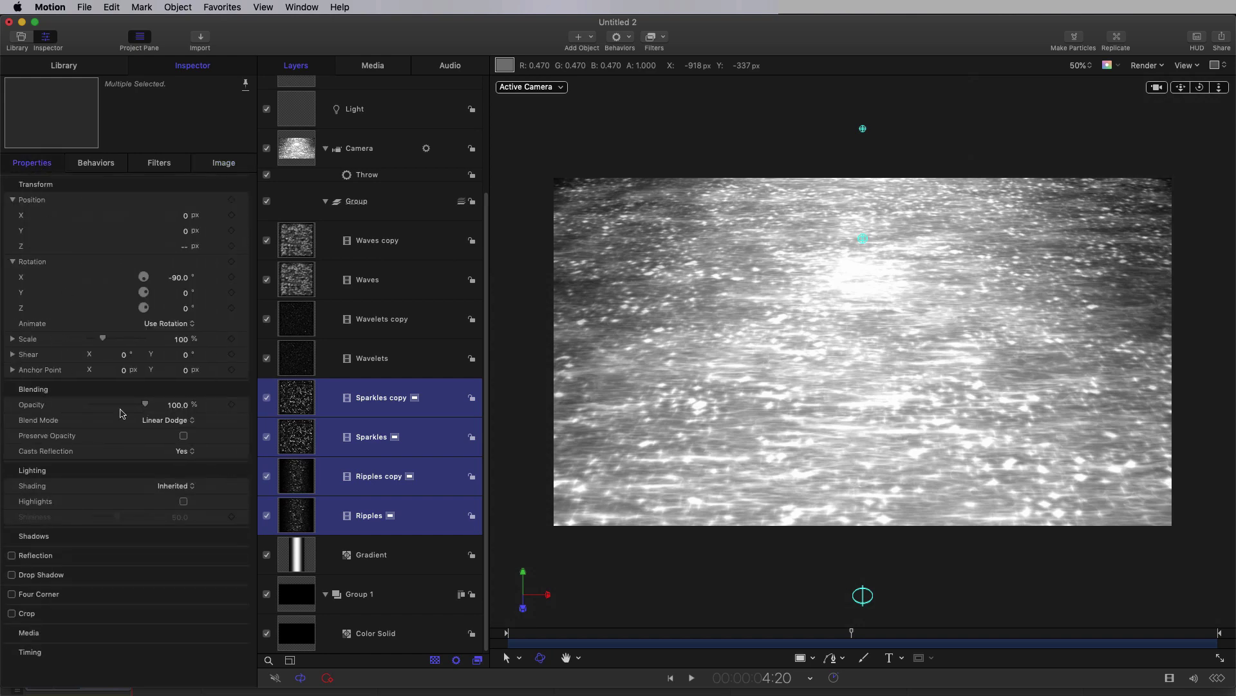
left_click(172, 486)
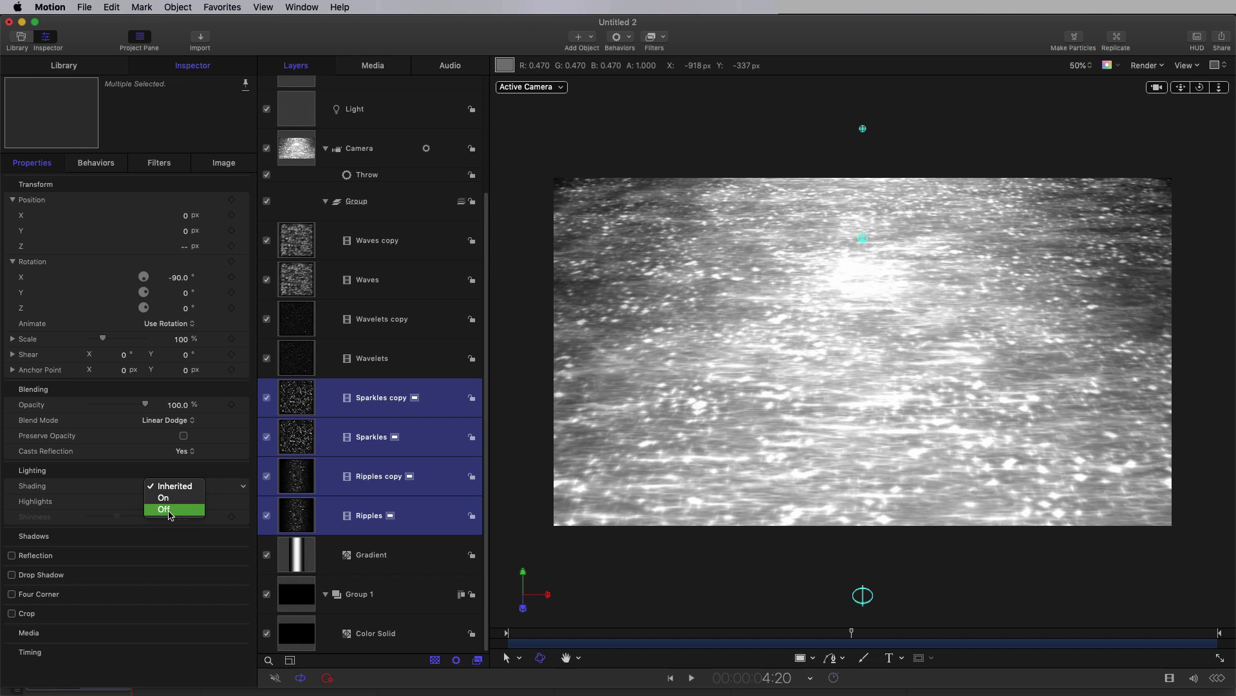
left_click(170, 509)
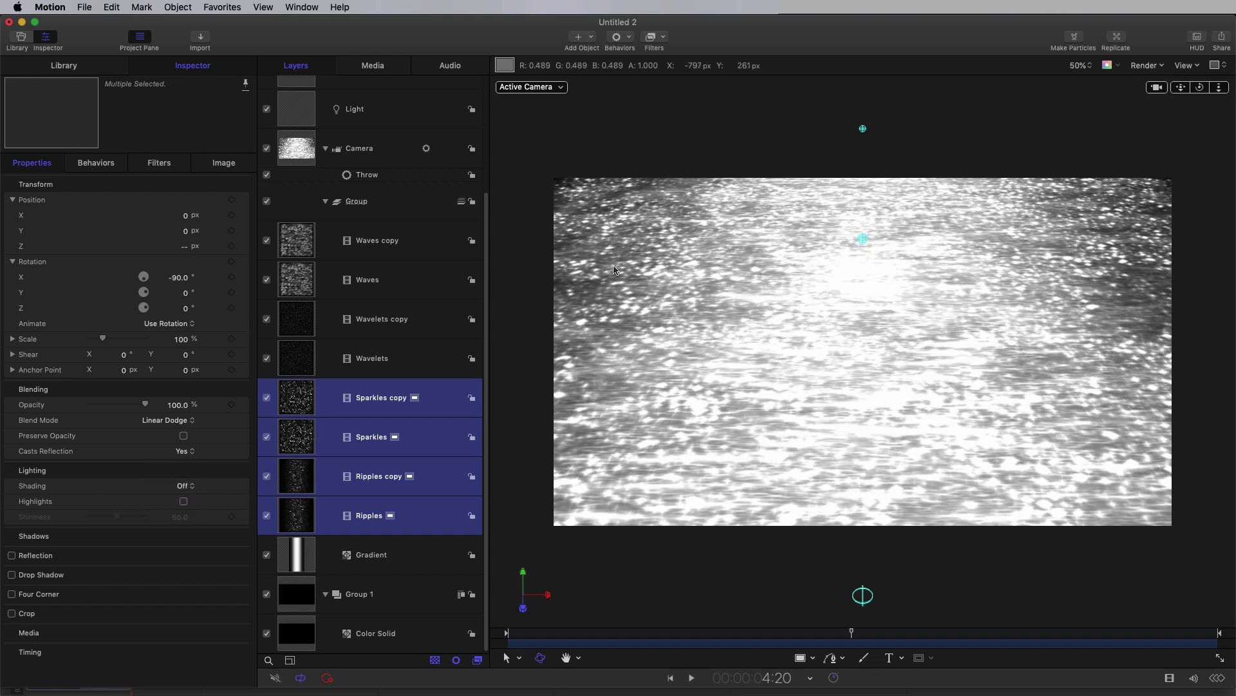
left_click(666, 636)
key("space")
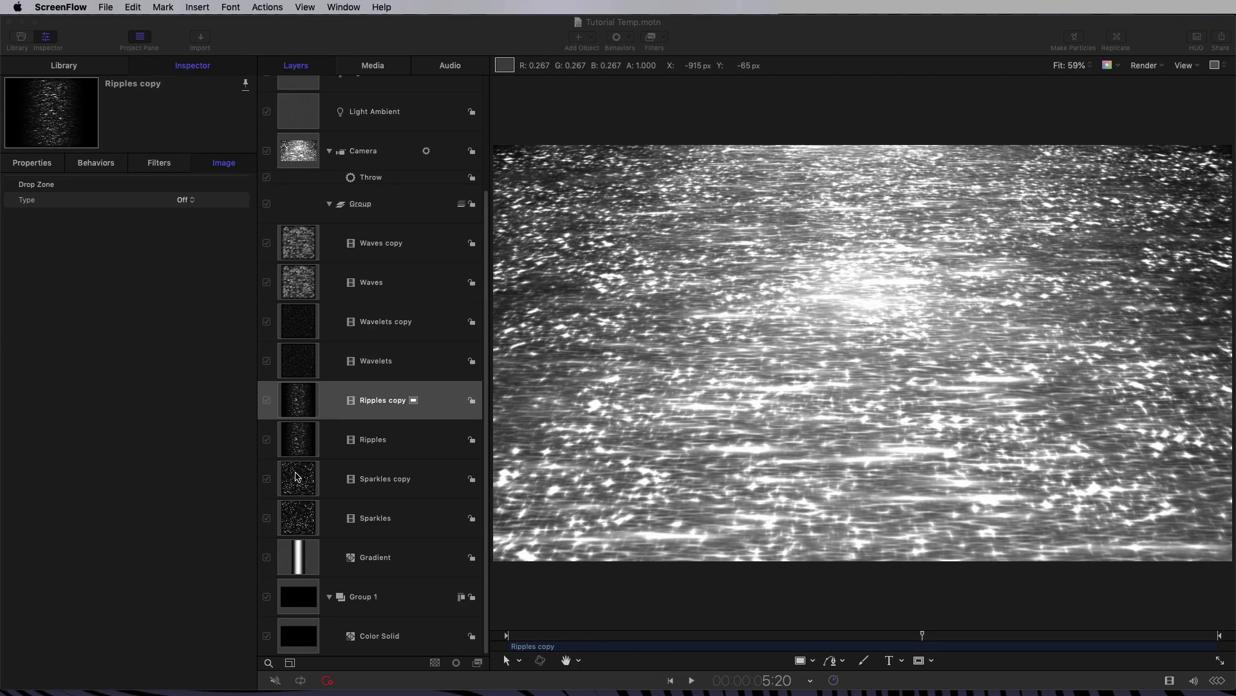
Group Sparkles with Sparkles copy, and group Ripples with Ripples copy.
left_click(297, 477)
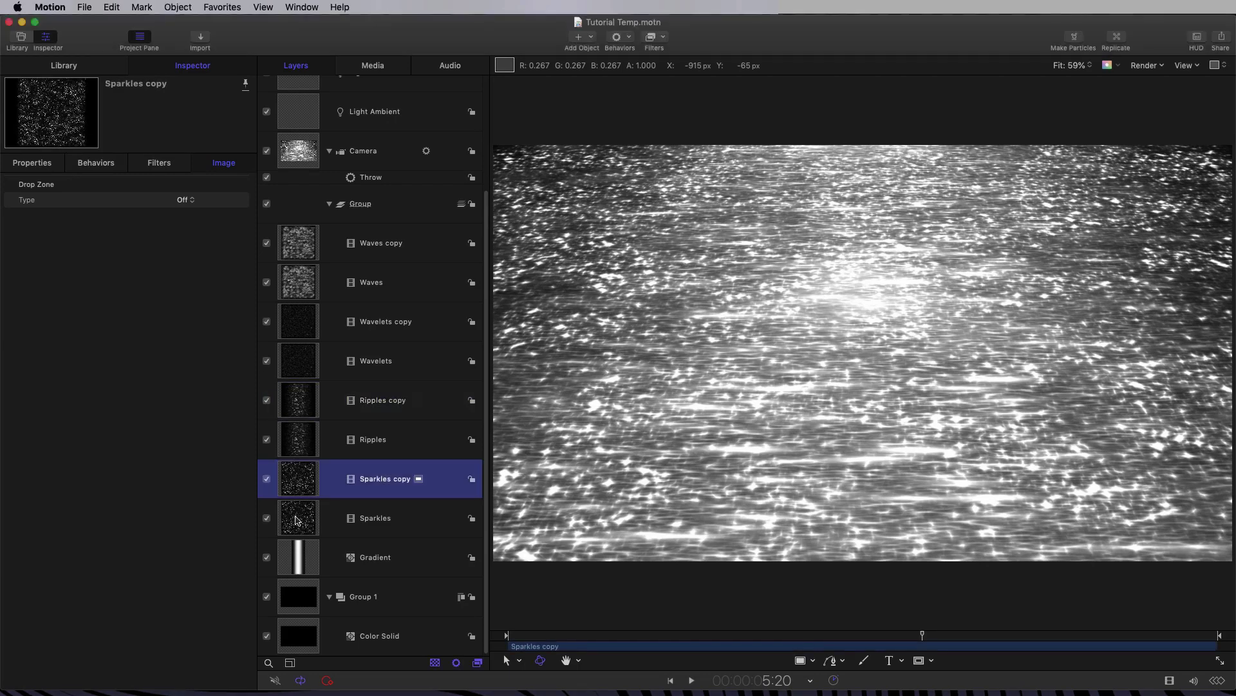
left_click(297, 520, "shift")
right_click(296, 481)
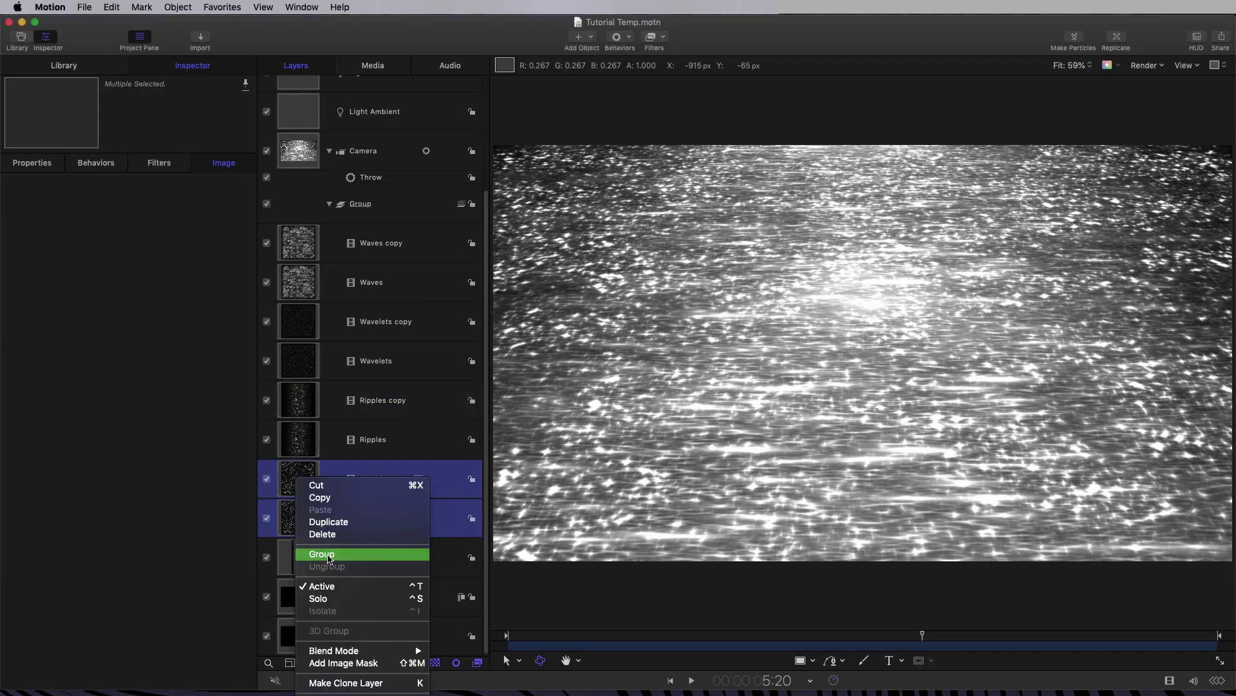
left_click(328, 555)
left_click(300, 406)
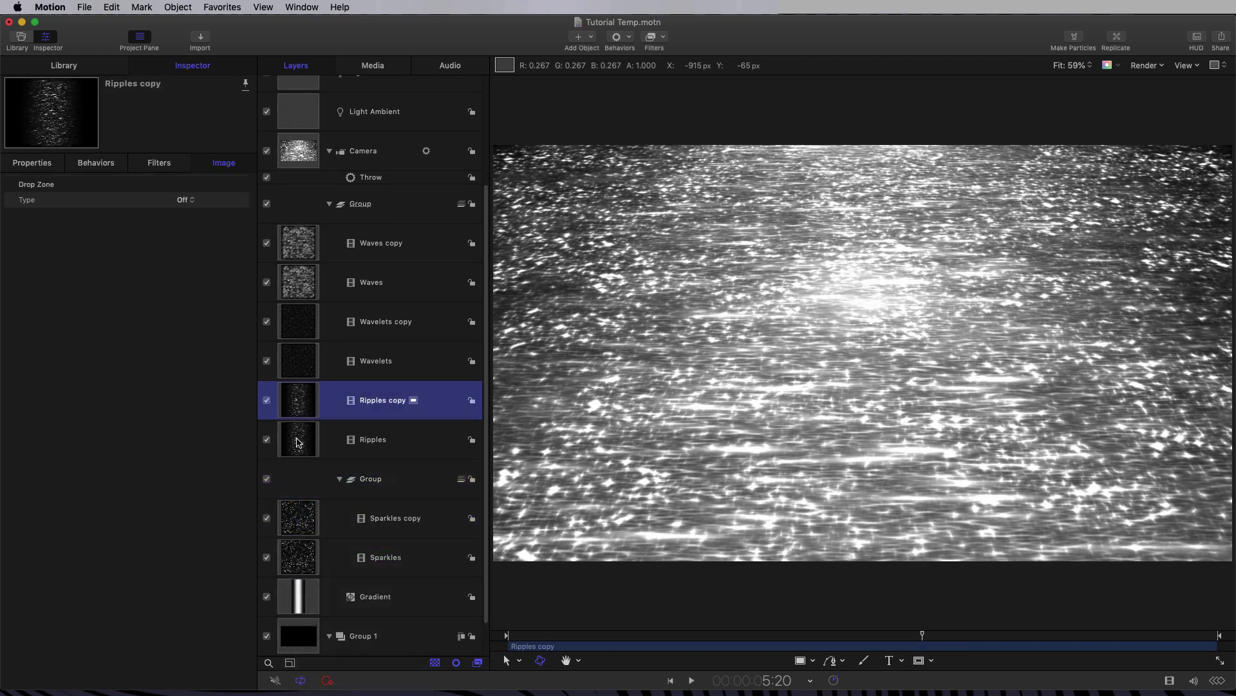
left_click(298, 442, "shift")
right_click(299, 440)
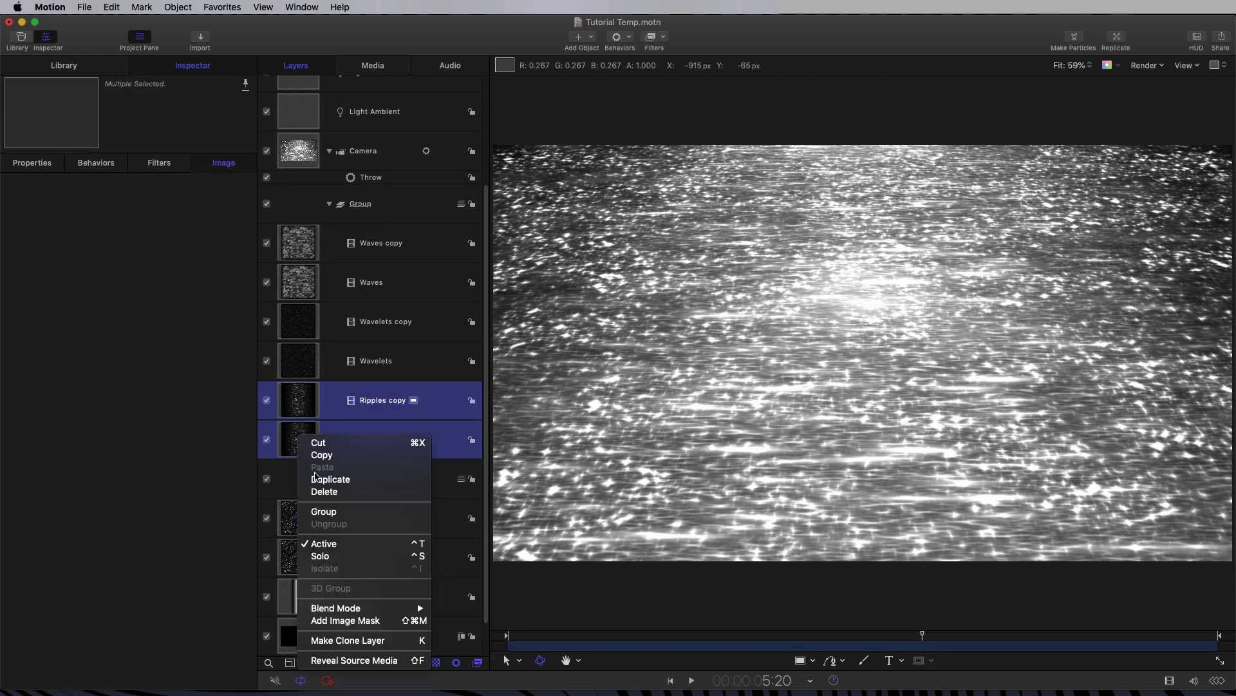
left_click(330, 513)
Group Wavelets with Wavelets copy, and group Waves with Waves copy.
left_click(312, 318)
left_click(299, 365, "shift")
right_click(299, 364)
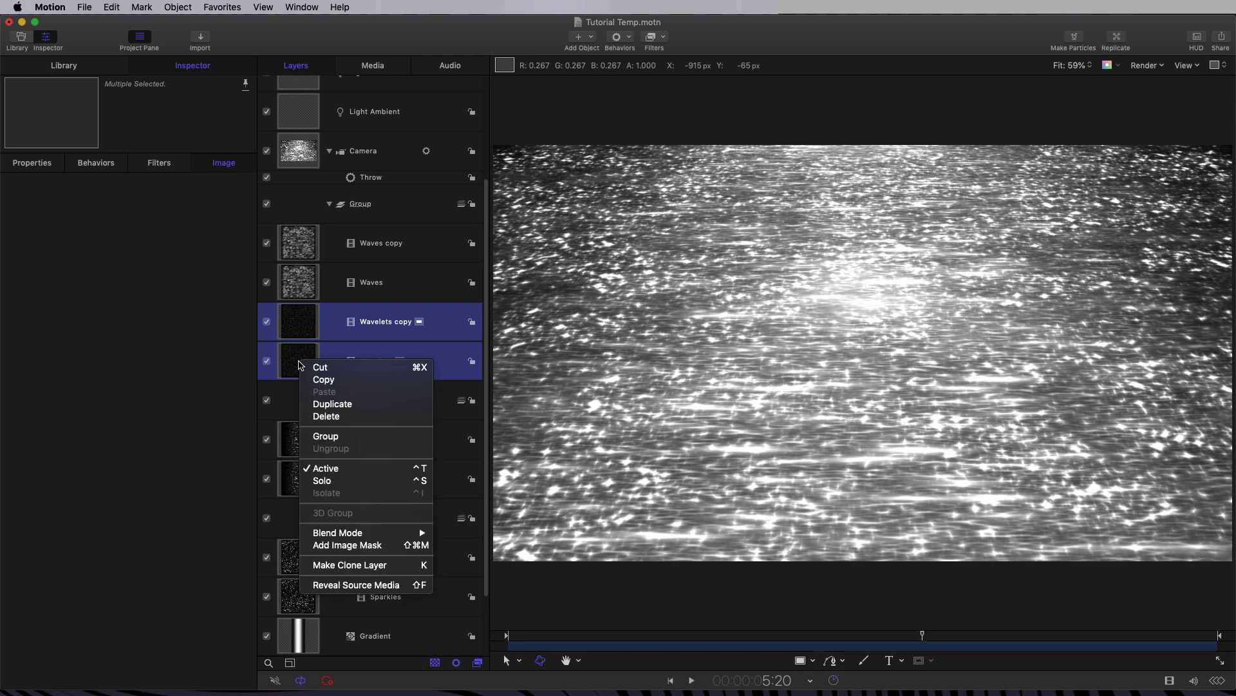
left_click(329, 436)
left_click(303, 246)
left_click(305, 293, "shift")
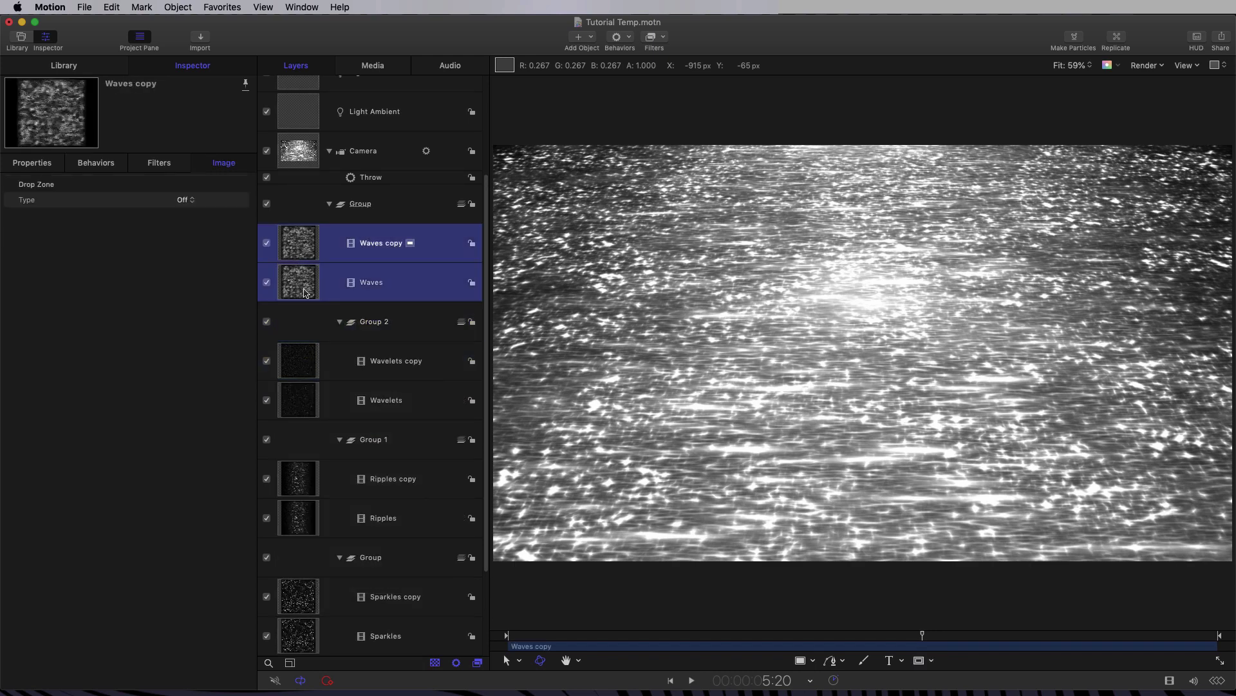
right_click(303, 282)
left_click(342, 357)
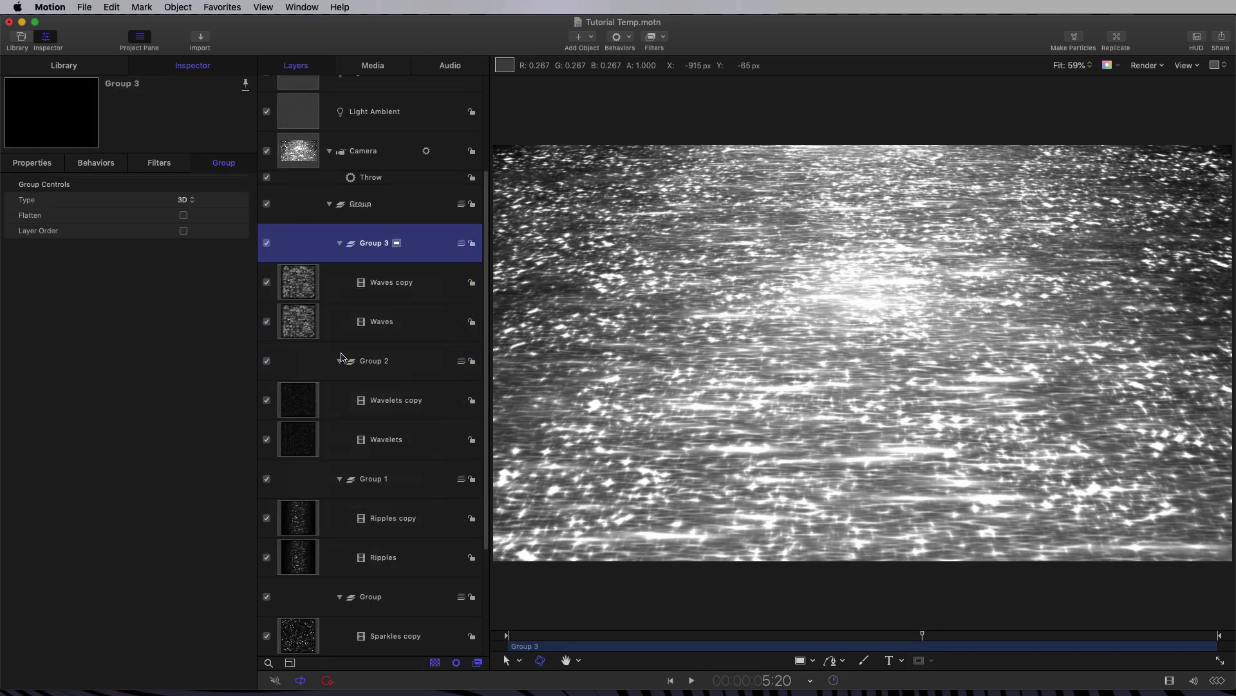
Set the blend mode of the Waves, Wavelets, Ripples and Sparkles groups to Linear Dodge.
left_click(374, 373, "super")
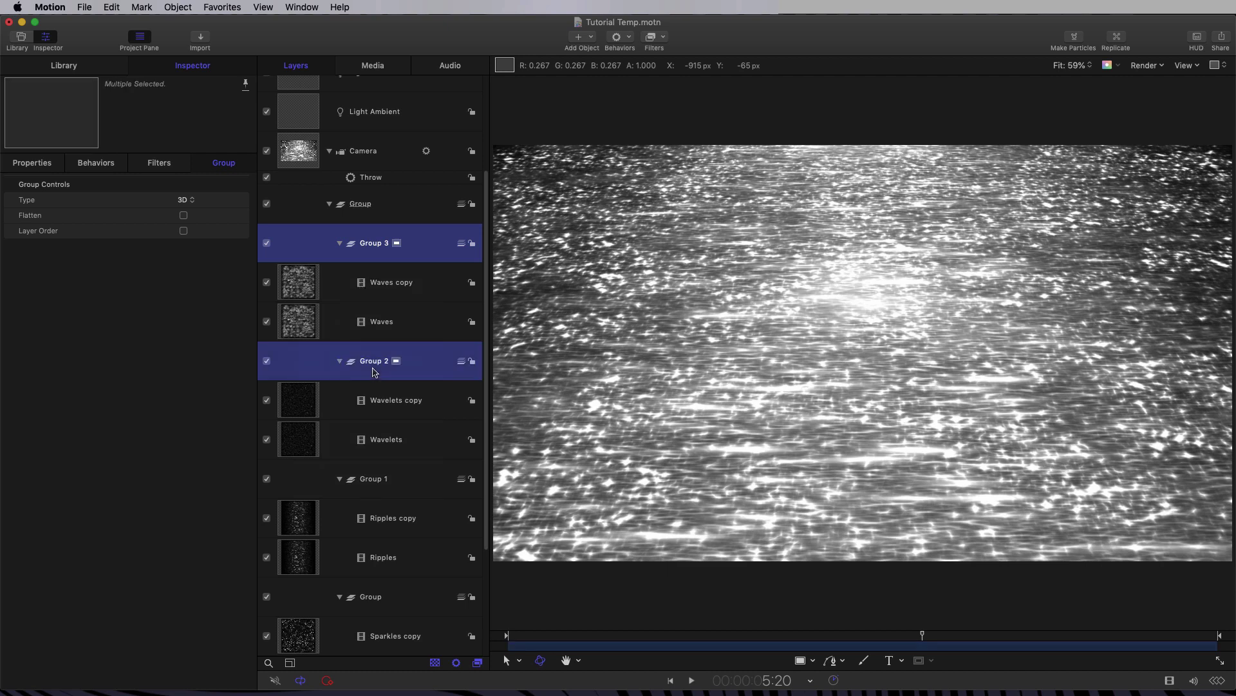
left_click(369, 483, "super")
left_click(364, 603, "super")
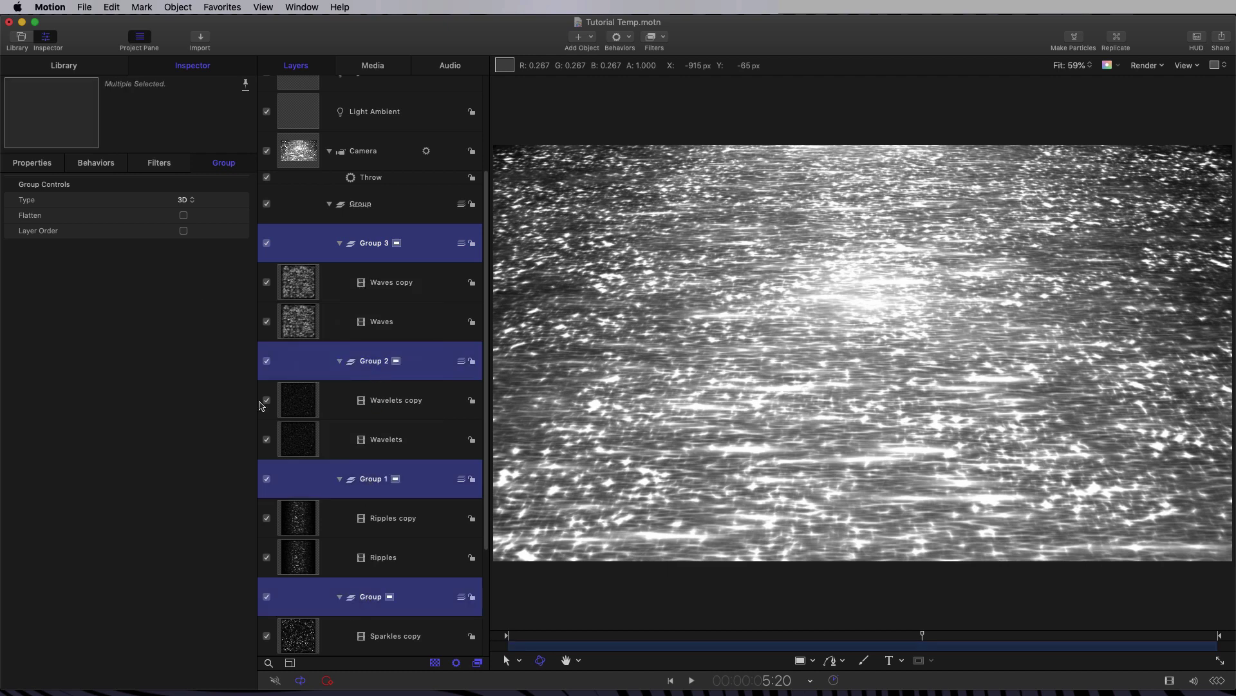
left_click(32, 163)
left_click(174, 420)
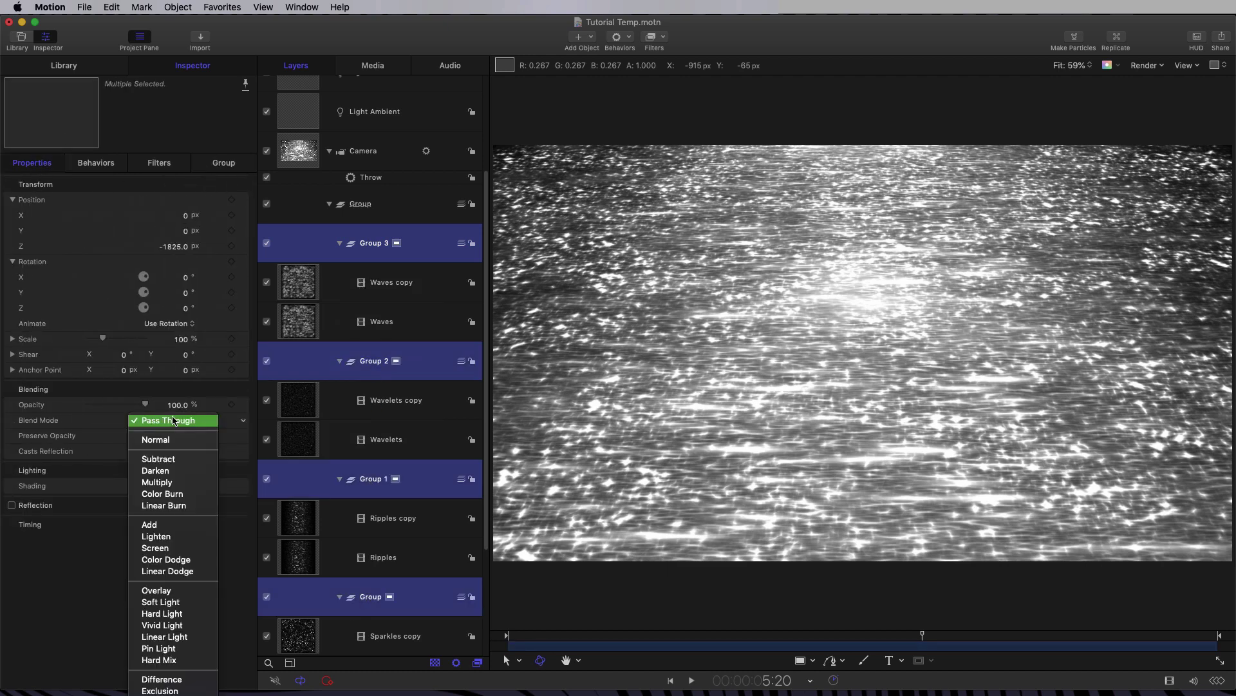
left_click(169, 572)
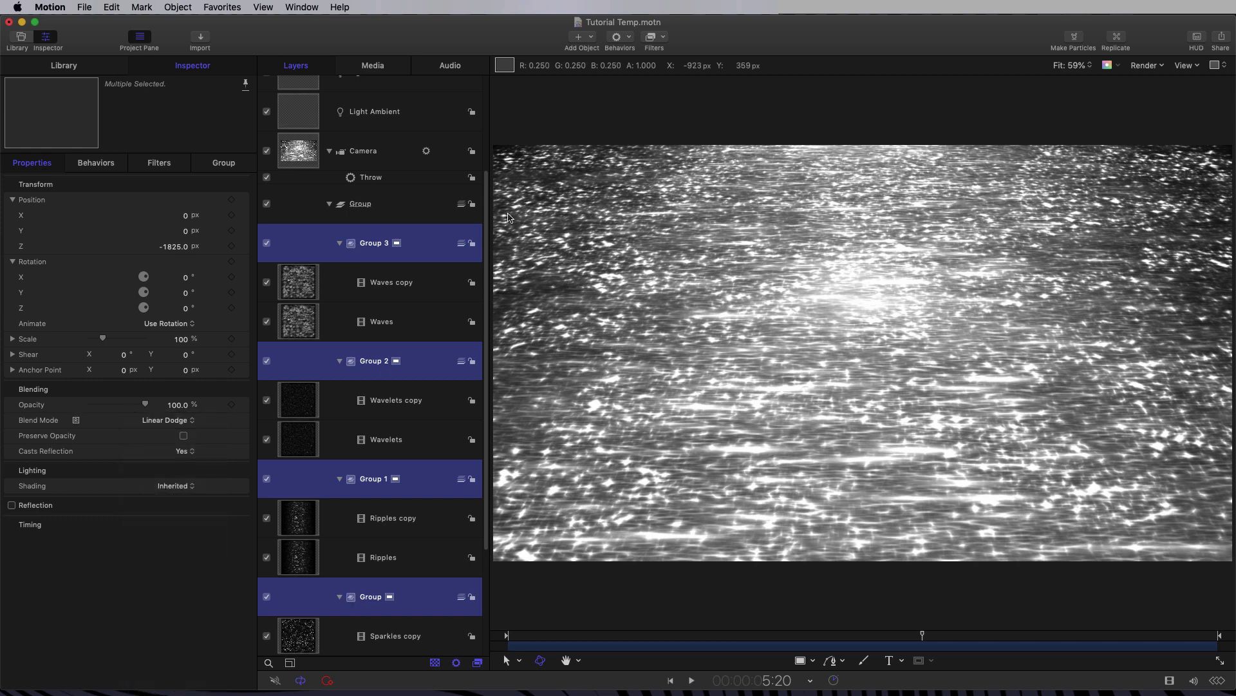
Toggle the visibility of the group holding the two Wavelets layers to examine what it adds to the water surface.
left_click(361, 204)
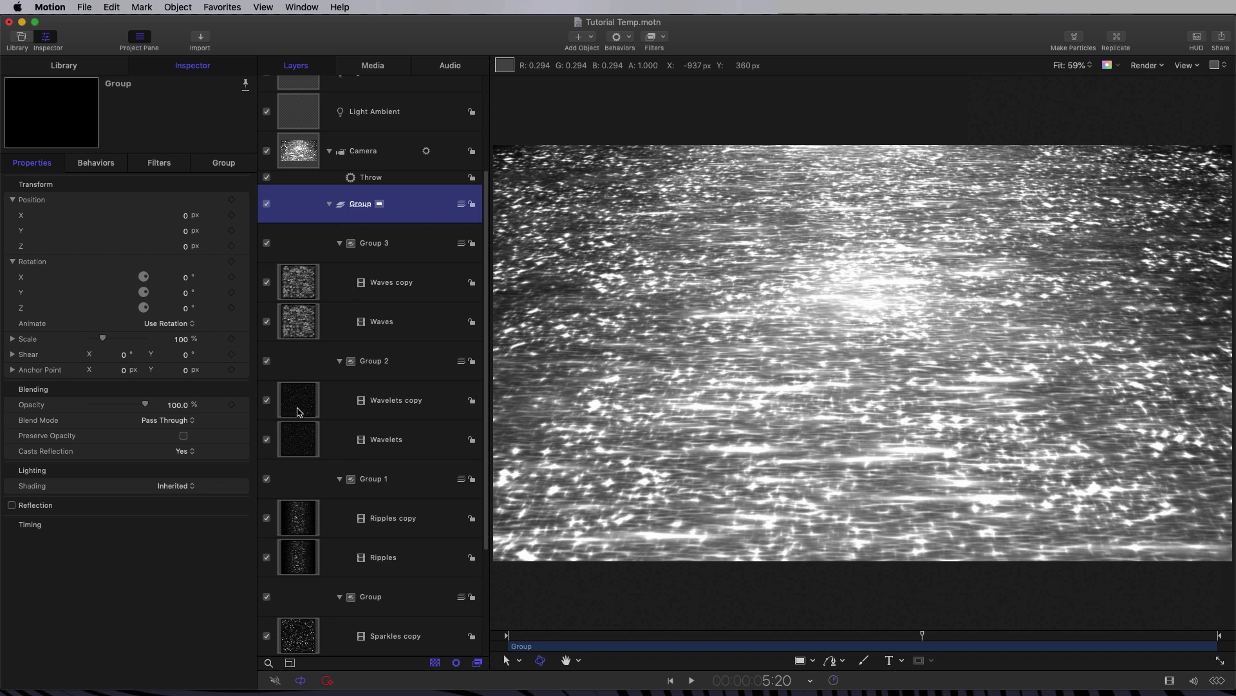
left_click(267, 361)
left_click(267, 361)
left_click(267, 361)
left_click(267, 362)
left_click(267, 361)
left_click(268, 361)
Add a Levels color filter to the Wavelets group and strongly lower its white input point to brighten the wavelets.
left_click(373, 361)
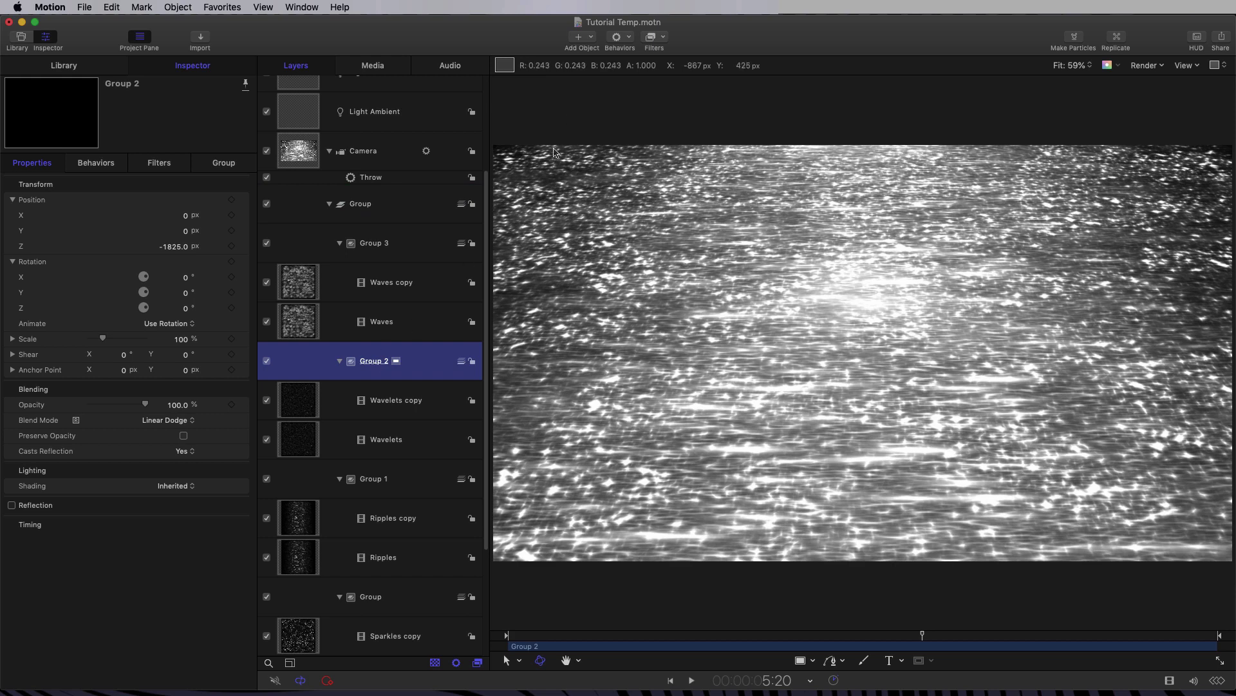
left_click(665, 39)
mouse_move(661, 84)
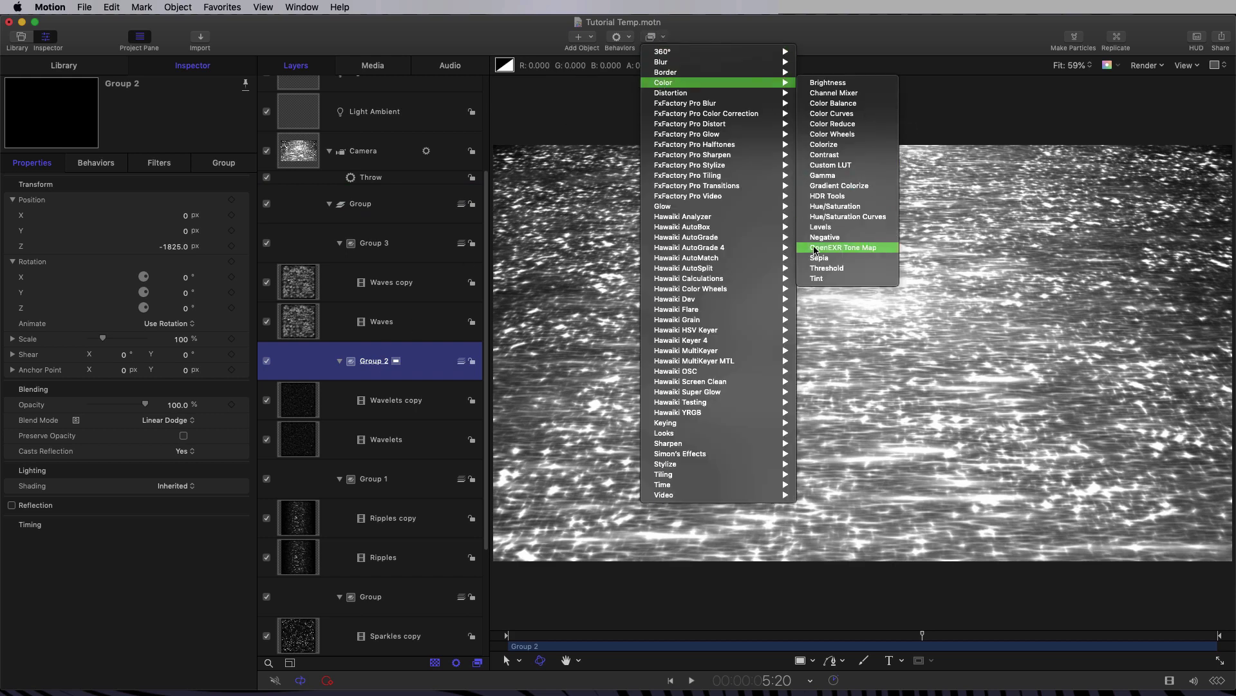
left_click(821, 228)
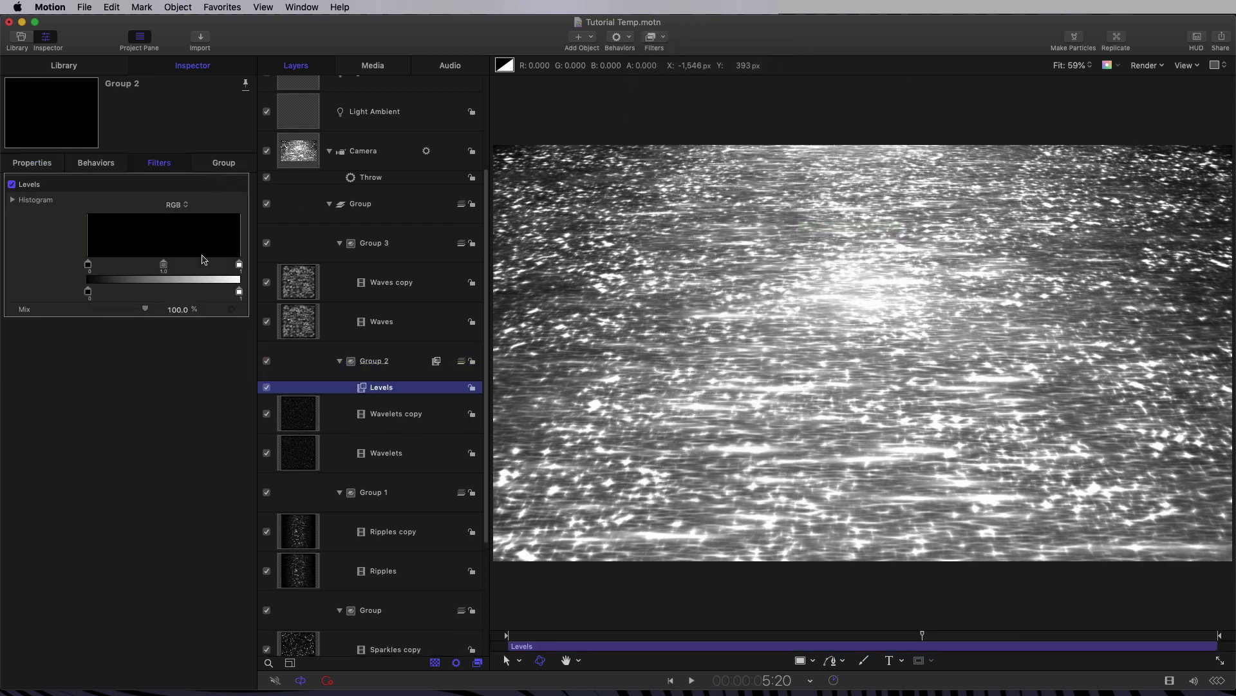
left_click_drag(239, 267, 110, 261)
Try a warm yellow tint on the Light Ambient color and return it to near white.
scroll(374, 193, "up", 3)
left_click(374, 252)
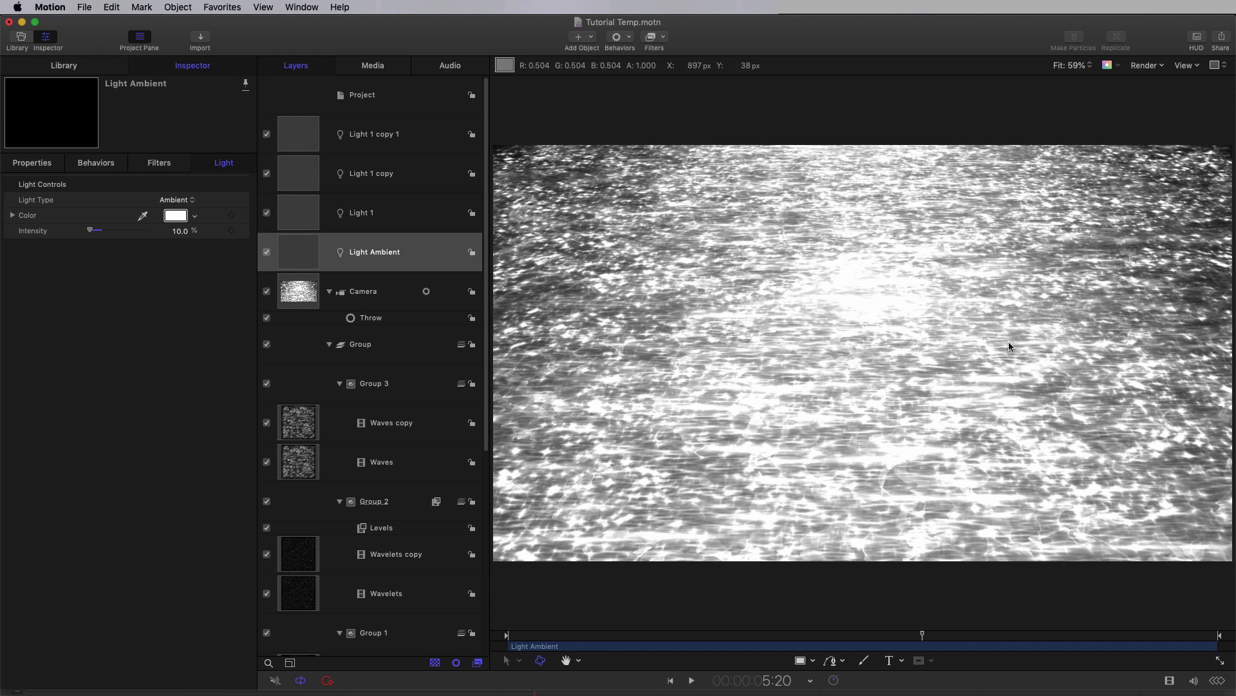
left_click(176, 215)
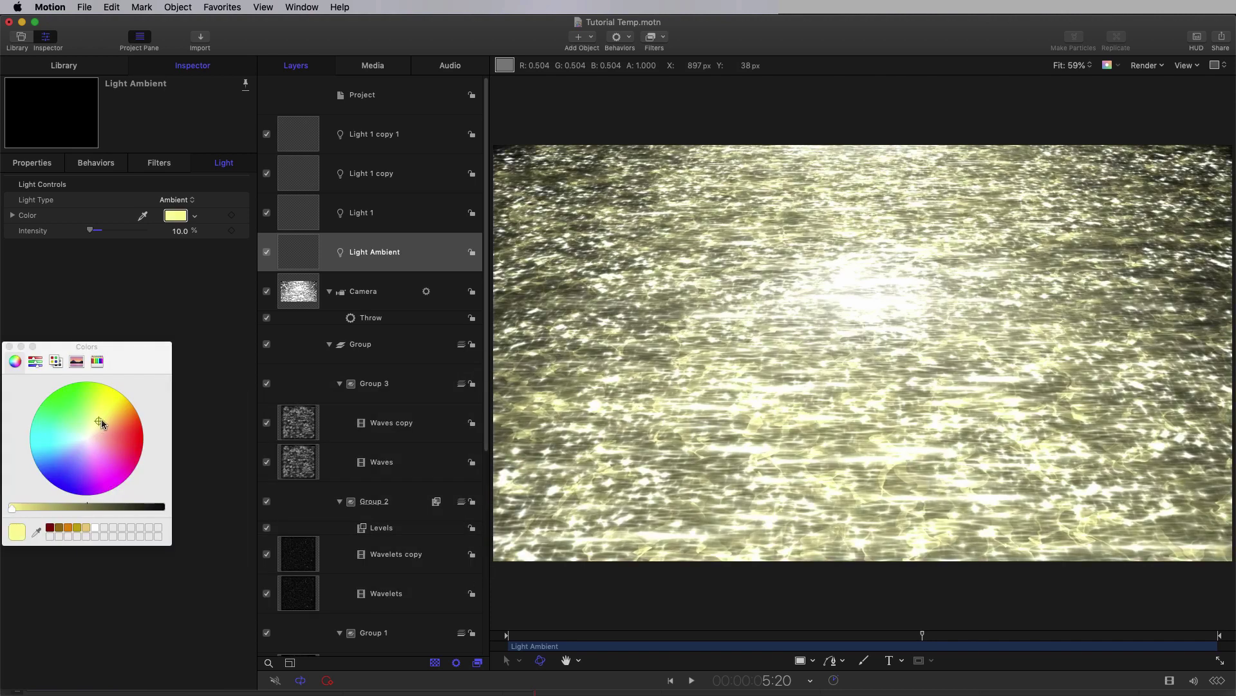
mouse_move(102, 419)
left_mouse_down()
mouse_move(68, 461)
mouse_move(97, 427)
left_mouse_up()
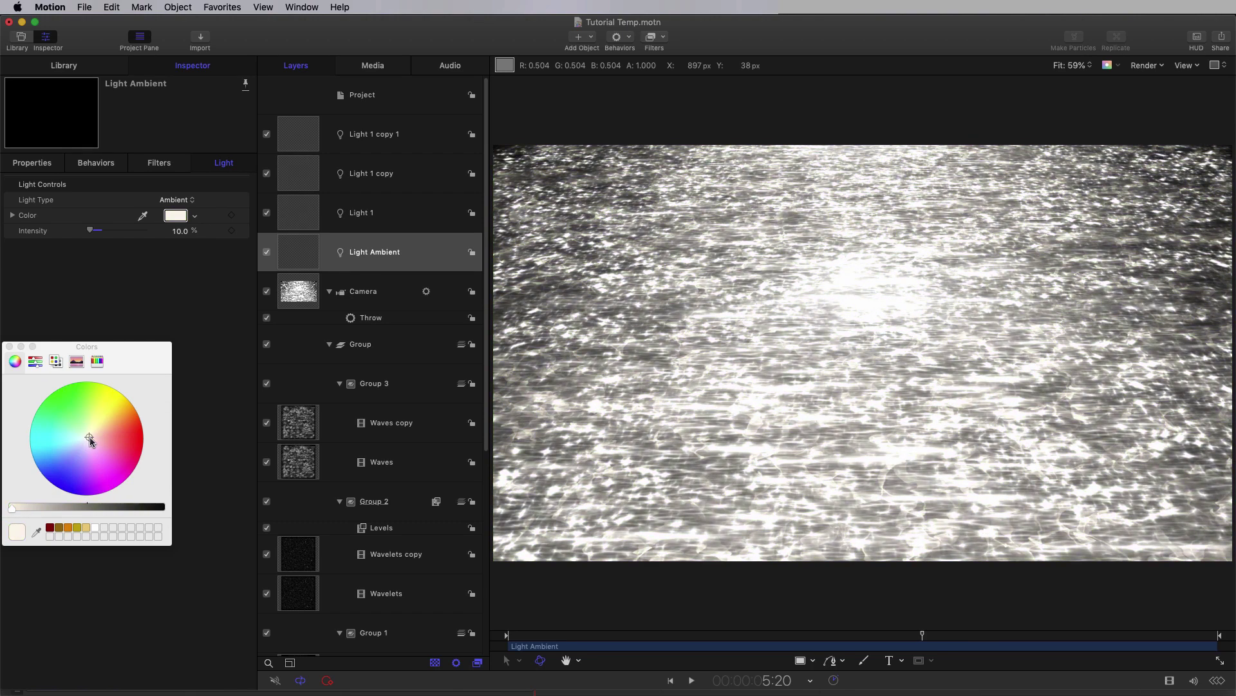
scroll(298, 567, "down", 10)
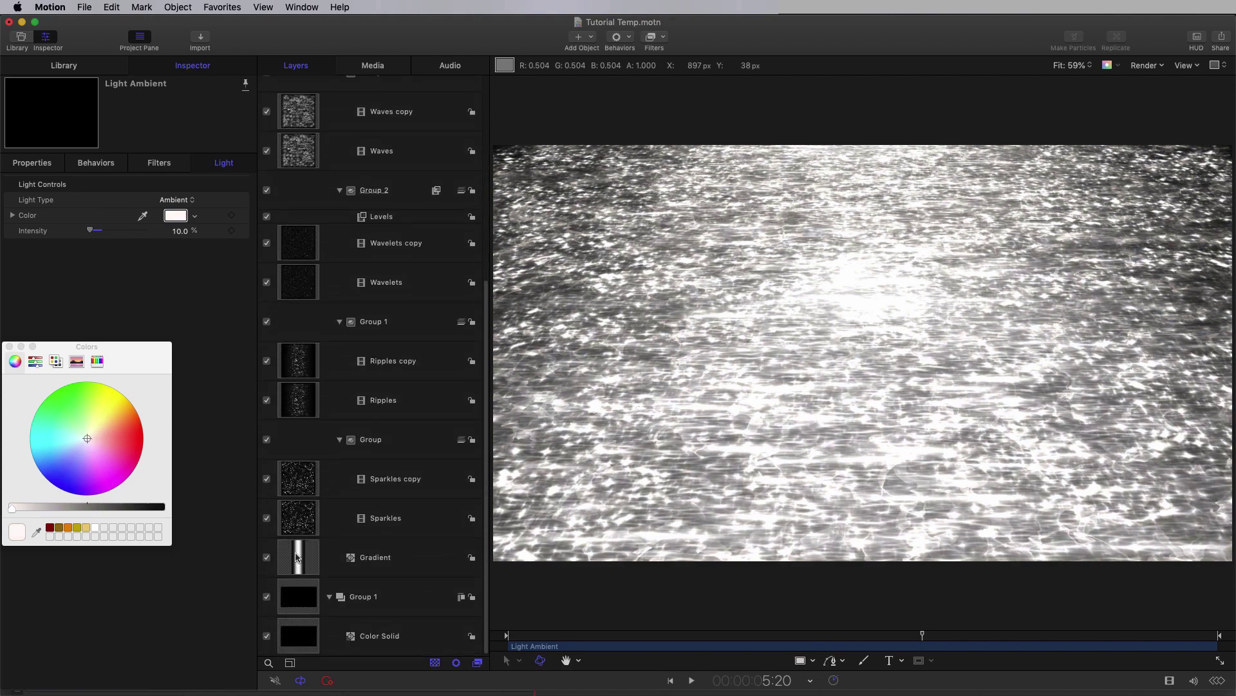
left_click(297, 557)
left_click(36, 165)
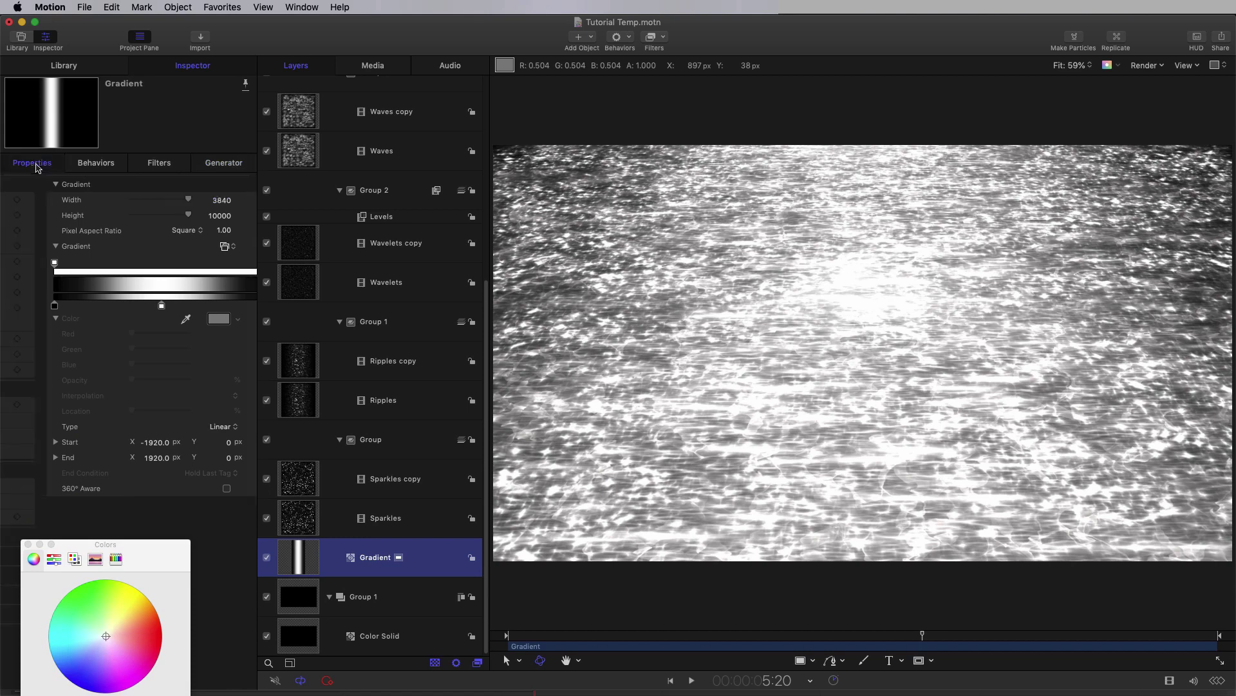
left_click(182, 422)
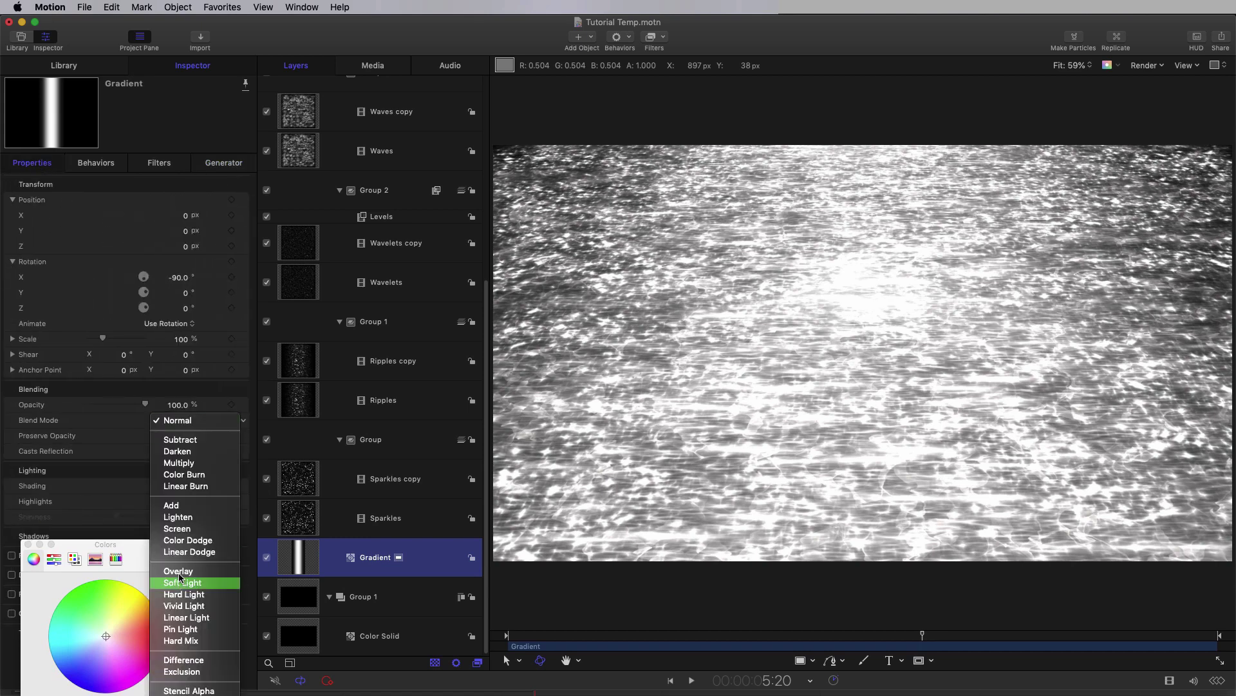
left_click(189, 551)
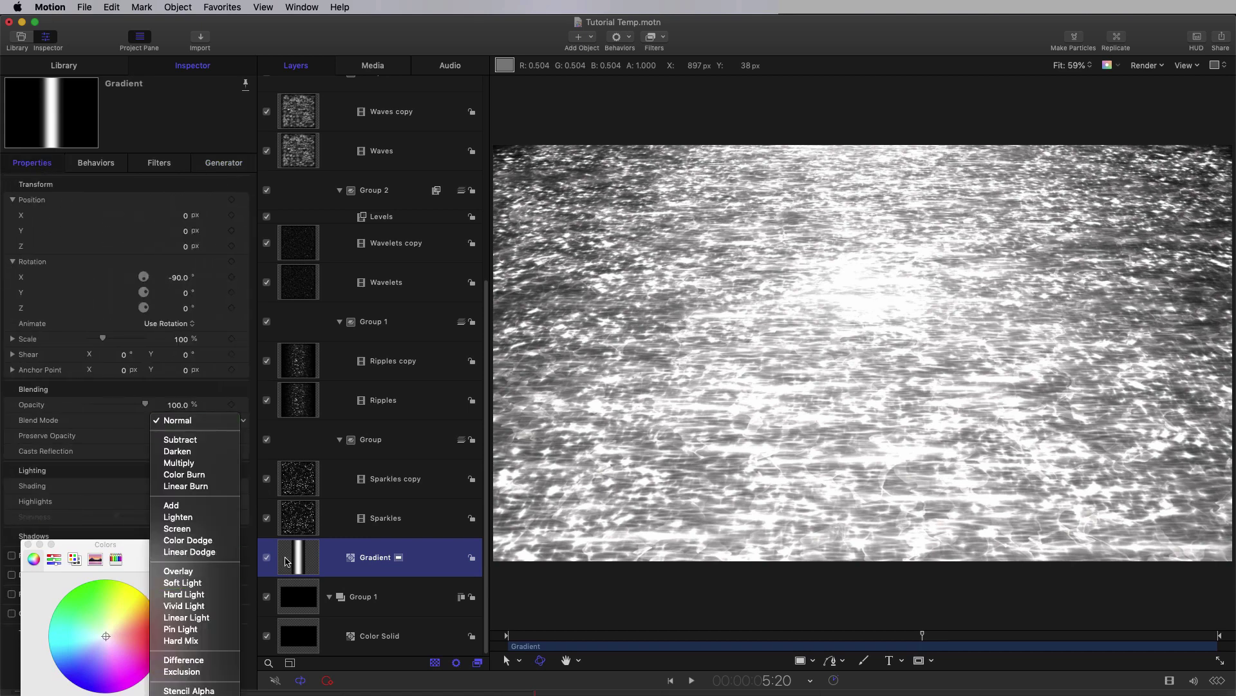
Change the background Color Solid from black to a muted dark blue.
left_click(287, 644)
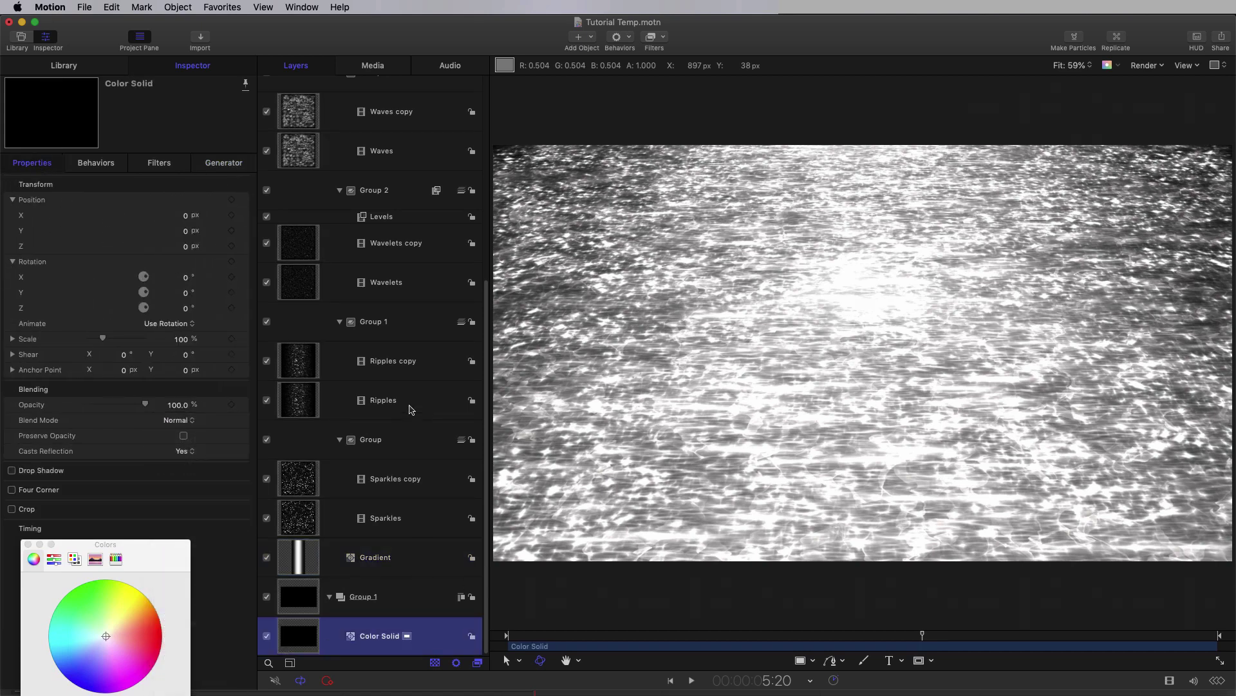
left_click(225, 163)
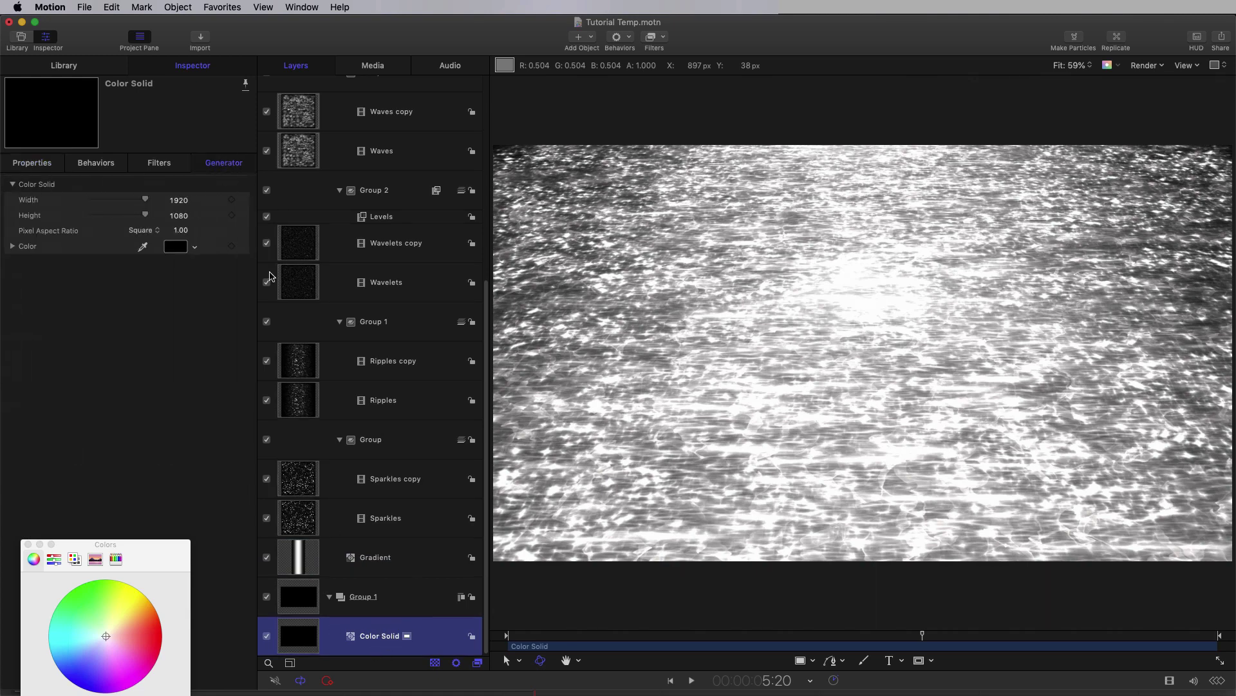
left_click(178, 248)
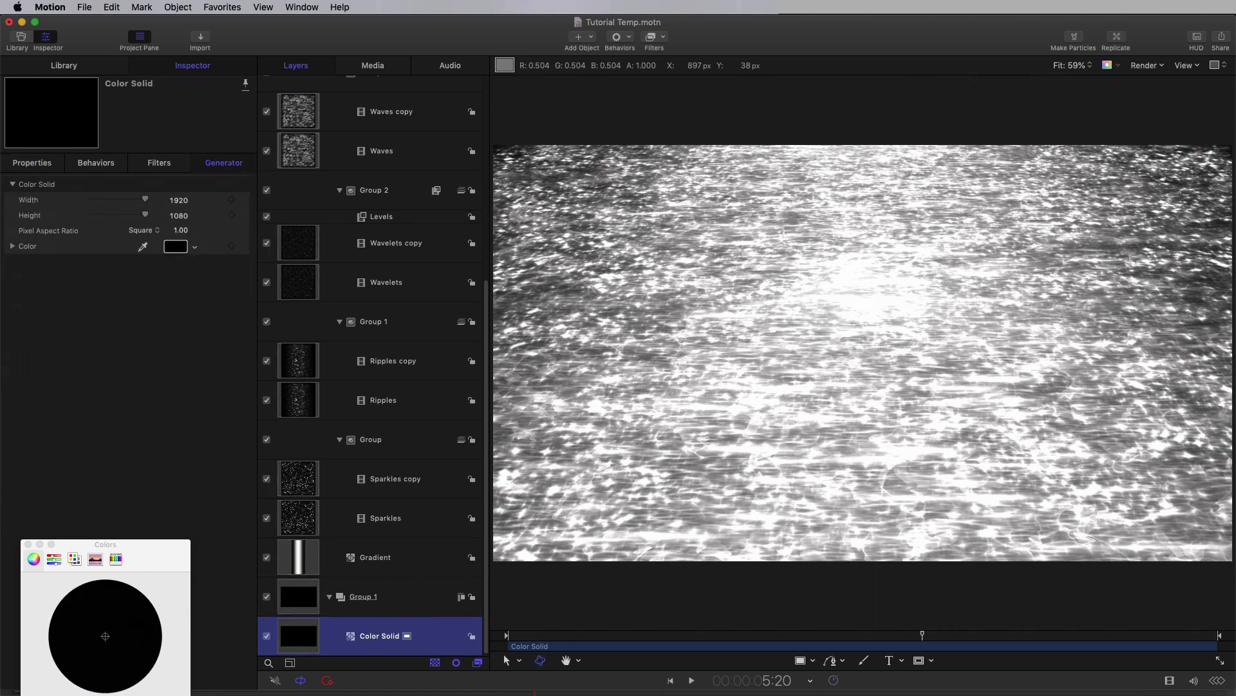
left_click(93, 655)
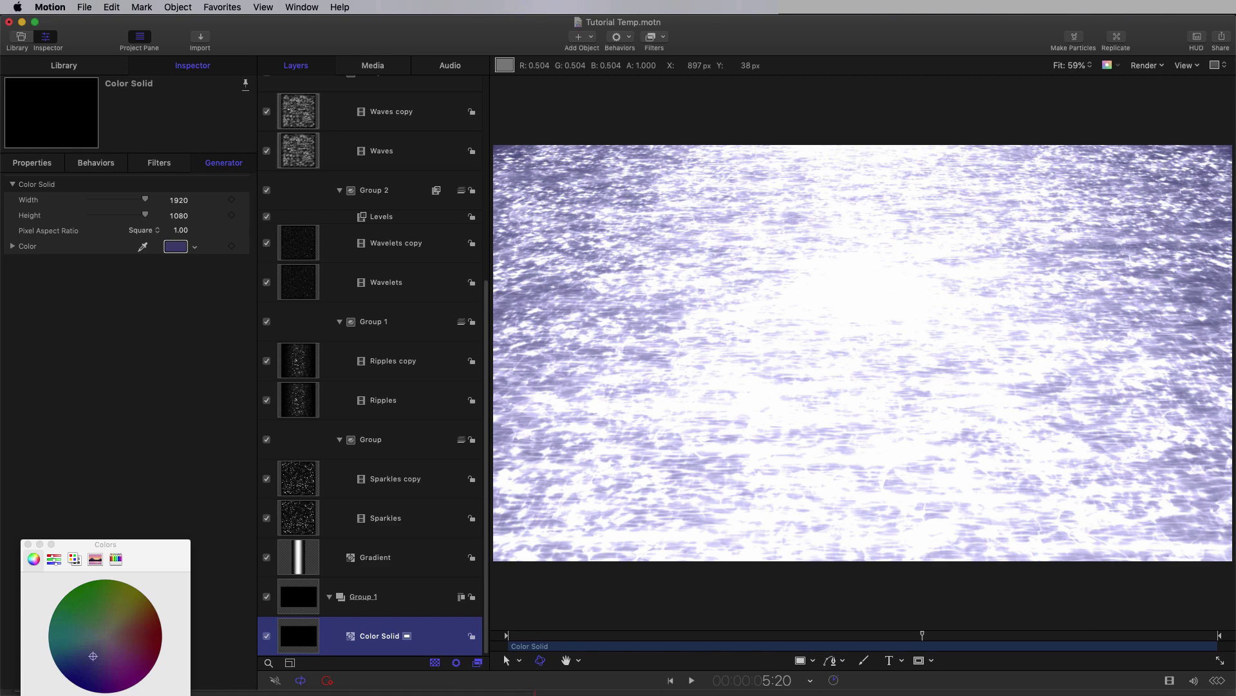
left_click(98, 653)
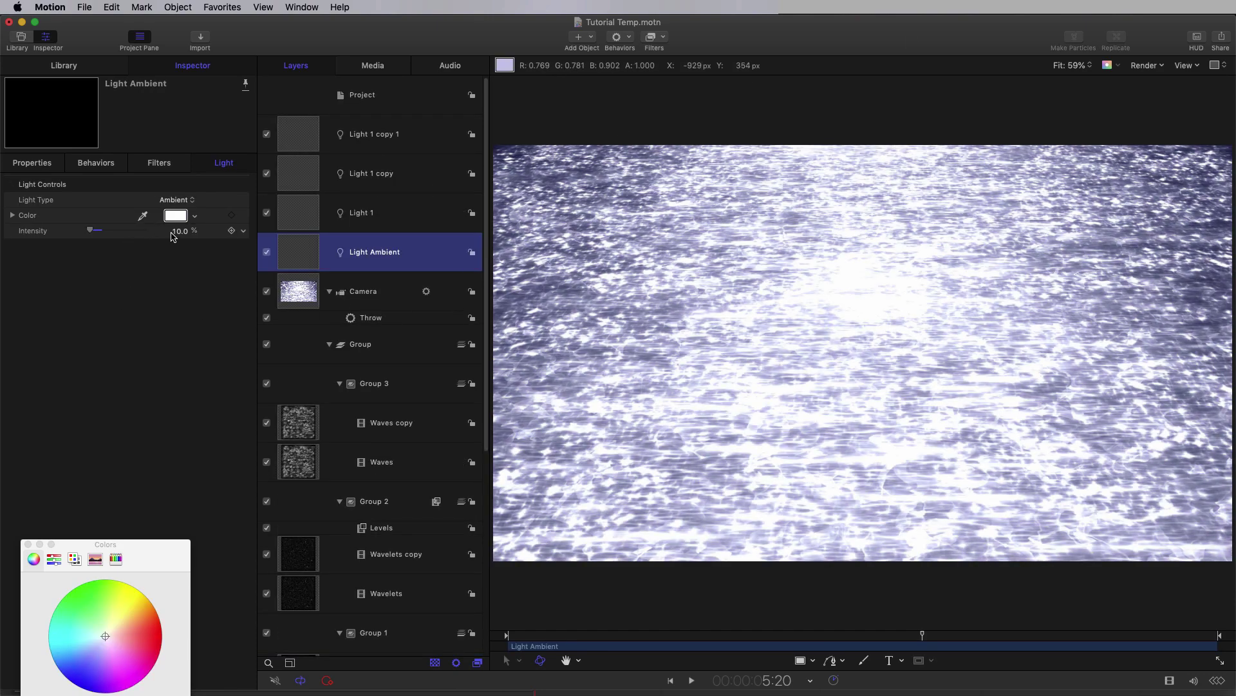
Set the Light Ambient intensity to 5% and briefly play the animation to check the brightness.
left_click(179, 231)
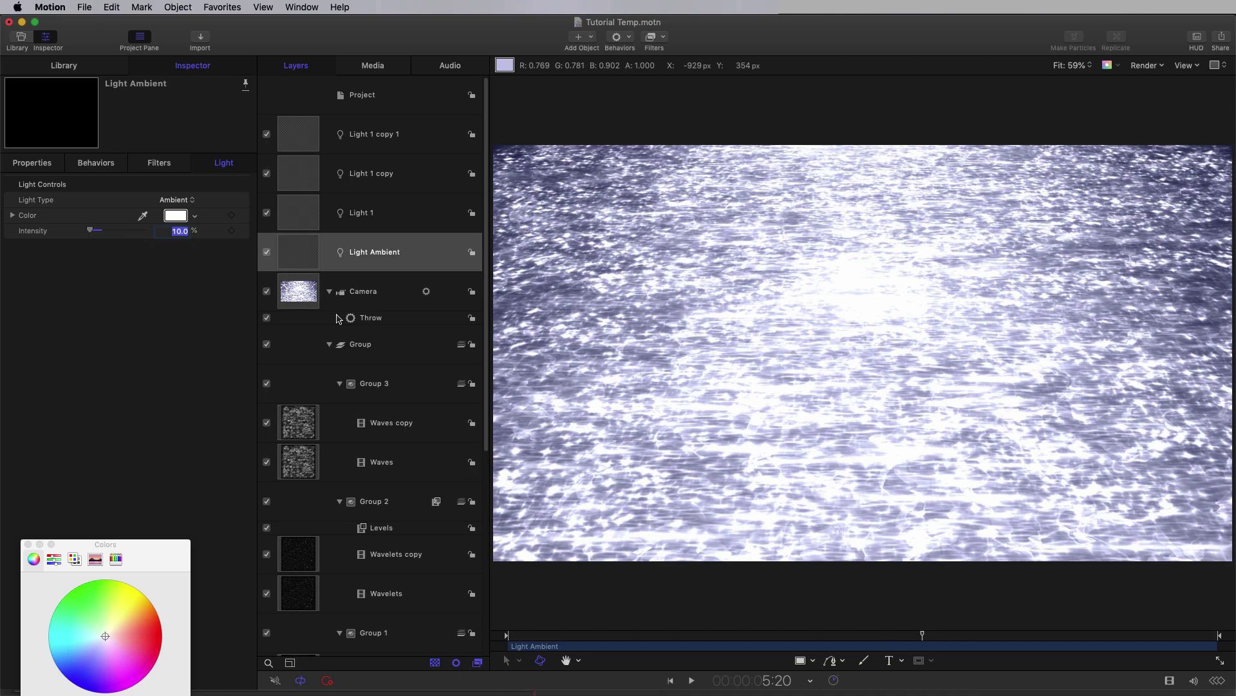
type("5")
key("Return")
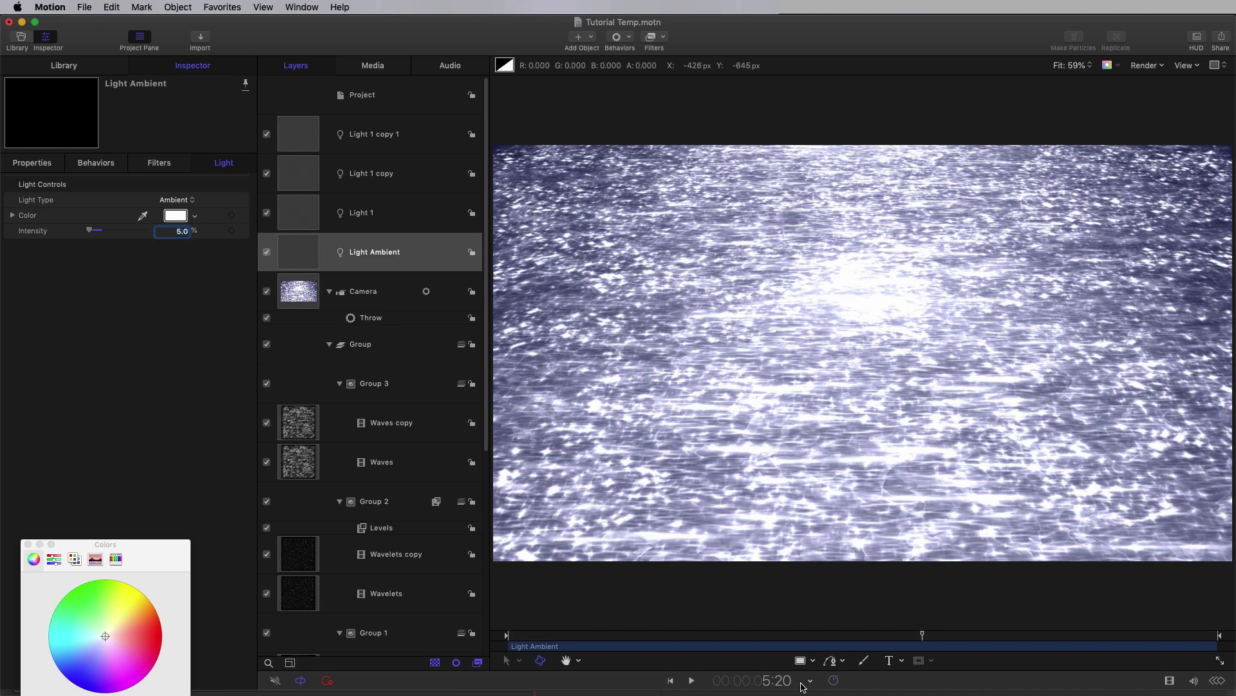
key("space")
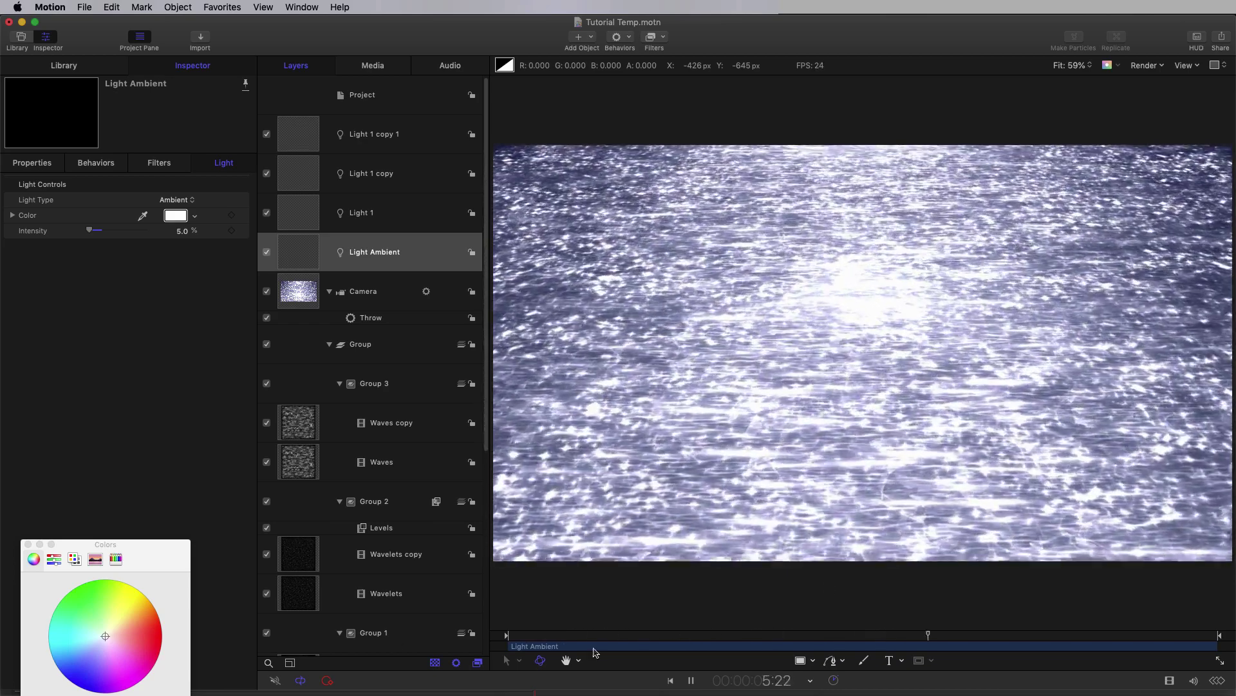
left_click(691, 680)
Set Falloff to 10% and Intensity to 50% for Light 1, Light 1 copy and Light 1 copy 1 together.
left_click(310, 143)
left_click(306, 219, "shift")
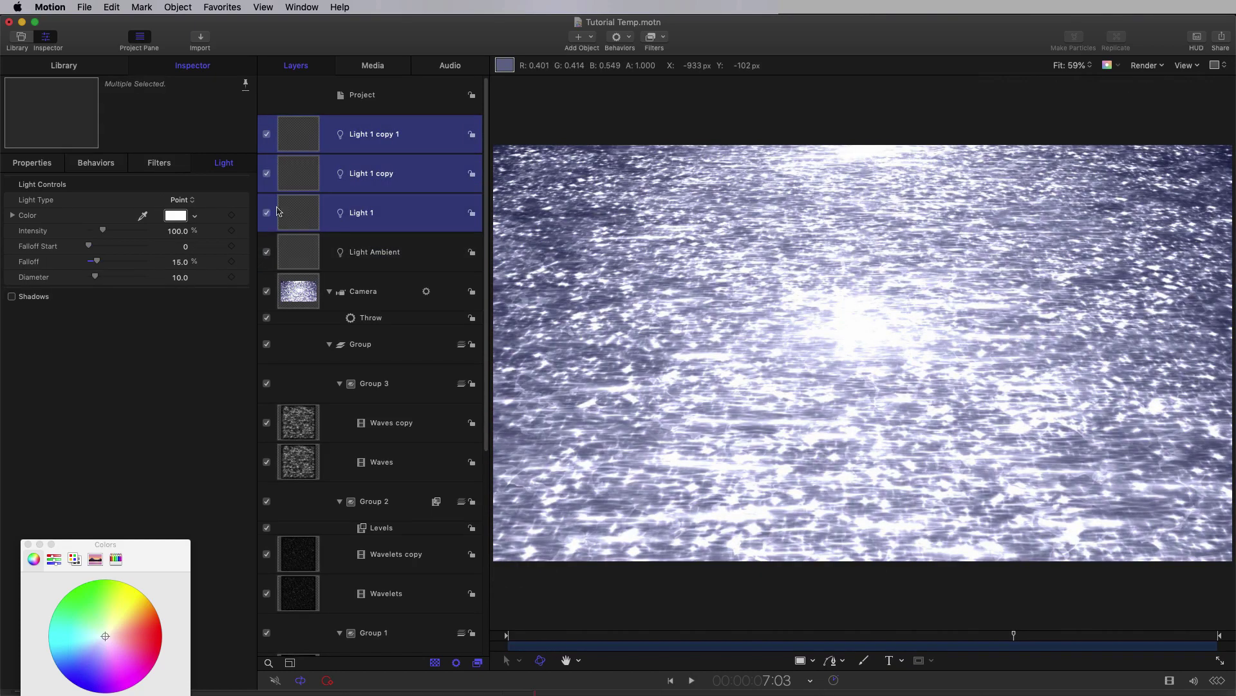
left_click(180, 262)
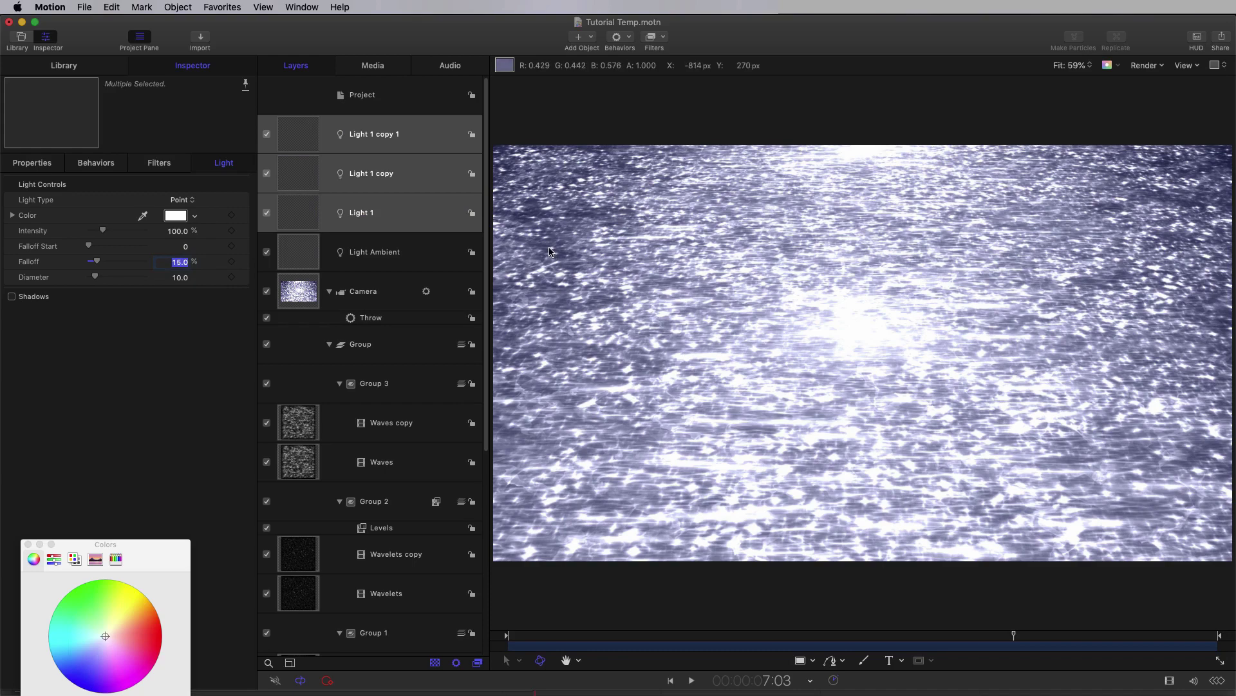
type("10")
key("Return")
left_click(179, 232)
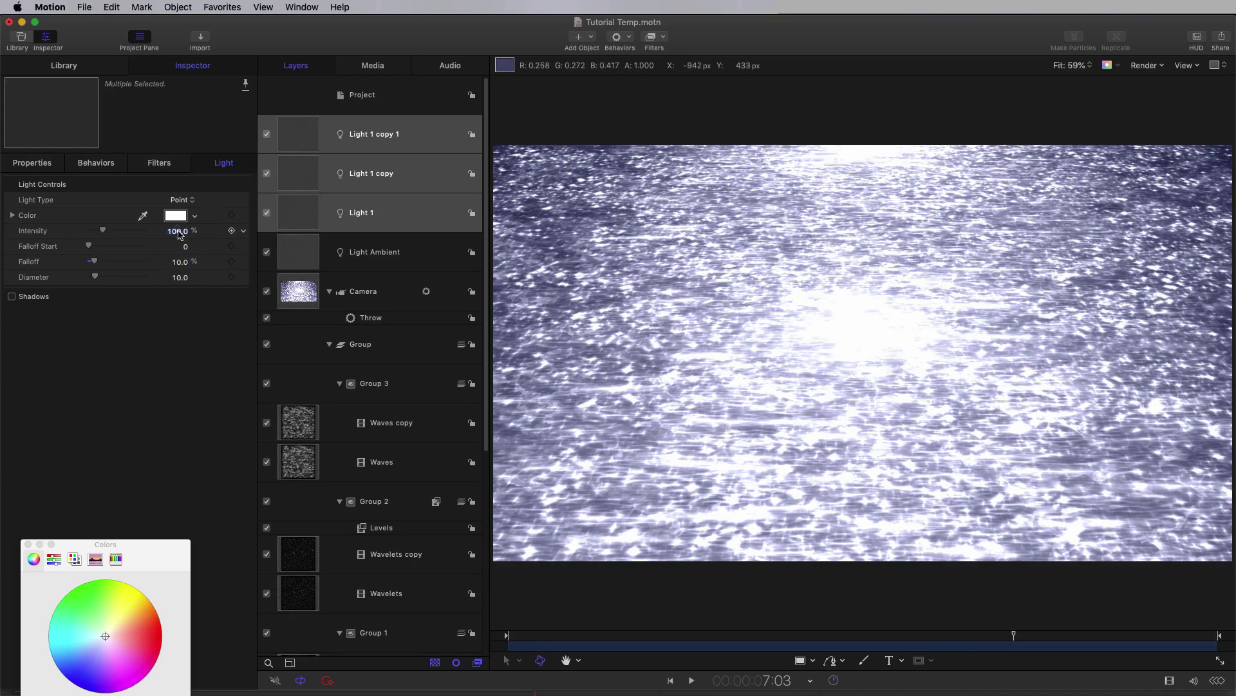
type("50")
key("Return")
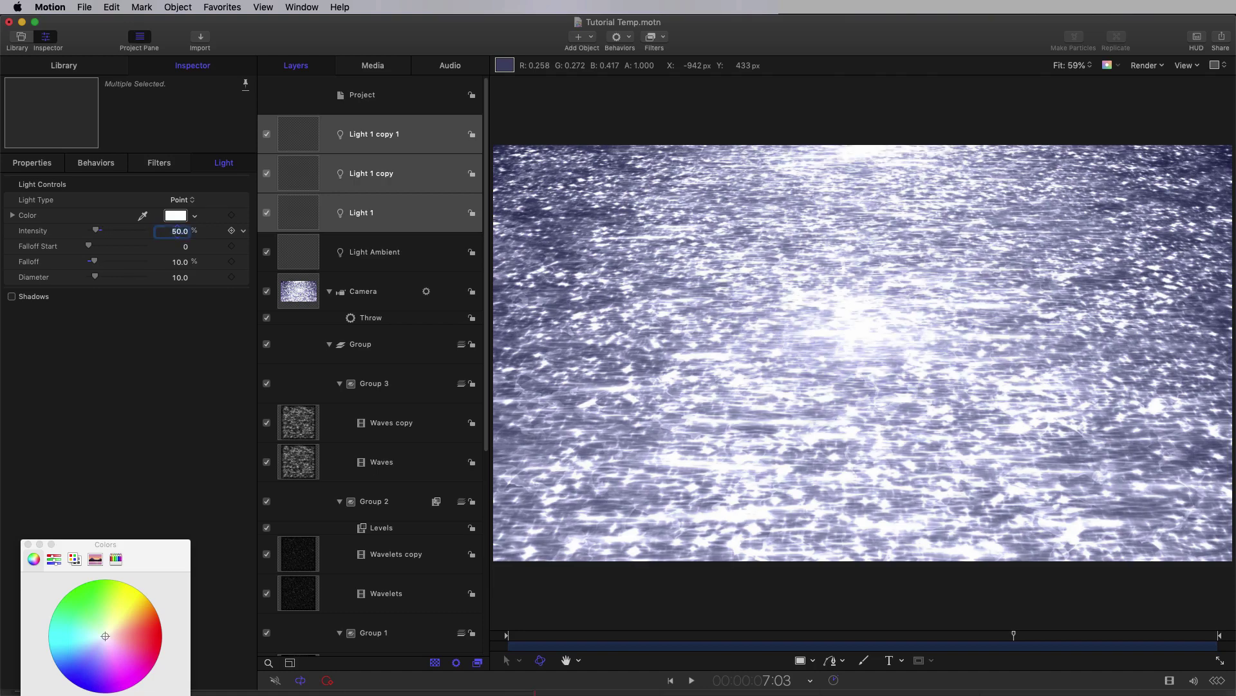
Play the animation from the first frame to review the adjusted lighting.
left_click_drag(568, 639, 455, 640)
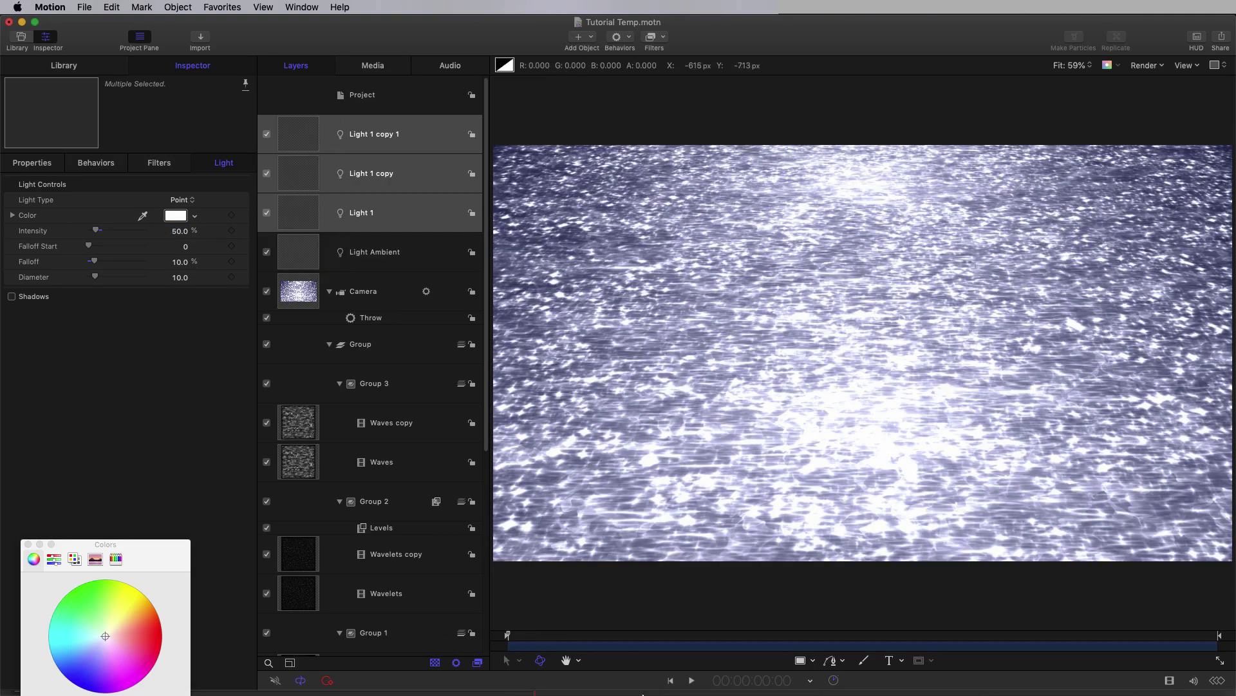
key("space")
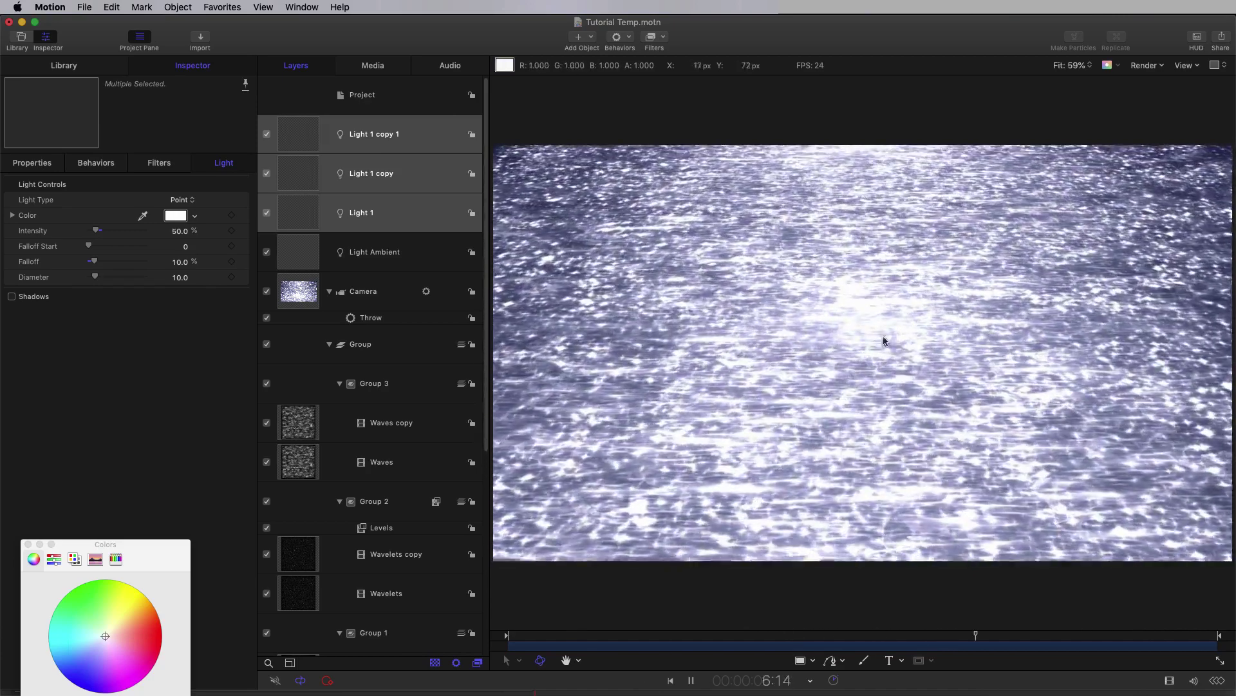
key("space")
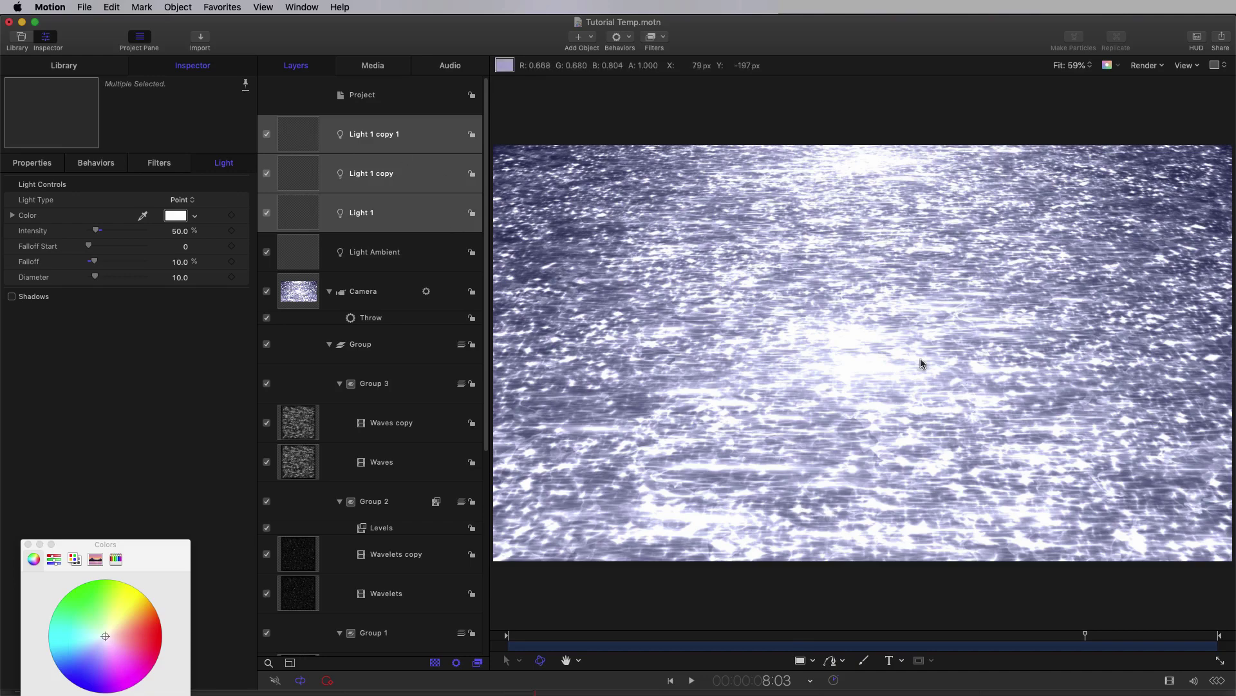
Add the three-line text "UNDER THE / SHIMMERING / SEA" inside the main 3D group.
left_click(393, 106)
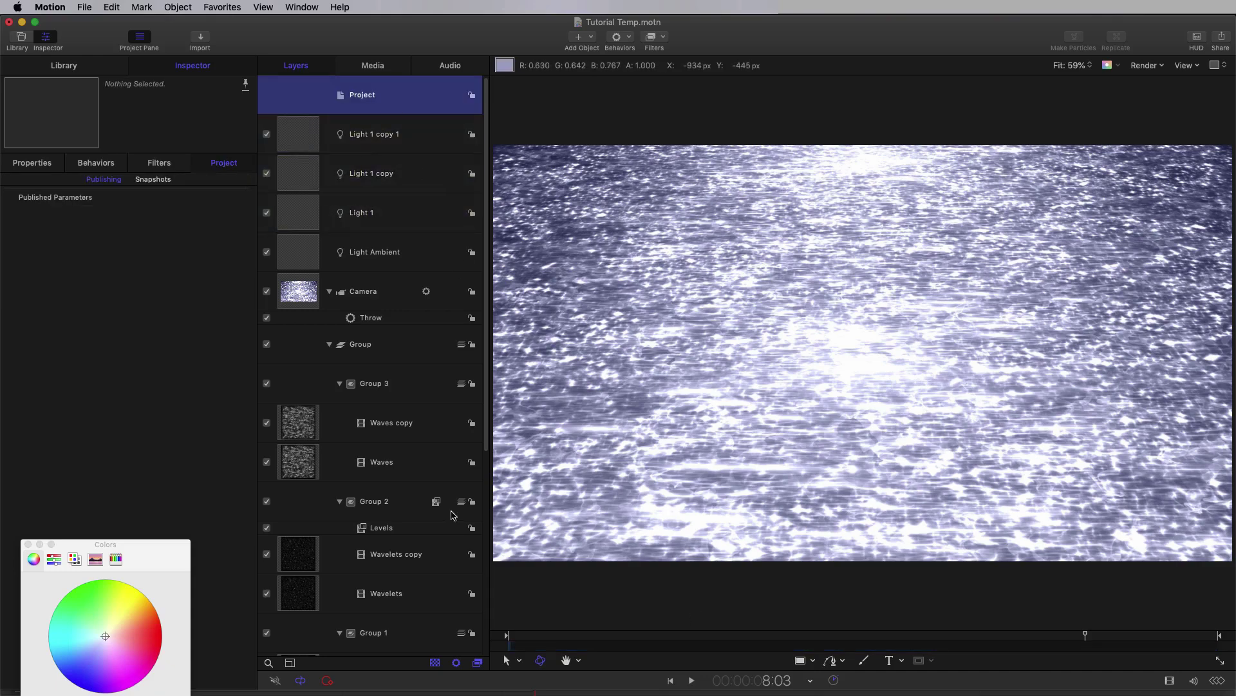
scroll(451, 513, "down", 3)
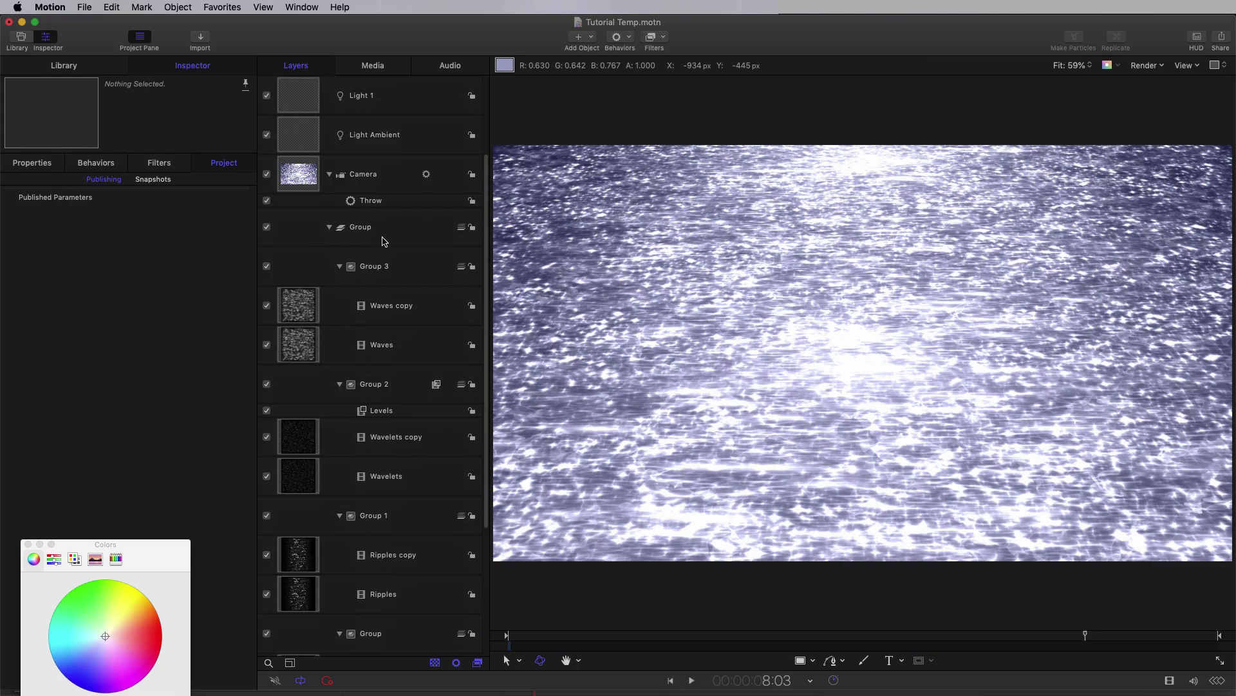
left_click(384, 237)
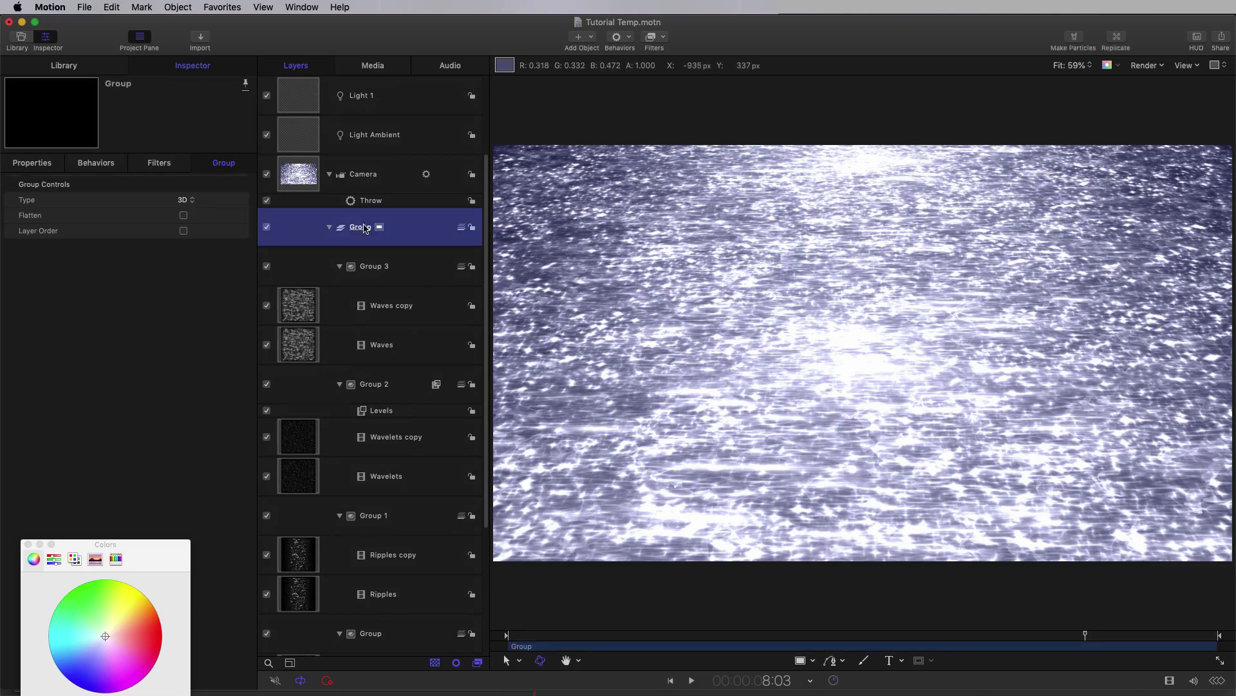
left_click(888, 660)
left_click(861, 335)
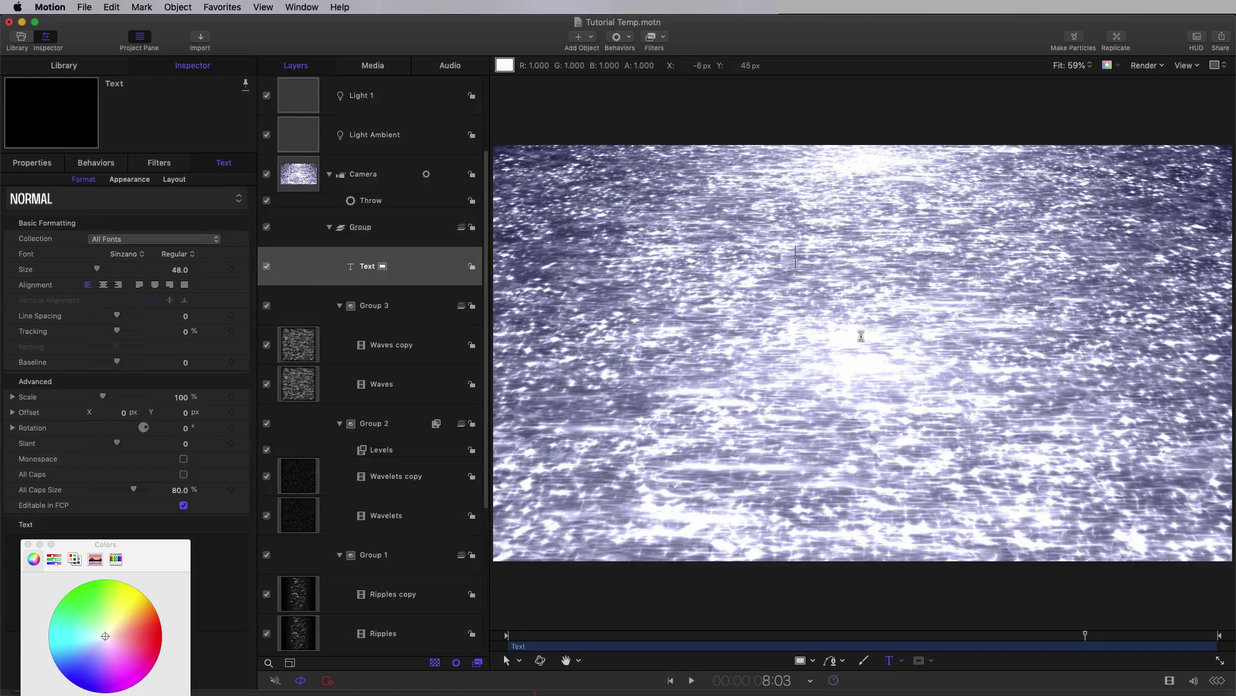
type("UNDER THE SH")
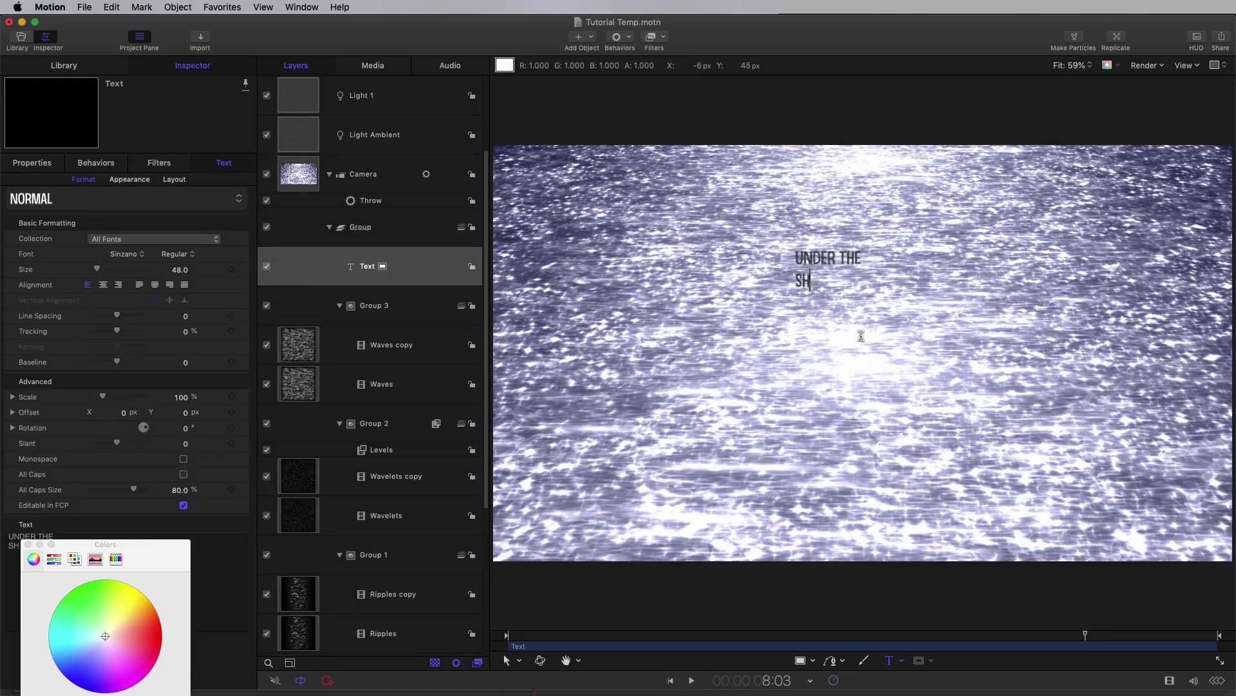
type("IMMERING SEA")
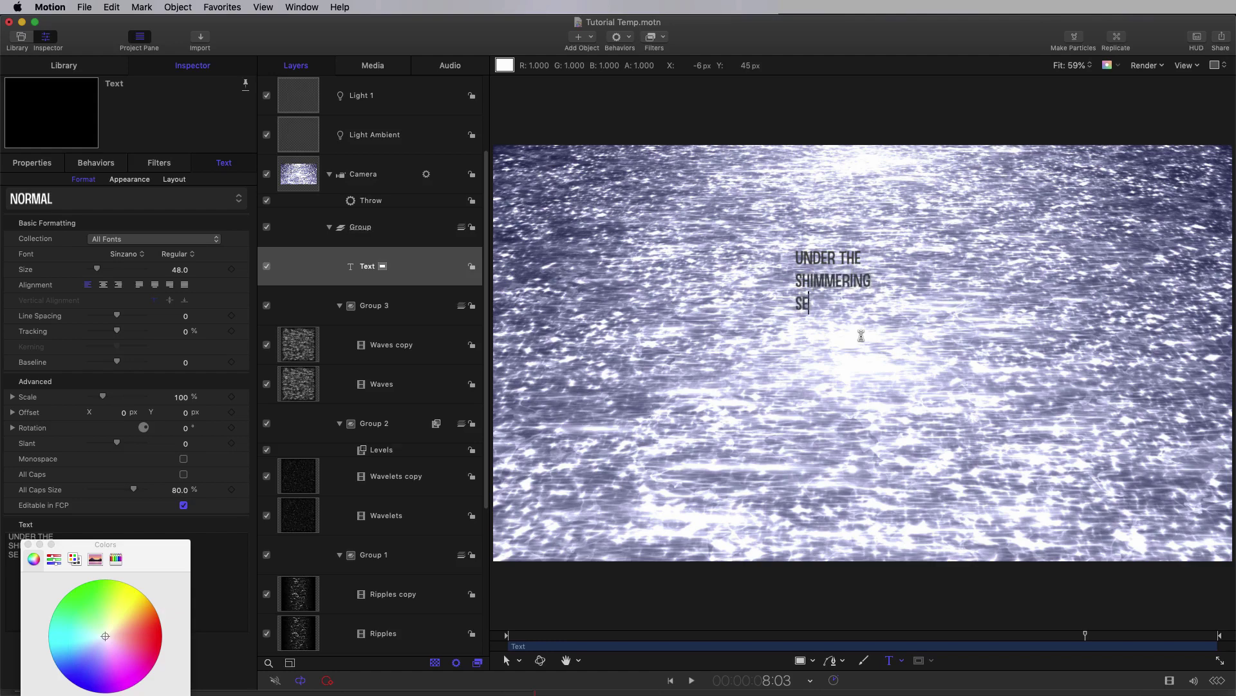
key("Escape")
Close the Colors window, then center-align all lines of the title text and enlarge its size to about 243.
left_click(28, 544)
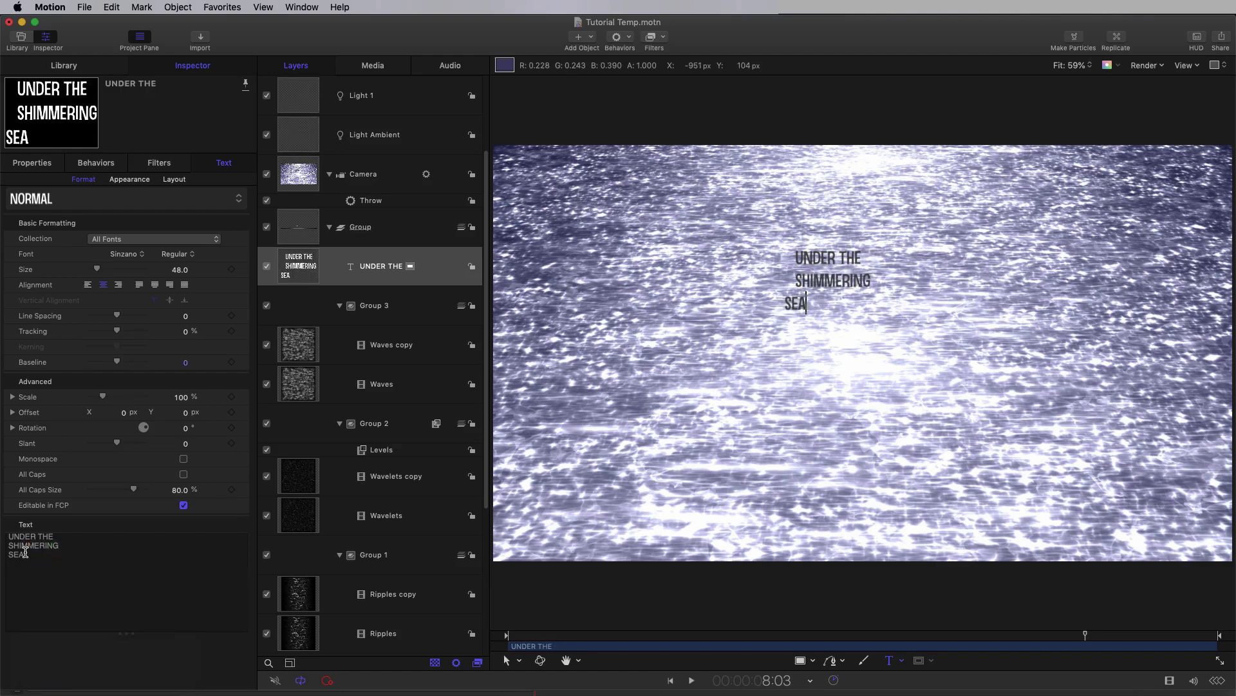
key("super+a")
left_click(104, 287)
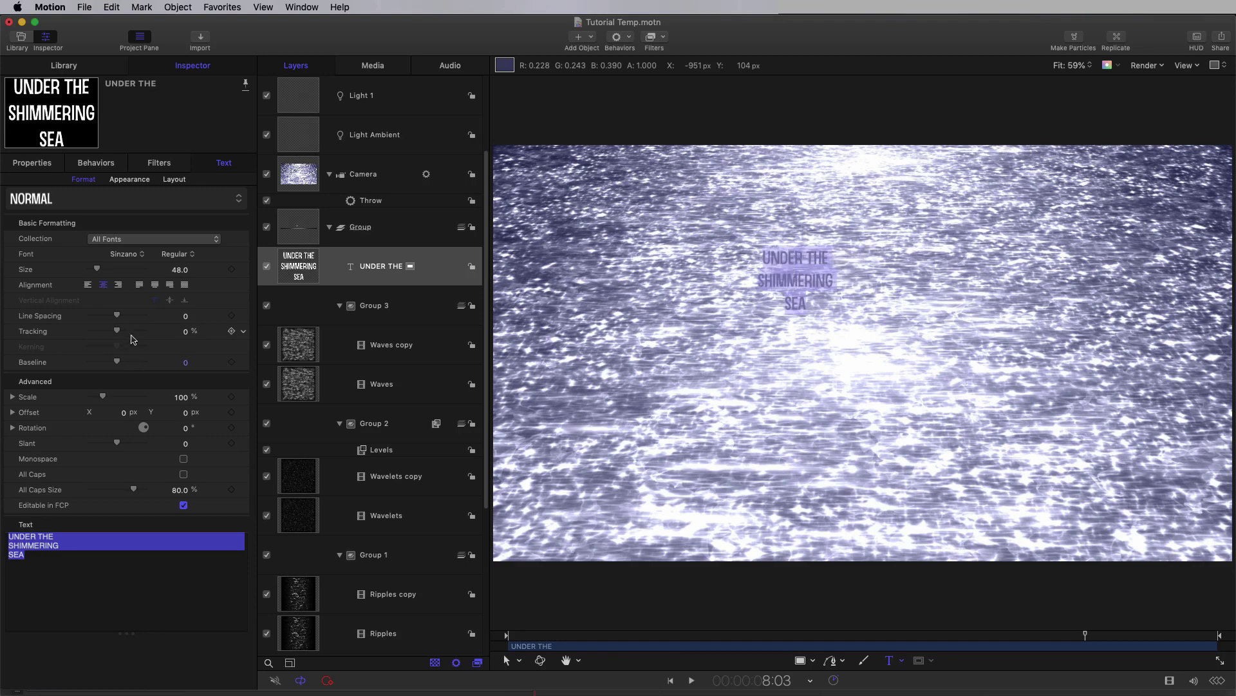
left_click_drag(187, 270, 183, 271)
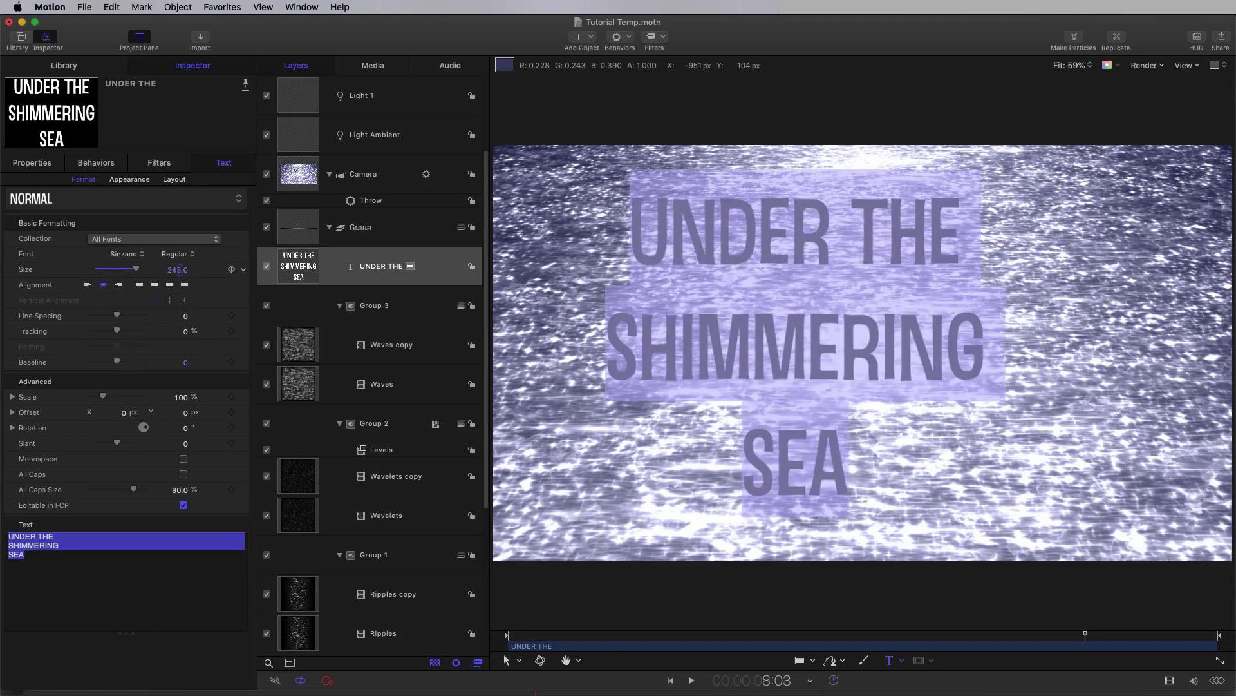
Tighten the title's line spacing to about -109 and rotate the text layer to -90° on the X axis.
left_click_drag(187, 316, 175, 316)
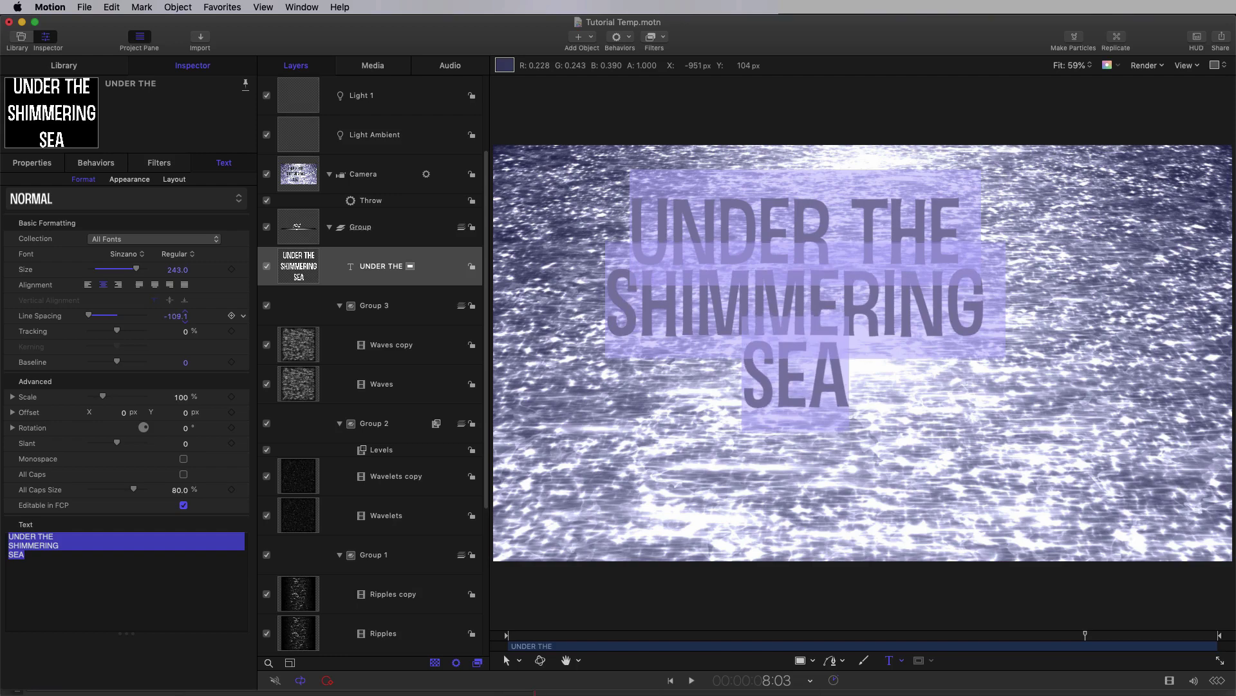
left_click(32, 162)
right_click(126, 185)
left_click(171, 189)
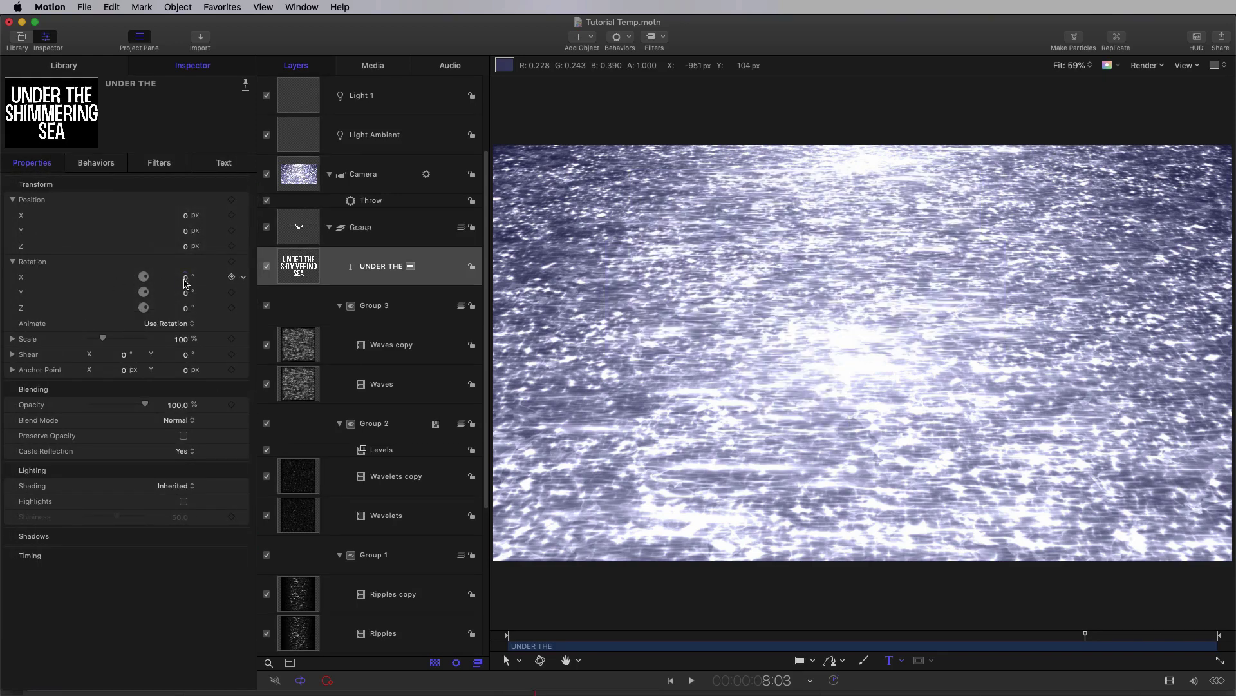
left_click(185, 279)
key("Return")
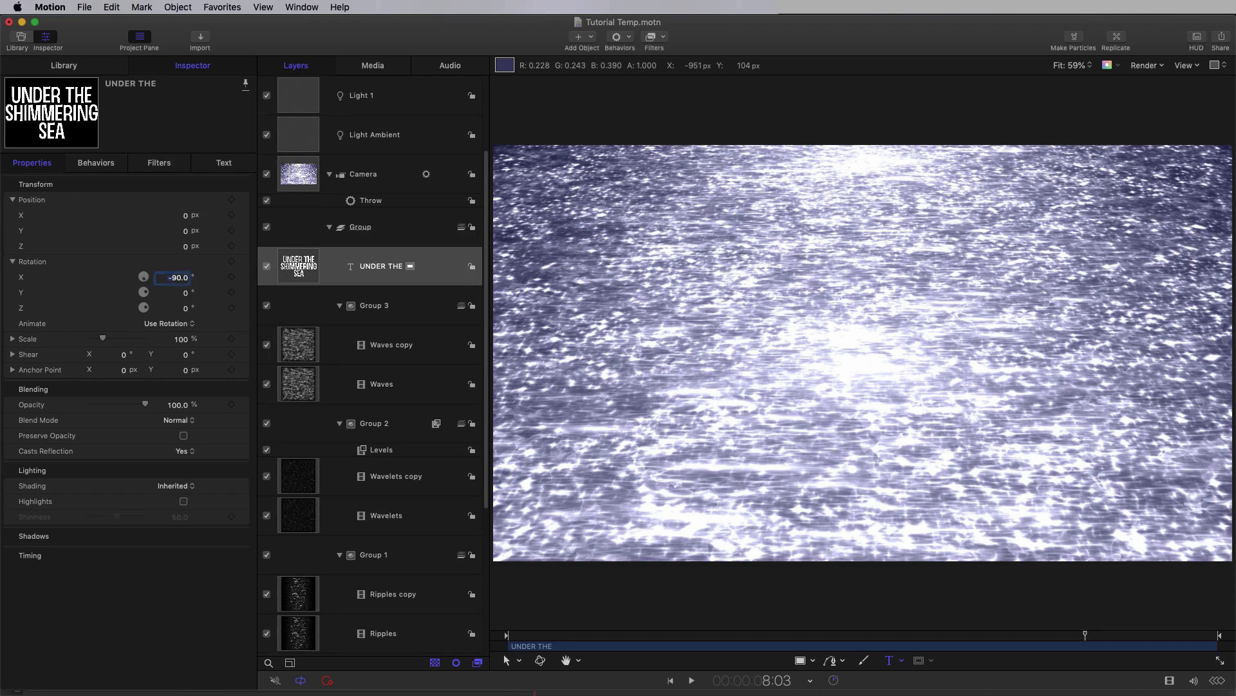
Change the title's face color to black.
left_click(223, 164)
left_click(129, 180)
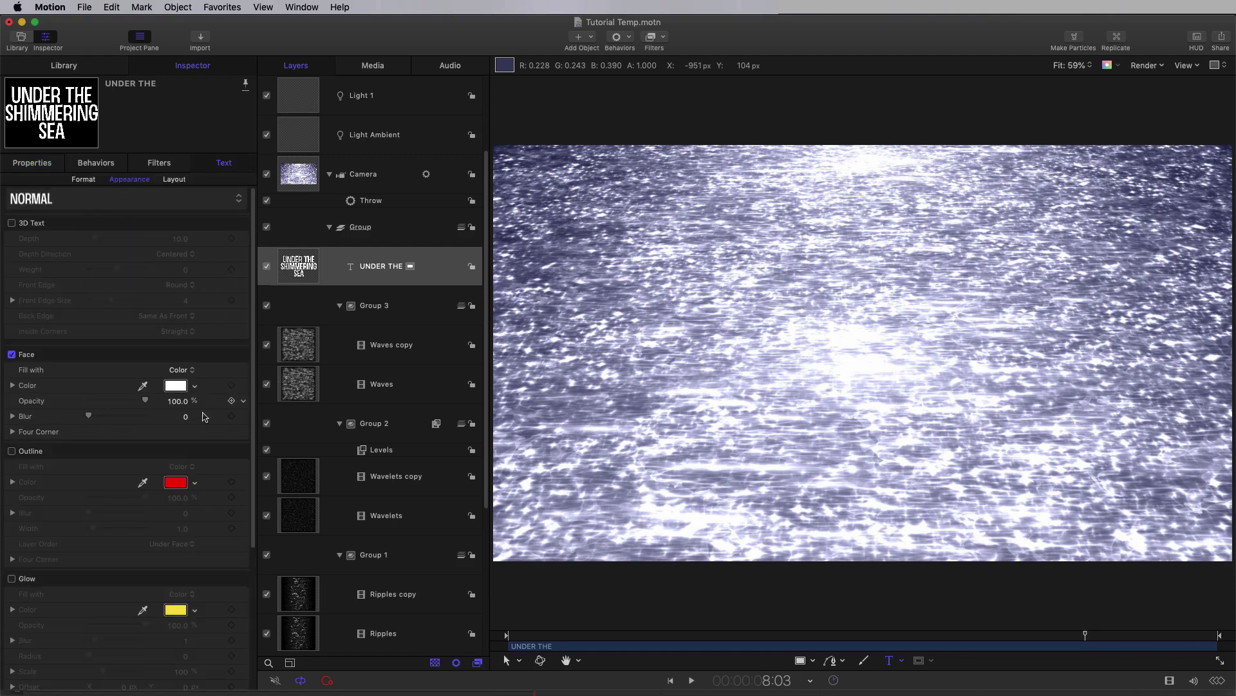
left_click(175, 386)
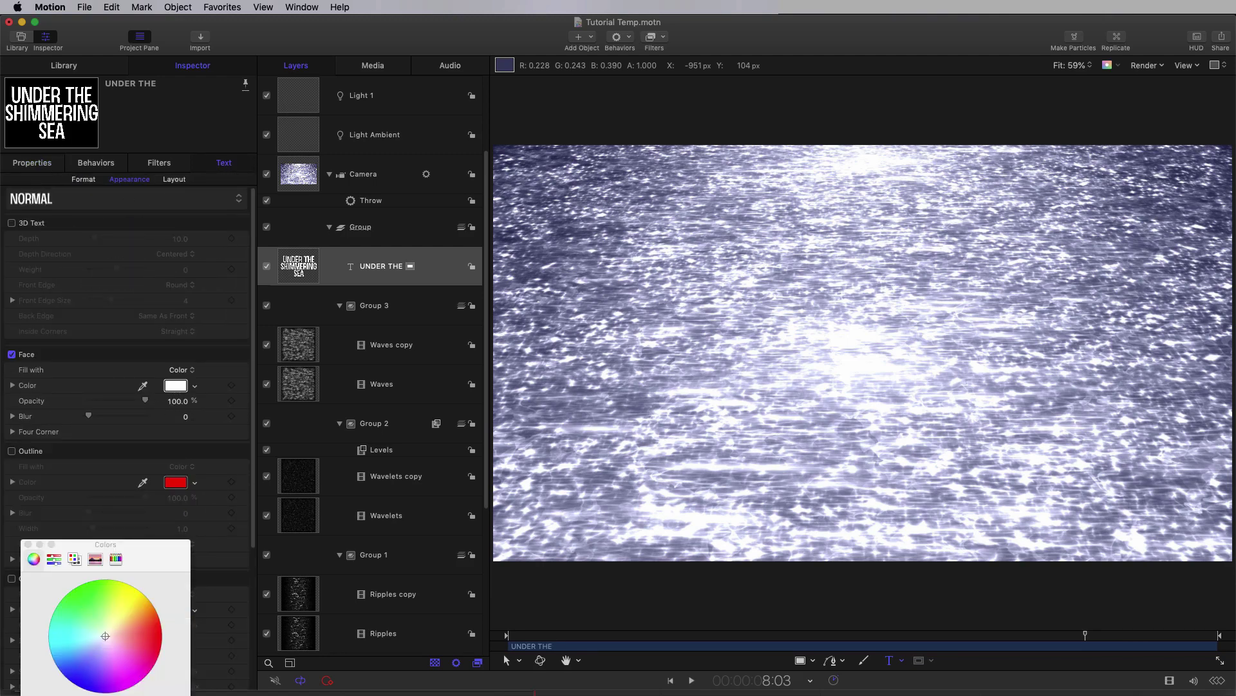
left_click_drag(120, 692, 39, 692)
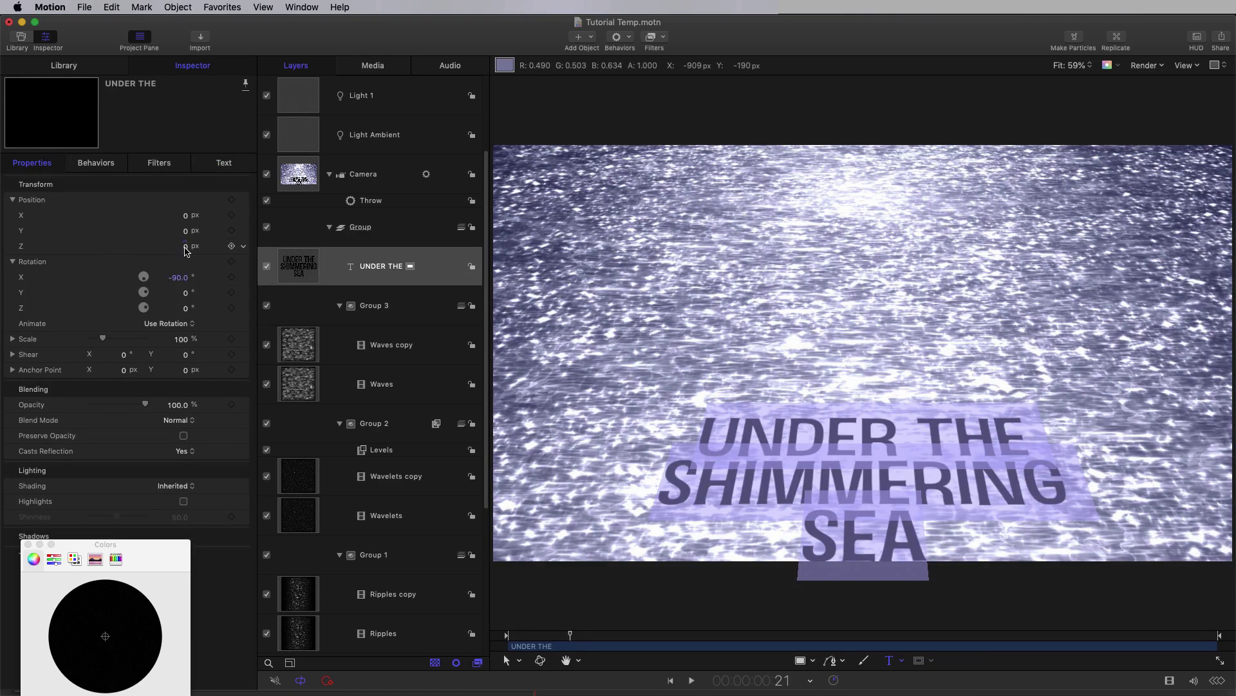
Move the title back to Z position -2500 px and check its placement at several points in time.
left_click_drag(184, 246, 32, 246)
left_click(173, 245)
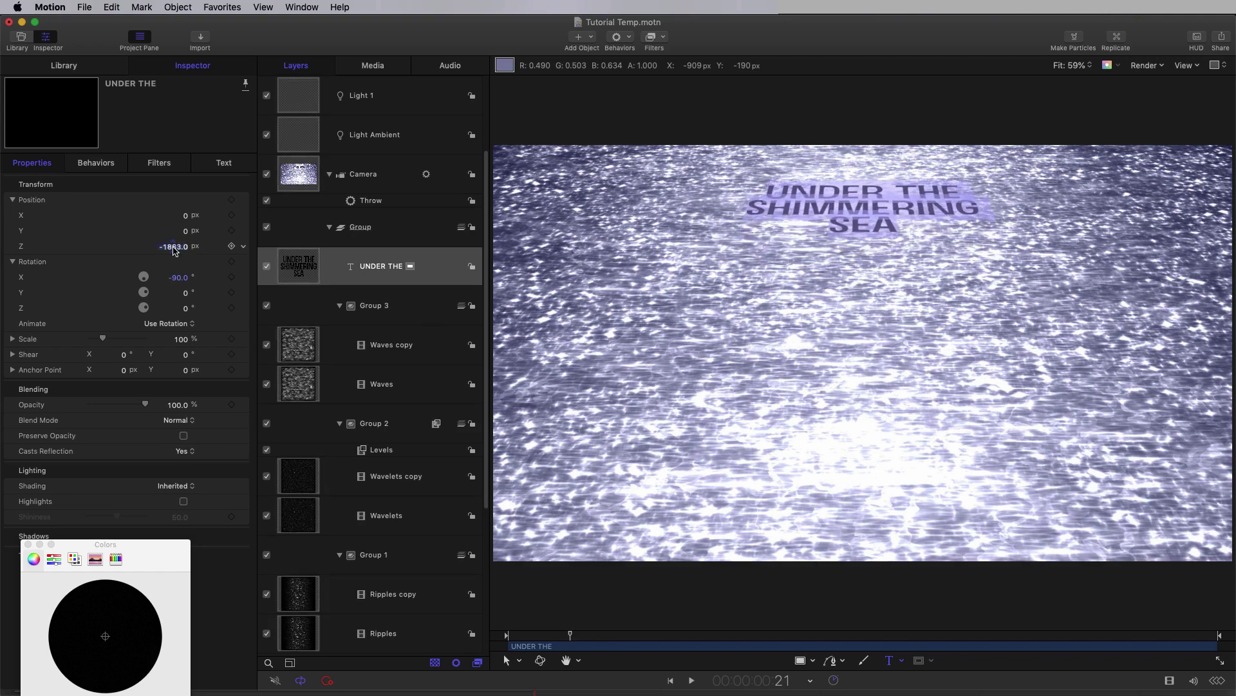
type("-2500")
key("Return")
left_click(638, 635)
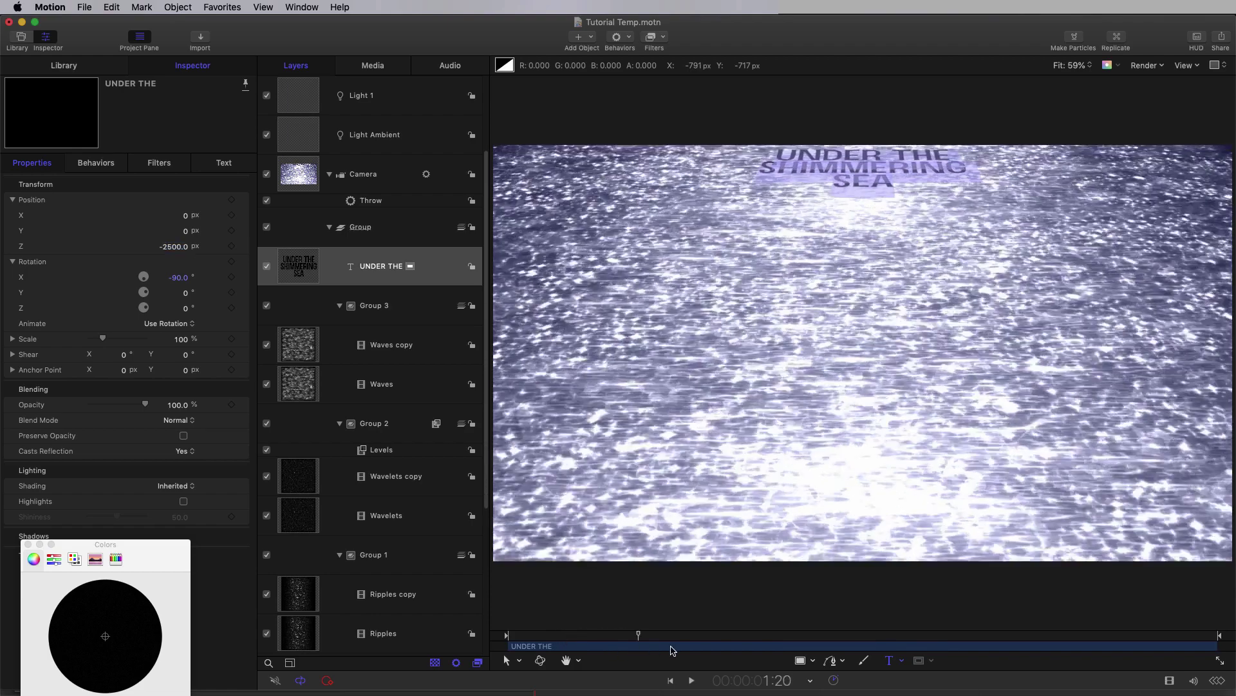
left_click_drag(672, 650, 1130, 638)
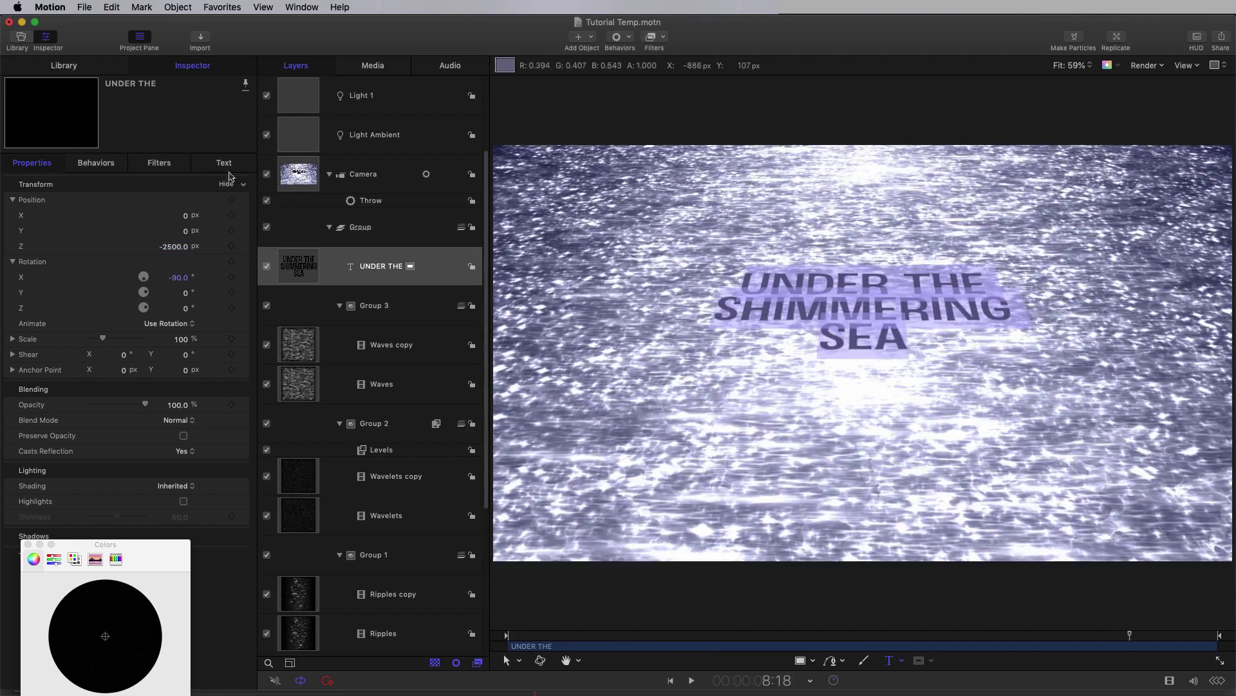
Set the title's face Blur to 4 and close the Colors window.
left_click(224, 163)
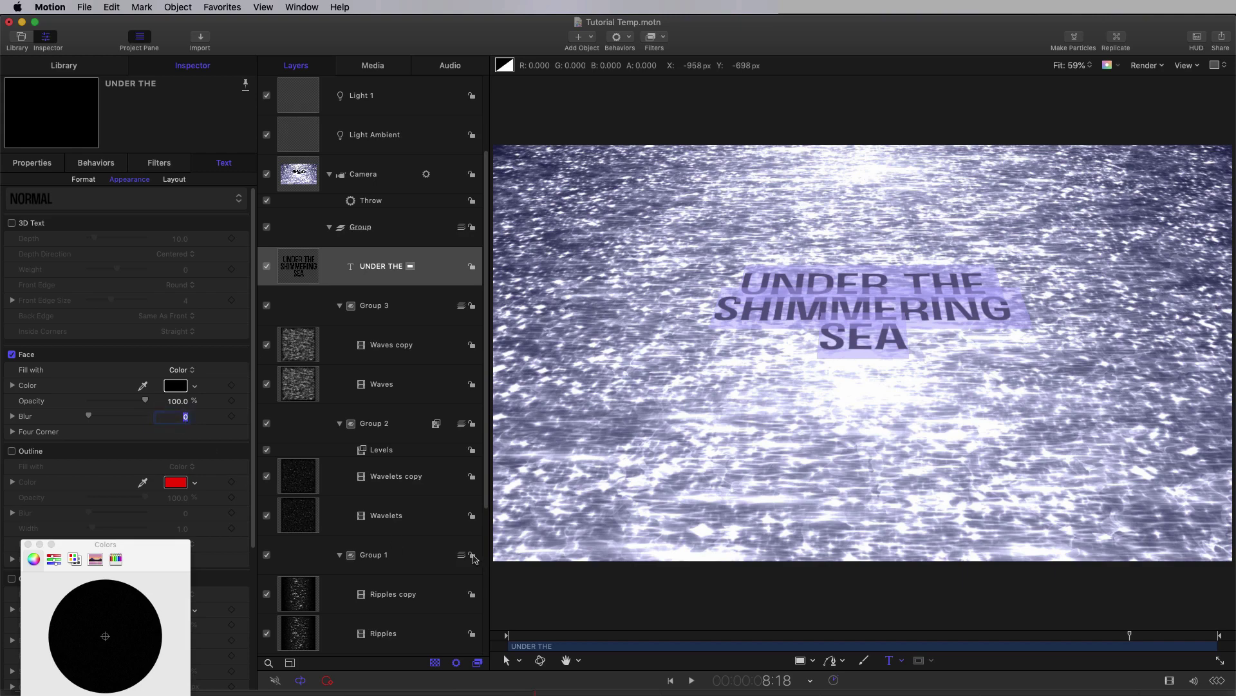
type("10")
key("Return")
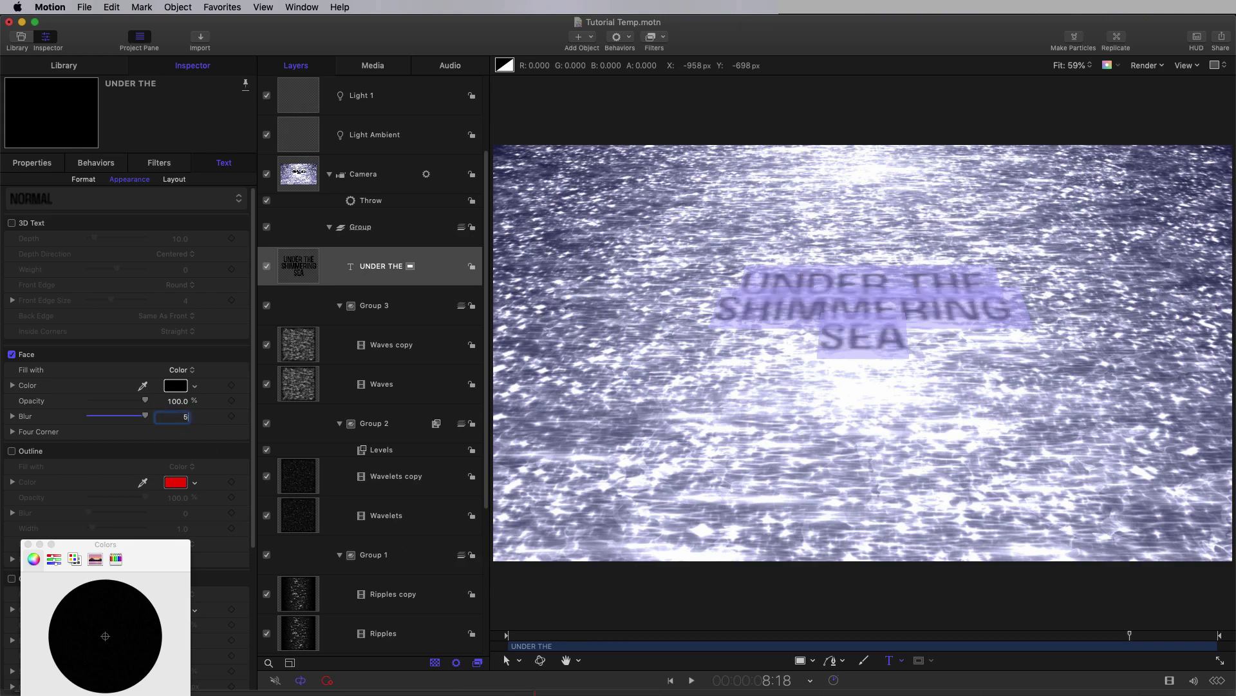
type("5")
key("Return")
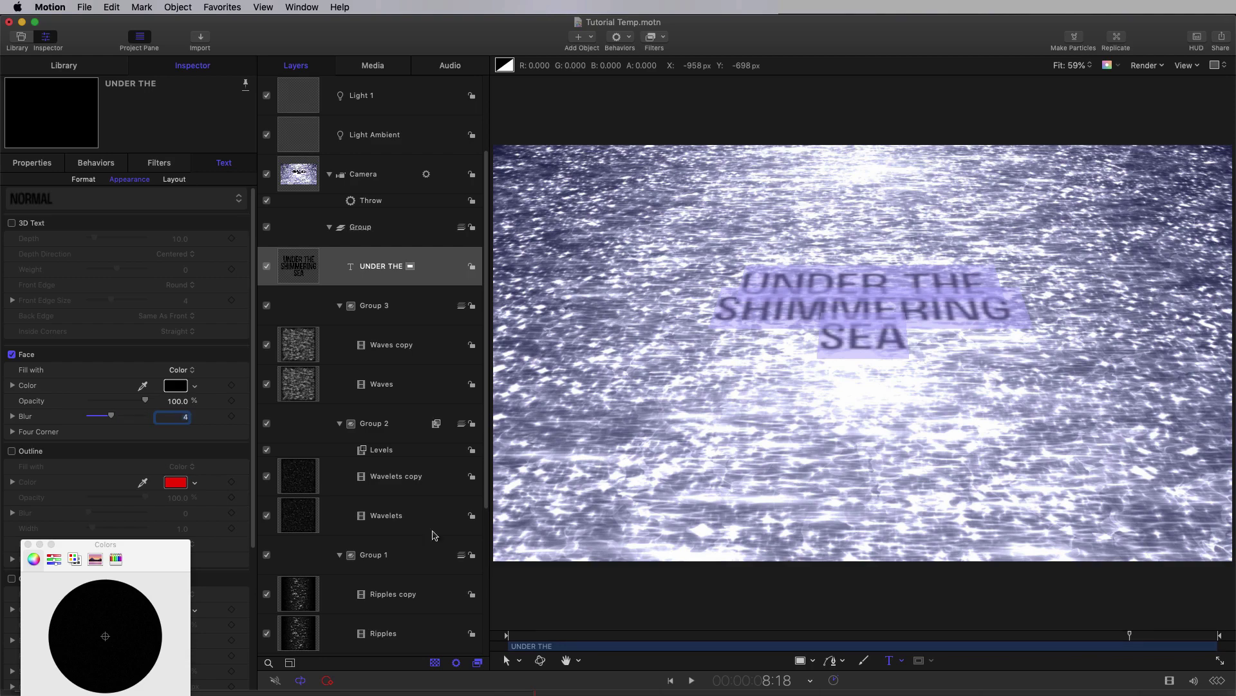
left_click(28, 544)
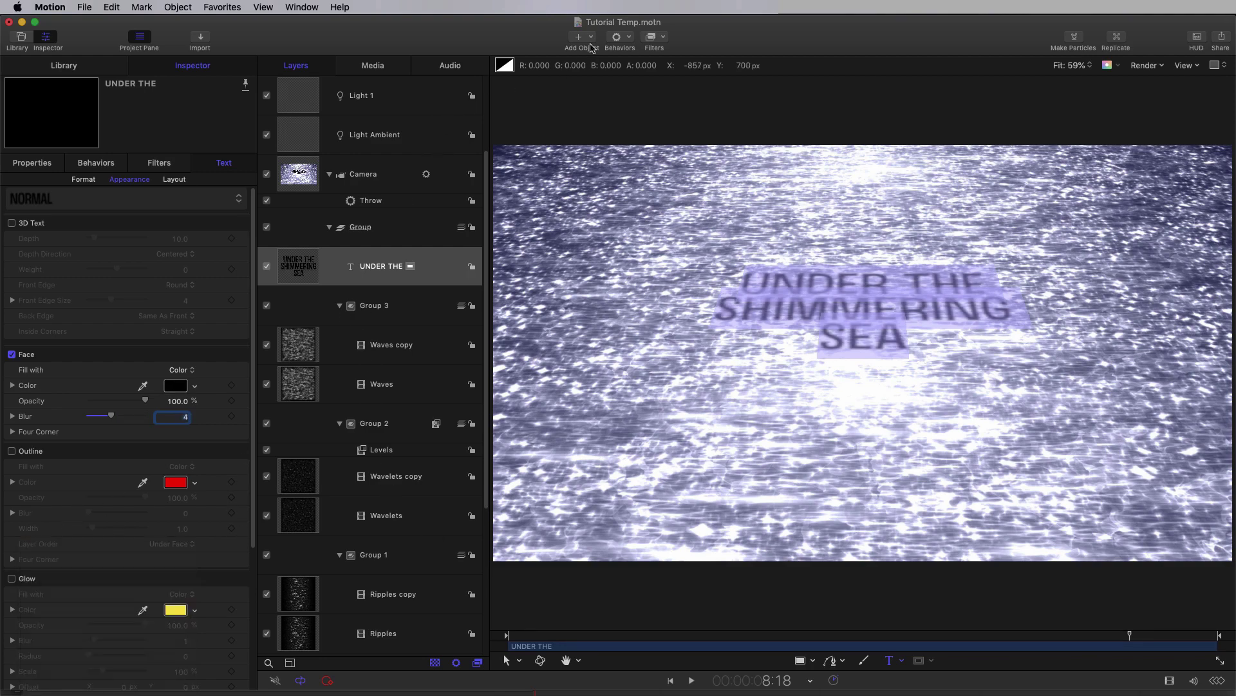
Apply the Bump Map distortion filter to the title and use the Waves copy layer as its map image.
left_click(663, 36)
mouse_move(665, 96)
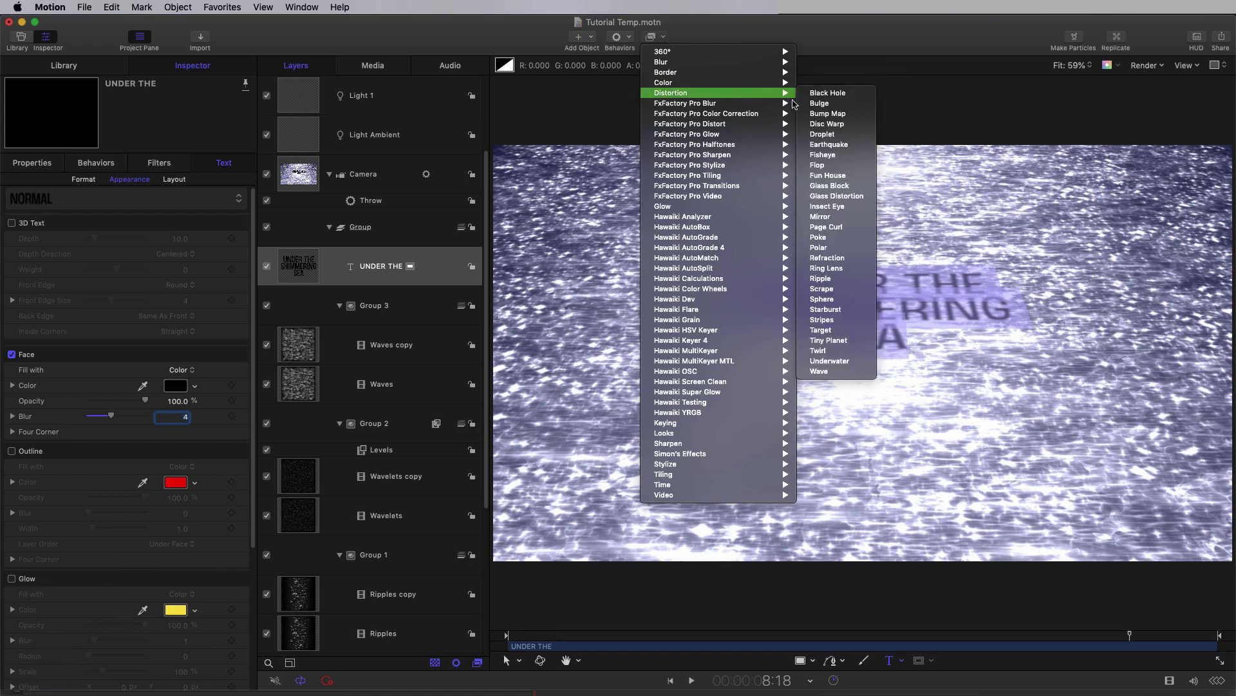
left_click(827, 114)
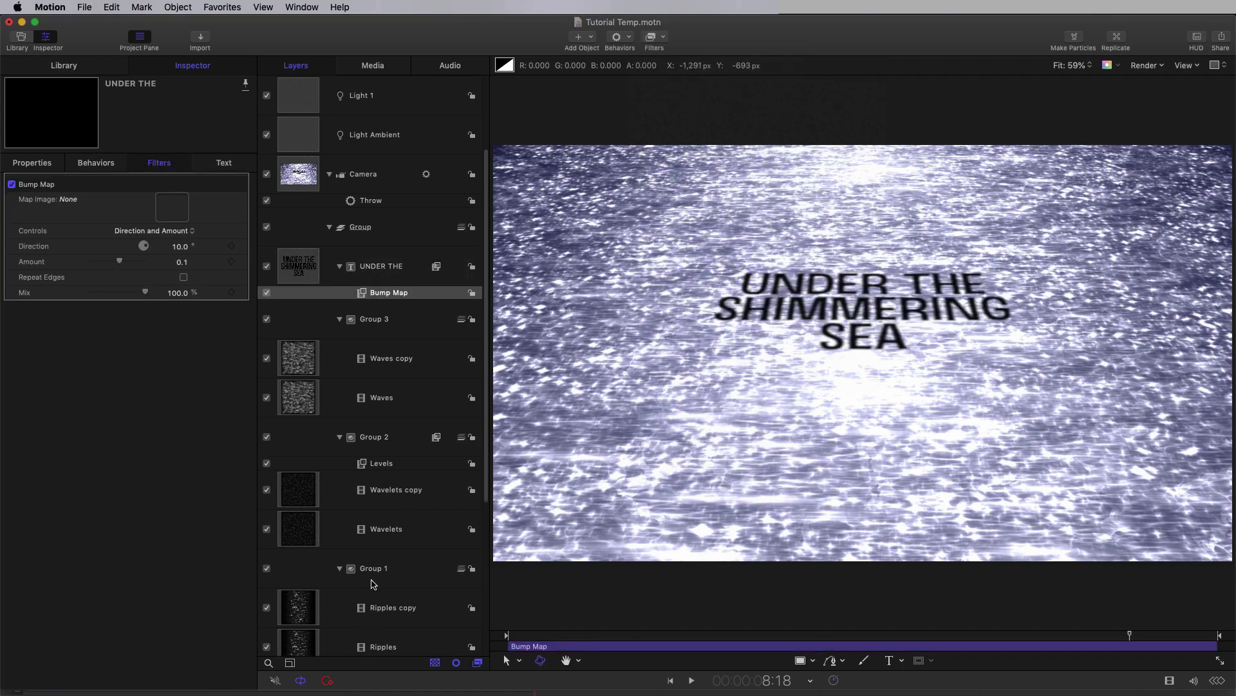
scroll(323, 264, "down", 5)
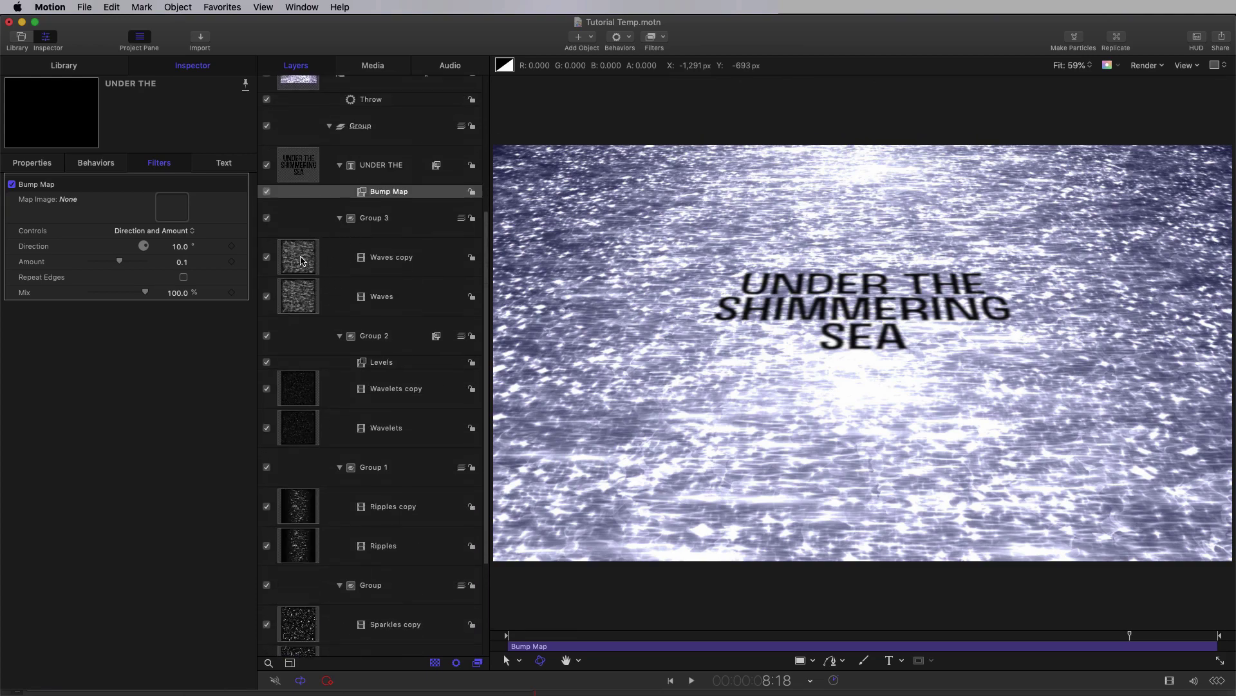
left_click_drag(301, 261, 172, 206)
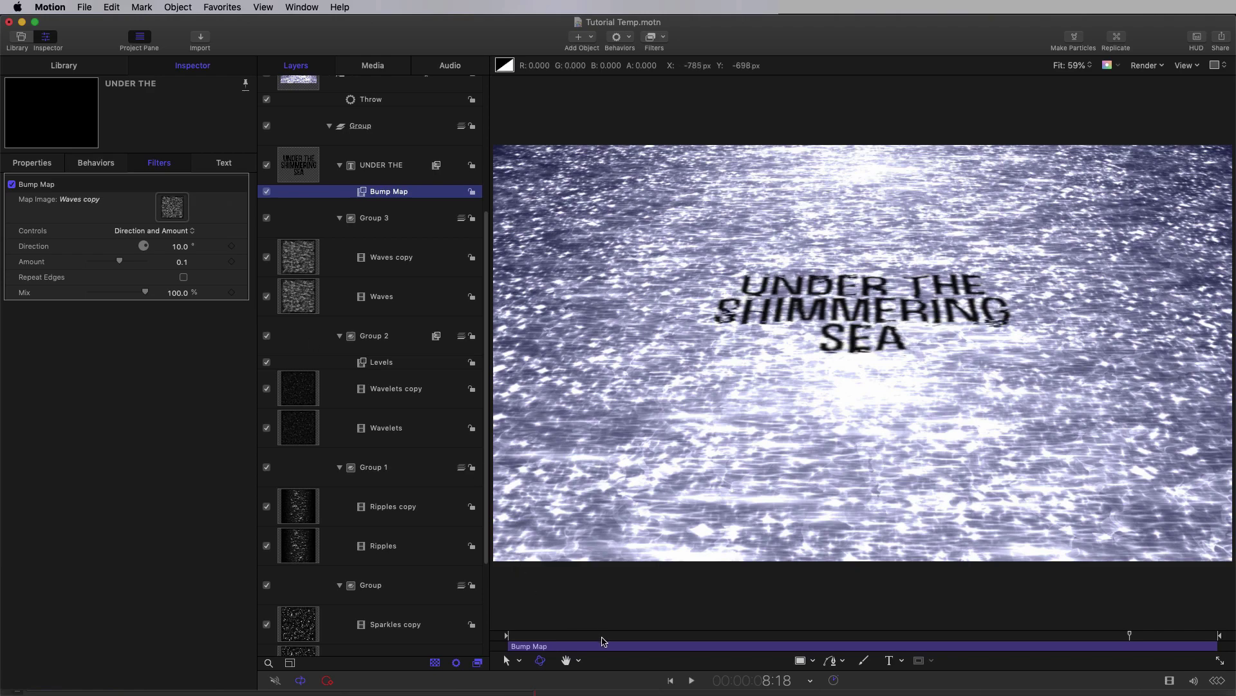
Preview the distorted title, lower the Bump Map Amount to 0.05, play it again and show the title's transform properties.
key("space")
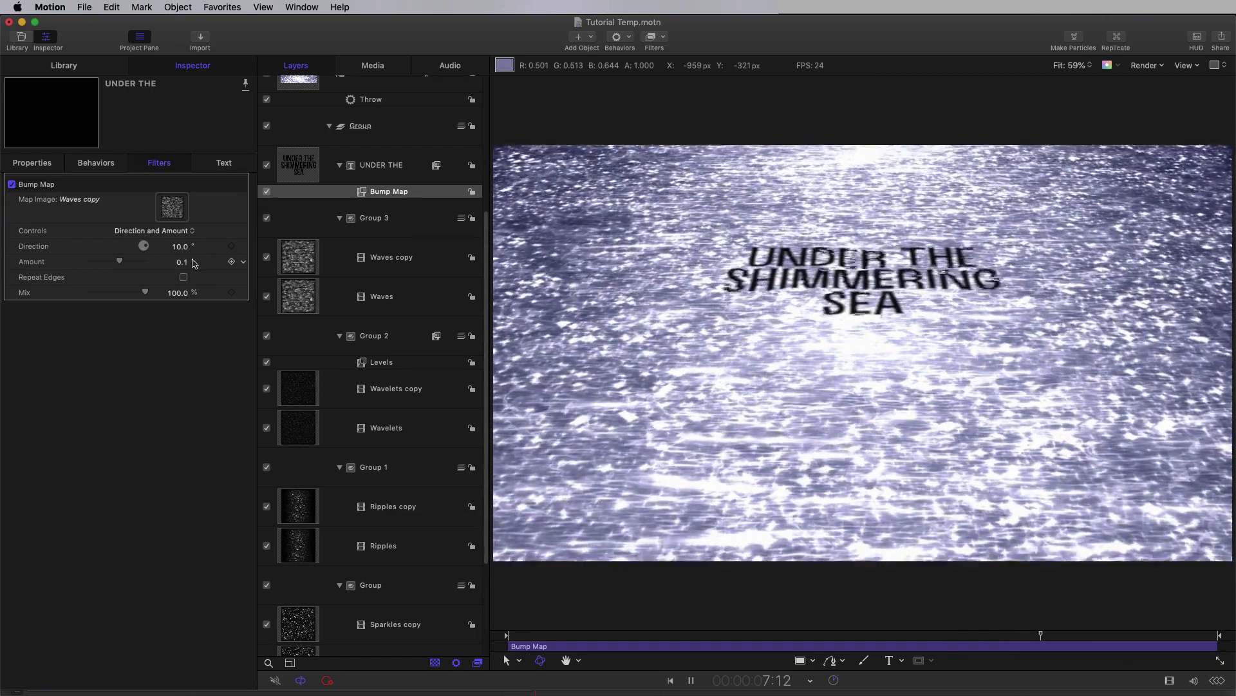
key("space")
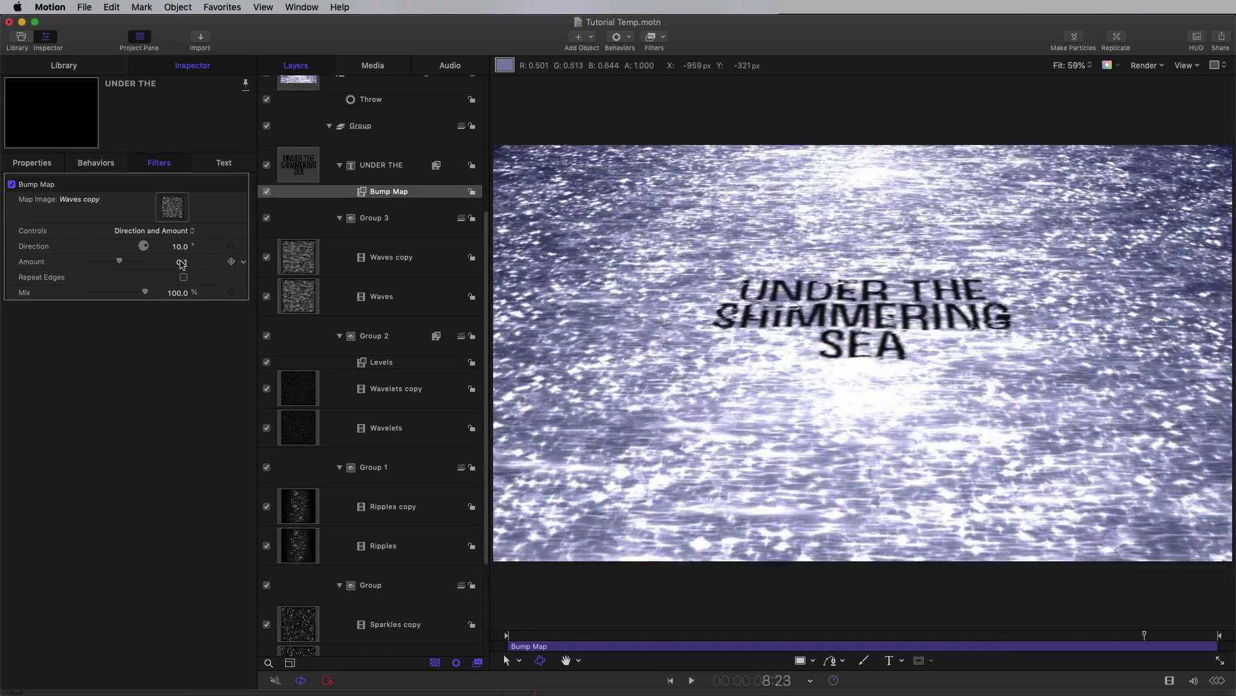
left_click(182, 262)
type(".05")
key("Return")
key("space")
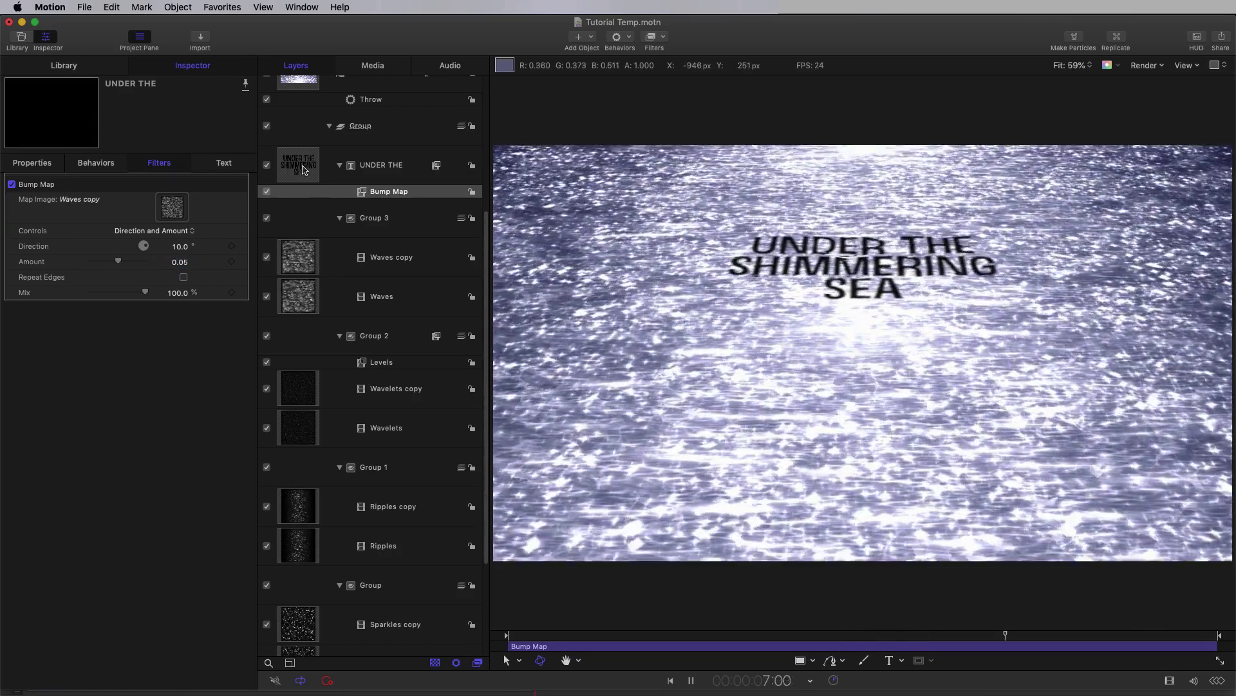
left_click(386, 165)
key("space")
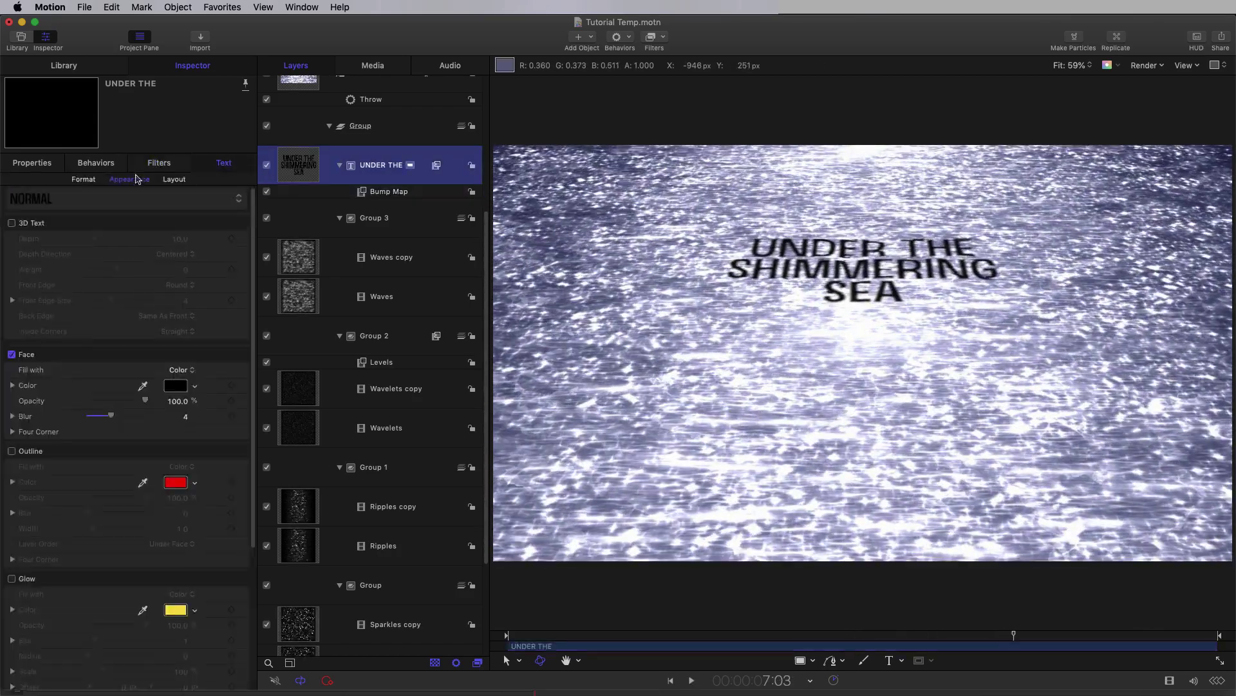
left_click(32, 162)
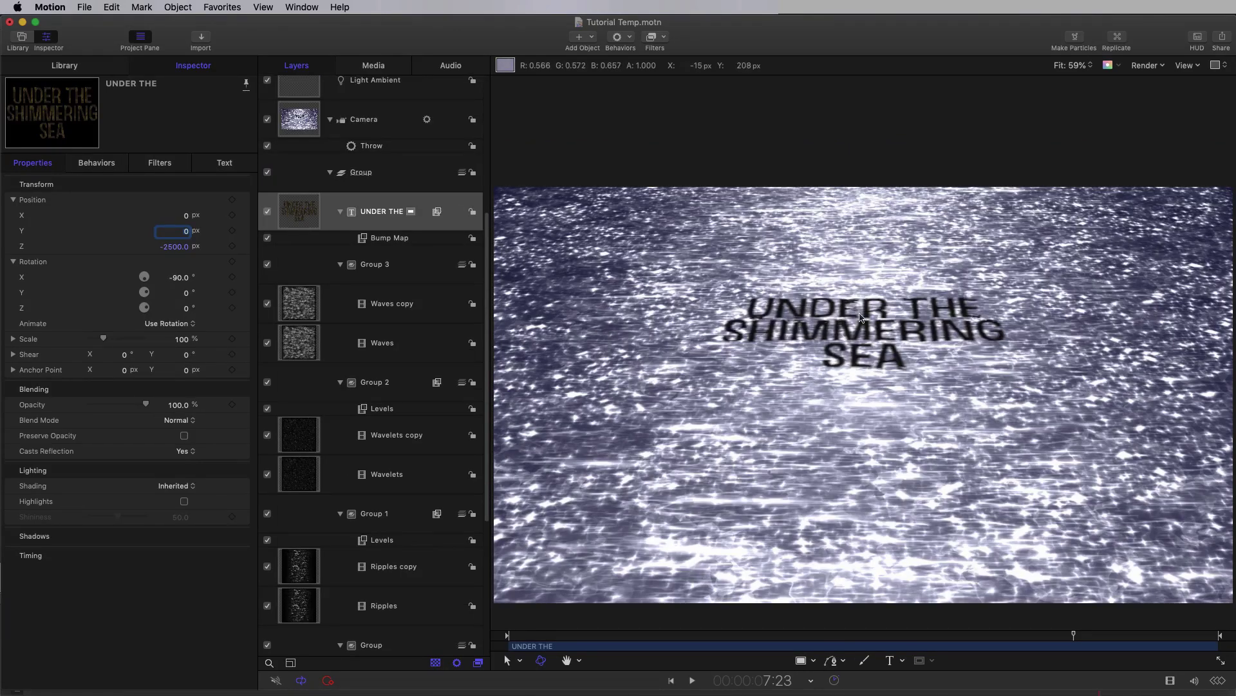
Bring Group 1 with the Ripples layers above the title in the main group and play the result.
scroll(400, 477, "up", 1)
scroll(401, 477, "up", 1)
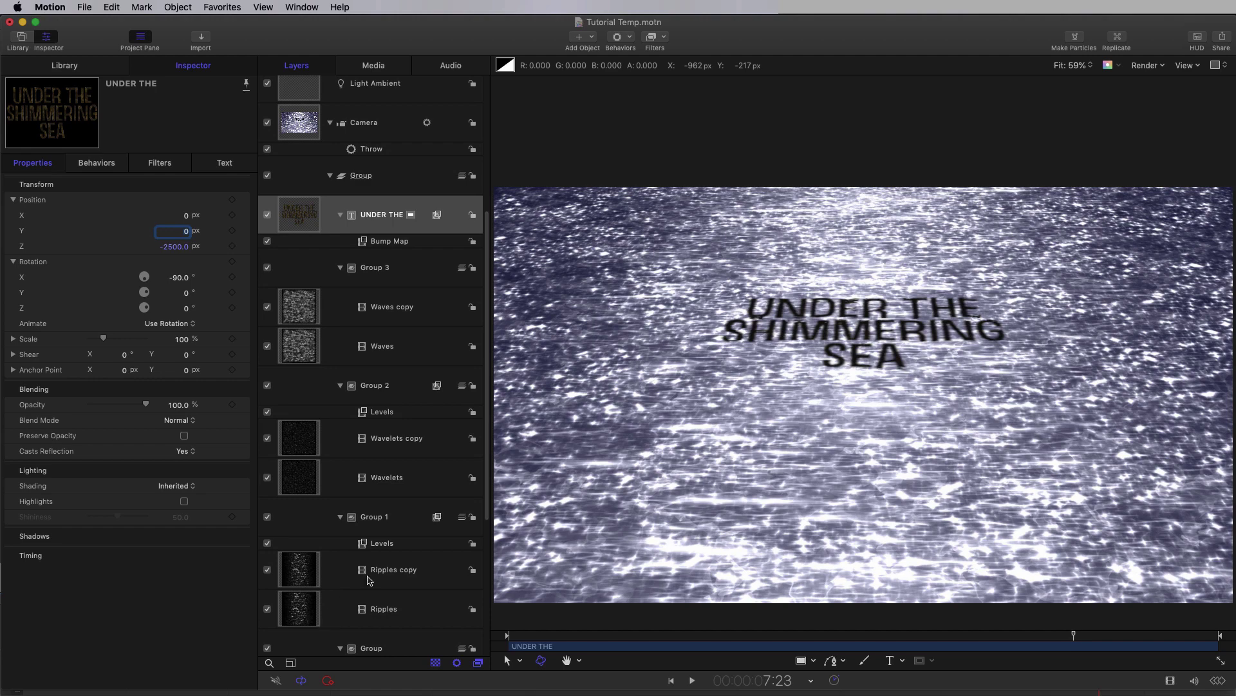
left_click(377, 520)
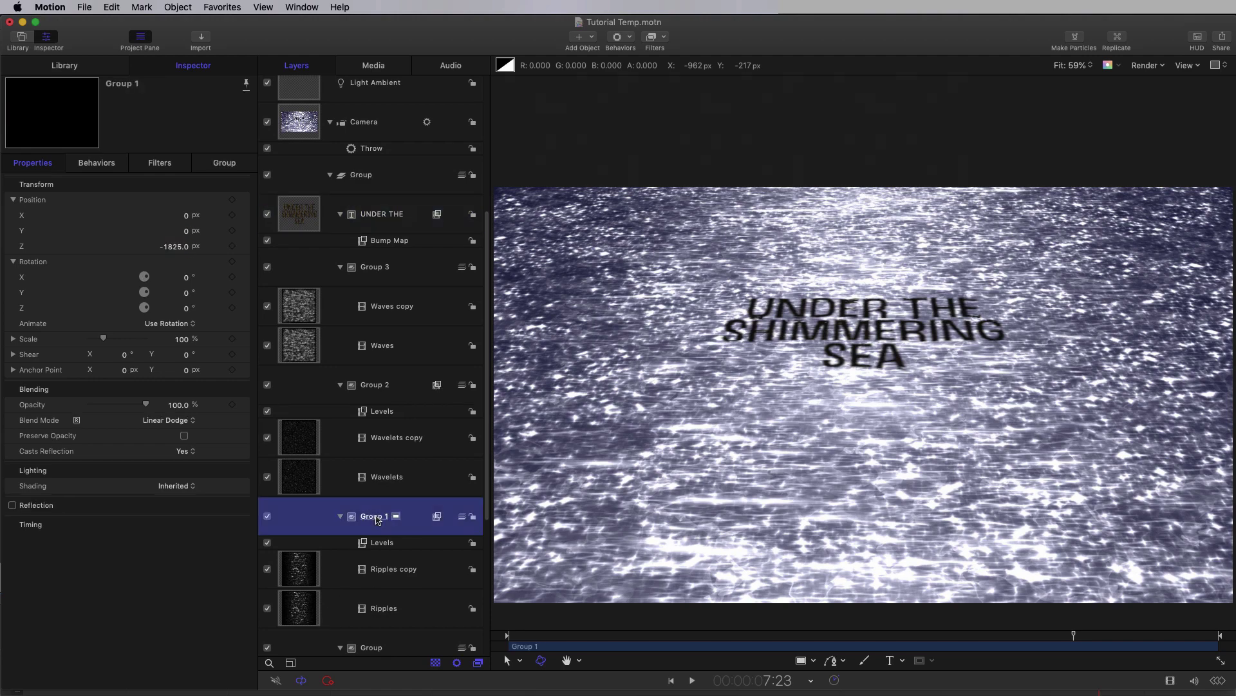
key("super+shift+bracketright")
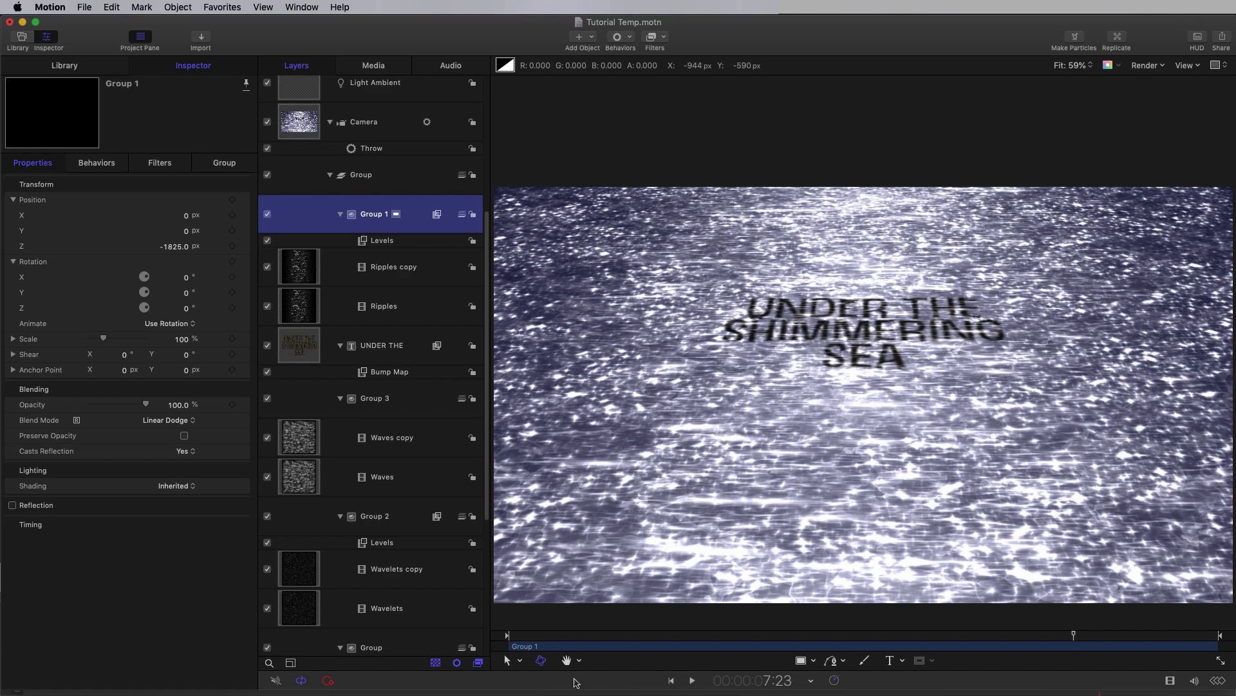
left_click(743, 637)
key("space")
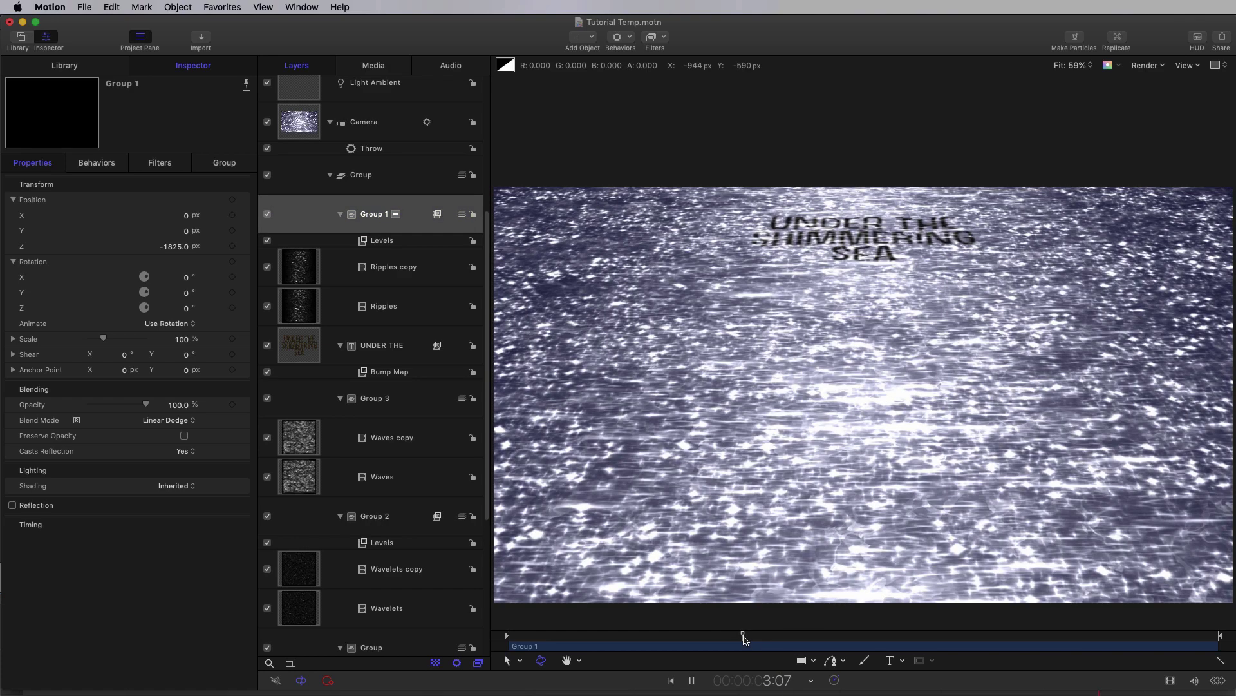
key("space")
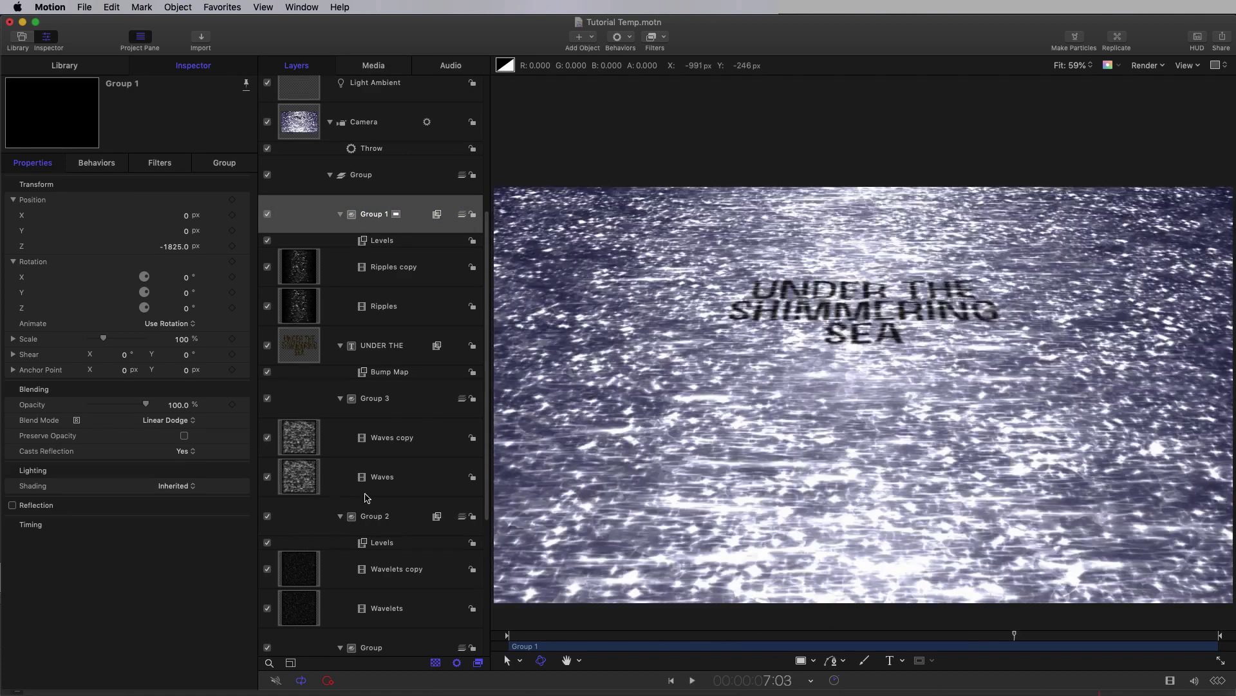
Bring the group with the Sparkles layers to the front of the main group and preview the animation.
scroll(367, 497, "down", 3)
left_click(385, 599)
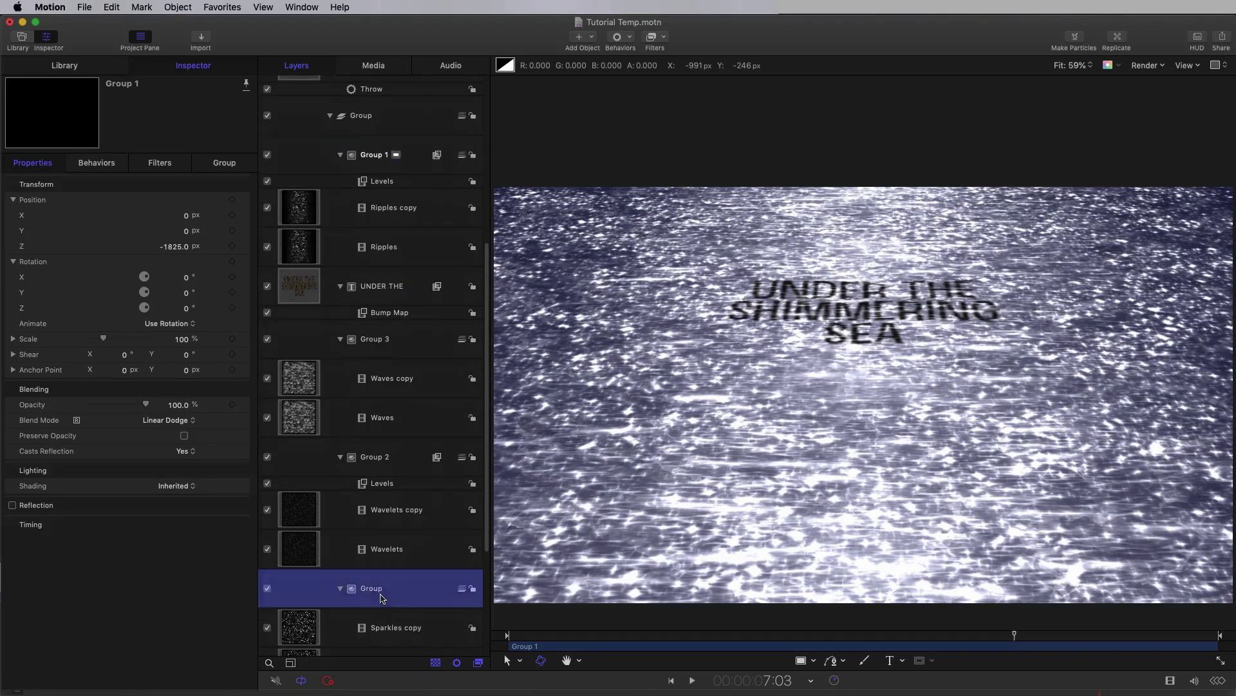
key("super+shift+bracketright")
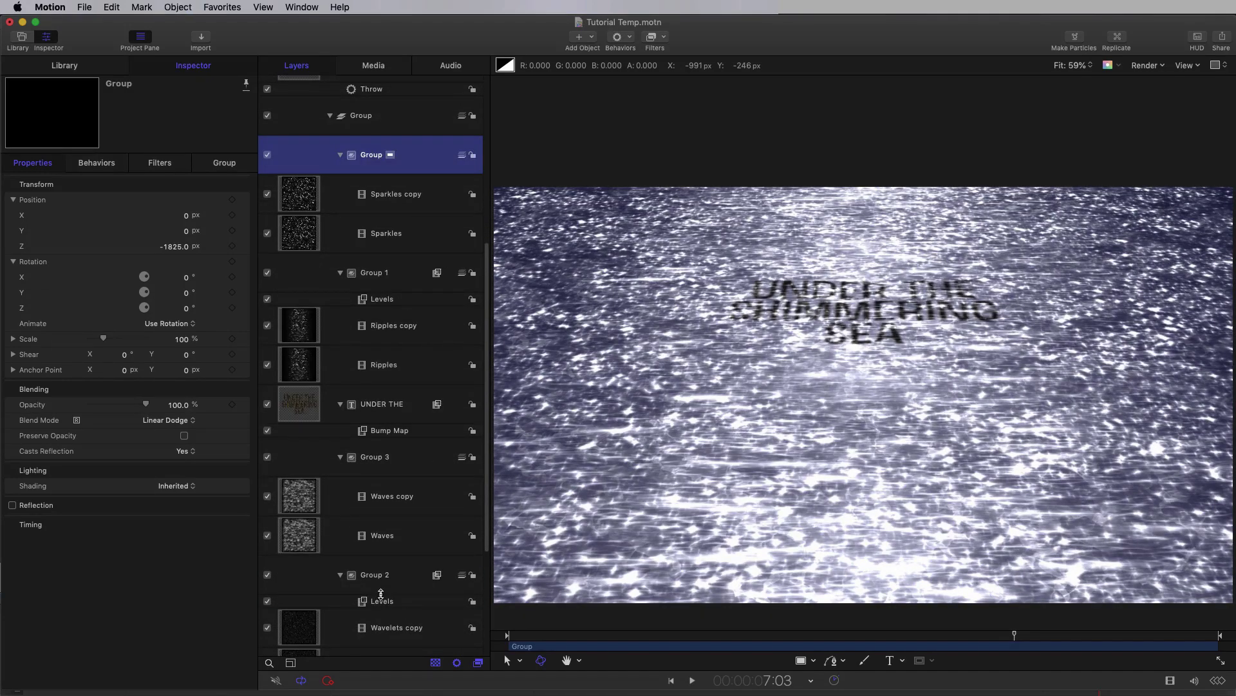
key("space")
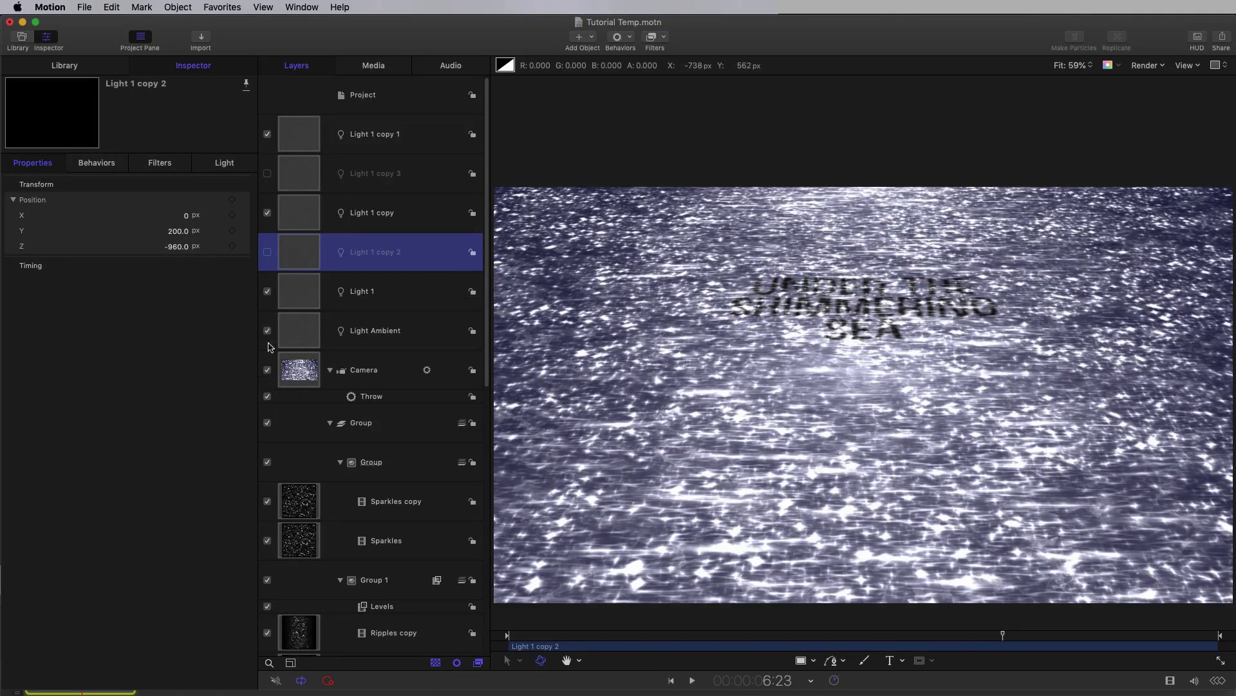
Enable the Light 1 copy 2 and Light 1 copy 3 lights and play the animation.
left_click(268, 252)
left_click(268, 173)
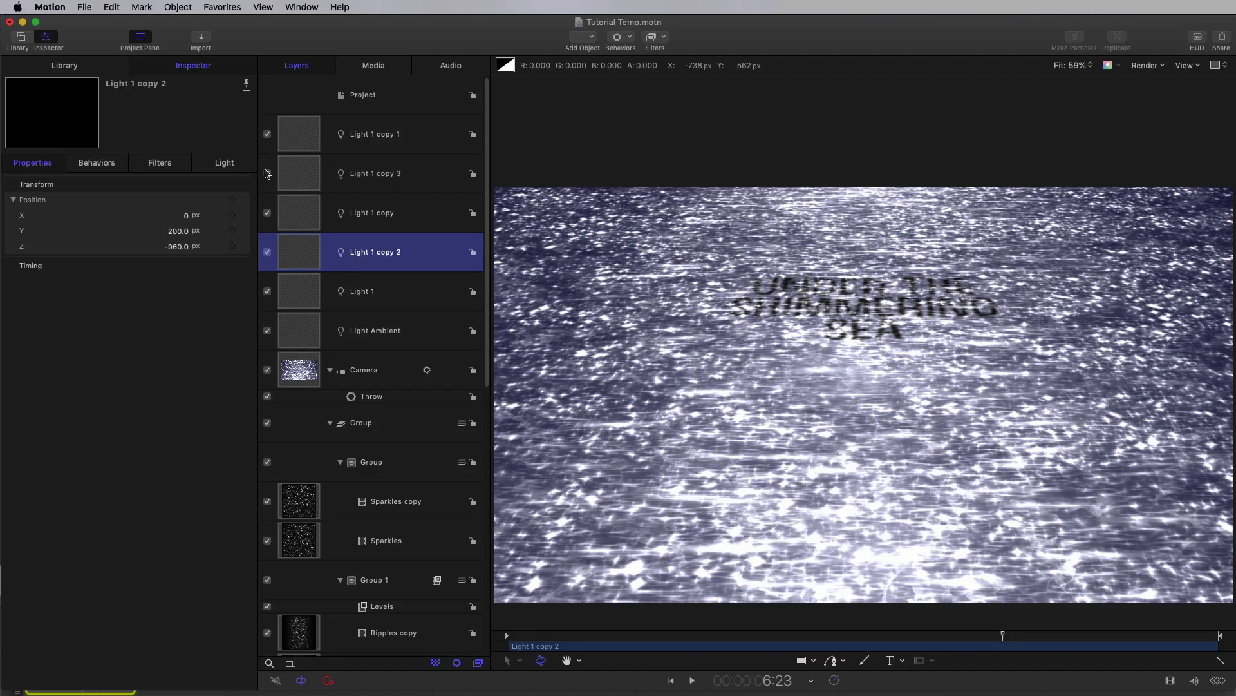
key("space")
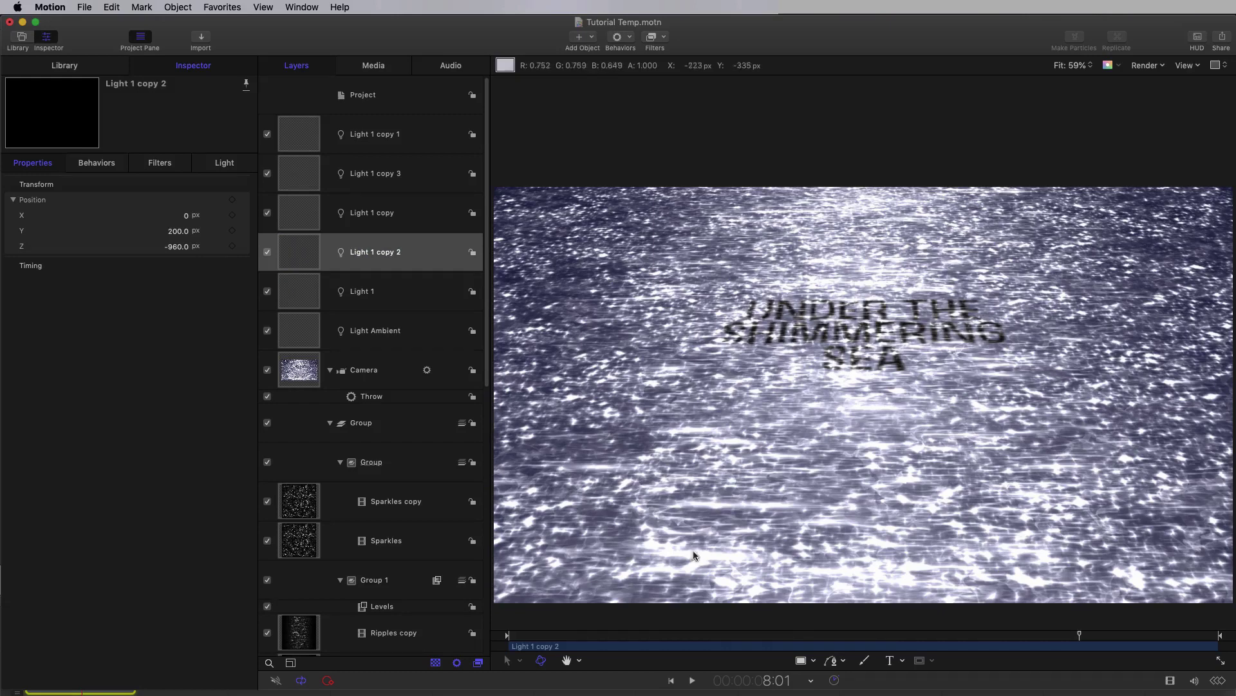
Narrow the Gradient by moving its black color tags to about 21% and 79%, and set its opacity to about 78.5%.
scroll(387, 419, "down", 10)
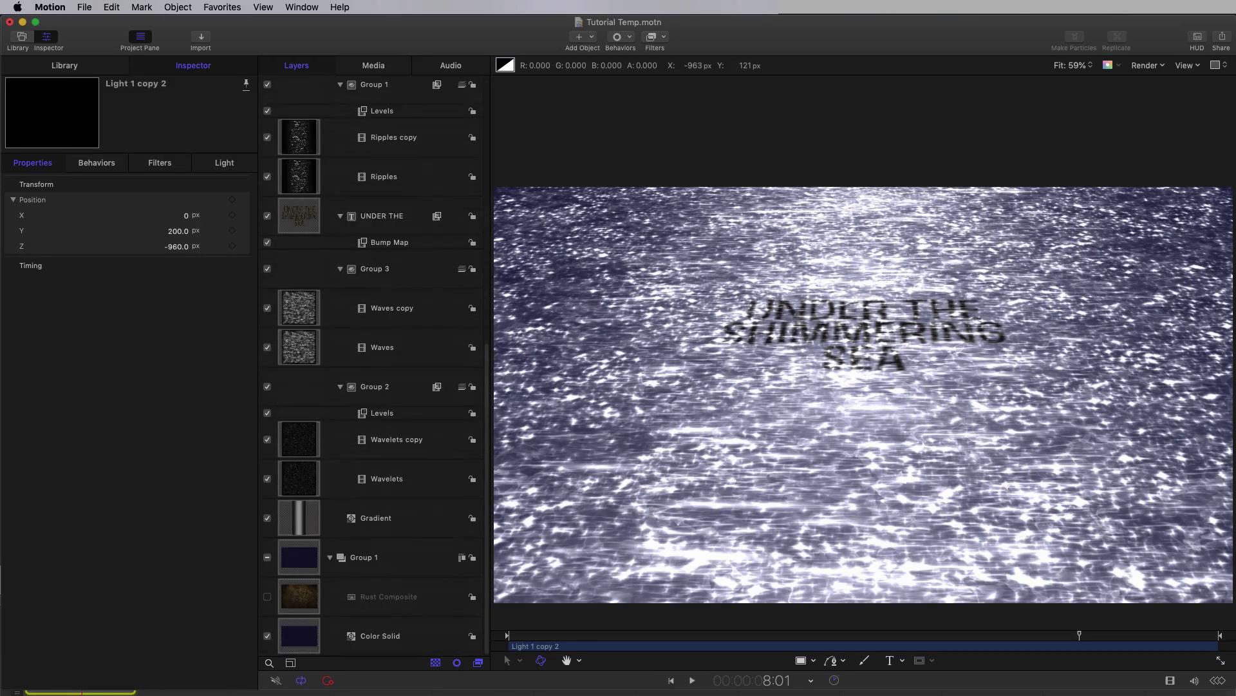
left_click(301, 511)
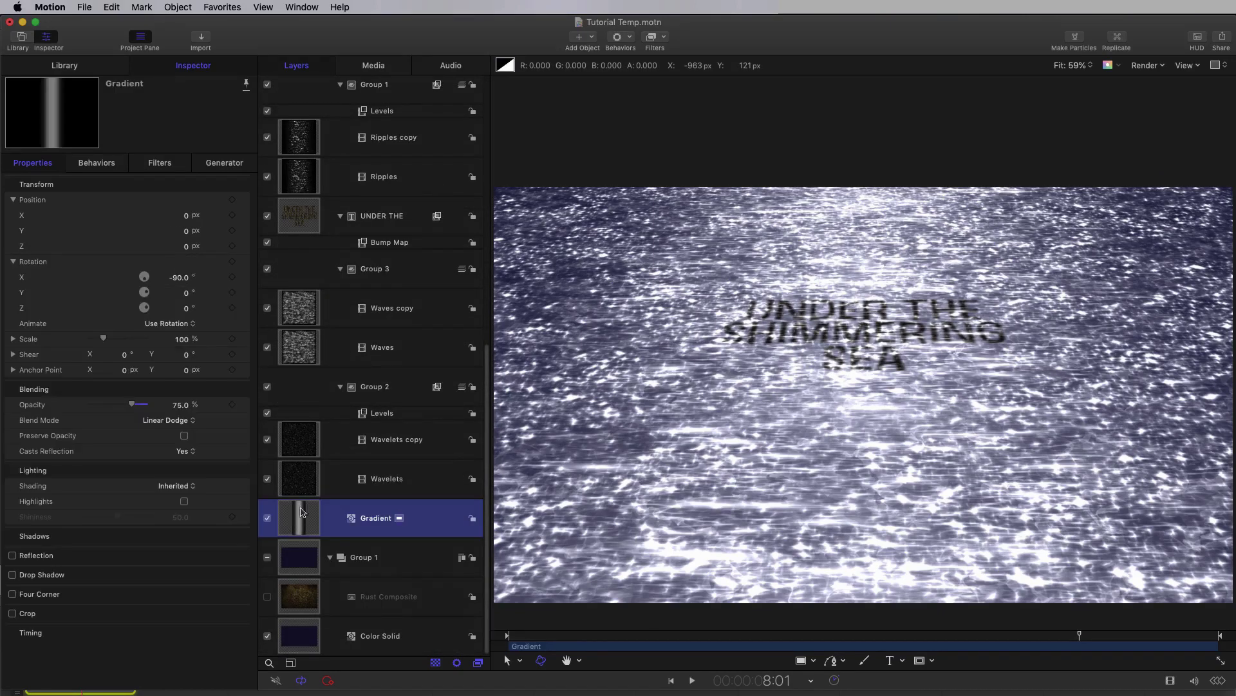
left_click(224, 163)
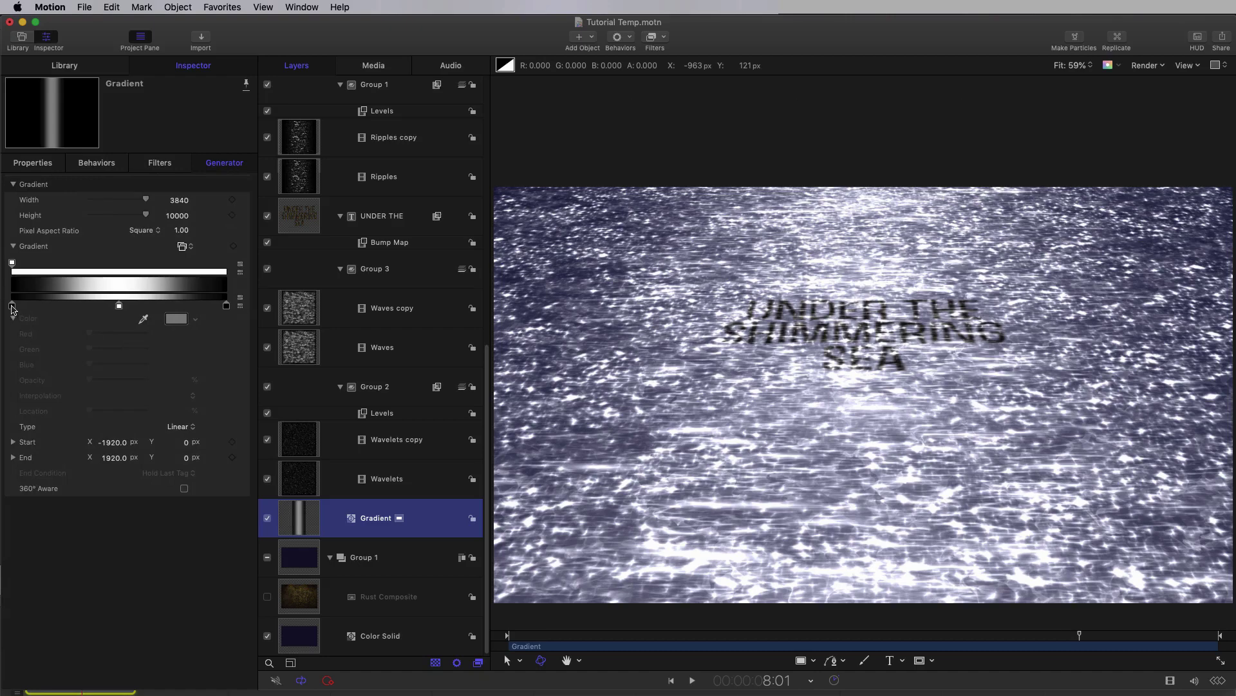
left_click_drag(11, 305, 58, 311)
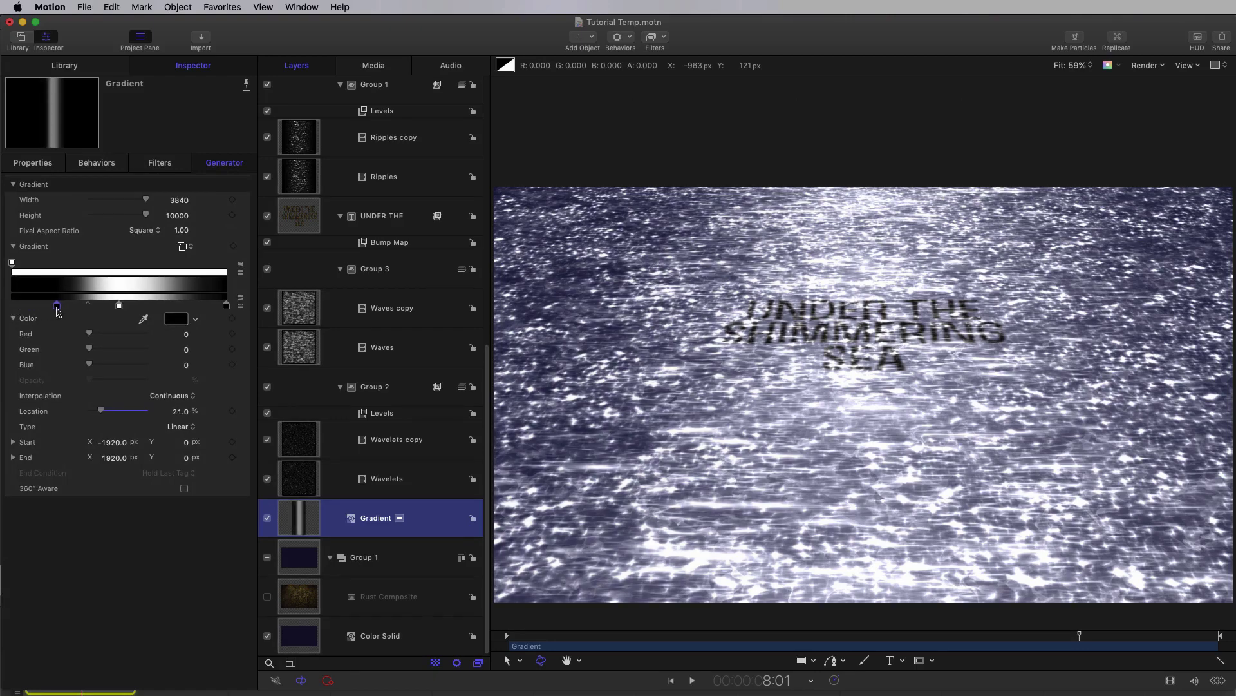
left_click_drag(229, 308, 177, 315)
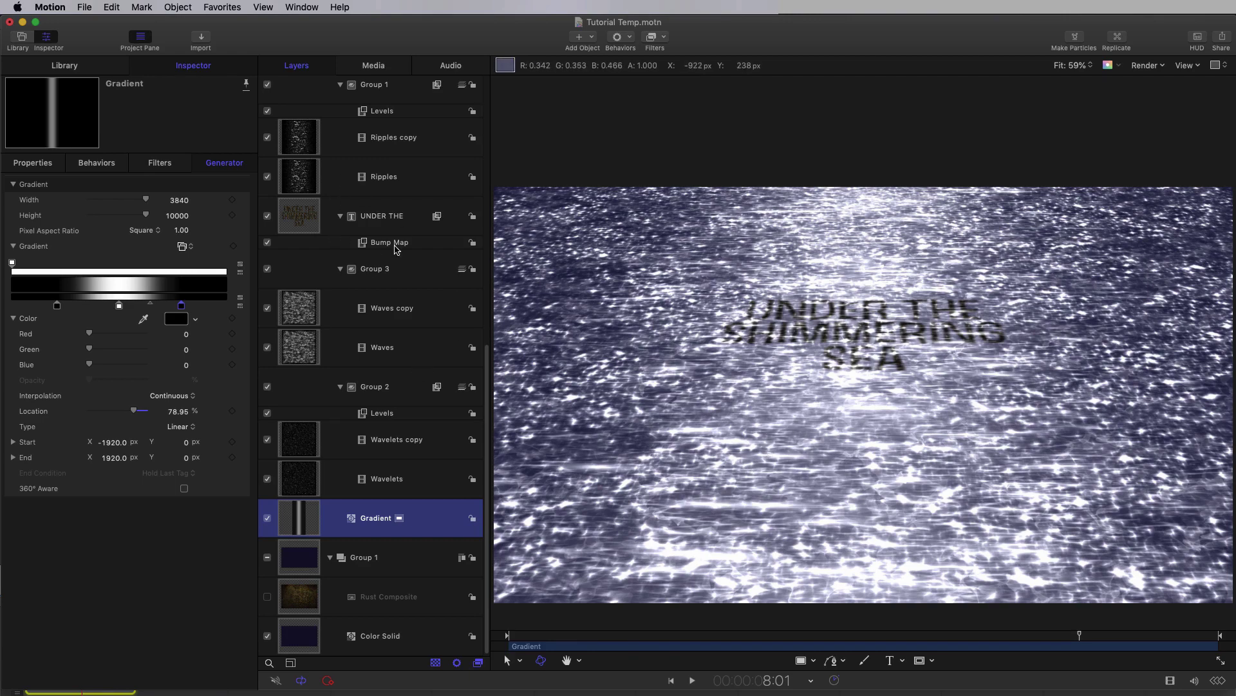
left_click(58, 160)
Add a Link parameter behavior to the color of Light 1 copy 2 with Light 1 as the source object.
scroll(315, 282, "up", 10)
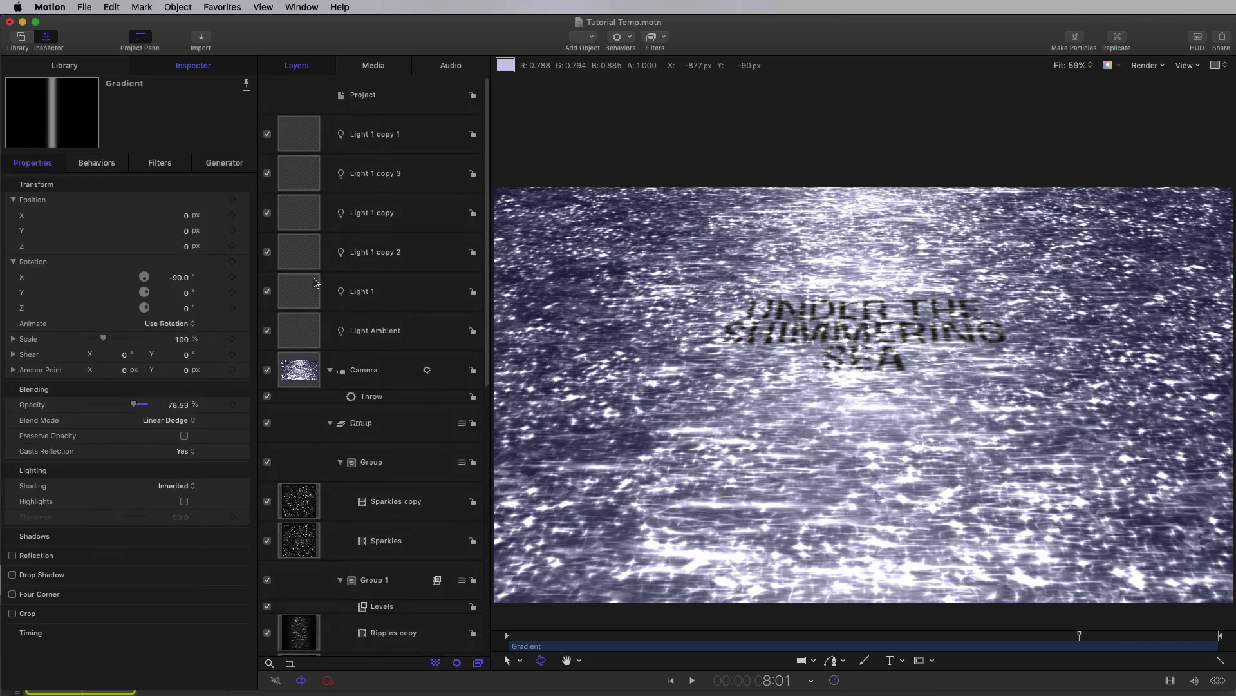
left_click(300, 290)
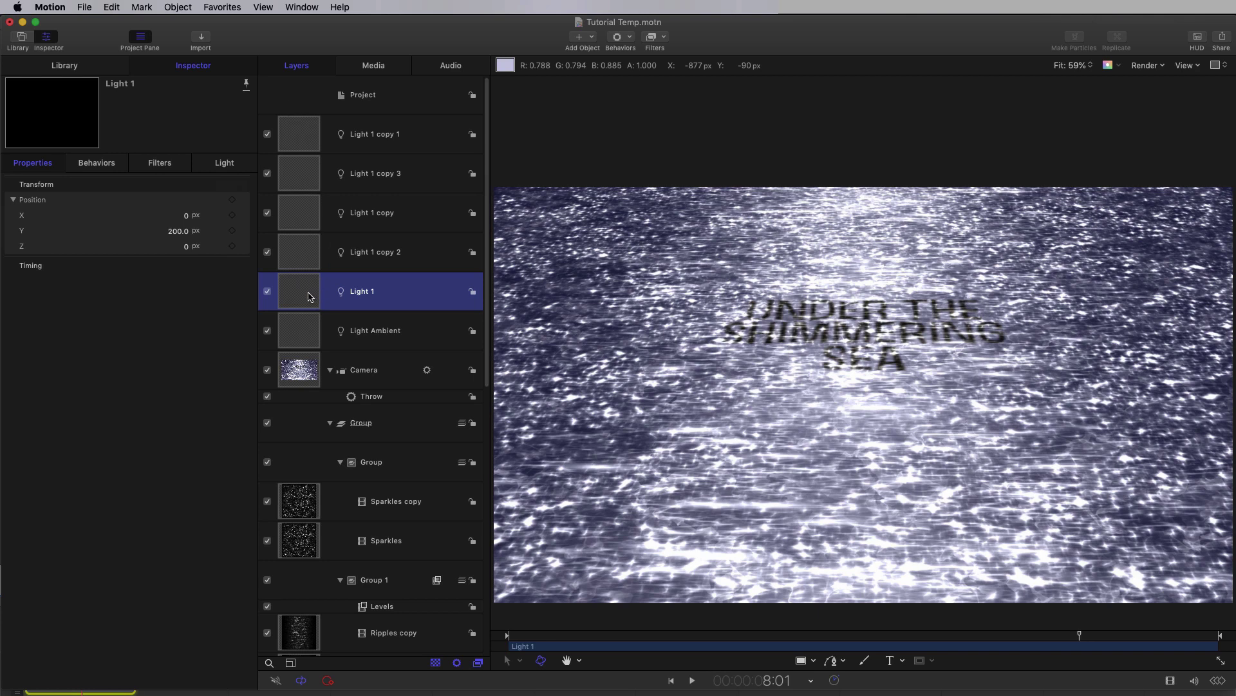
left_click(231, 164)
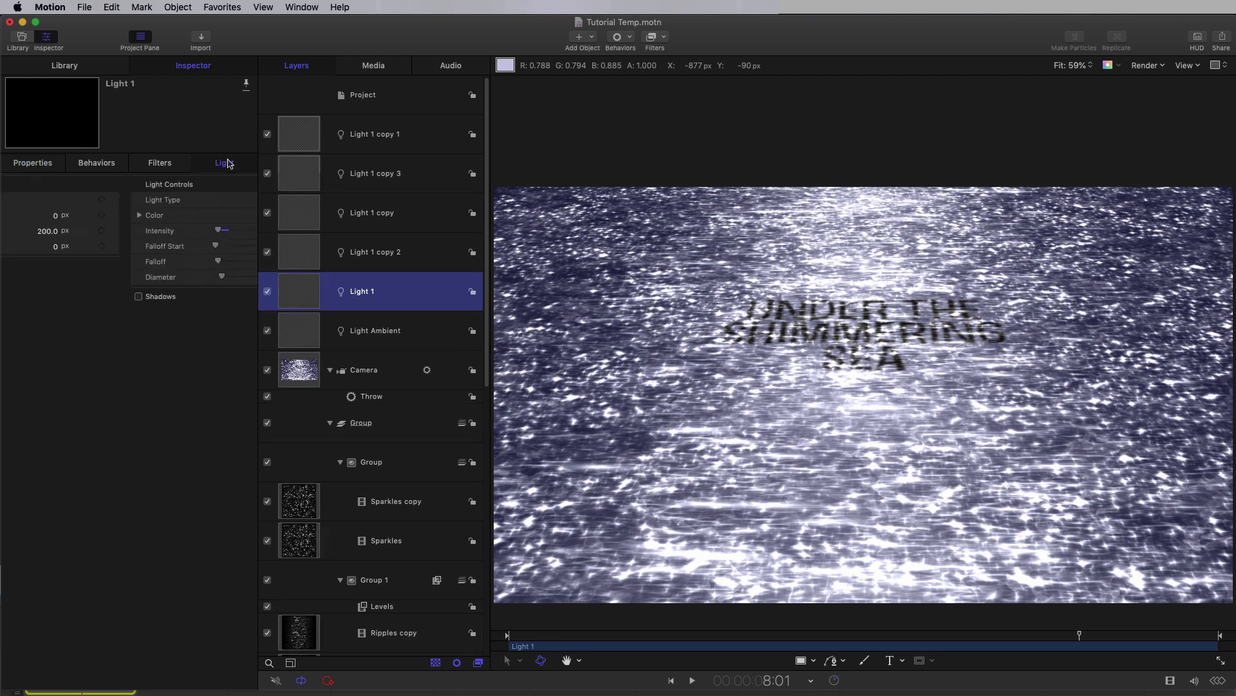
left_click(305, 257)
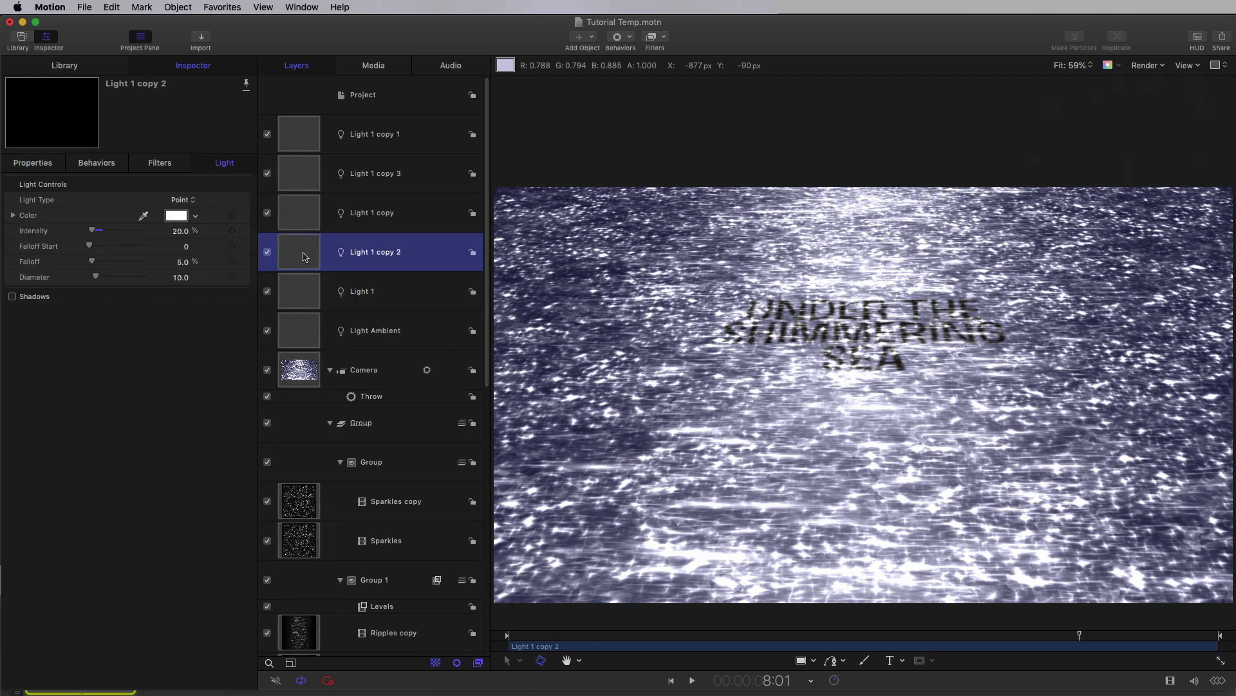
left_click(244, 216)
mouse_move(279, 332)
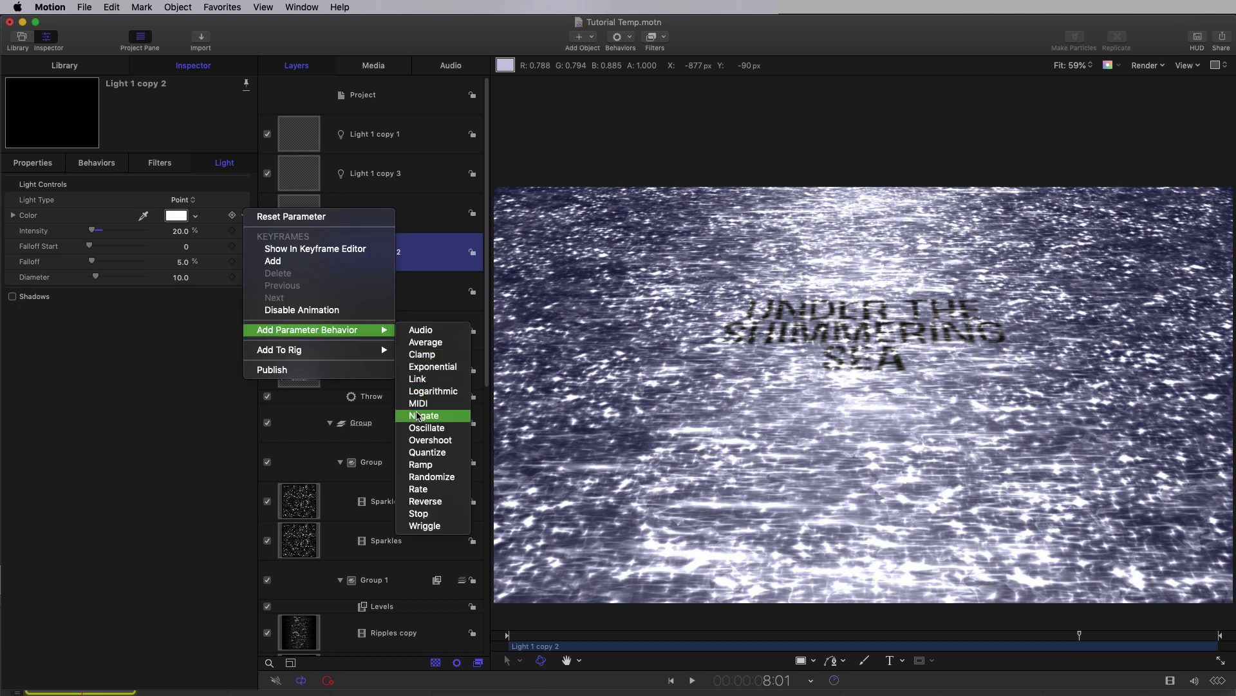
left_click(418, 379)
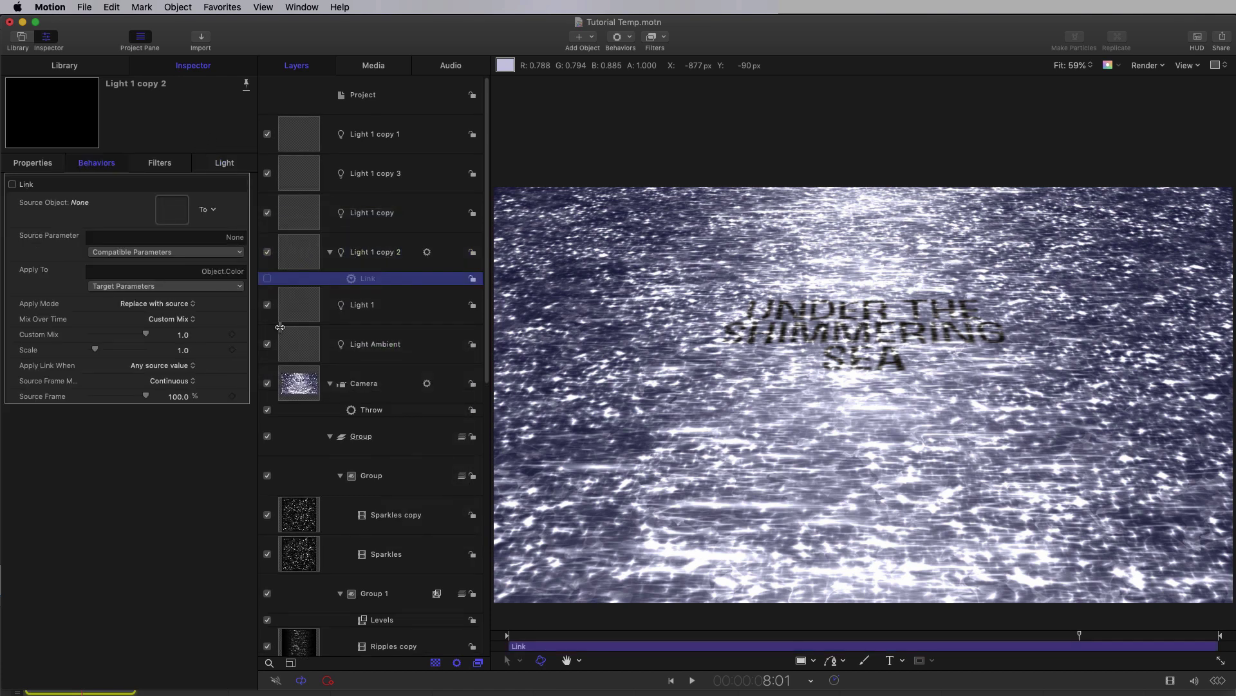
left_click_drag(299, 308, 172, 209)
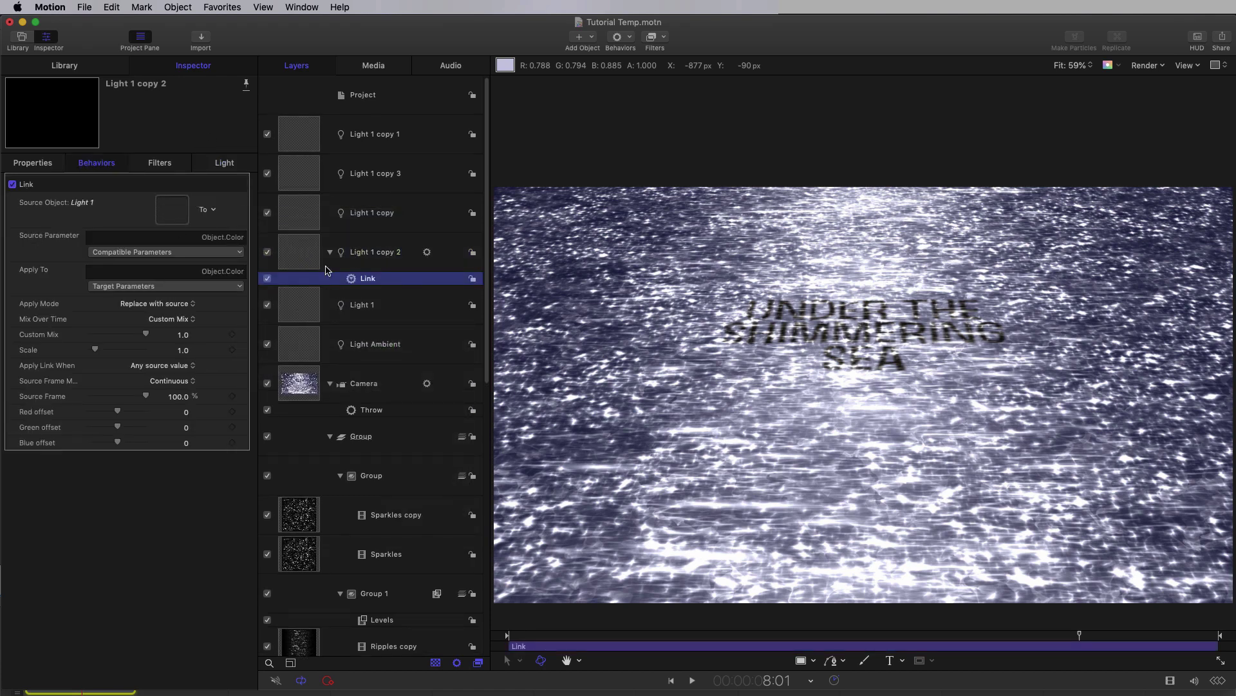
Copy the Link behavior from Light 1 copy 2 to Light 1 copy, Light 1 copy 3 and Light 1 copy 1.
double_click(354, 281)
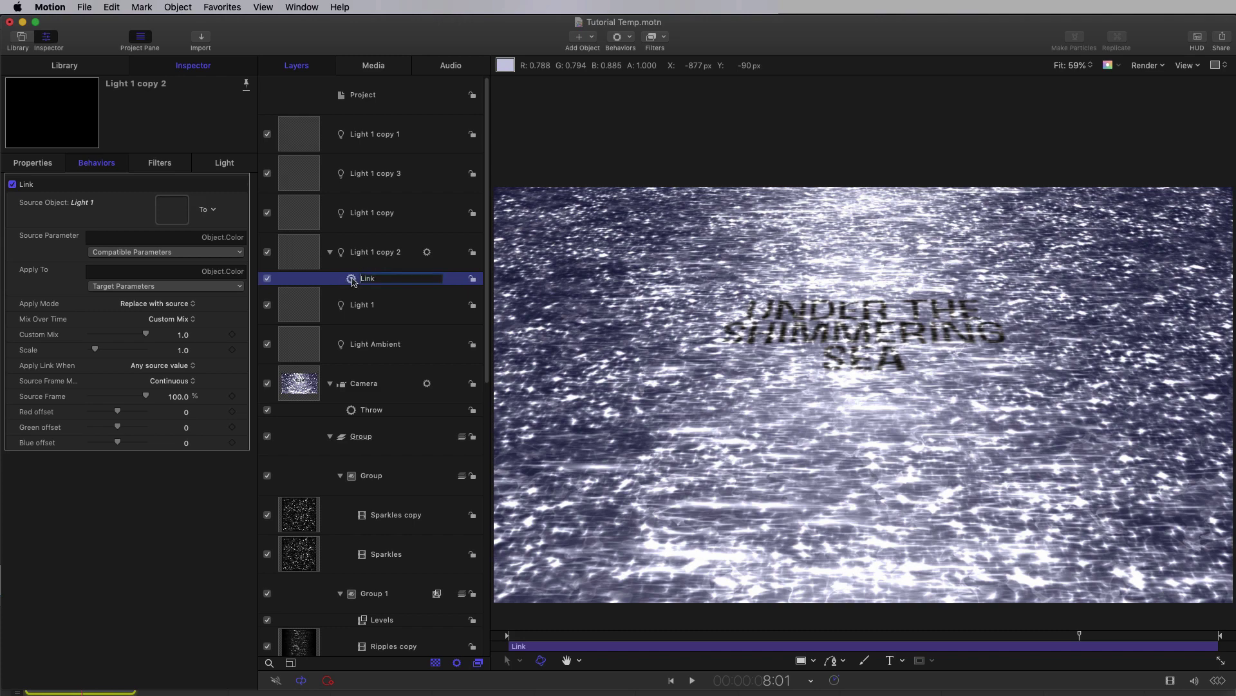
left_click(305, 282)
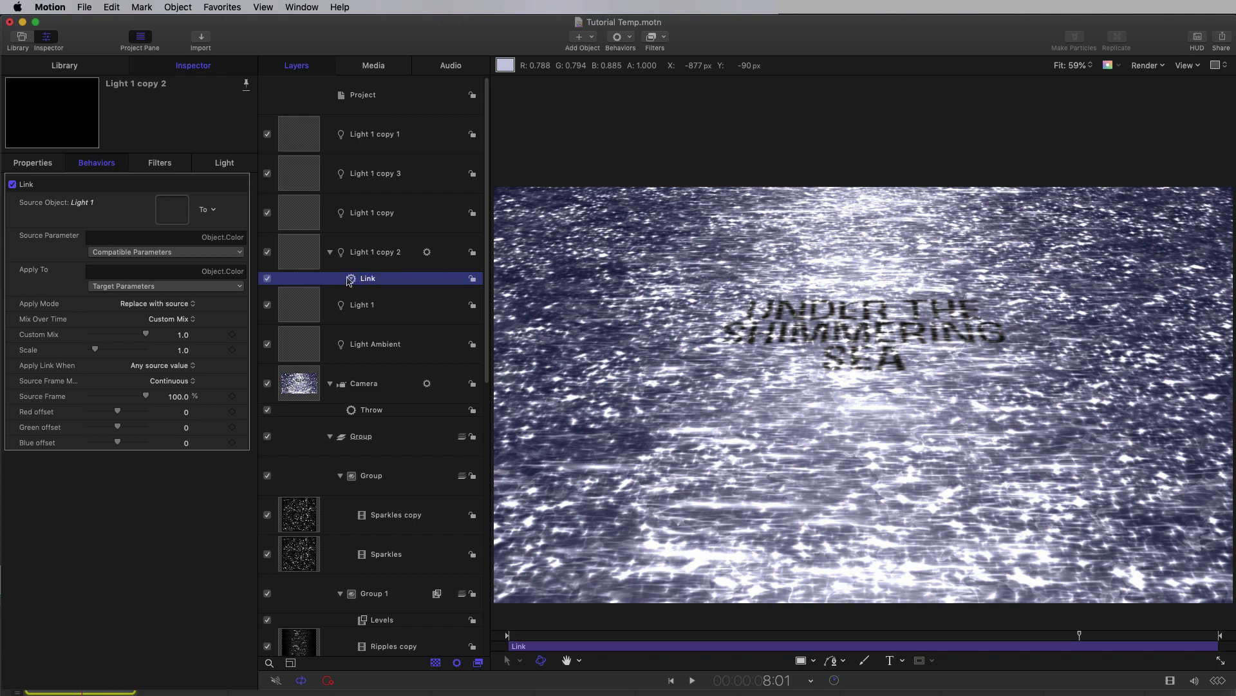
left_click(305, 213)
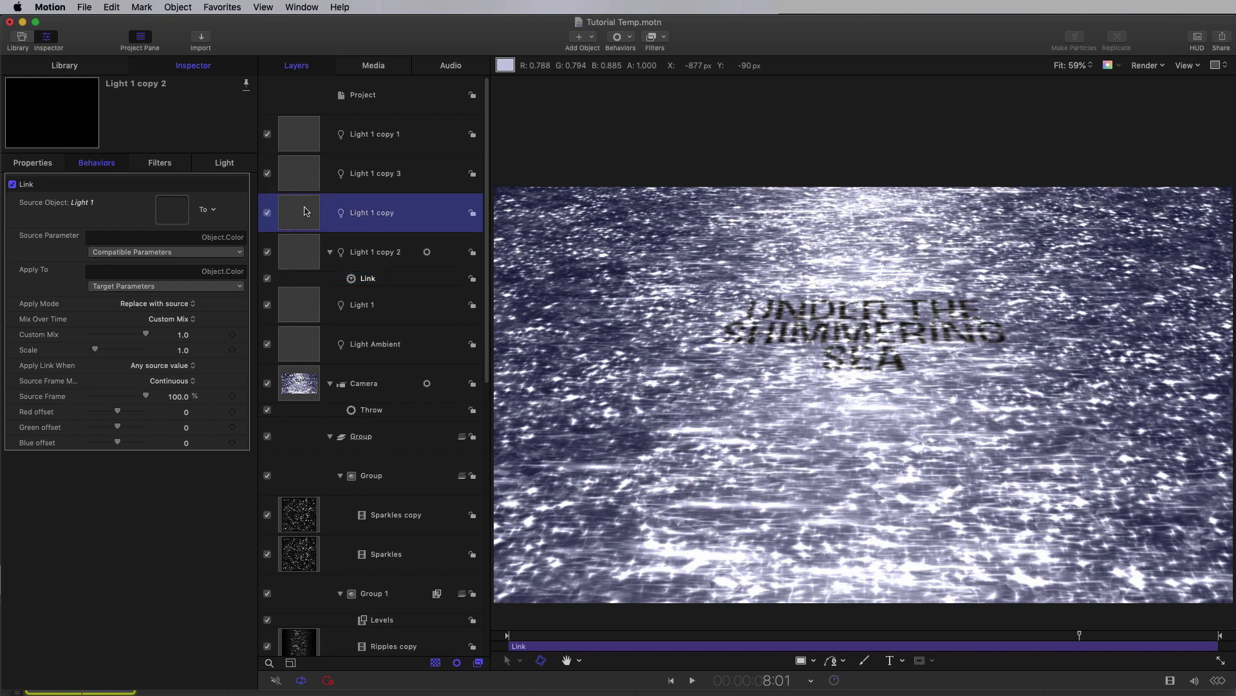
key("super+v")
left_click(296, 186)
key("super+v")
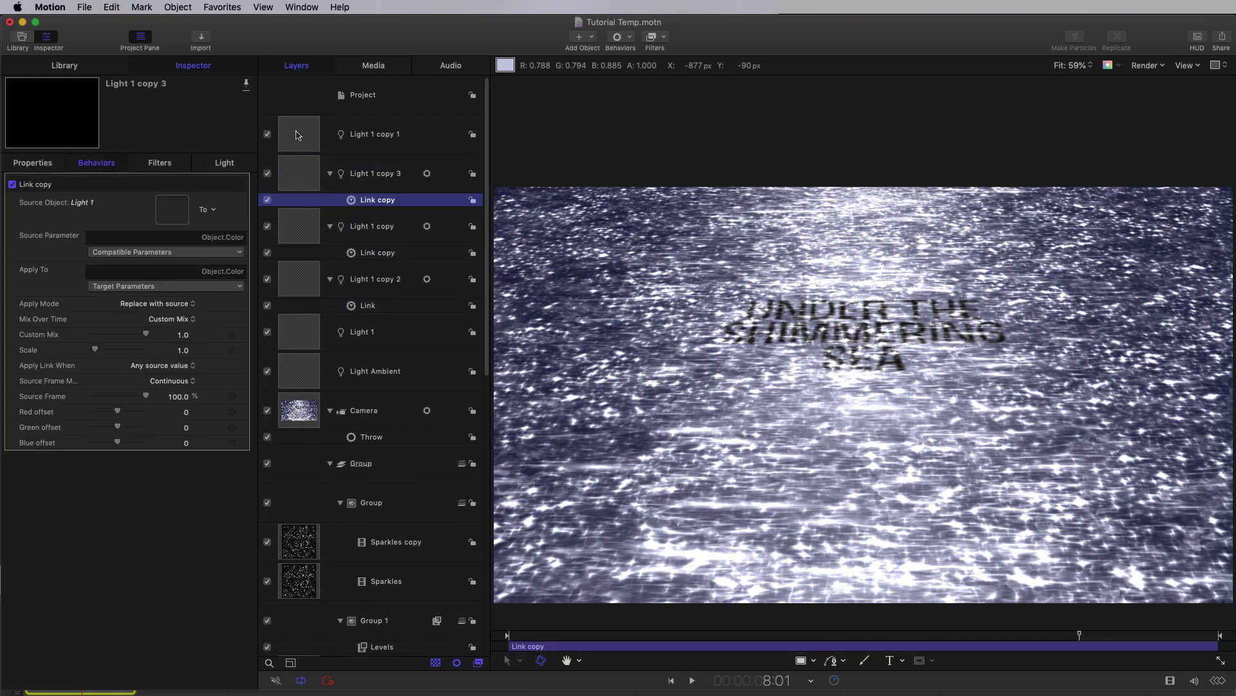
left_click(298, 135)
key("super+v")
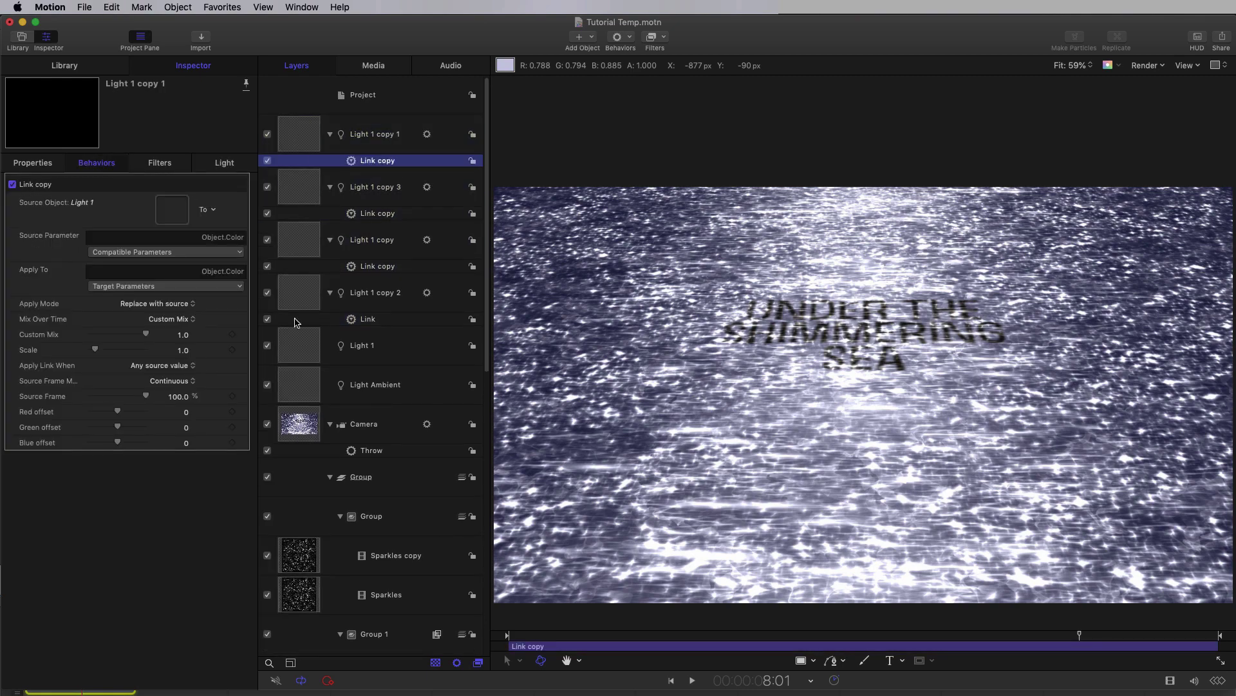
Change the color of Light 1 to a warm pale yellow.
left_click(293, 343)
left_click(176, 215)
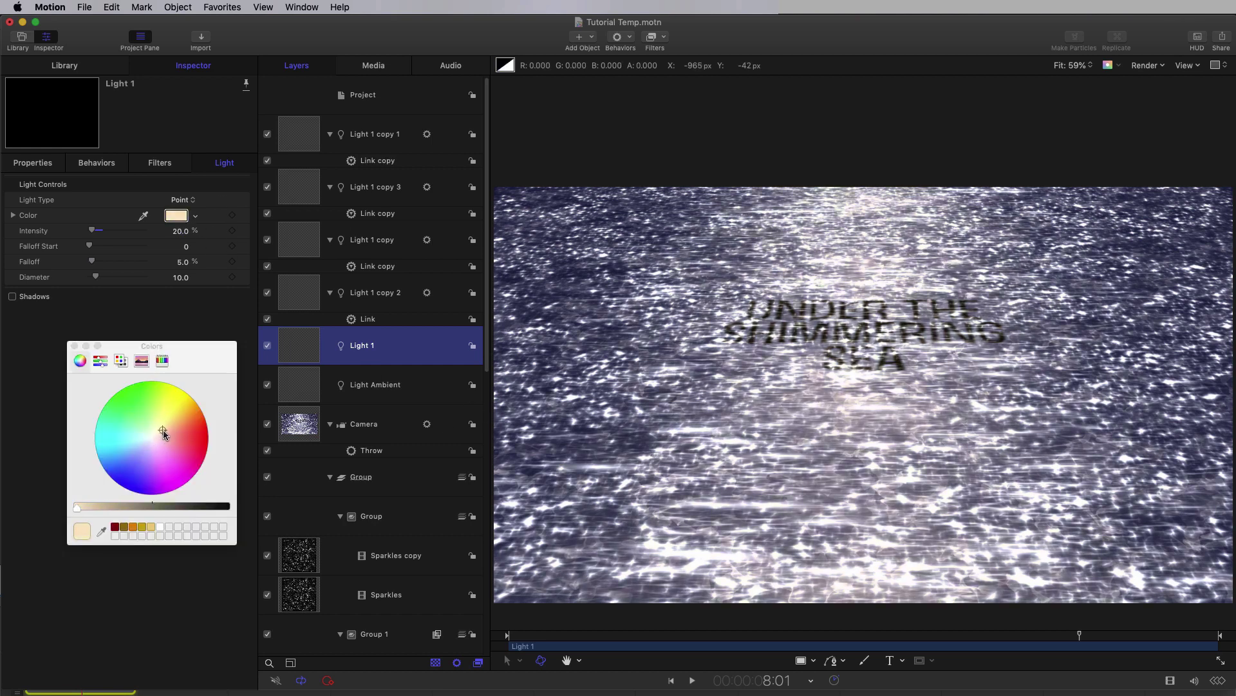
left_click_drag(159, 433, 163, 426)
left_click_drag(165, 427, 162, 424)
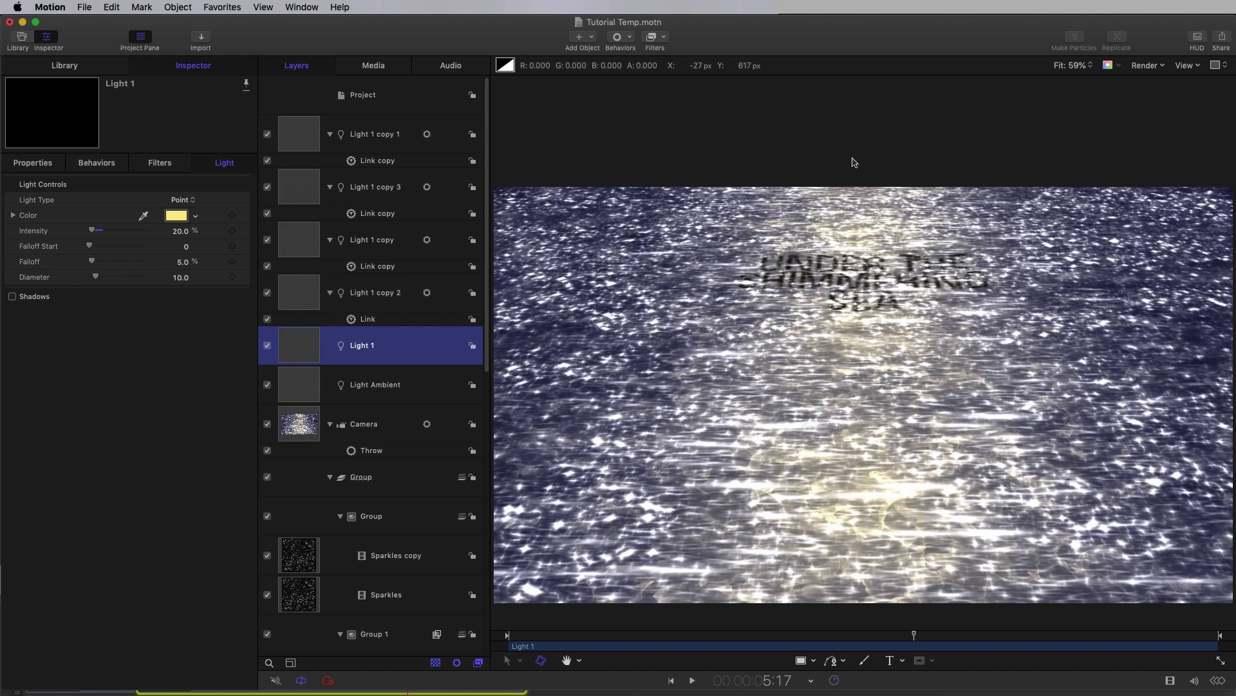
Create a new group above the lights in the project and add a Lens Flare generator to it.
left_click(375, 97)
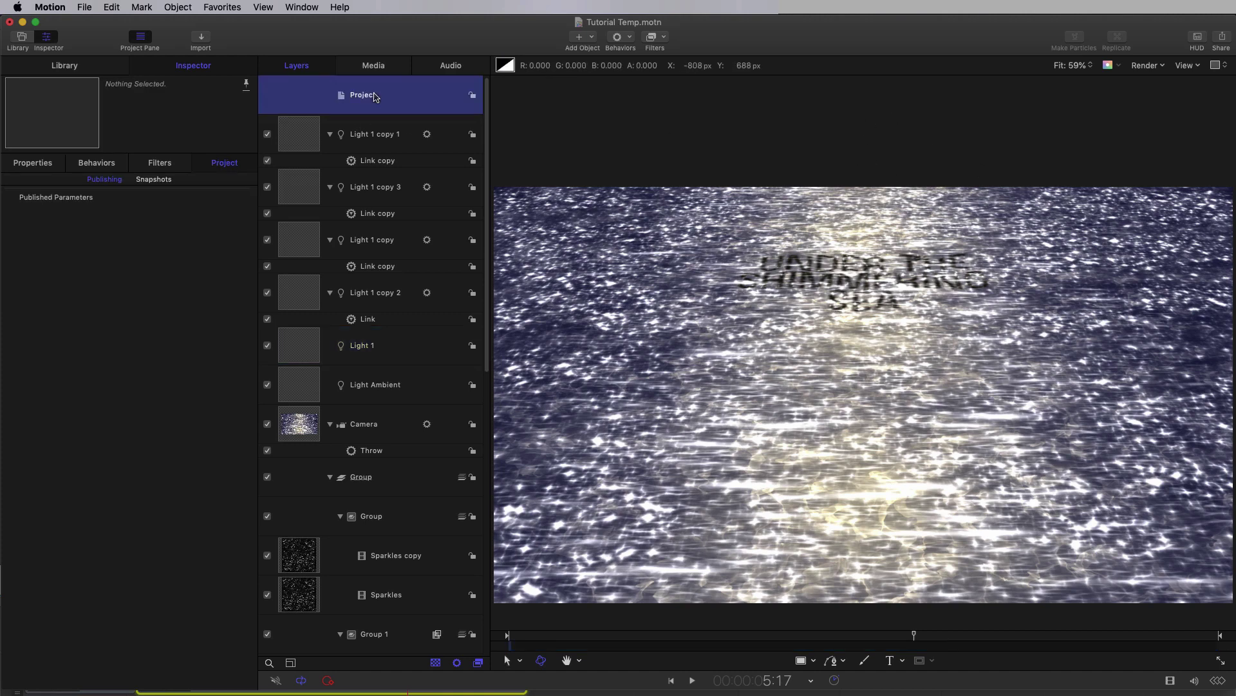
left_click(174, 6)
left_click(195, 23)
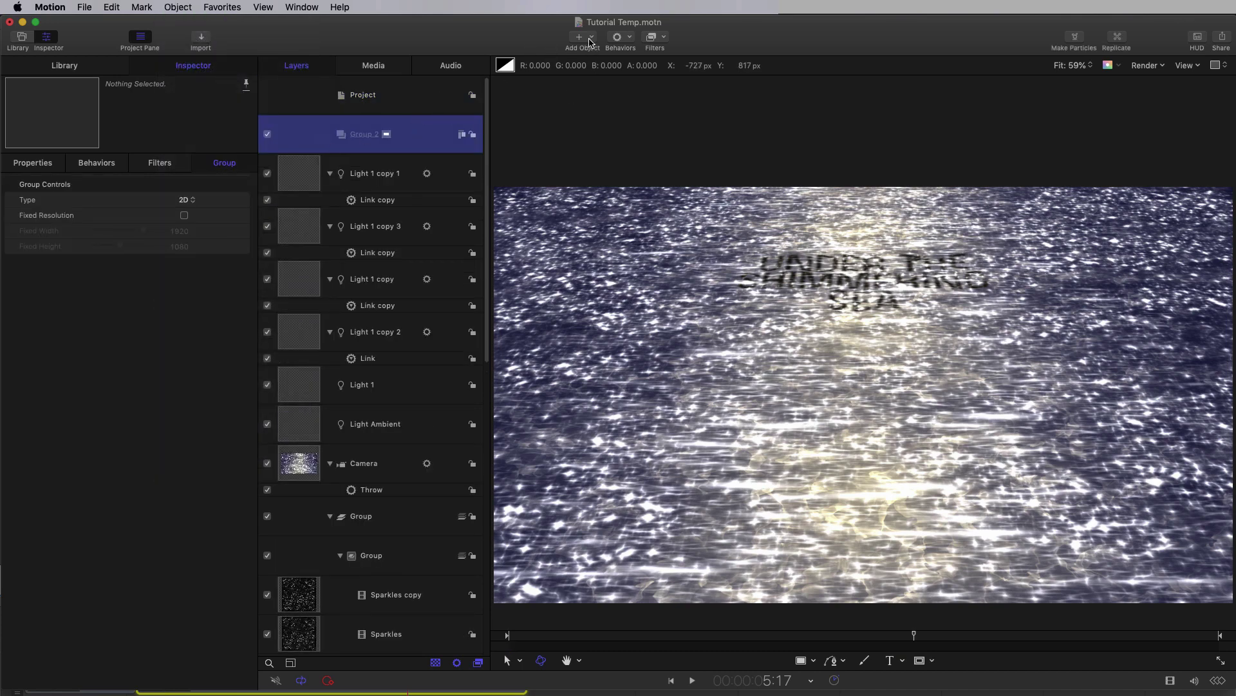
left_click(583, 38)
mouse_move(647, 166)
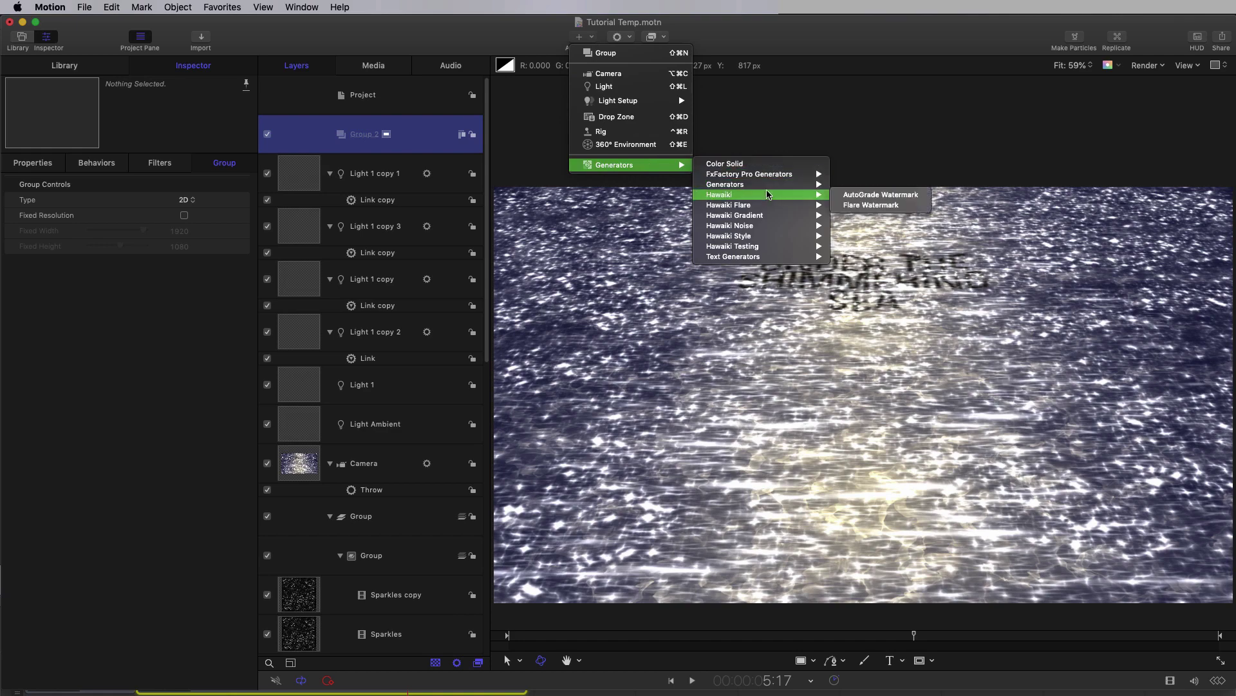
mouse_move(740, 185)
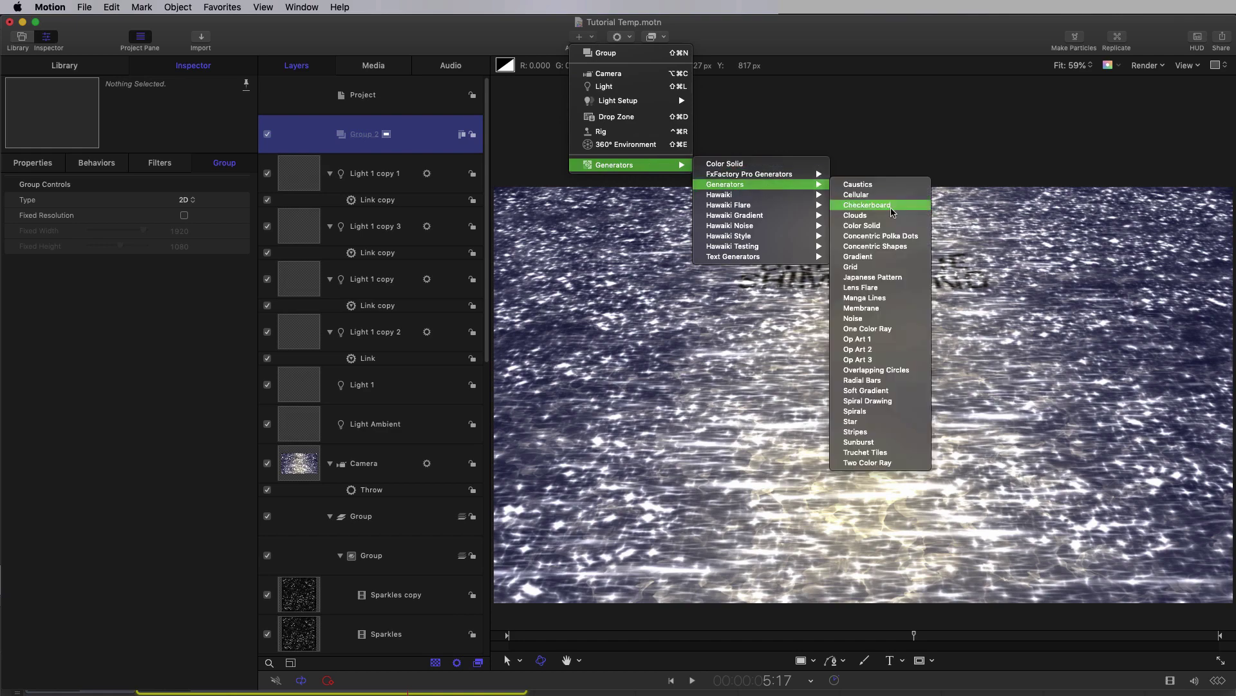
left_click(862, 288)
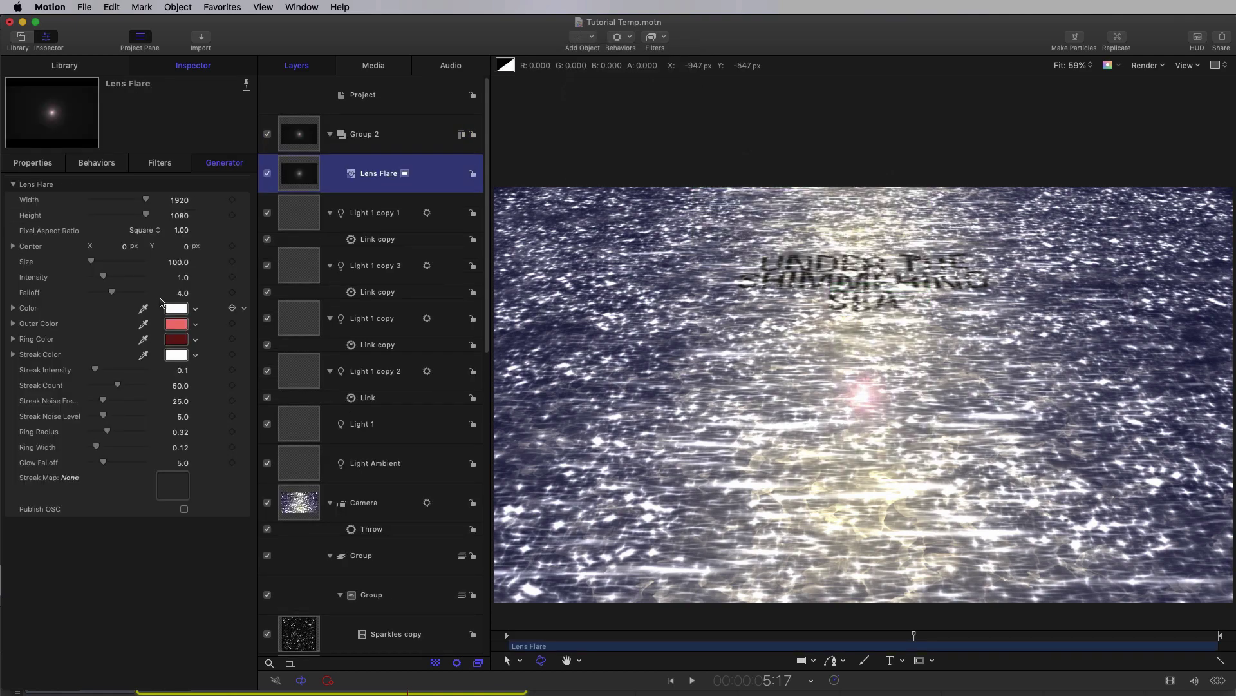
Try a Center Y of 540 px for the Lens Flare, and settle on 640 px.
left_click(186, 246)
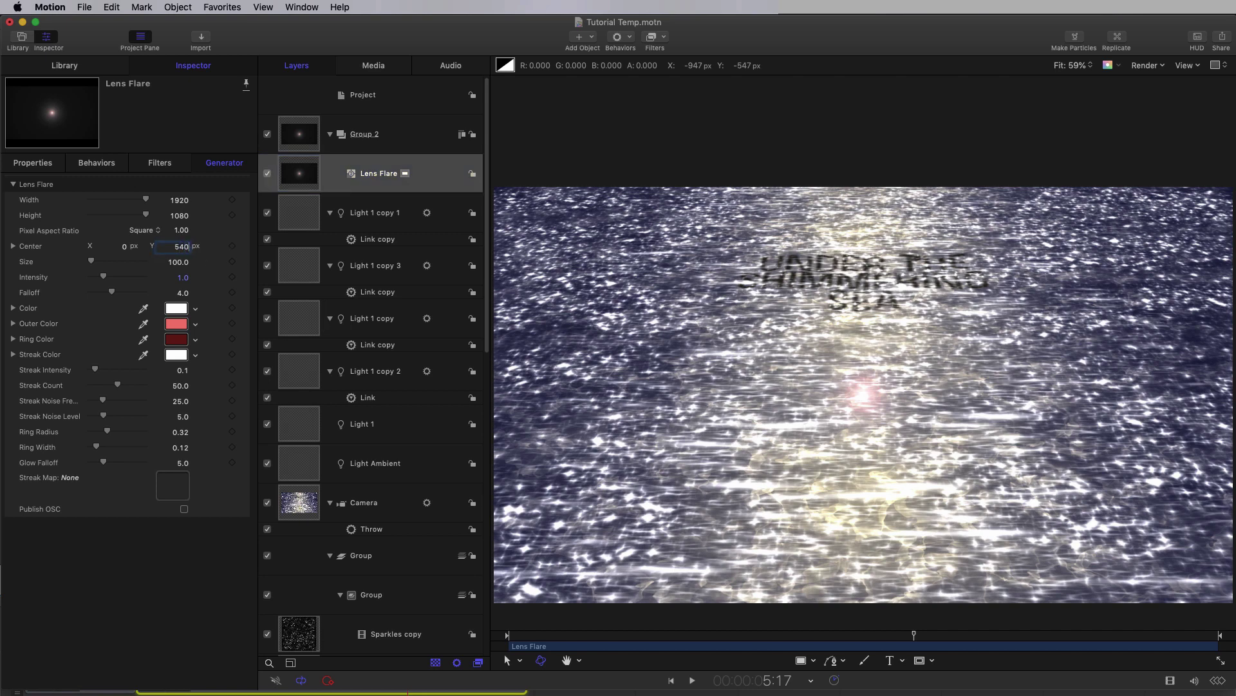
type("540")
key("Return")
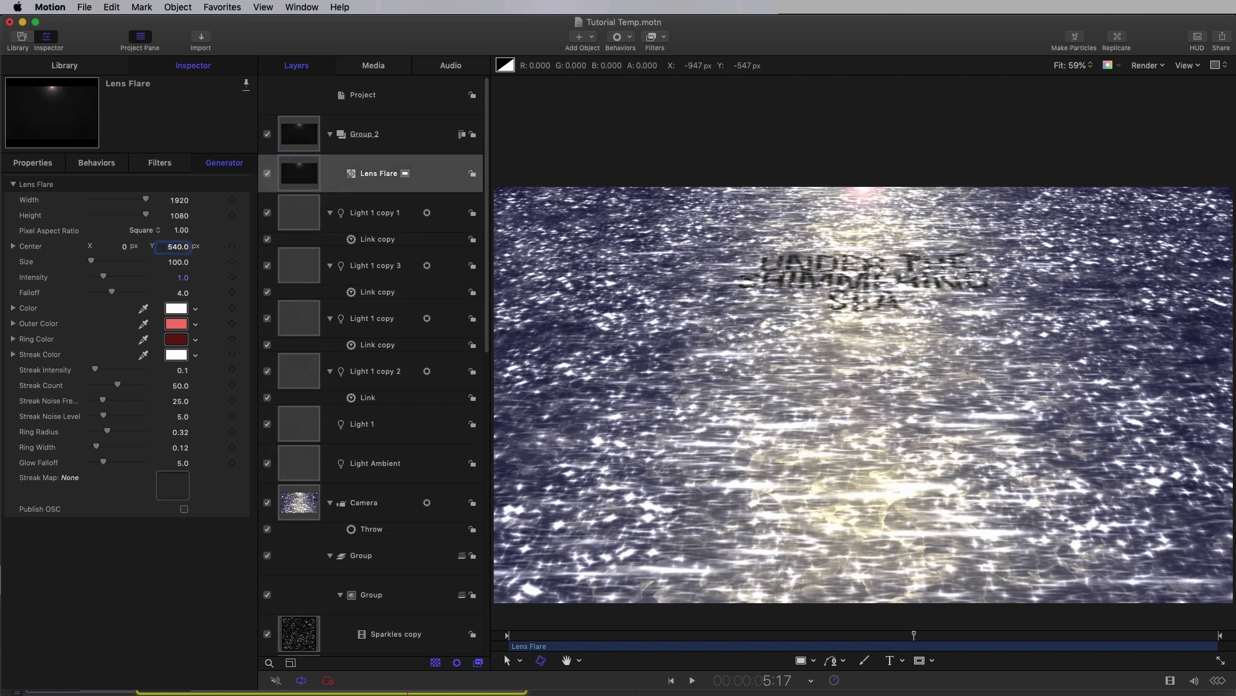
left_click(180, 249)
type("640")
key("Return")
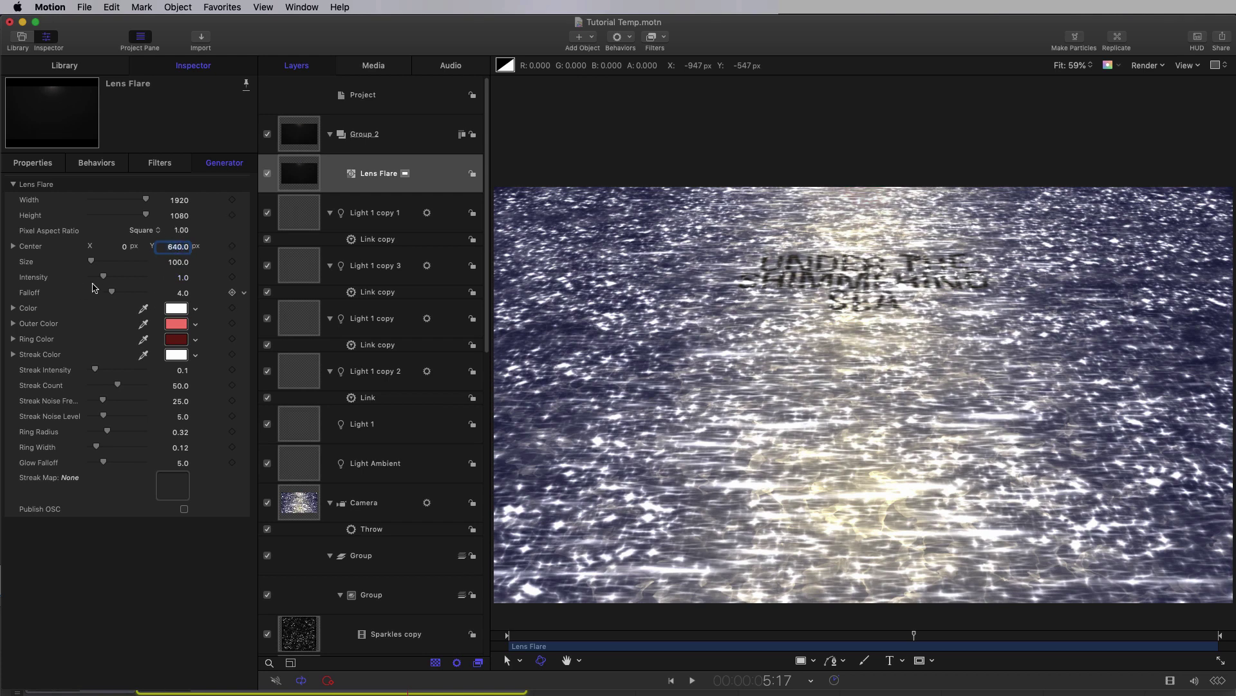
Set the Lens Flare's Size to 249, Intensity to 4, Falloff to 2.07, Streak Intensity to 0.9 and Color to pale yellow.
mouse_move(103, 277)
left_mouse_down()
mouse_move(155, 281)
mouse_move(100, 295)
mouse_move(94, 263)
left_mouse_up()
left_click_drag(158, 372, 147, 372)
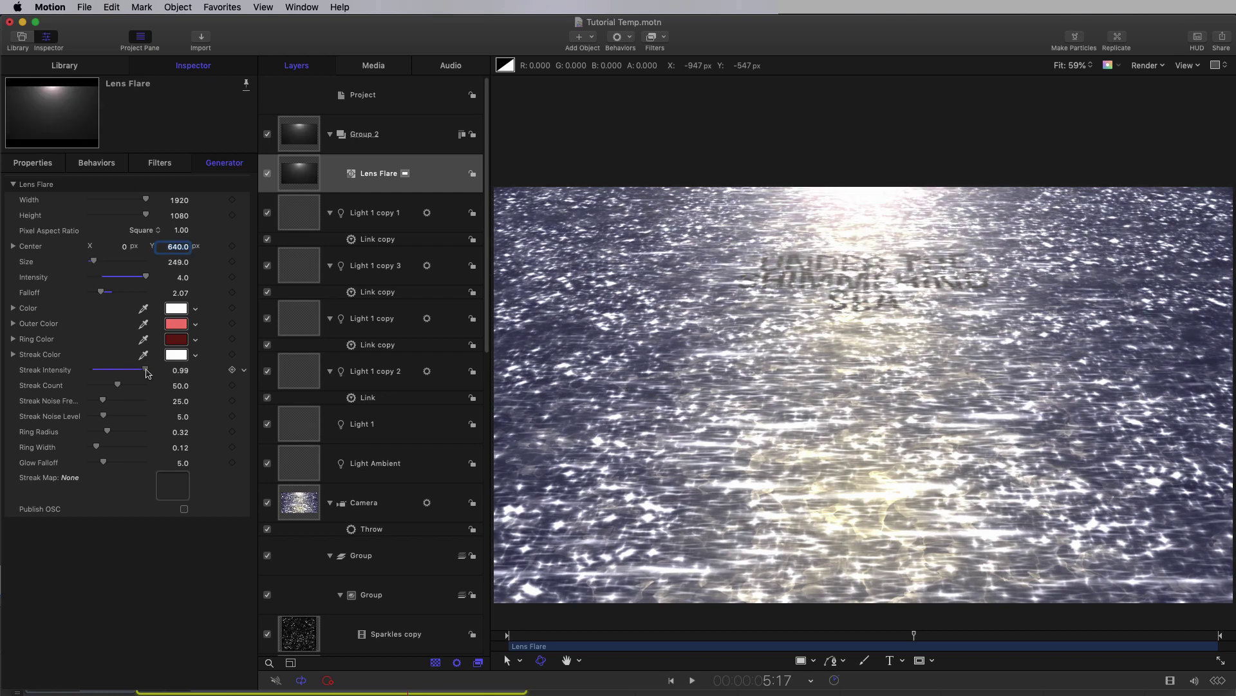
left_click(176, 308)
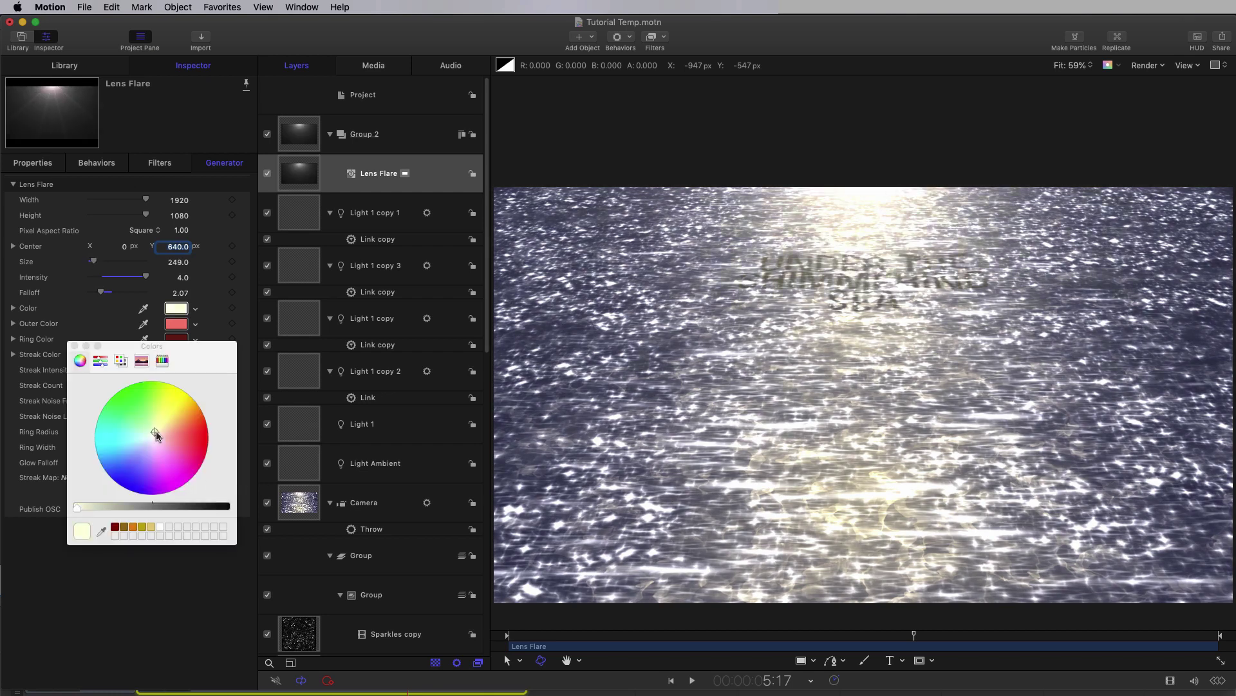
left_click_drag(156, 431, 160, 430)
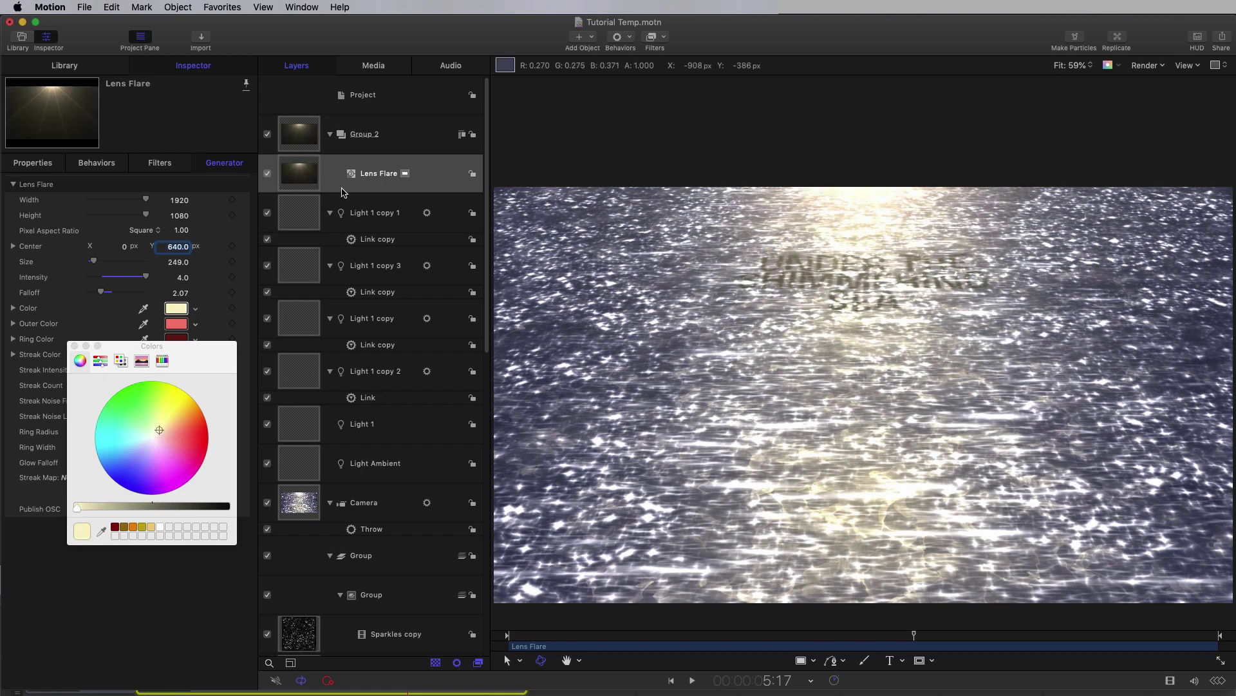
Play the animation from the start to preview the Lens Flare, stop it and close the color picker.
left_click(345, 188)
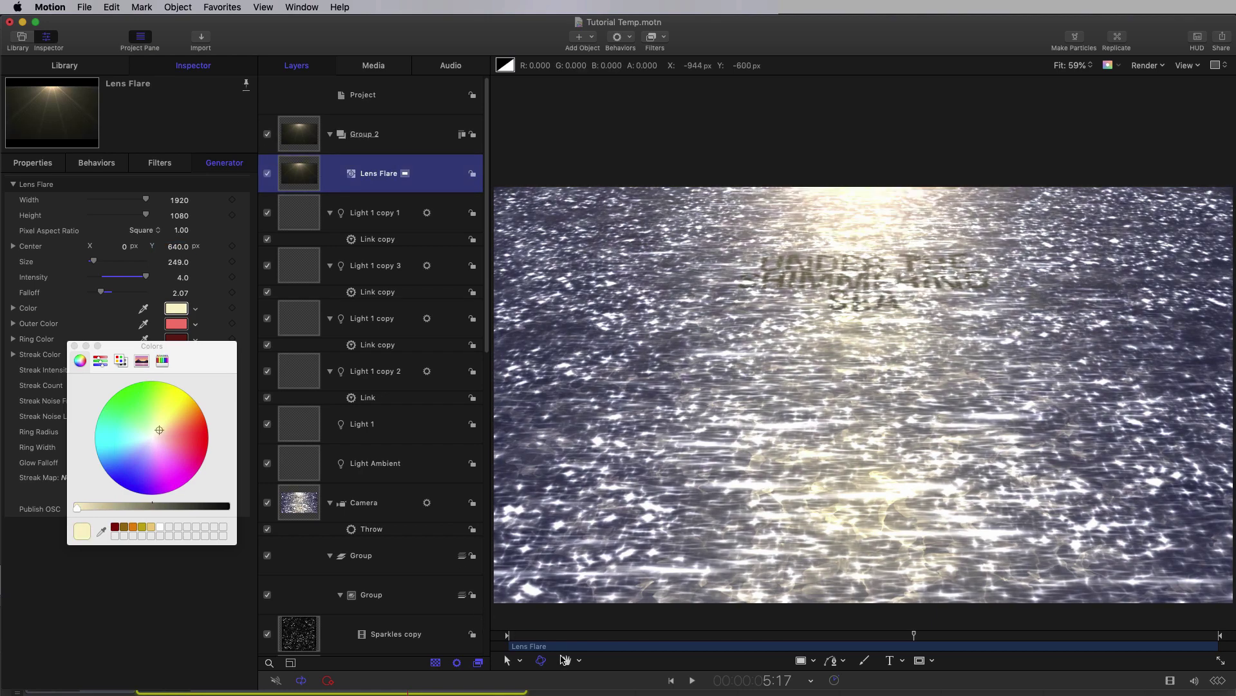
key("Home")
key("space")
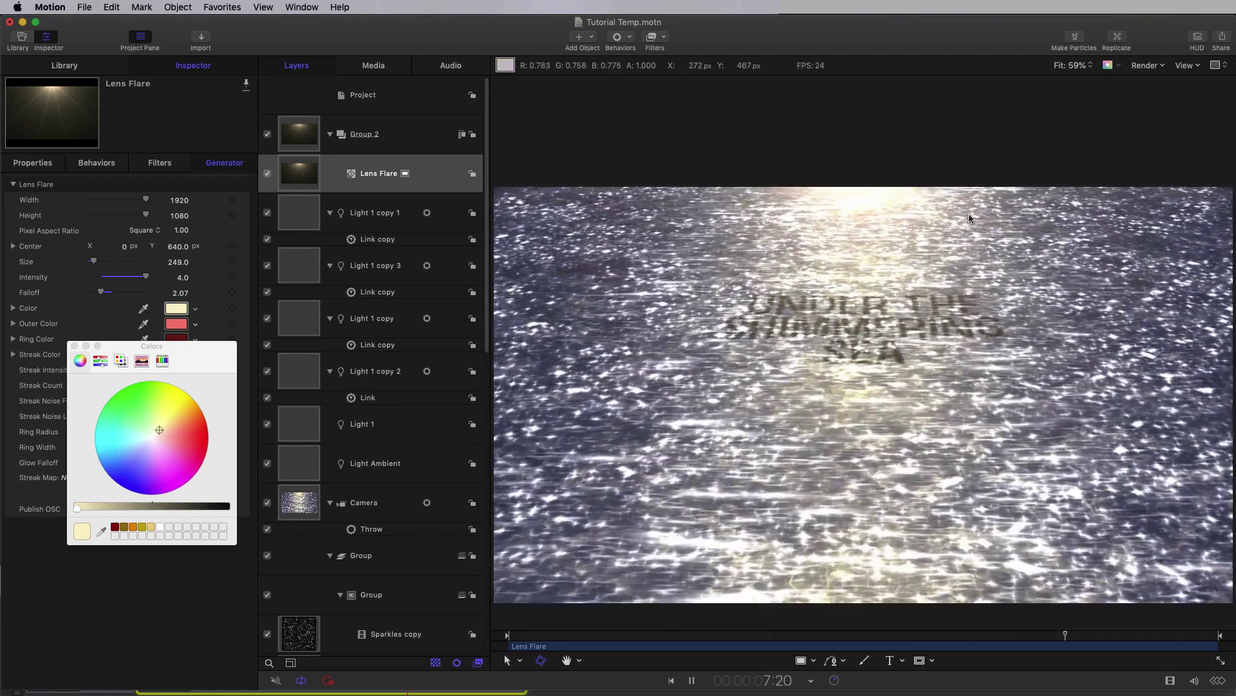
key("space")
left_click(74, 346)
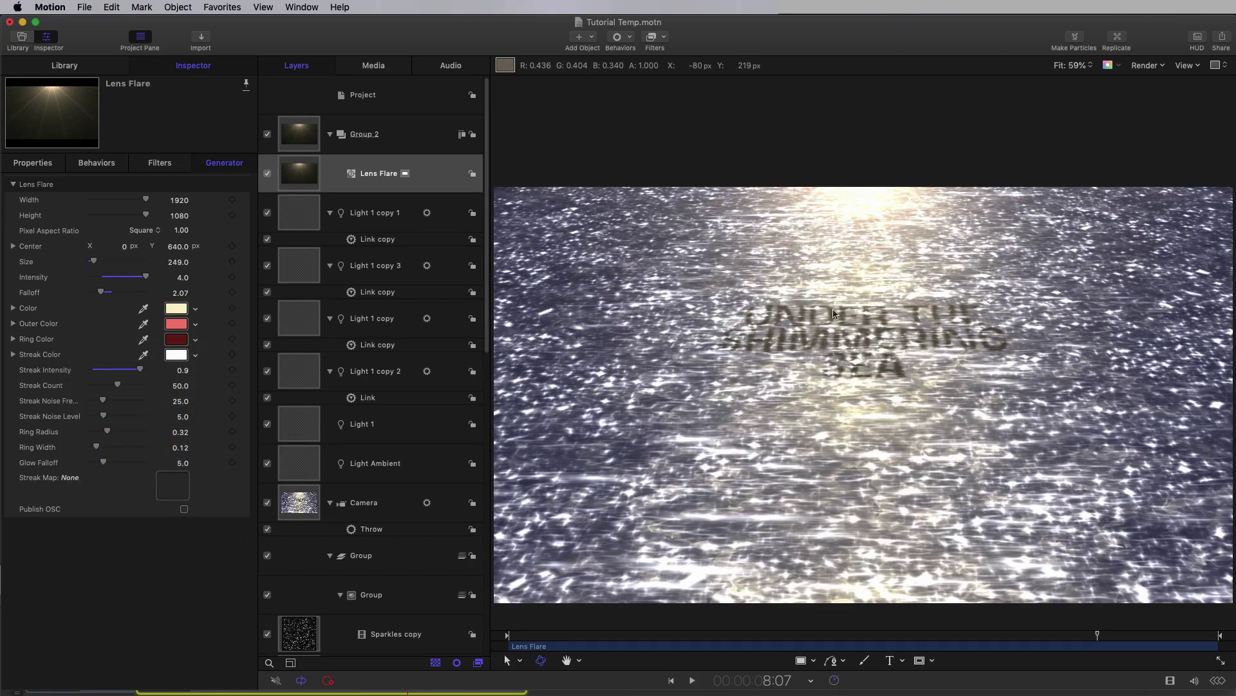
Hide and show Group 1 with the Ripples layers to compare its effect on the water.
scroll(386, 419, "down", 5)
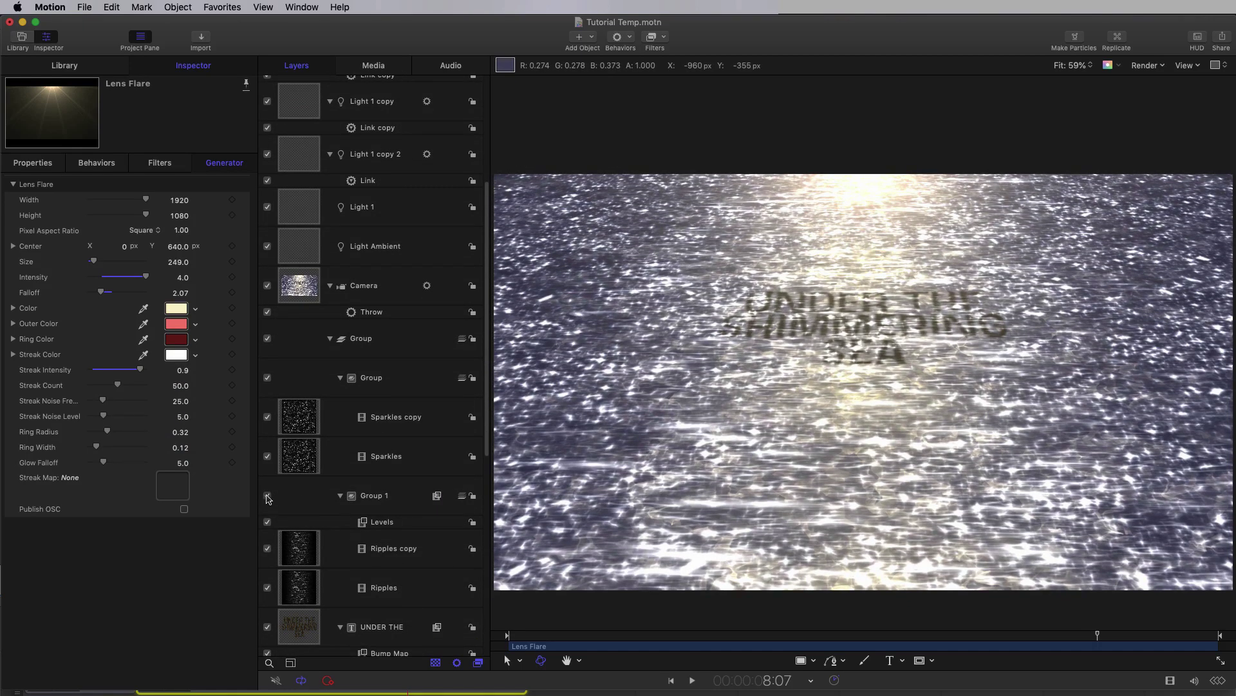
left_click(267, 496)
left_click(267, 497)
Fine-tune the Levels filter on Group 1, trying a lower white input and keeping the black input at about 0.07.
scroll(358, 519, "down", 2)
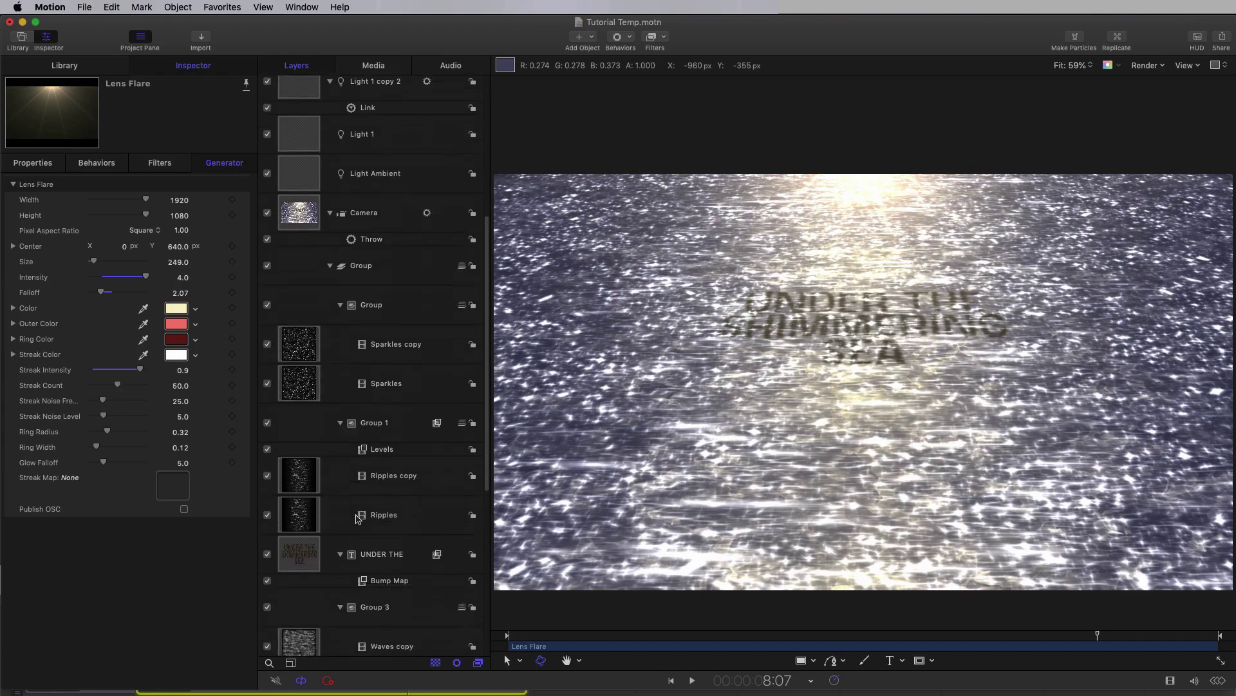
scroll(359, 519, "down", 2)
left_click(372, 362)
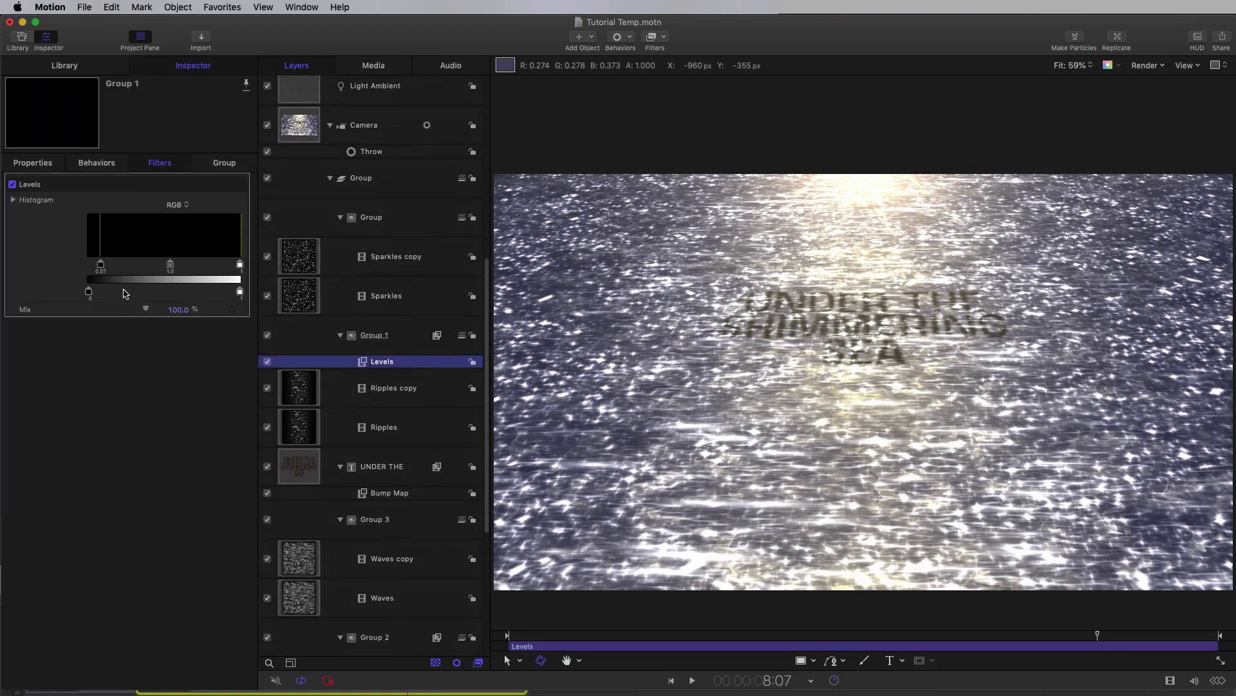
mouse_move(102, 265)
left_mouse_down()
mouse_move(126, 268)
mouse_move(101, 268)
left_mouse_up()
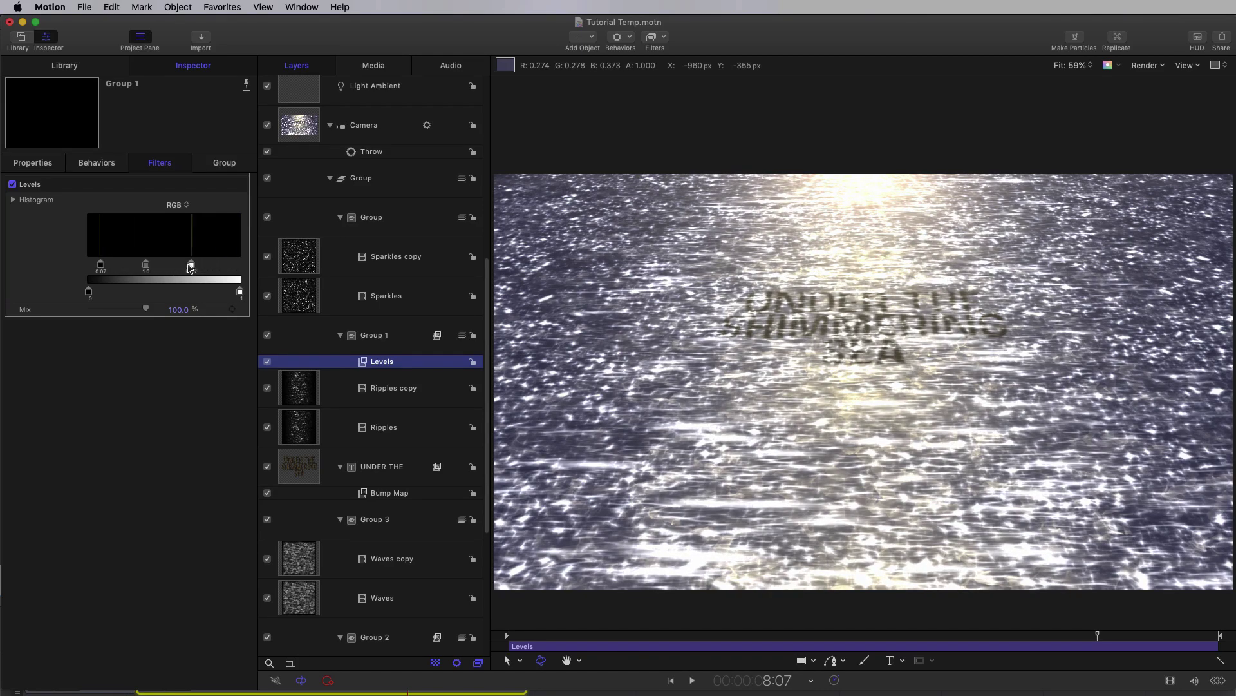
left_click_drag(101, 267, 100, 266)
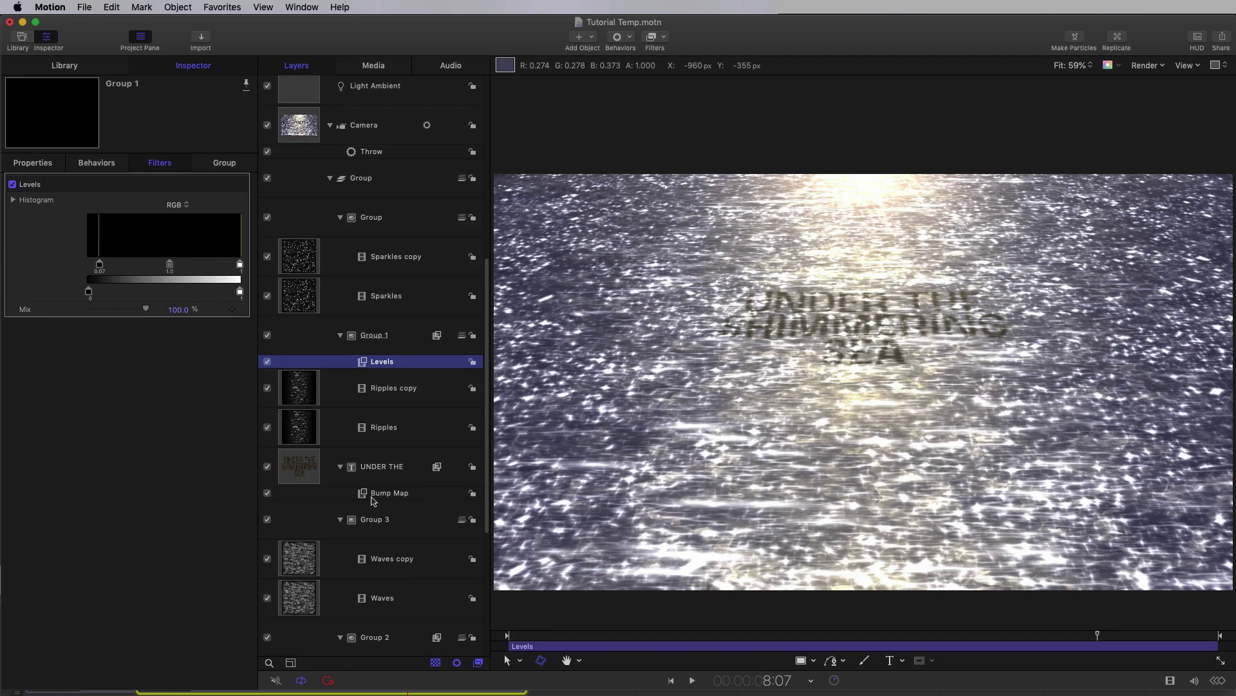